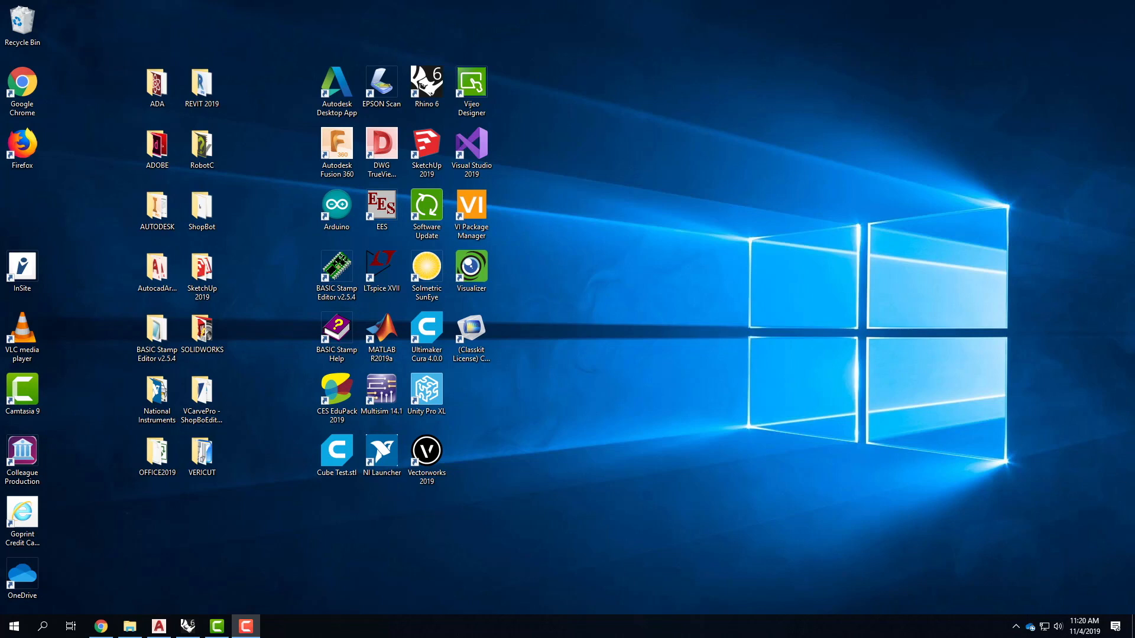
# Switch to Rhino and start a new model from the Large Objects - Inches template
pyautogui.click(188, 626)
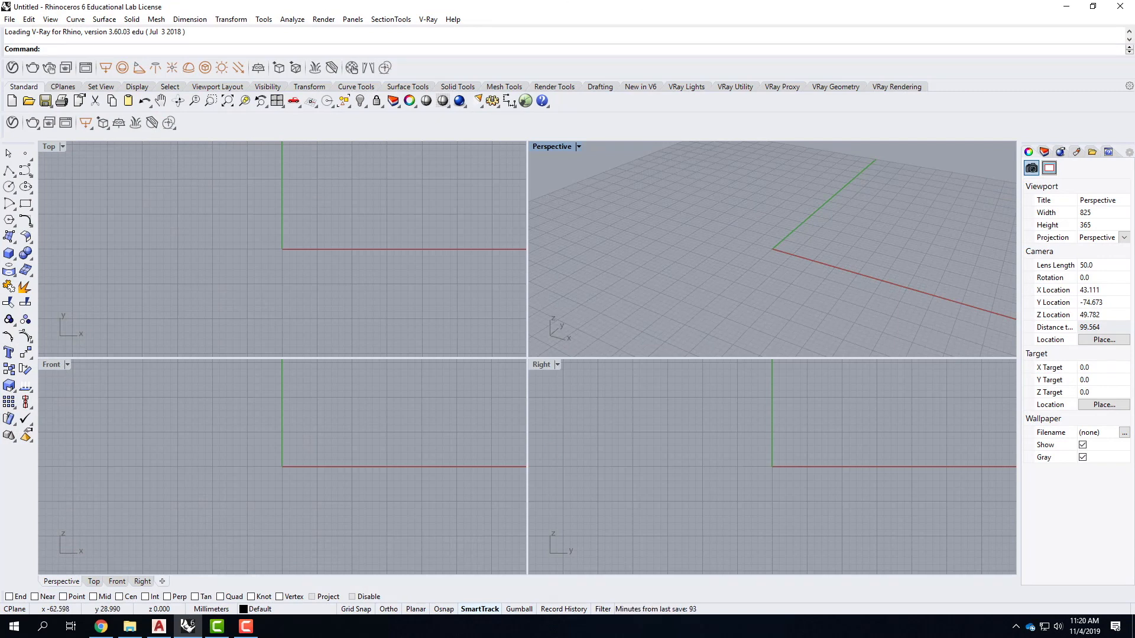
pyautogui.click(10, 20)
pyautogui.doubleClick(30, 33)
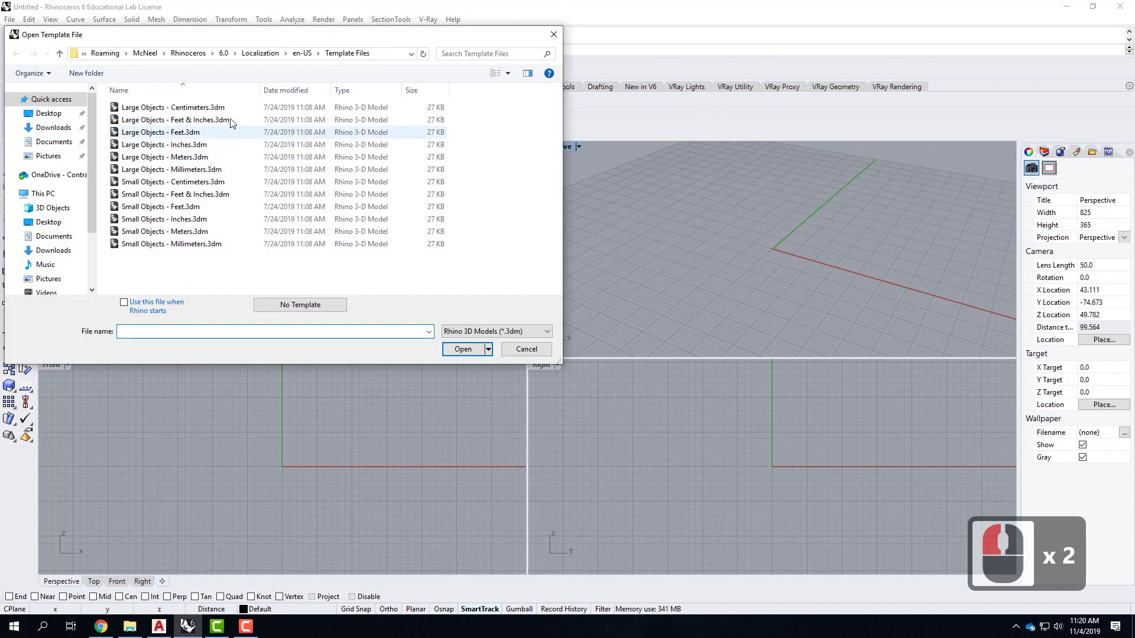
pyautogui.click(190, 145)
pyautogui.click(472, 350)
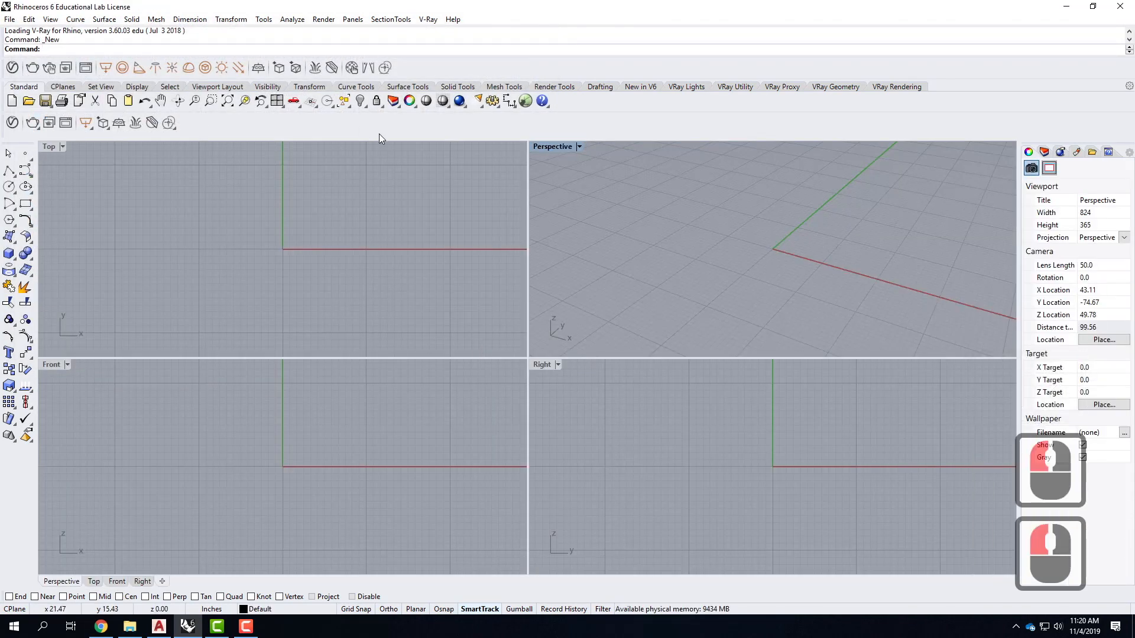
# Start a solid Tube in the maximized Perspective viewport, with its base centred at 0,0 and a first radius of 3"
pyautogui.doubleClick(550, 147)
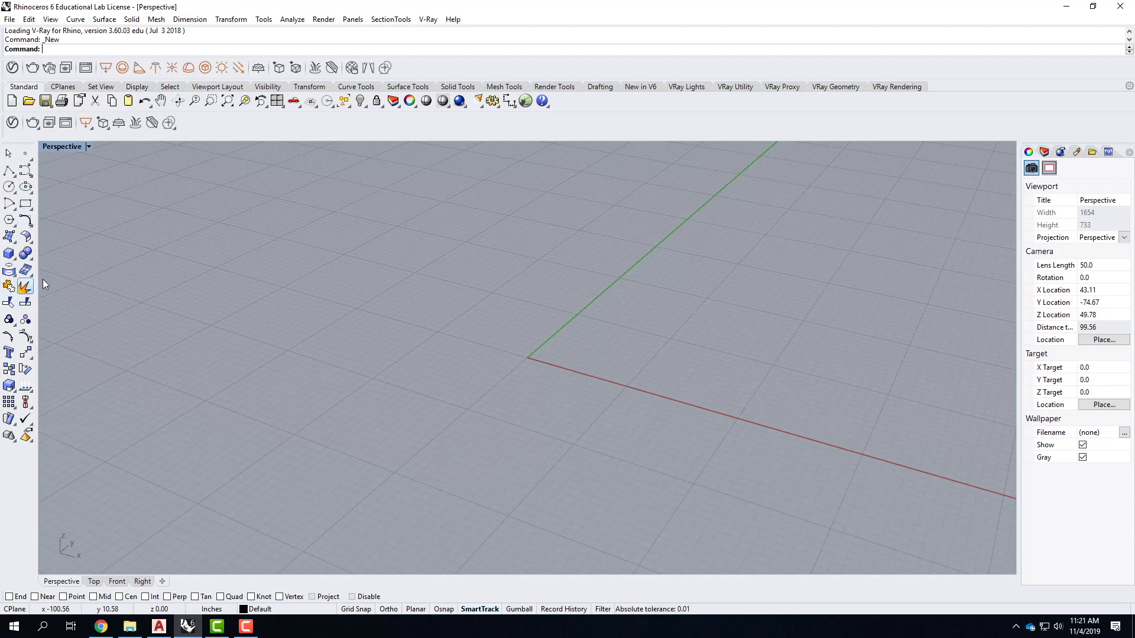
pyautogui.click(13, 259)
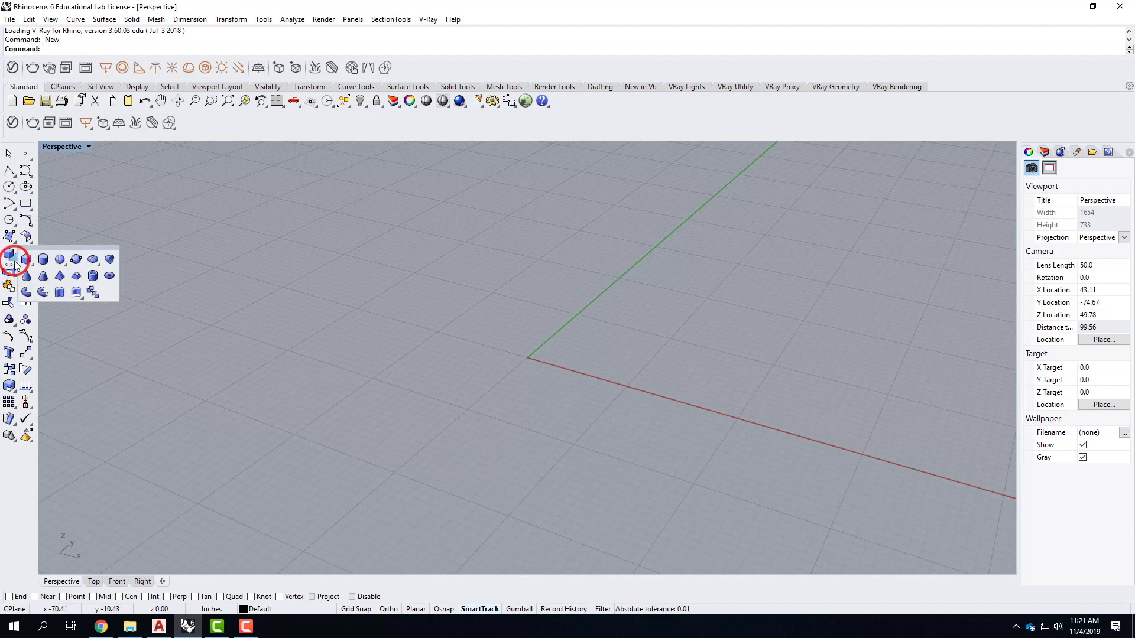
pyautogui.click(94, 276)
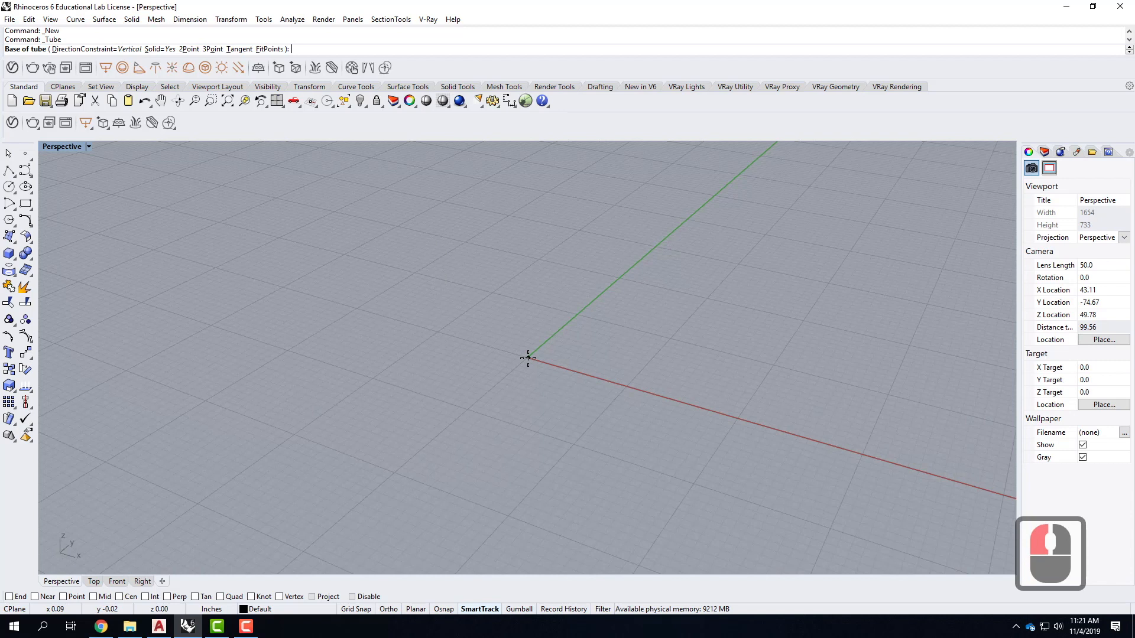
pyautogui.write('0,0')
pyautogui.press('Return')
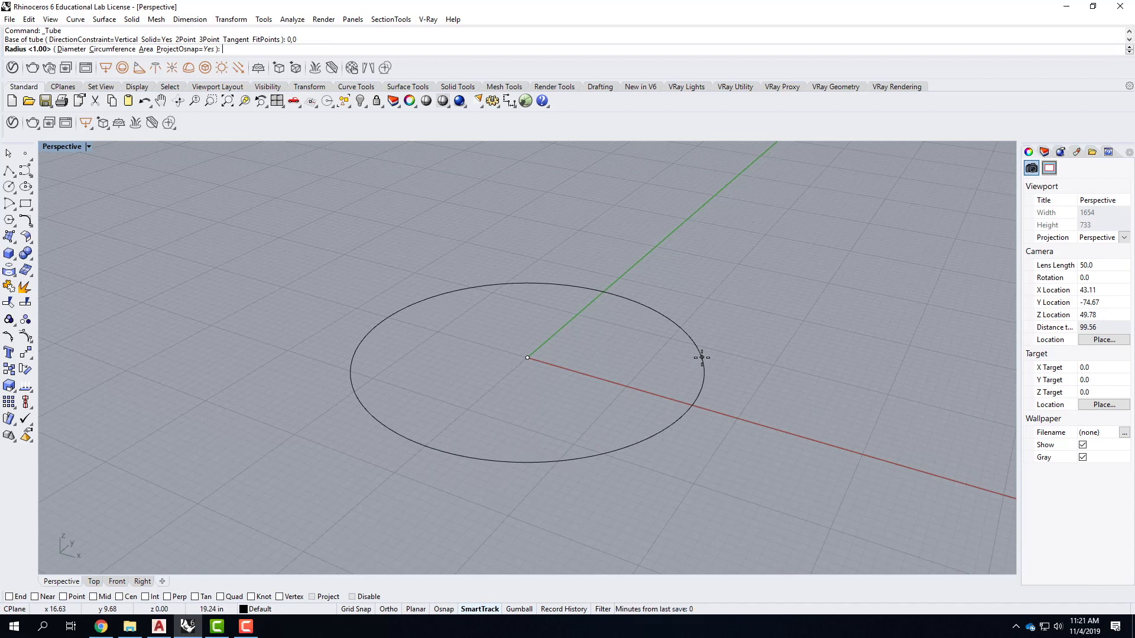
pyautogui.write('3')
pyautogui.press('Return')
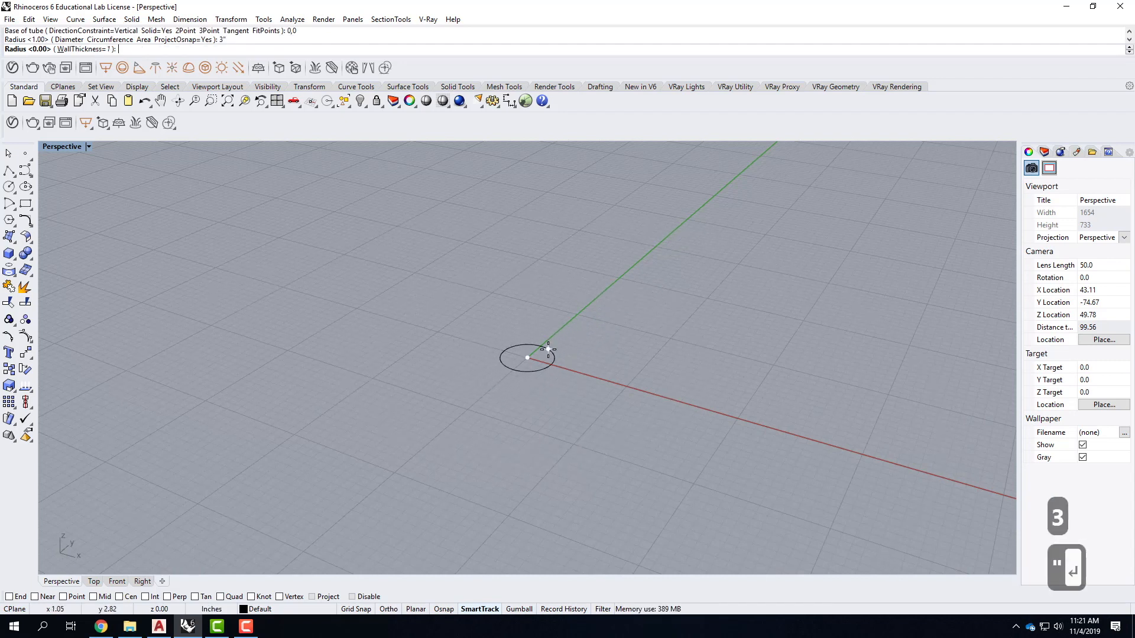
# Give the tube a second radius of 3.75" and end it at -.25" to complete the flat ring
pyautogui.scroll(3, 544, 360)
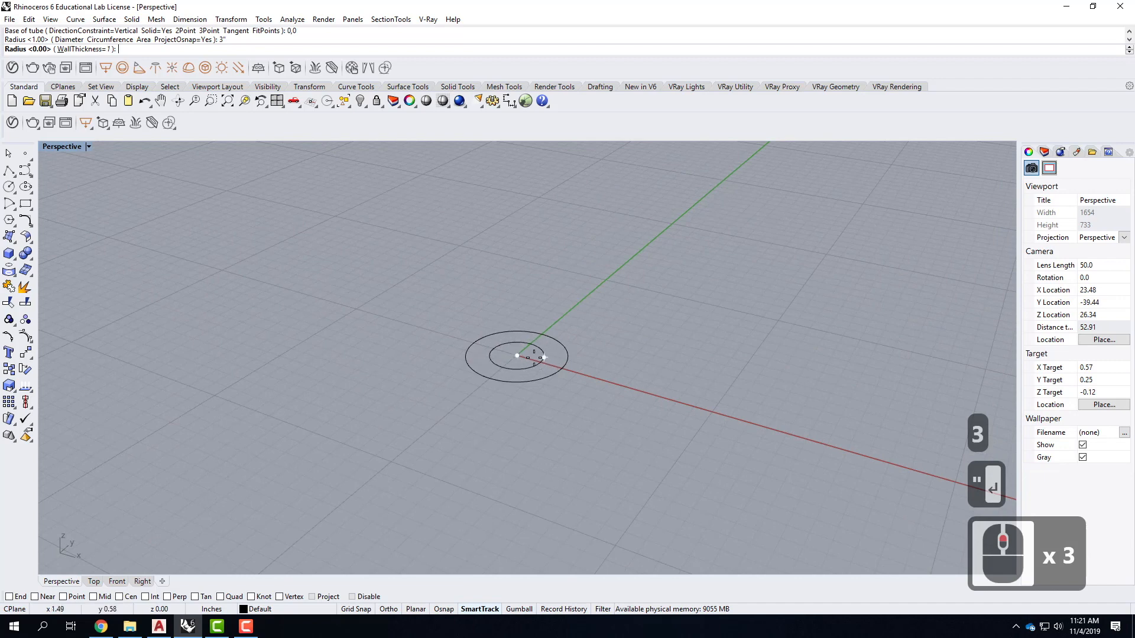
pyautogui.scroll(3, 543, 357)
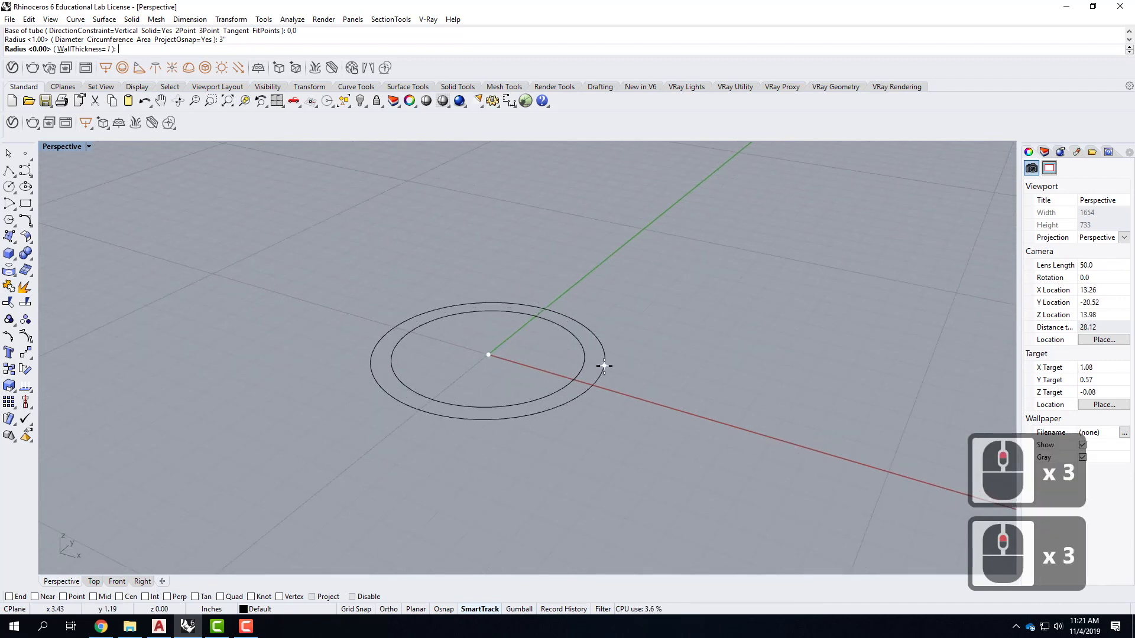
pyautogui.write('7')
pyautogui.press('BackSpace')
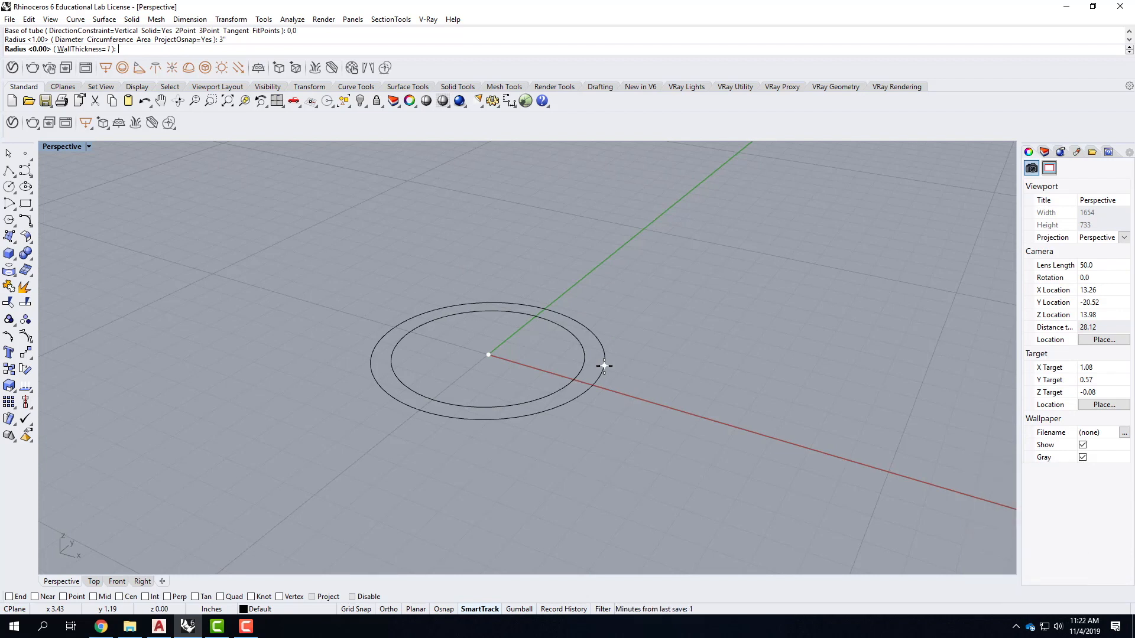
pyautogui.write('3.75"')
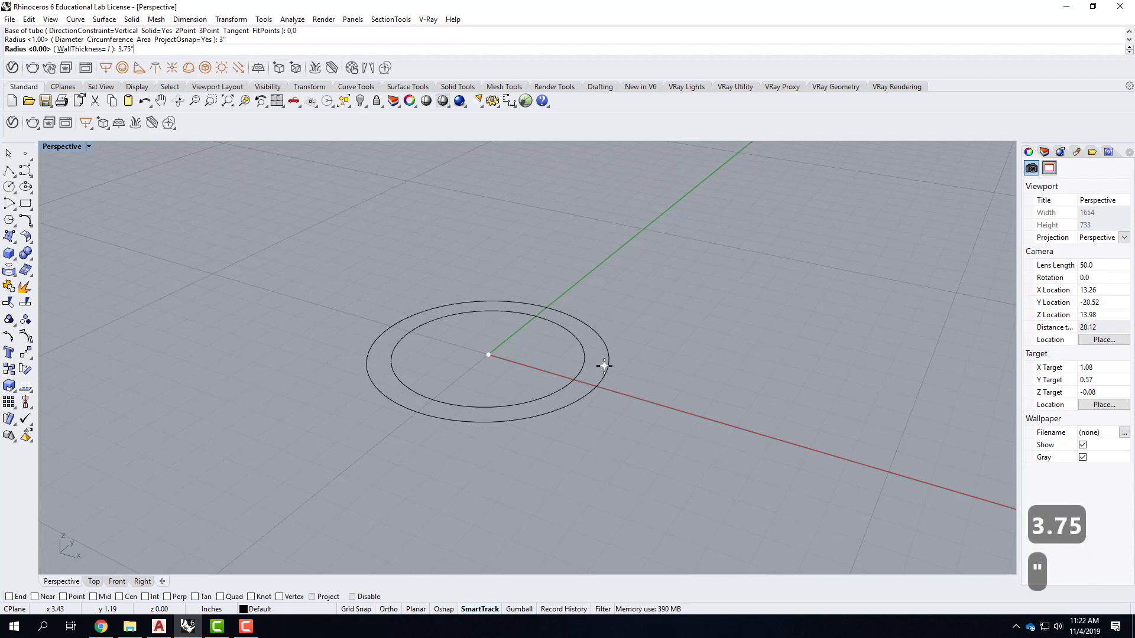
pyautogui.press('Return')
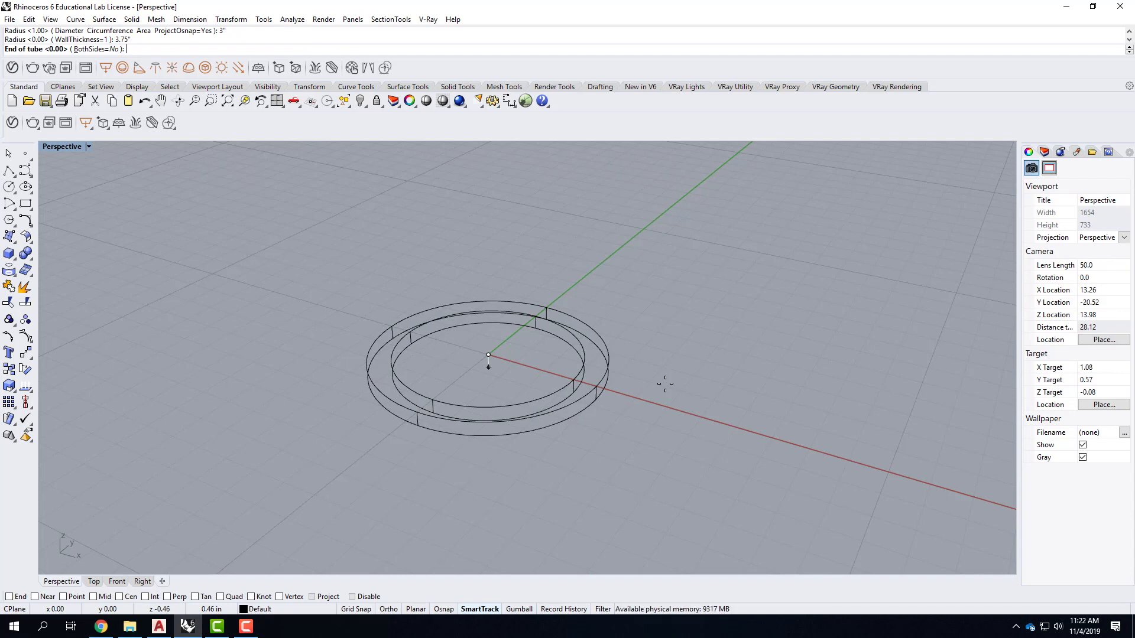
pyautogui.write('-')
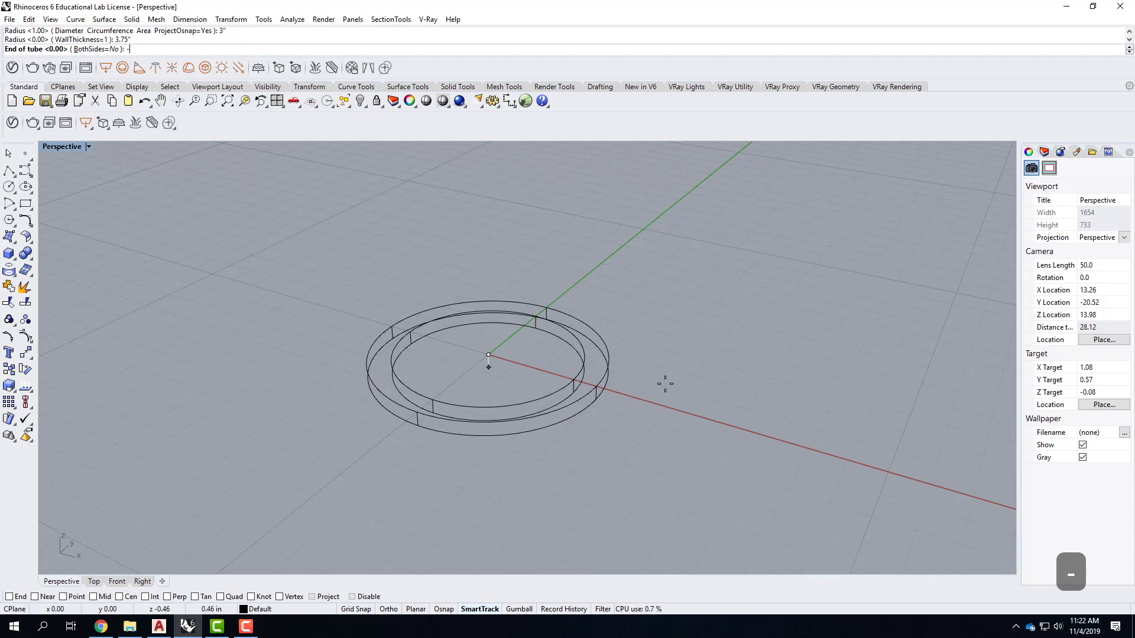
pyautogui.write('.25')
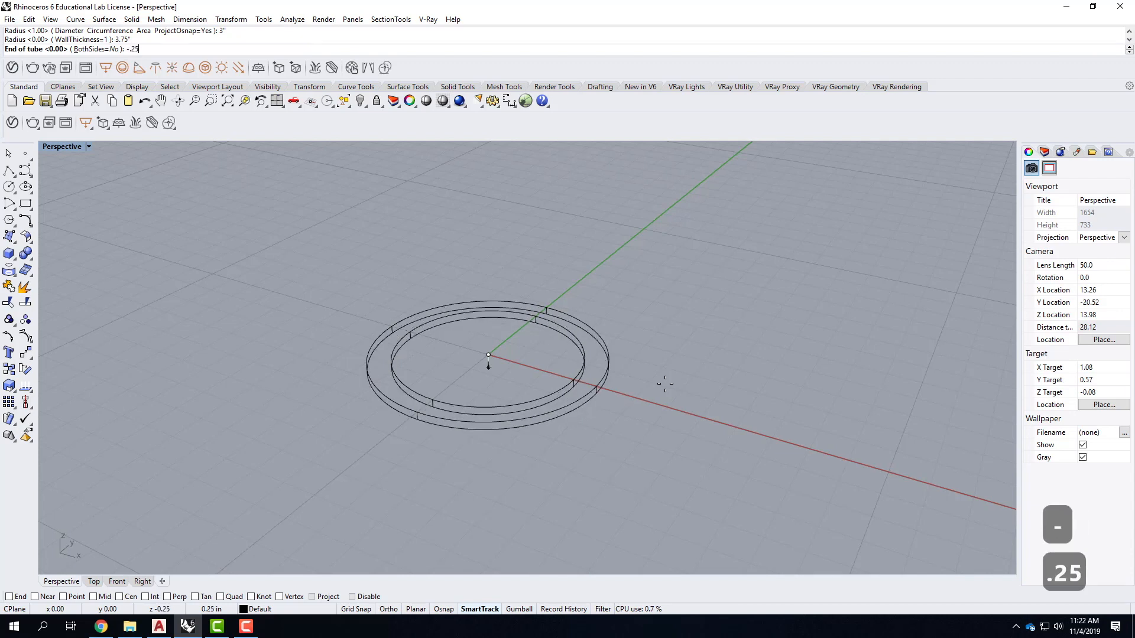
pyautogui.press('Return')
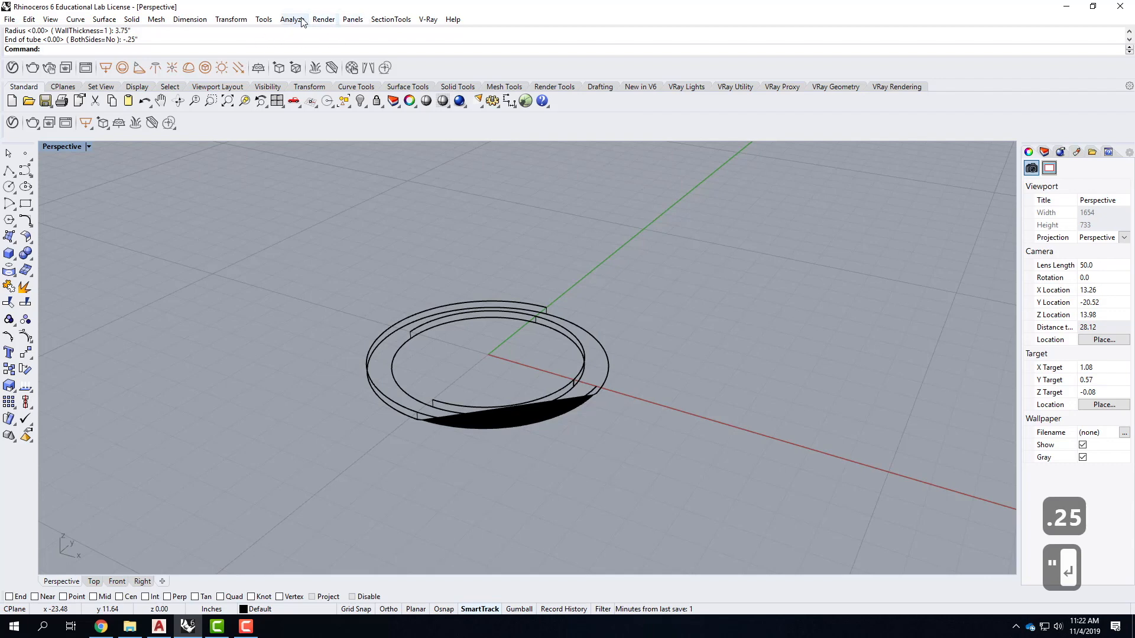
# Turn off GPU Tessellation in Rhino's OpenGL view options
pyautogui.click(263, 20)
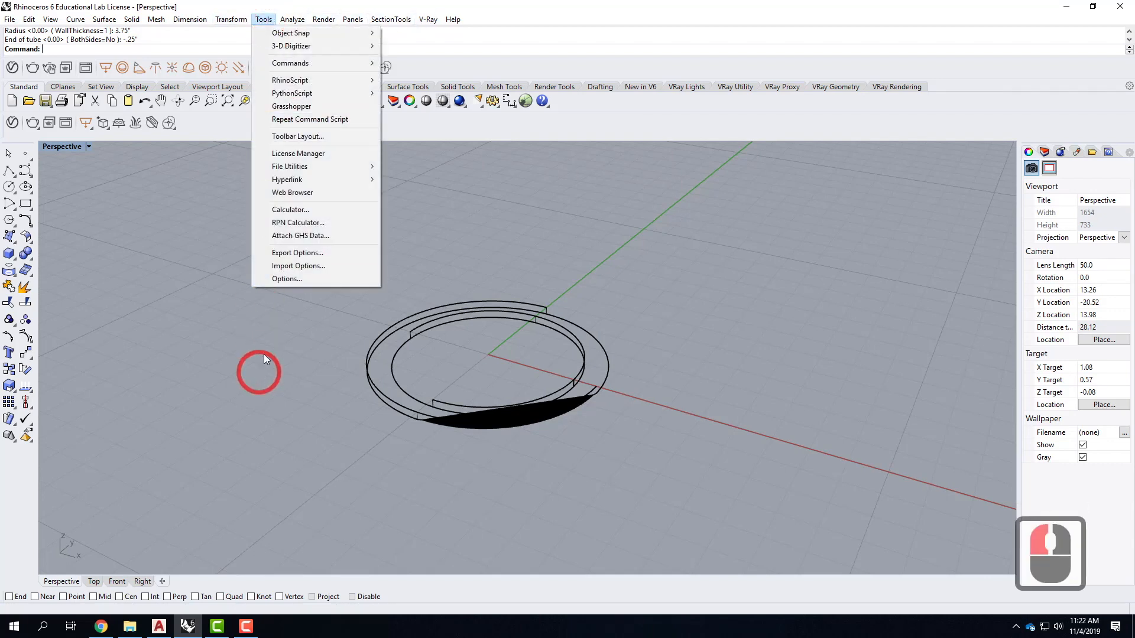
pyautogui.click(298, 282)
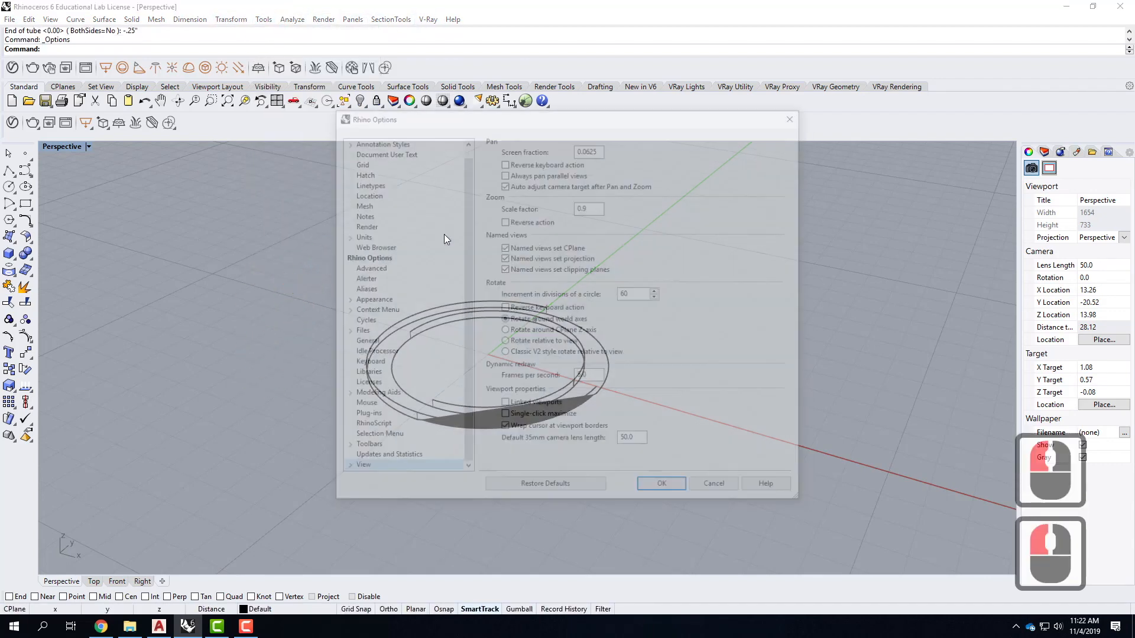
pyautogui.click(345, 470)
pyautogui.doubleClick(372, 470)
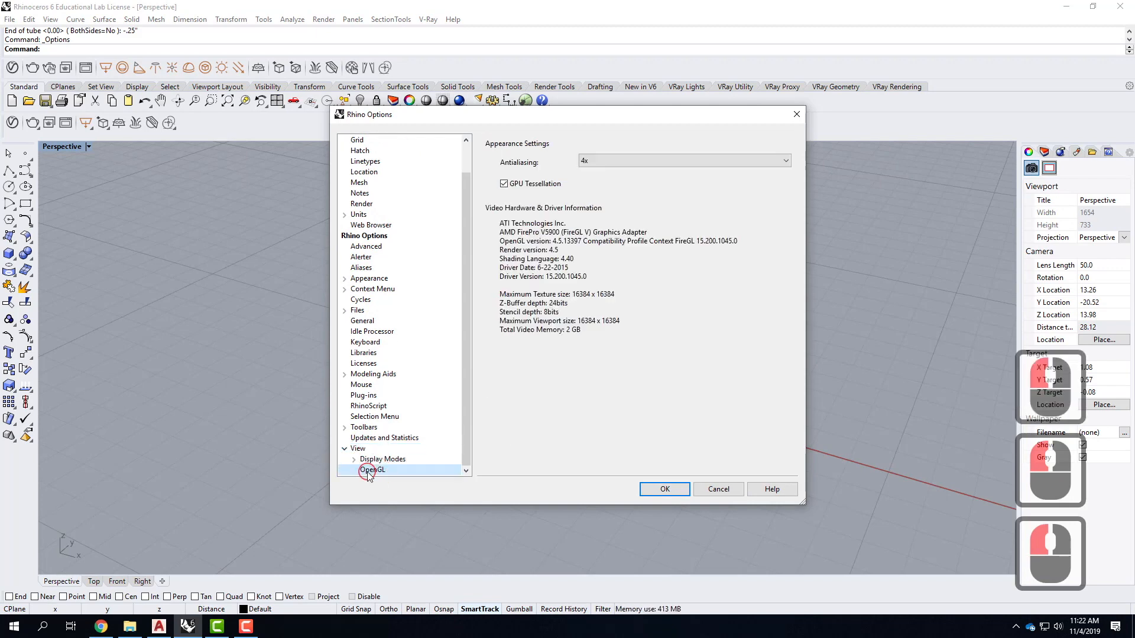
pyautogui.click(503, 185)
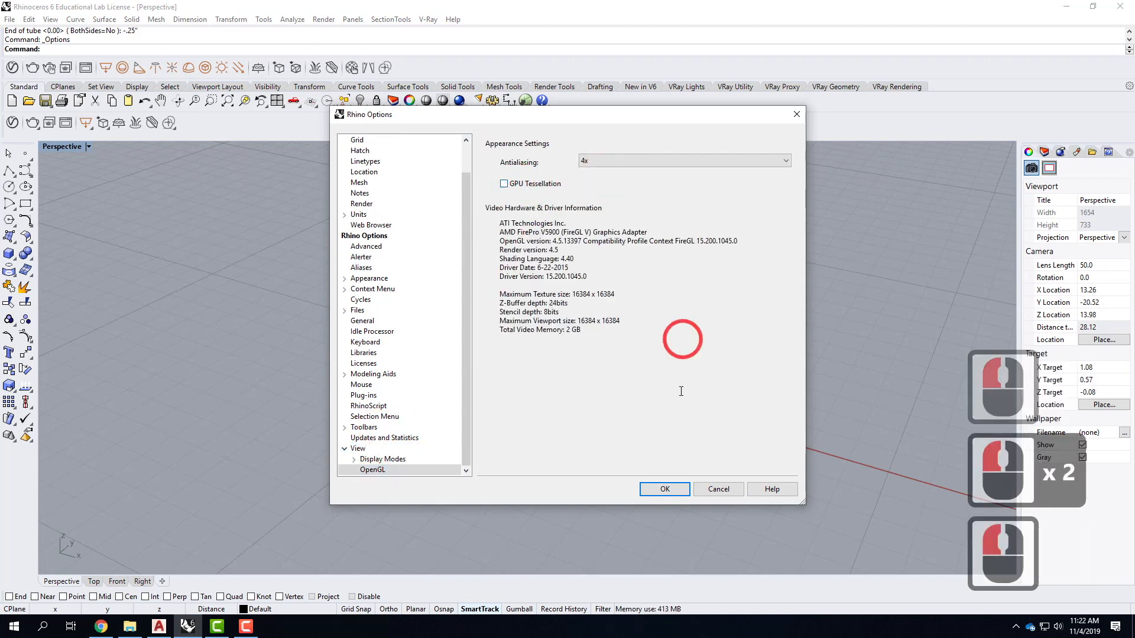
pyautogui.click(666, 491)
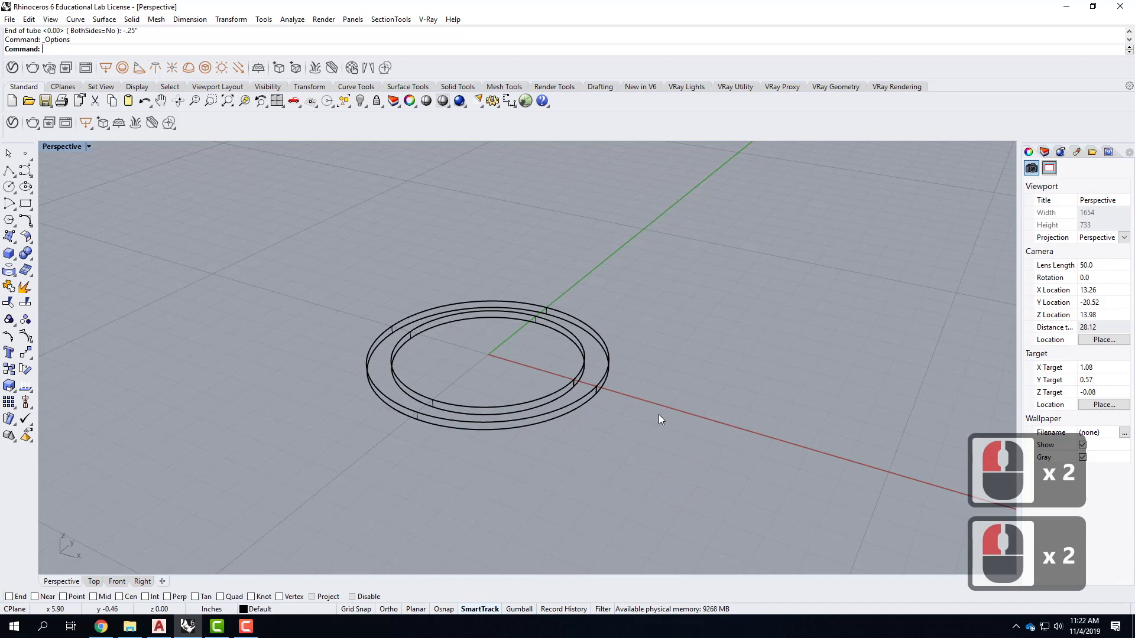
# Set the Perspective viewport to Shaded display and inspect the ring from different angles
pyautogui.click(89, 147)
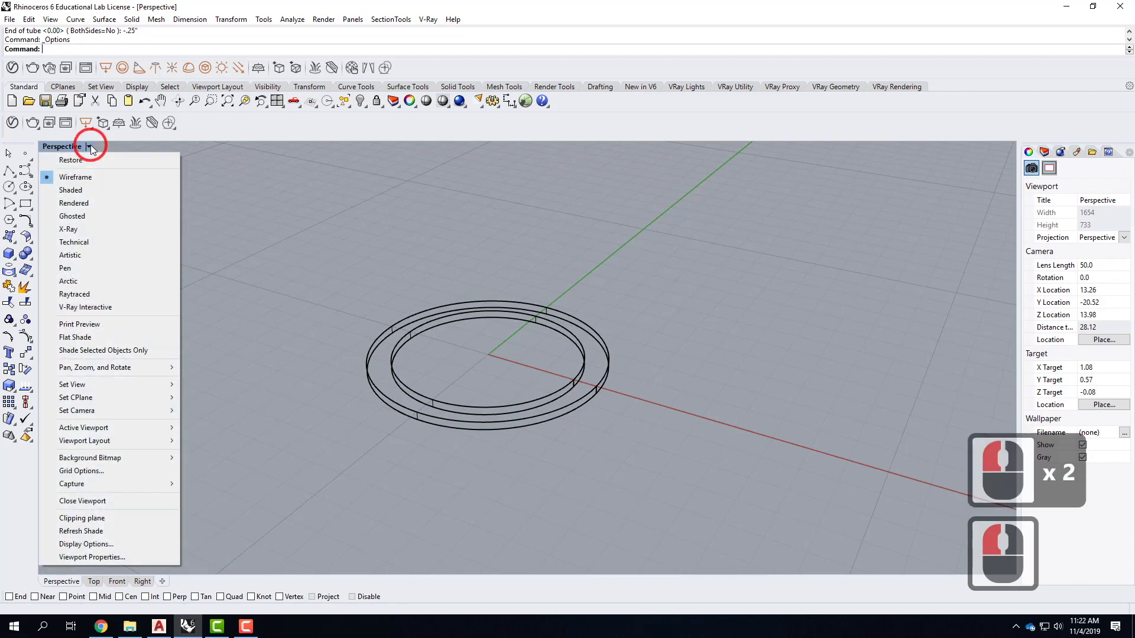
pyautogui.click(103, 190)
pyautogui.moveTo(655, 462)
pyautogui.mouseDown(button='right')
pyautogui.moveTo(633, 451)
pyautogui.moveTo(646, 321)
pyautogui.moveTo(615, 482)
pyautogui.moveTo(592, 359)
pyautogui.moveTo(593, 458)
pyautogui.mouseUp(button='right')
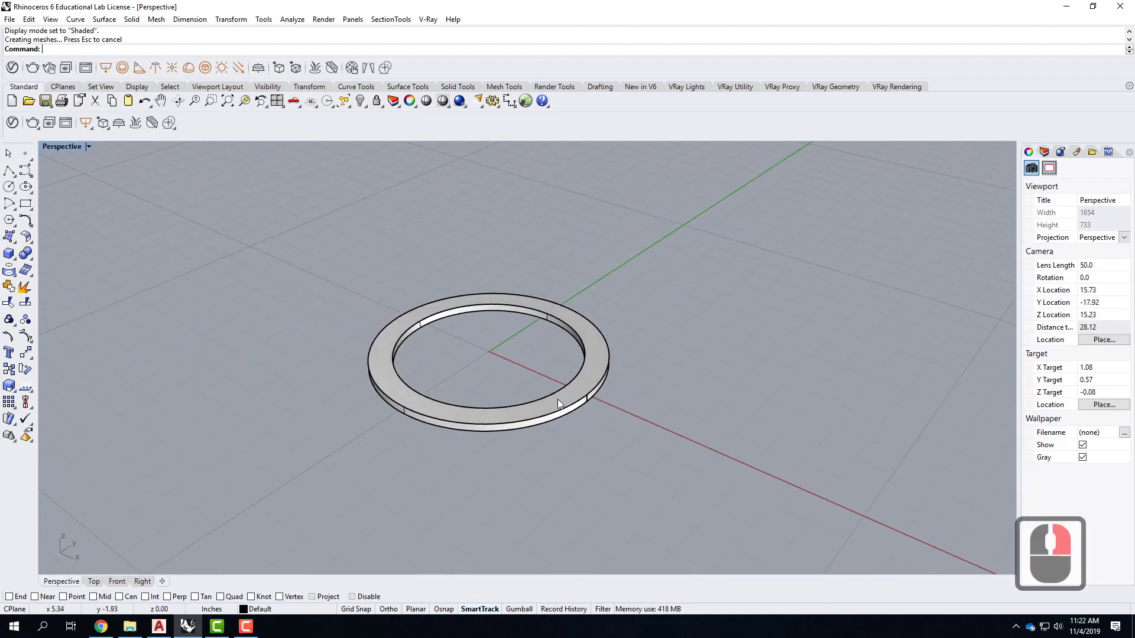
pyautogui.scroll(-3, 302, 372)
pyautogui.scroll(3, 477, 381)
pyautogui.scroll(2, 553, 365)
pyautogui.moveTo(127, 318); pyautogui.dragTo(375, 400, button='right')
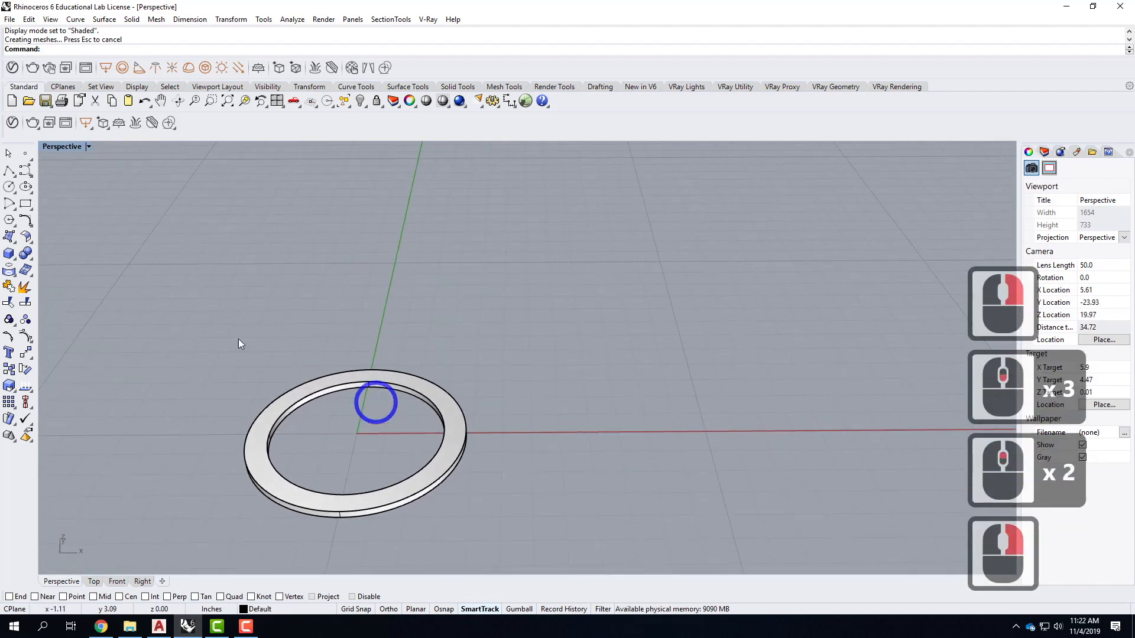
# Start a polyline outside the ring at about x 7.20, y 0.39 and draw a first 1/16" segment in the positive X direction
pyautogui.click(10, 171)
pyautogui.scroll(2, 455, 424)
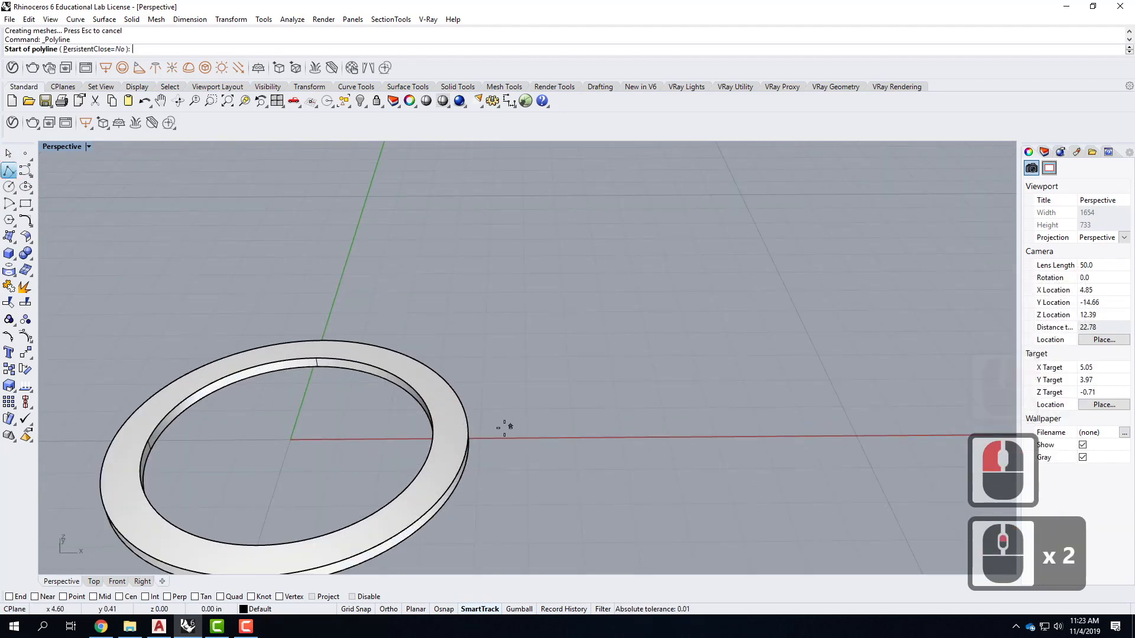
pyautogui.scroll(-2, 591, 427)
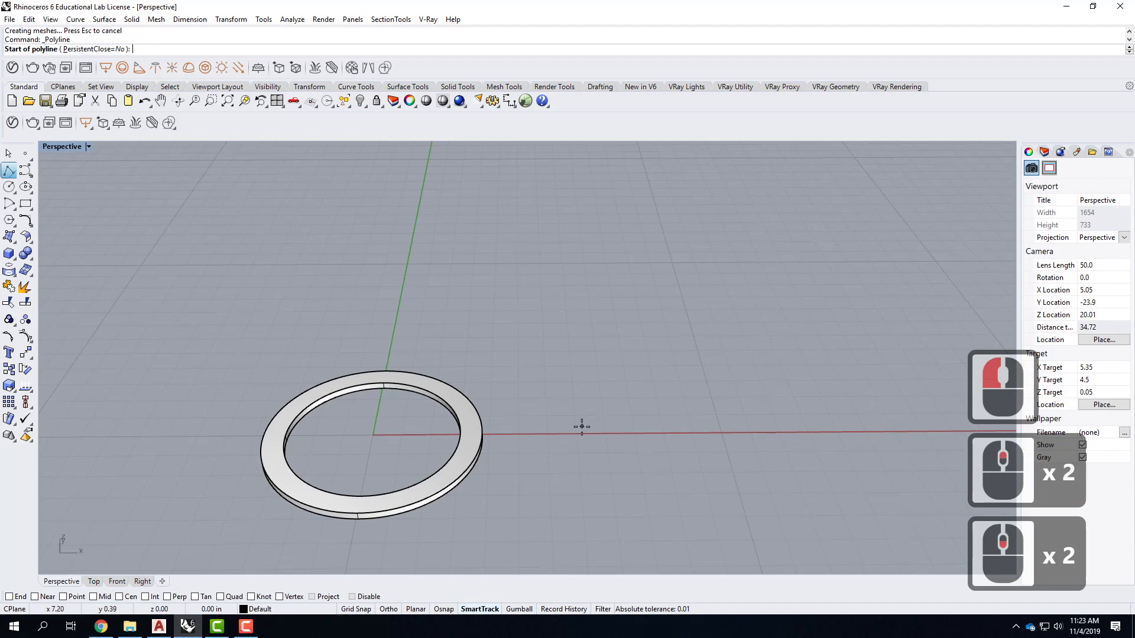
pyautogui.click(597, 426)
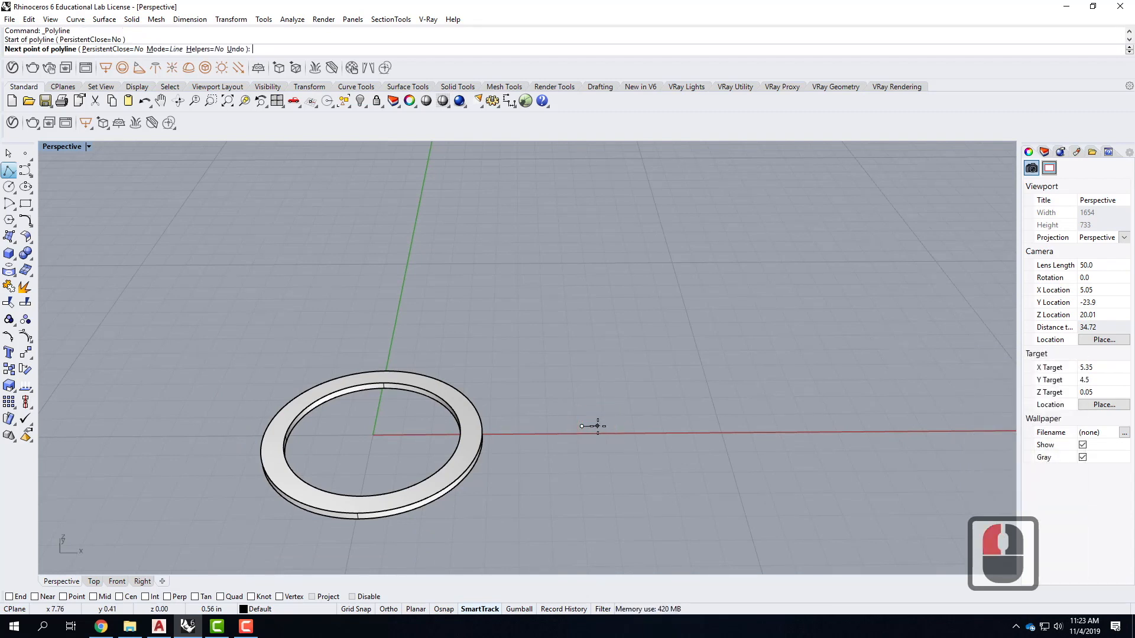
pyautogui.write('1/16"')
pyautogui.press('Return')
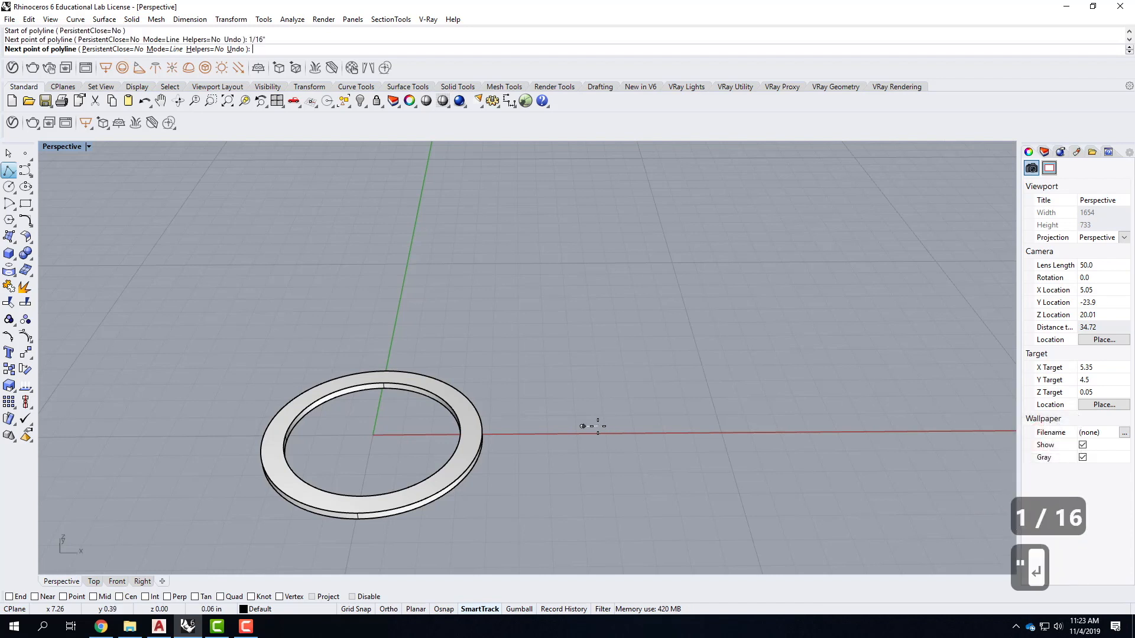
pyautogui.click(587, 437)
# Enable Ortho and add a 1/16" polyline segment in the negative Y direction
pyautogui.scroll(5, 584, 420)
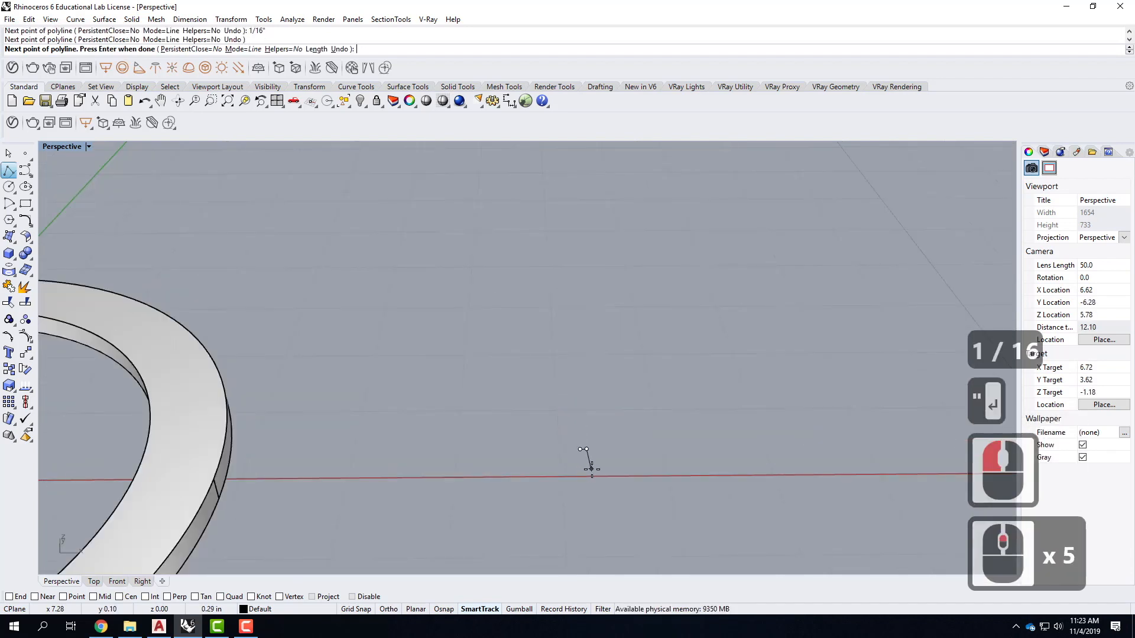
pyautogui.click(391, 610)
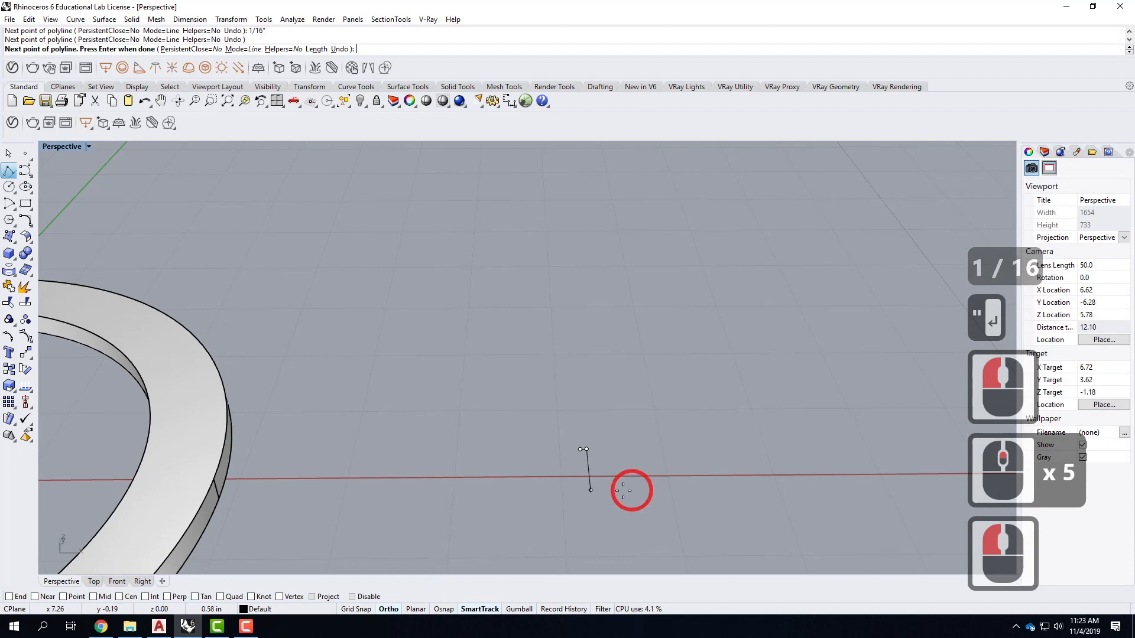
pyautogui.write('1/16"')
pyautogui.press('Return')
pyautogui.click(658, 483)
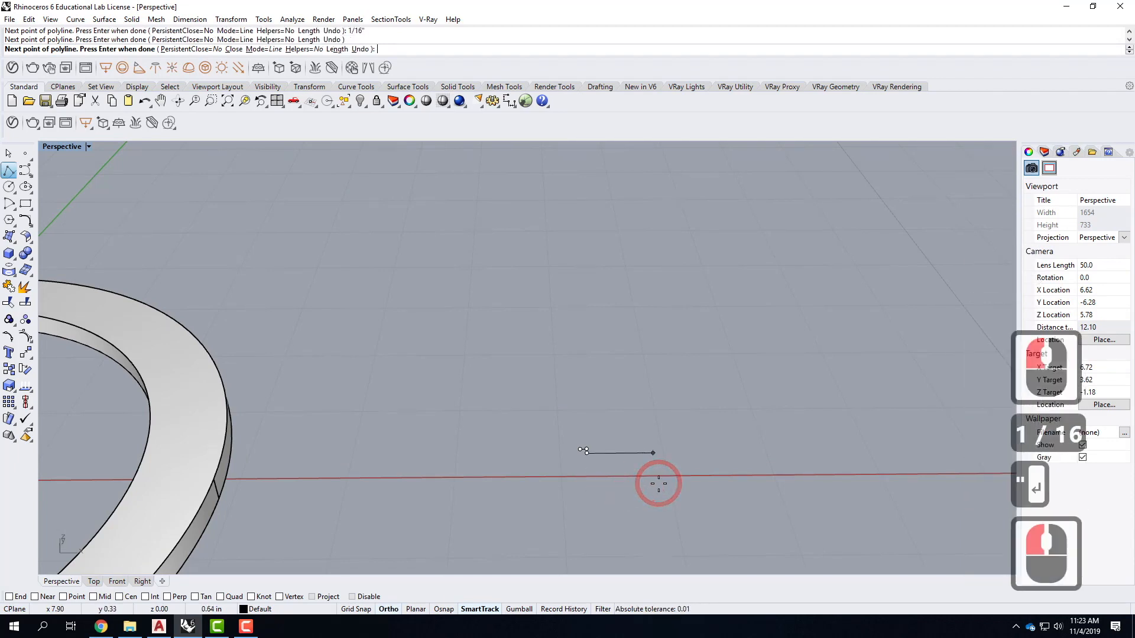
# Continue the stepped polyline with a 1/16" segment in positive X and another 1/16" segment in negative Y
pyautogui.write('1/16"')
pyautogui.press('Return')
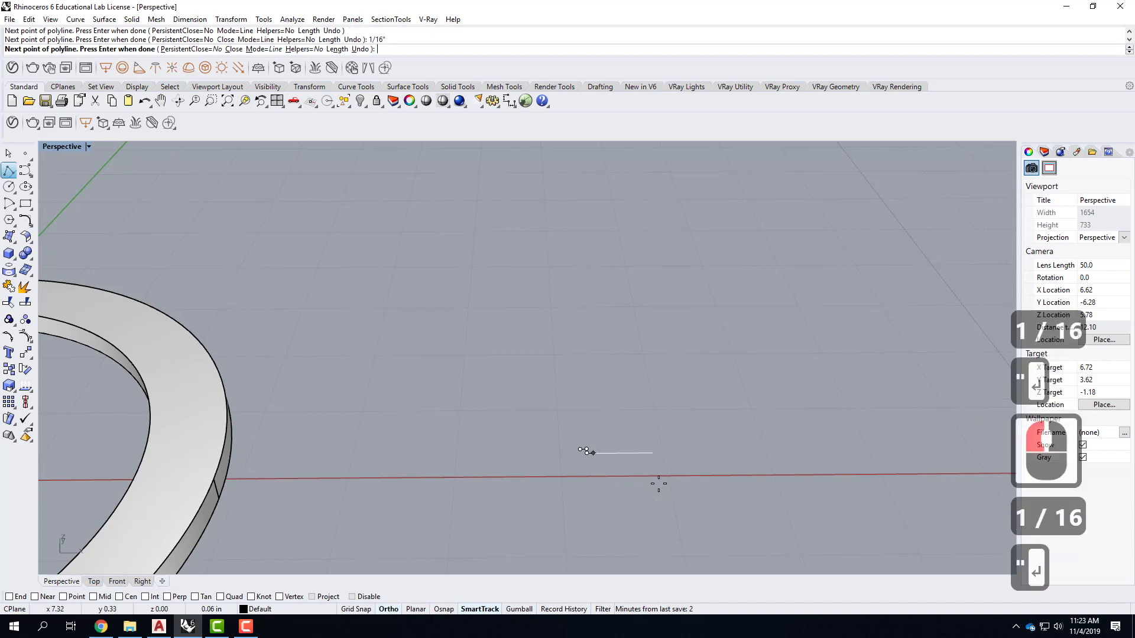
pyautogui.click(658, 483)
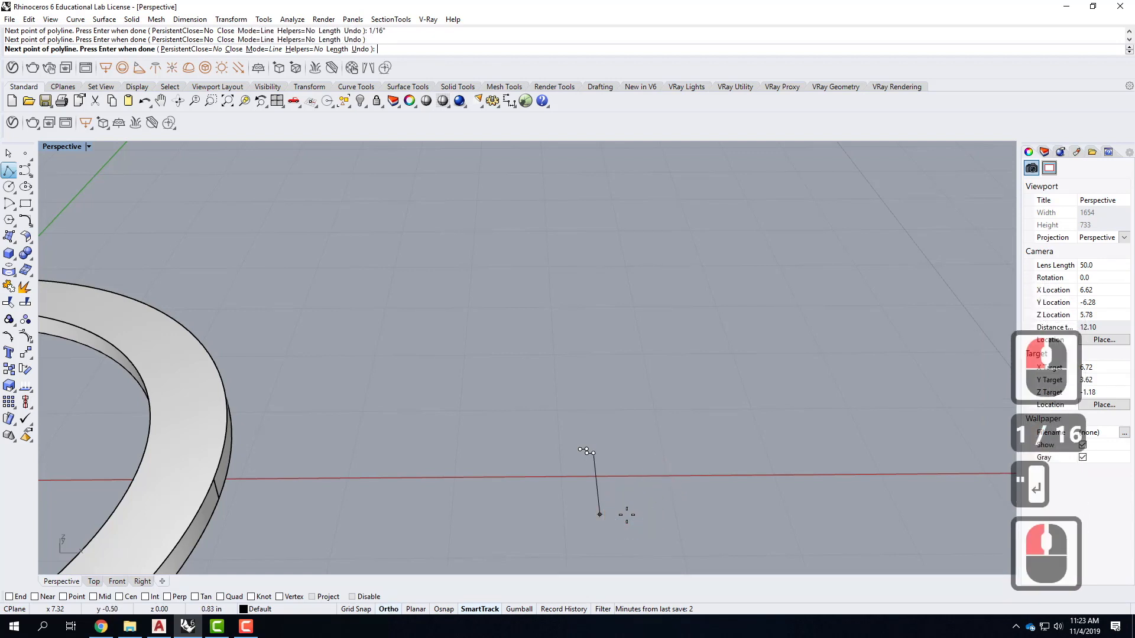
pyautogui.write('1/16"')
pyautogui.press('Return')
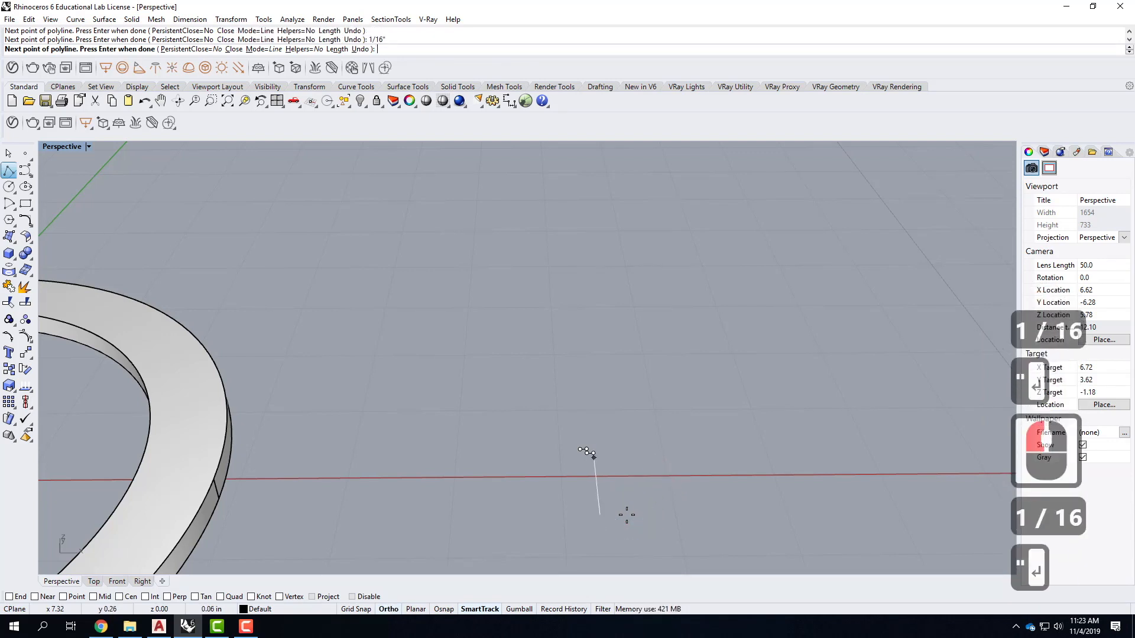
pyautogui.click(629, 515)
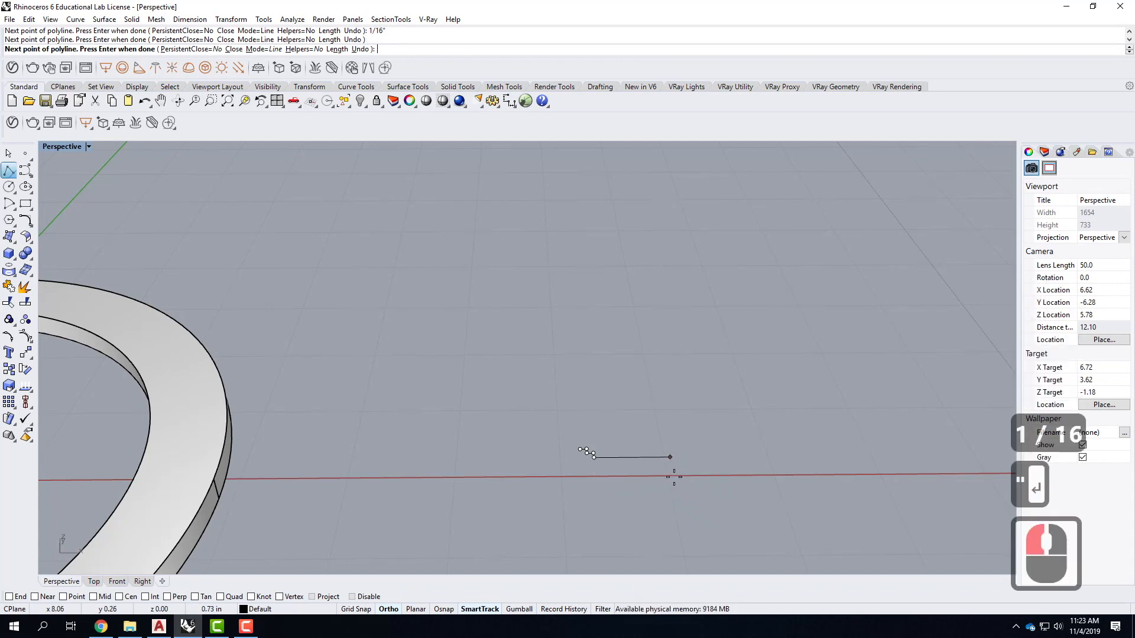
# Add a 3/4" polyline segment in the positive X direction from the end of the stepped part
pyautogui.write('3/7')
pyautogui.press('BackSpace')
pyautogui.write('4')
pyautogui.press('shift')
pyautogui.write('"')
pyautogui.press('Return')
pyautogui.click(711, 472)
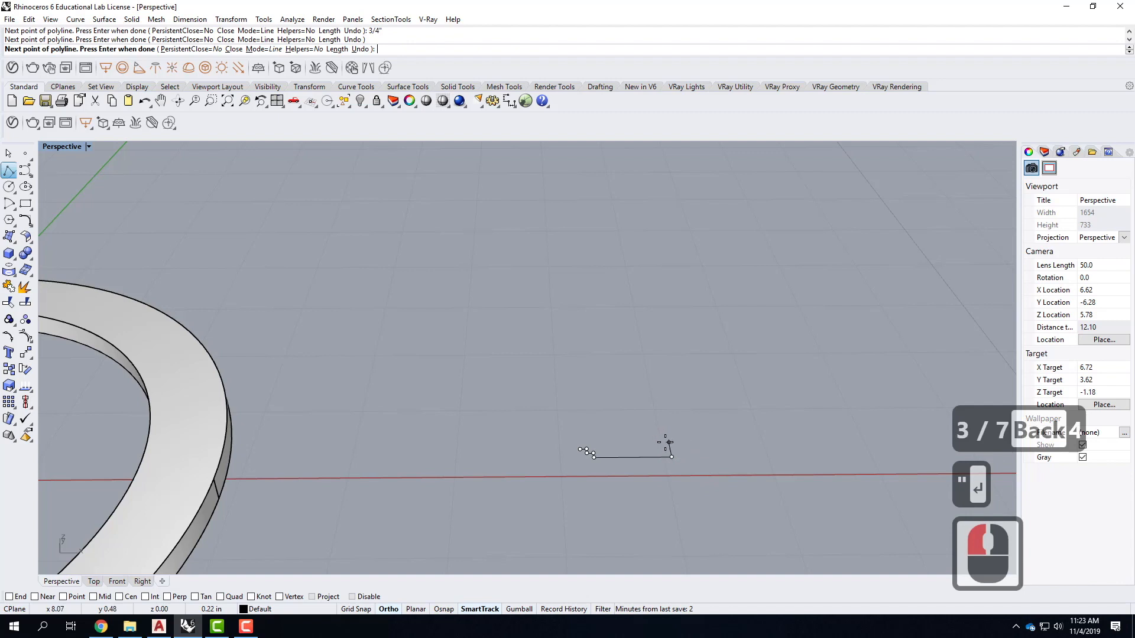
# Continue the polyline with a 4/16" segment in the positive Y direction
pyautogui.scroll(3, 675, 447)
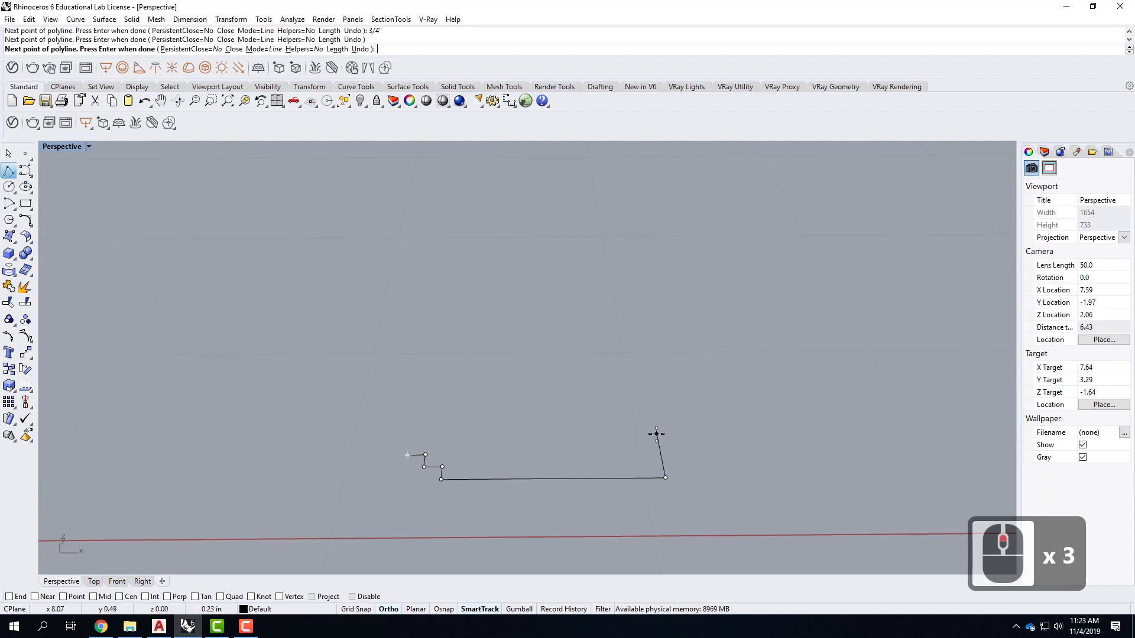
pyautogui.write('4/16"')
pyautogui.press('Return')
pyautogui.click(591, 405)
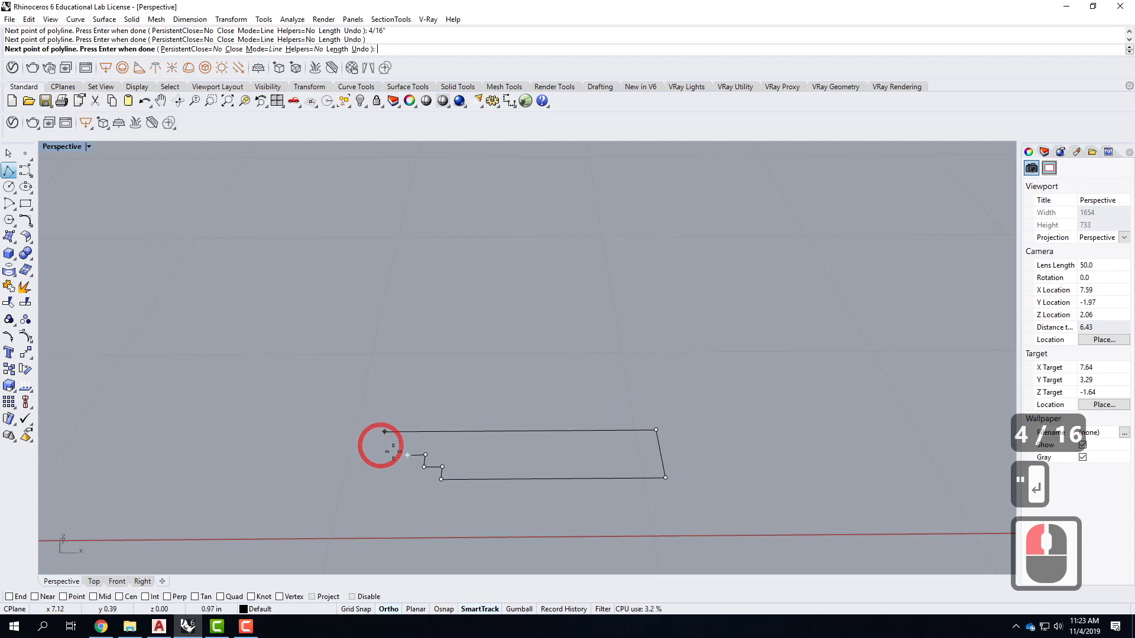
# Run the polyline back in negative X until level with its start point, close the profile there and end the command
pyautogui.click(409, 431)
pyautogui.click(407, 456)
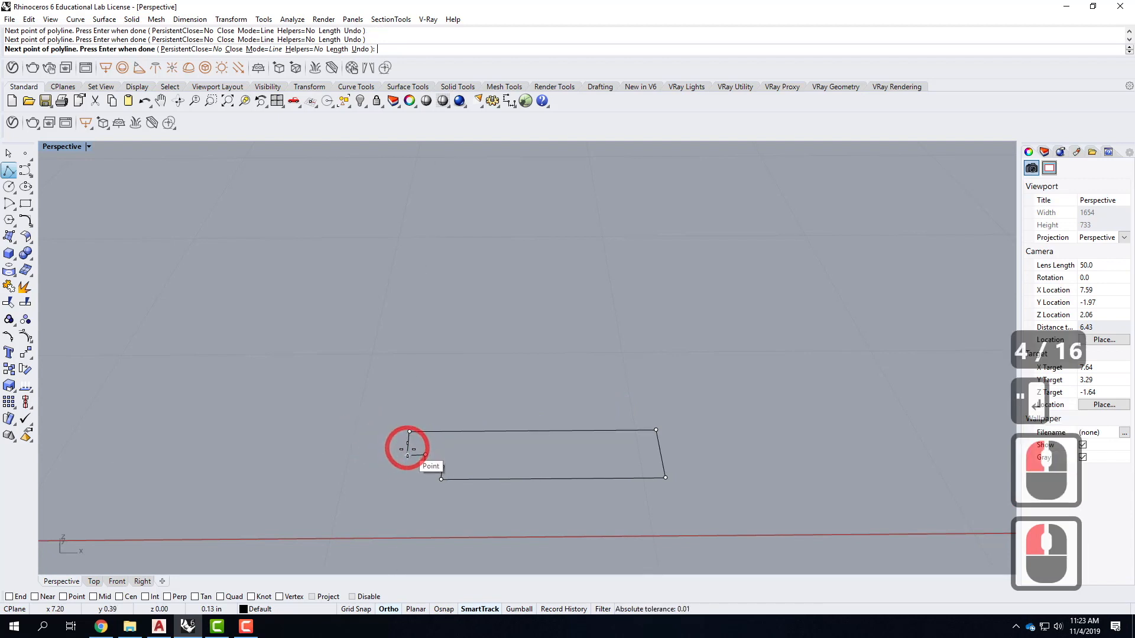
pyautogui.rightClick(408, 450)
pyautogui.press('Return')
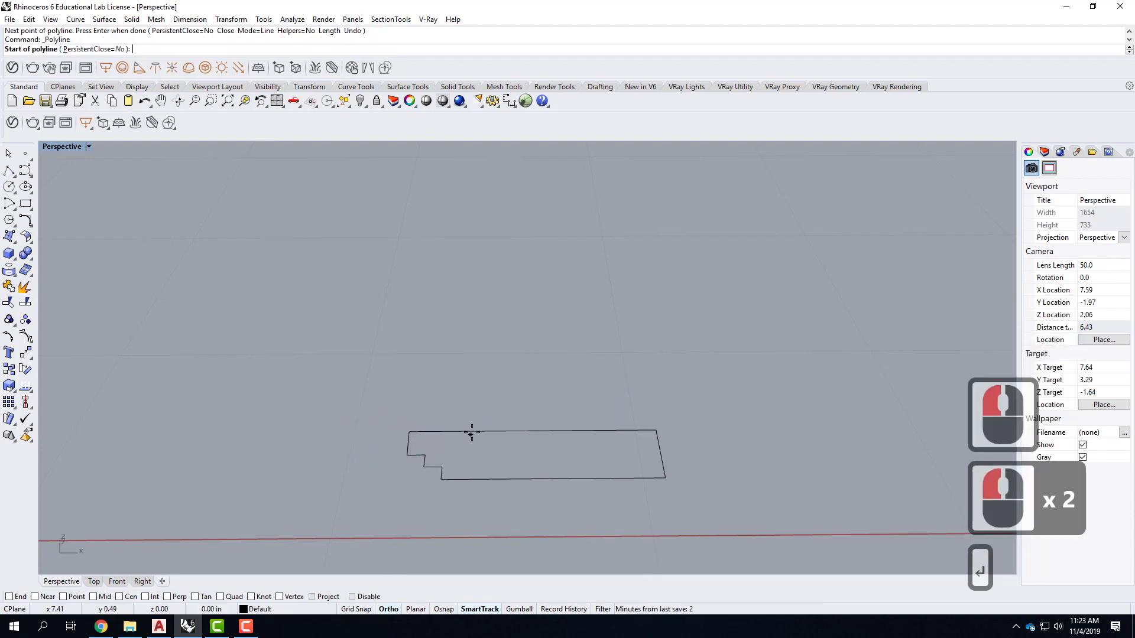
pyautogui.press('Escape')
pyautogui.press('Escape')
# Zoom to the closed stepped profile and examine its outline from an angle
pyautogui.click(634, 430)
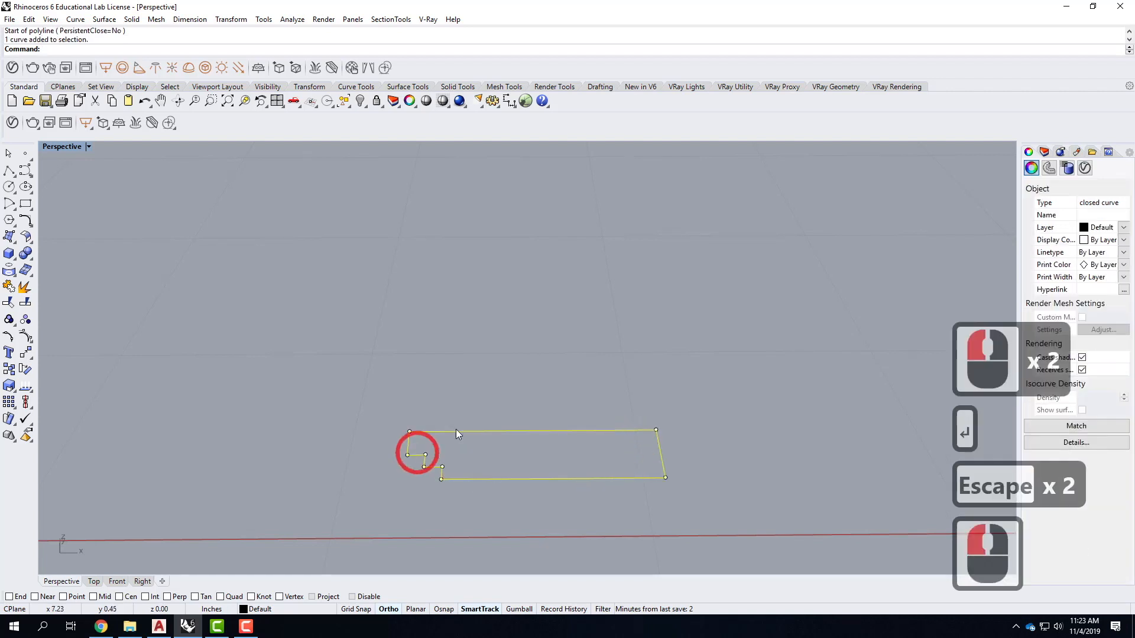
pyautogui.moveTo(460, 495); pyautogui.dragTo(483, 459, button='right')
pyautogui.scroll(-4, 483, 459)
pyautogui.moveTo(698, 331); pyautogui.dragTo(659, 395, button='right')
pyautogui.write('z')
pyautogui.press('Return')
pyautogui.write('s')
pyautogui.press('Return')
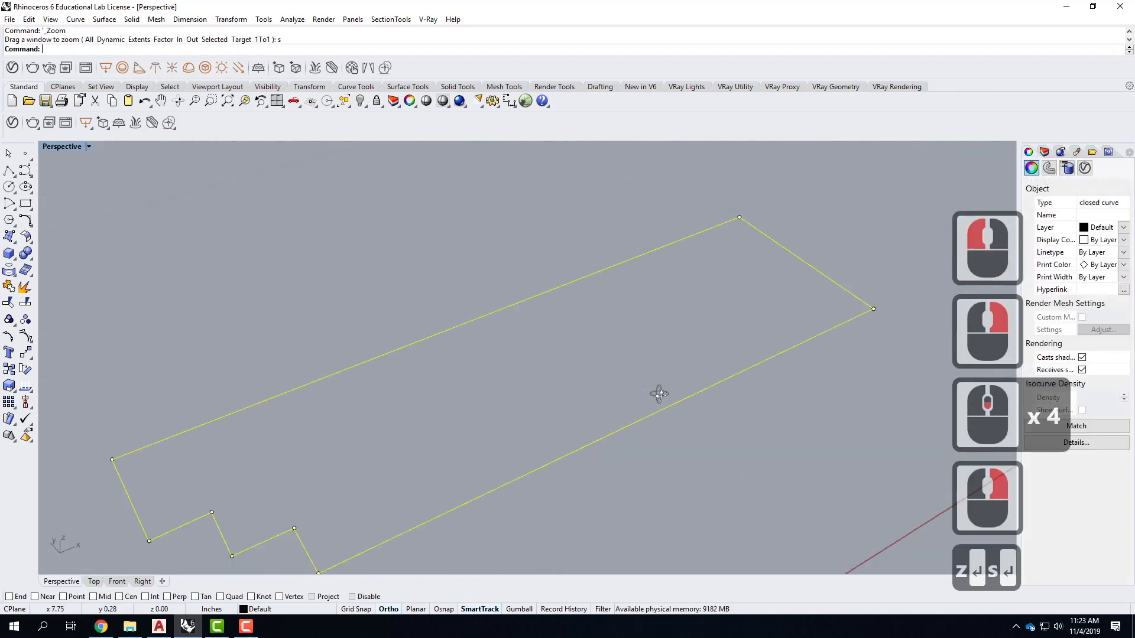
pyautogui.scroll(-5, 535, 385)
pyautogui.press('Escape')
pyautogui.press('Escape')
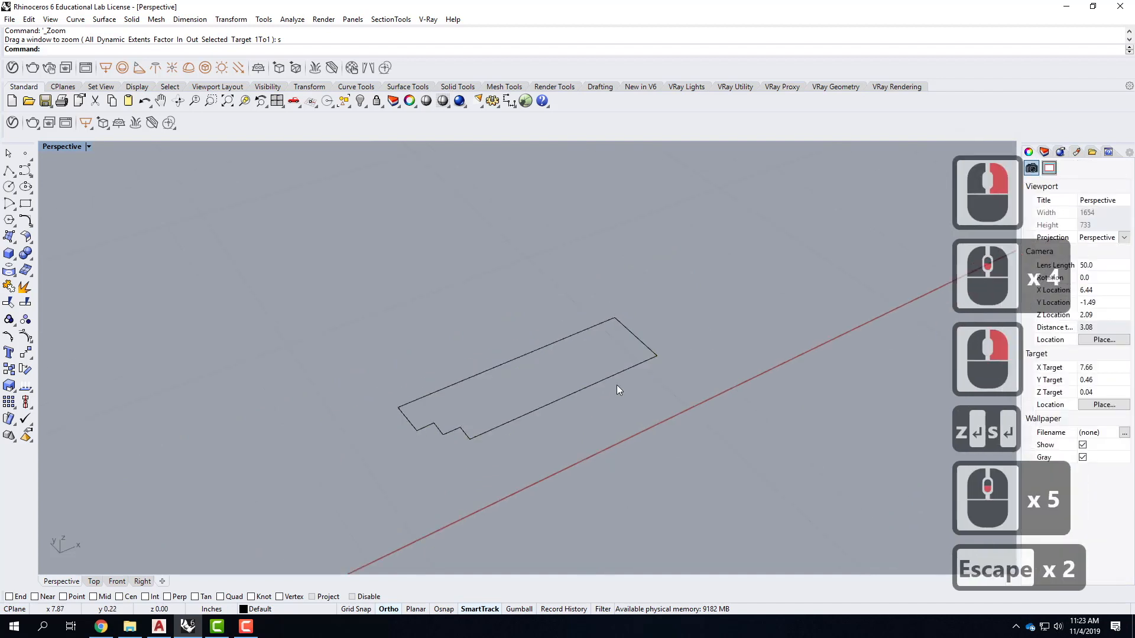
# Fillet the profile's outer corner between the 3/4" edge and the 4/16" edge with a 1/32" radius
pyautogui.write('fillet')
pyautogui.press('Return')
pyautogui.write('rim=Yes ExtendArcsBy=Arc )')
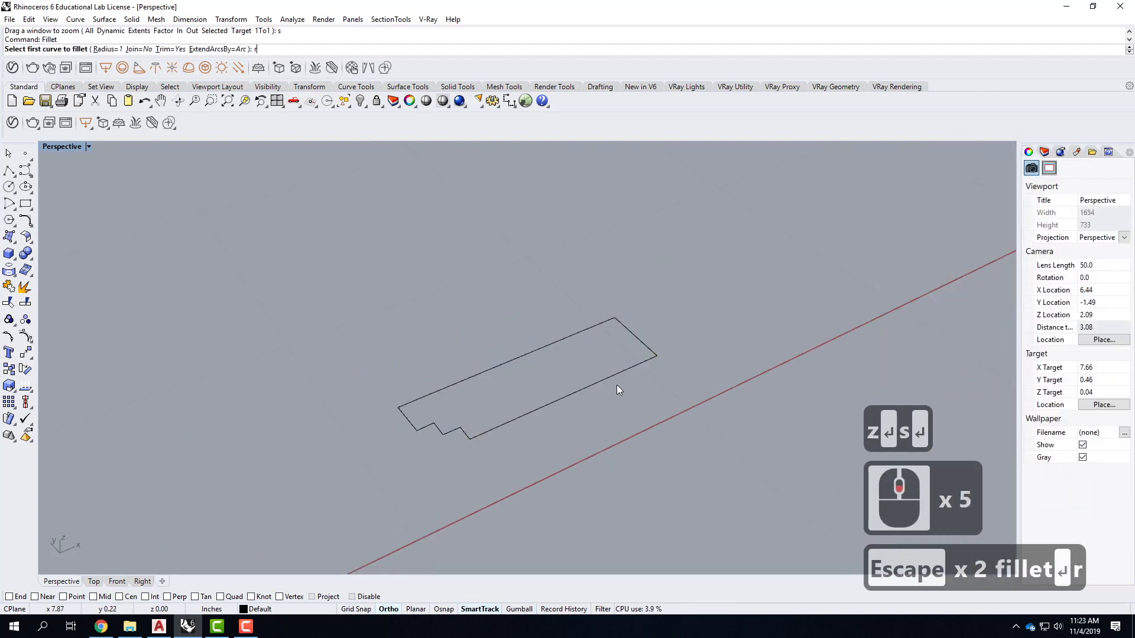
pyautogui.press('Return')
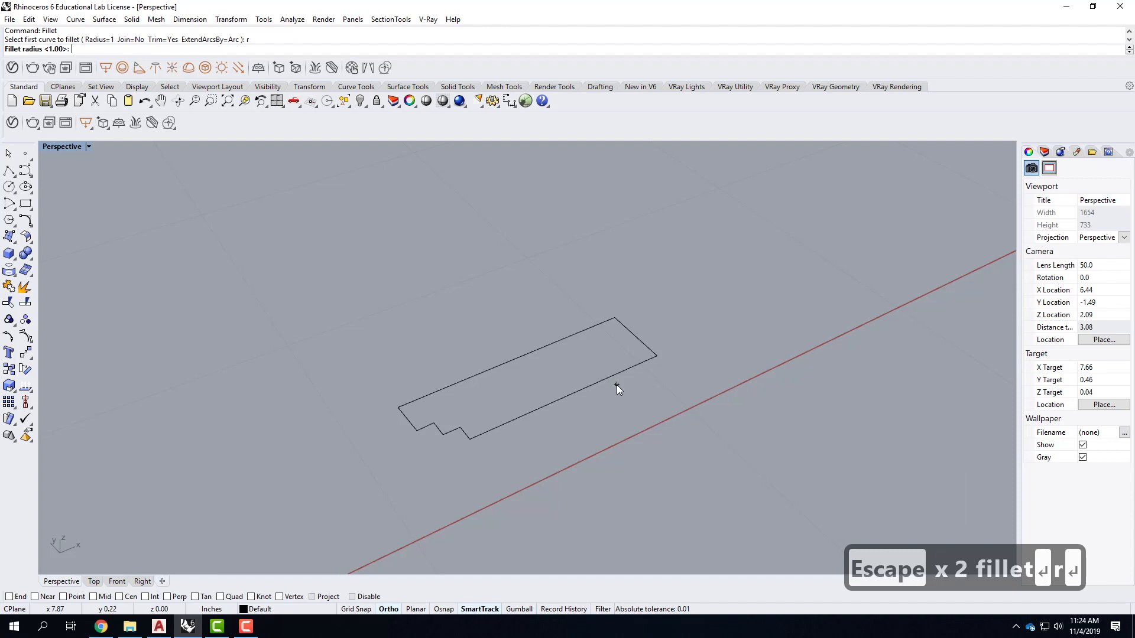
pyautogui.write('1/32')
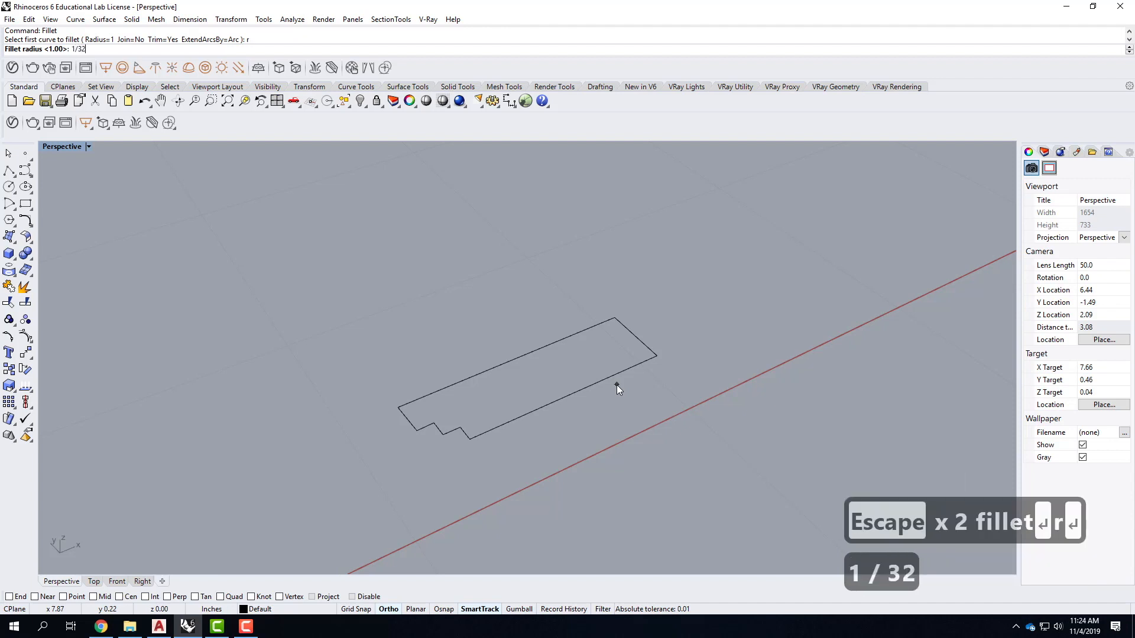
pyautogui.write('"')
pyautogui.press('Return')
pyautogui.click(643, 343)
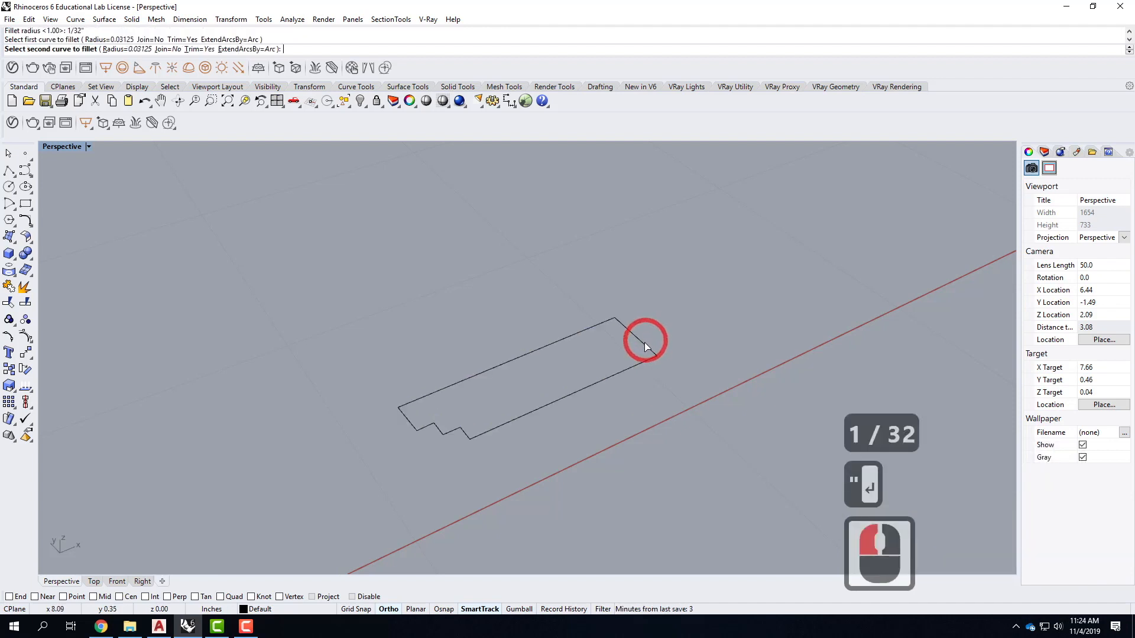
pyautogui.click(612, 376)
# Fillet the profile corner where the 3/4" edge meets the last step, using the same 1/32" radius
pyautogui.rightClick(547, 402)
pyautogui.click(489, 427)
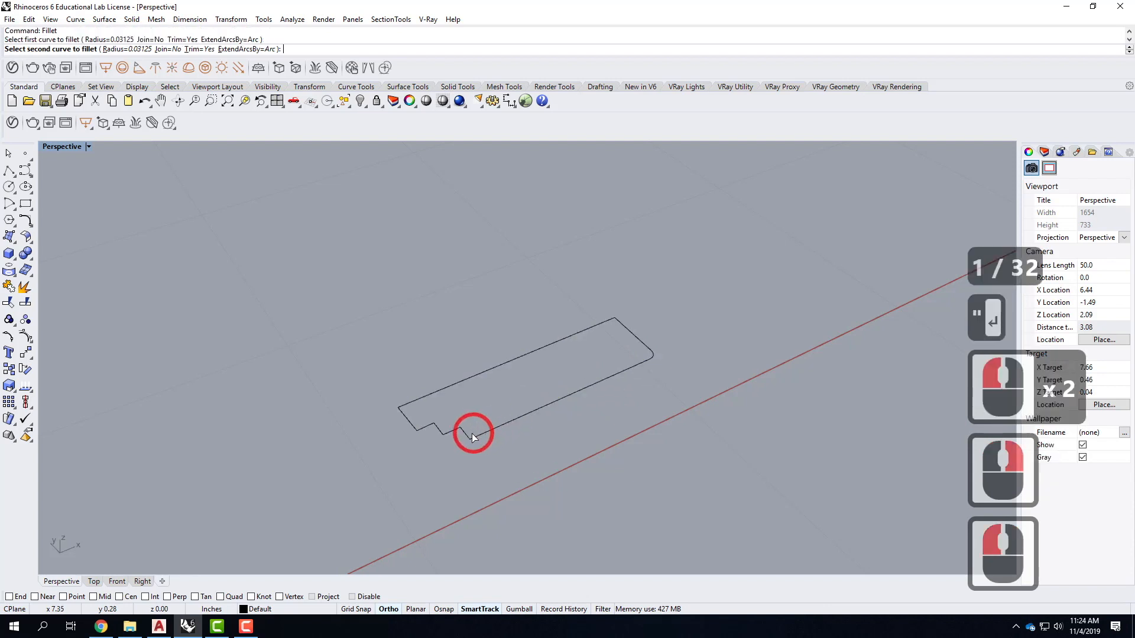
pyautogui.click(466, 437)
pyautogui.rightClick(428, 434)
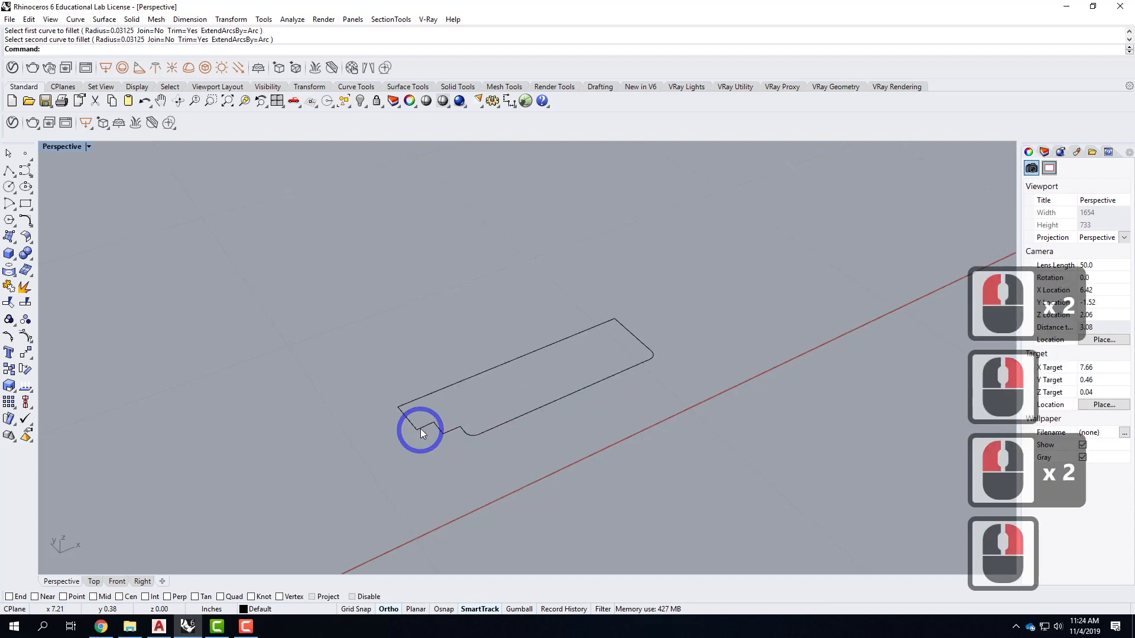
pyautogui.click(421, 428)
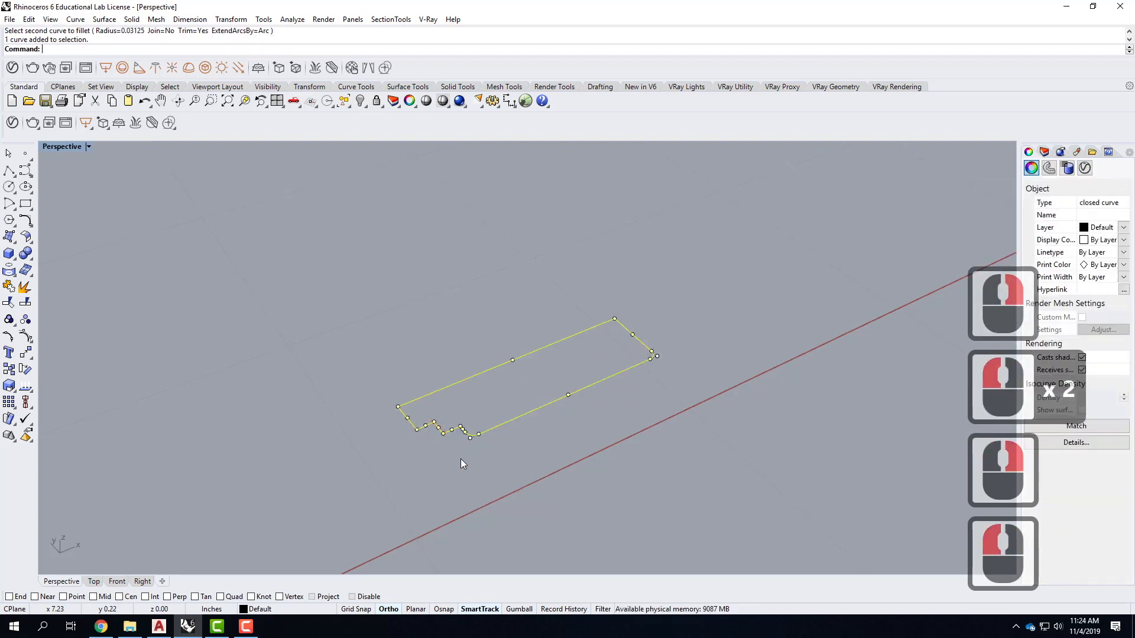
pyautogui.press('Escape')
pyautogui.press('Escape')
pyautogui.press('Escape')
# Start moving the filleted profile and enable the End object snap
pyautogui.scroll(-3, 419, 453)
pyautogui.click(502, 421)
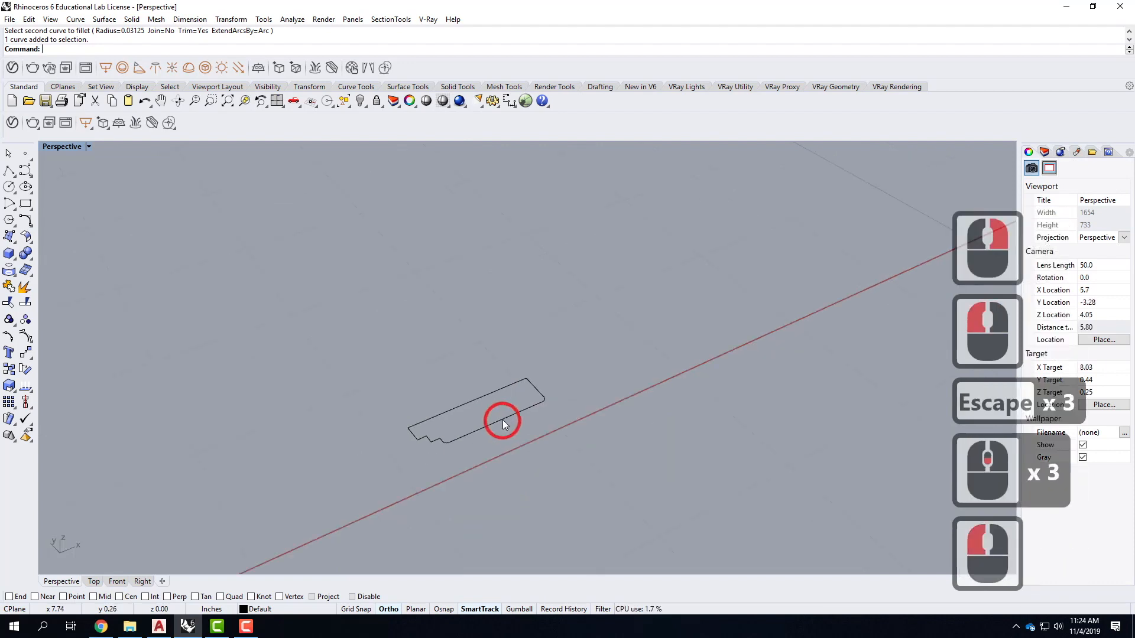
pyautogui.click(590, 359)
pyautogui.scroll(-5, 590, 358)
pyautogui.scroll(2, 558, 389)
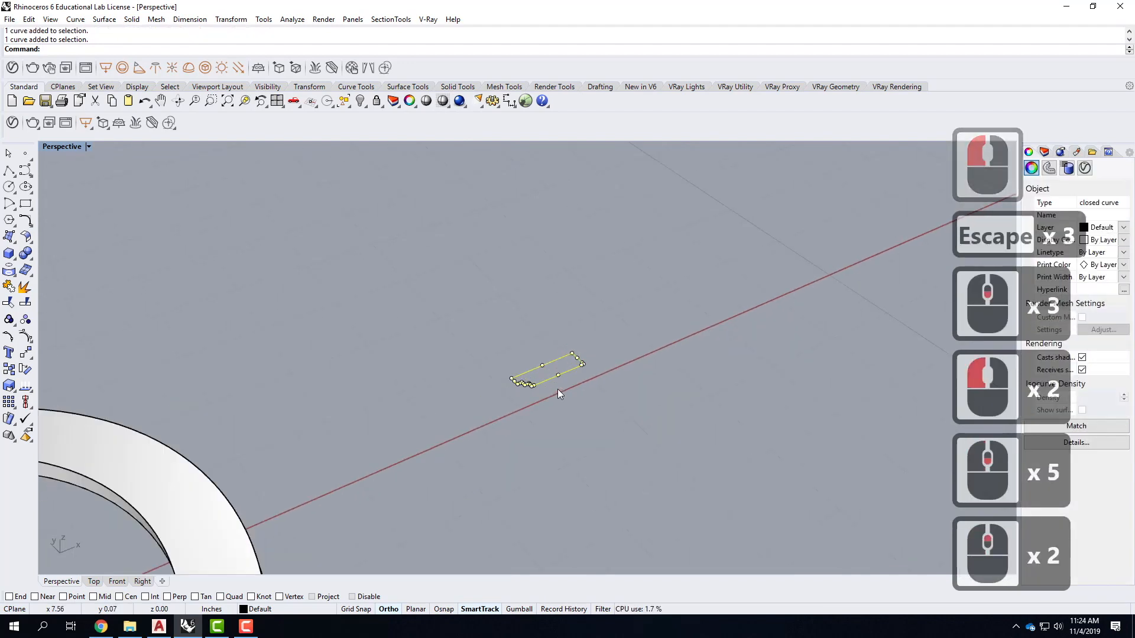
pyautogui.write('move')
pyautogui.press('Return')
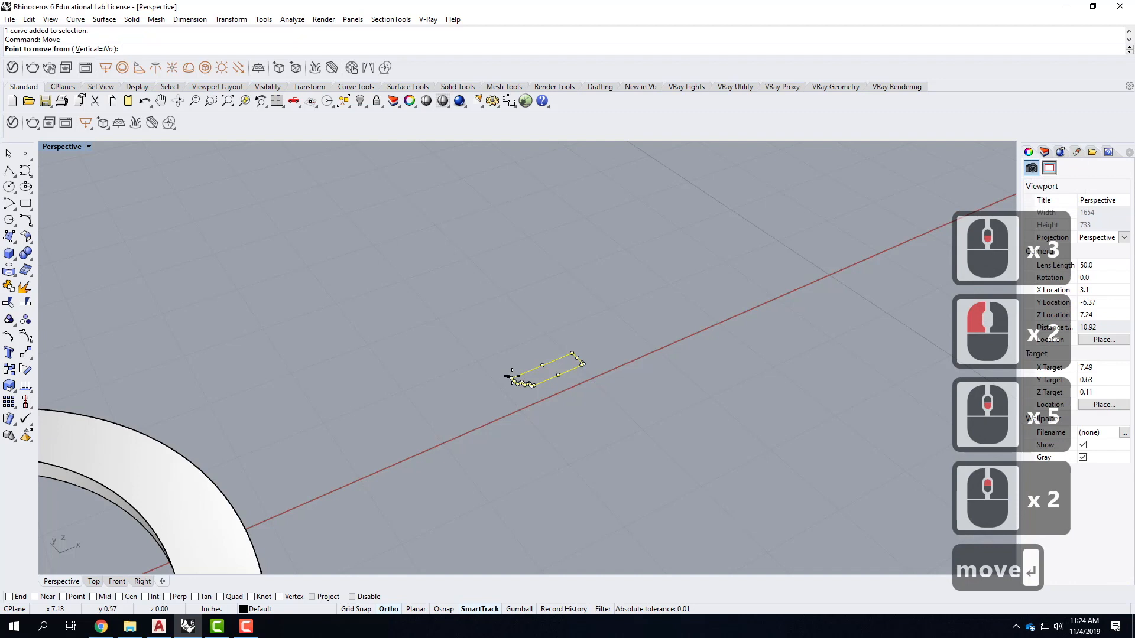
pyautogui.click(10, 597)
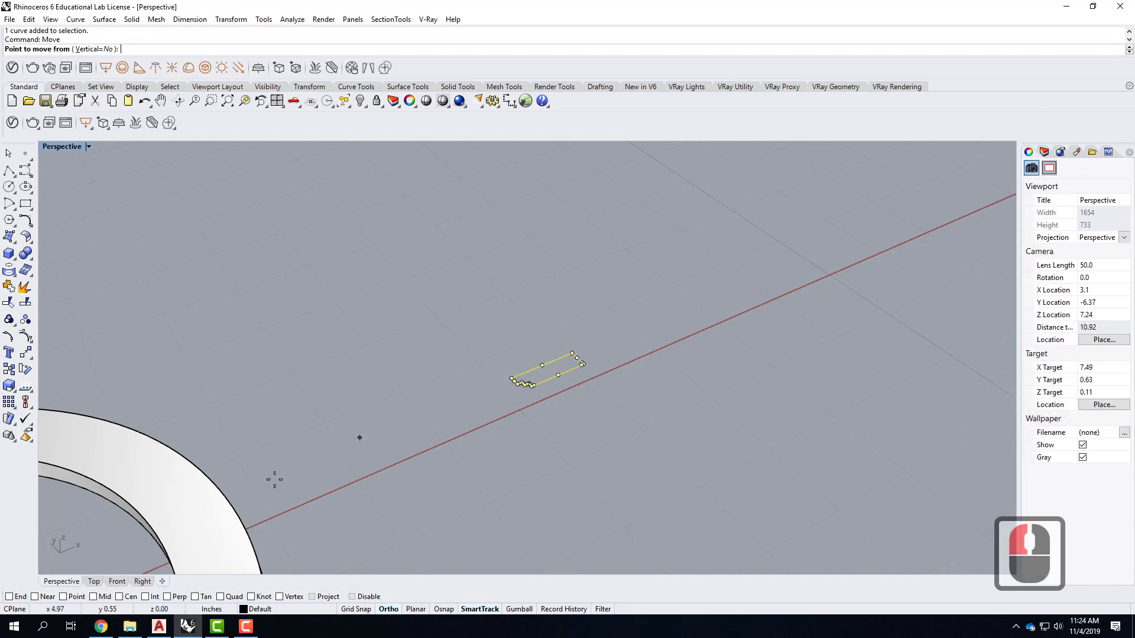
pyautogui.click(10, 597)
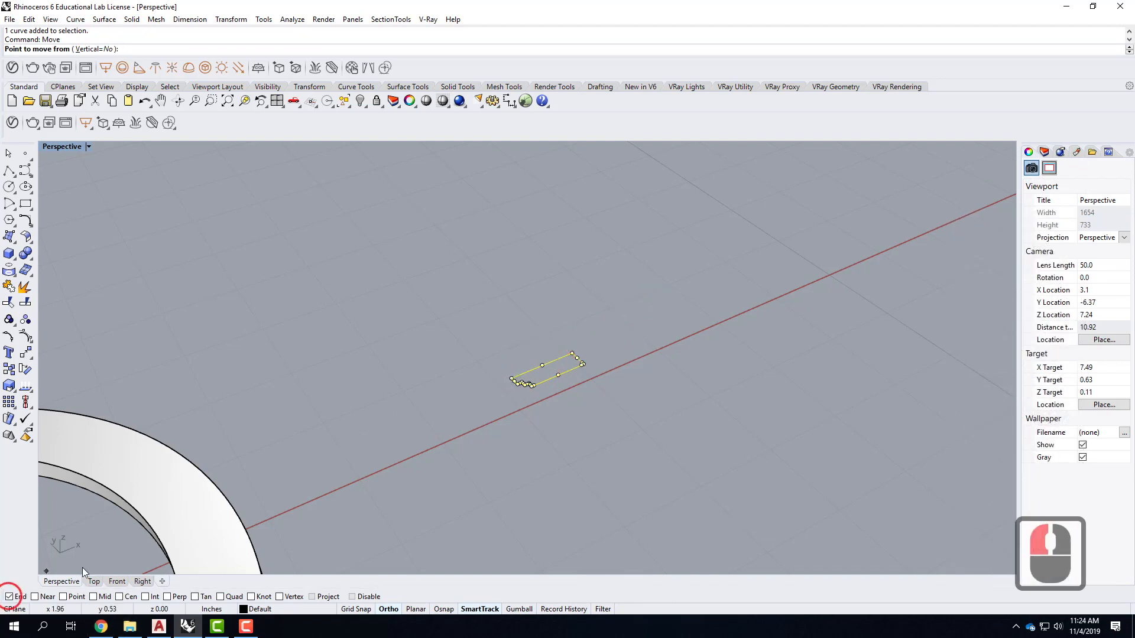
# Move the profile from its stepped-side top corner to the seam endpoint on the ring's inner top edge
pyautogui.click(512, 378)
pyautogui.scroll(-2, 564, 321)
pyautogui.moveTo(228, 535); pyautogui.dragTo(312, 476, button='right')
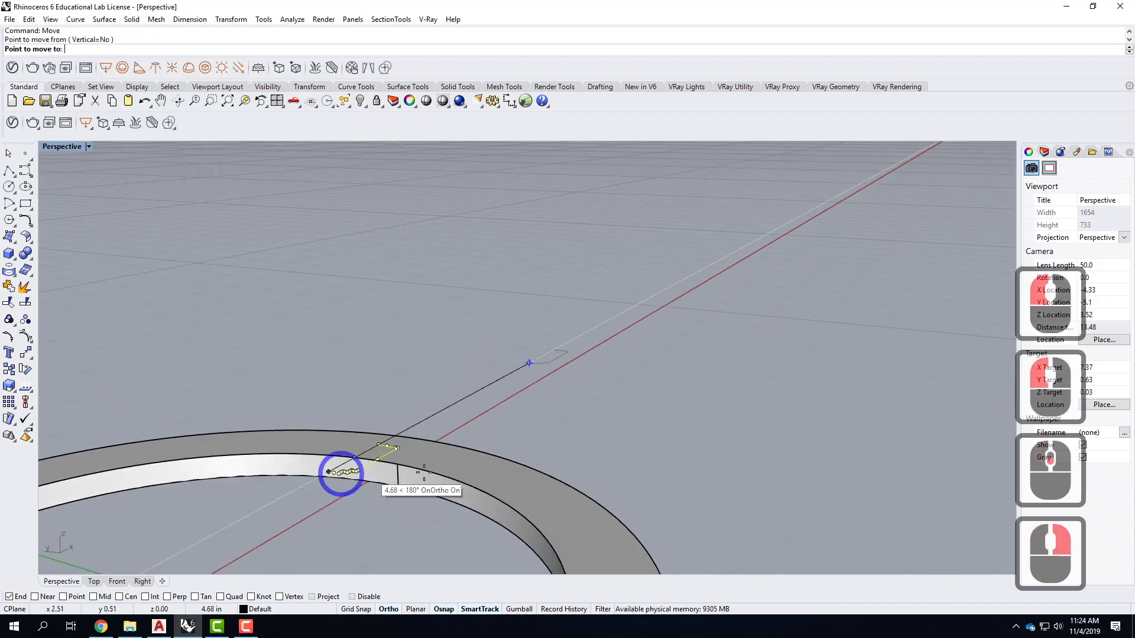
pyautogui.click(398, 465)
pyautogui.press('Escape')
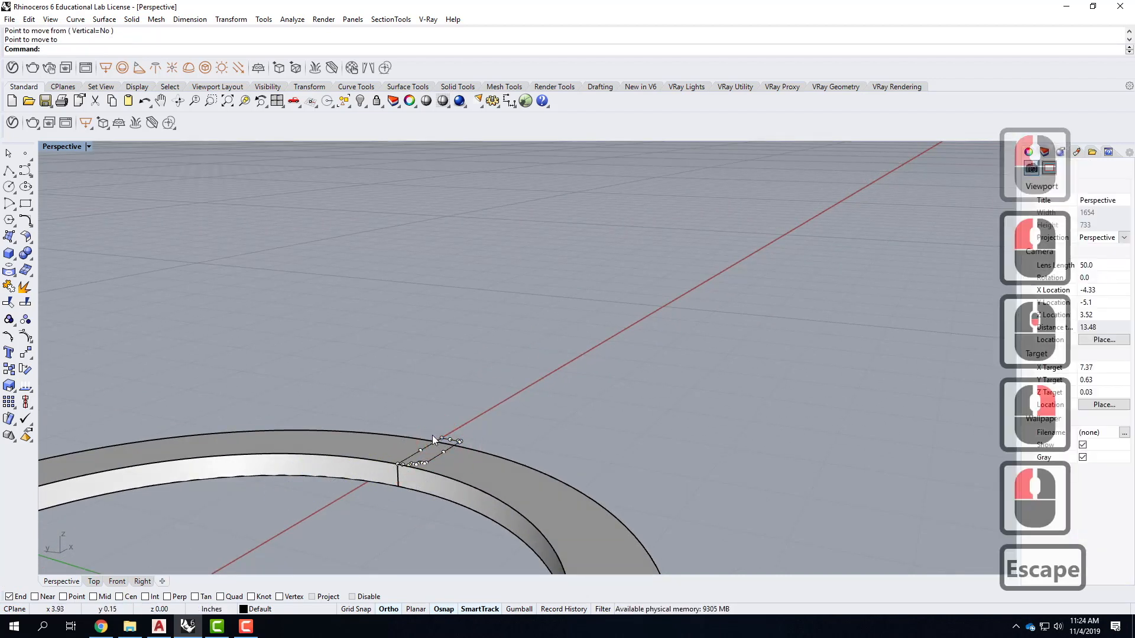
# Rotate the profile 90° in 3D about its long straight edge along the X axis so that it points down
pyautogui.click(438, 438)
pyautogui.write('rotate3')
pyautogui.press('Return')
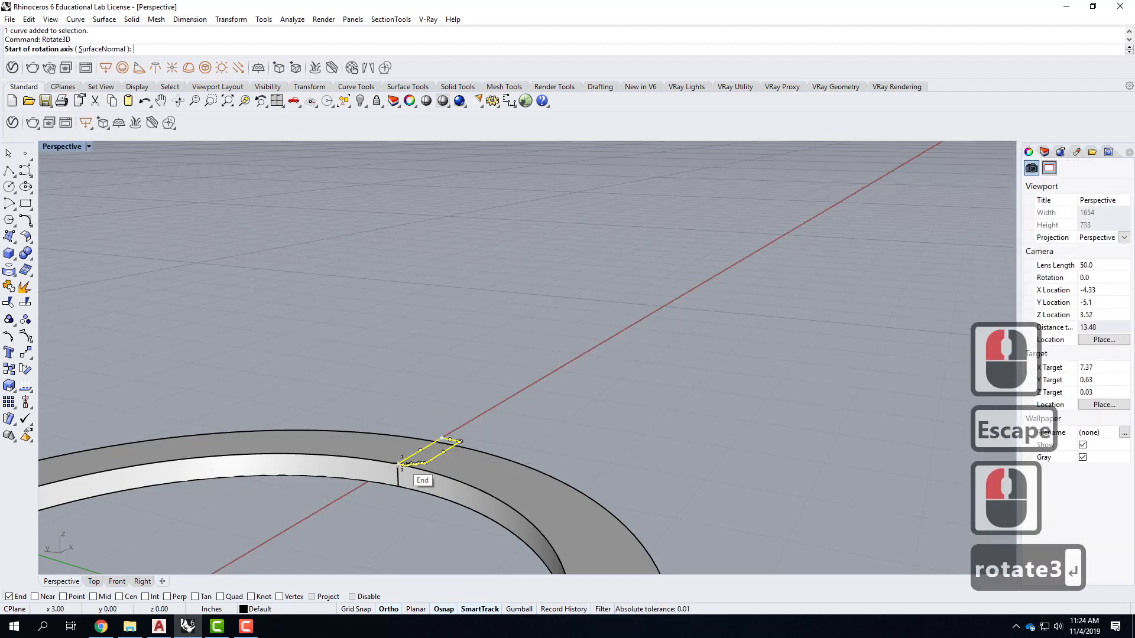
pyautogui.click(459, 441)
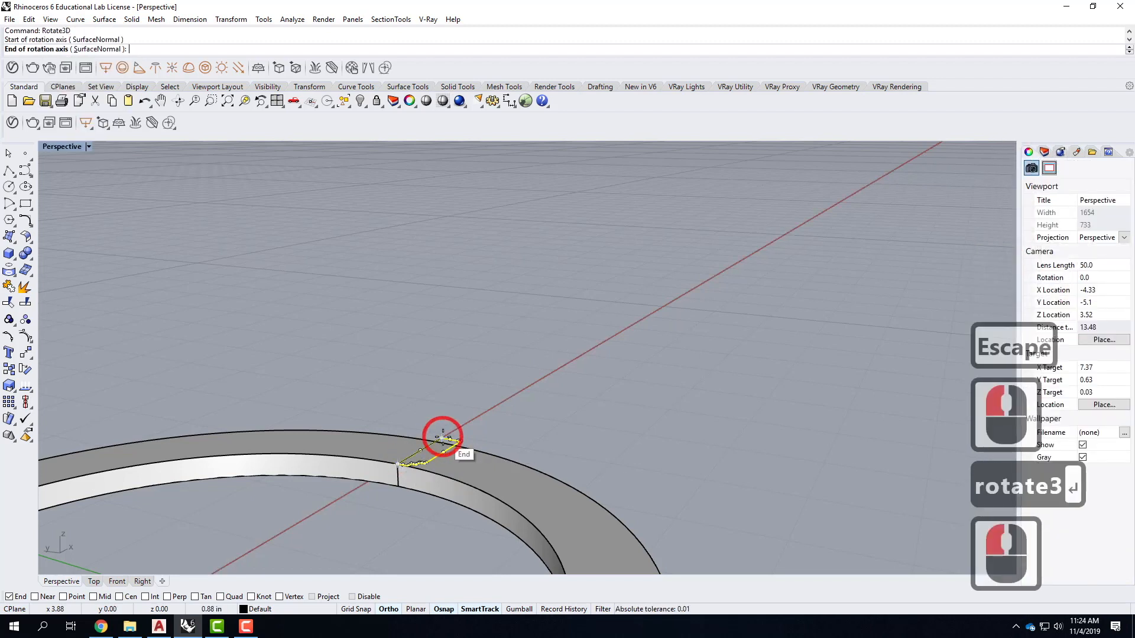
pyautogui.keyDown('shift'); pyautogui.click(549, 374); pyautogui.keyUp('shift')
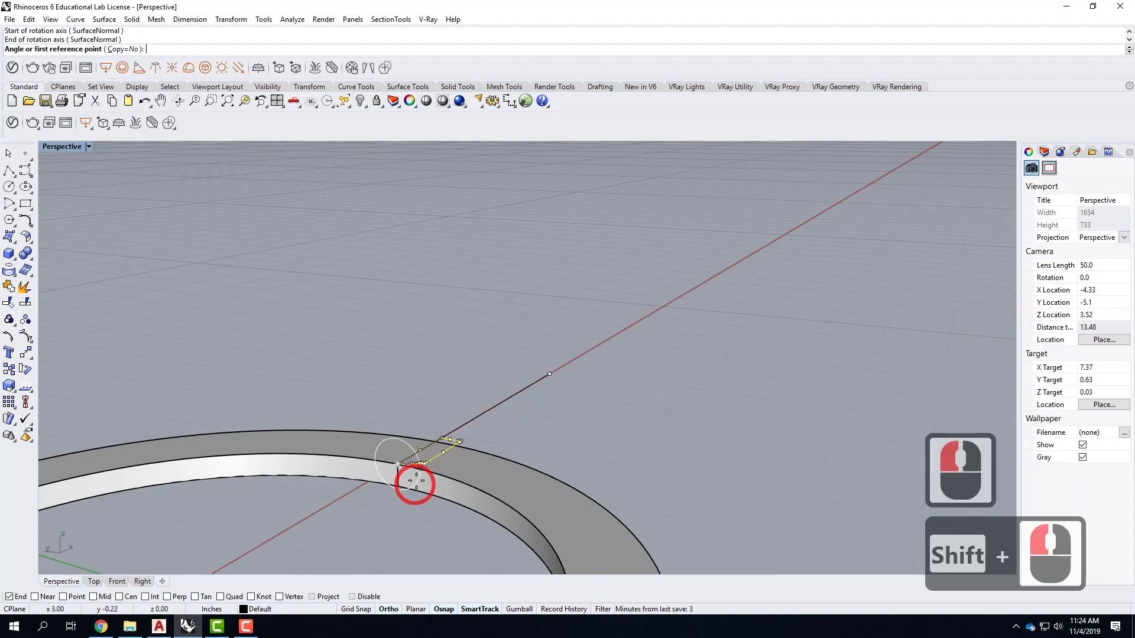
pyautogui.click(633, 509)
pyautogui.click(436, 579)
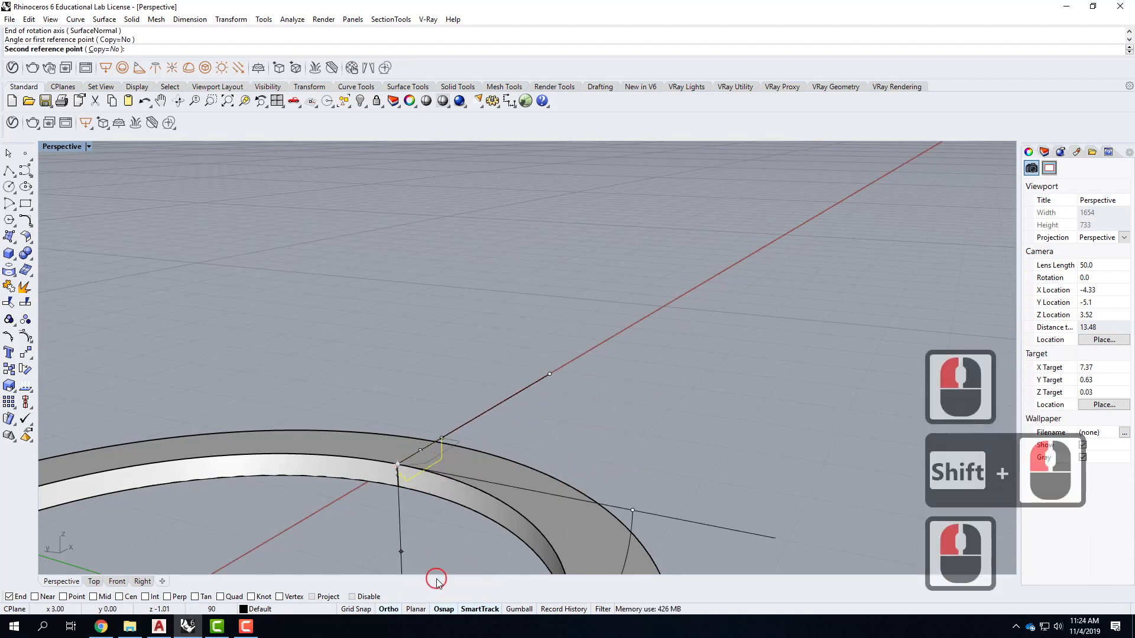
pyautogui.click(408, 579)
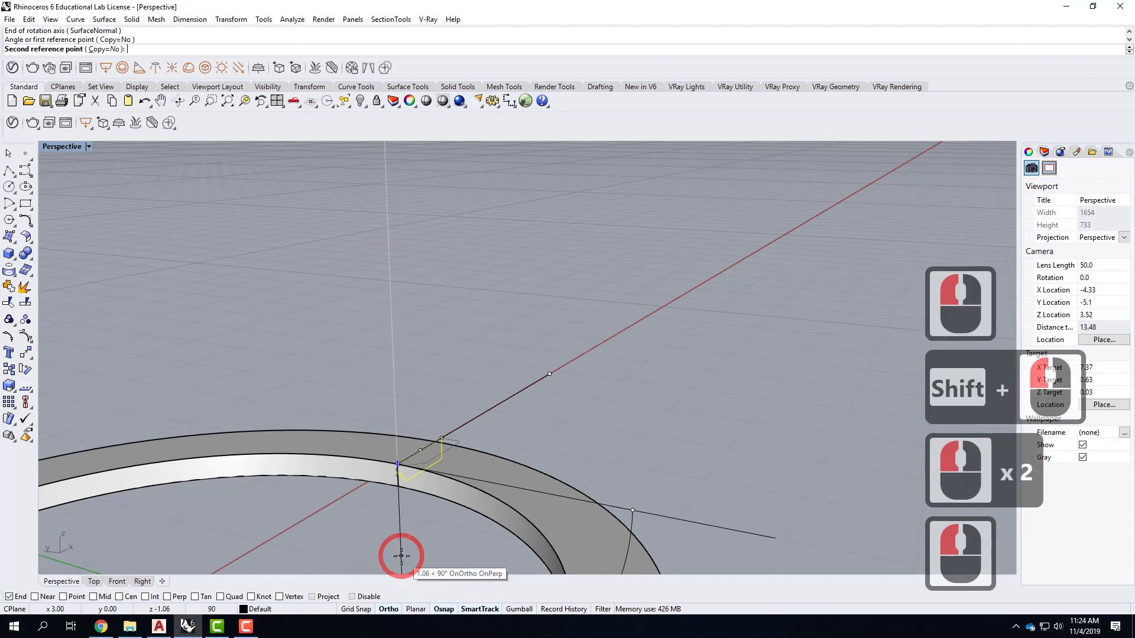
pyautogui.click(400, 553)
pyautogui.press('Escape')
# Duplicate the ring's inner top edge as a curve and delete the ring solid
pyautogui.write('dupe')
pyautogui.press('Return')
pyautogui.click(460, 480)
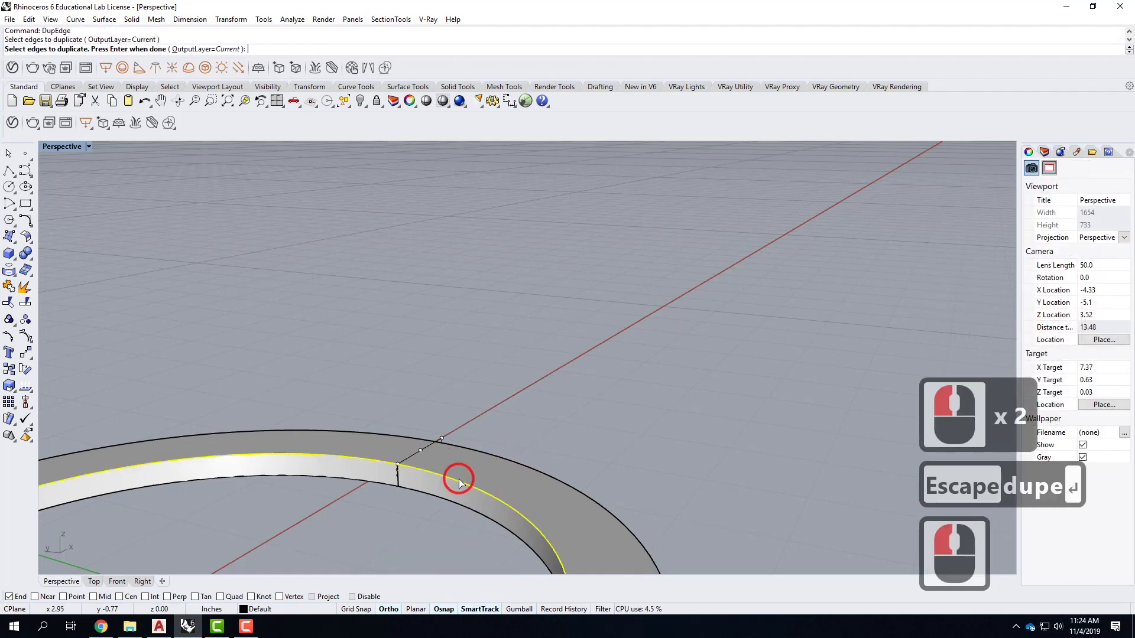
pyautogui.press('Return')
pyautogui.click(510, 468)
pyautogui.press('Delete')
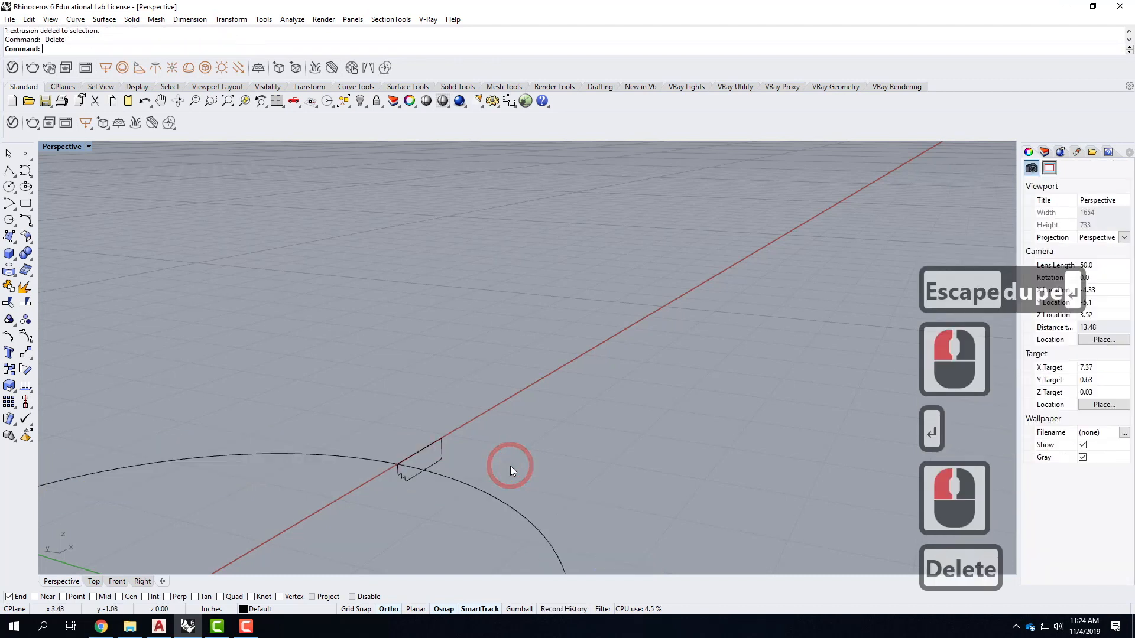
# Sweep the stepped profile along the duplicated circle with Sweep1, keeping the default seam
pyautogui.moveTo(527, 481); pyautogui.dragTo(471, 486, button='right')
pyautogui.write('swee')
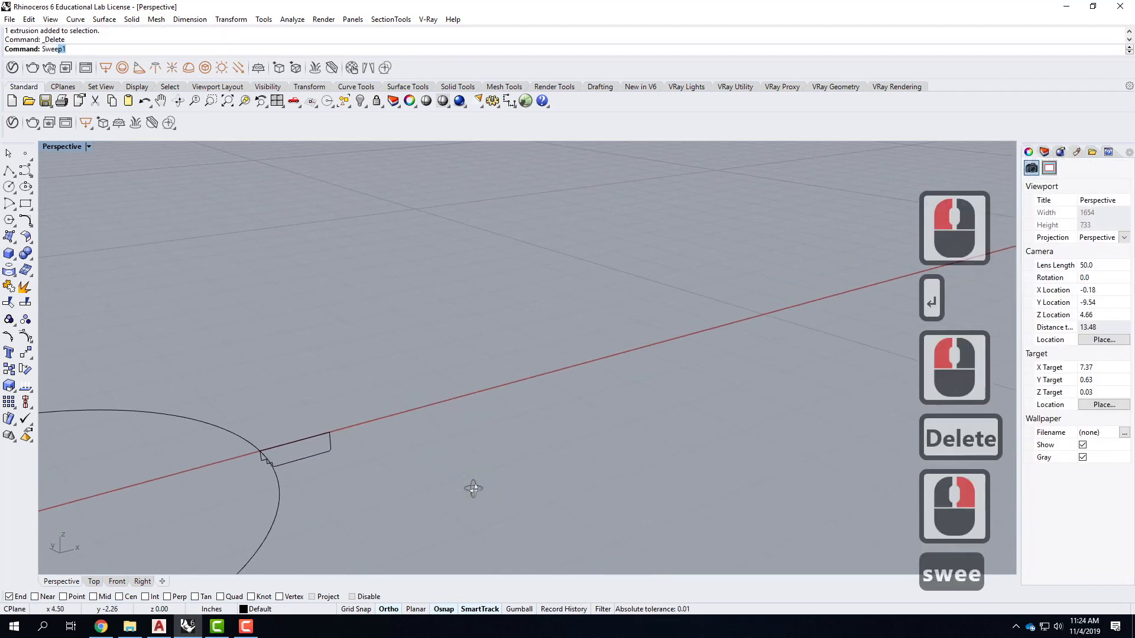
pyautogui.press('Return')
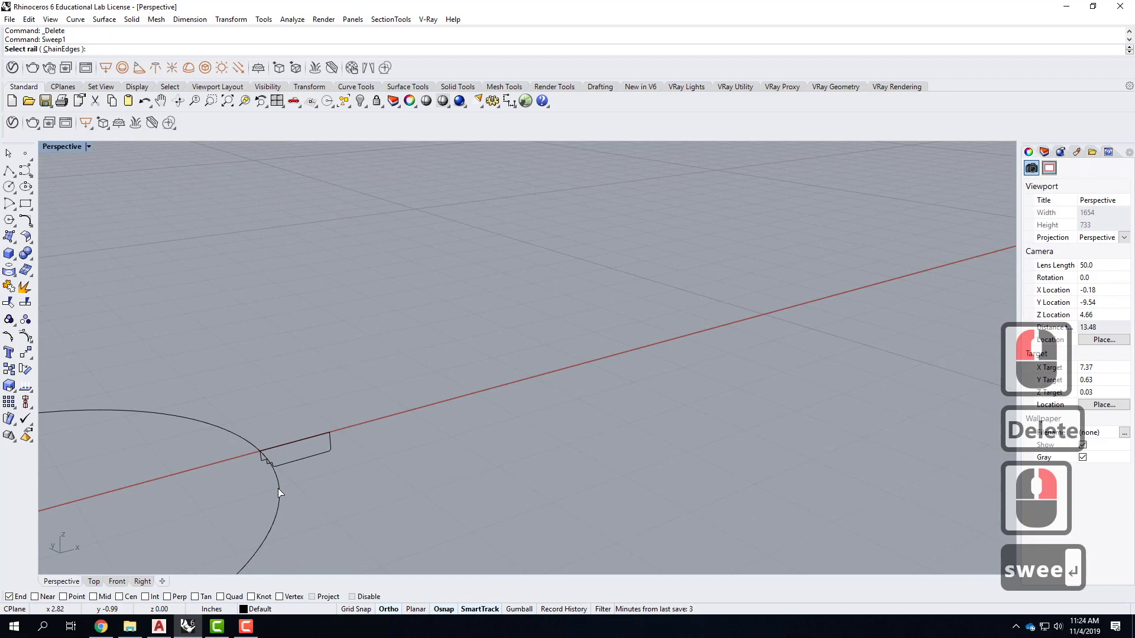
pyautogui.click(294, 465)
pyautogui.click(295, 465)
pyautogui.press('Return')
pyautogui.press('Return')
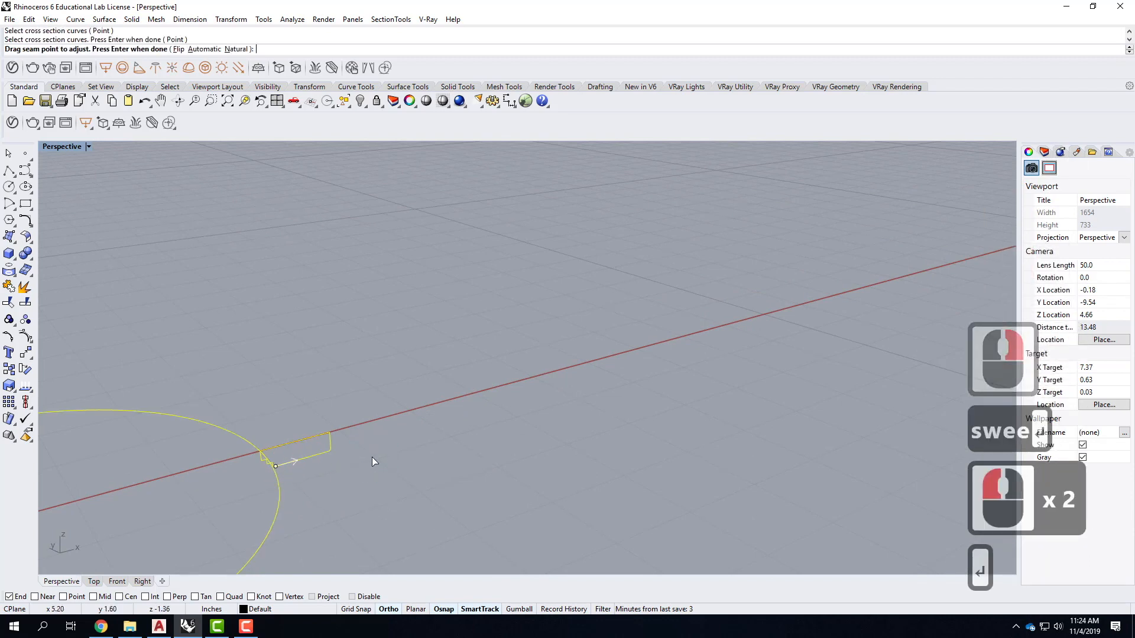
pyautogui.click(559, 424)
# Inspect the swept ring's stepped inner rim from below and from above
pyautogui.scroll(-5, 506, 367)
pyautogui.moveTo(506, 366); pyautogui.dragTo(422, 321, button='right')
pyautogui.scroll(4, 451, 381)
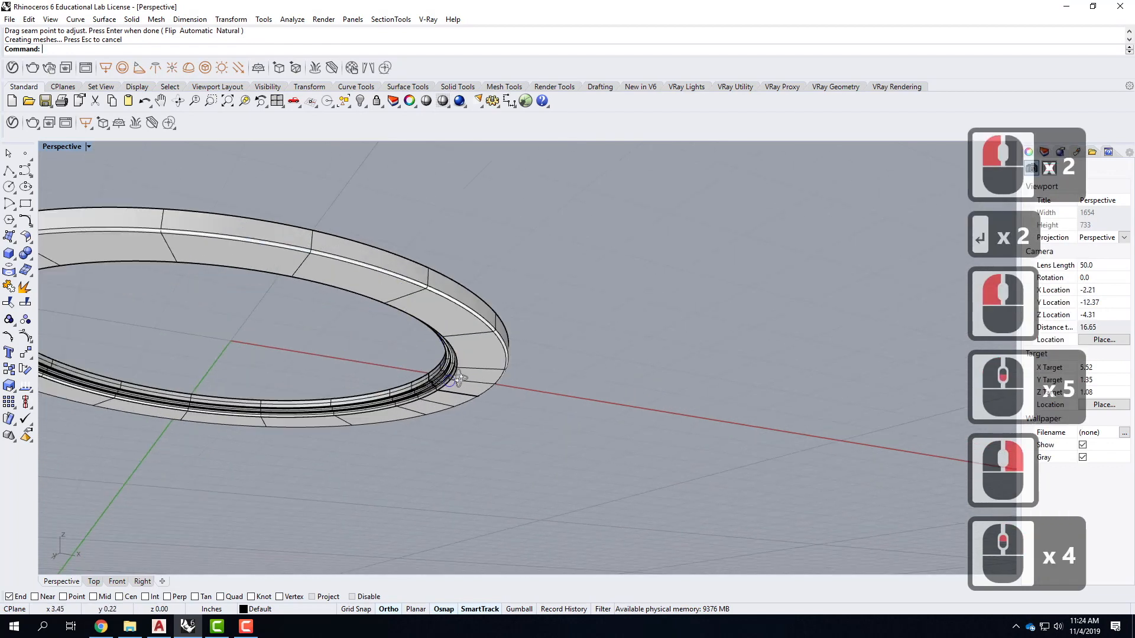
pyautogui.moveTo(451, 381); pyautogui.dragTo(481, 355, button='right')
pyautogui.scroll(4, 515, 318)
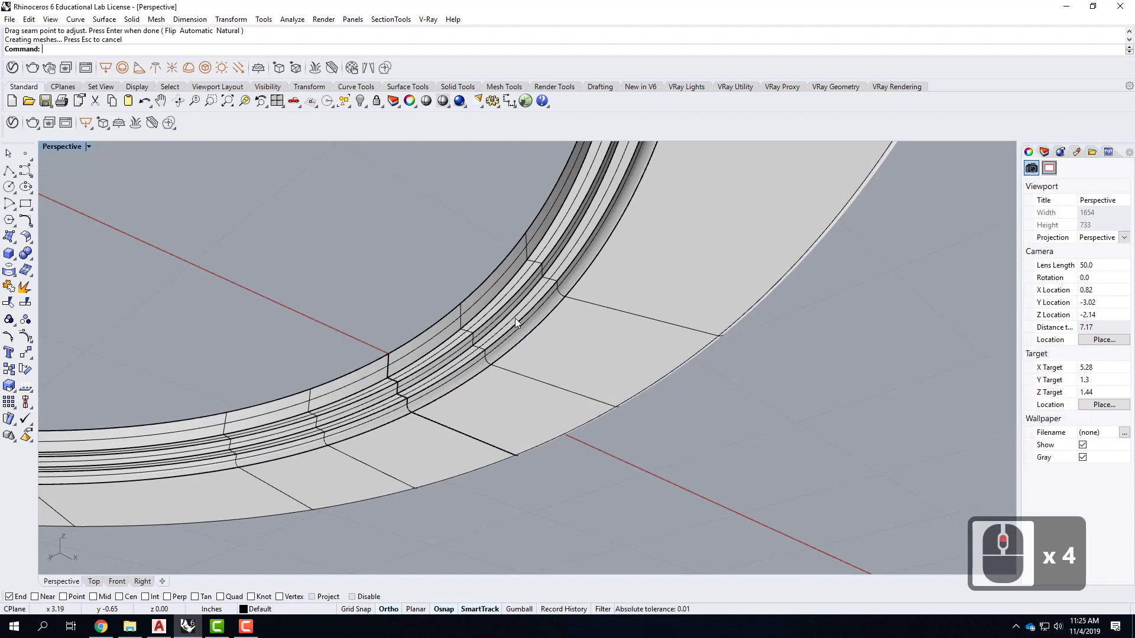
pyautogui.scroll(-3, 470, 326)
pyautogui.moveTo(470, 326); pyautogui.dragTo(499, 388, button='right')
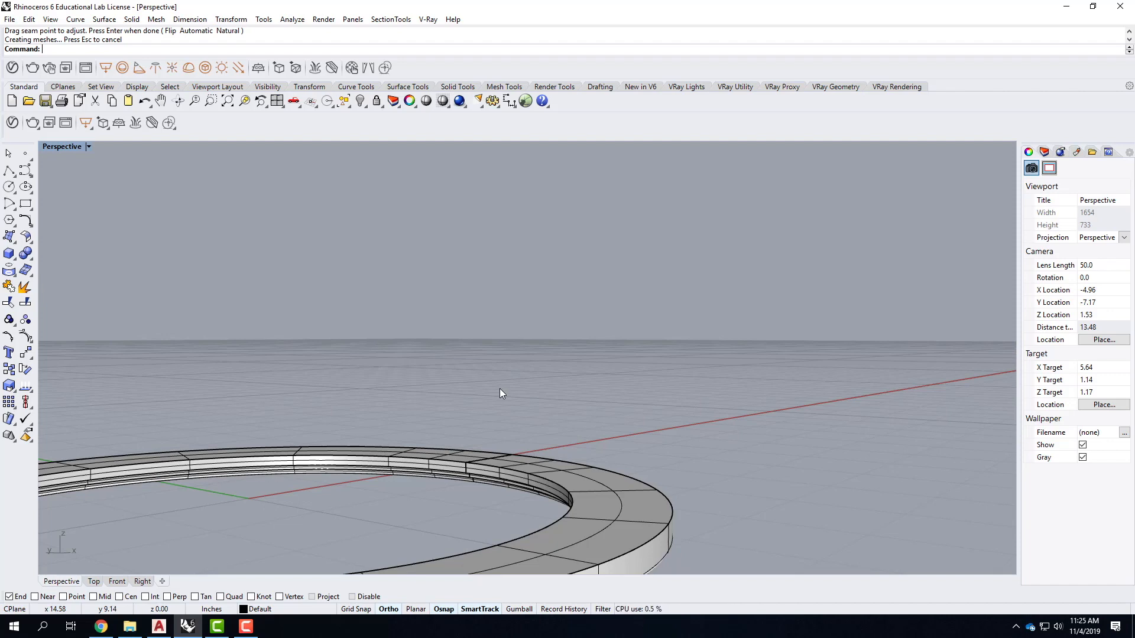
# Examine the swept ring as a whole and its inner rim up close
pyautogui.scroll(-2, 733, 367)
pyautogui.moveTo(740, 370); pyautogui.dragTo(711, 378, button='right')
pyautogui.scroll(1, 595, 411)
pyautogui.moveTo(595, 410); pyautogui.dragTo(582, 369, button='right')
pyautogui.scroll(-4, 573, 363)
pyautogui.scroll(2, 538, 406)
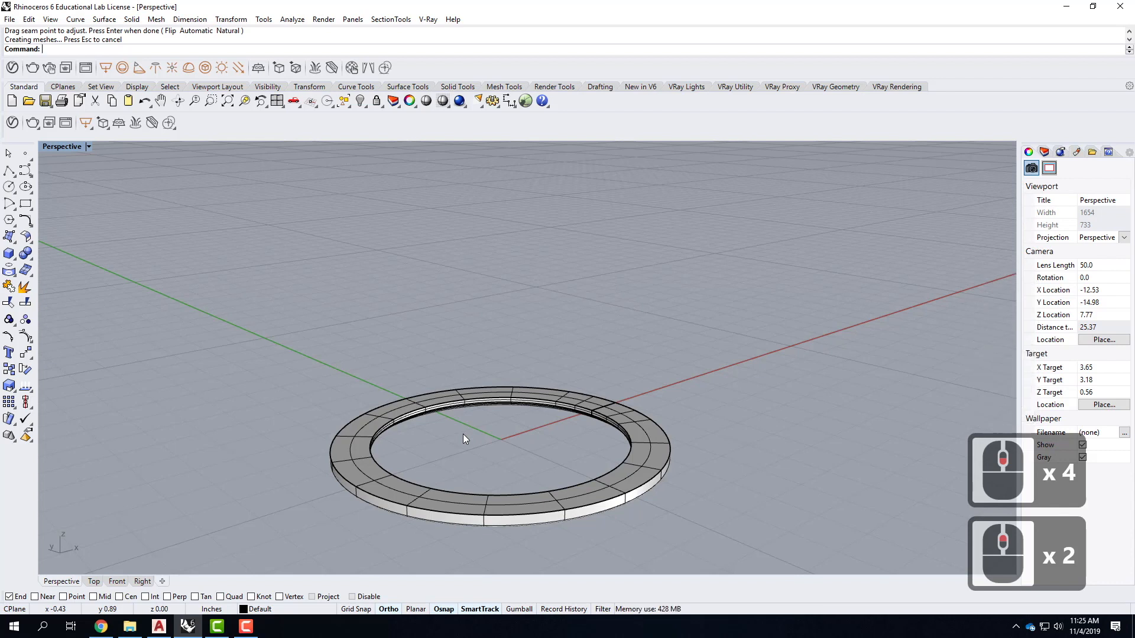
pyautogui.scroll(3, 451, 422)
pyautogui.scroll(1, 450, 422)
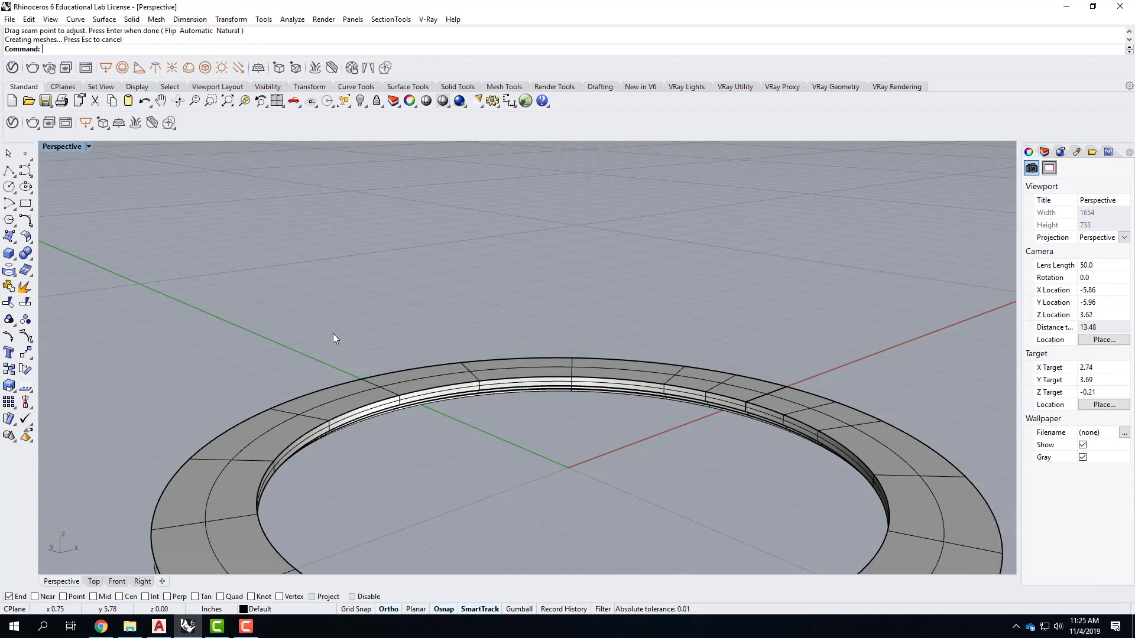
pyautogui.doubleClick(22, 175)
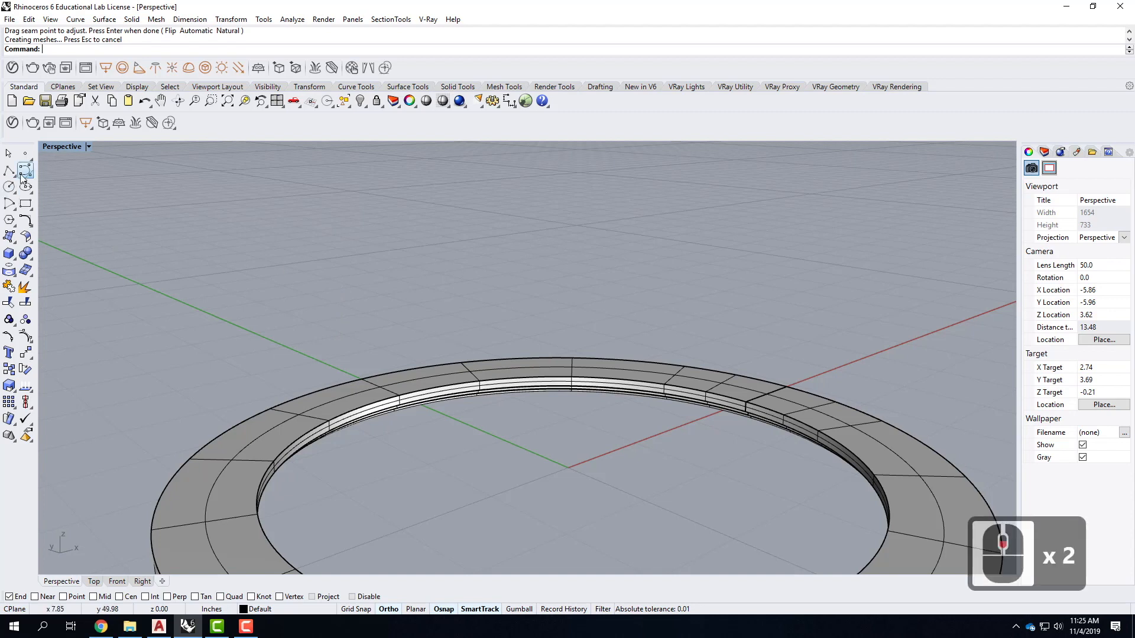
pyautogui.scroll(-5, 526, 331)
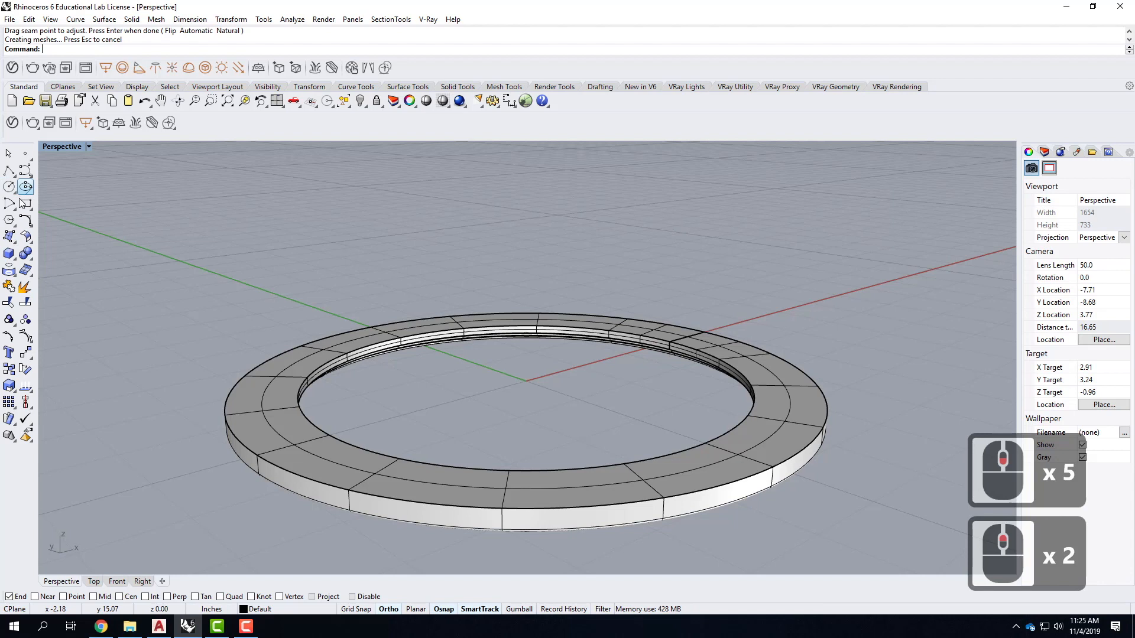
# Start an ellipsoid centered at 0,0 and, with Quad snap enabled, end its first two axes at quadrants of the ring's inner edge
pyautogui.click(10, 254)
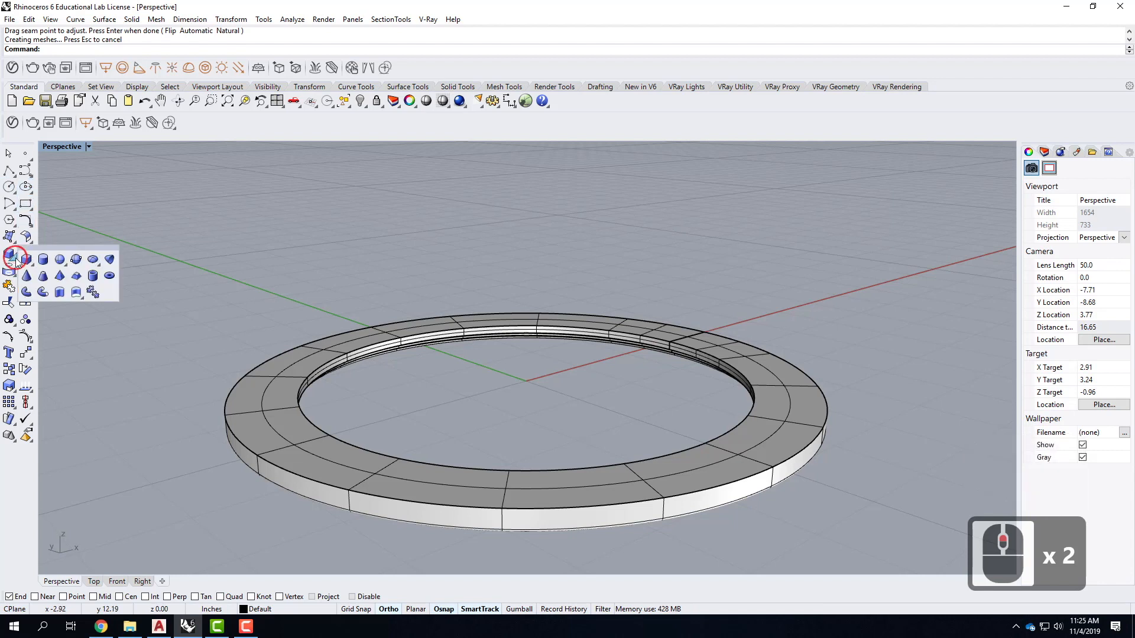
pyautogui.click(92, 260)
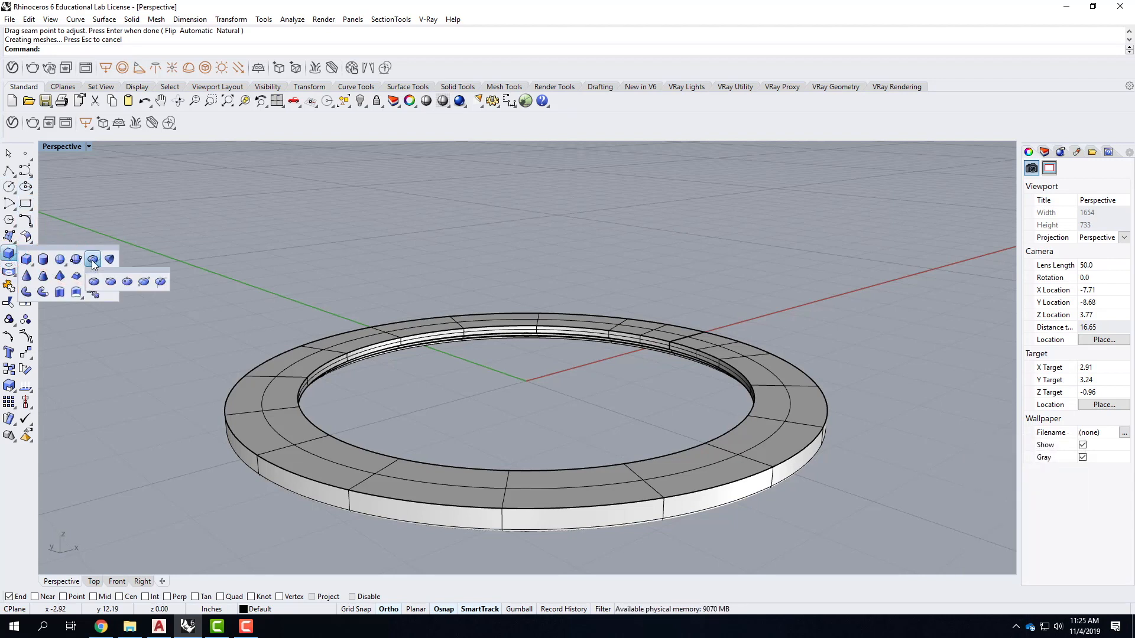
pyautogui.click(92, 261)
pyautogui.click(92, 261)
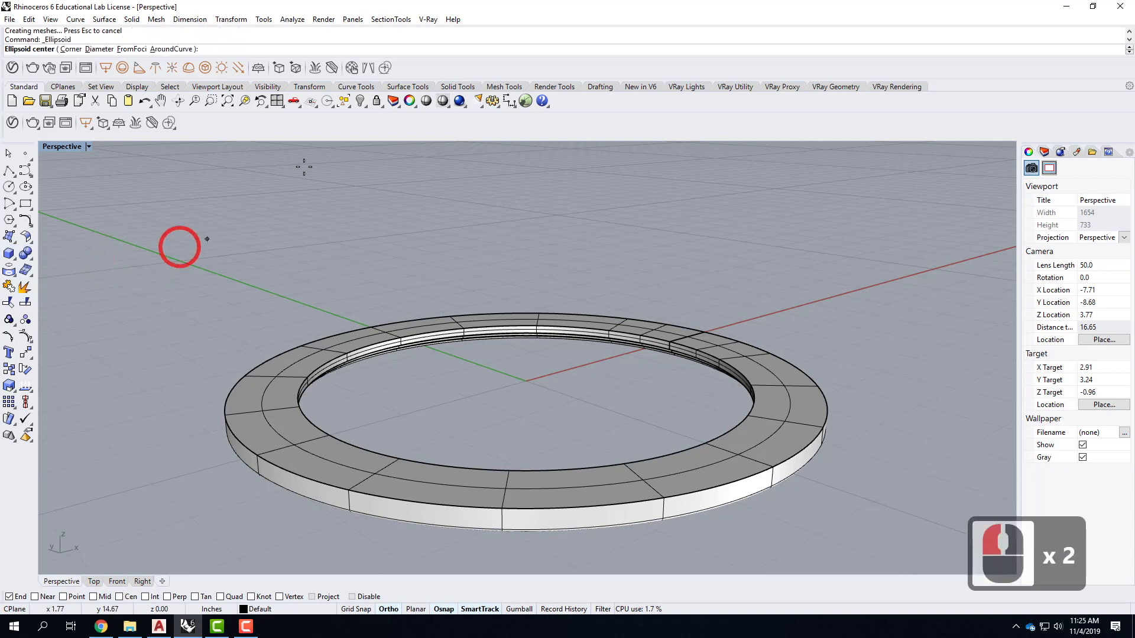
pyautogui.write('0,0')
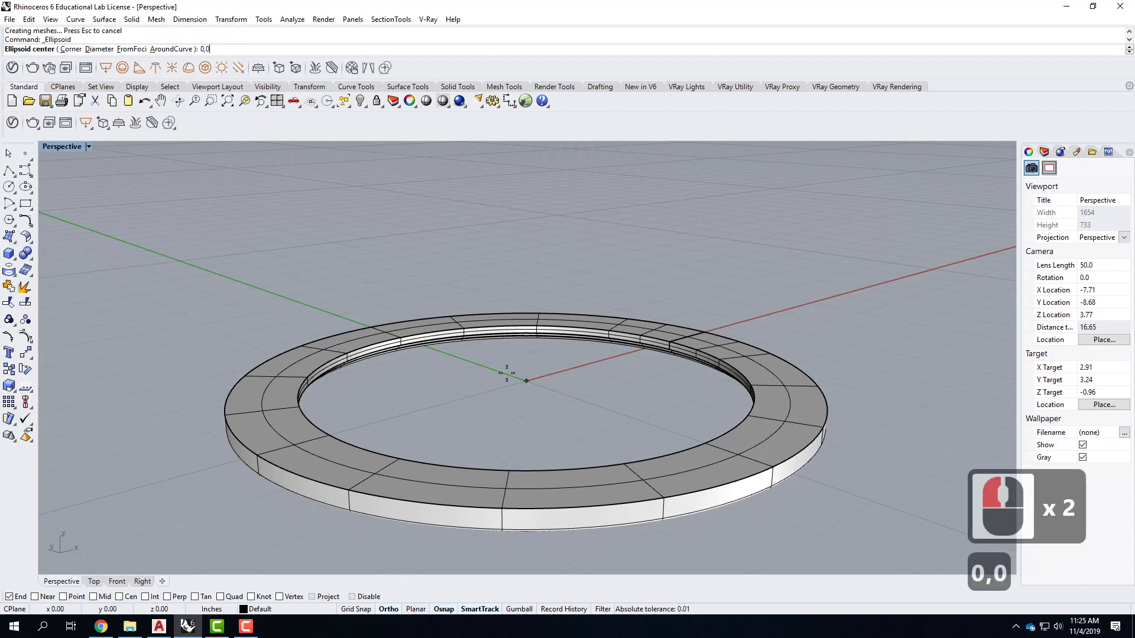
pyautogui.press('Return')
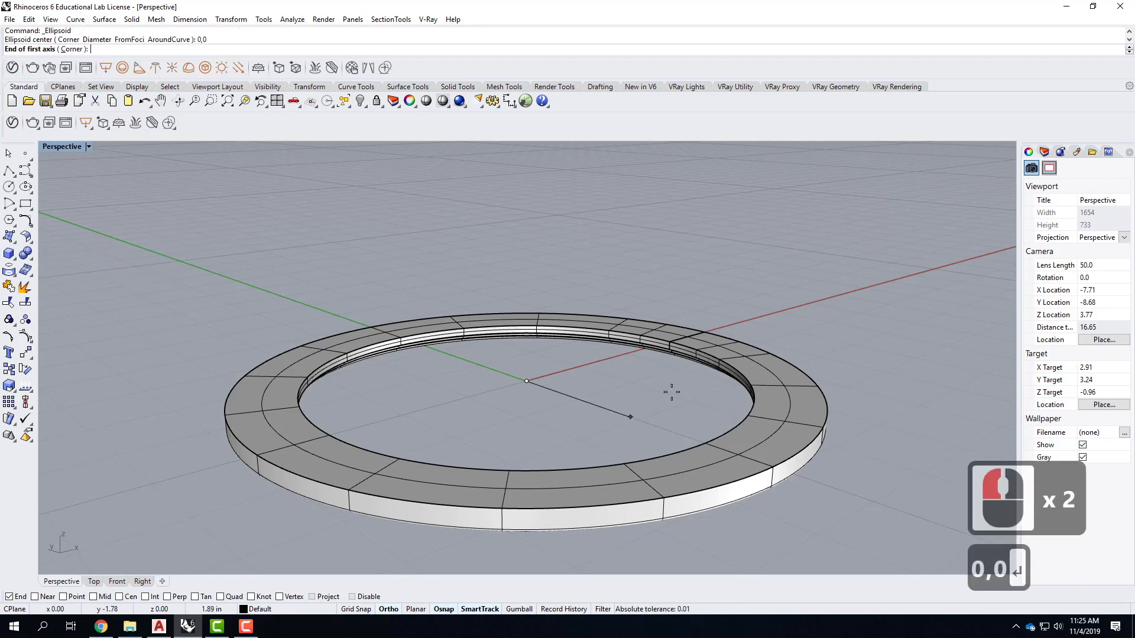
pyautogui.moveTo(633, 424); pyautogui.dragTo(679, 423, button='right')
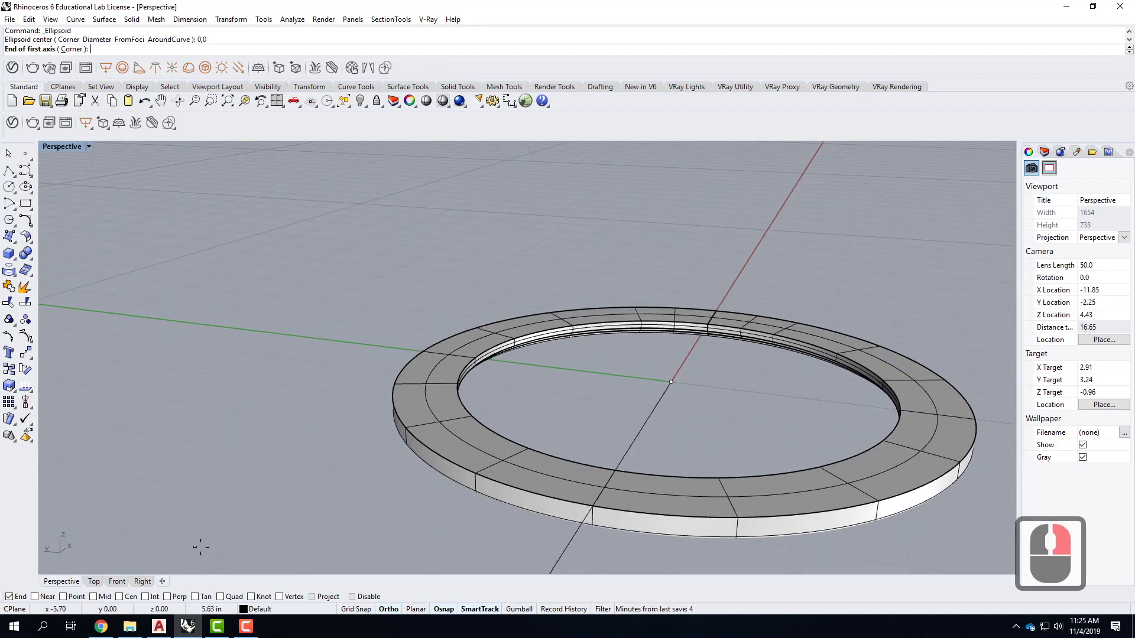
pyautogui.click(221, 597)
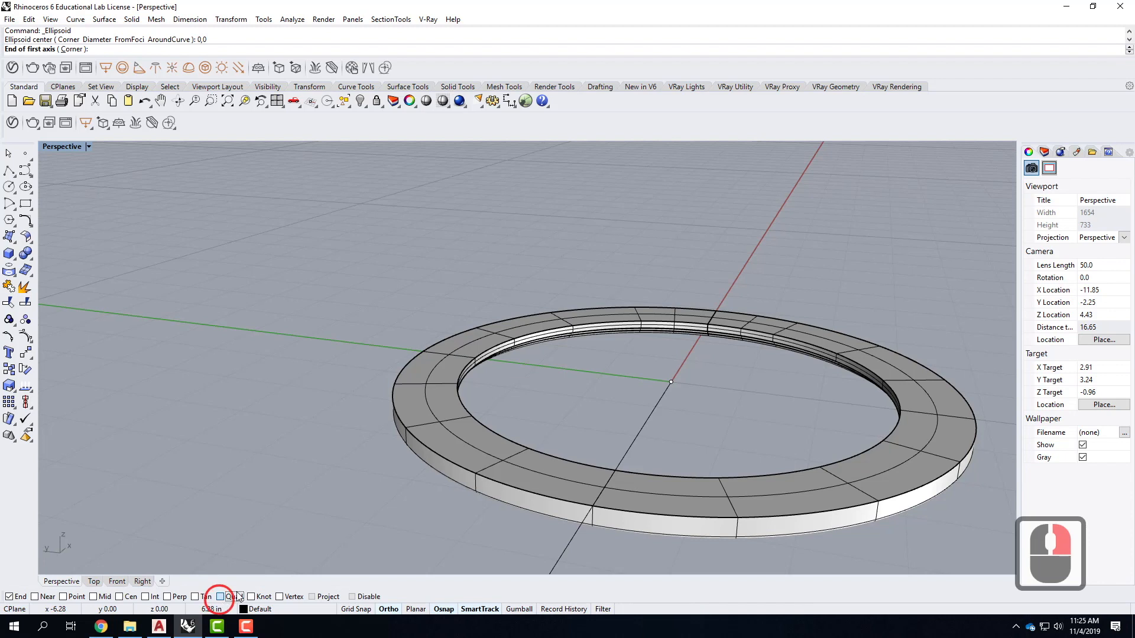
pyautogui.click(898, 410)
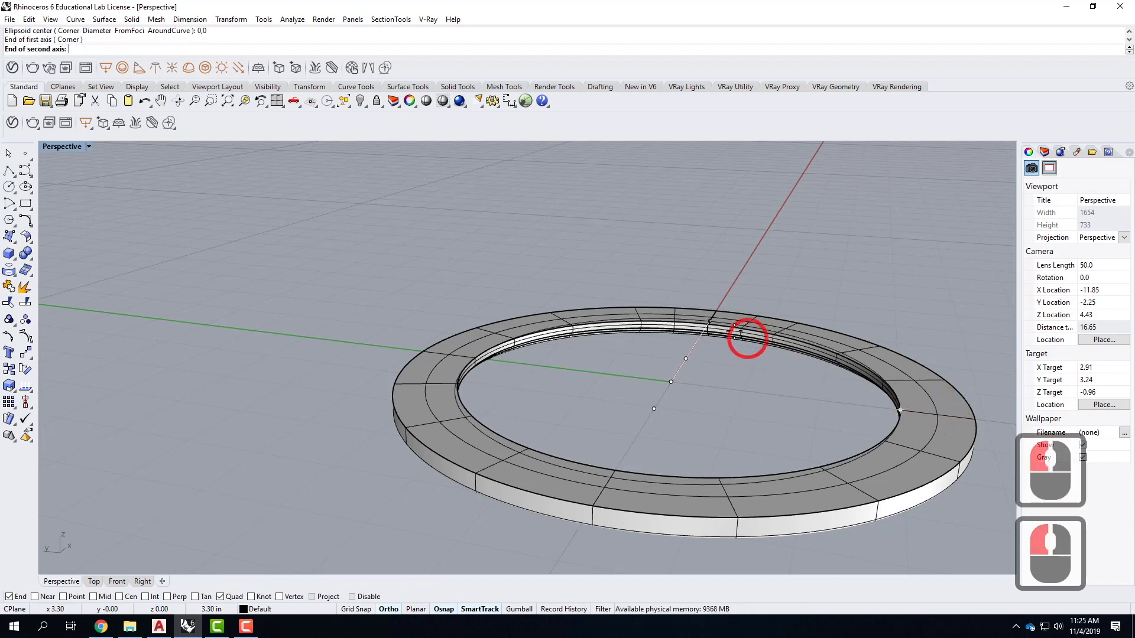
pyautogui.click(708, 322)
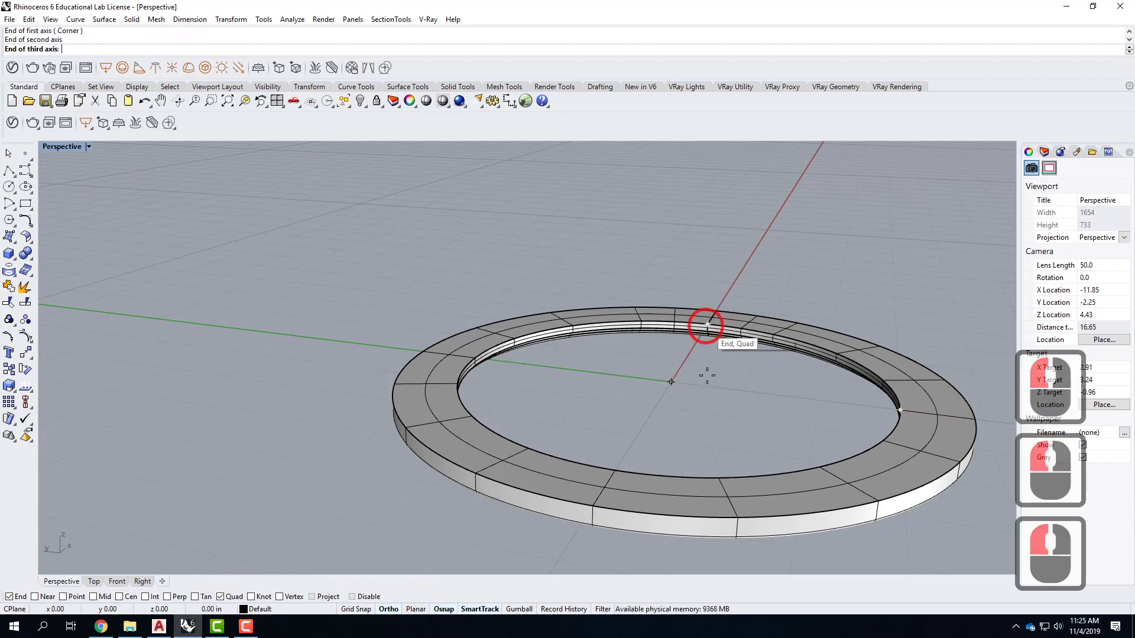
# Finish the ellipsoid with a vertical third axis of 1/8"
pyautogui.moveTo(705, 368); pyautogui.dragTo(626, 324, button='right')
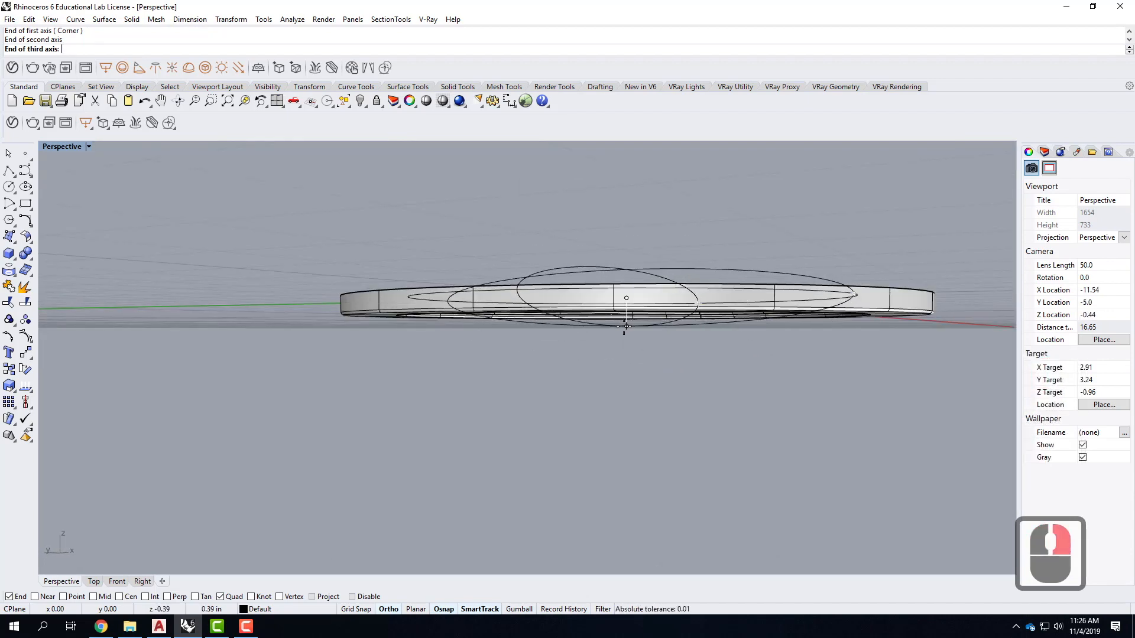
pyautogui.write('1/8"')
pyautogui.press('Return')
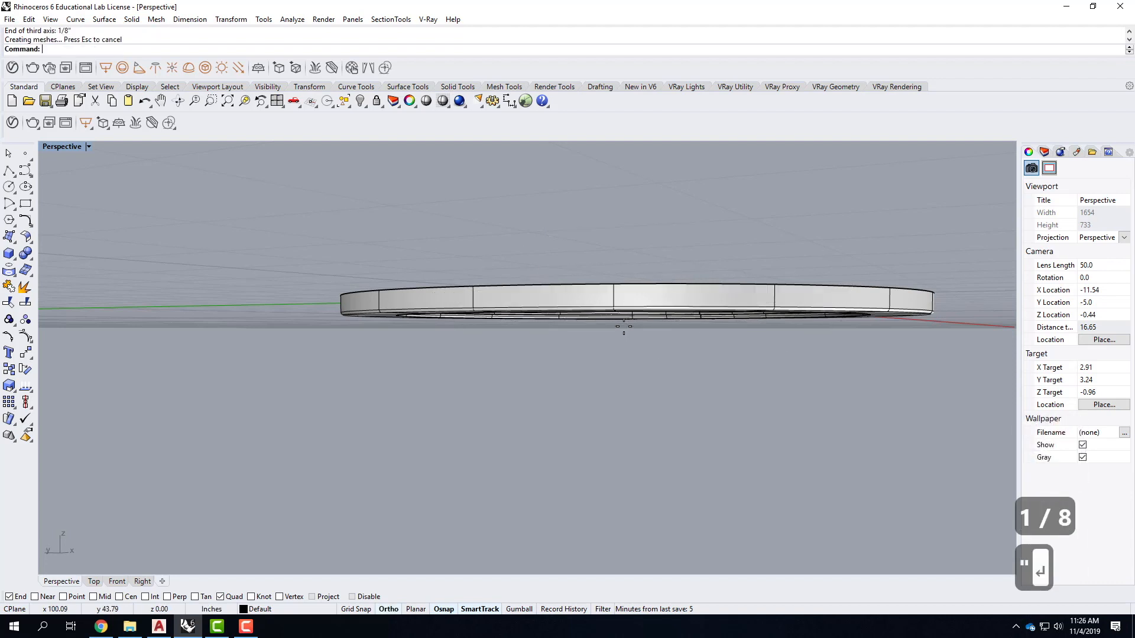
pyautogui.moveTo(654, 343); pyautogui.dragTo(654, 390, button='right')
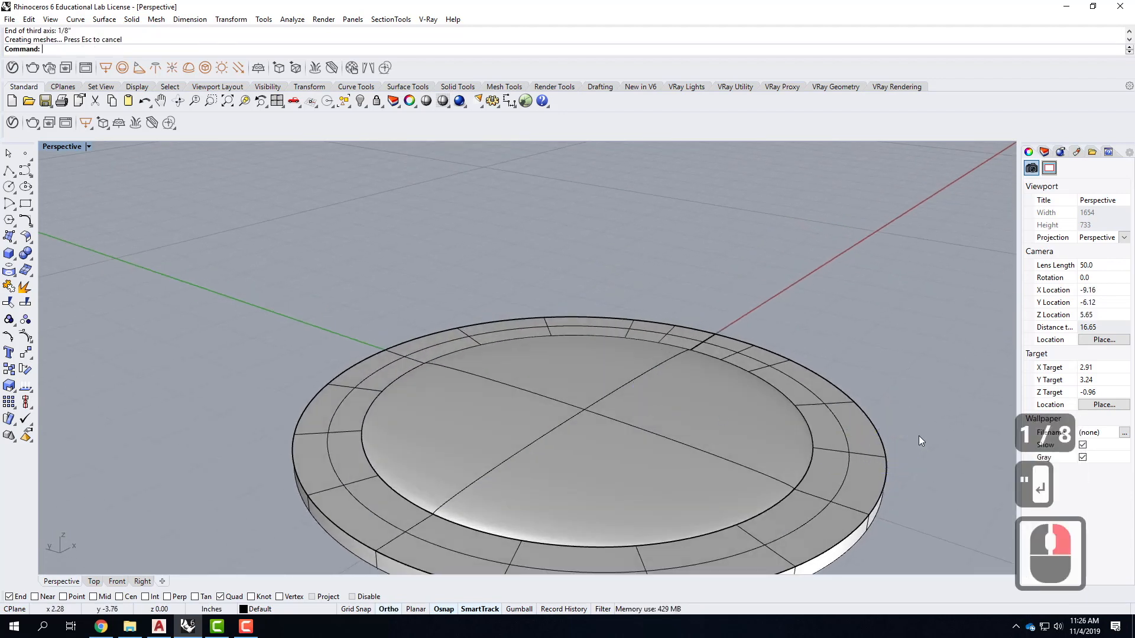
pyautogui.press('Escape')
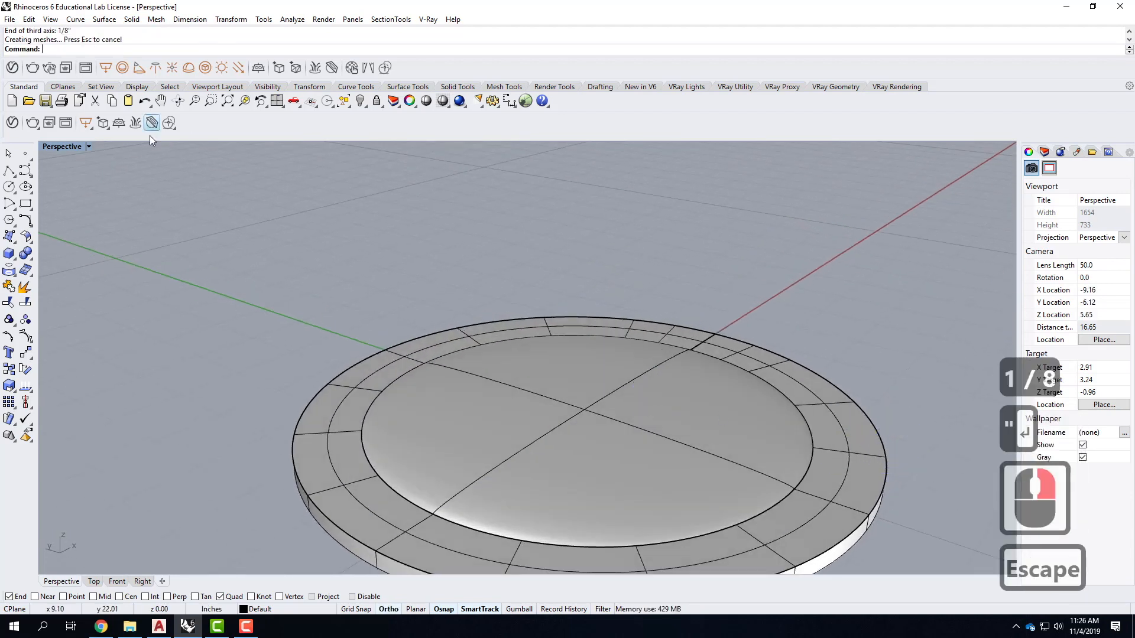
pyautogui.click(10, 256)
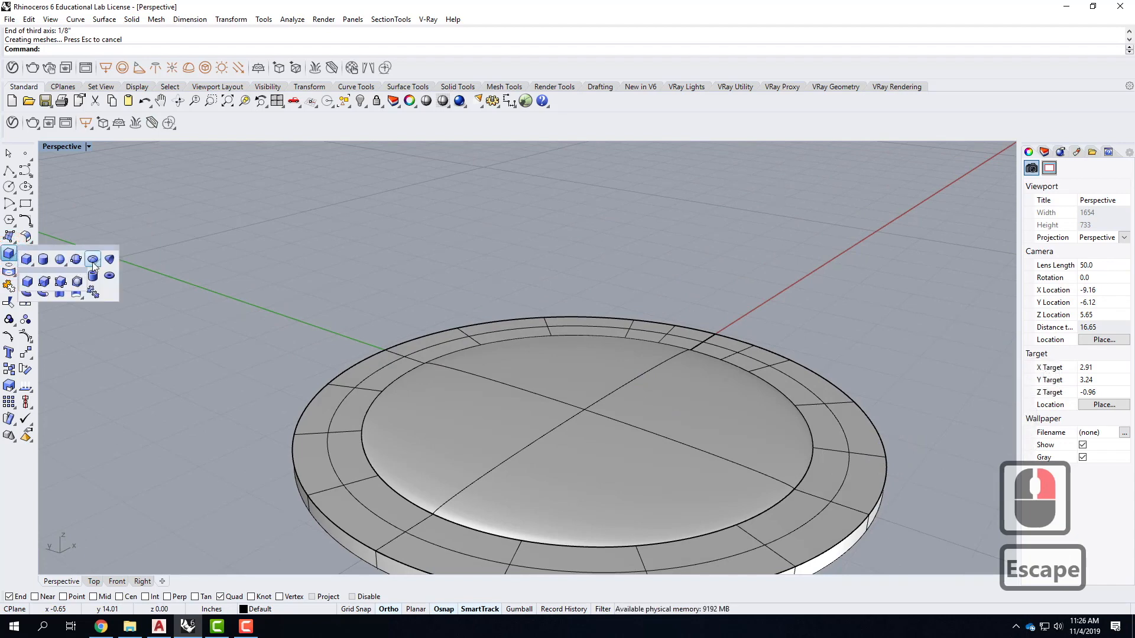
pyautogui.click(407, 213)
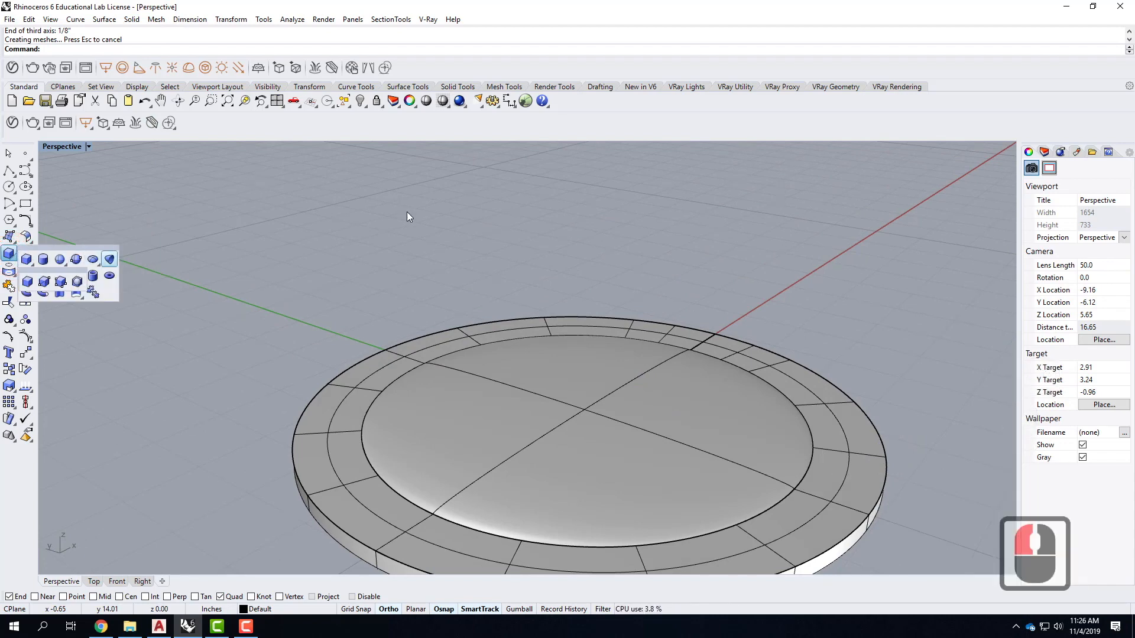
pyautogui.press('Escape')
pyautogui.scroll(-4, 488, 262)
pyautogui.moveTo(587, 312); pyautogui.dragTo(475, 241, button='right')
pyautogui.scroll(4, 476, 241)
pyautogui.moveTo(598, 357); pyautogui.dragTo(609, 396, button='right')
pyautogui.click(584, 269)
pyautogui.press('Escape')
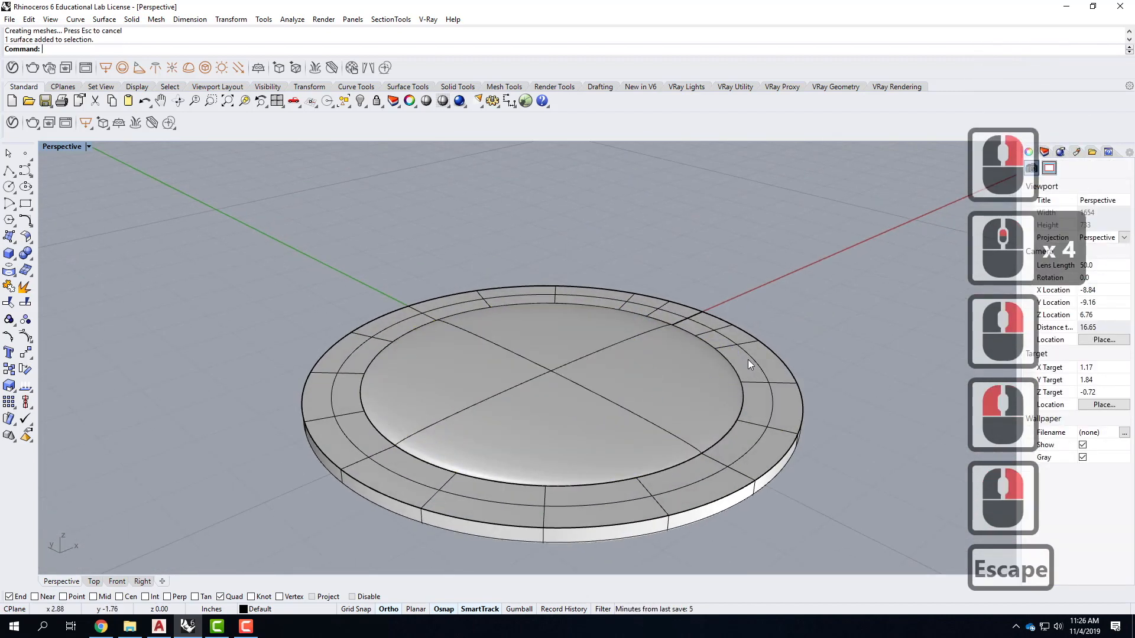
# Try to trim the ellipsoid using the circular curve along the ring's inner edge as the cutting object
pyautogui.click(739, 372)
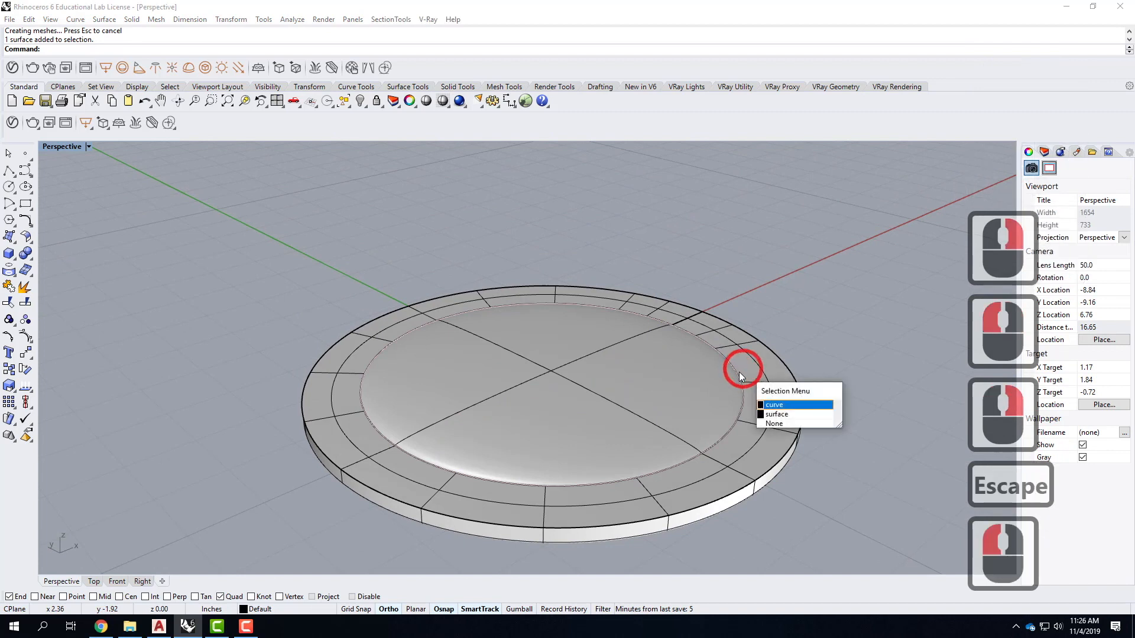
pyautogui.click(774, 406)
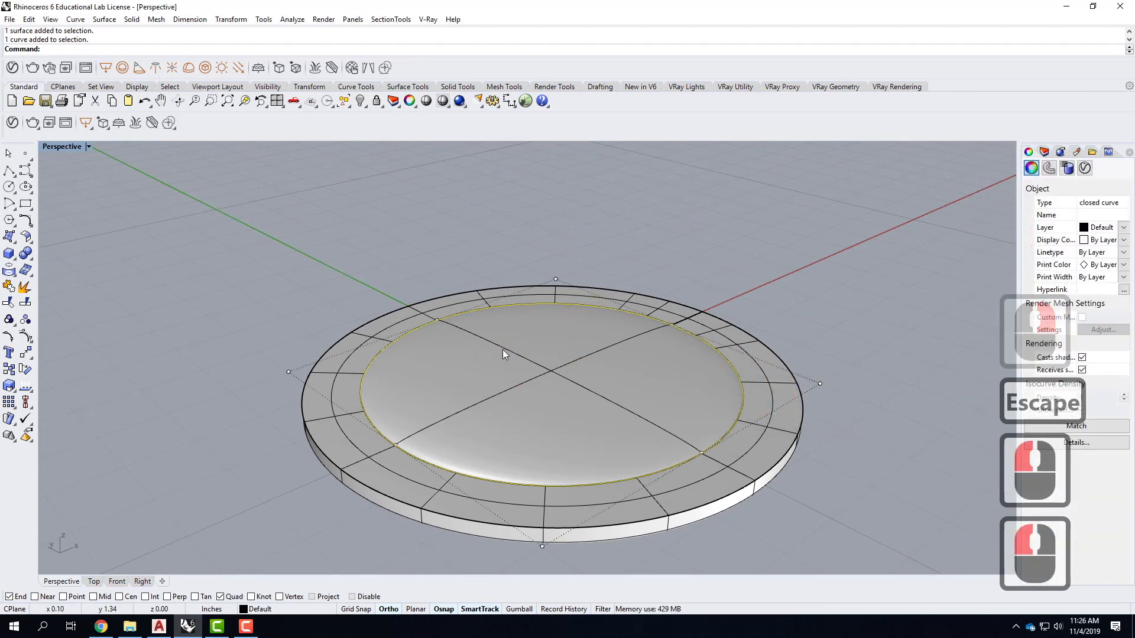
pyautogui.write('trim')
pyautogui.press('Return')
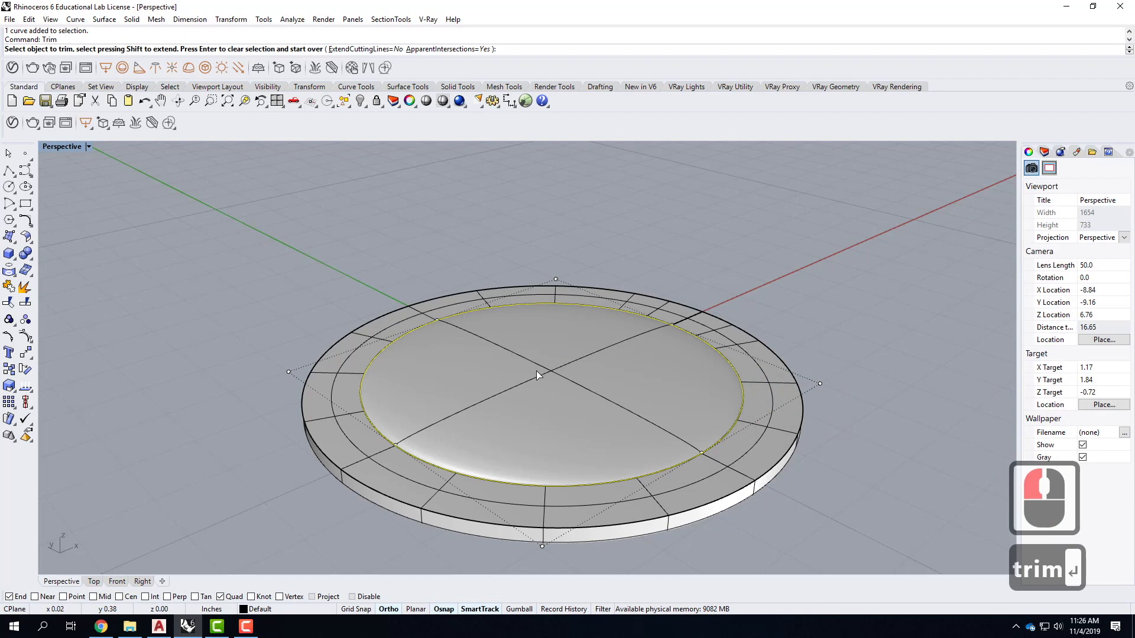
pyautogui.click(538, 374)
pyautogui.moveTo(735, 423); pyautogui.dragTo(793, 348, button='right')
pyautogui.click(757, 335)
pyautogui.click(657, 335)
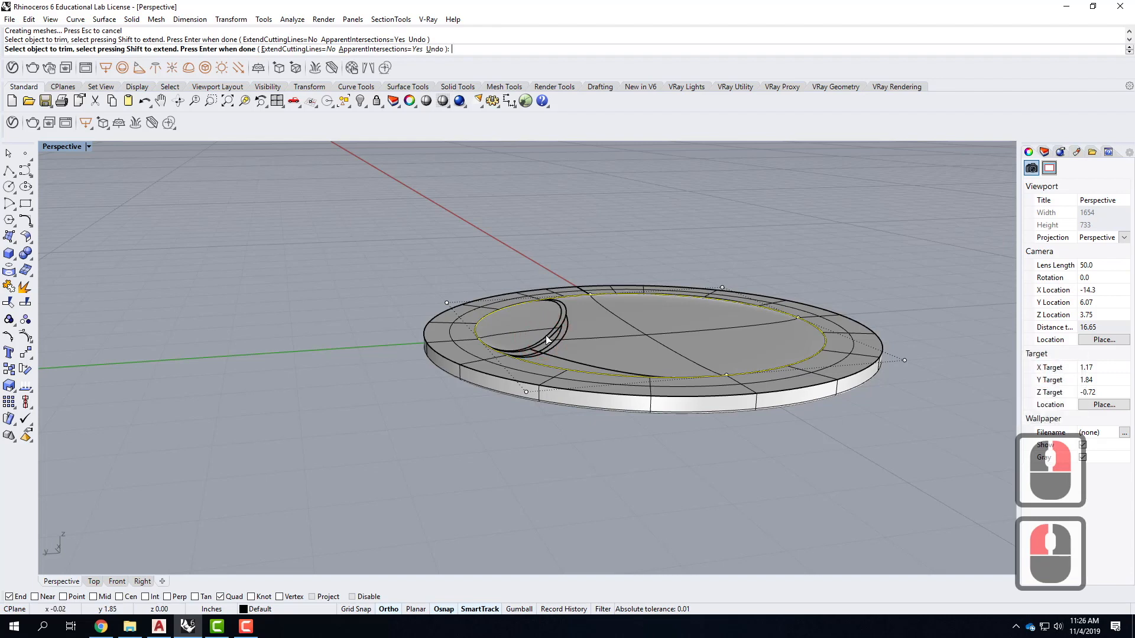
pyautogui.click(546, 339)
pyautogui.click(545, 331)
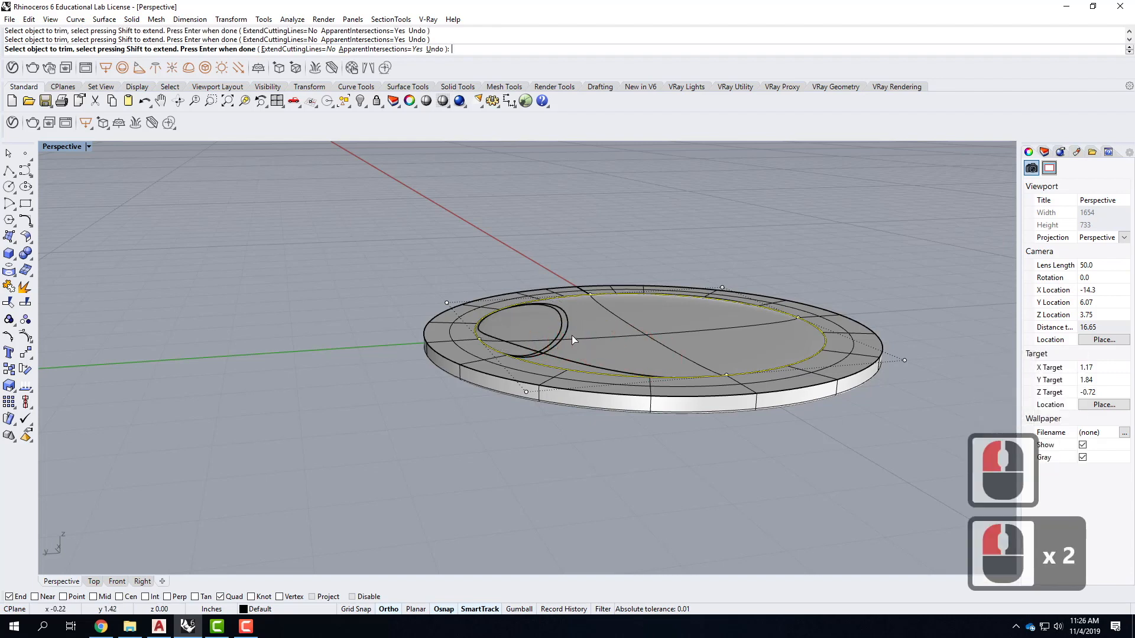
pyautogui.click(560, 330)
pyautogui.click(704, 375)
pyautogui.moveTo(704, 375); pyautogui.dragTo(567, 399, button='right')
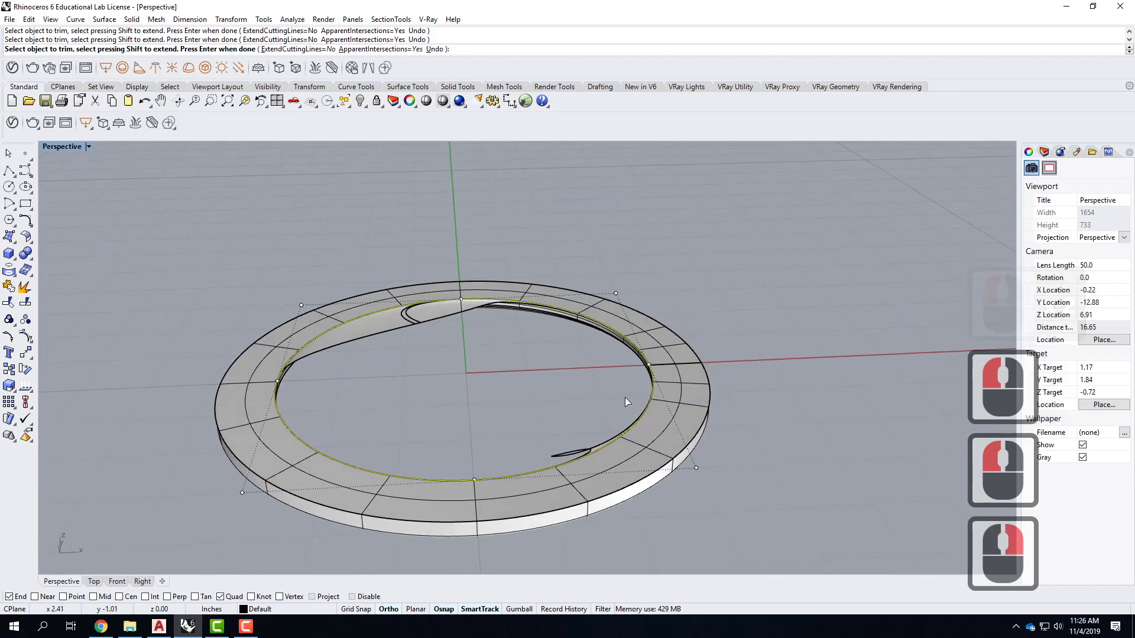
# Undo all the trims made with the circular curve and leave the Trim command
pyautogui.hotkey('ctrl', 'z')
pyautogui.hotkey('ctrl', 'z')
pyautogui.hotkey('ctrl', 'z')
pyautogui.hotkey('ctrl', 'z')
pyautogui.hotkey('ctrl', 'z')
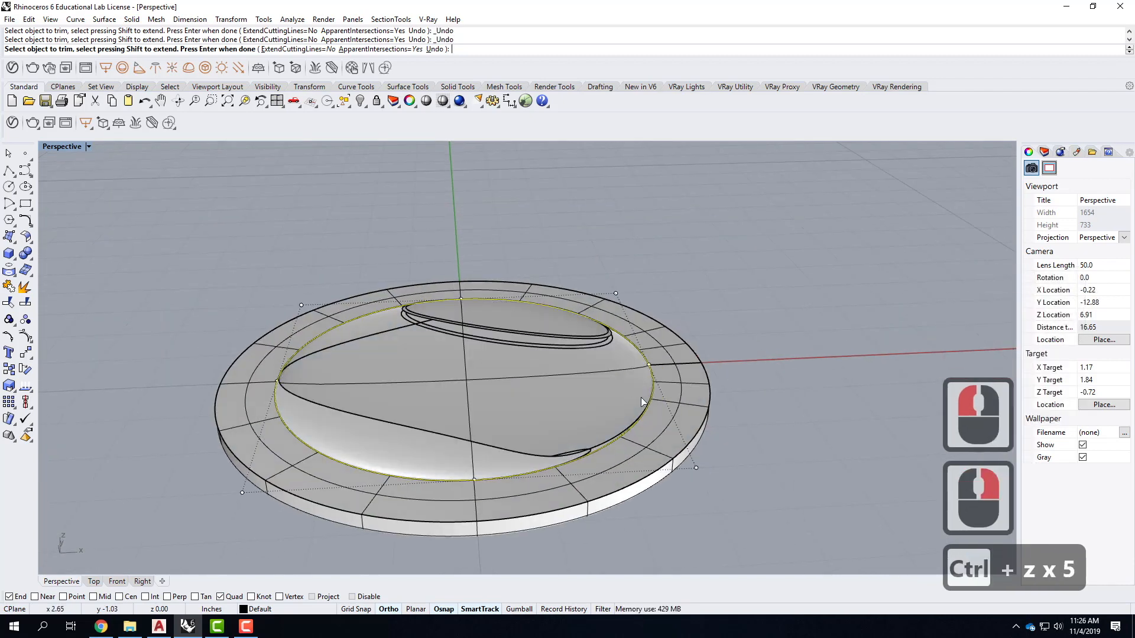
pyautogui.hotkey('ctrl', 'z')
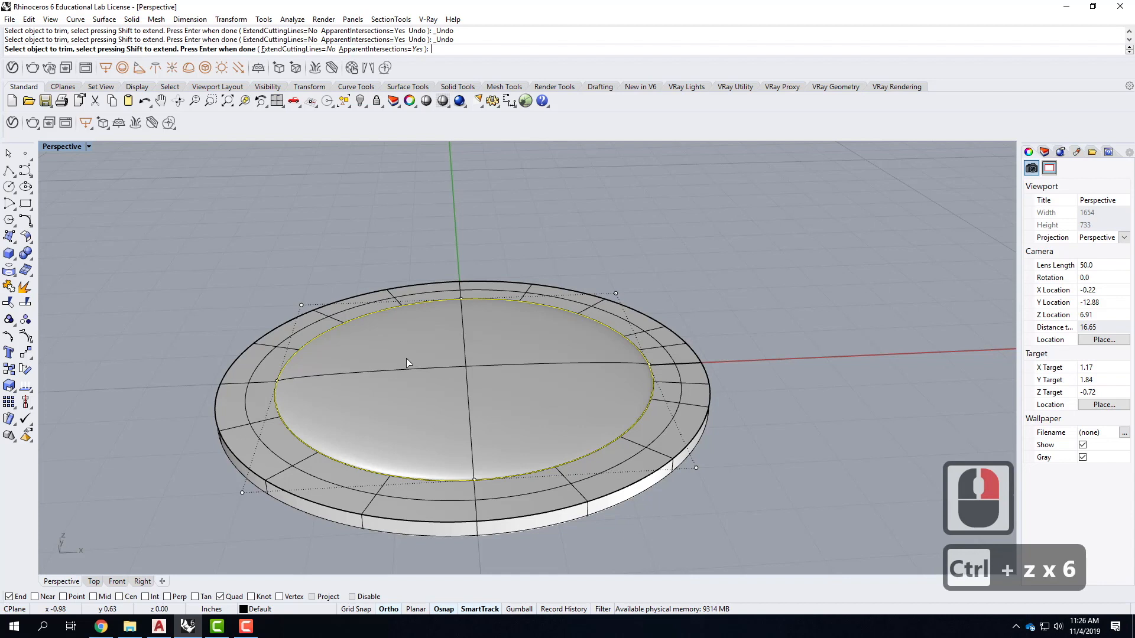
pyautogui.press('Escape')
pyautogui.press('Escape')
pyautogui.press('Escape')
pyautogui.press('Escape')
# Trim away the ellipsoid's upper dome inside the opening, using the ring solid as the cutting object
pyautogui.click(275, 355)
pyautogui.click(474, 403)
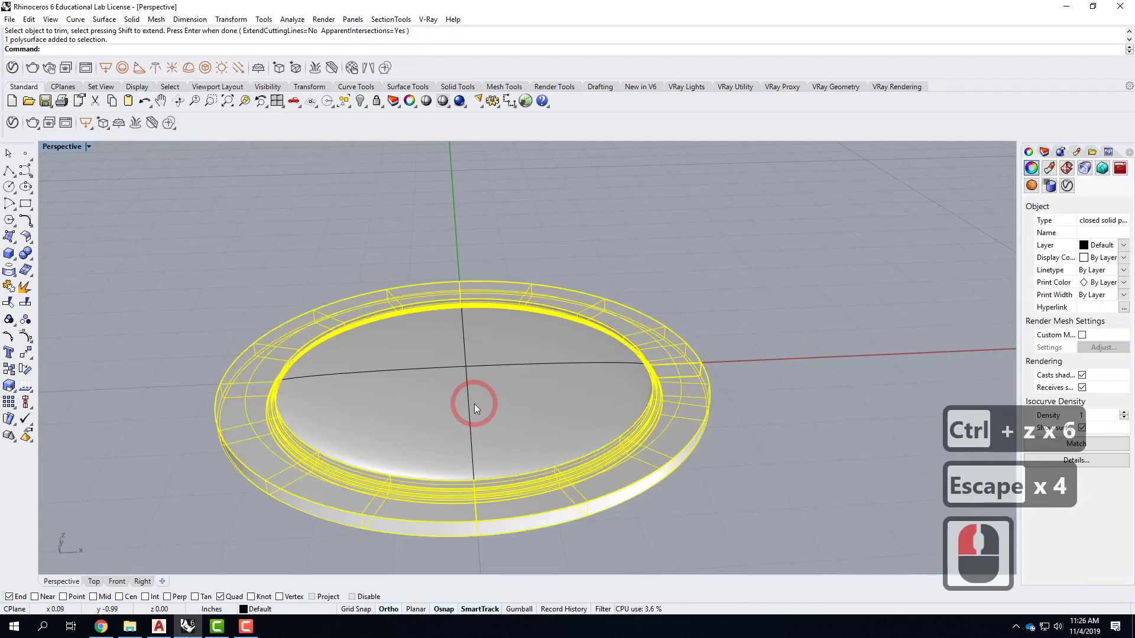
pyautogui.write('trim')
pyautogui.press('Return')
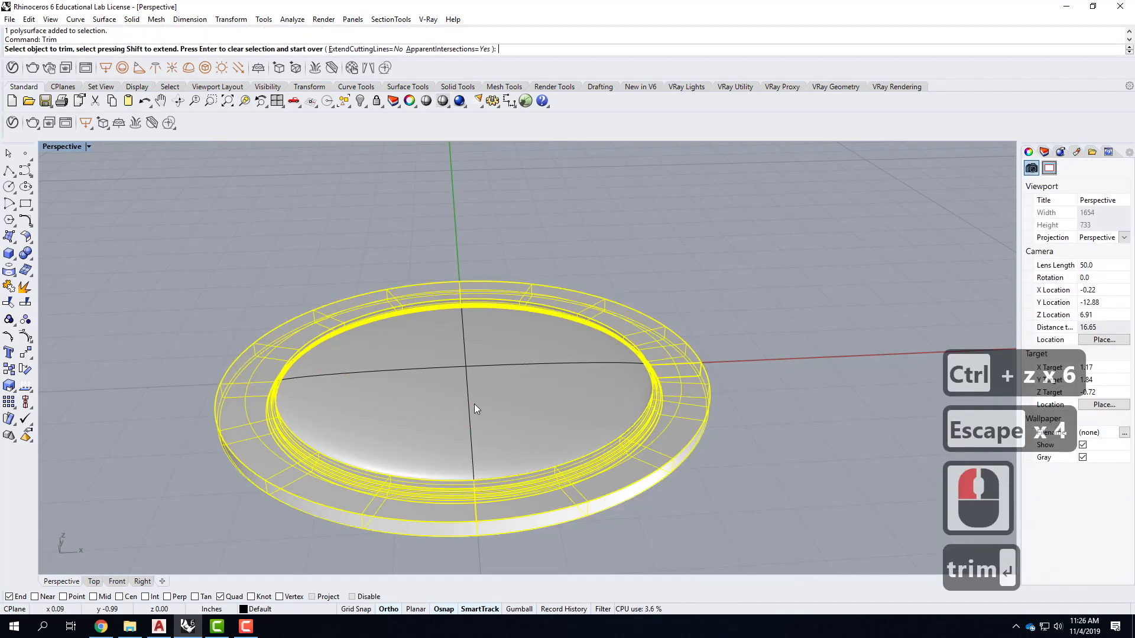
pyautogui.click(467, 365)
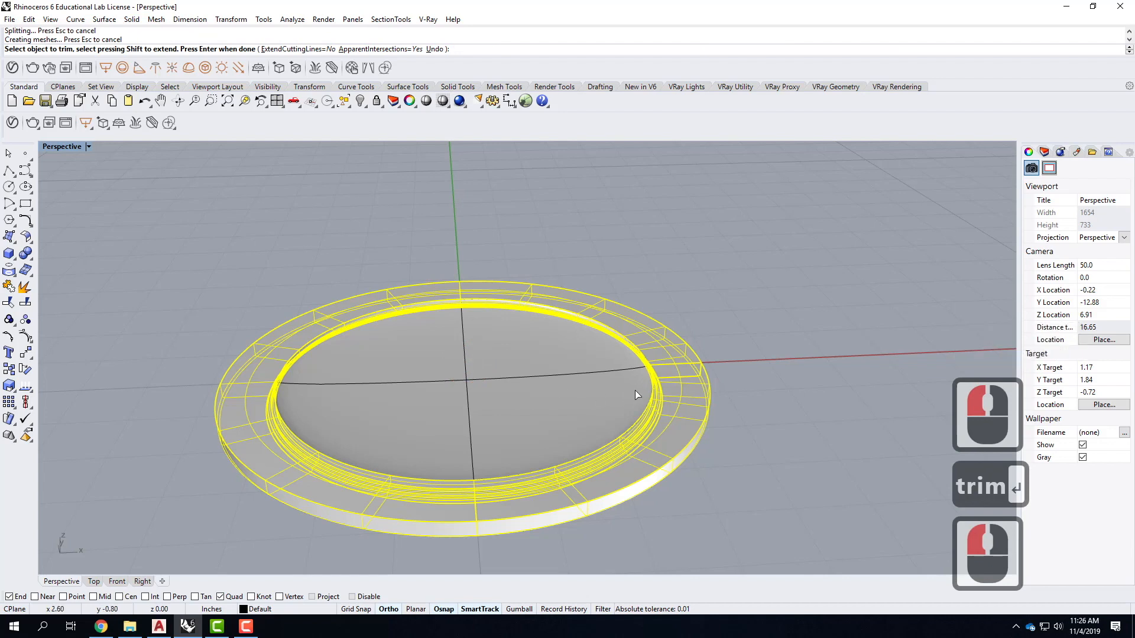
pyautogui.press('Escape')
pyautogui.press('Escape')
pyautogui.press('Escape')
# Rename the Default layer as CanLight-6
pyautogui.scroll(-3, 678, 370)
pyautogui.moveTo(707, 403); pyautogui.dragTo(527, 386, button='right')
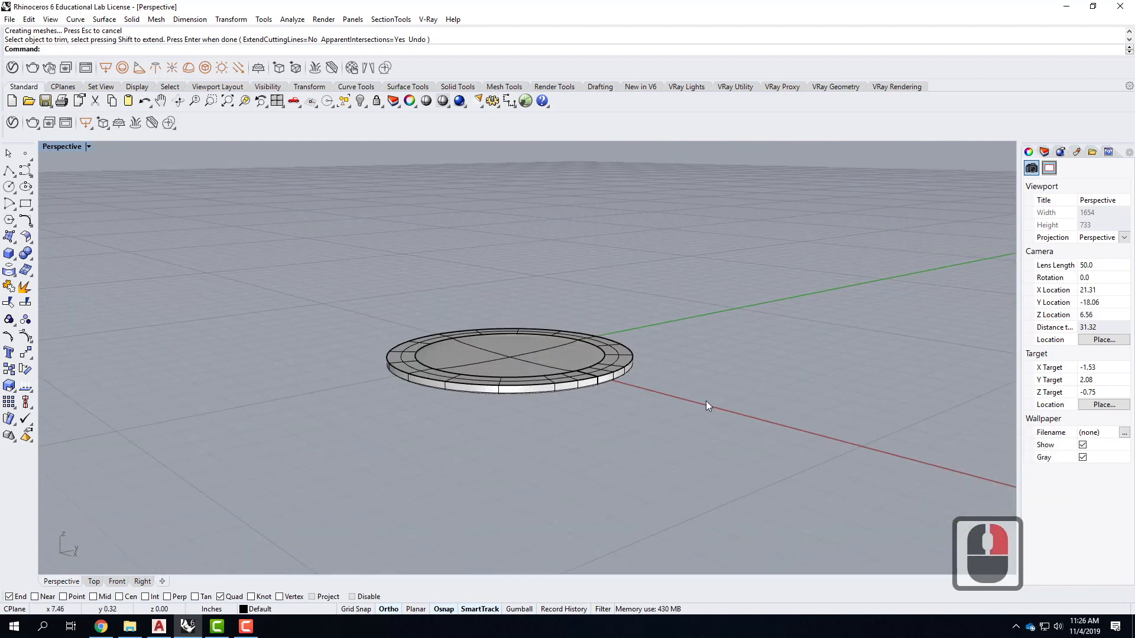
pyautogui.click(1045, 153)
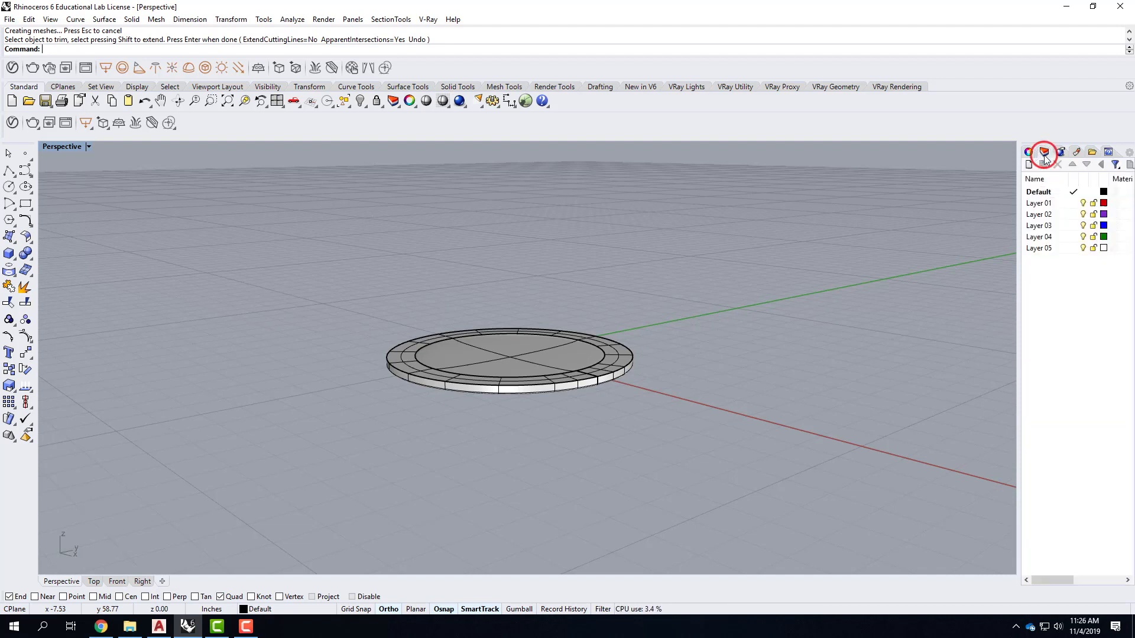
pyautogui.click(1041, 192)
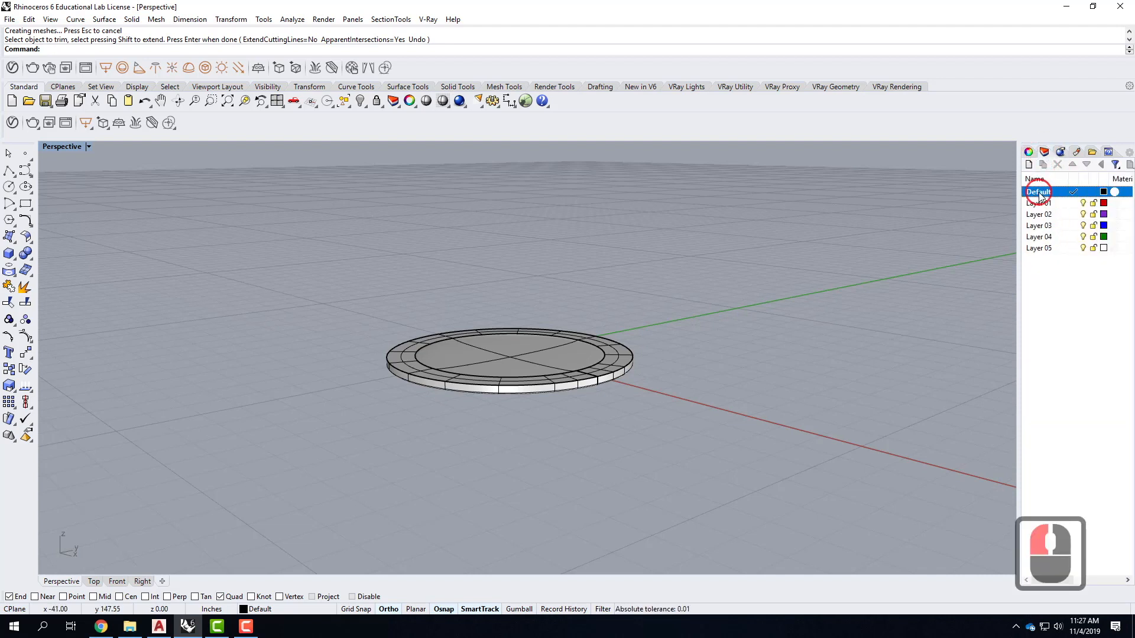
pyautogui.doubleClick(1051, 192)
pyautogui.click(978, 189)
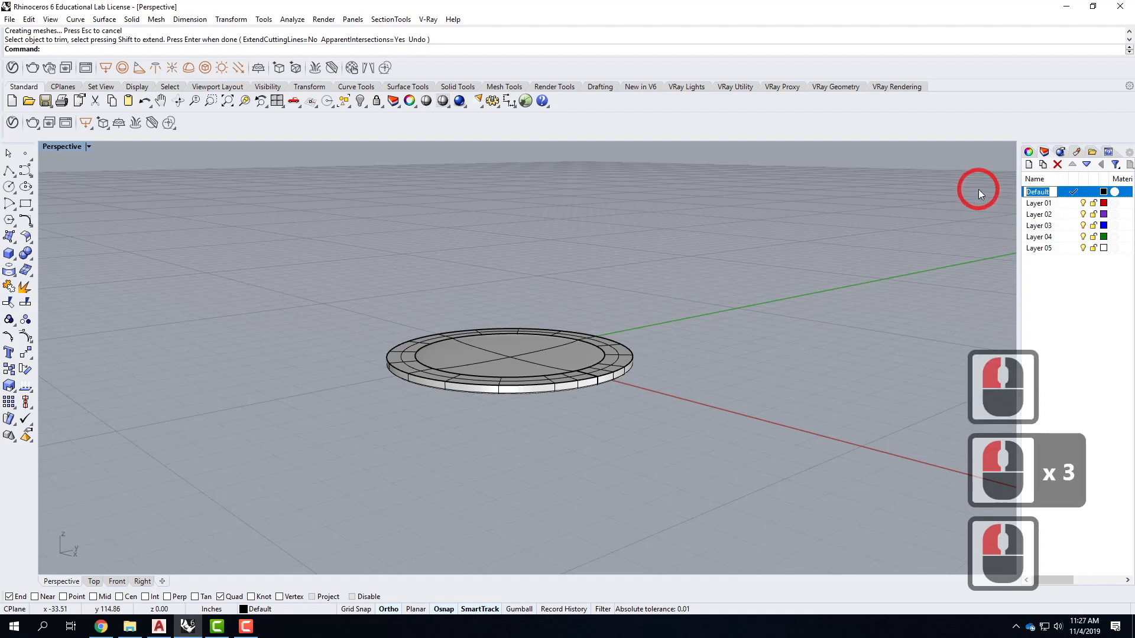
pyautogui.write('Cal')
pyautogui.press('BackSpace')
pyautogui.write('nLight')
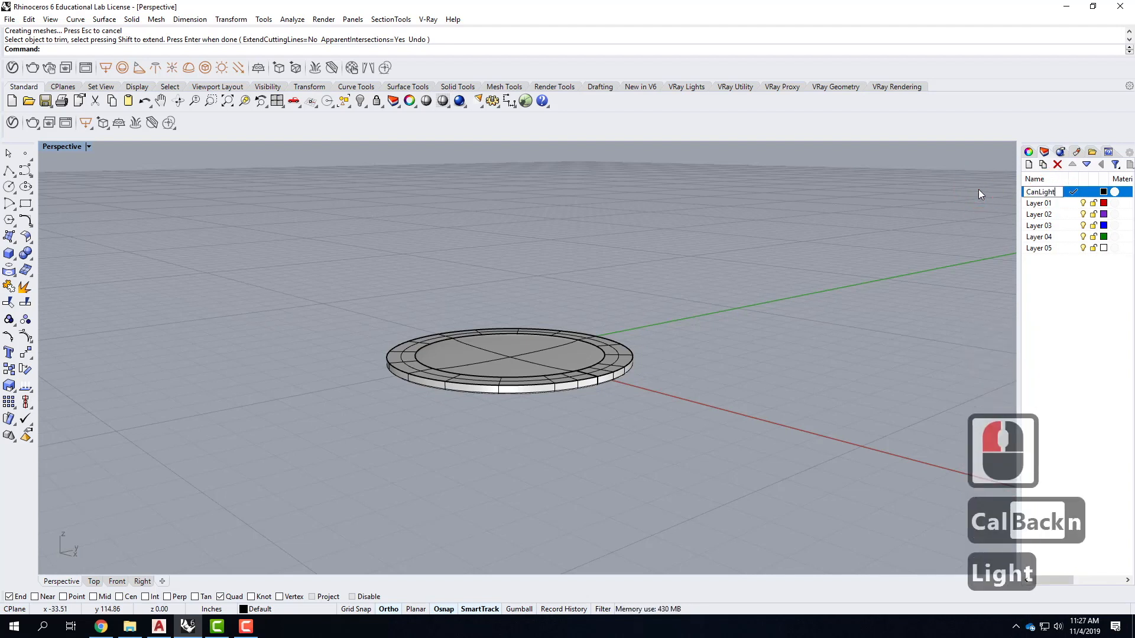
pyautogui.write('-6')
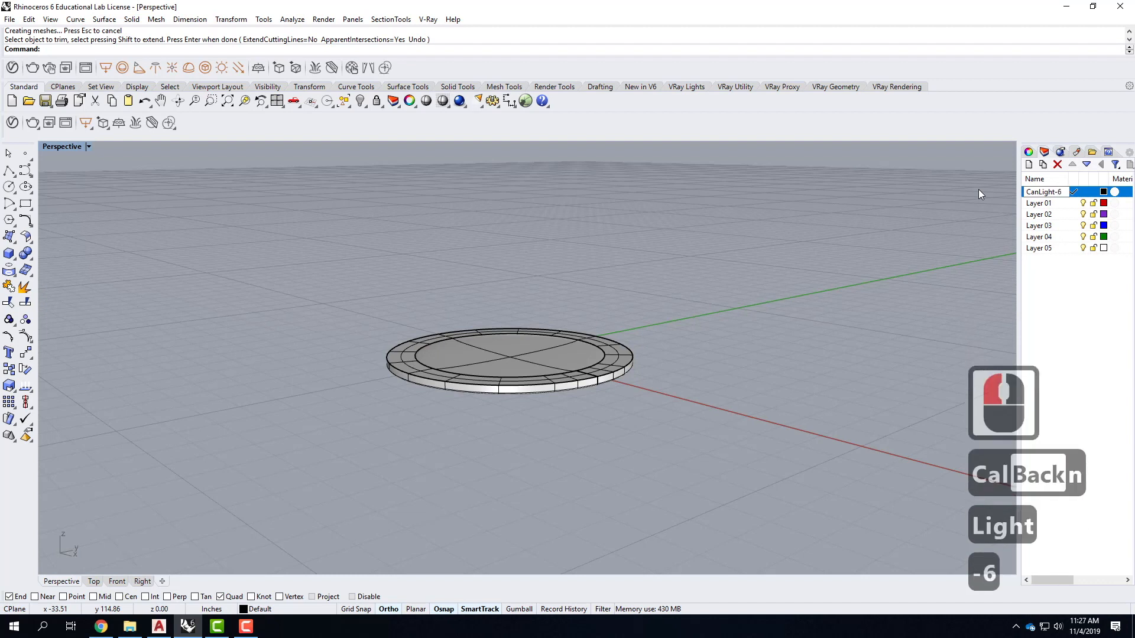
pyautogui.click(1072, 233)
# Nest Layer 01 under the CanLight-6 layer as a sublayer and rename it C6Trim
pyautogui.click(1034, 193)
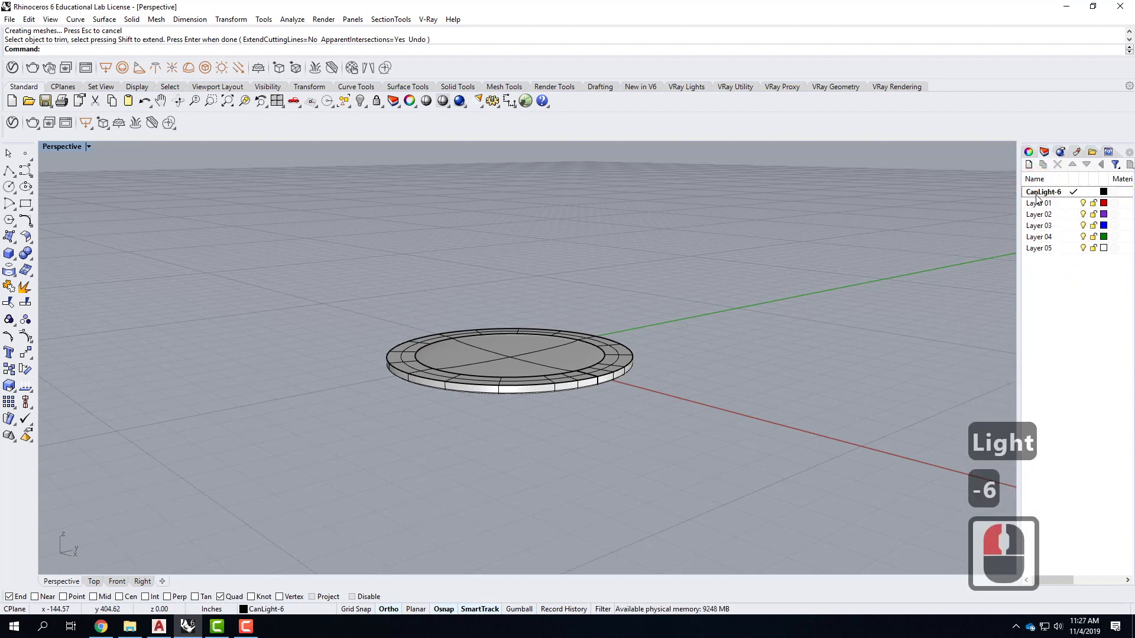
pyautogui.moveTo(1045, 207); pyautogui.dragTo(1051, 194)
pyautogui.tripleClick(1053, 205)
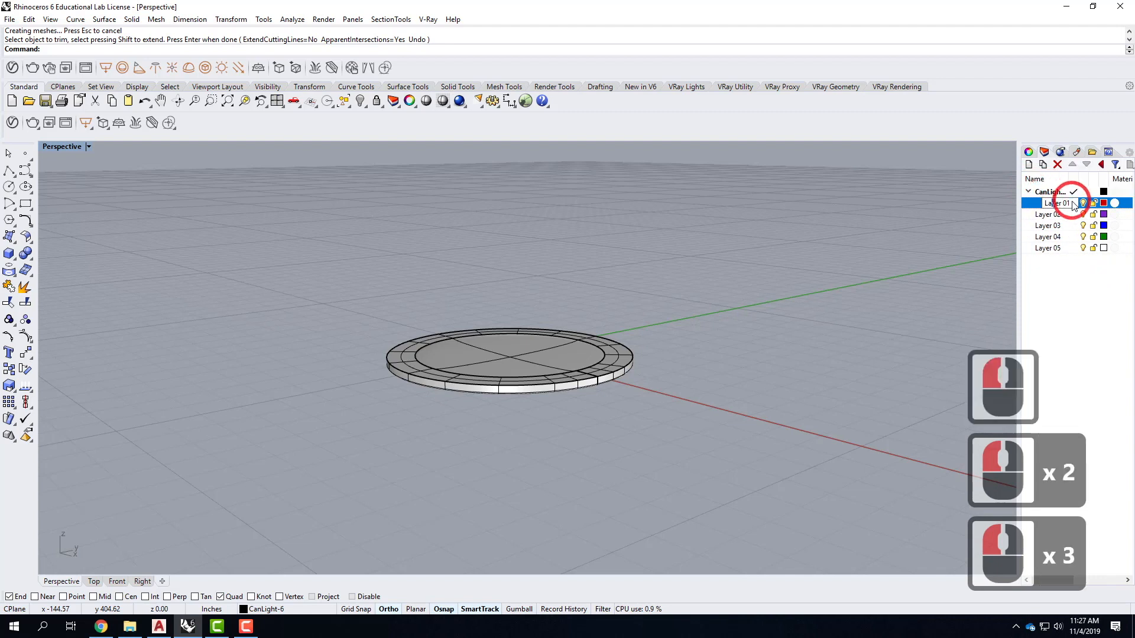
pyautogui.click(1001, 198)
pyautogui.write('C6Trim')
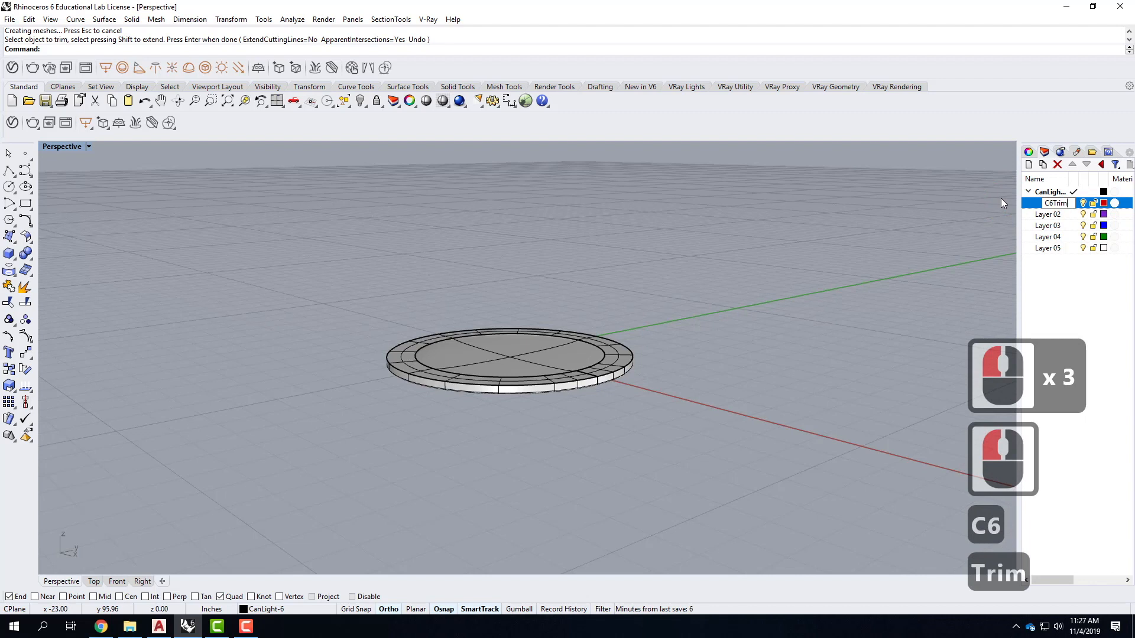
pyautogui.press('Return')
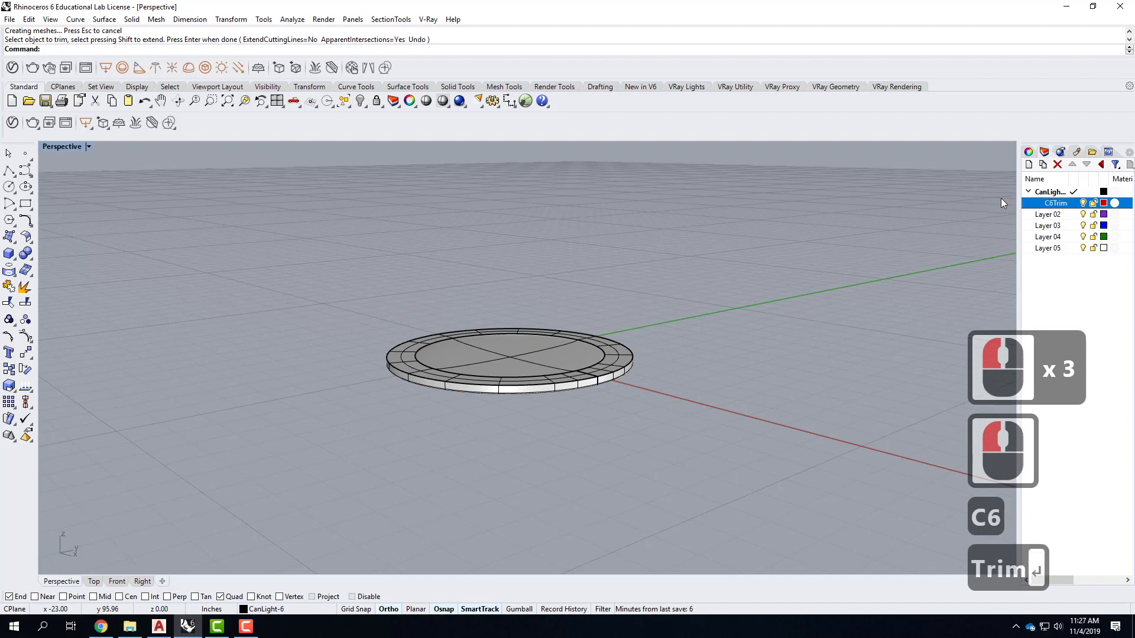
# Add a second sublayer named C6Lens under the CanLight-6 layer
pyautogui.click(1041, 192)
pyautogui.click(1044, 164)
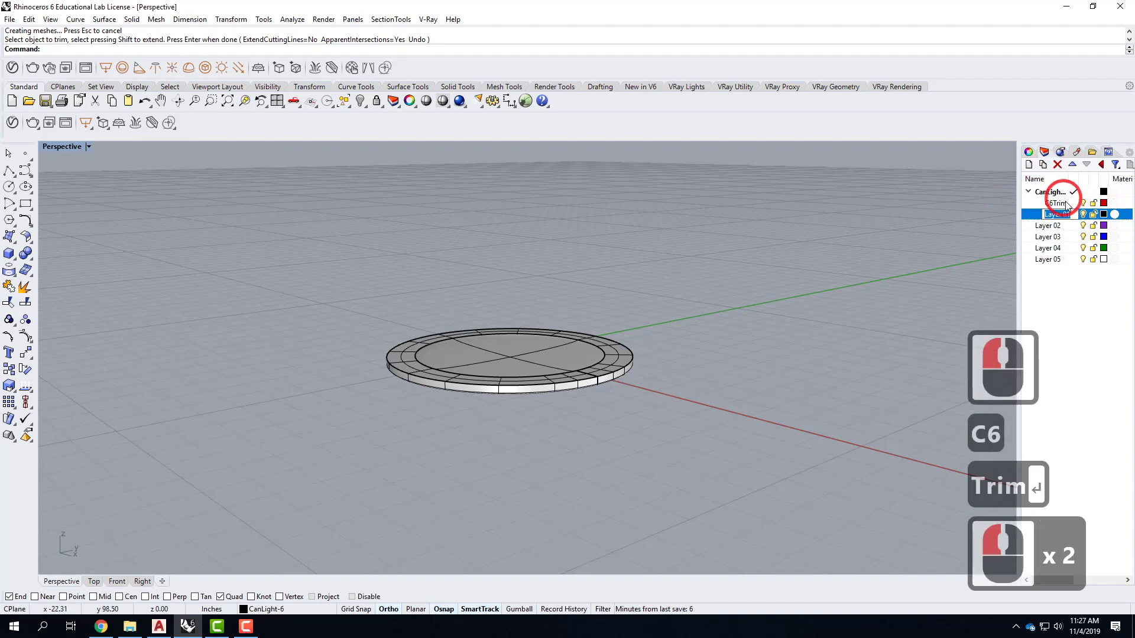
pyautogui.write('C6')
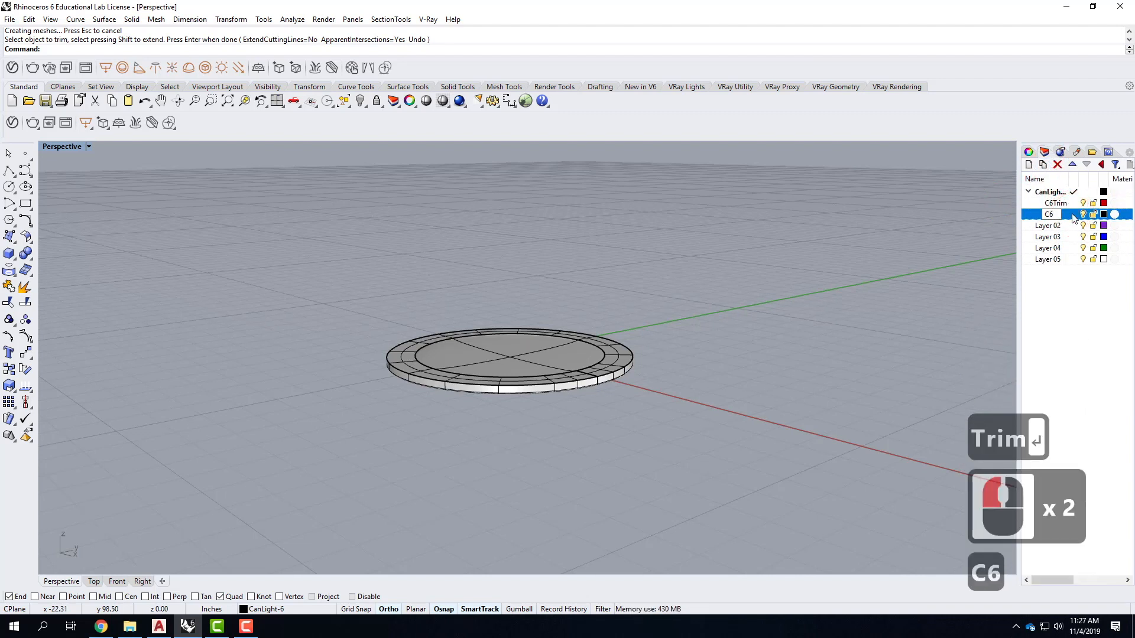
pyautogui.write('Lens')
pyautogui.press('Return')
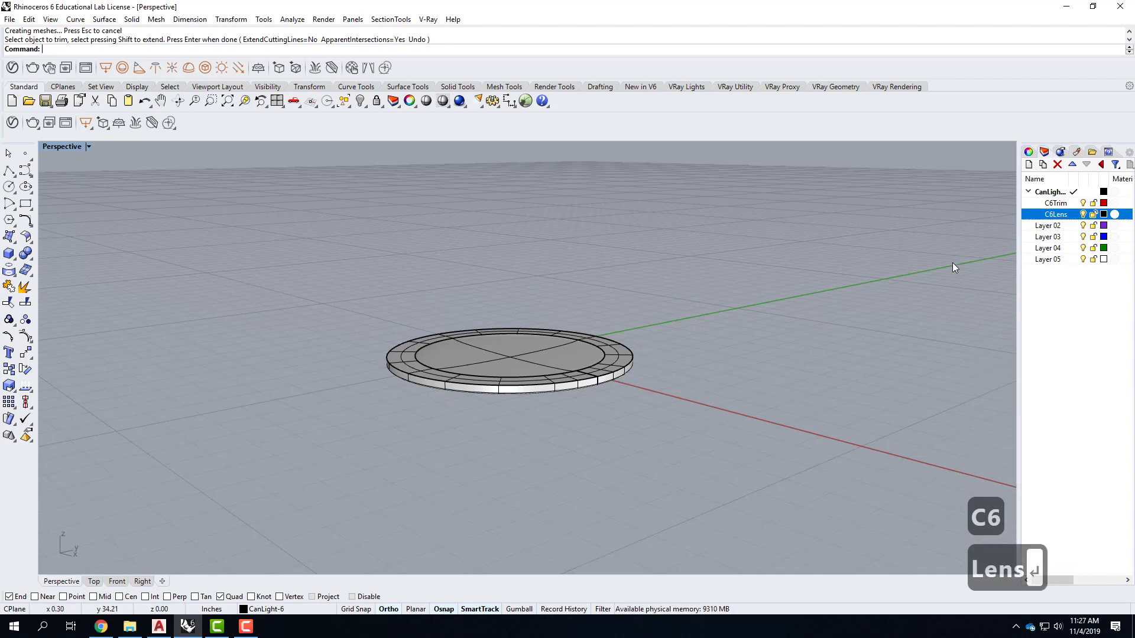
# Move the ring polysurface to the C6Trim layer and clear the selection
pyautogui.click(598, 352)
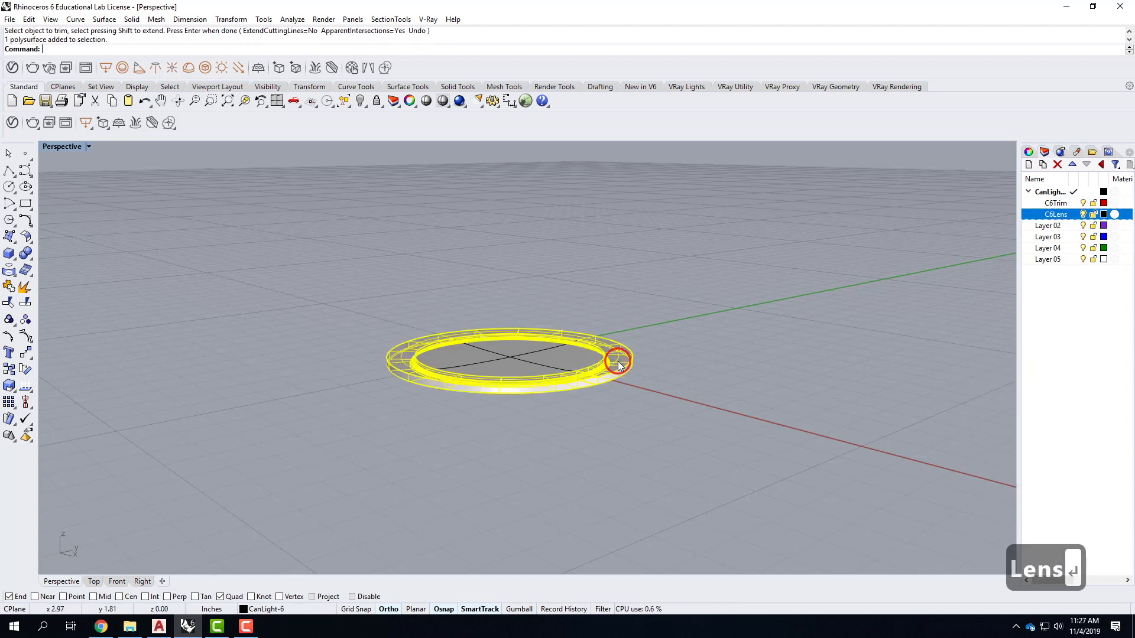
pyautogui.rightClick(1073, 203)
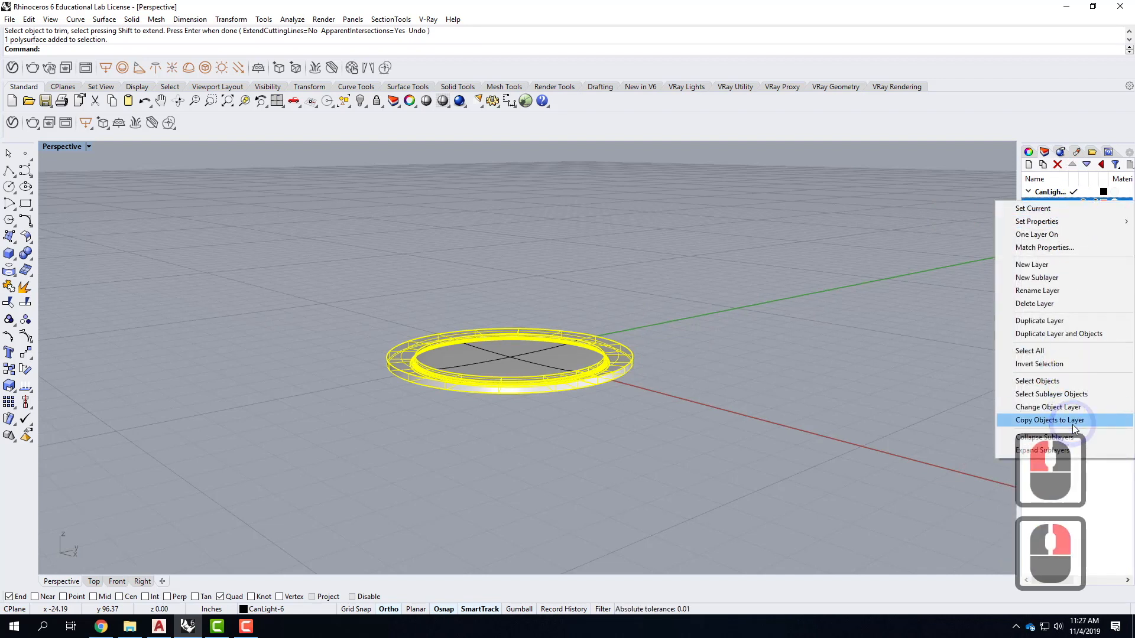
pyautogui.click(1070, 407)
pyautogui.click(754, 370)
# Move the trimmed ellipsoid surface inside the ring to the C6Lens layer and clear the selection
pyautogui.click(504, 362)
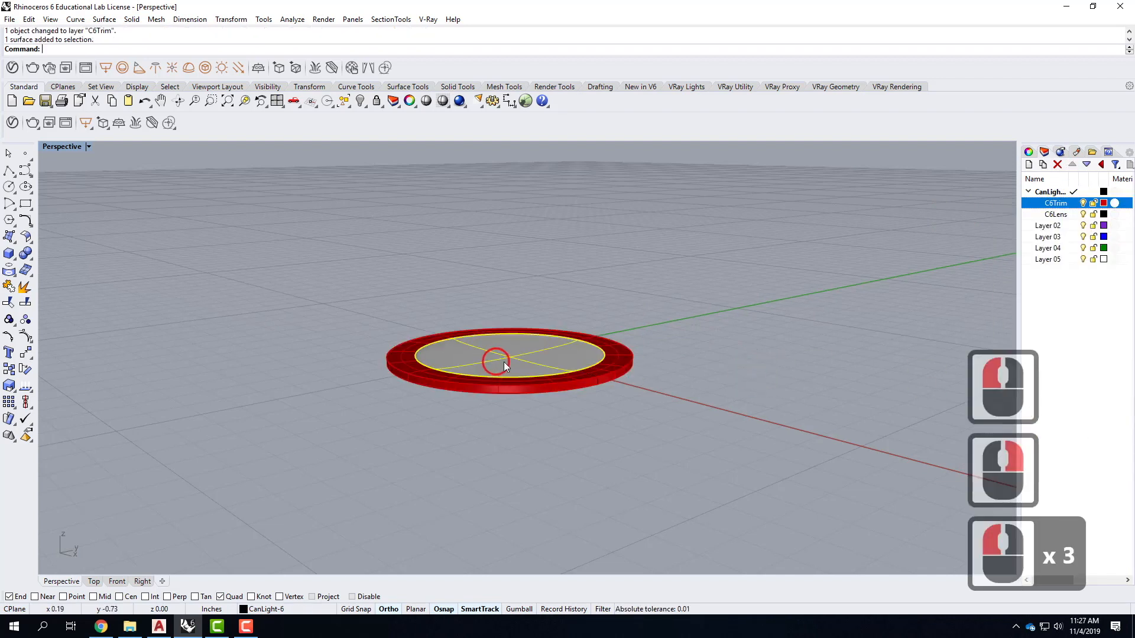
pyautogui.rightClick(1058, 216)
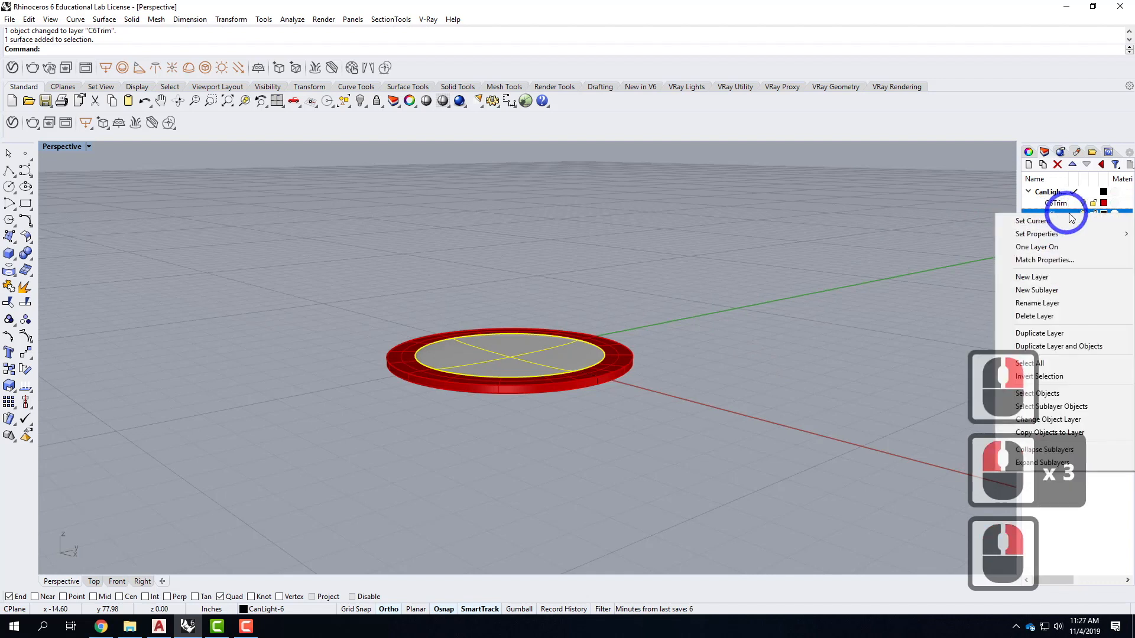
pyautogui.click(1095, 425)
pyautogui.click(850, 346)
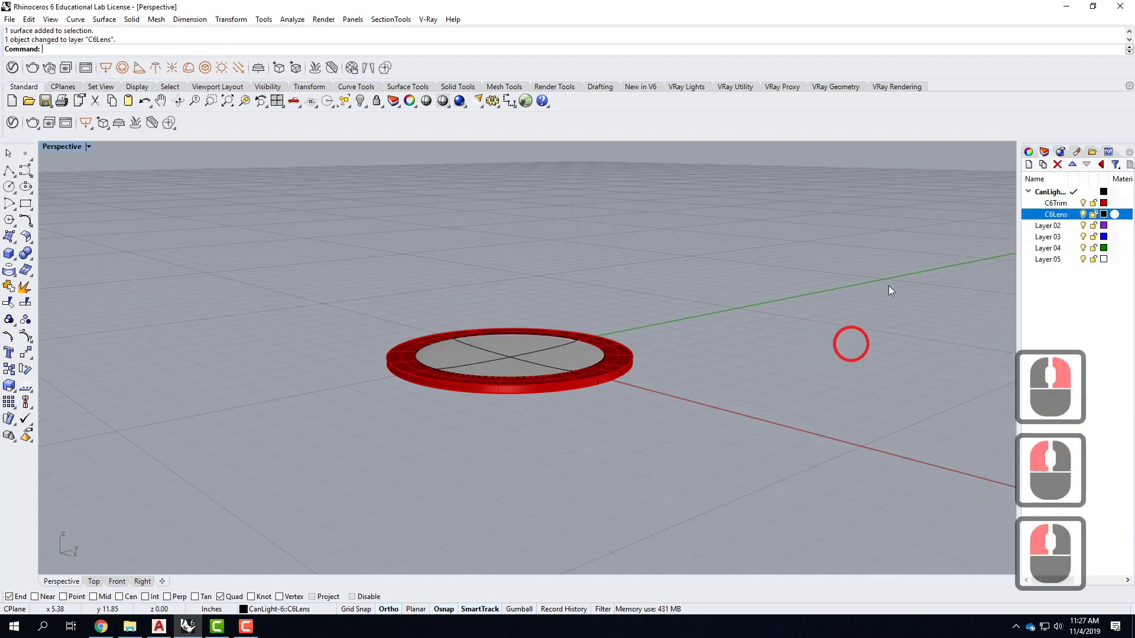
# Delete the unused layers Layer 02 through Layer 05
pyautogui.click(1048, 226)
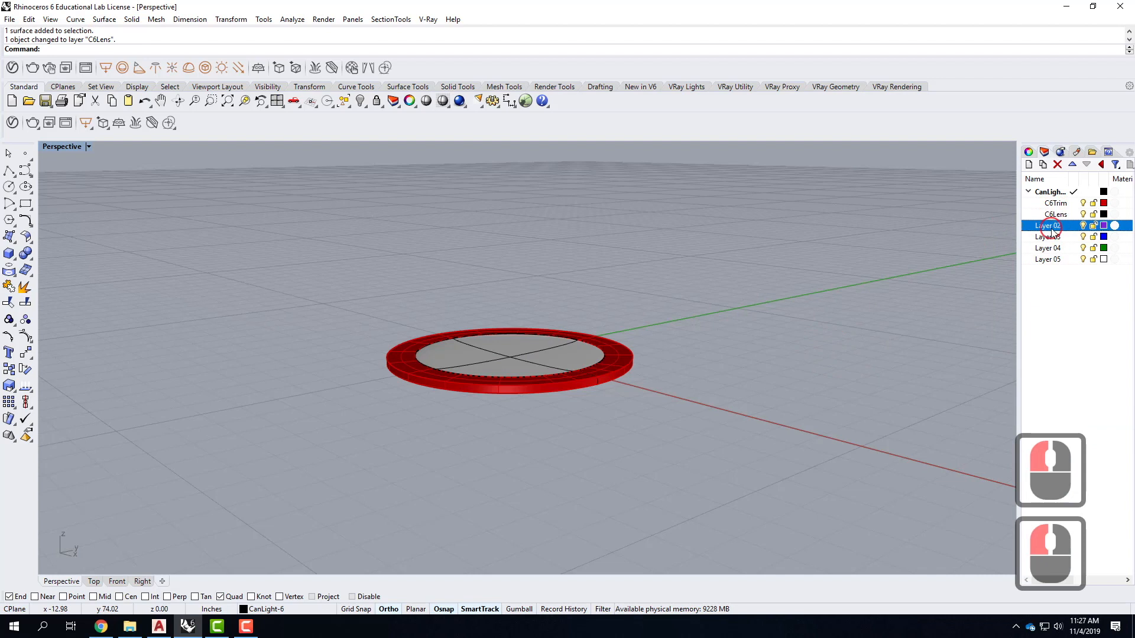
pyautogui.keyDown('shift'); pyautogui.click(1049, 261); pyautogui.keyUp('shift')
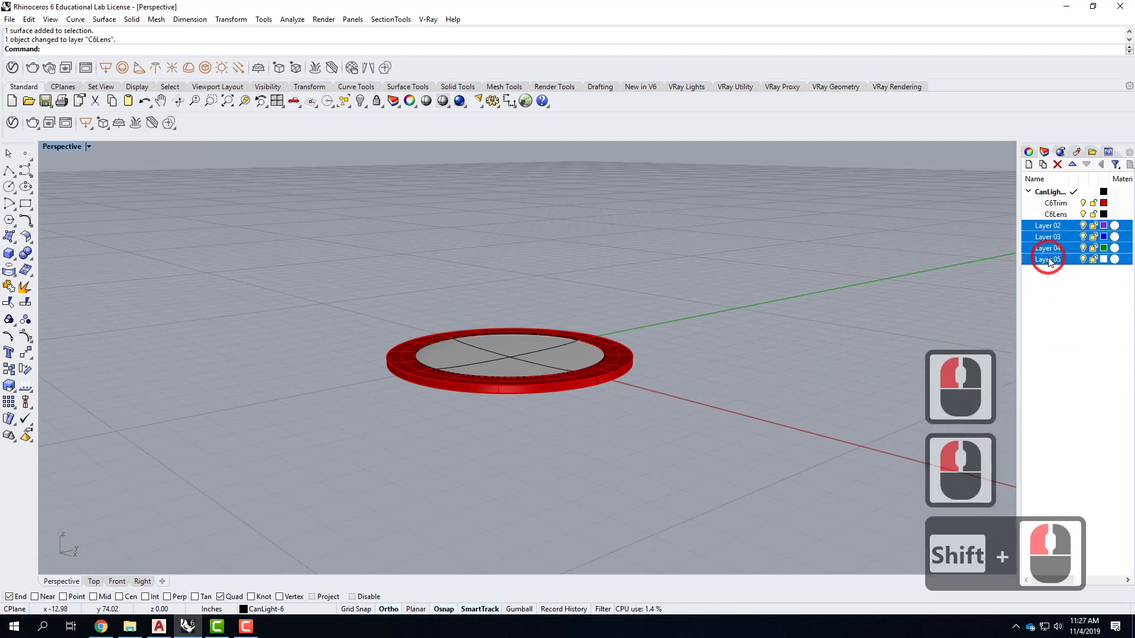
pyautogui.click(1057, 164)
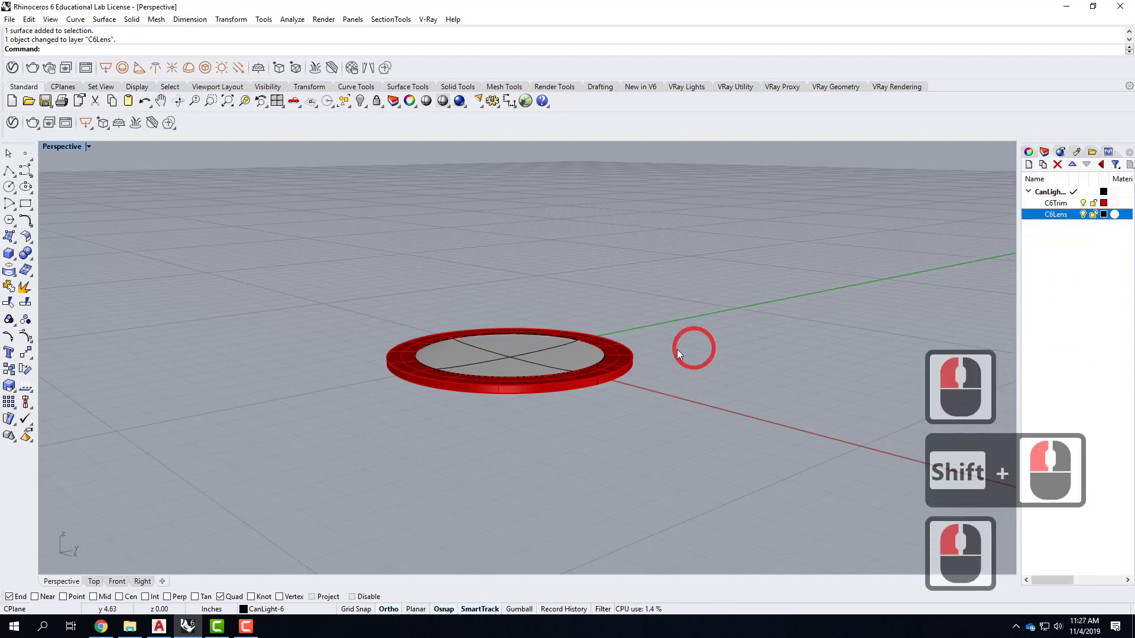
pyautogui.click(690, 334)
pyautogui.click(681, 208)
pyautogui.click(782, 269)
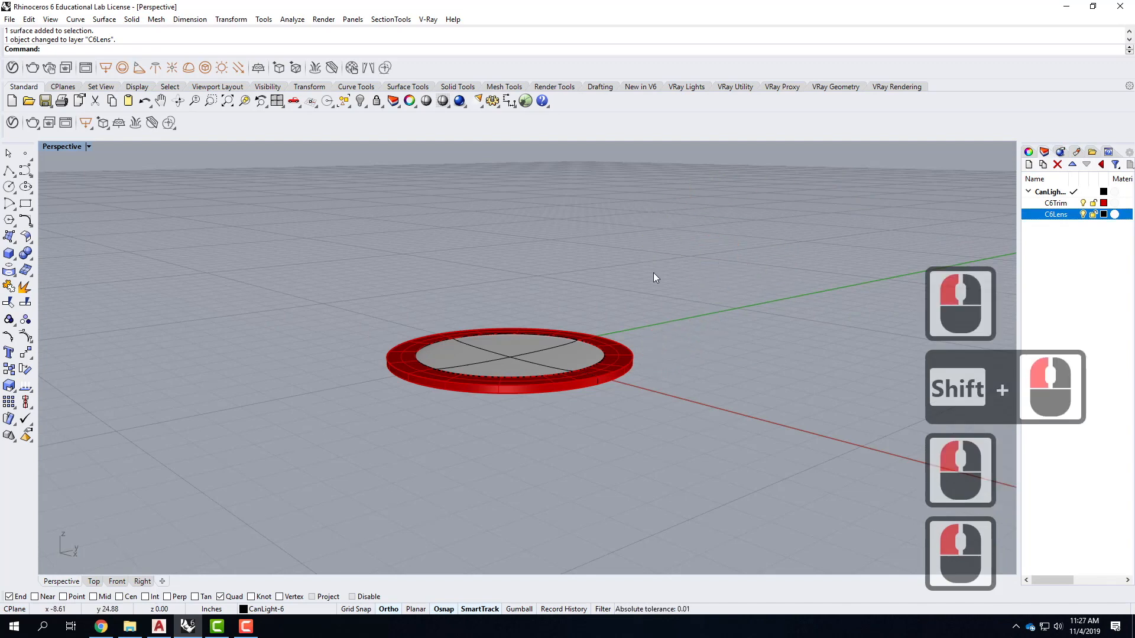
# Open the V-Ray Asset Editor, expand its material library and show the Plastic category
pyautogui.scroll(-3, 709, 355)
pyautogui.moveTo(717, 362); pyautogui.dragTo(689, 327, button='right')
pyautogui.scroll(3, 585, 320)
pyautogui.scroll(1, 577, 322)
pyautogui.click(481, 325)
pyautogui.click(12, 123)
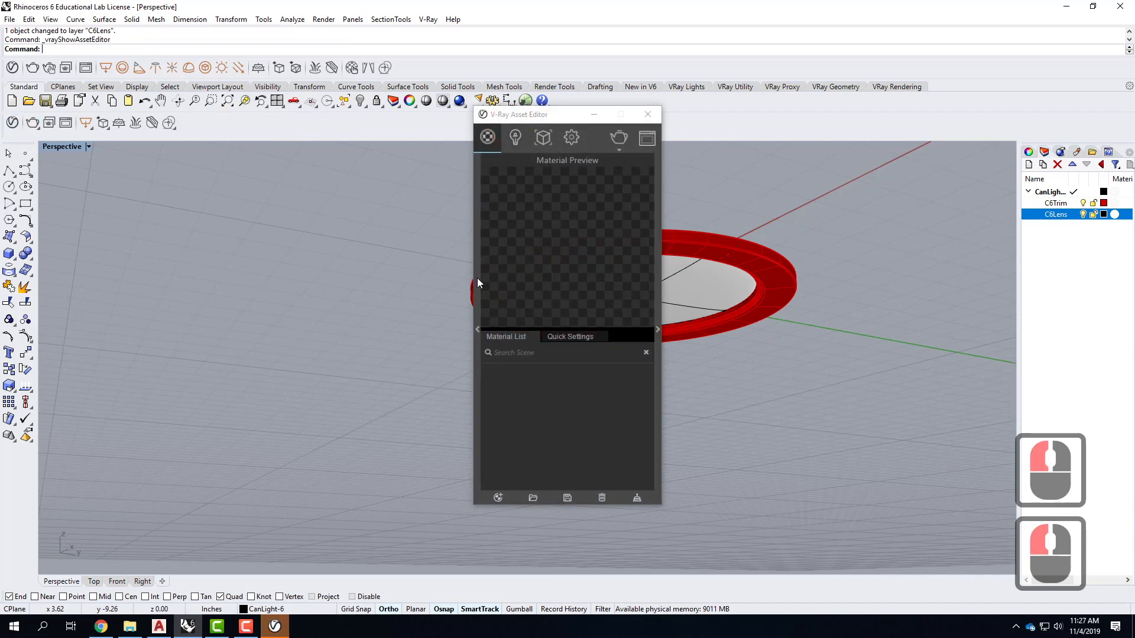
pyautogui.click(479, 282)
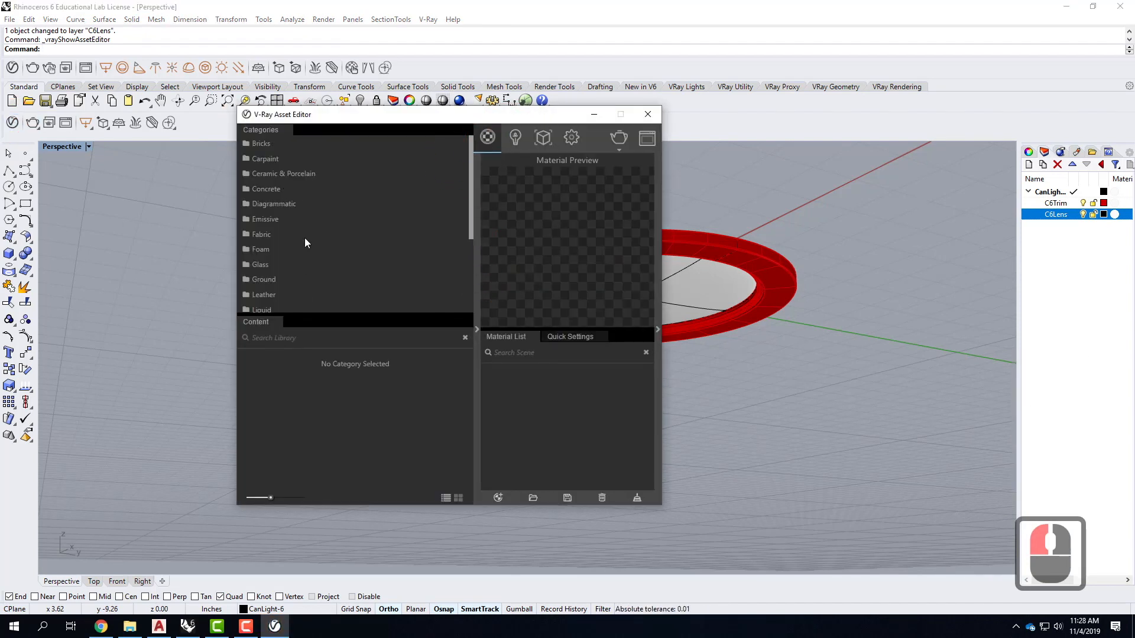
pyautogui.scroll(-6, 292, 237)
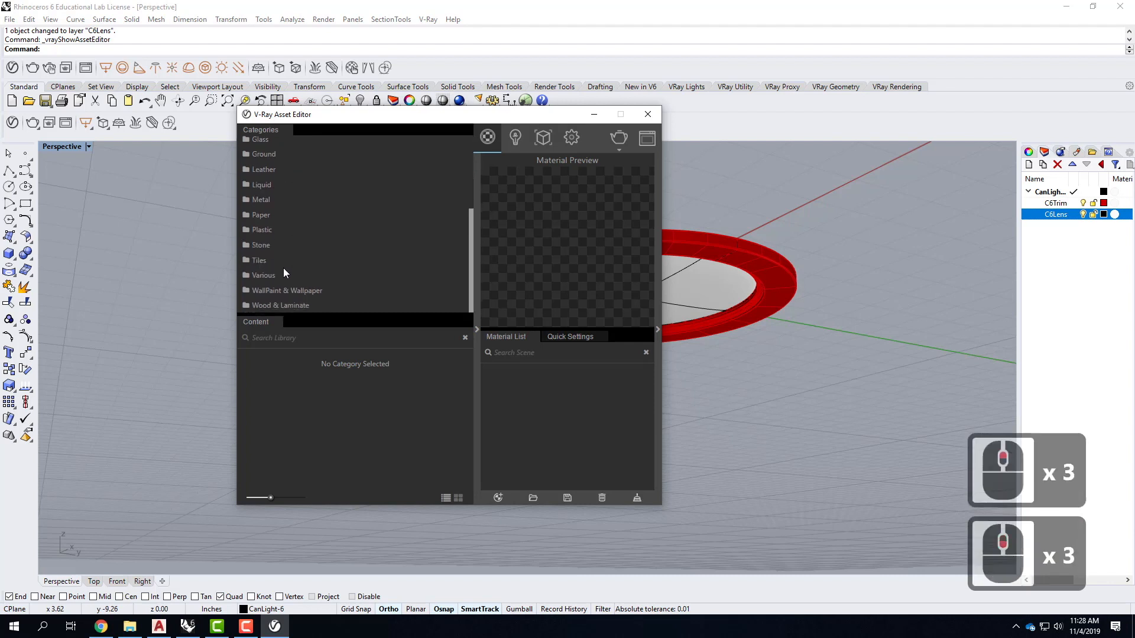
pyautogui.click(261, 230)
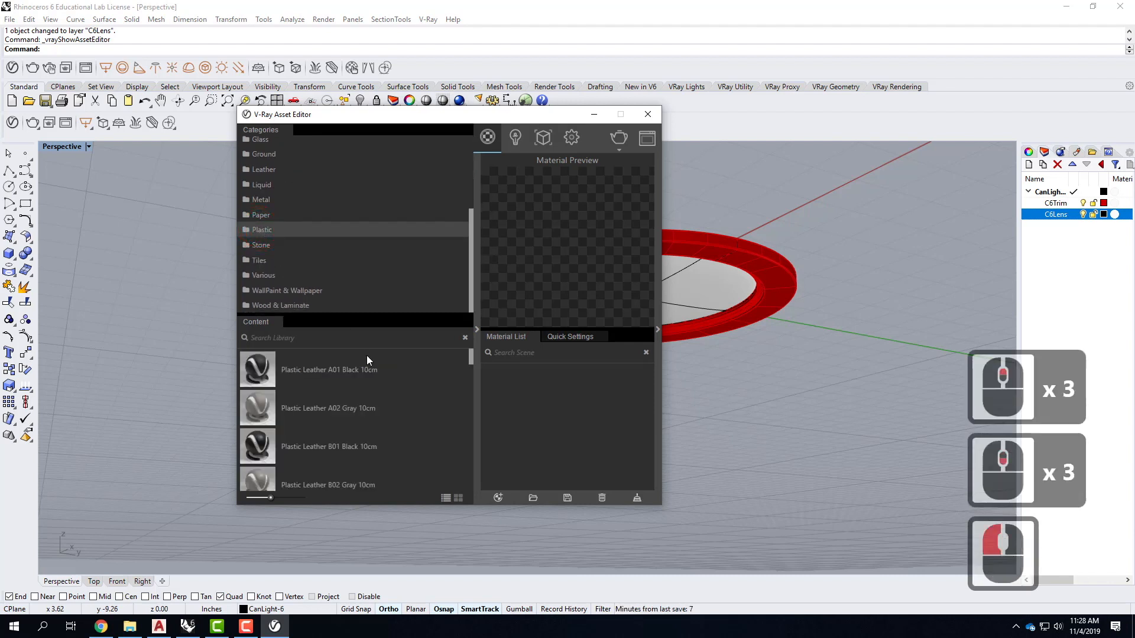
# Add the library material Plastic SSS 01 White to the scene's material list
pyautogui.scroll(-8, 386, 408)
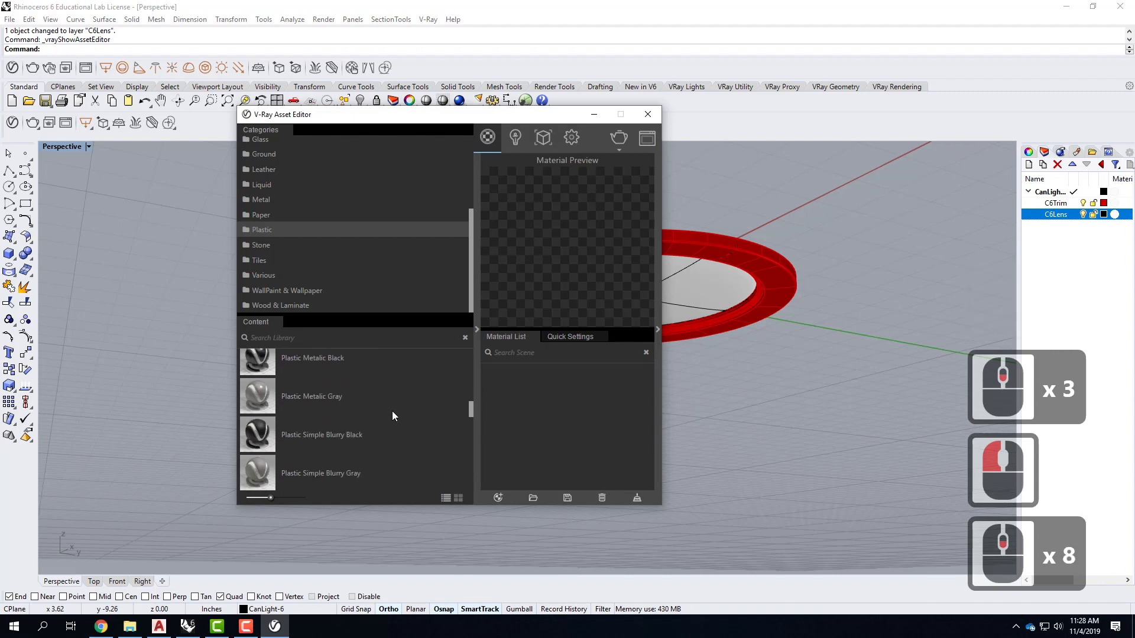
pyautogui.scroll(-8, 392, 411)
pyautogui.scroll(2, 392, 411)
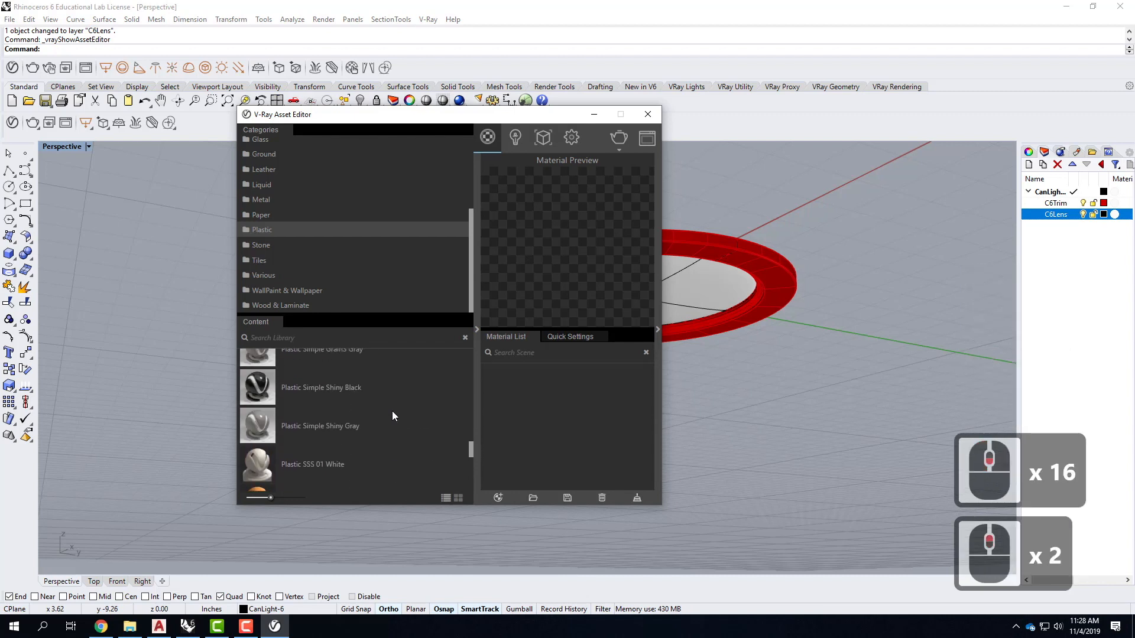
pyautogui.scroll(-1, 392, 416)
pyautogui.click(291, 406)
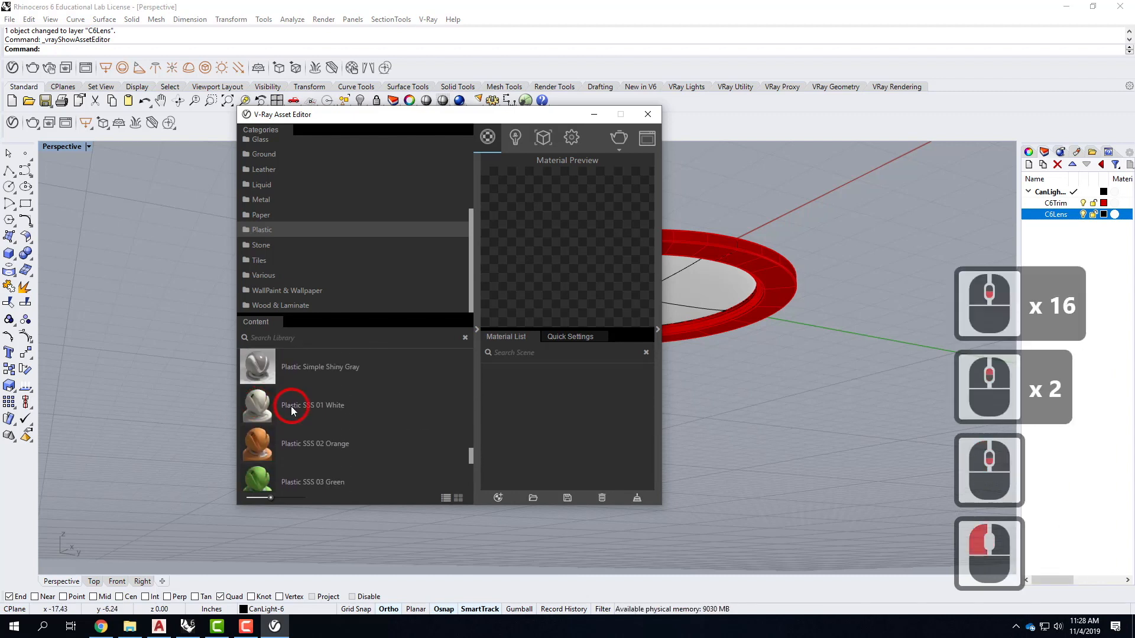
pyautogui.moveTo(622, 412); pyautogui.dragTo(621, 410)
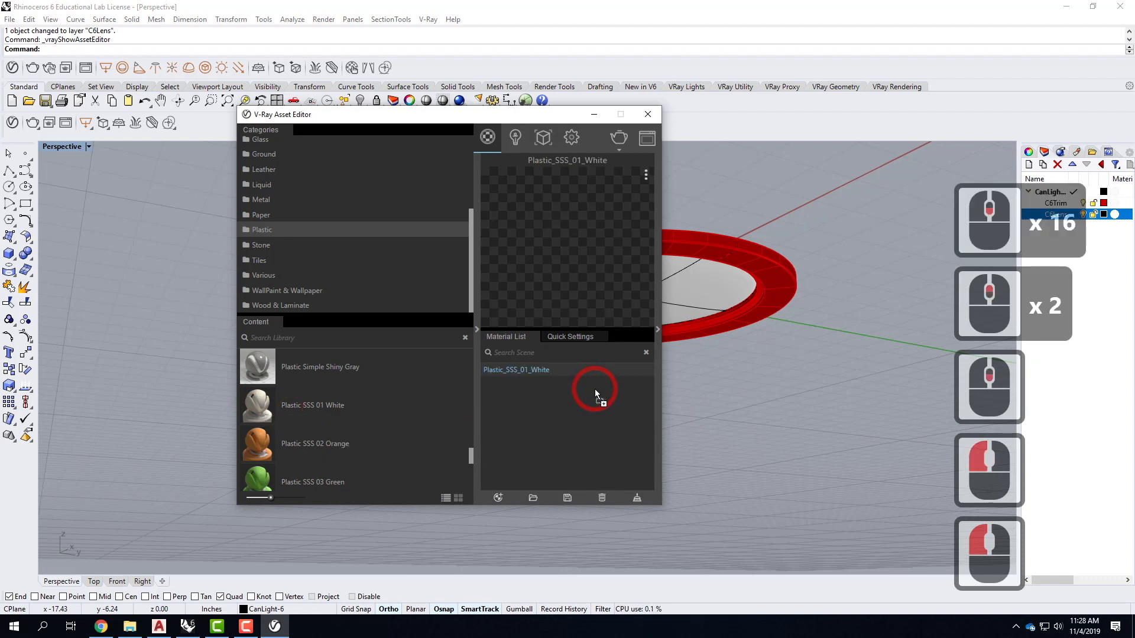
# Apply the Plastic_SSS_01_White material to the CanLight-6::C6Trim layer
pyautogui.rightClick(538, 372)
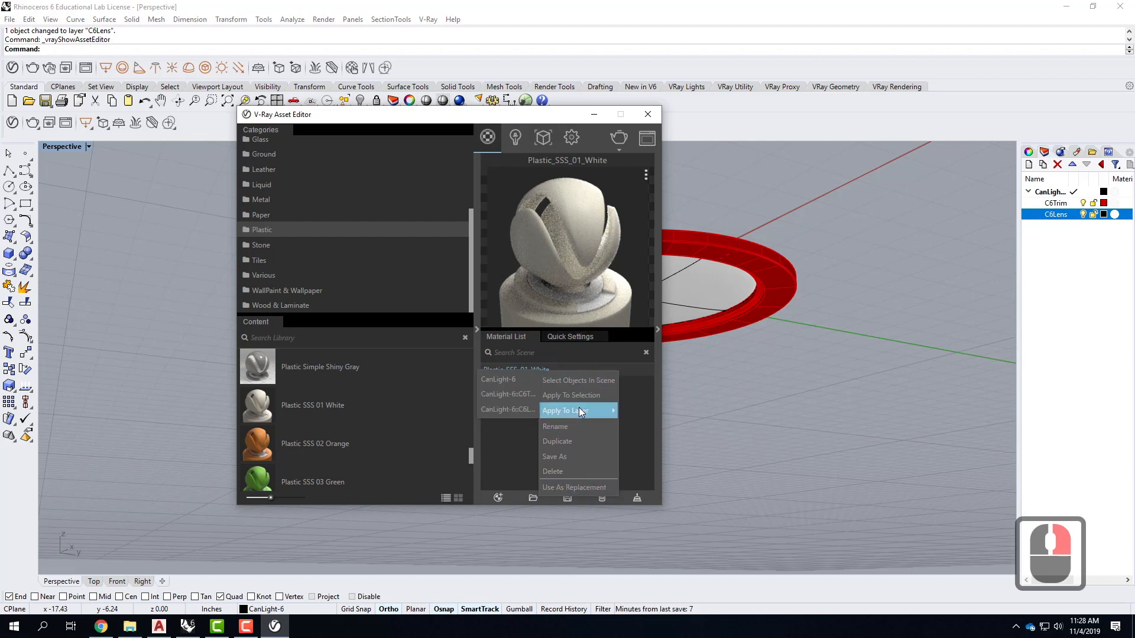
pyautogui.moveTo(547, 408)
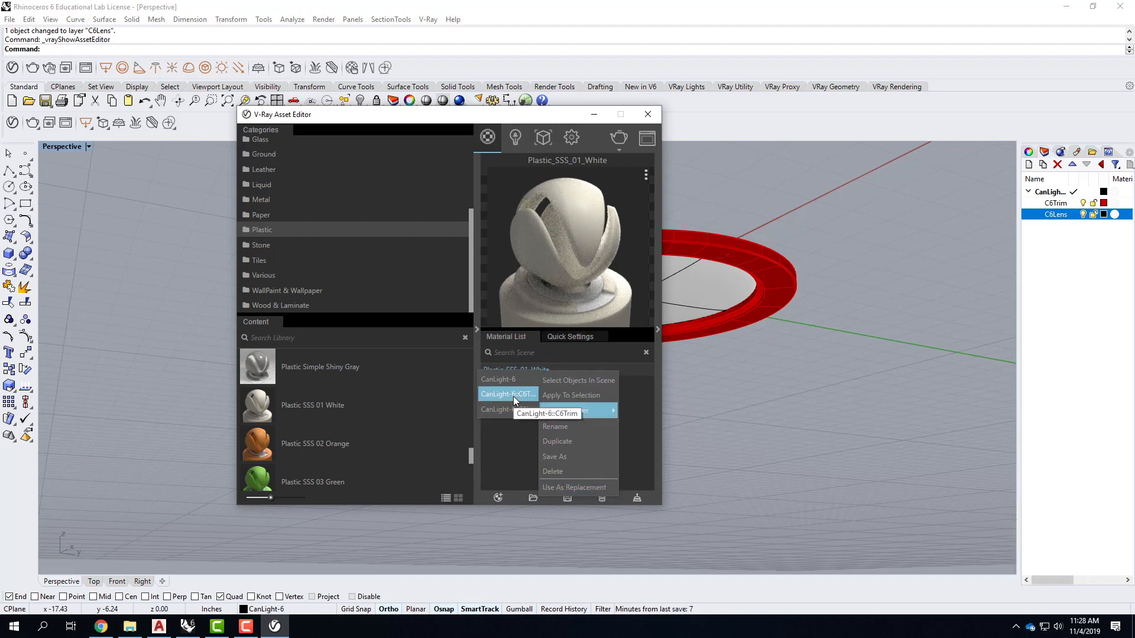
pyautogui.click(513, 396)
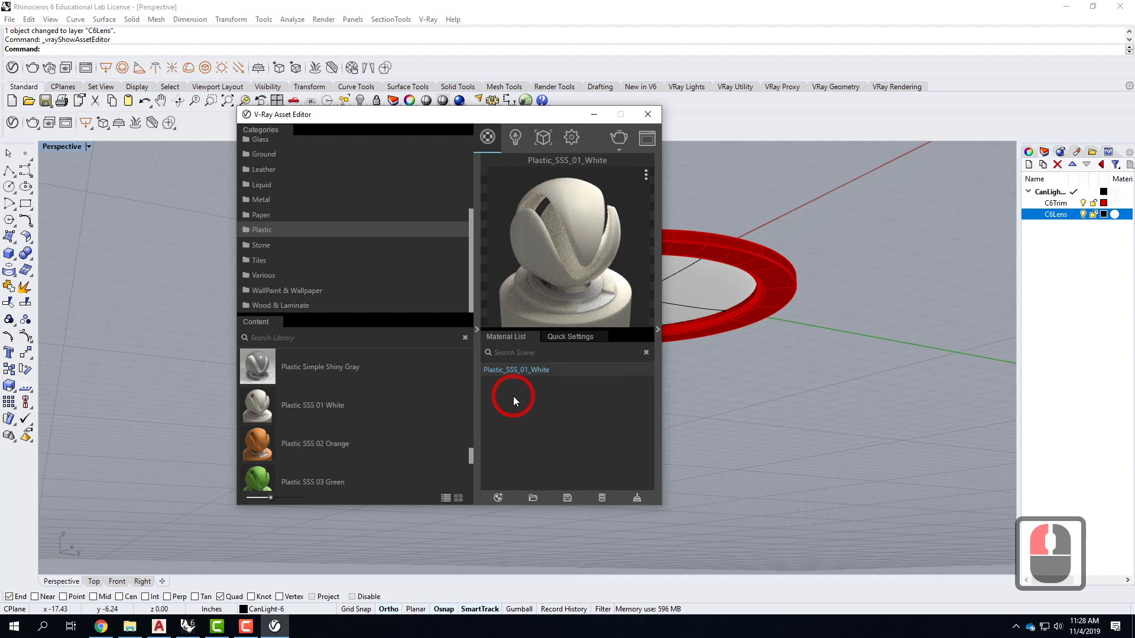
pyautogui.click(562, 428)
pyautogui.click(744, 354)
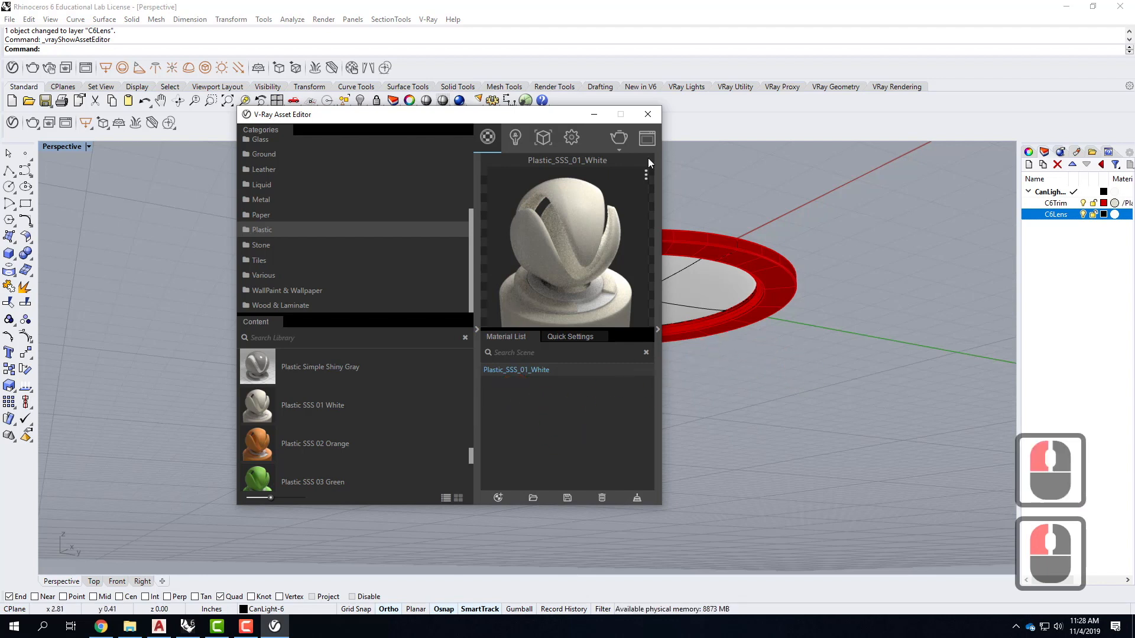
# Close the V-Ray Asset Editor and render the Perspective view
pyautogui.click(648, 116)
pyautogui.click(459, 101)
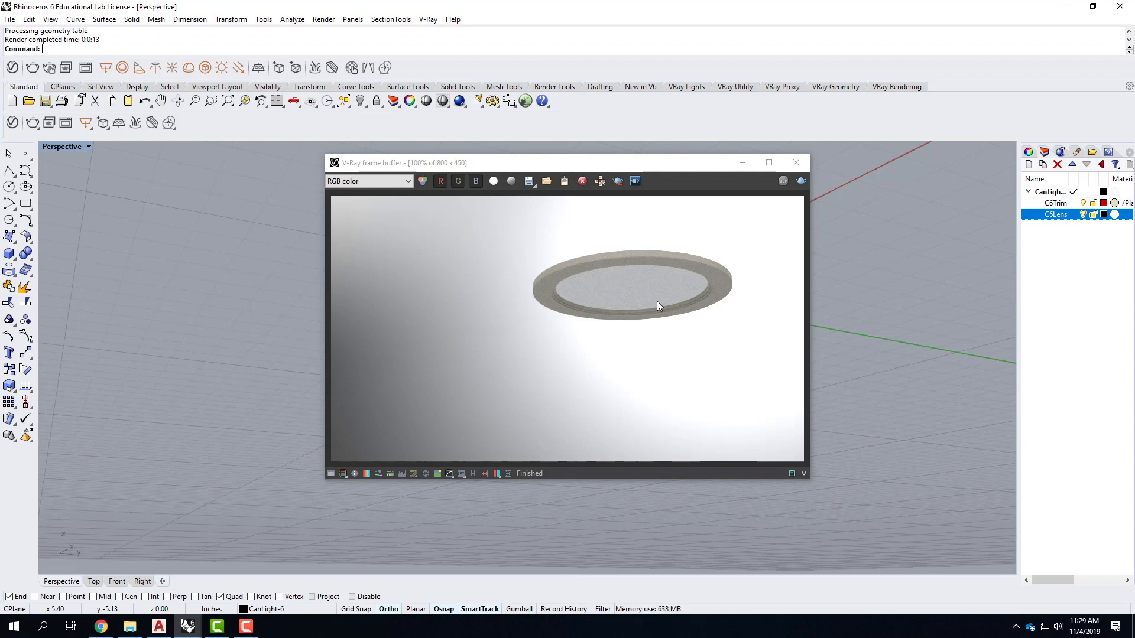
# Close the V-Ray frame buffer, switch to Chrome and highlight the incandescent bulb settings on the V-Ray 8.15 emissive material tutorial page
pyautogui.click(797, 162)
pyautogui.click(820, 444)
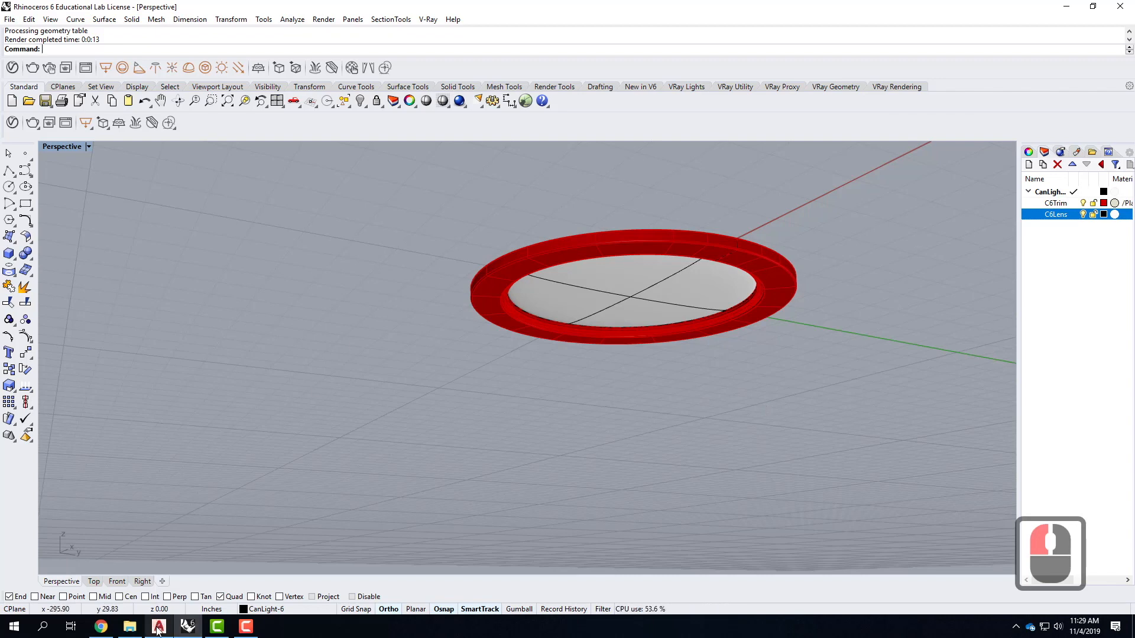
pyautogui.click(101, 626)
pyautogui.click(379, 130)
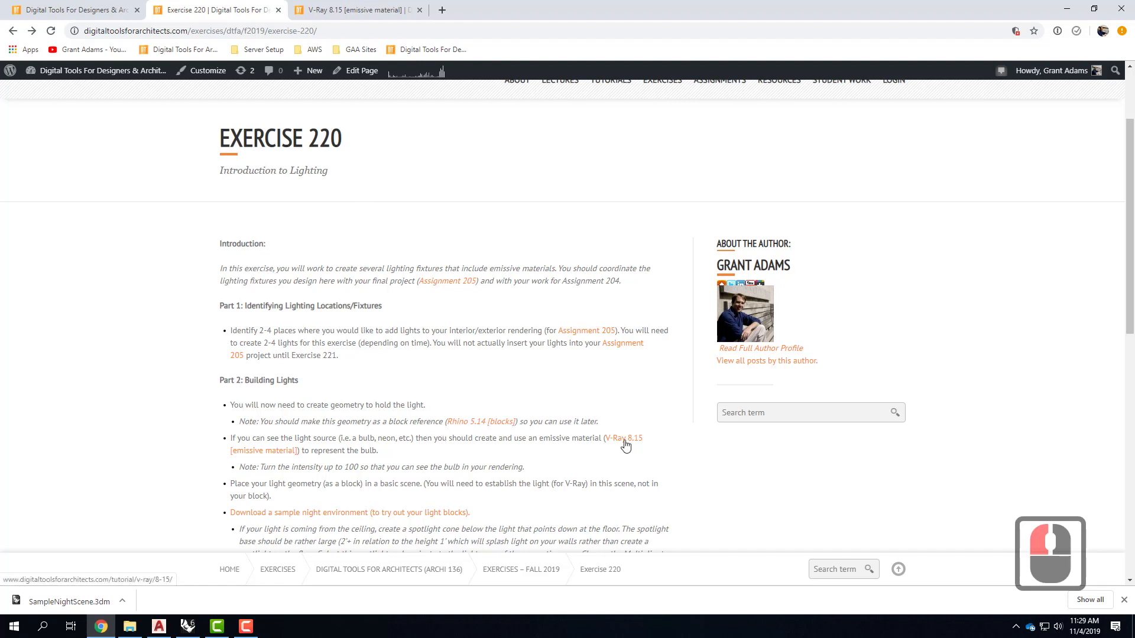
pyautogui.click(379, 11)
pyautogui.scroll(-3, 453, 472)
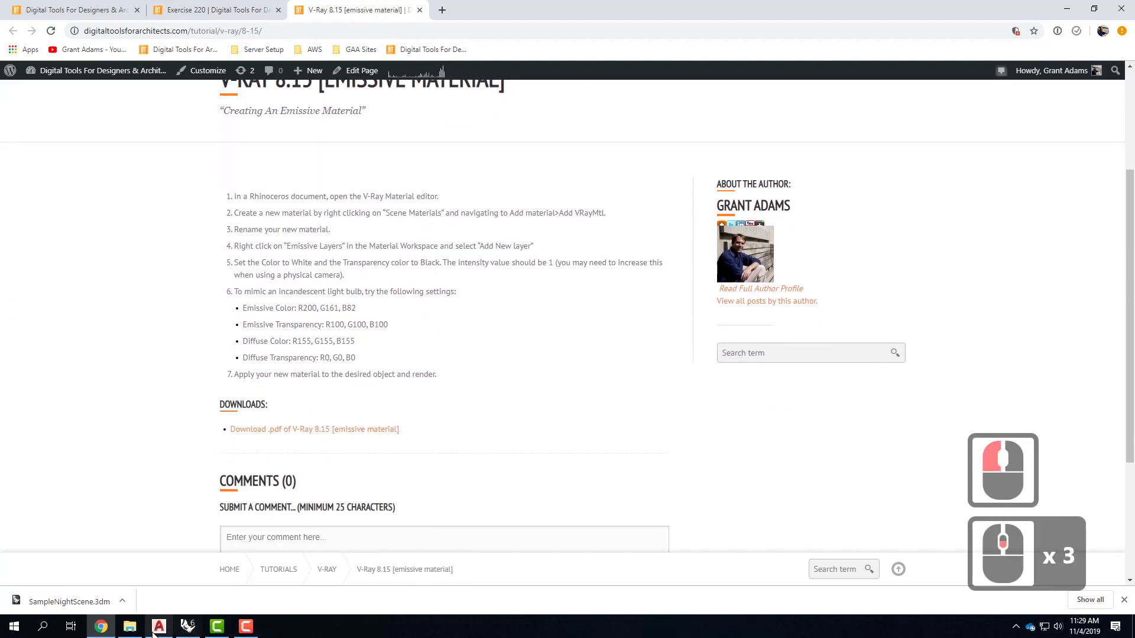
pyautogui.moveTo(242, 308); pyautogui.dragTo(385, 358)
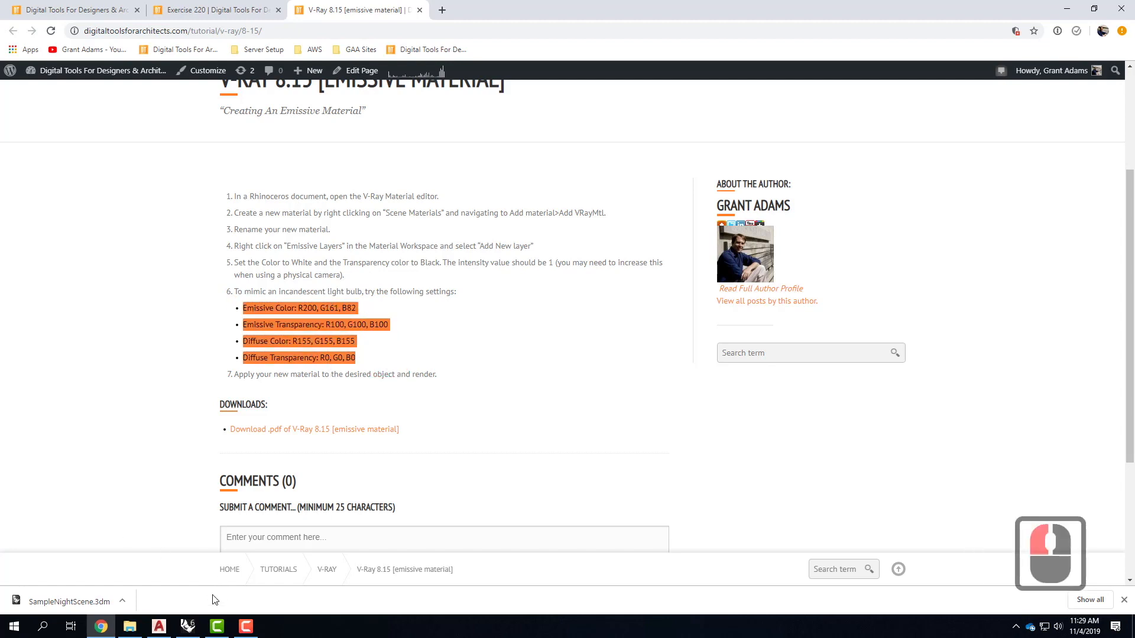
# Switch back to Rhino and create a new Emissive material in the V-Ray Asset Editor
pyautogui.click(188, 626)
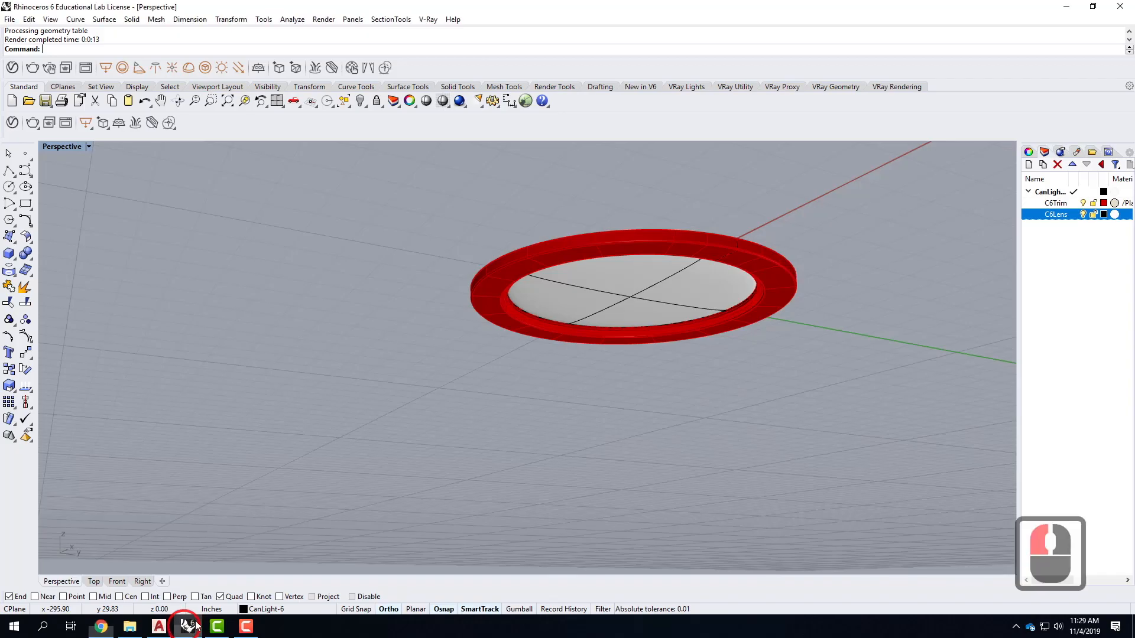
pyautogui.click(12, 123)
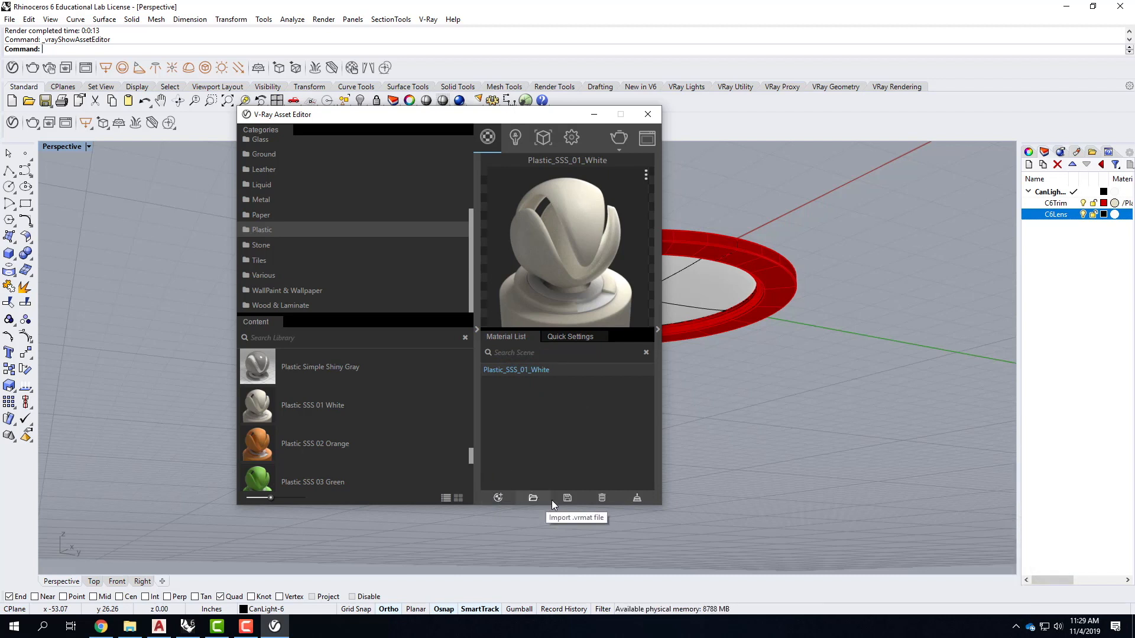
pyautogui.click(499, 498)
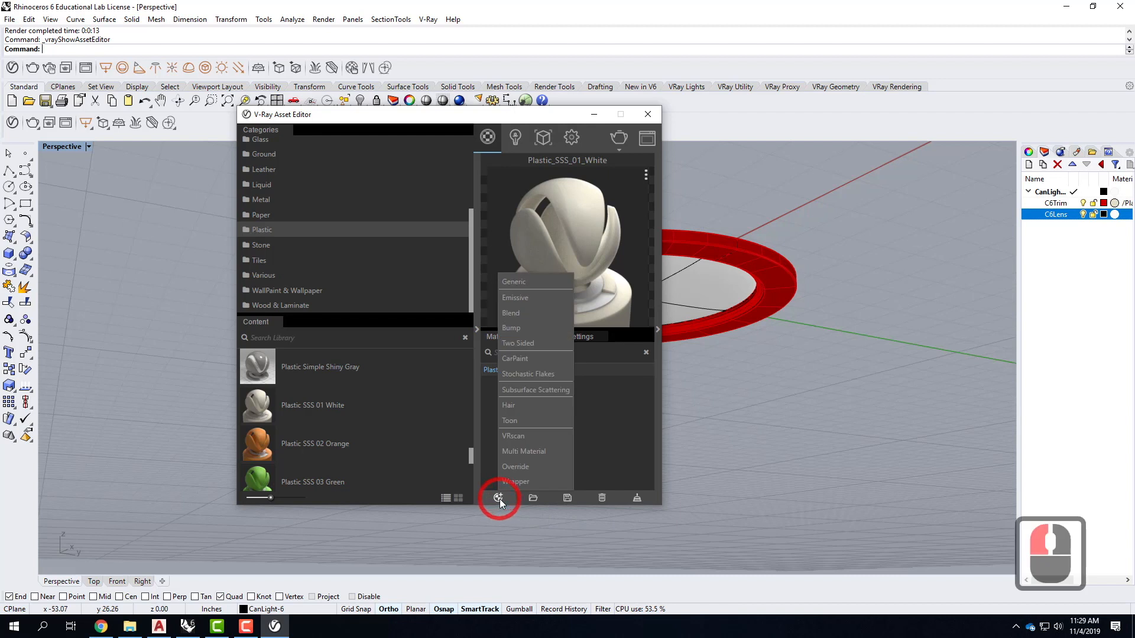
pyautogui.click(516, 300)
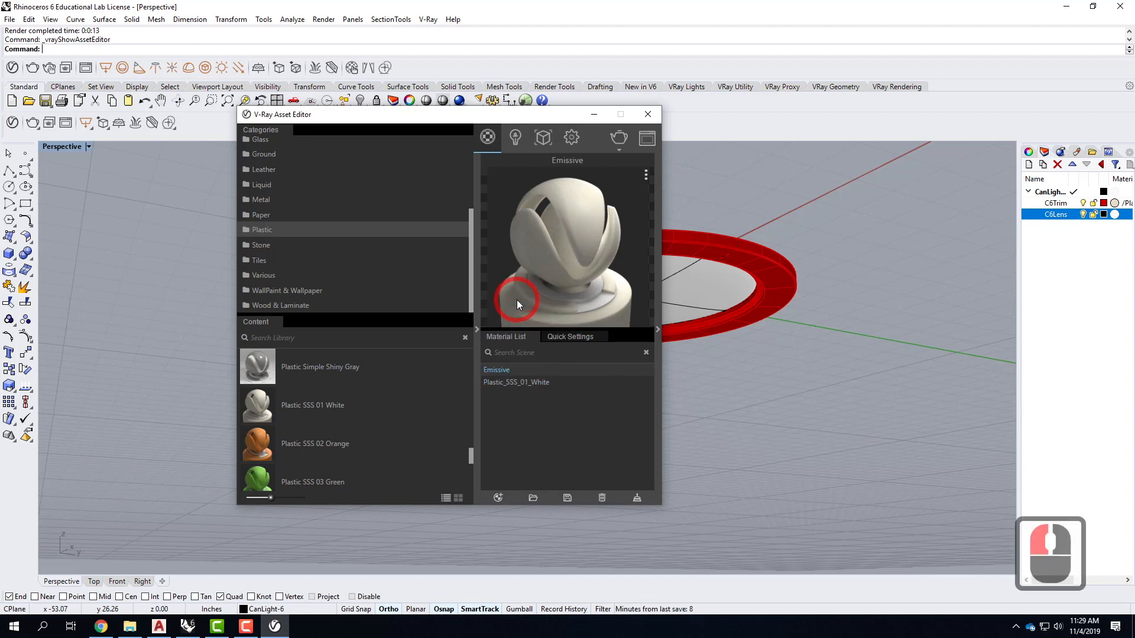
# Rename the new Emissive material as LightBulb
pyautogui.click(501, 371)
pyautogui.rightClick(500, 367)
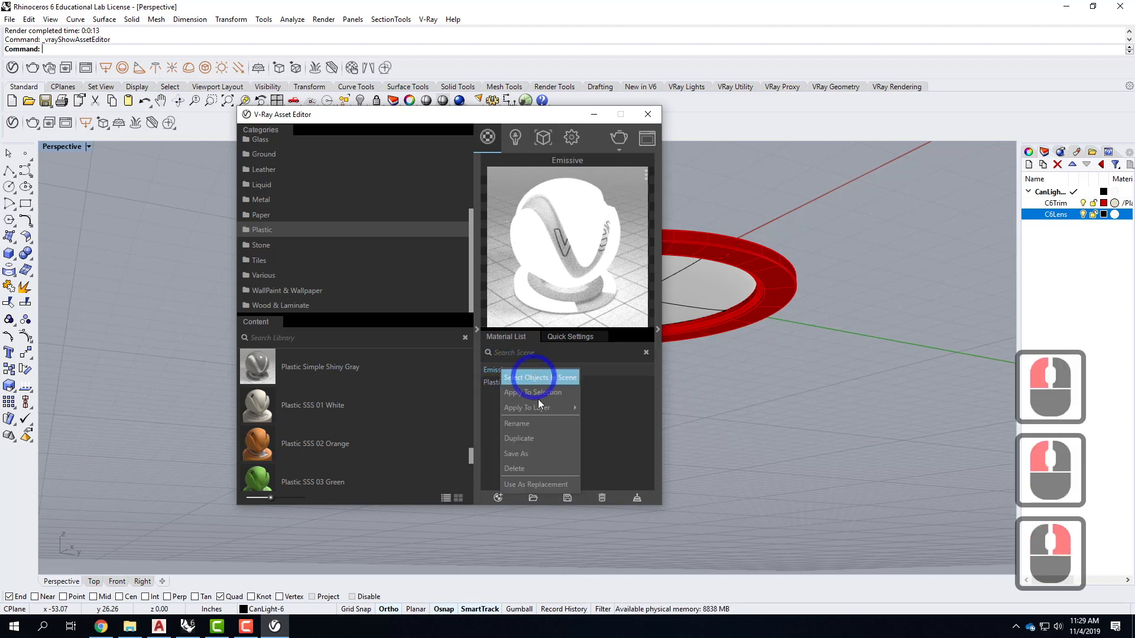
pyautogui.click(531, 427)
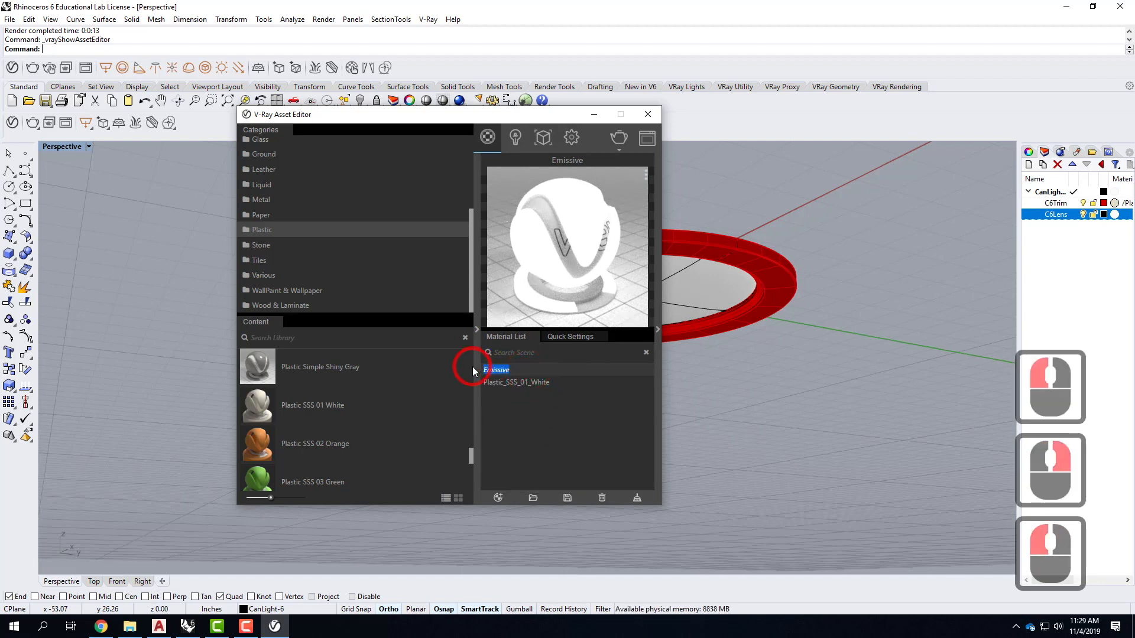
pyautogui.write('LightBulb')
pyautogui.press('Return')
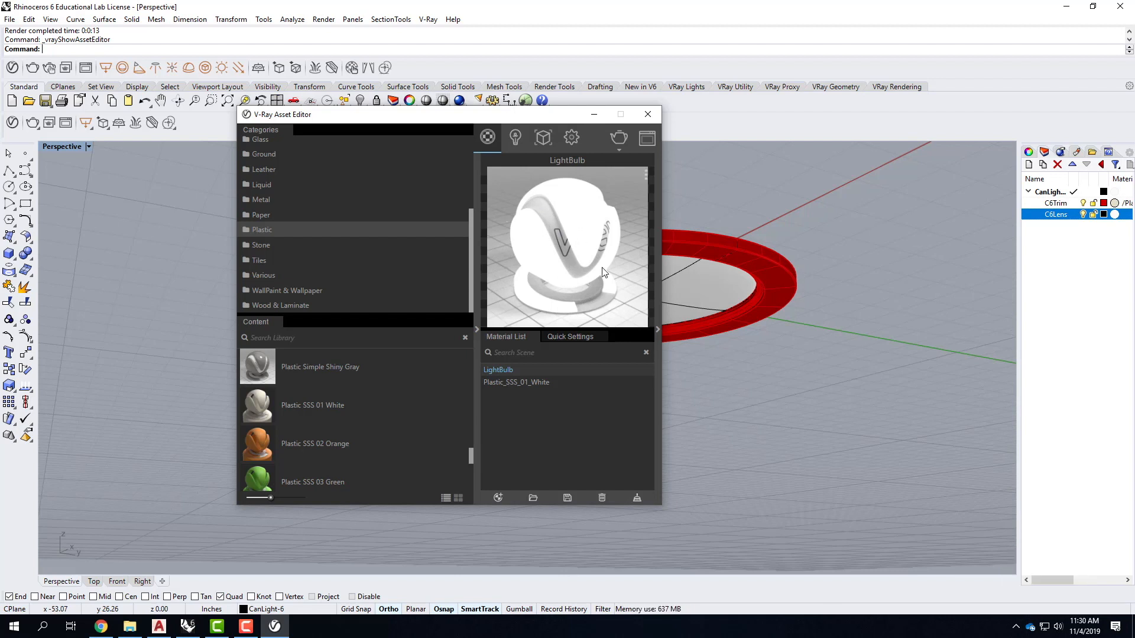
# Expand the LightBulb material's parameters and collapse the material library in the V-Ray Asset Editor
pyautogui.click(658, 330)
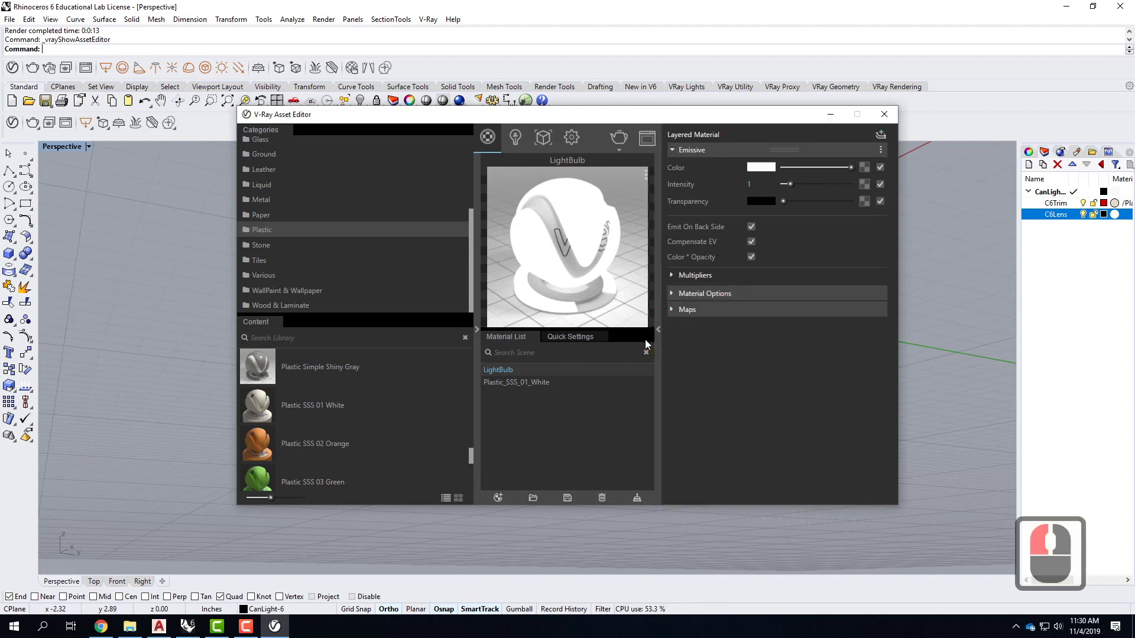
pyautogui.click(658, 329)
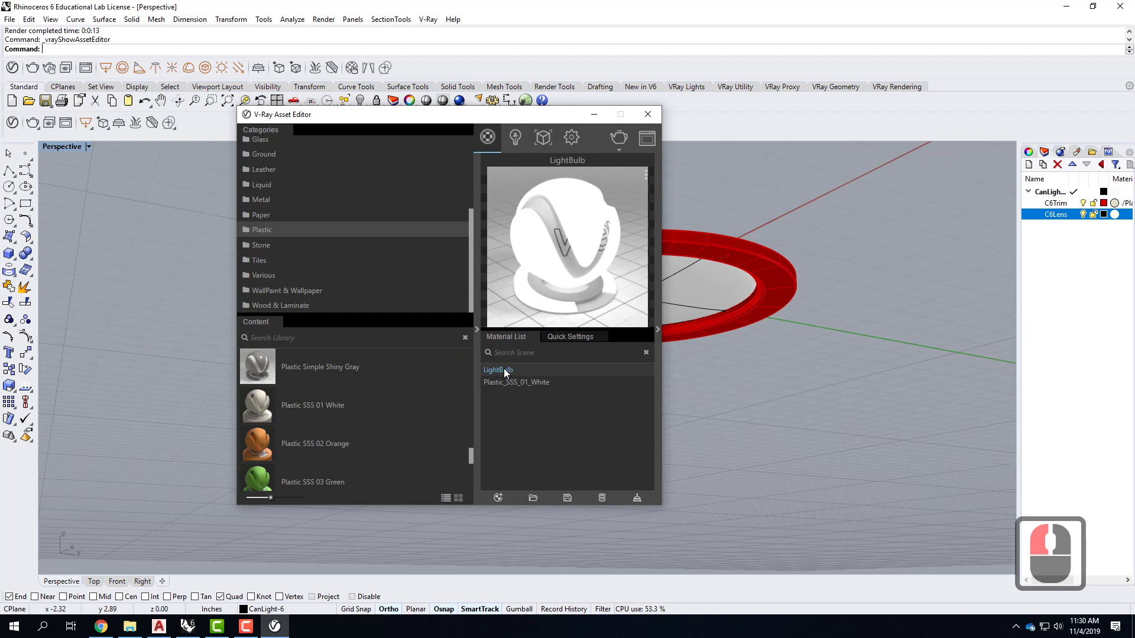
pyautogui.click(658, 330)
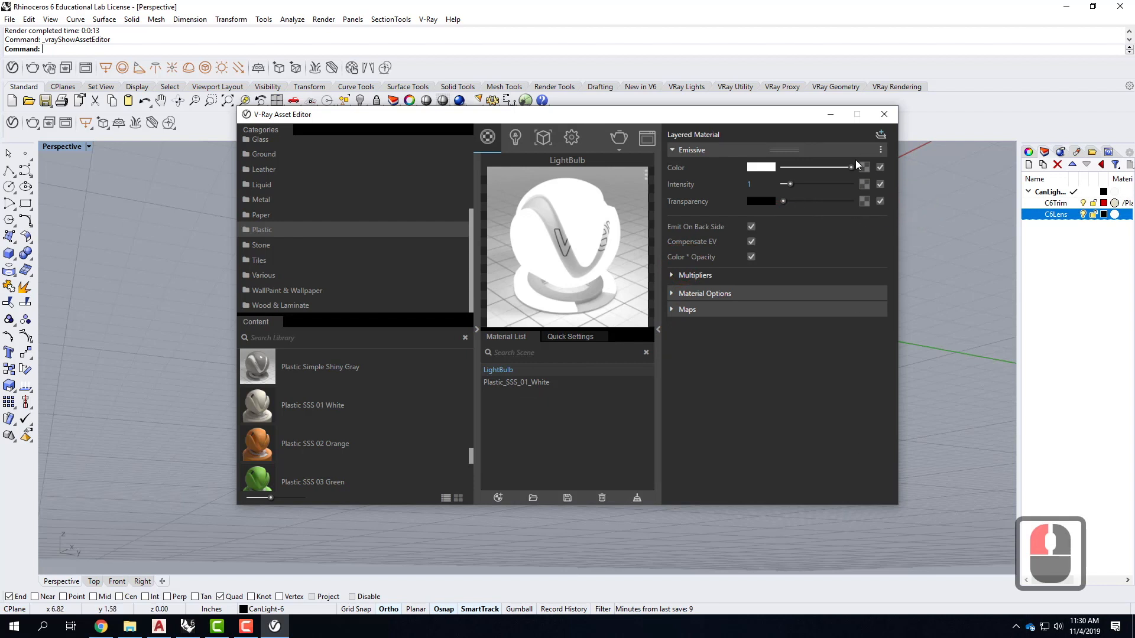
pyautogui.click(477, 330)
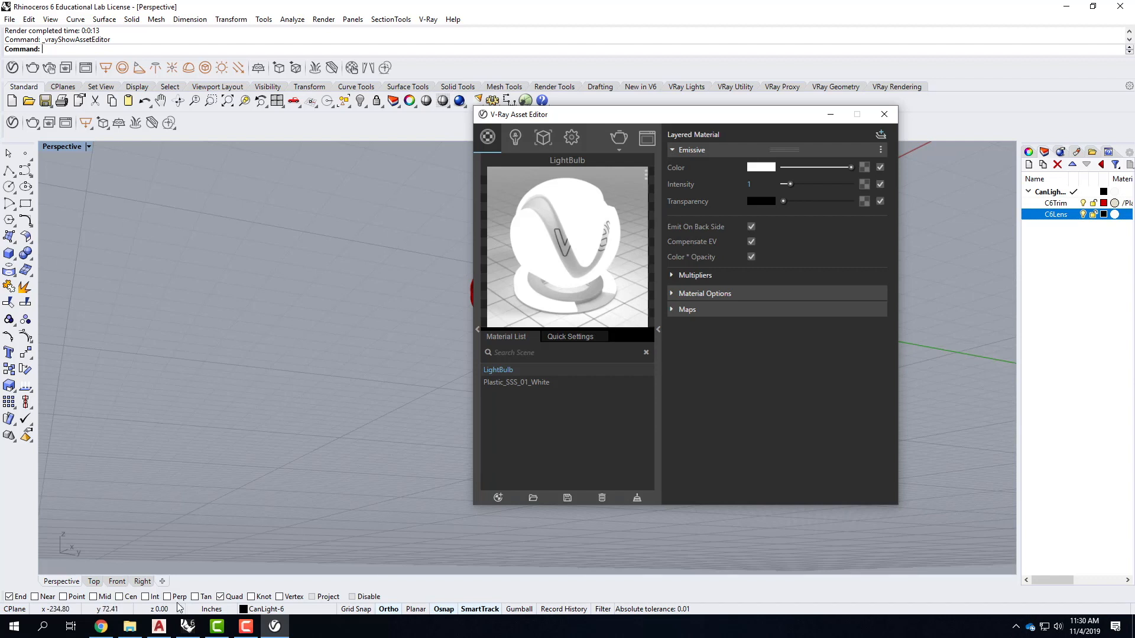
# Bring the V-Ray Asset Editor over the Chrome tutorial page, open LightBulb's emissive color for editing and set the color range to 0 to 255
pyautogui.click(101, 626)
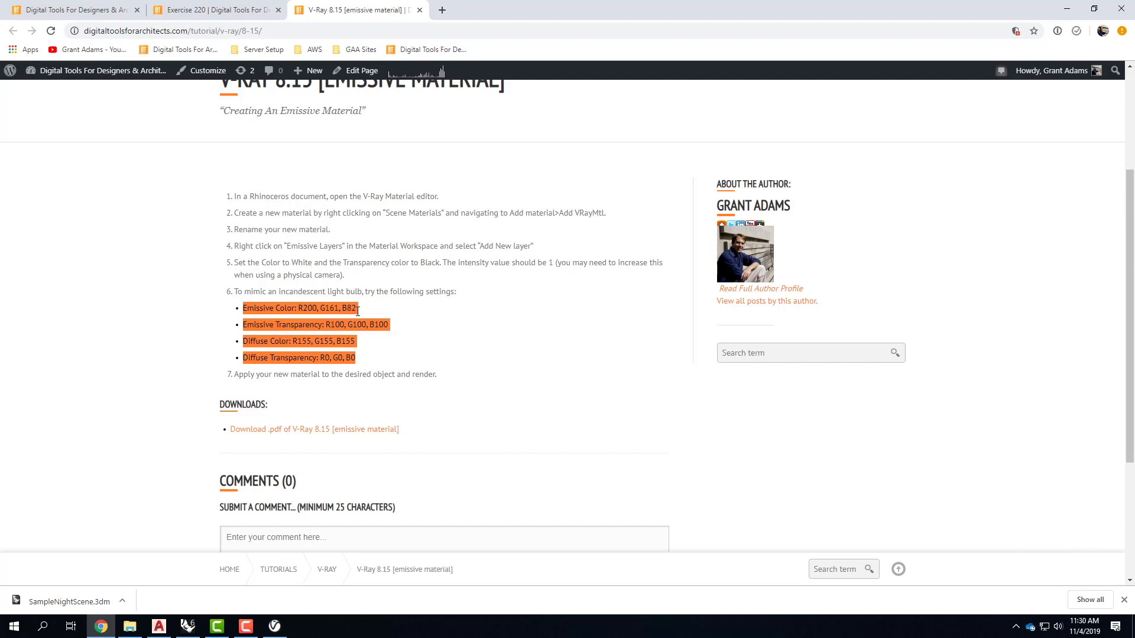
pyautogui.click(273, 627)
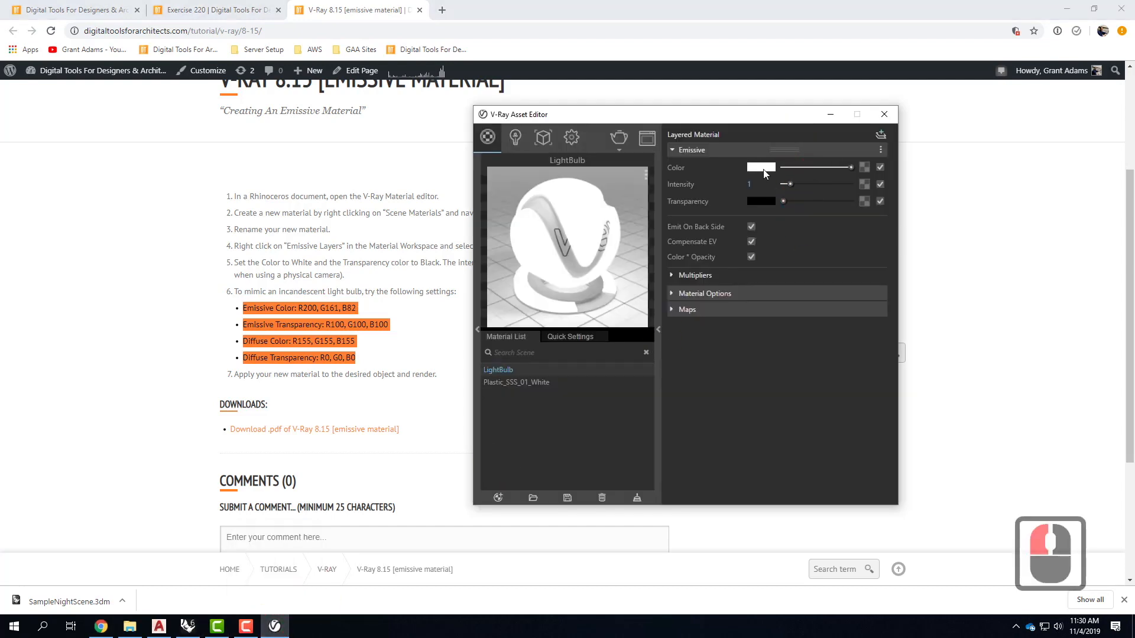
pyautogui.click(751, 167)
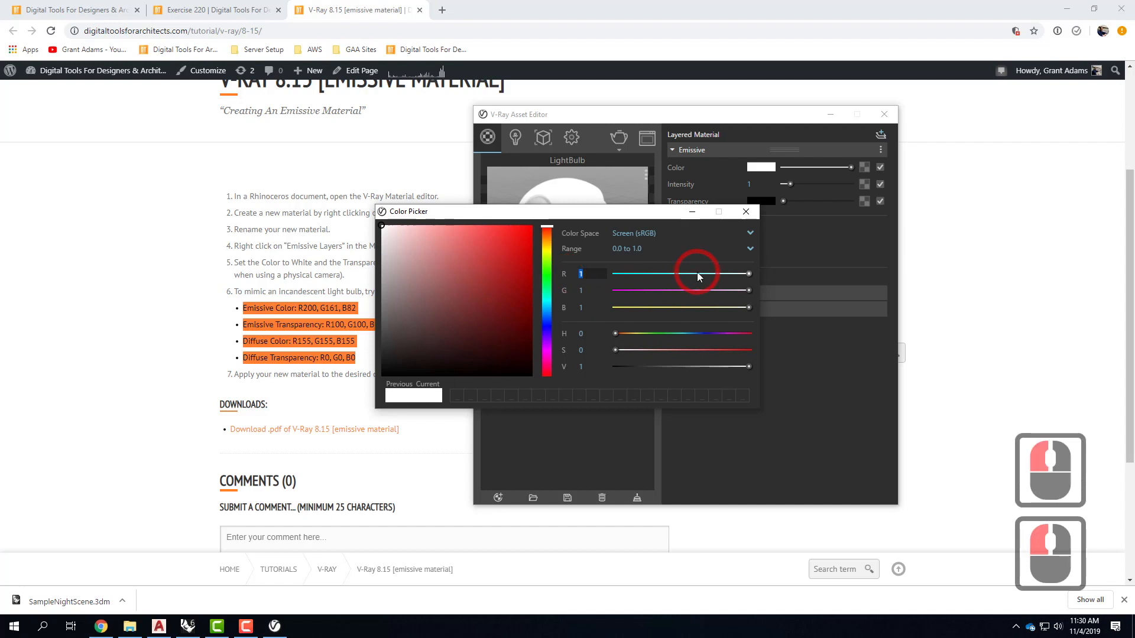
pyautogui.write('200')
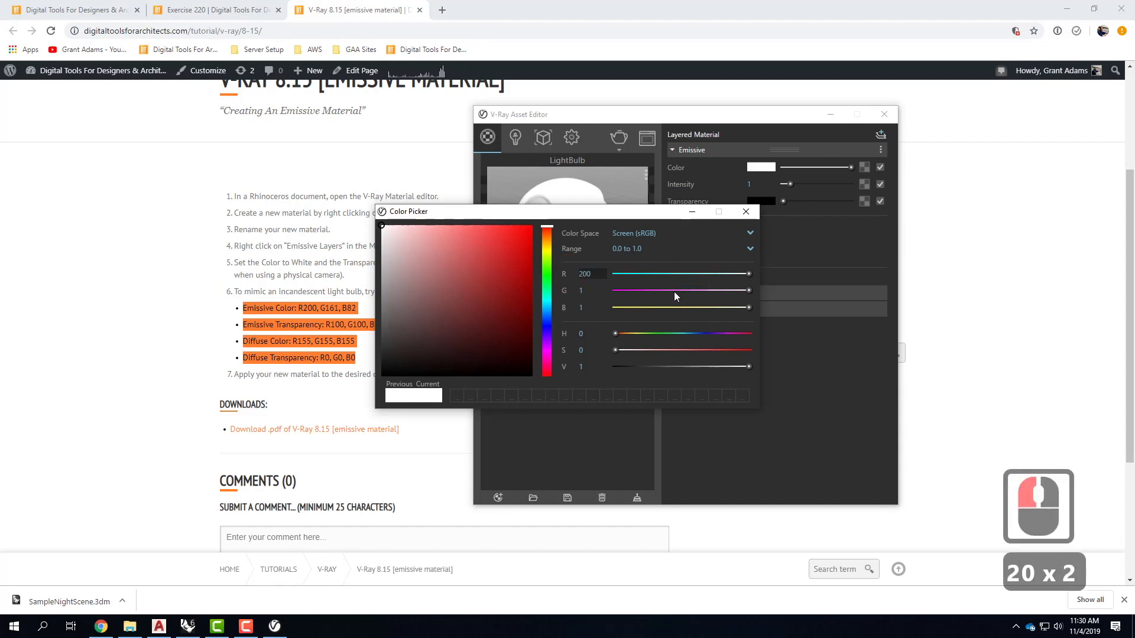
pyautogui.click(592, 290)
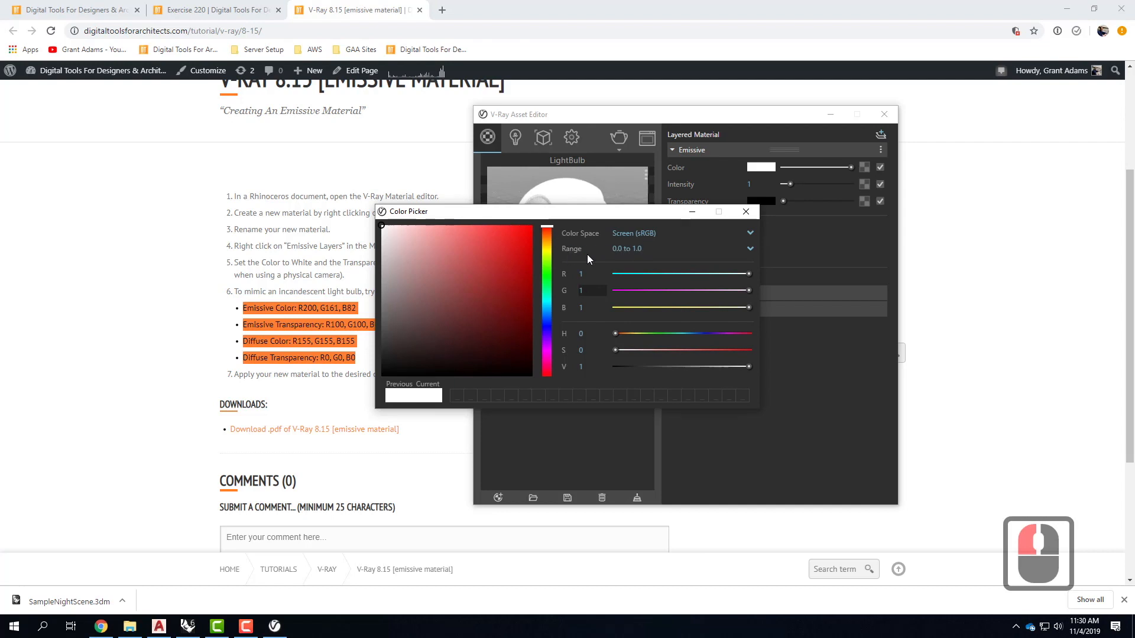
pyautogui.click(640, 250)
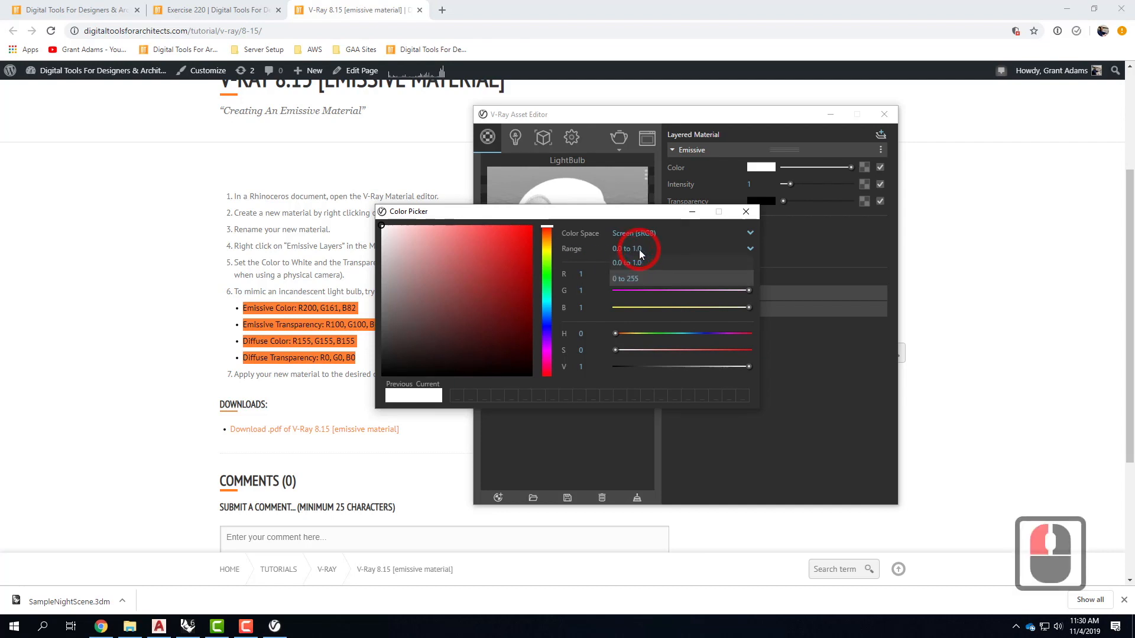
pyautogui.click(618, 279)
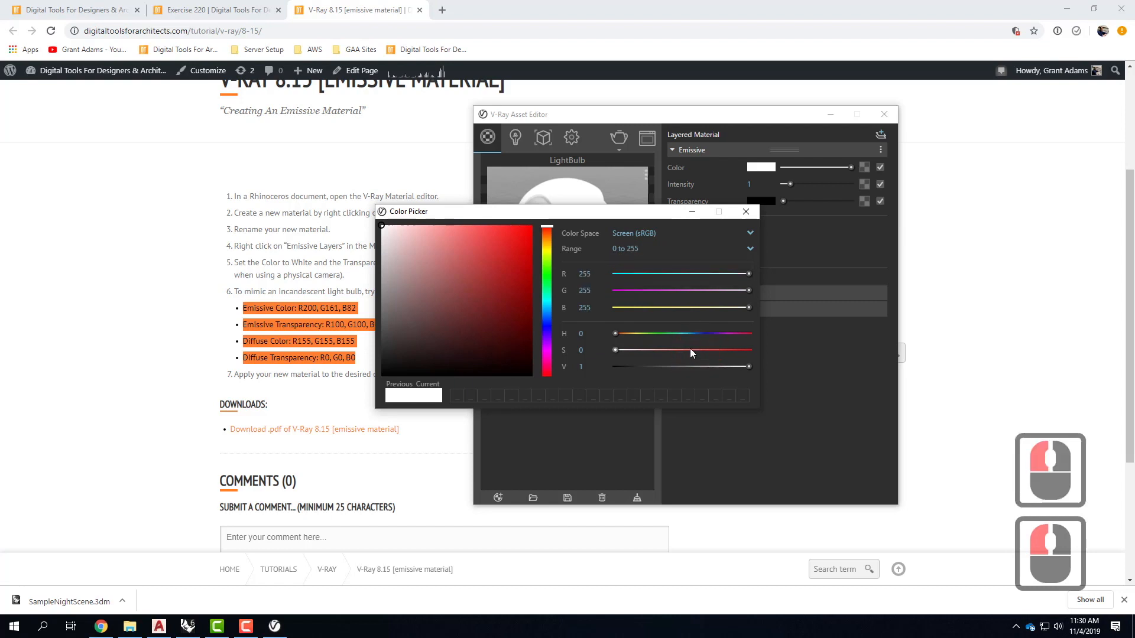
# Set the LightBulb emissive color to R 200, G 161, B 82 and close the color picker
pyautogui.doubleClick(583, 274)
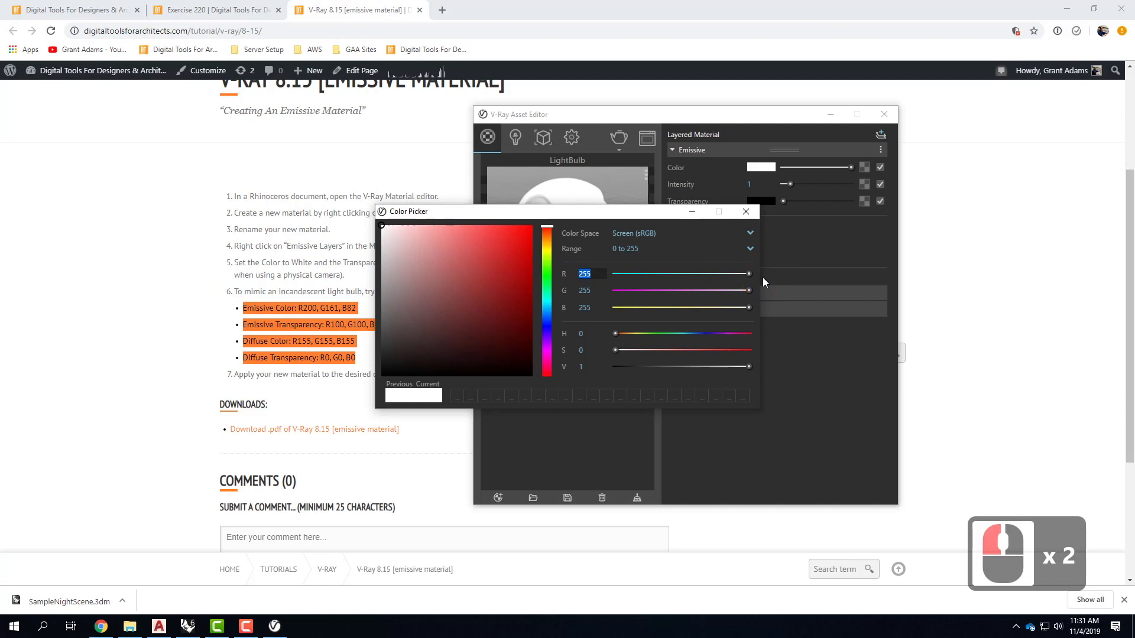
pyautogui.write('200')
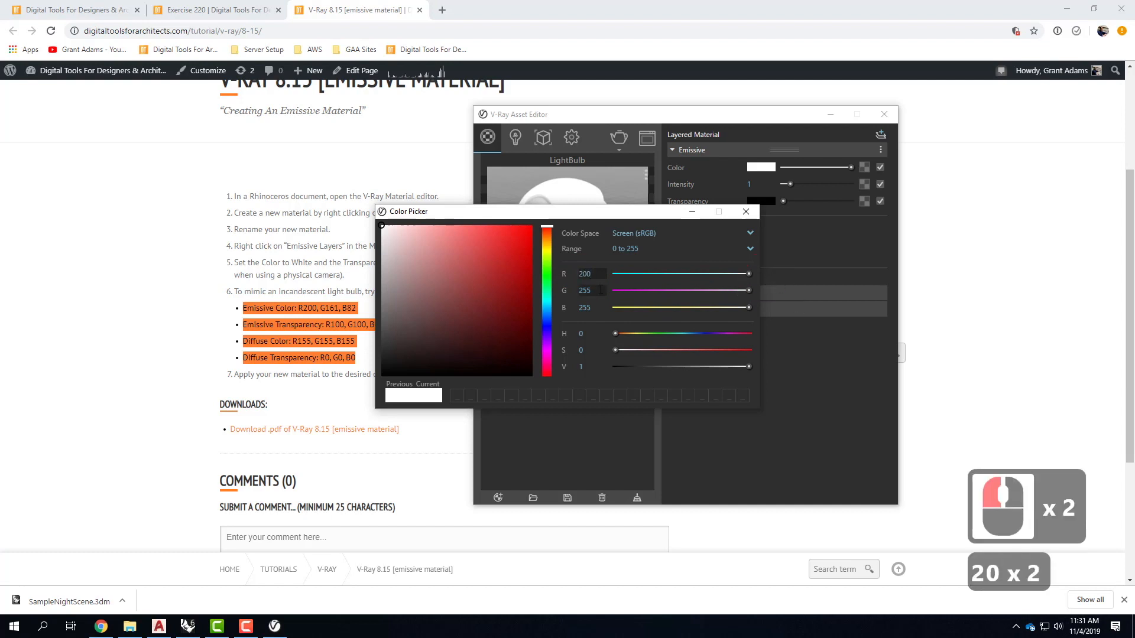
pyautogui.doubleClick(581, 290)
pyautogui.write('161')
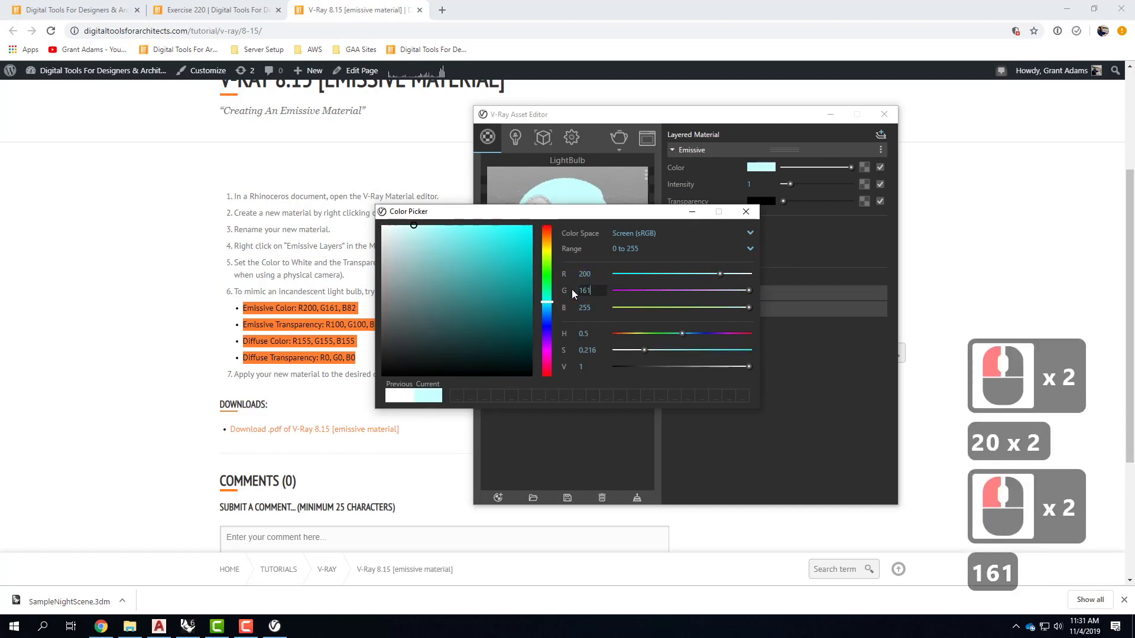
pyautogui.click(593, 308)
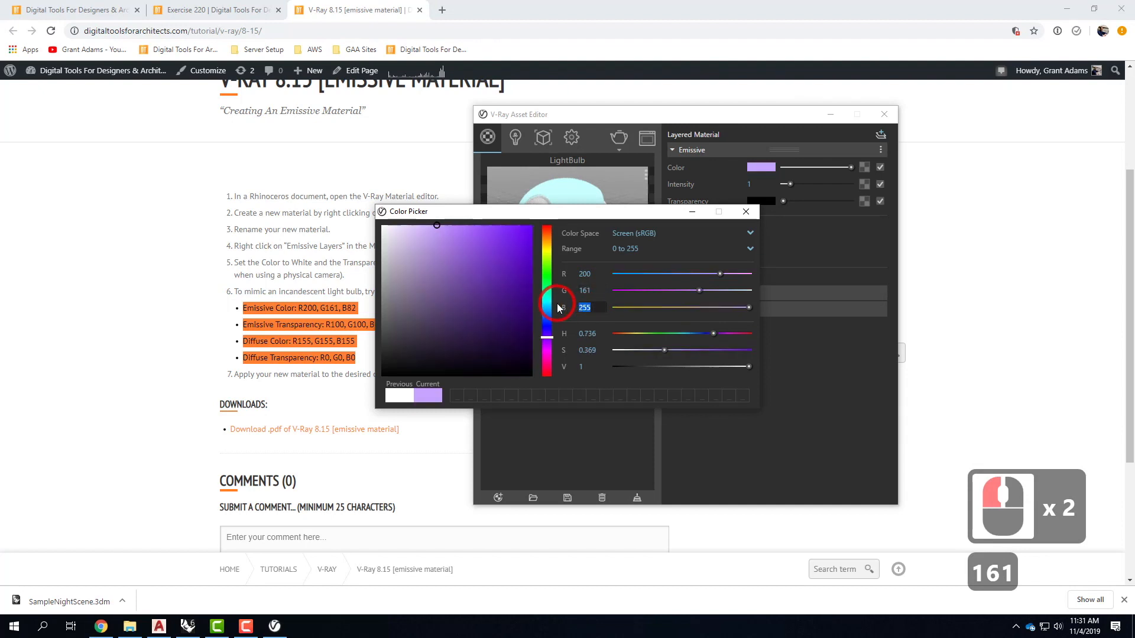
pyautogui.write('82')
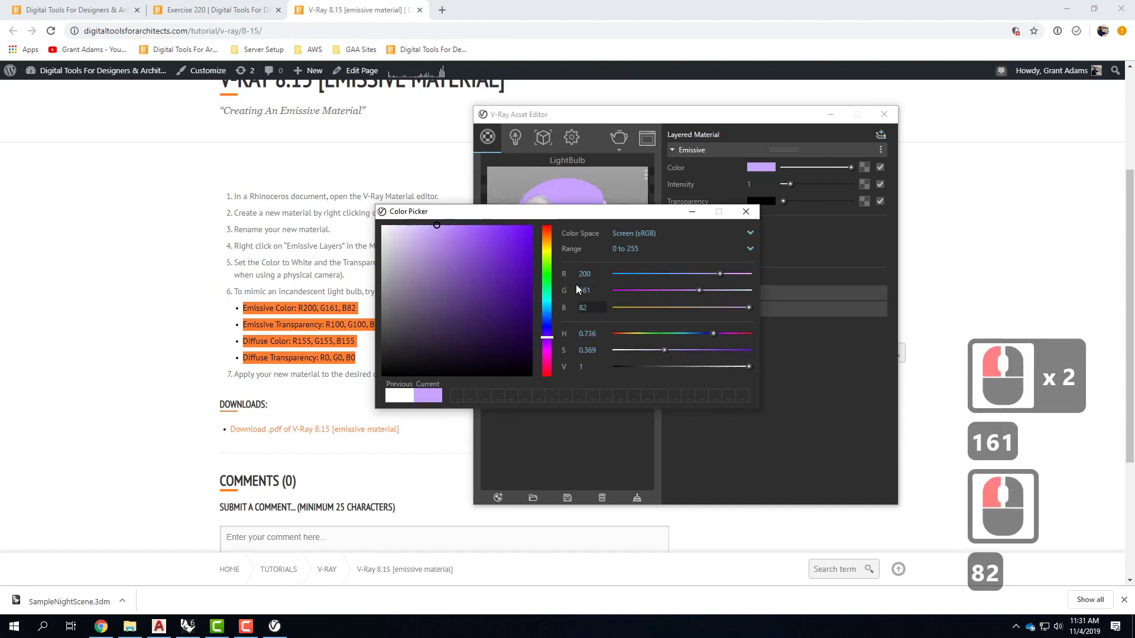
pyautogui.click(581, 290)
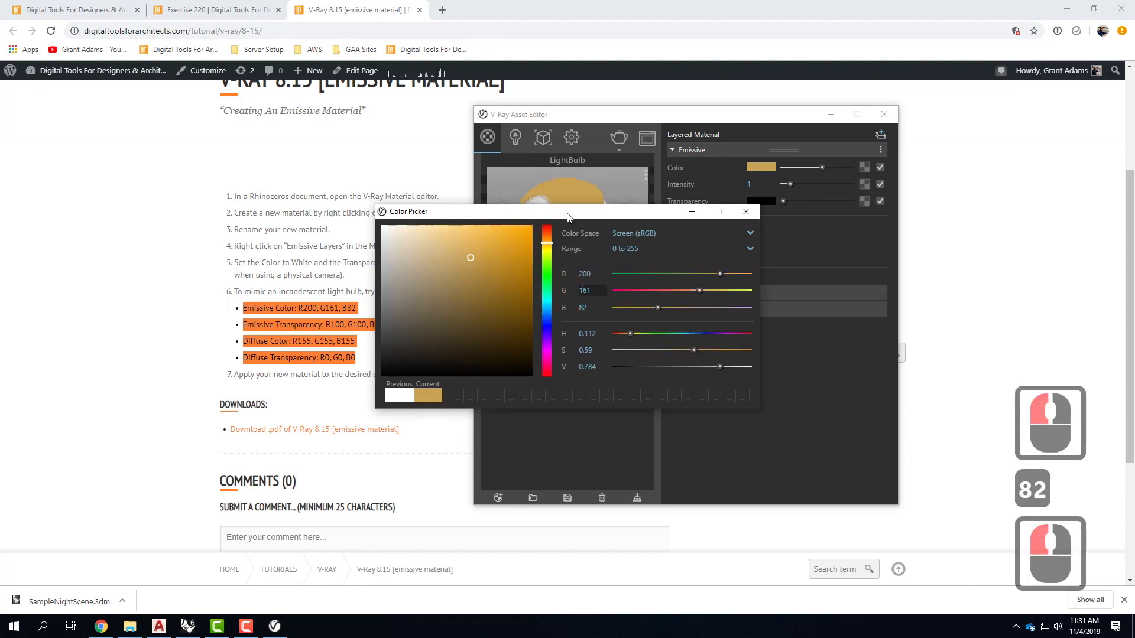
pyautogui.moveTo(567, 217); pyautogui.dragTo(823, 310)
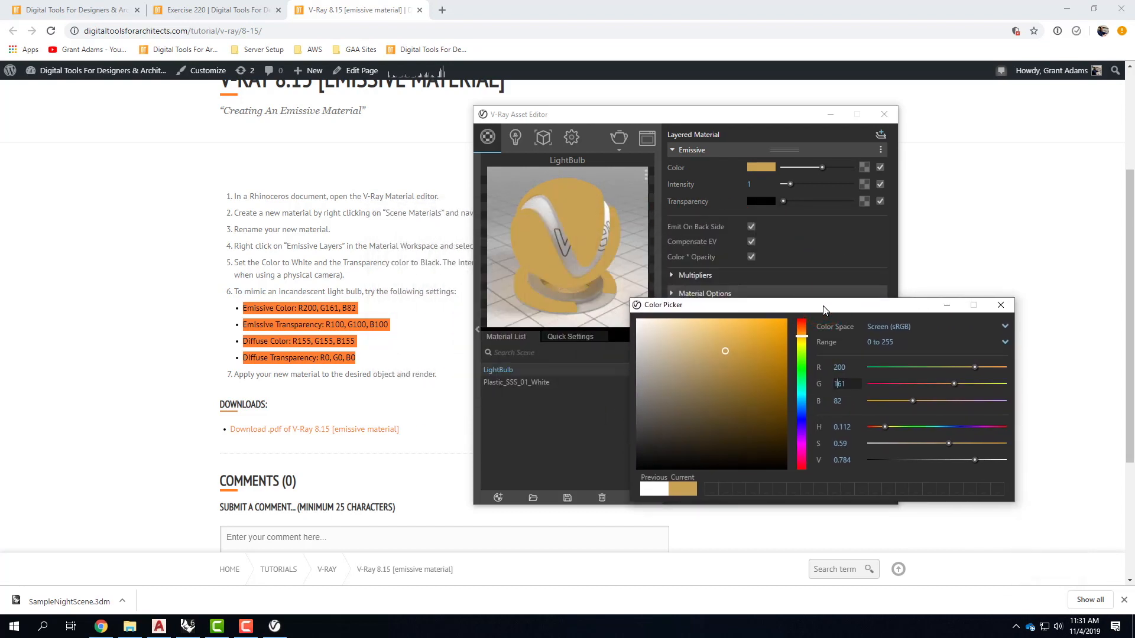
pyautogui.moveTo(823, 311); pyautogui.dragTo(678, 243)
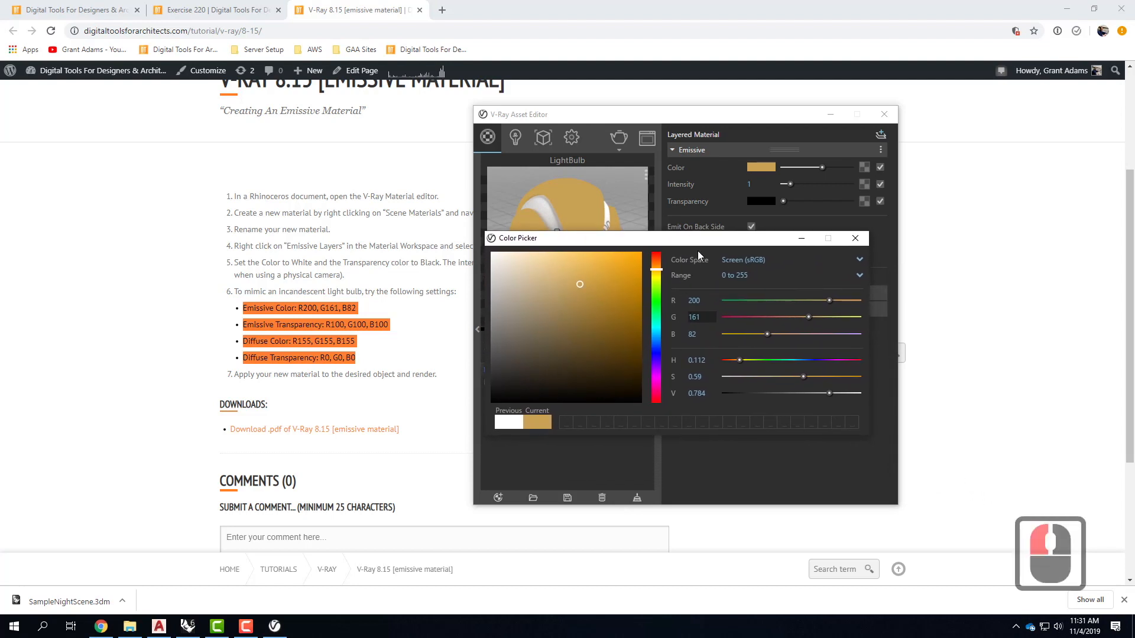
pyautogui.click(855, 239)
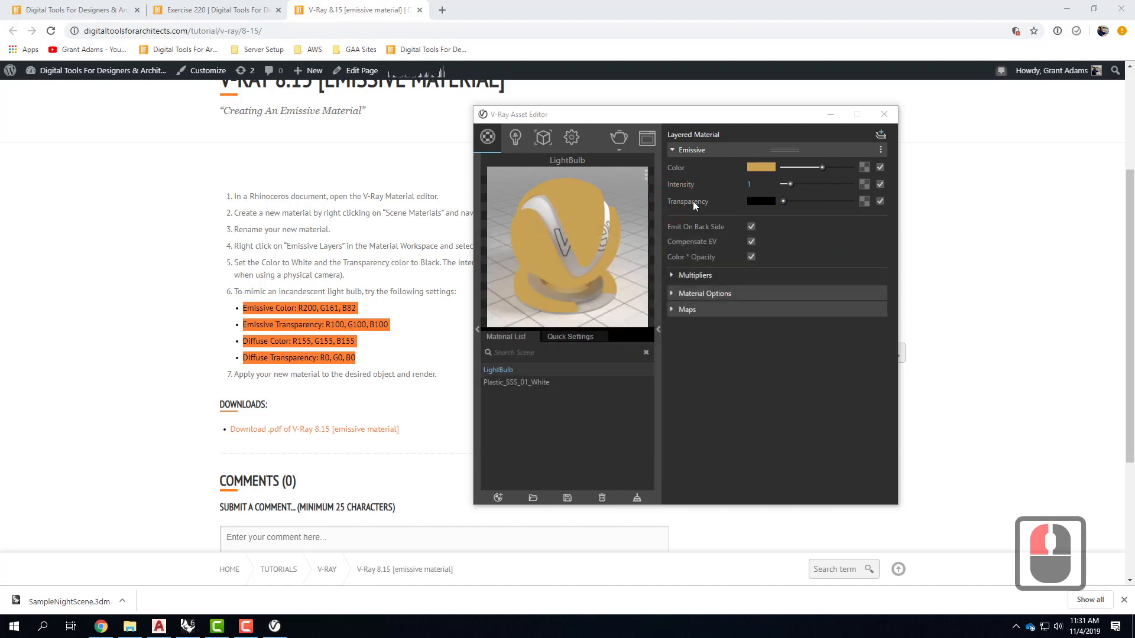
# Set the LightBulb material's emissive transparency color to R 100, G 100, B 100
pyautogui.click(761, 202)
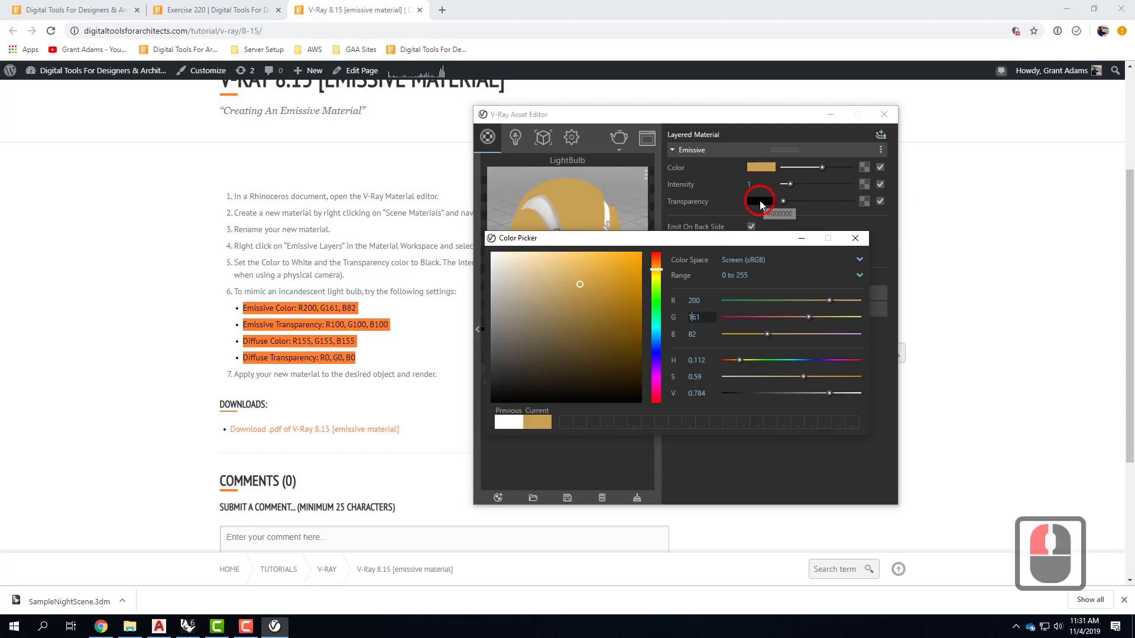
pyautogui.click(685, 300)
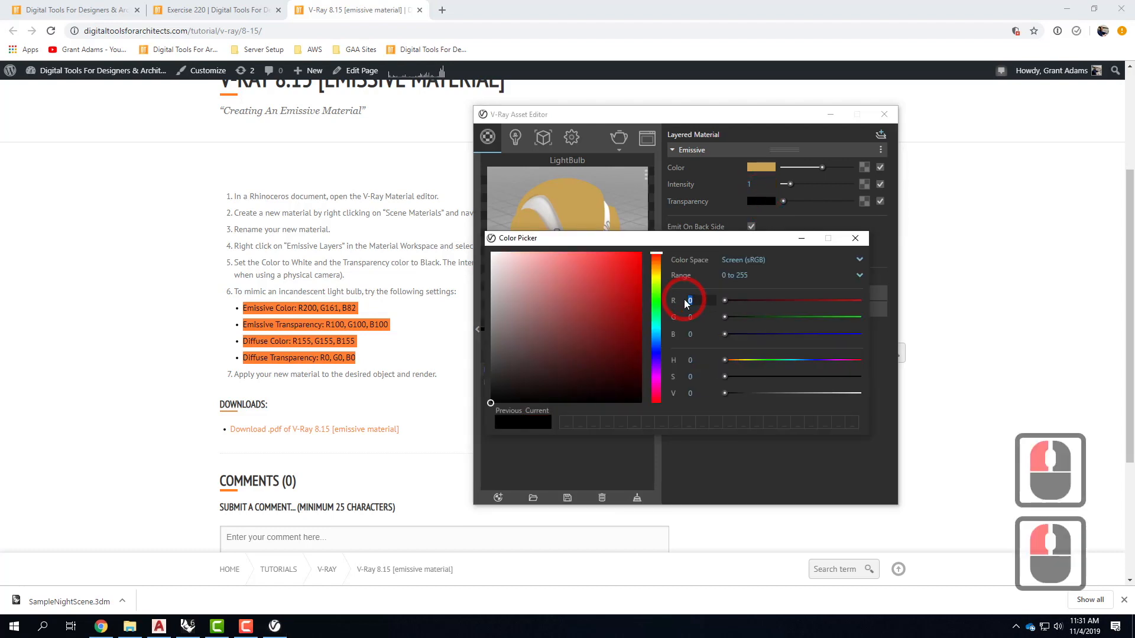
pyautogui.write('100')
pyautogui.press('Tab')
pyautogui.write('100')
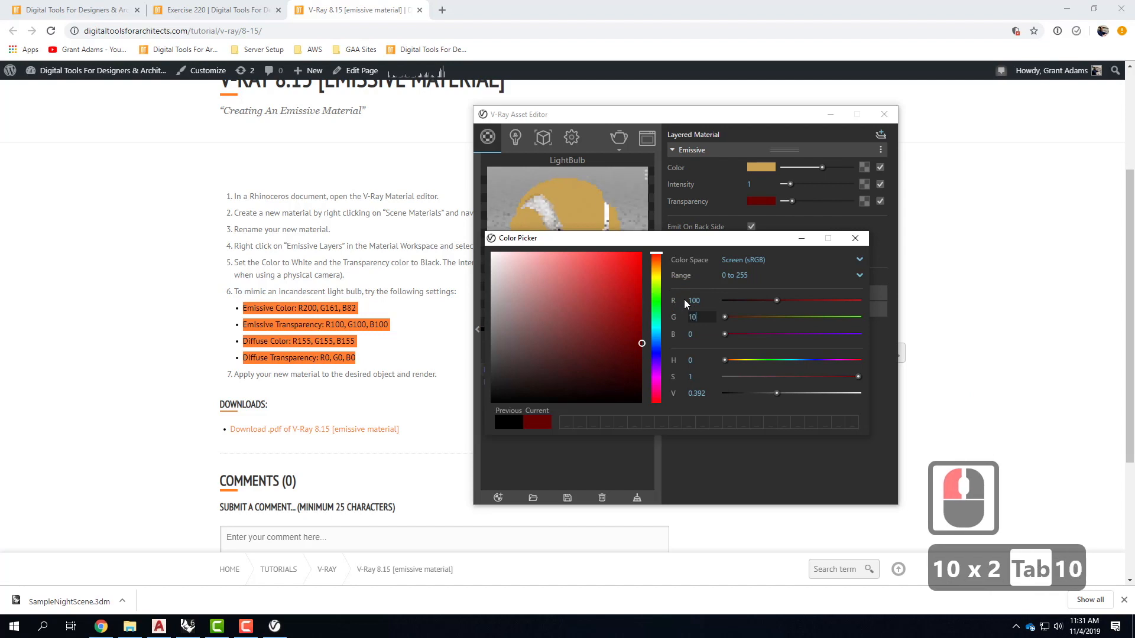
pyautogui.press('Tab')
pyautogui.write('100')
pyautogui.press('Tab')
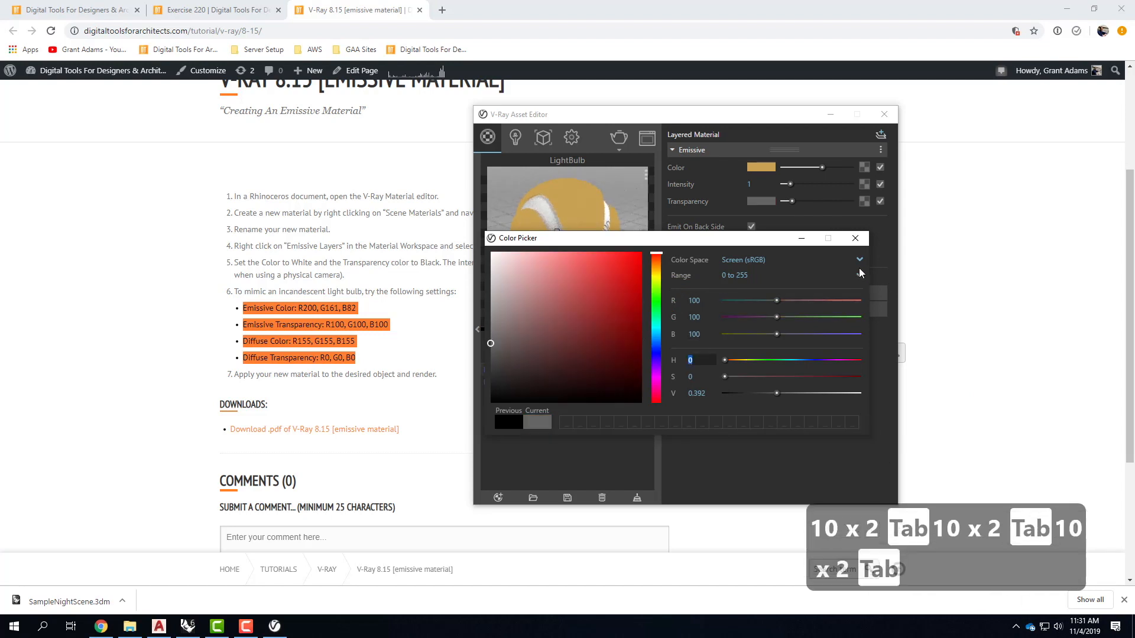
# Close the color picker and examine LightBulb's Emissive, Multipliers, Material Options and Maps sections
pyautogui.click(856, 239)
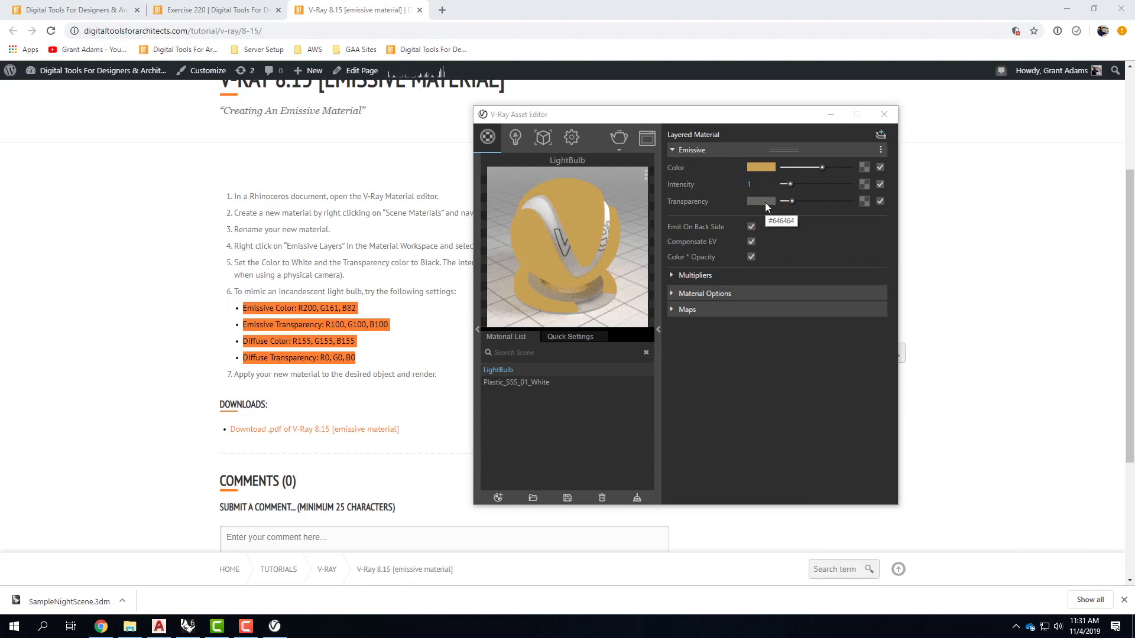
pyautogui.click(672, 150)
pyautogui.click(672, 168)
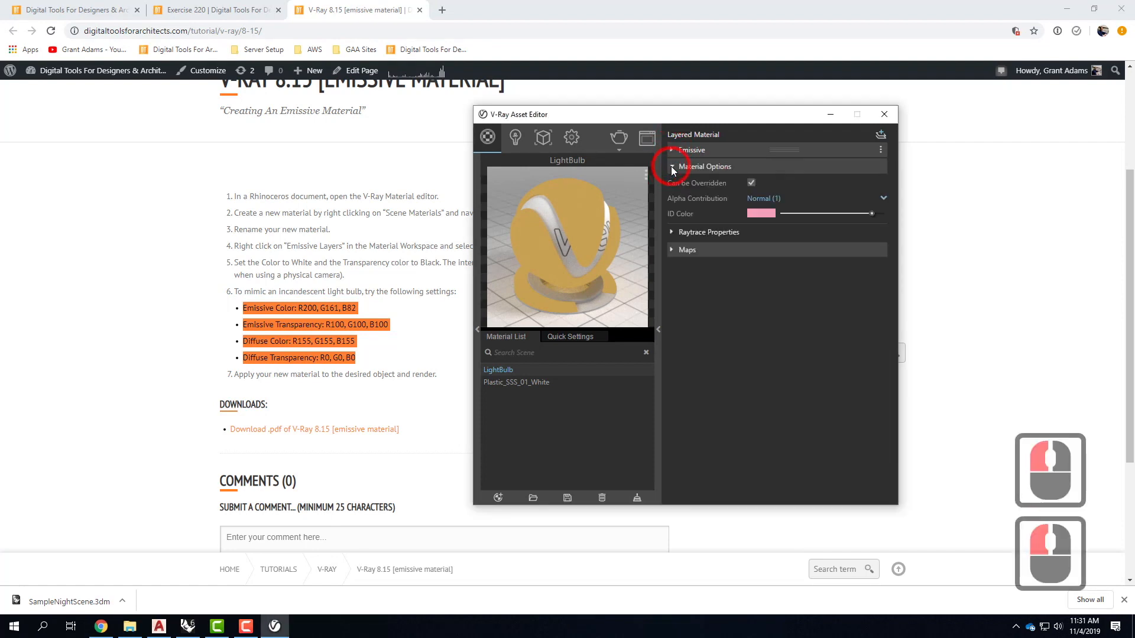
pyautogui.click(671, 167)
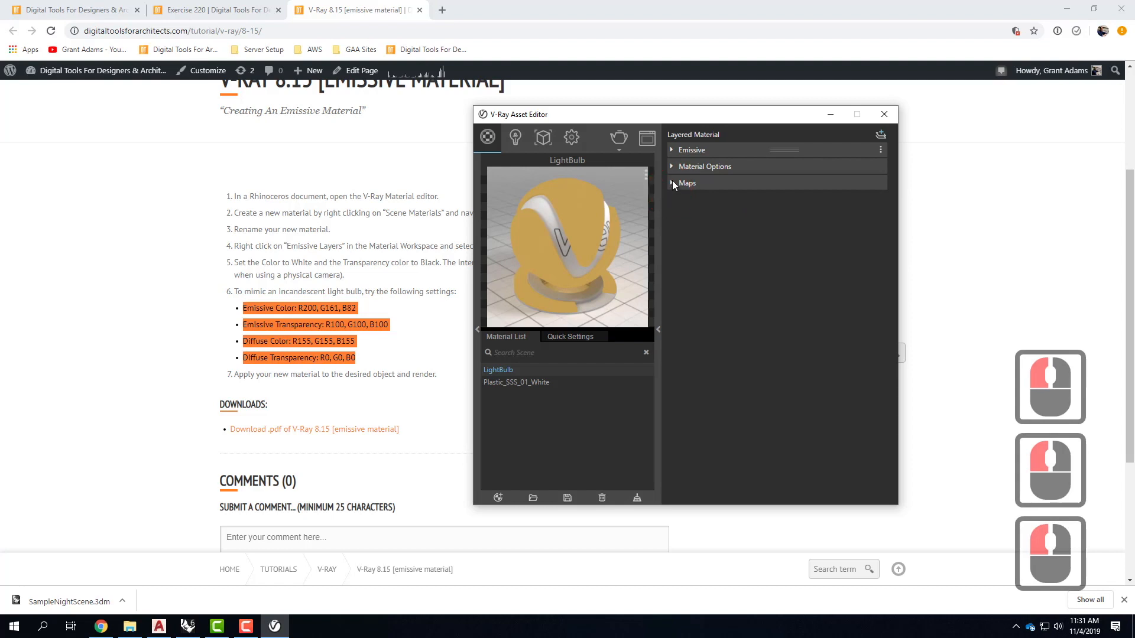
pyautogui.click(673, 184)
pyautogui.click(672, 184)
pyautogui.click(685, 152)
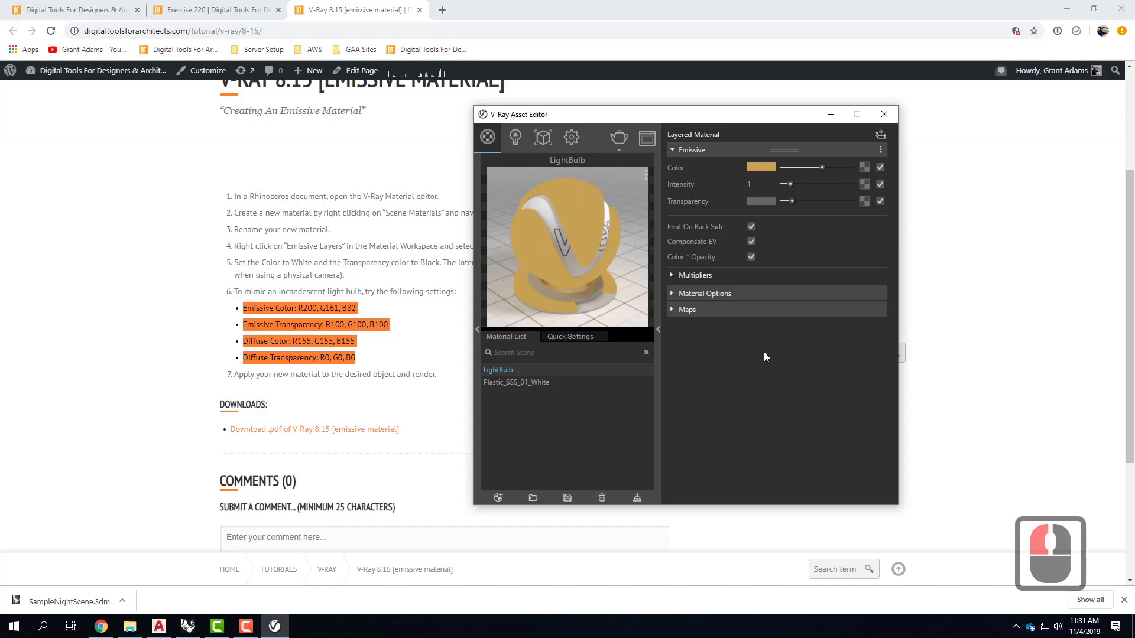
pyautogui.click(672, 274)
pyautogui.click(674, 293)
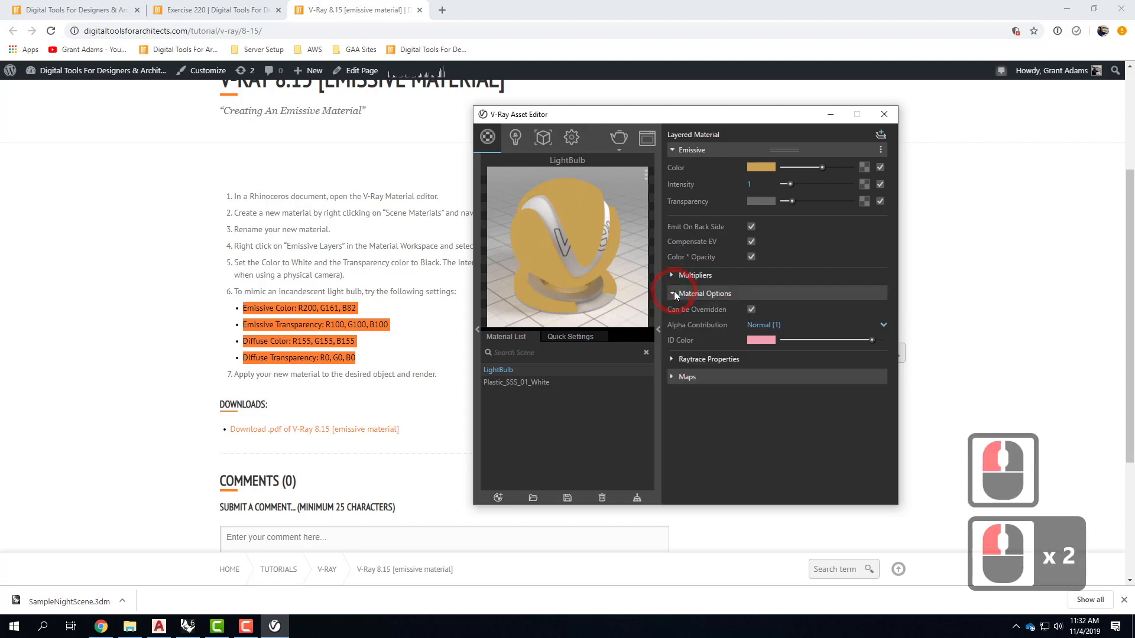
pyautogui.click(674, 293)
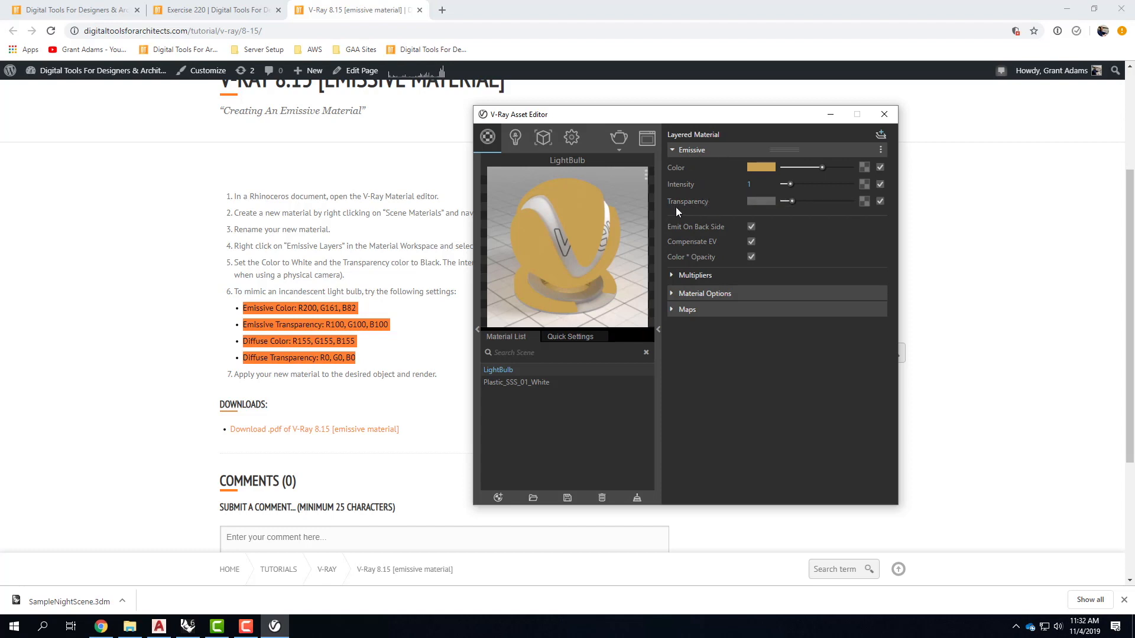
# Set the LightBulb material's emissive intensity to 10 for a preview and raise it to 100
pyautogui.click(746, 185)
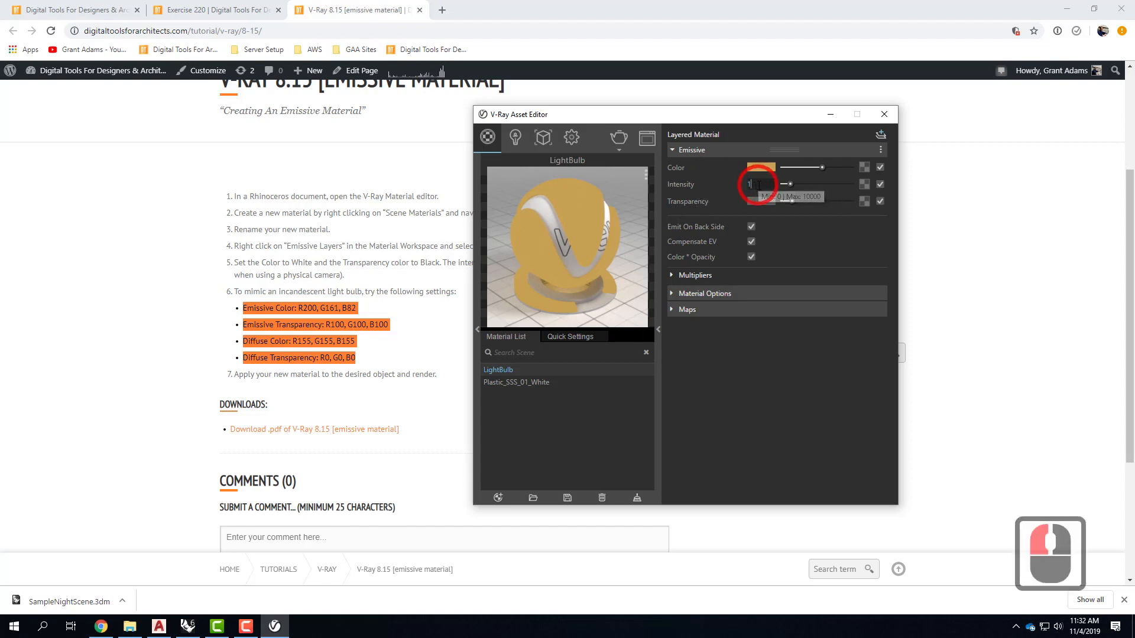
pyautogui.click(744, 188)
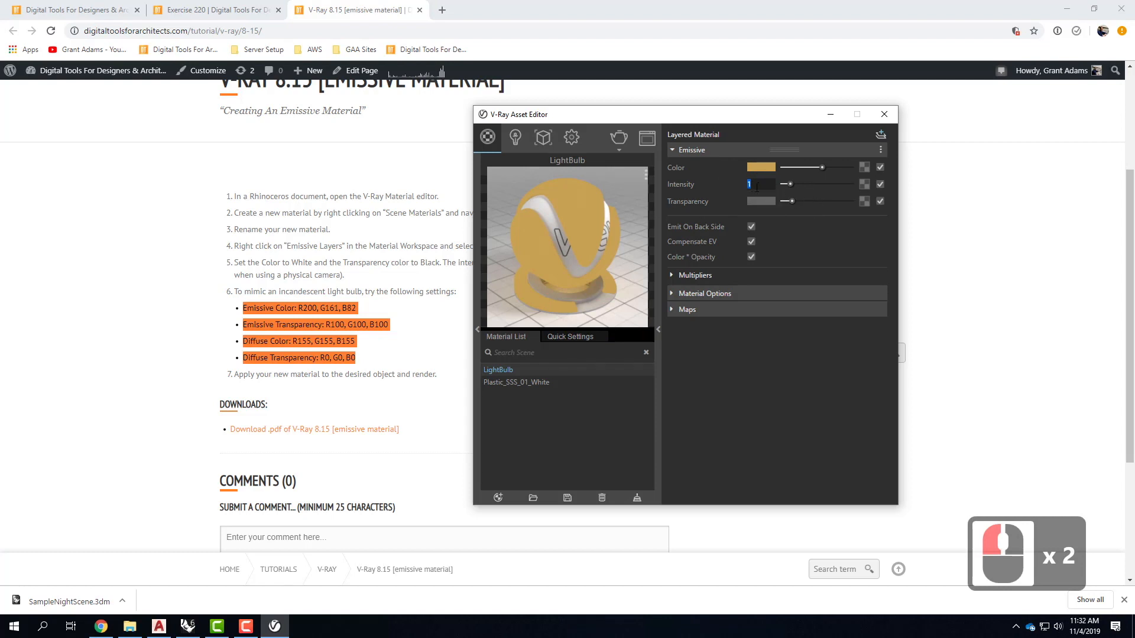
pyautogui.write('10')
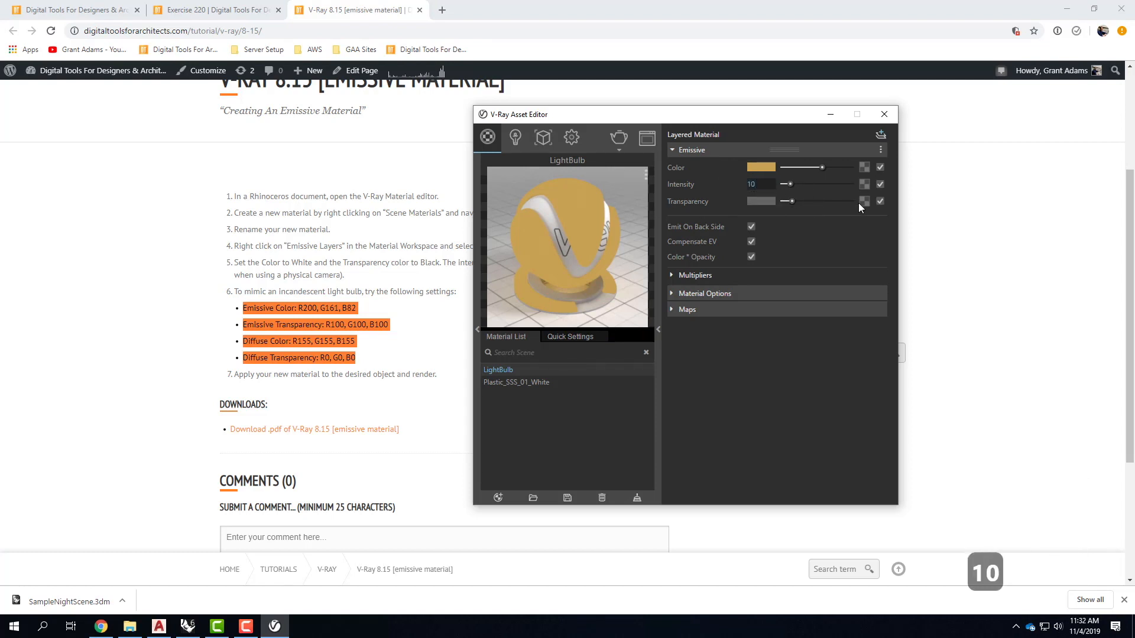
pyautogui.press('Tab')
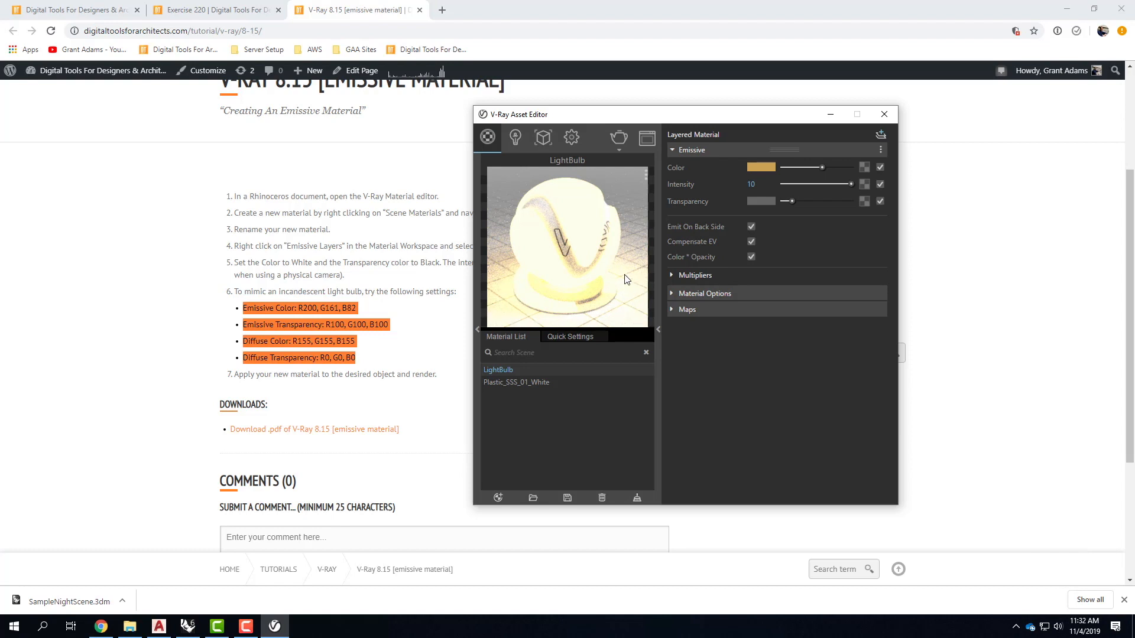
pyautogui.click(790, 186)
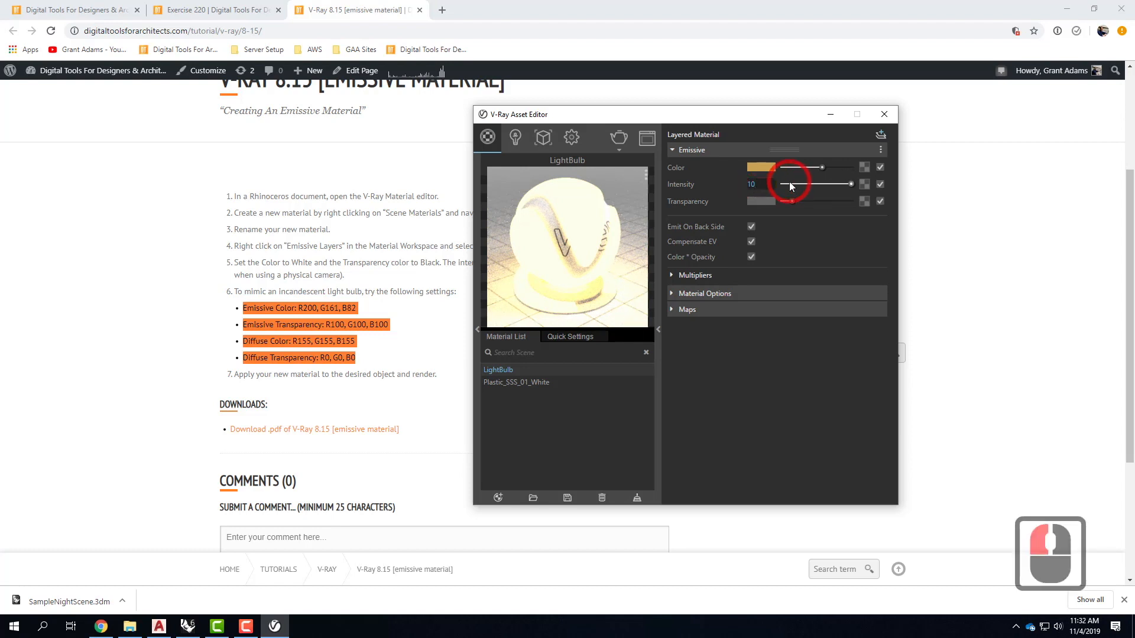
pyautogui.write('0')
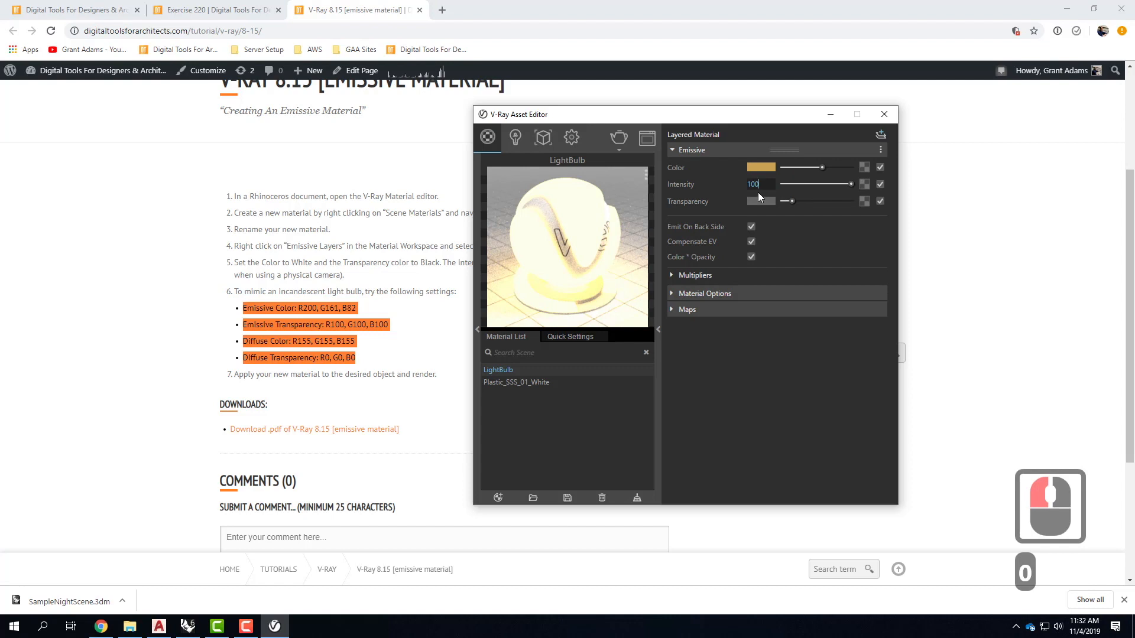
pyautogui.press('Tab')
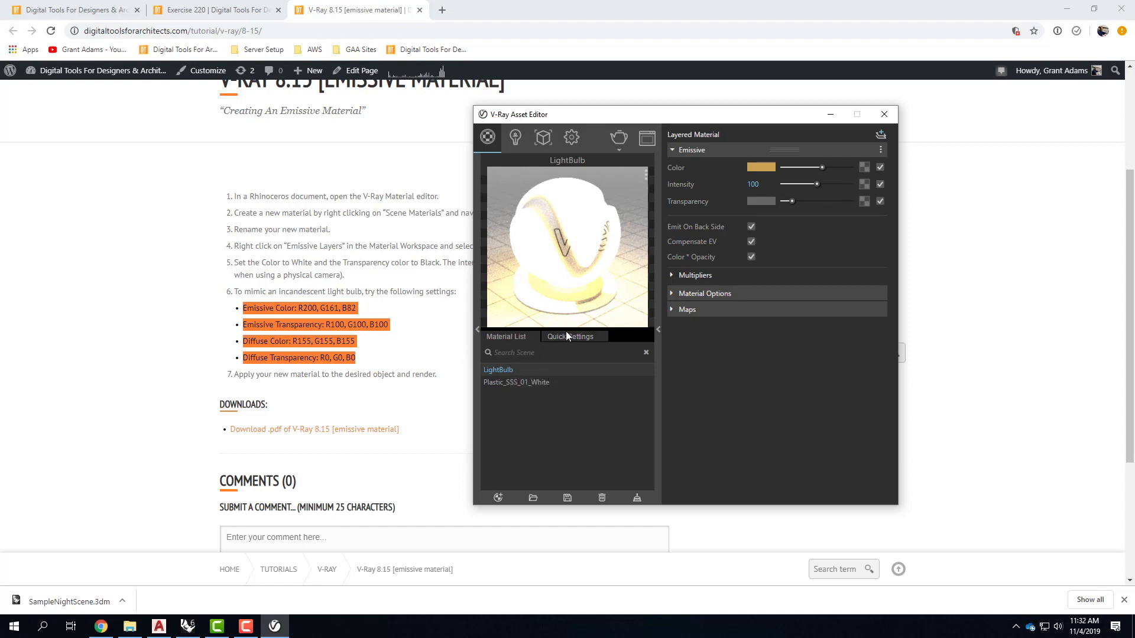
# Apply the LightBulb material to the C6Lens layer and close the V-Ray Asset Editor
pyautogui.rightClick(498, 367)
pyautogui.moveTo(532, 402)
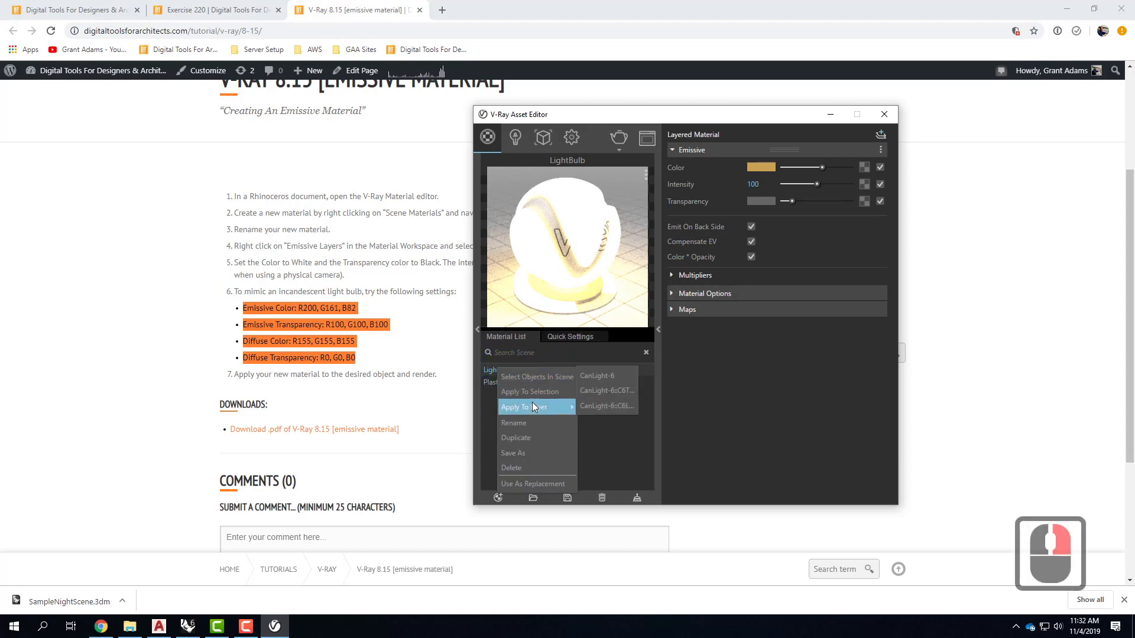
pyautogui.click(604, 408)
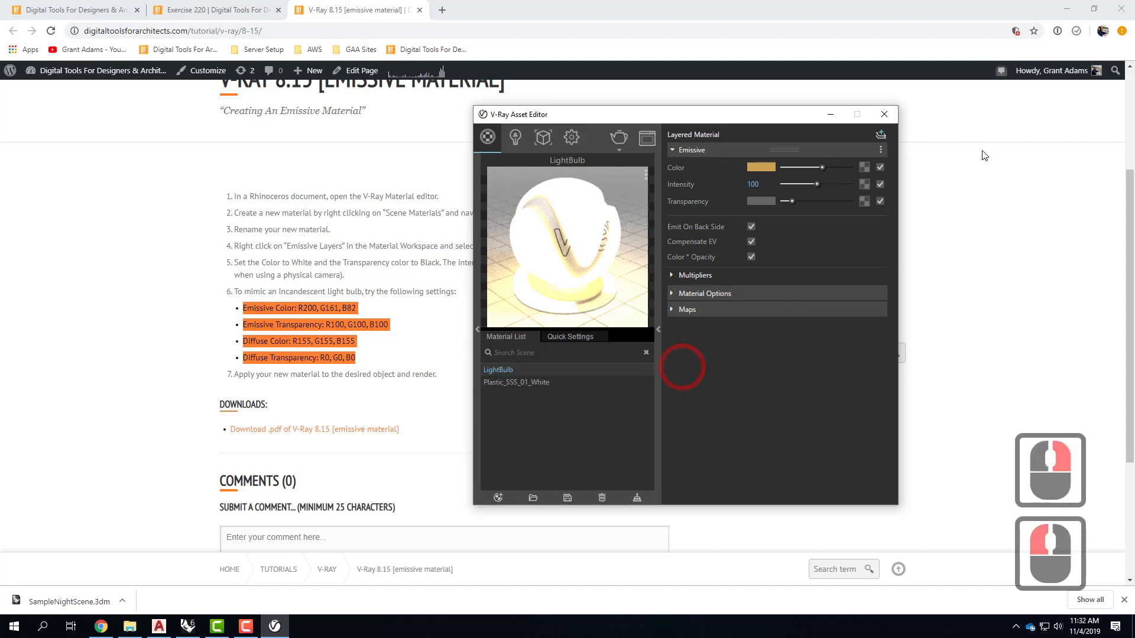
pyautogui.click(884, 114)
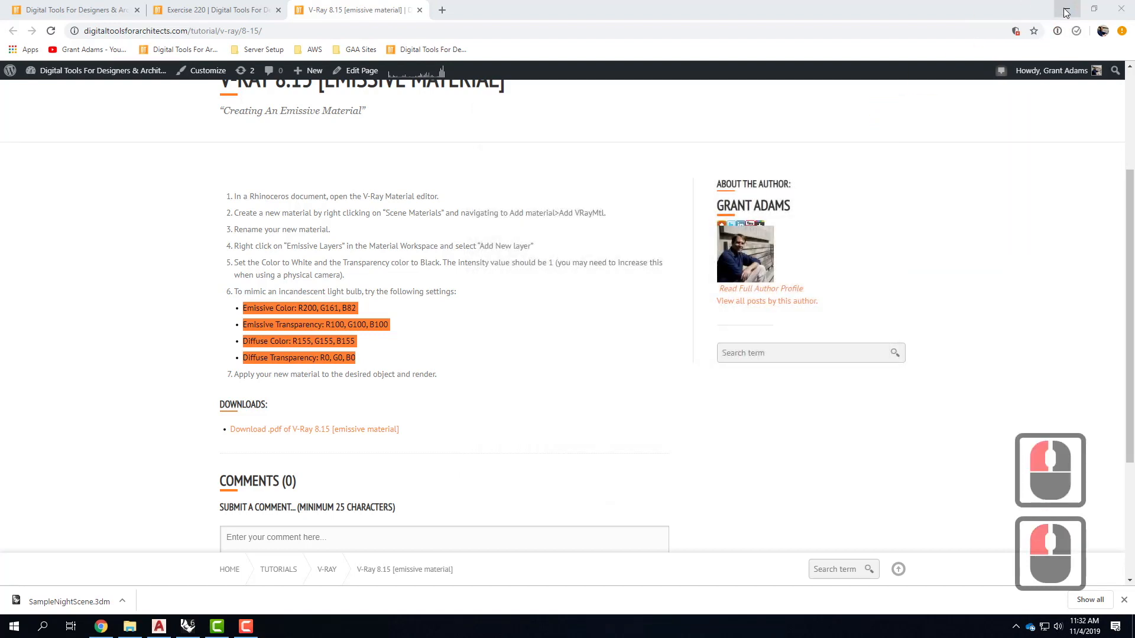
# Return to Rhino, render the can light from below in the Perspective view, and close the V-Ray frame buffer
pyautogui.click(1066, 12)
pyautogui.scroll(-1, 197, 272)
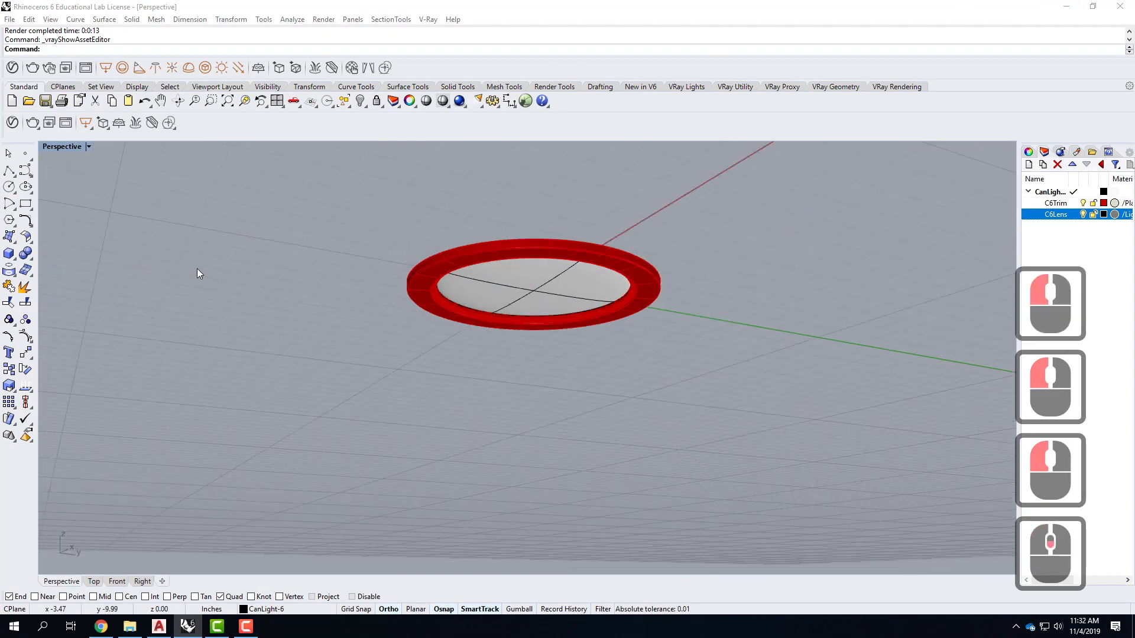
pyautogui.scroll(2, 537, 253)
pyautogui.click(458, 103)
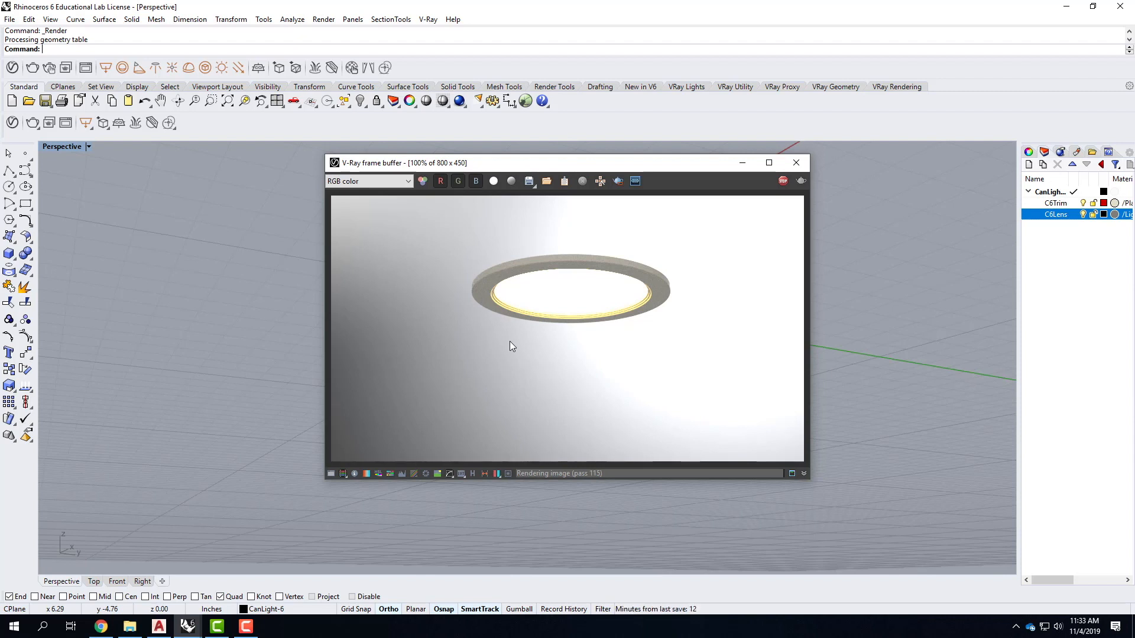
pyautogui.click(797, 162)
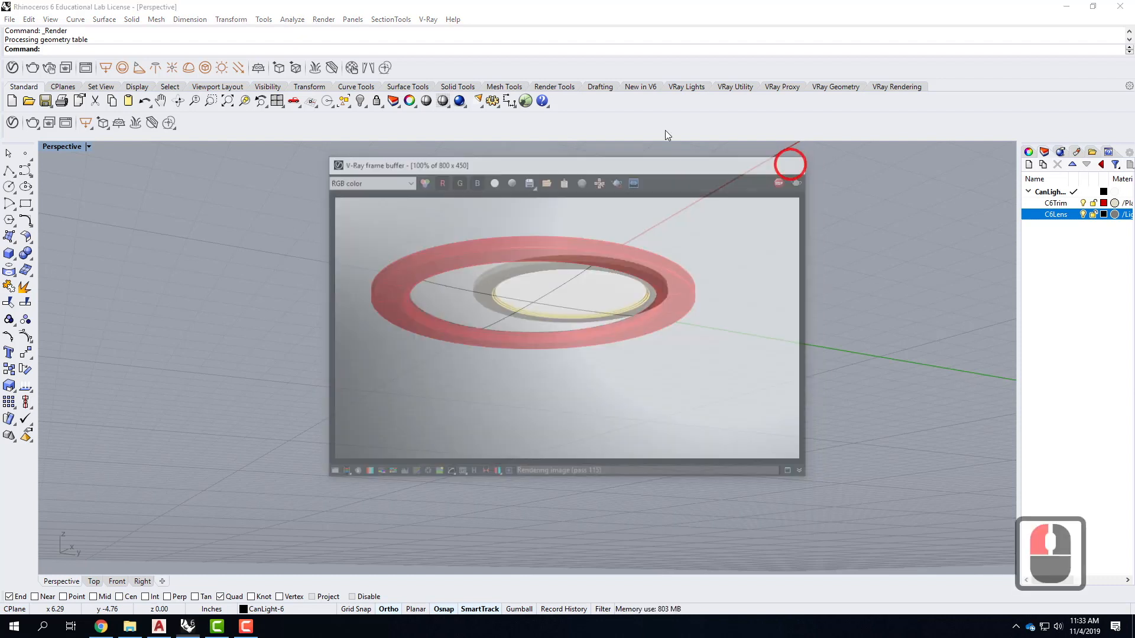
# Start saving the model and browse to OneDrive's Live Demonstrations, Live - A136 Exercises, Ex220 - Introduction to Lighting folder
pyautogui.click(9, 20)
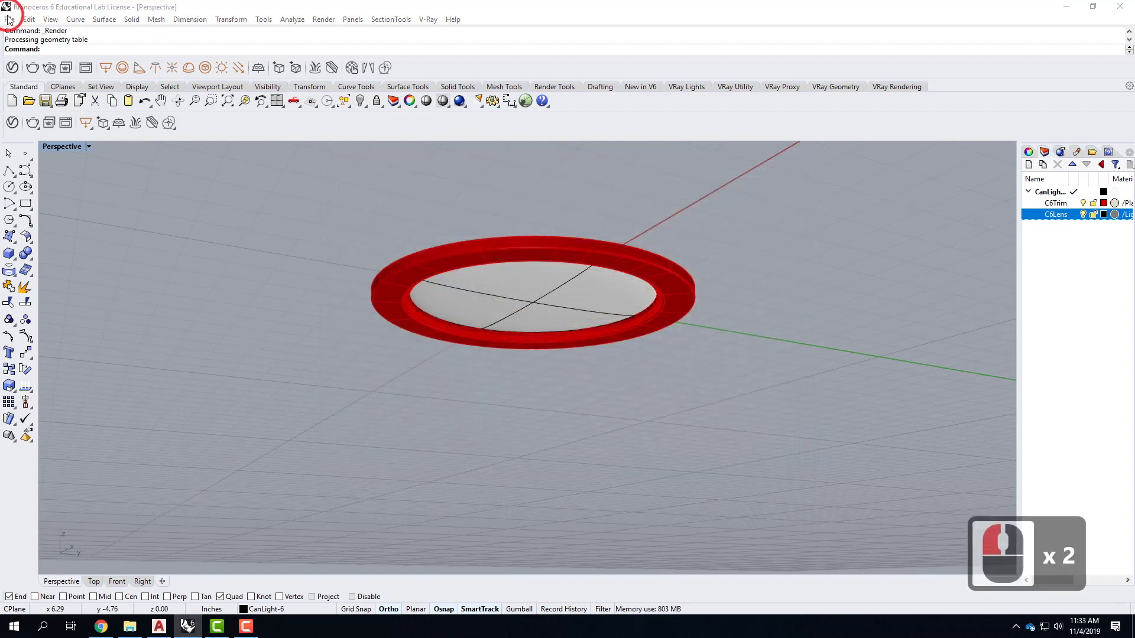
pyautogui.click(77, 6)
pyautogui.click(42, 73)
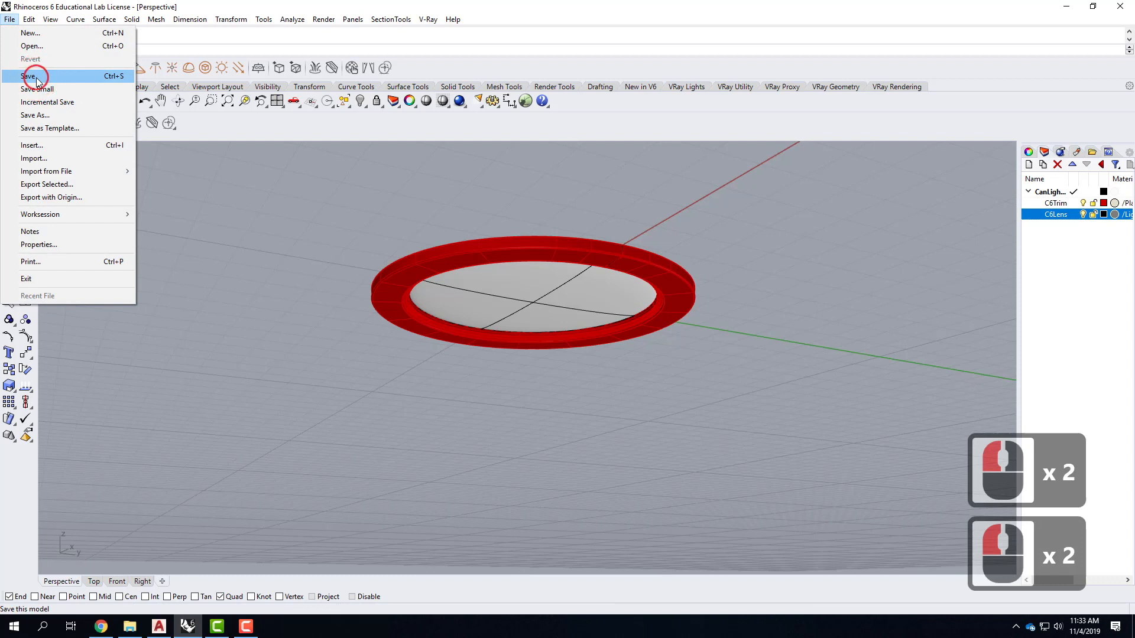
pyautogui.click(593, 235)
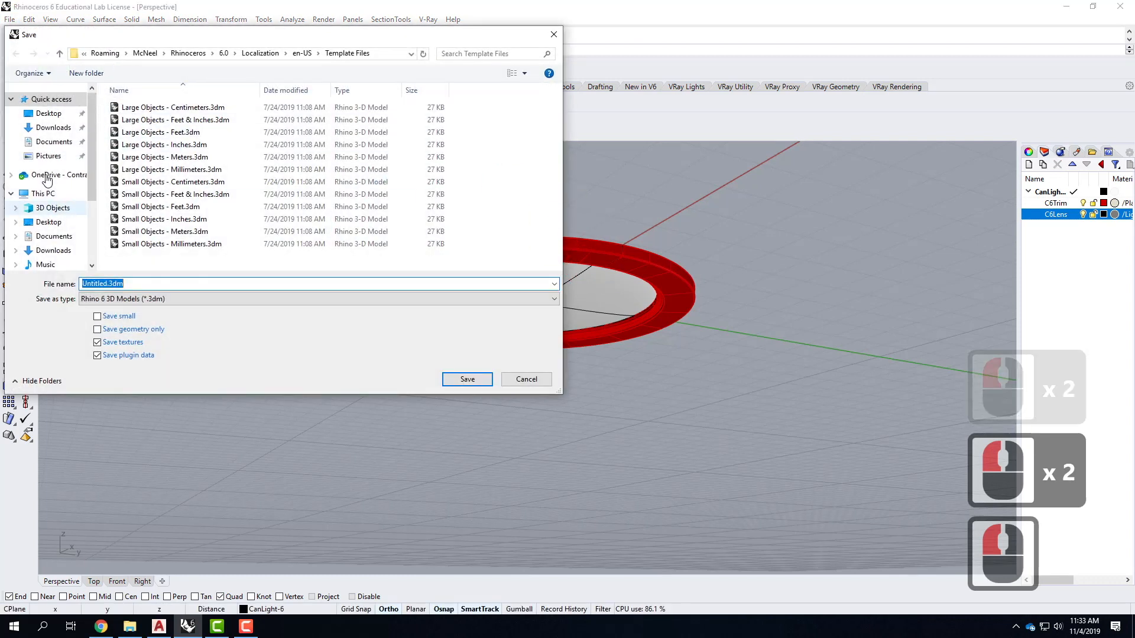
pyautogui.click(57, 169)
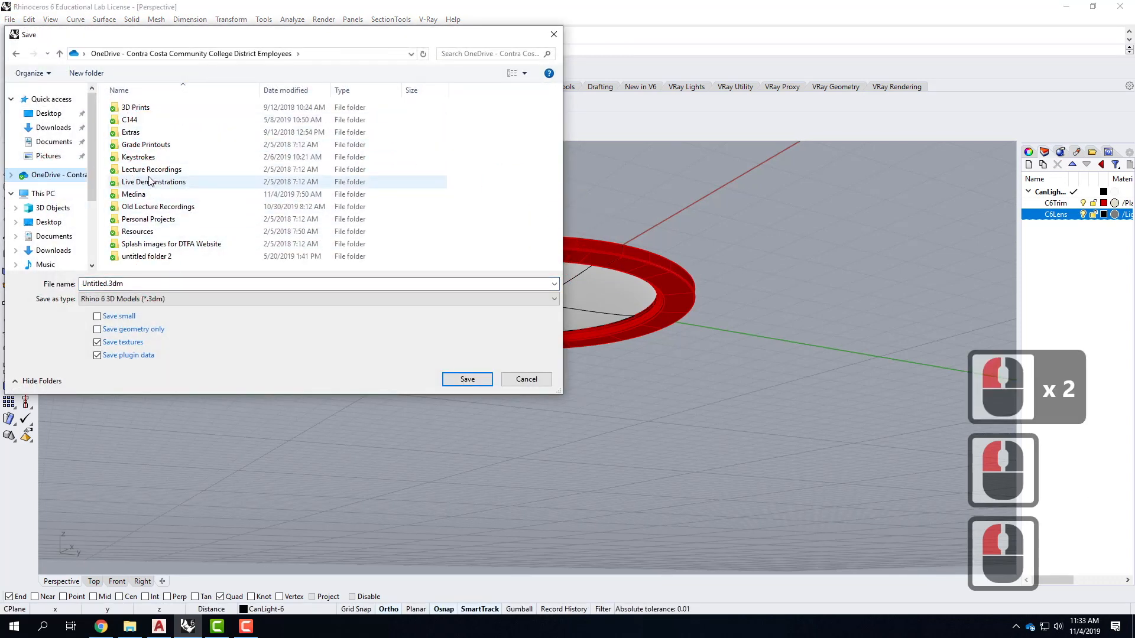
pyautogui.doubleClick(152, 182)
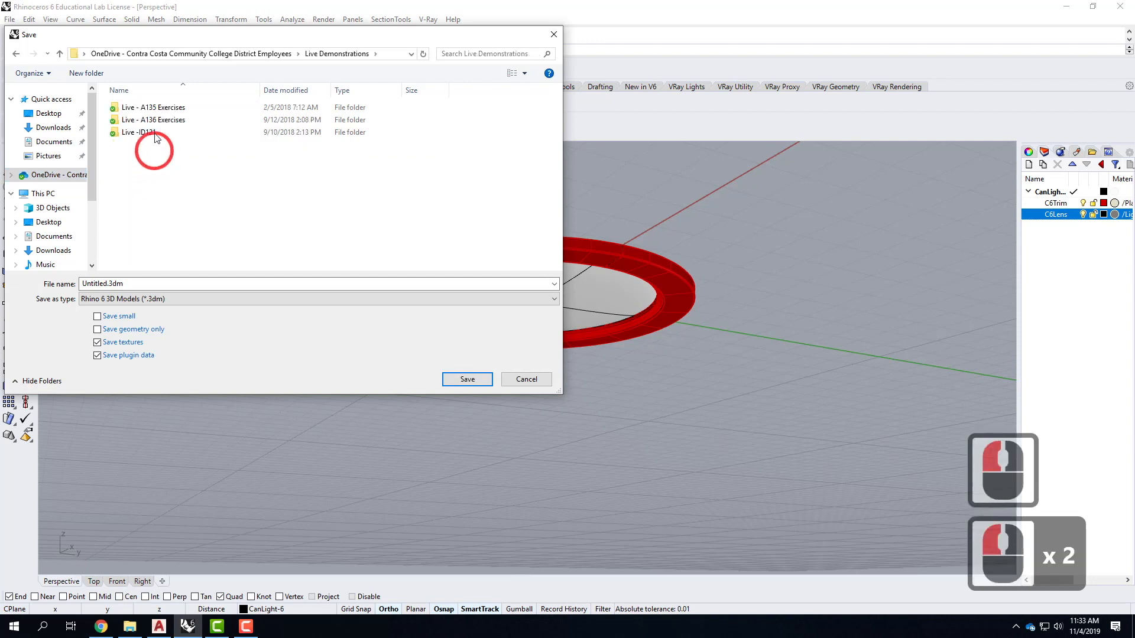
pyautogui.click(151, 121)
pyautogui.doubleClick(151, 121)
pyautogui.scroll(-3, 290, 249)
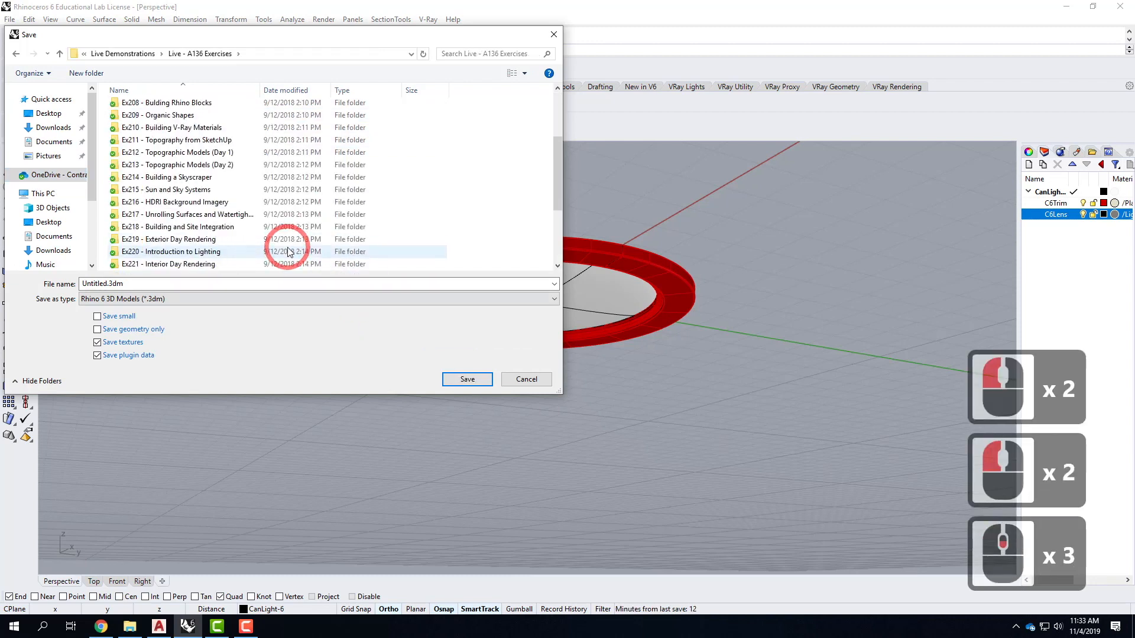
pyautogui.doubleClick(198, 252)
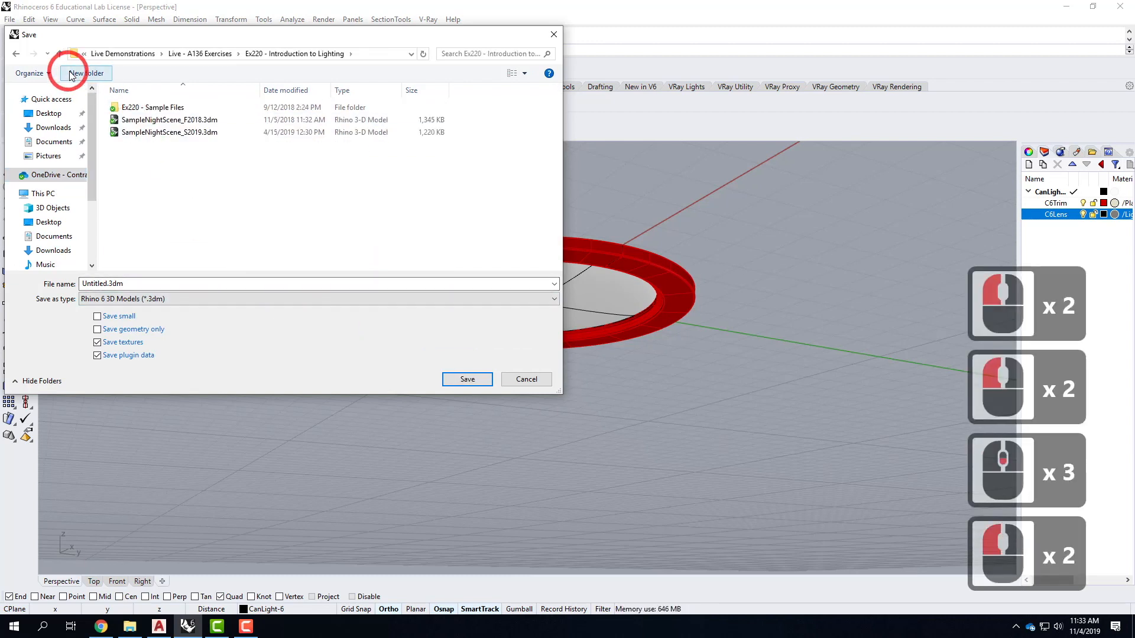
# Create a folder named F2019 inside Ex220 - Introduction to Lighting and open it
pyautogui.click(98, 75)
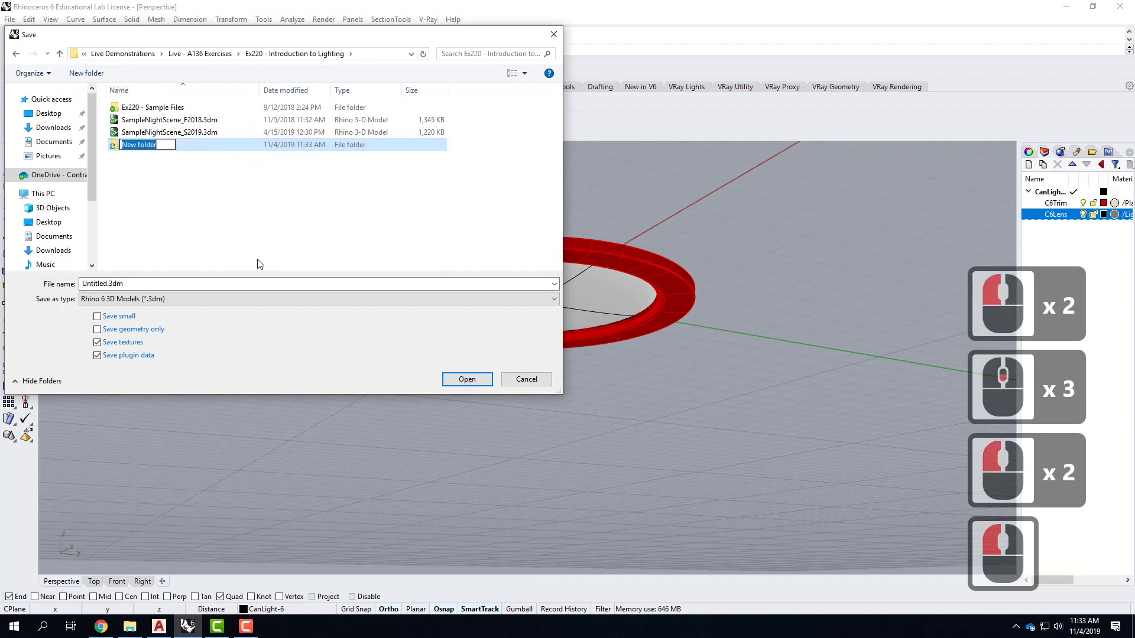
pyautogui.write('F219')
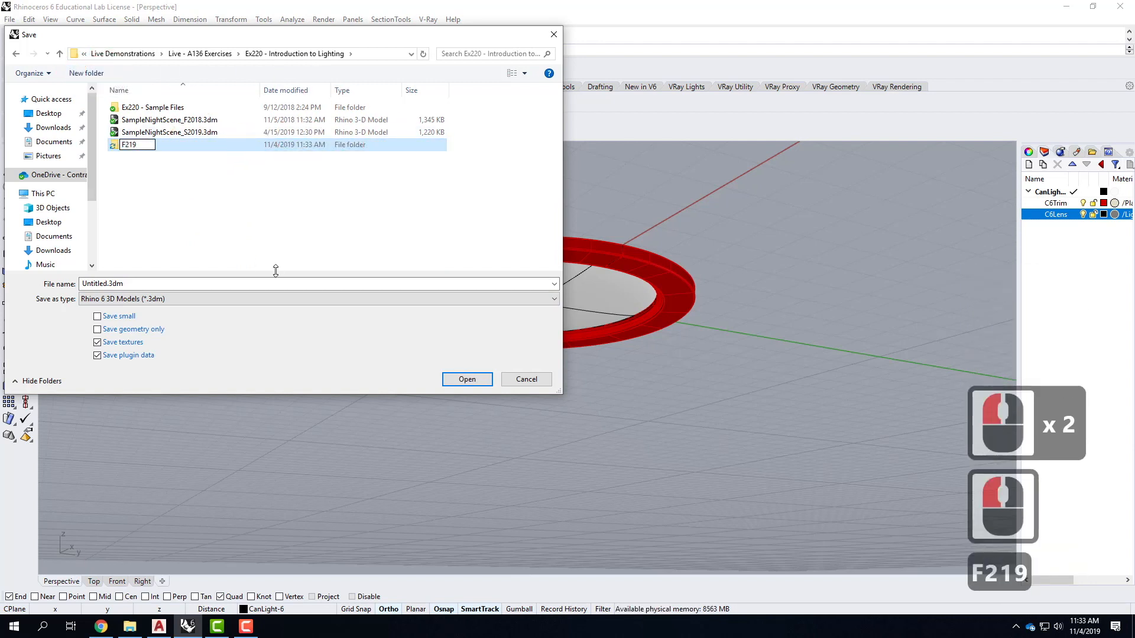
pyautogui.press('BackSpace')
pyautogui.press('BackSpace')
pyautogui.write('019')
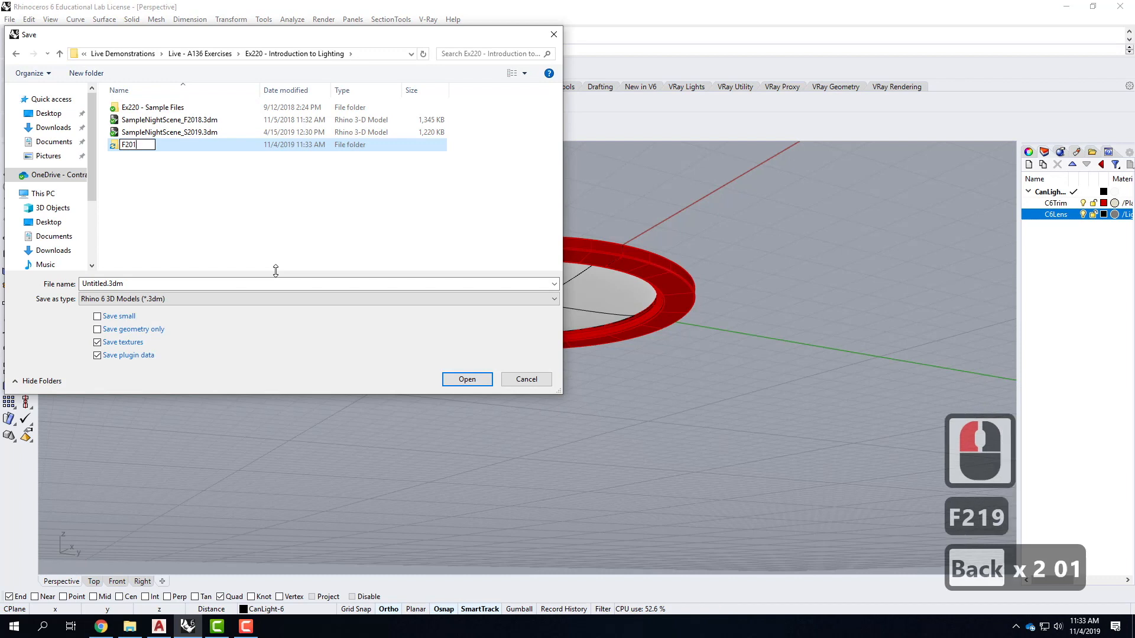
pyautogui.press('Return')
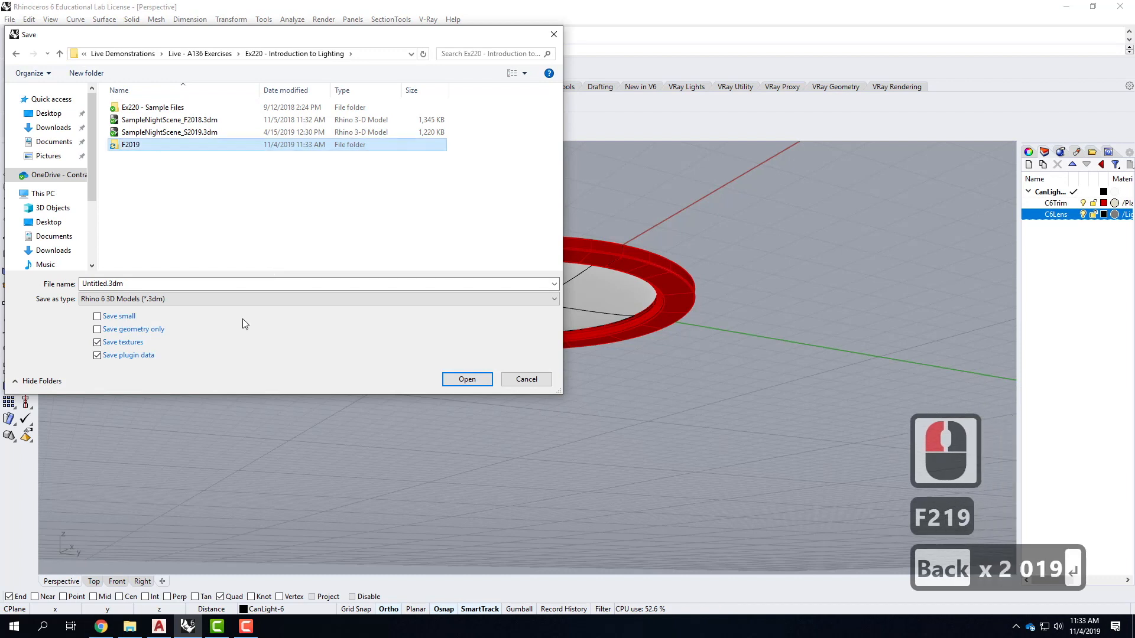
pyautogui.doubleClick(165, 147)
# Save the model as CanLight6.3dm in the F2019 folder
pyautogui.doubleClick(104, 284)
pyautogui.doubleClick(107, 284)
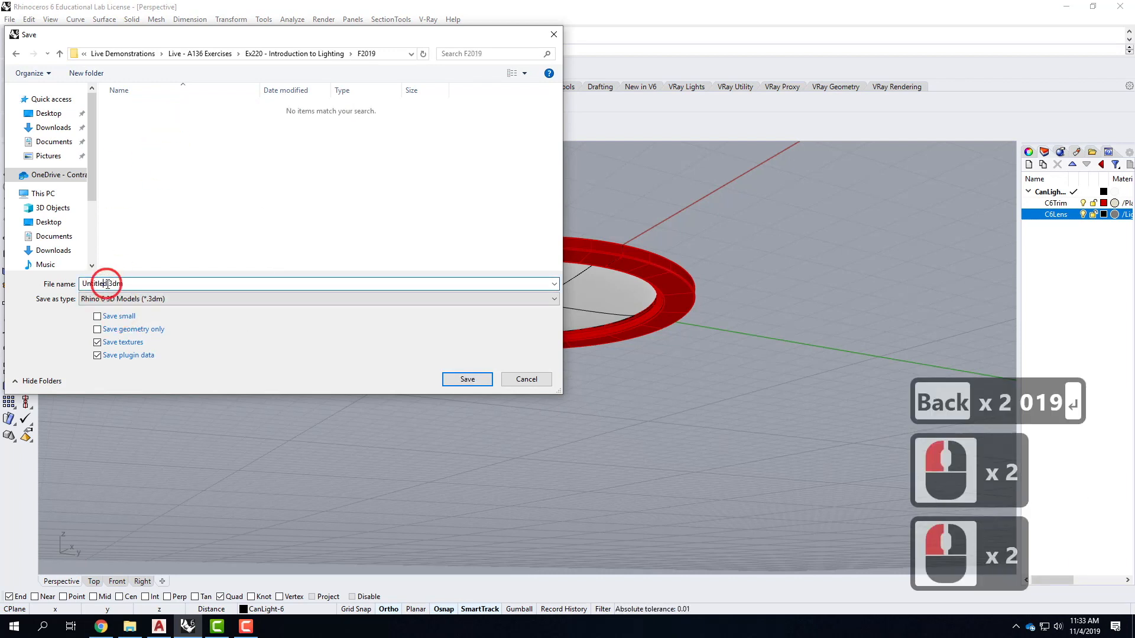
pyautogui.tripleClick(52, 282)
pyautogui.write('CanLig')
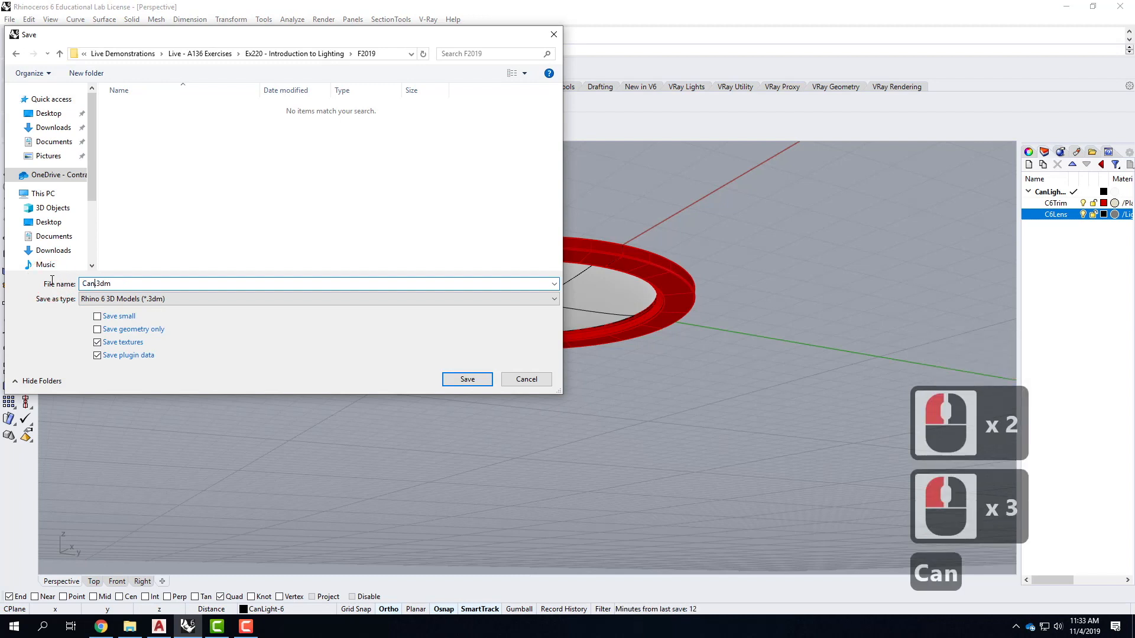
pyautogui.write('ht6')
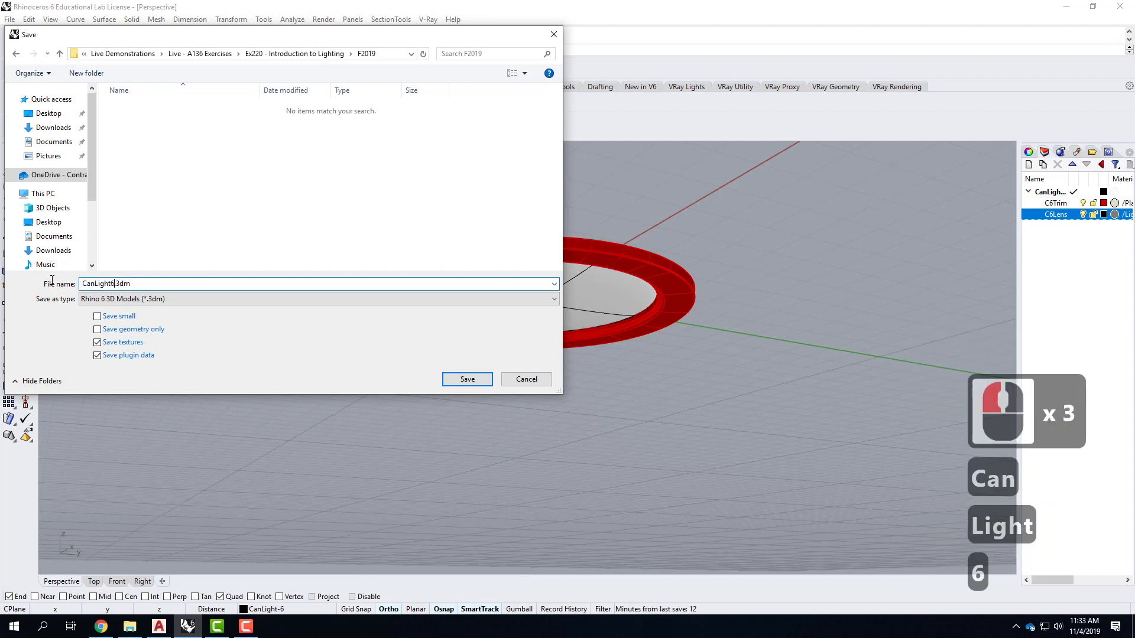
pyautogui.click(470, 380)
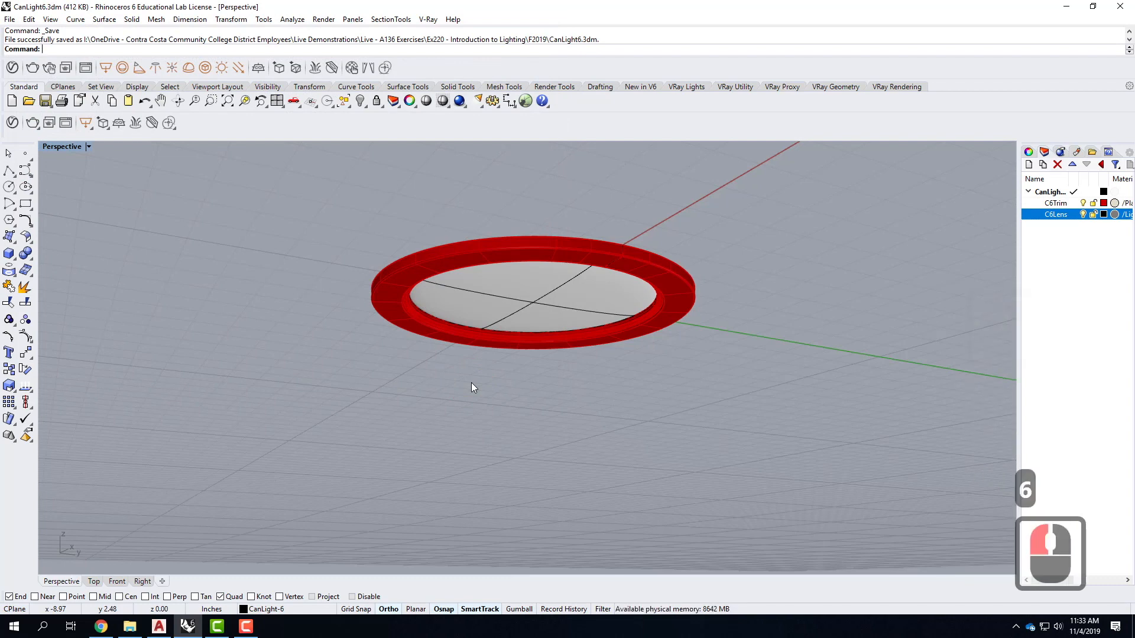
# Switch to Chrome, go to the Exercise 220 page, open the downloaded SampleNightScene.3dm in Rhino and dismiss the V-Ray material warnings
pyautogui.click(107, 629)
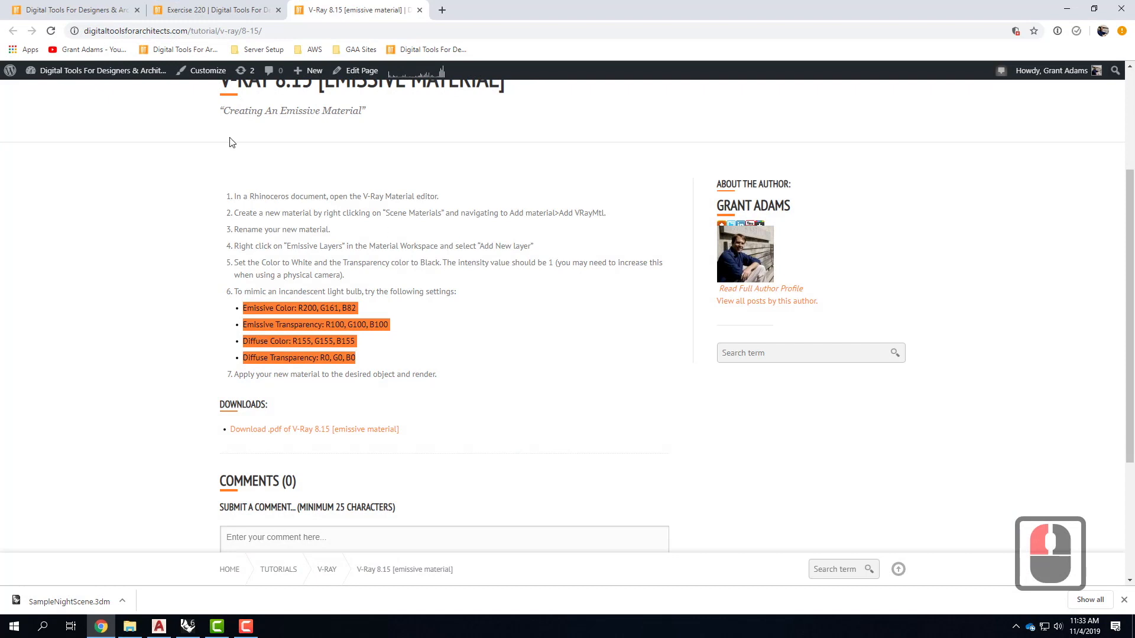
pyautogui.click(227, 5)
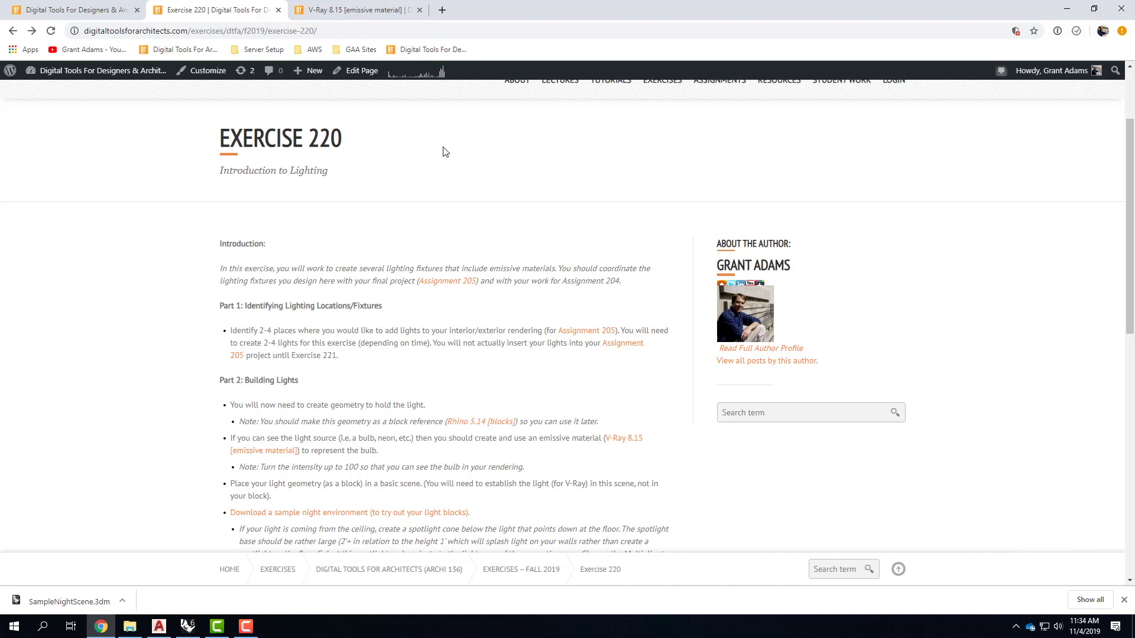
pyautogui.scroll(-2, 445, 152)
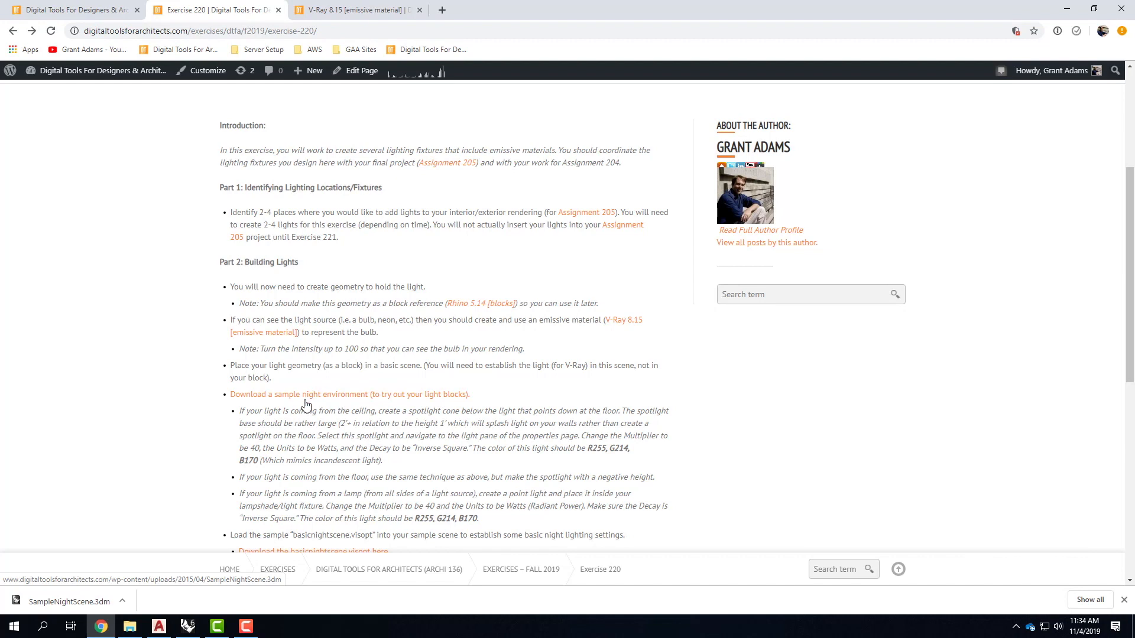
pyautogui.click(83, 605)
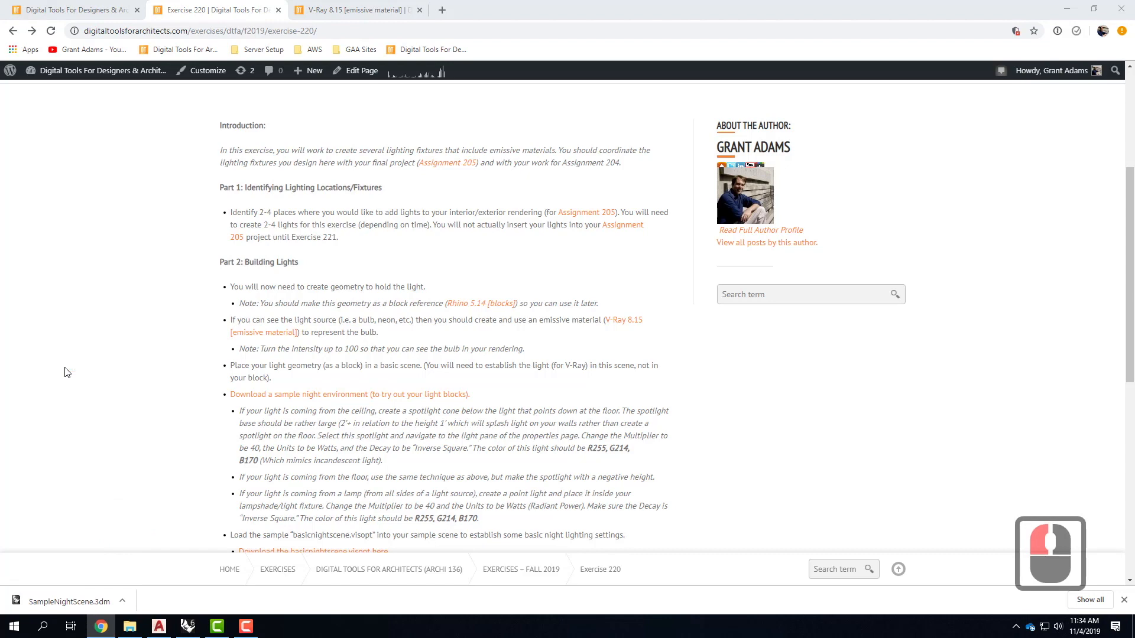
pyautogui.click(933, 481)
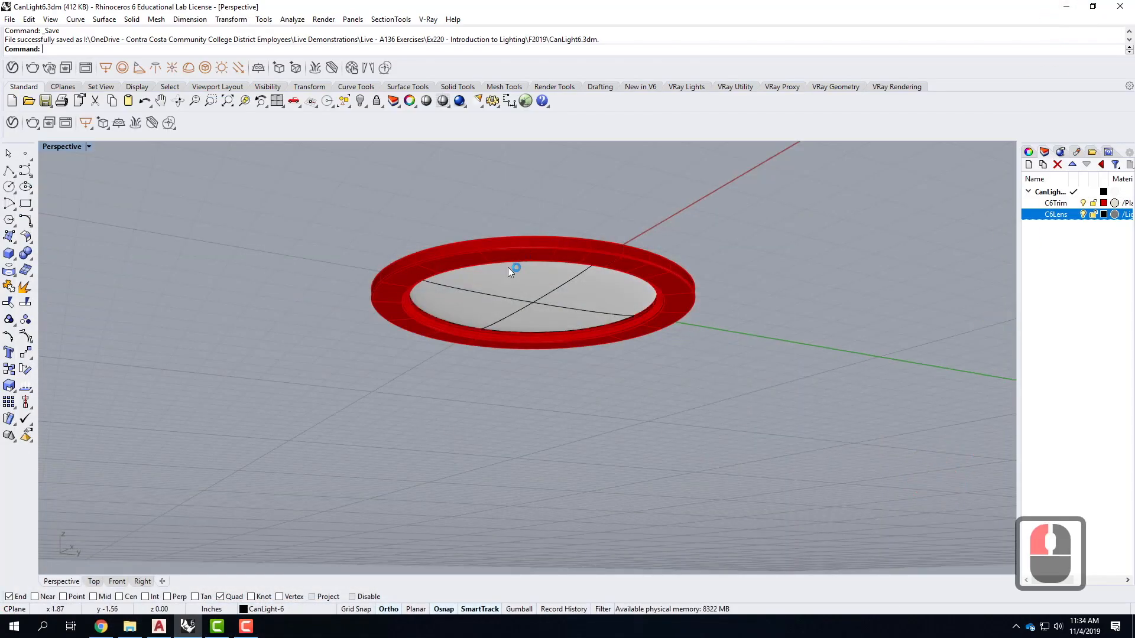
pyautogui.click(1066, 8)
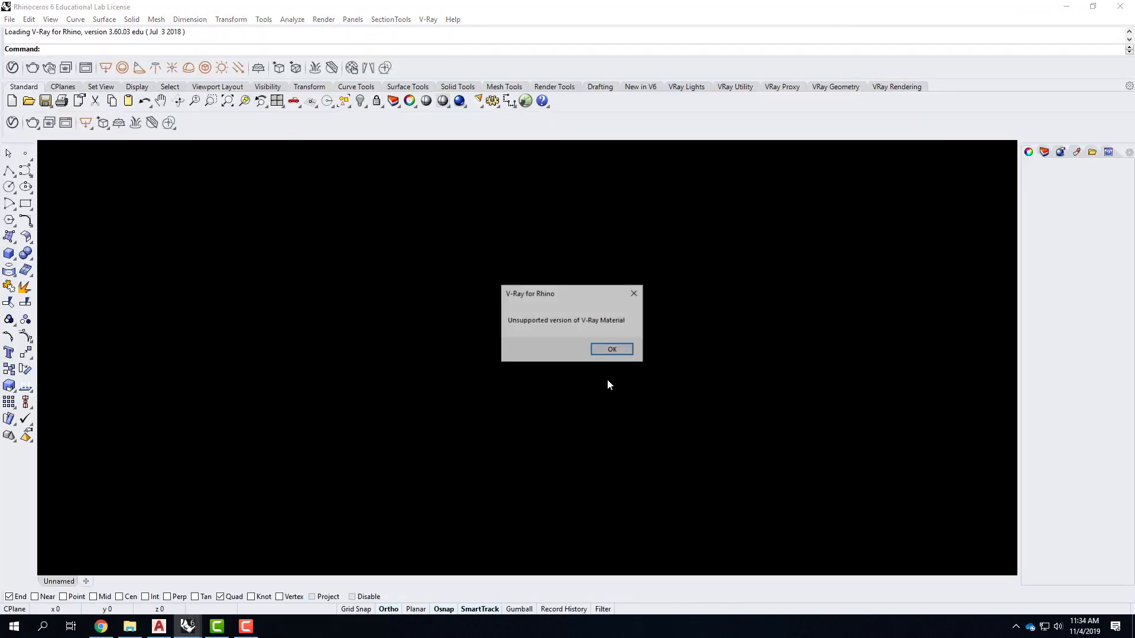
pyautogui.click(613, 350)
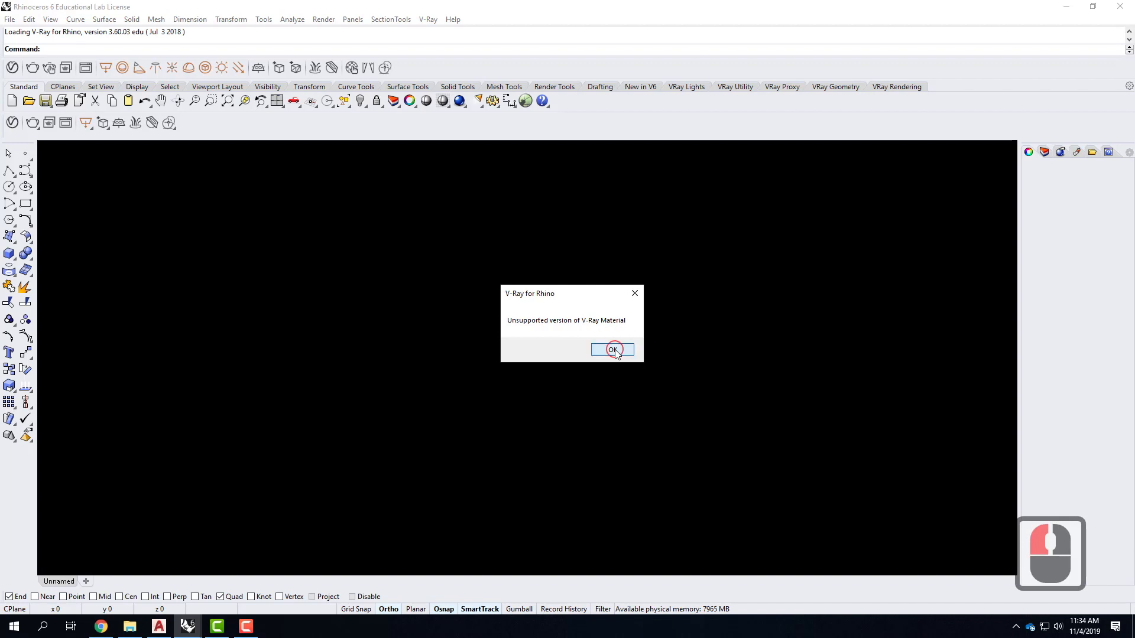
pyautogui.click(614, 352)
pyautogui.click(614, 351)
pyautogui.click(613, 351)
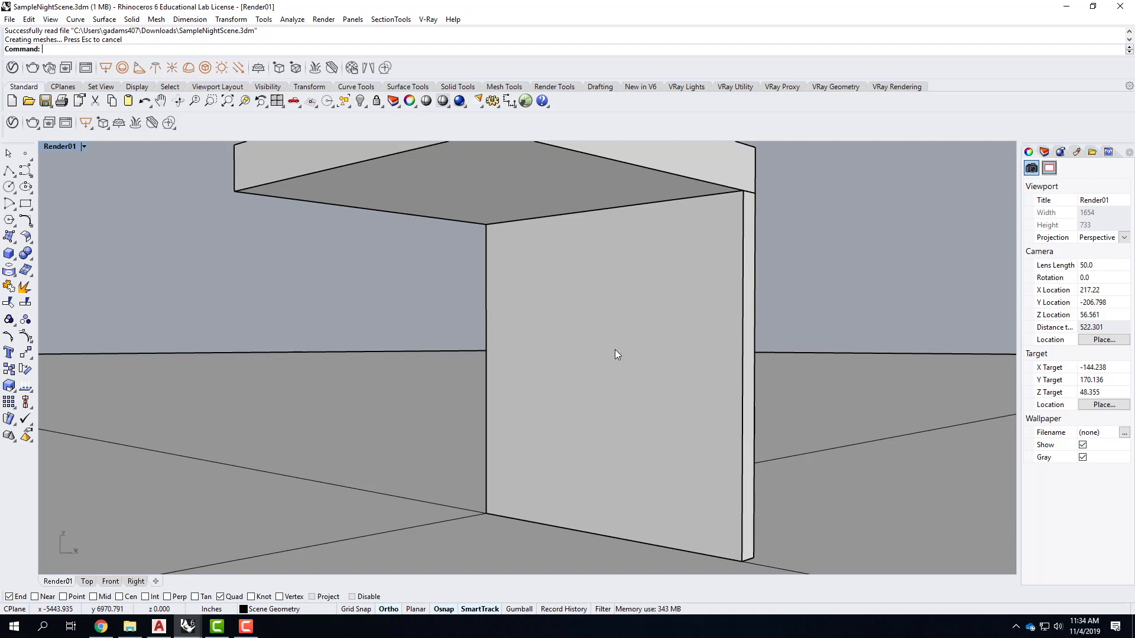
# Render the sample night scene from the Render01 view without any fixture, close the V-Ray frame buffer and clear the selection
pyautogui.click(553, 334)
pyautogui.click(539, 181)
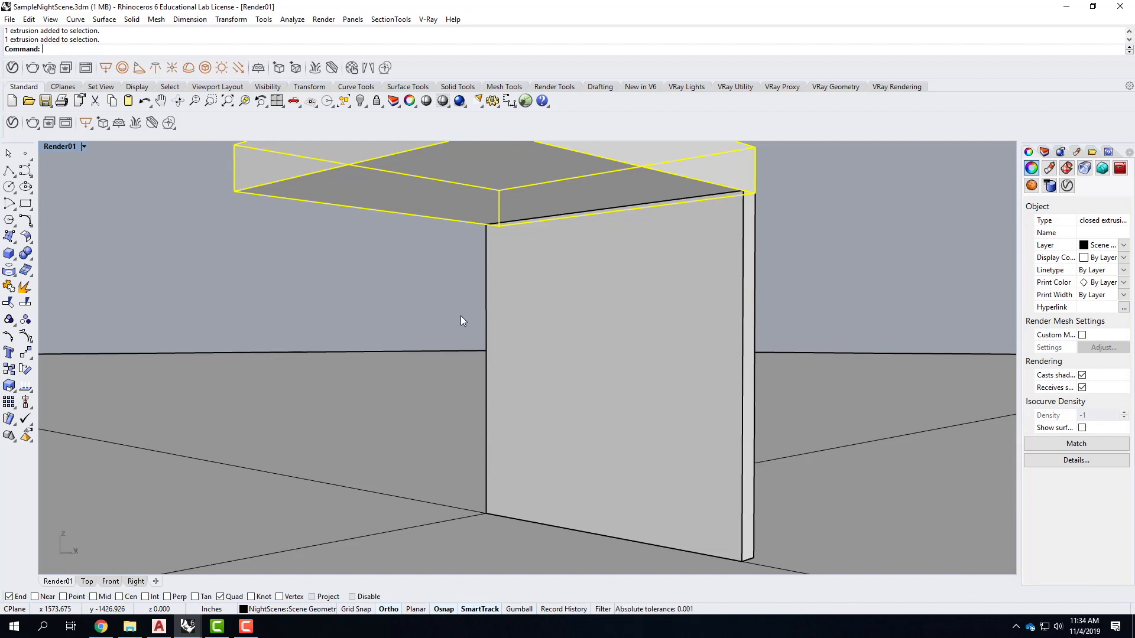
pyautogui.click(460, 101)
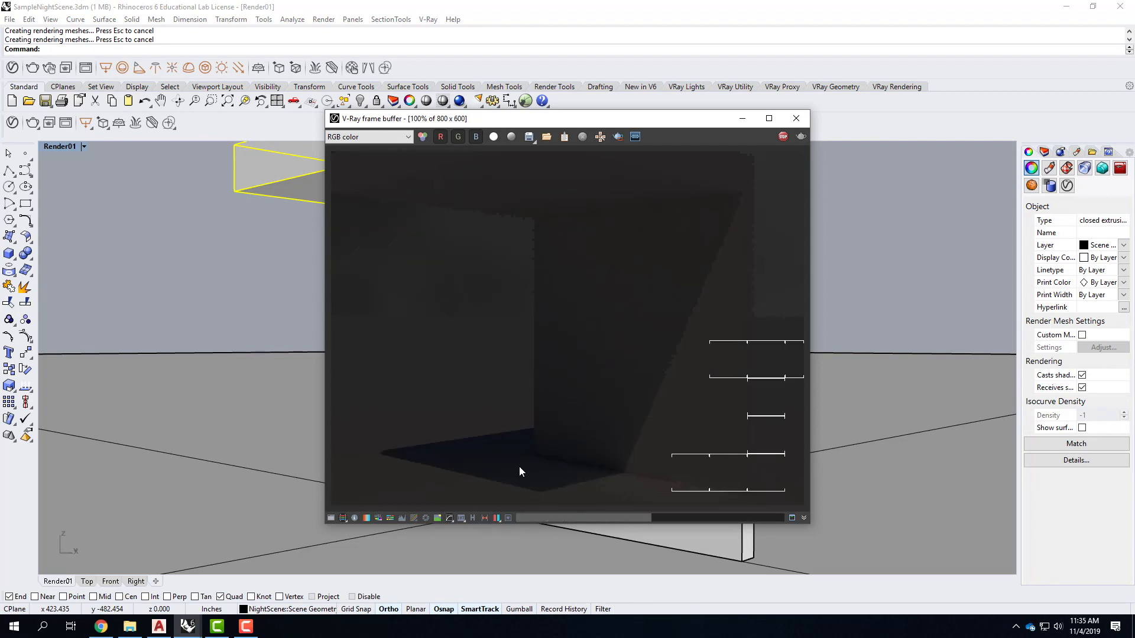
pyautogui.click(800, 118)
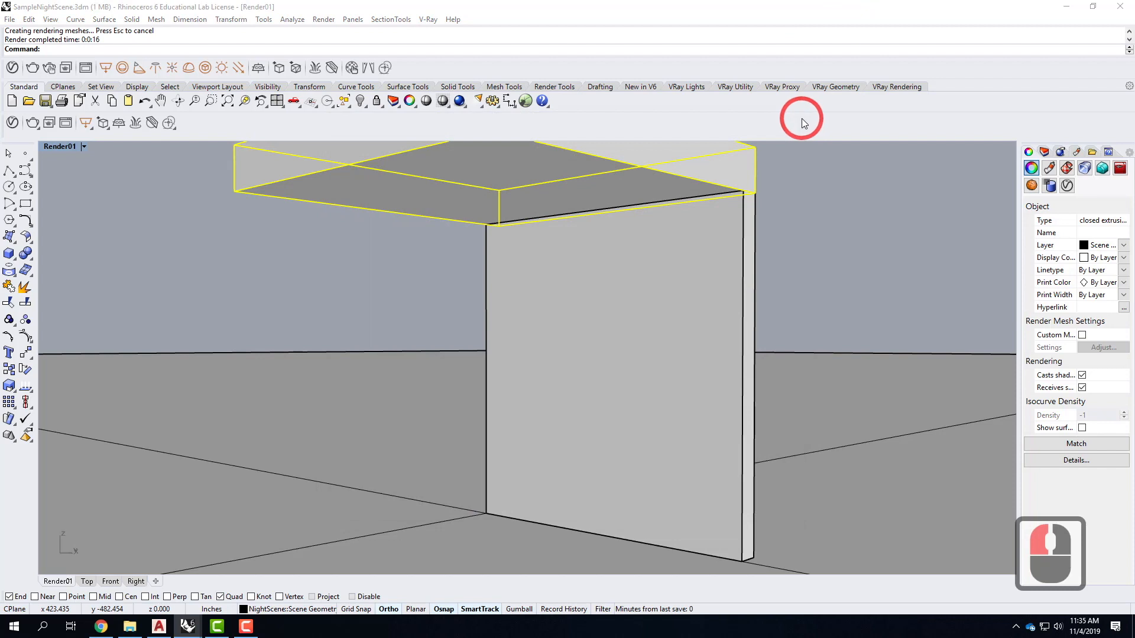
pyautogui.click(913, 195)
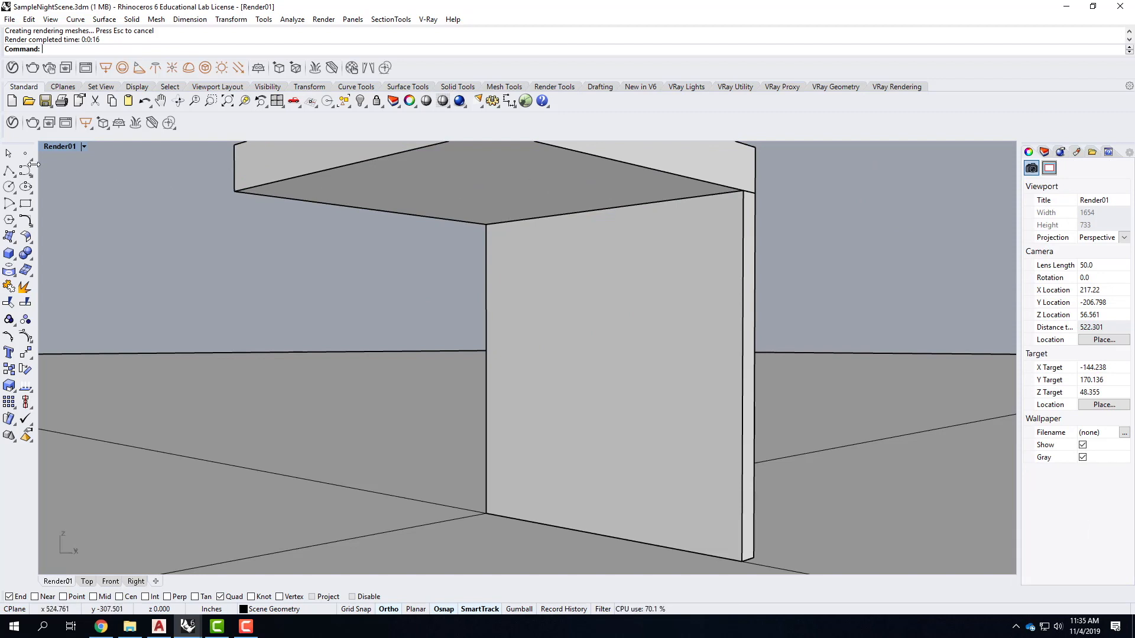
# Draw a diagonal polyline between opposite corners of the ceiling slab's underside and enable the Mid object snap
pyautogui.click(10, 171)
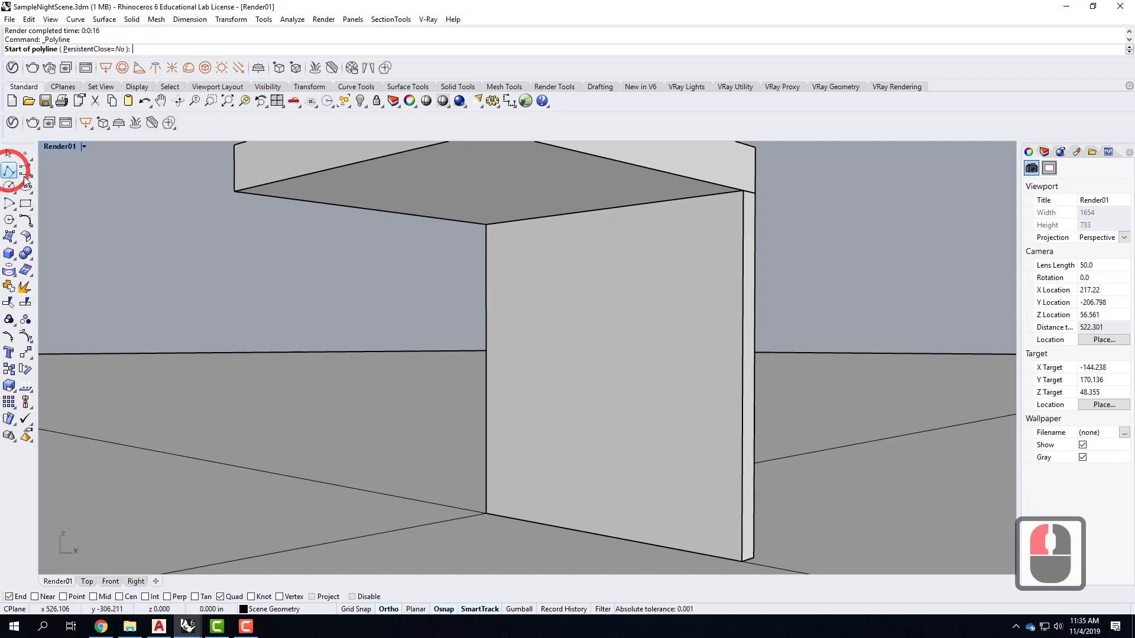
pyautogui.click(235, 192)
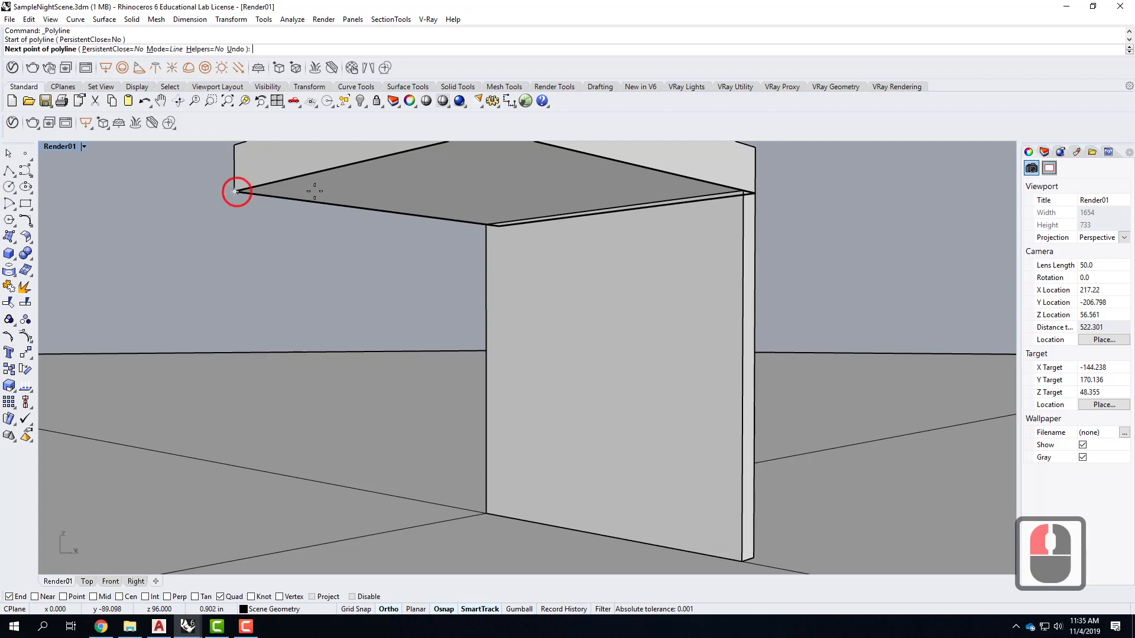
pyautogui.click(744, 193)
pyautogui.press('Return')
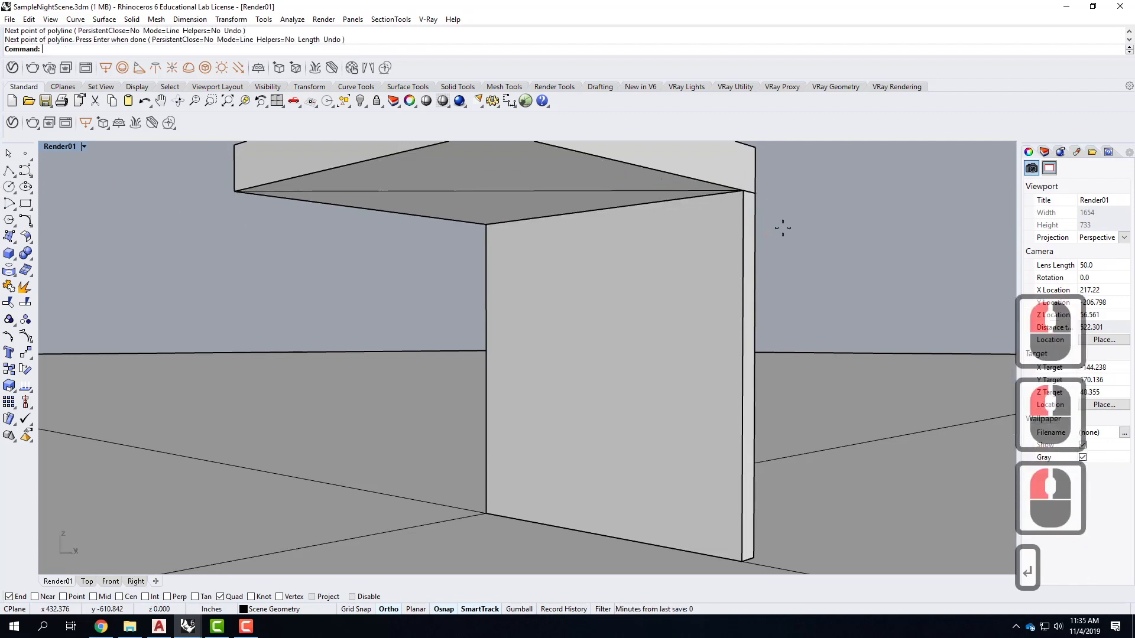
pyautogui.click(498, 192)
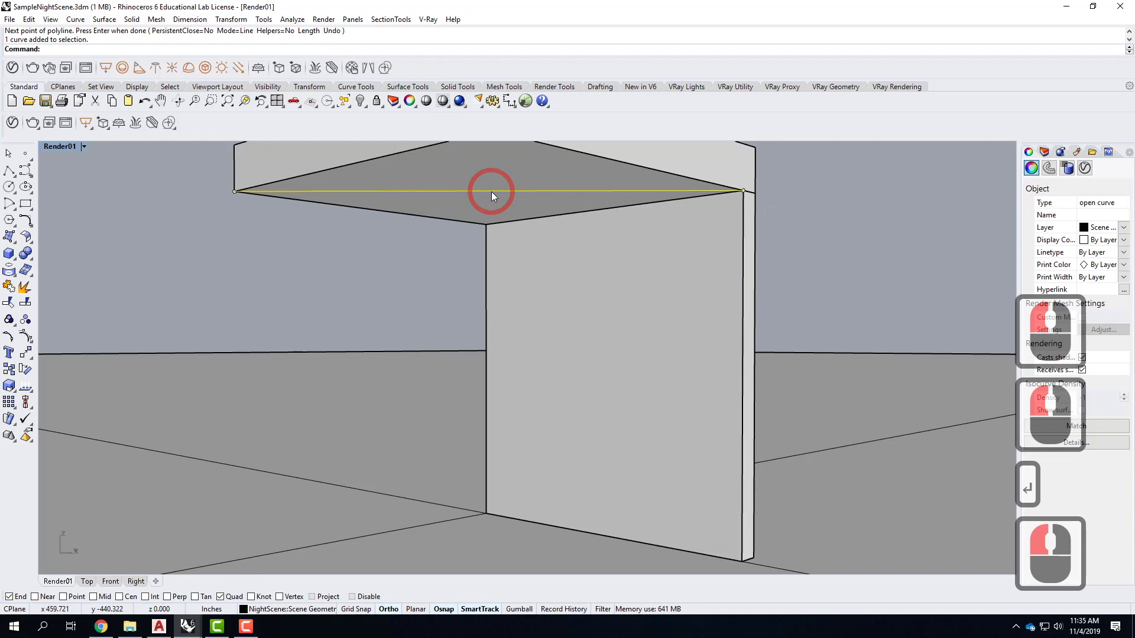
pyautogui.click(93, 597)
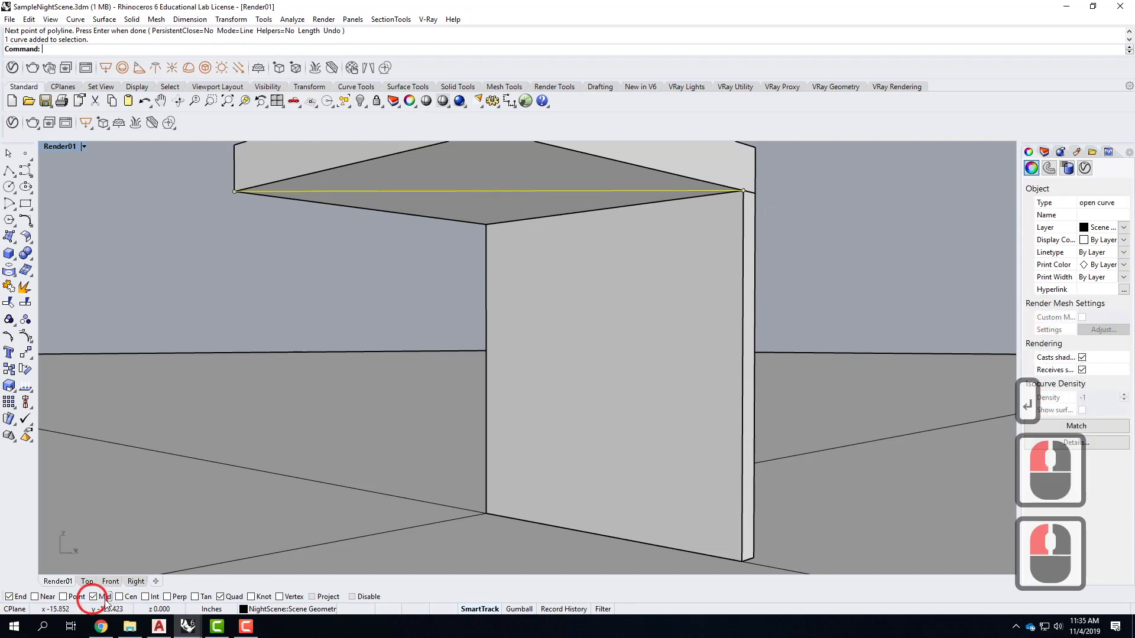
# Start inserting a block instance and open the browser for choosing an external file
pyautogui.click(30, 20)
pyautogui.moveTo(161, 228)
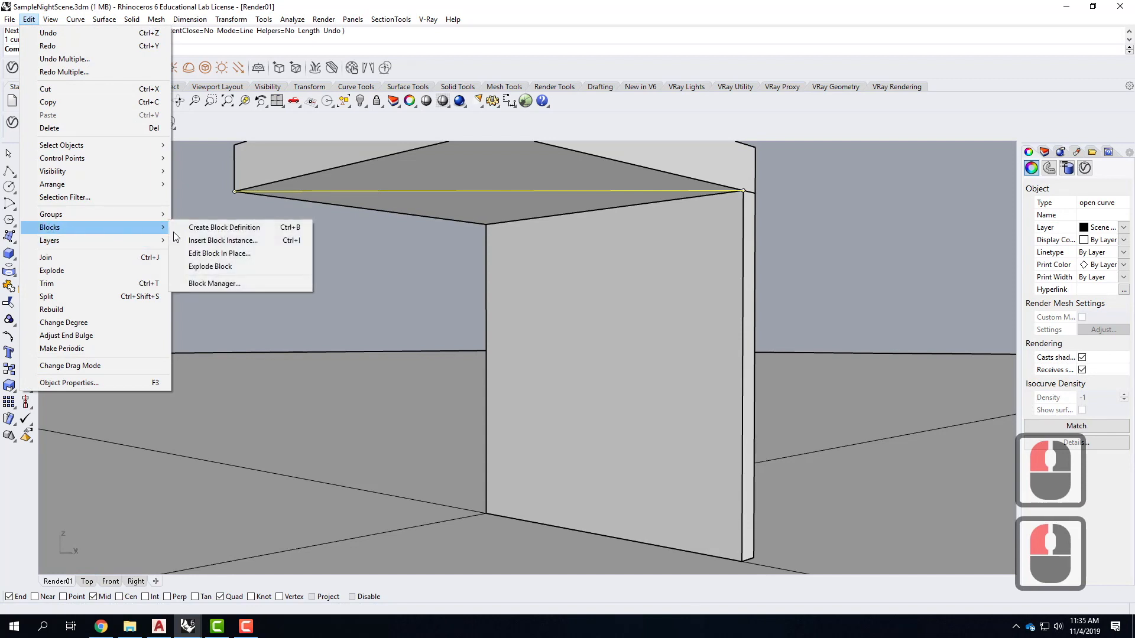
pyautogui.click(233, 241)
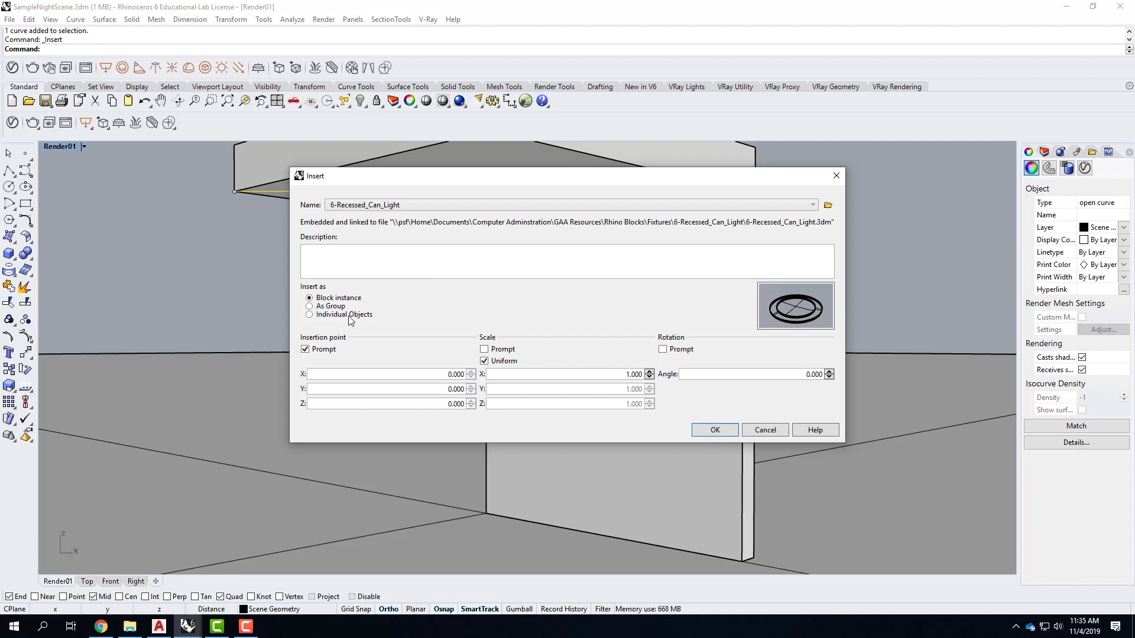
pyautogui.click(372, 204)
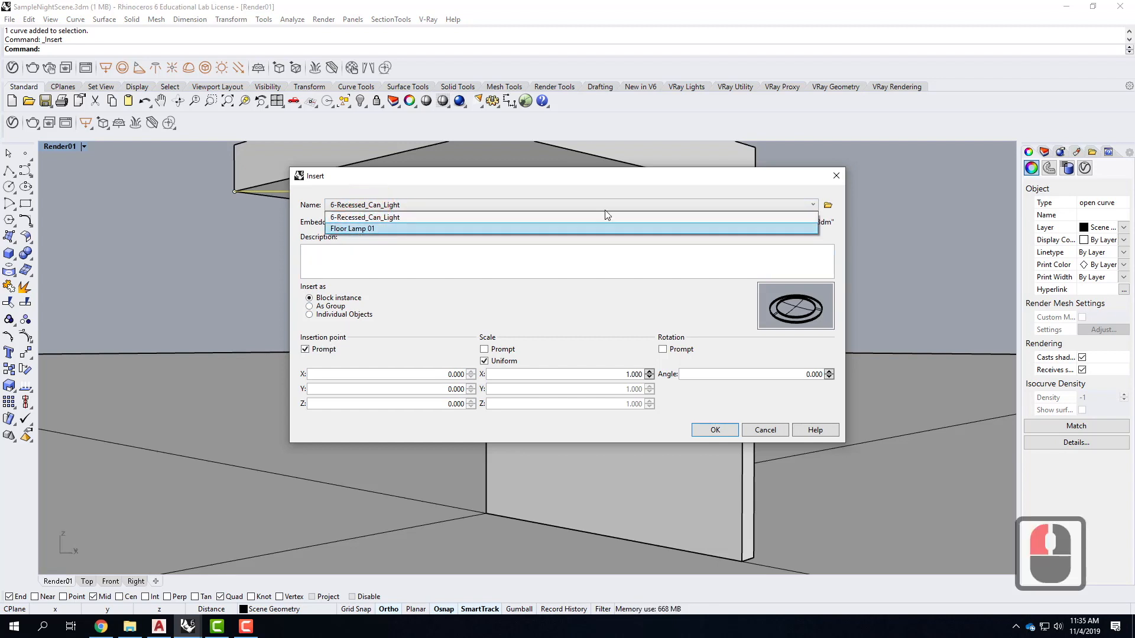
pyautogui.click(827, 206)
pyautogui.click(827, 206)
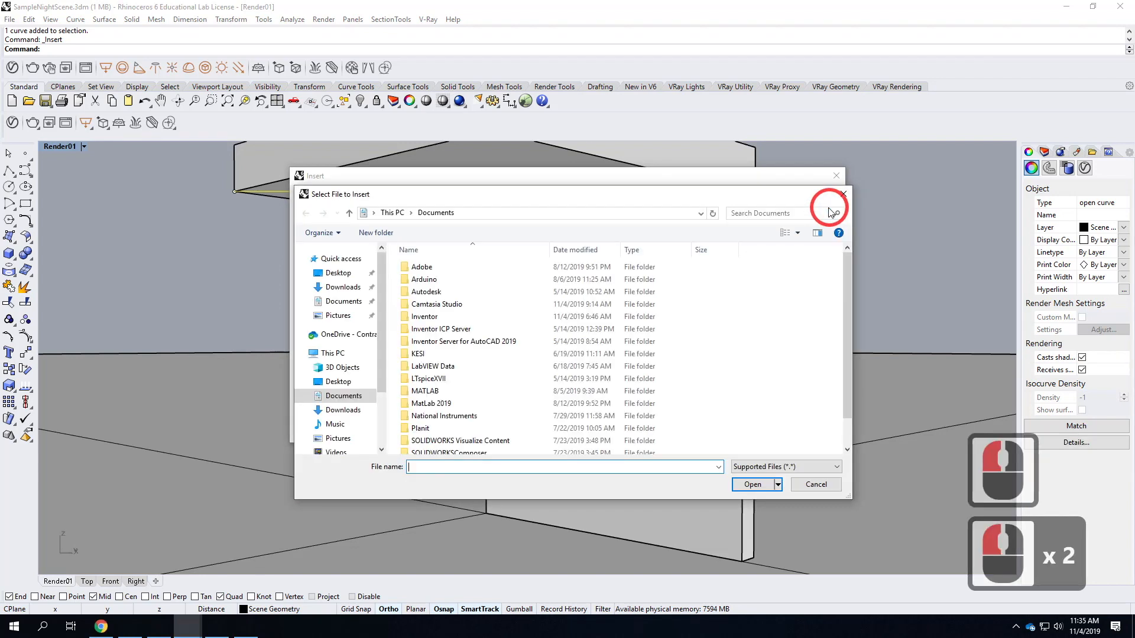
# Choose CanLight6.3dm from OneDrive's Live Demonstrations, Live - A136 Exercises, Ex220 - Introduction to Lighting, F2019 folder as the file to insert
pyautogui.click(342, 334)
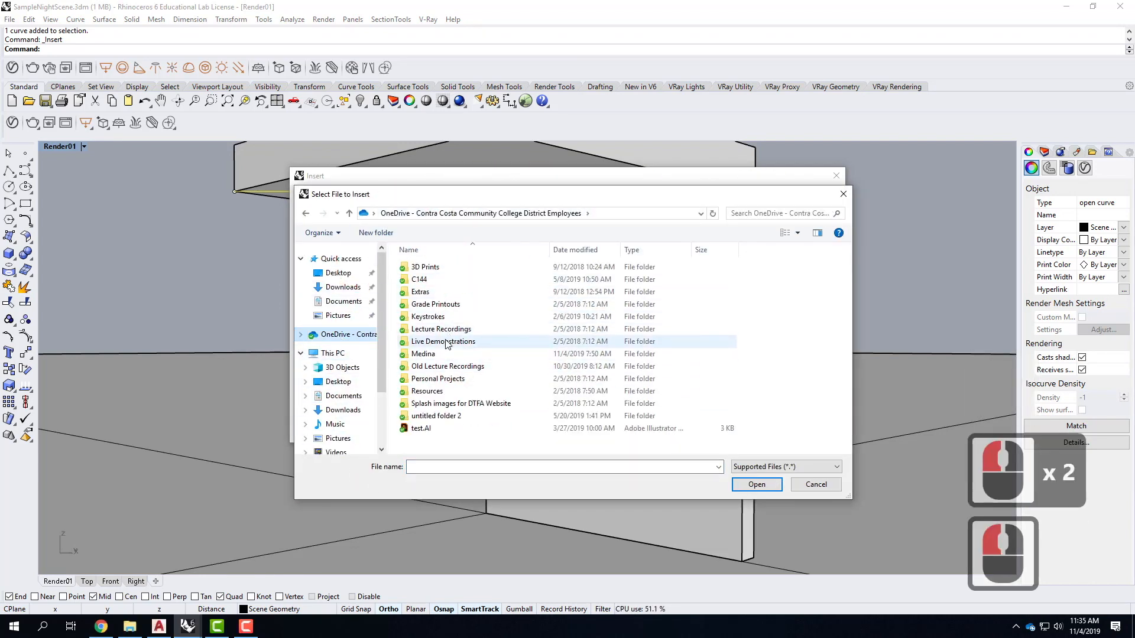
pyautogui.doubleClick(447, 342)
pyautogui.doubleClick(445, 271)
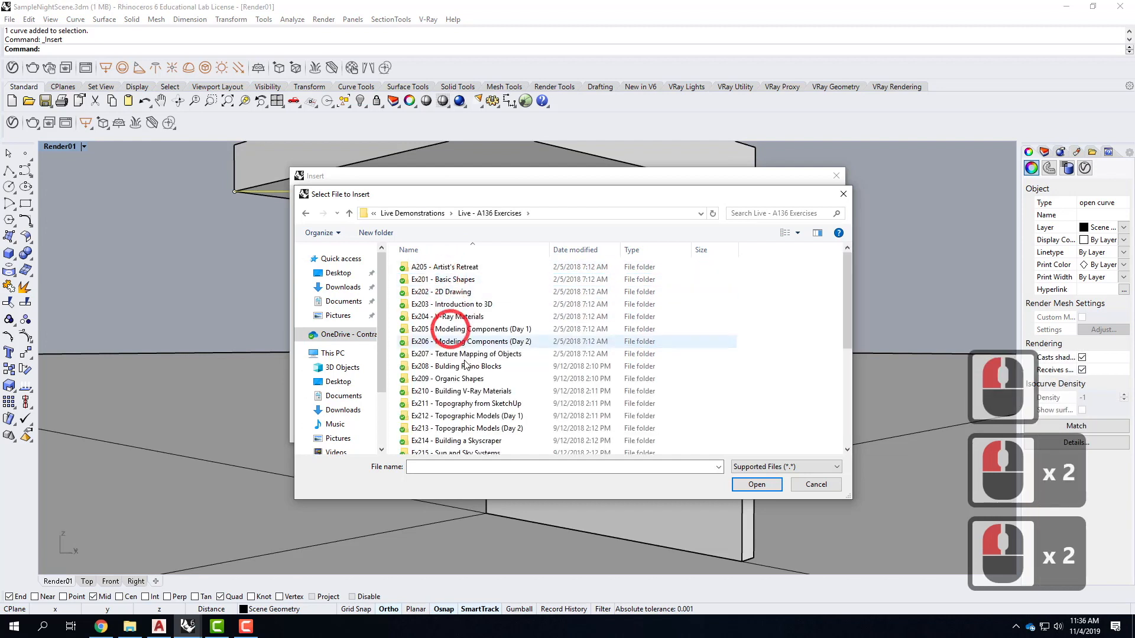
pyautogui.scroll(-4, 462, 357)
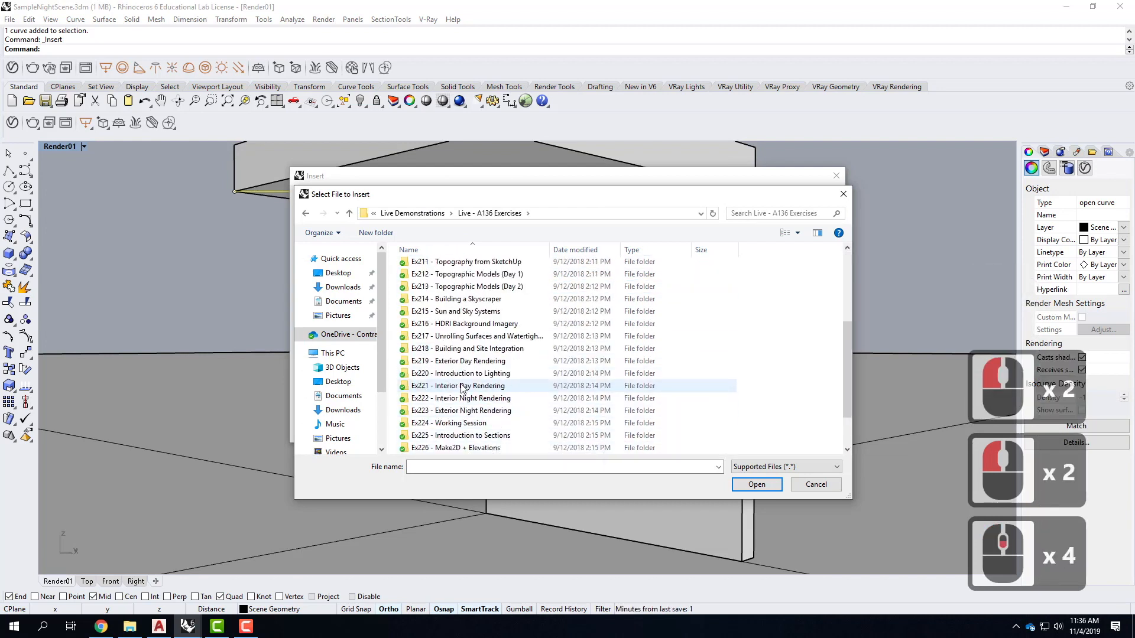
pyautogui.doubleClick(435, 374)
pyautogui.doubleClick(419, 279)
pyautogui.click(428, 267)
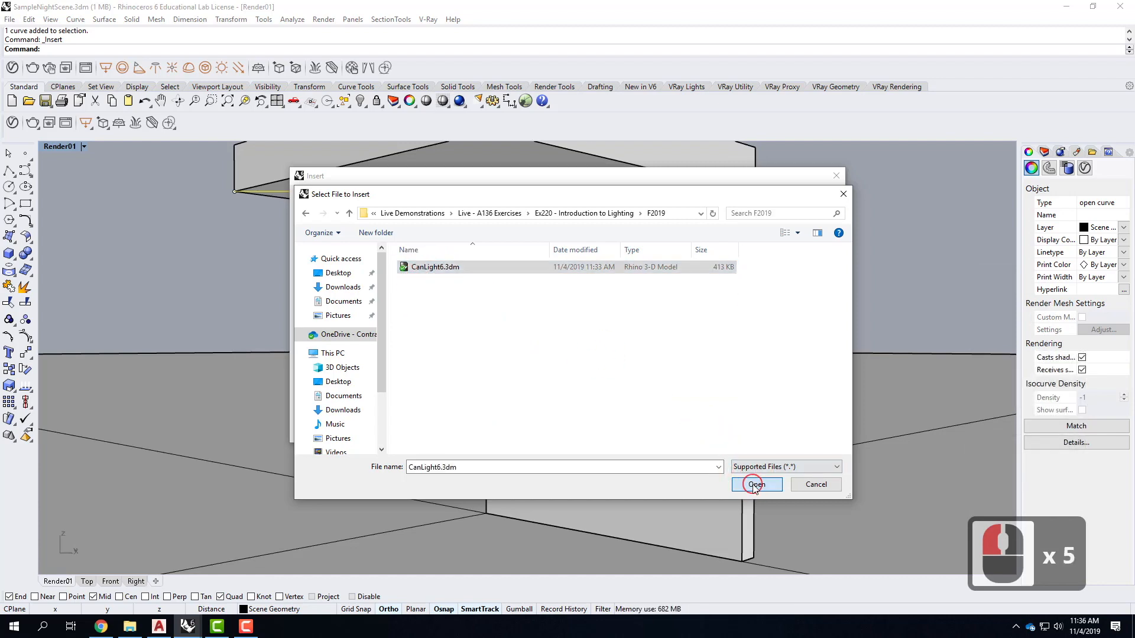
pyautogui.click(757, 485)
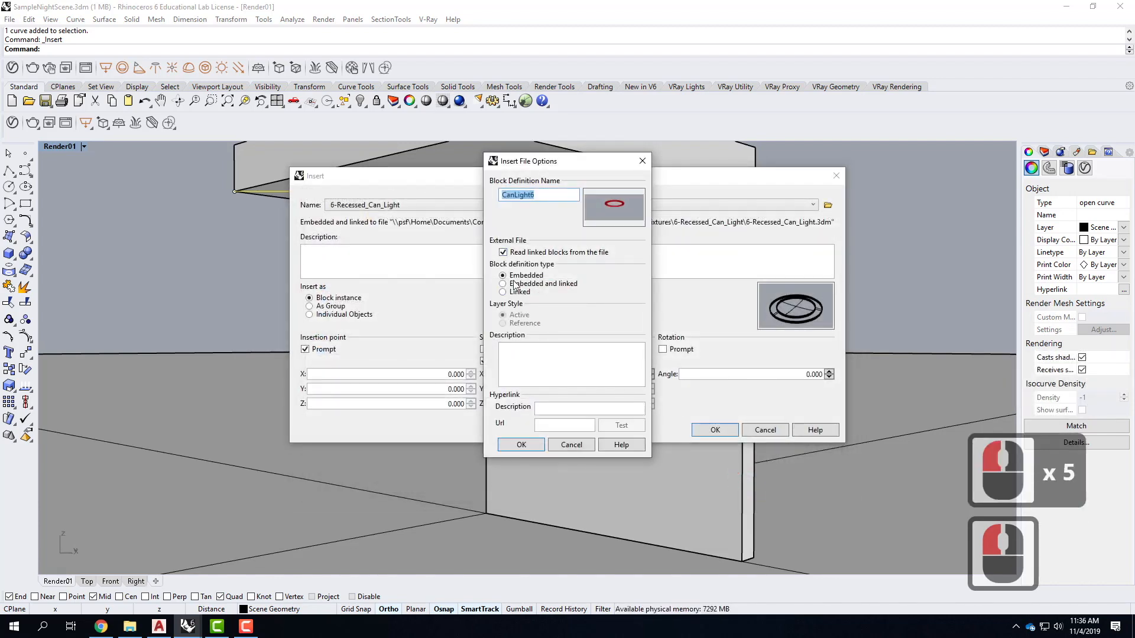
# Define the CanLight6 block as Linked with the Reference layer style and accept the insert settings
pyautogui.click(503, 292)
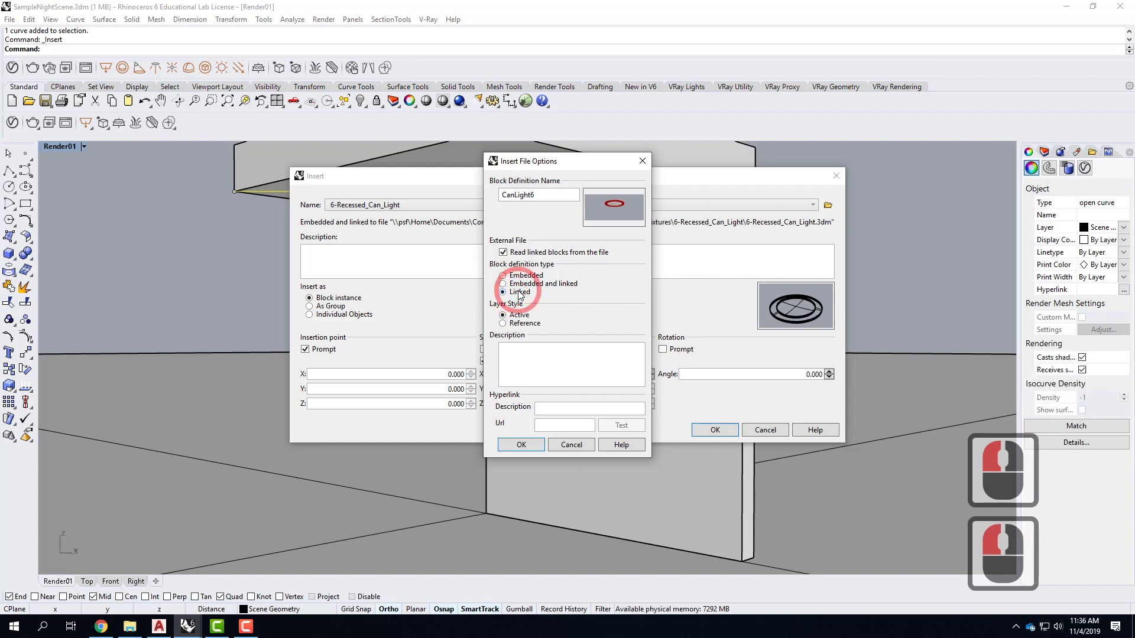
pyautogui.click(502, 324)
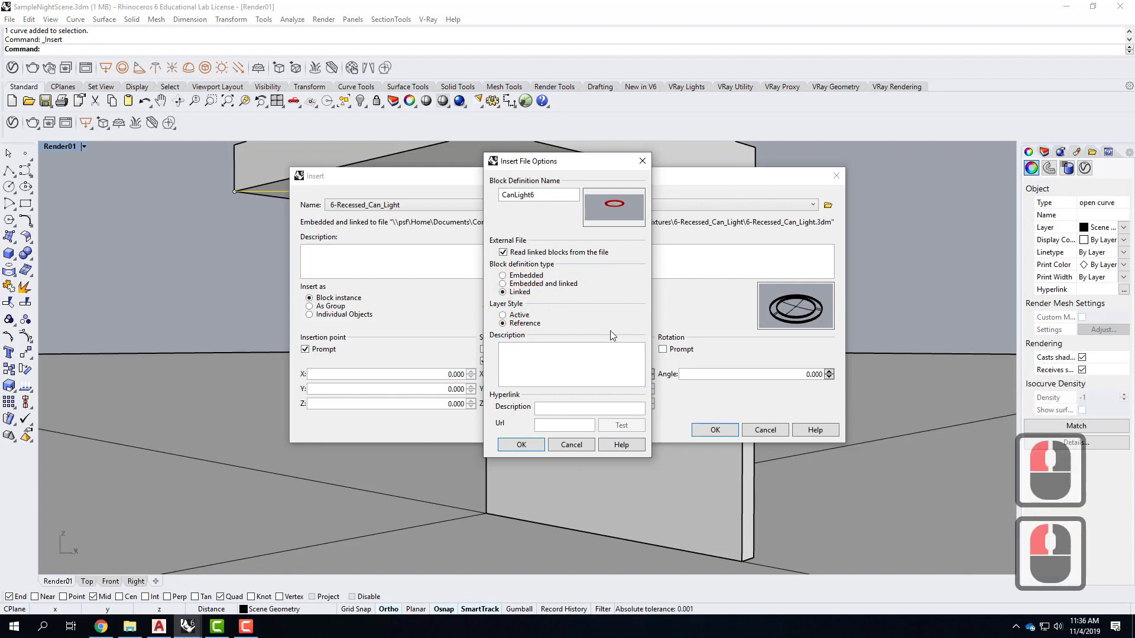
pyautogui.click(522, 446)
pyautogui.click(719, 430)
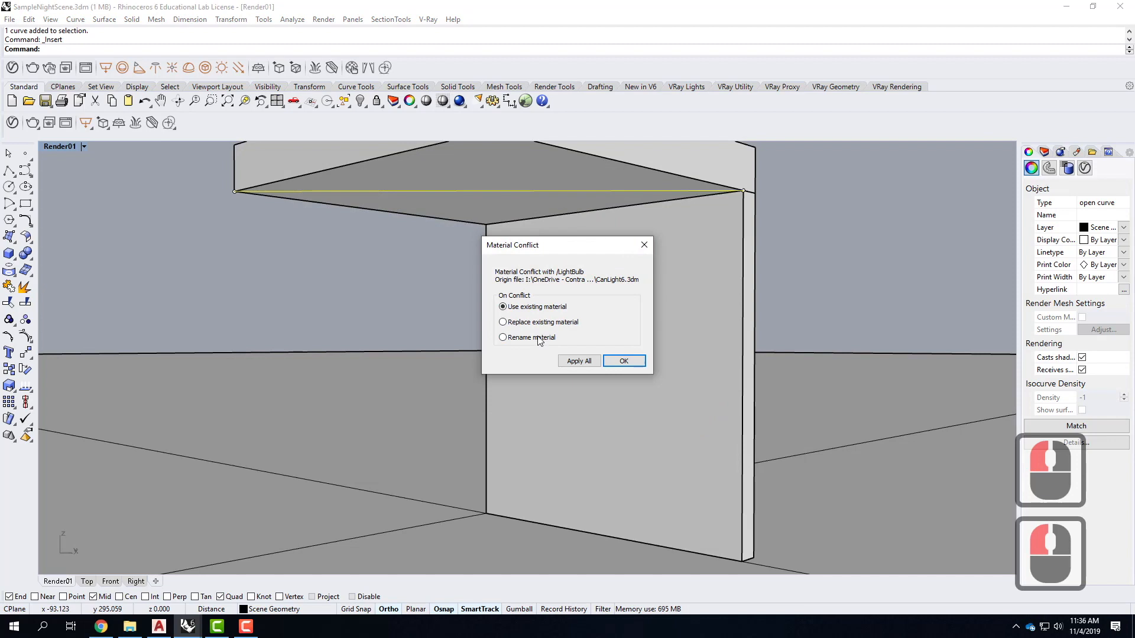
# Replace the existing material for all material conflicts and place the CanLight6 block at the midpoint of the ceiling diagonal
pyautogui.click(537, 325)
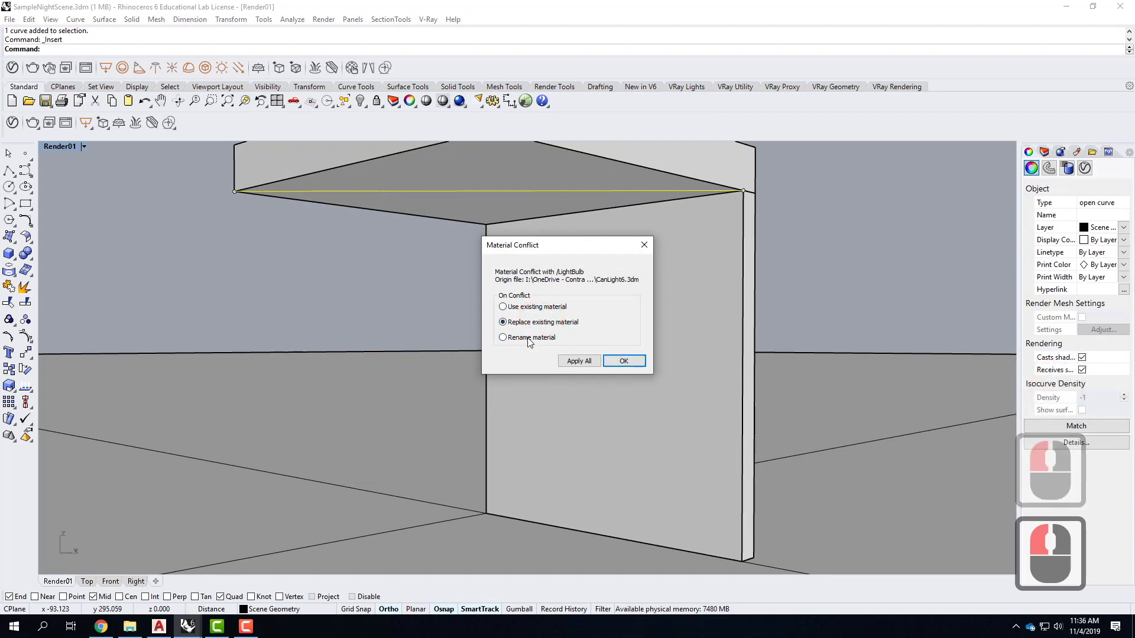
pyautogui.click(588, 359)
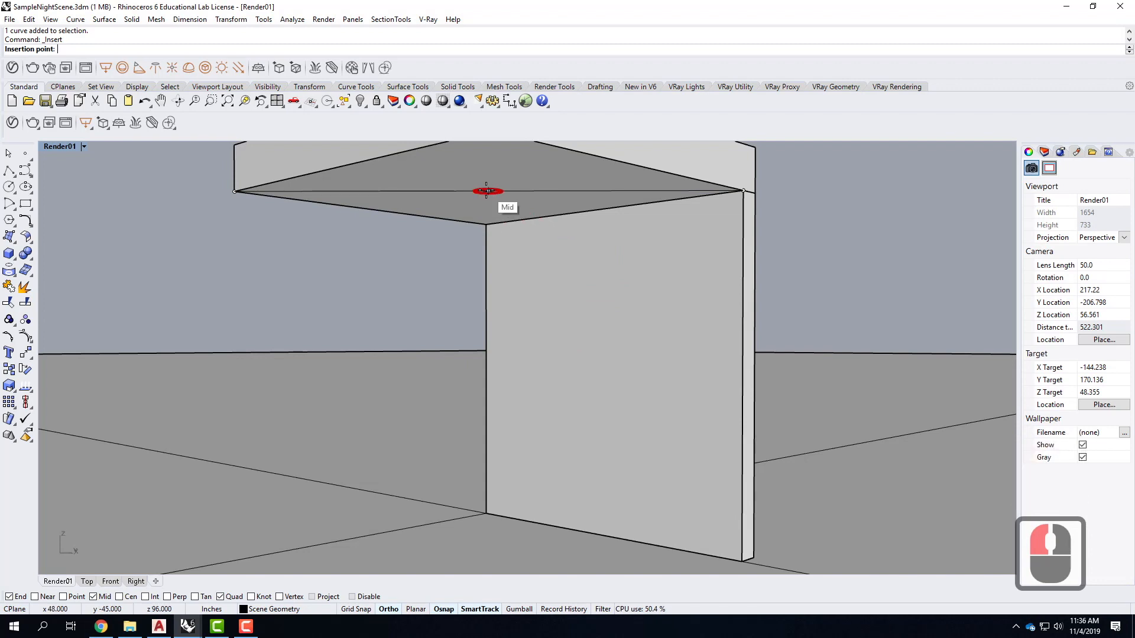
pyautogui.click(487, 191)
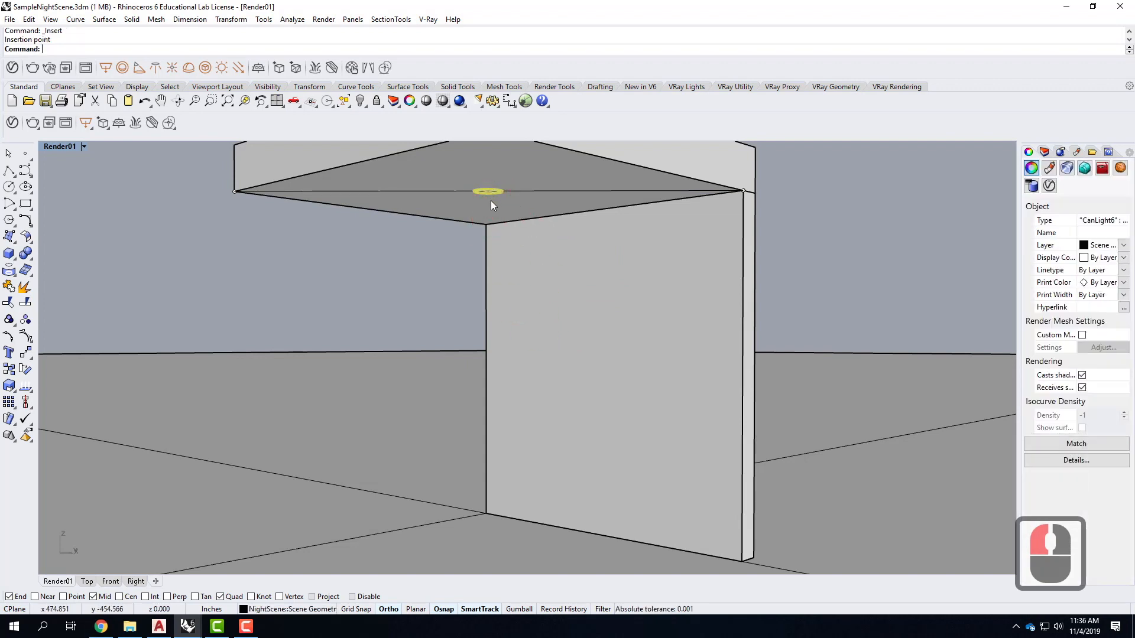
# Deselect the can light block and render the Render01 view with the fixture in the ceiling
pyautogui.click(423, 270)
pyautogui.click(523, 183)
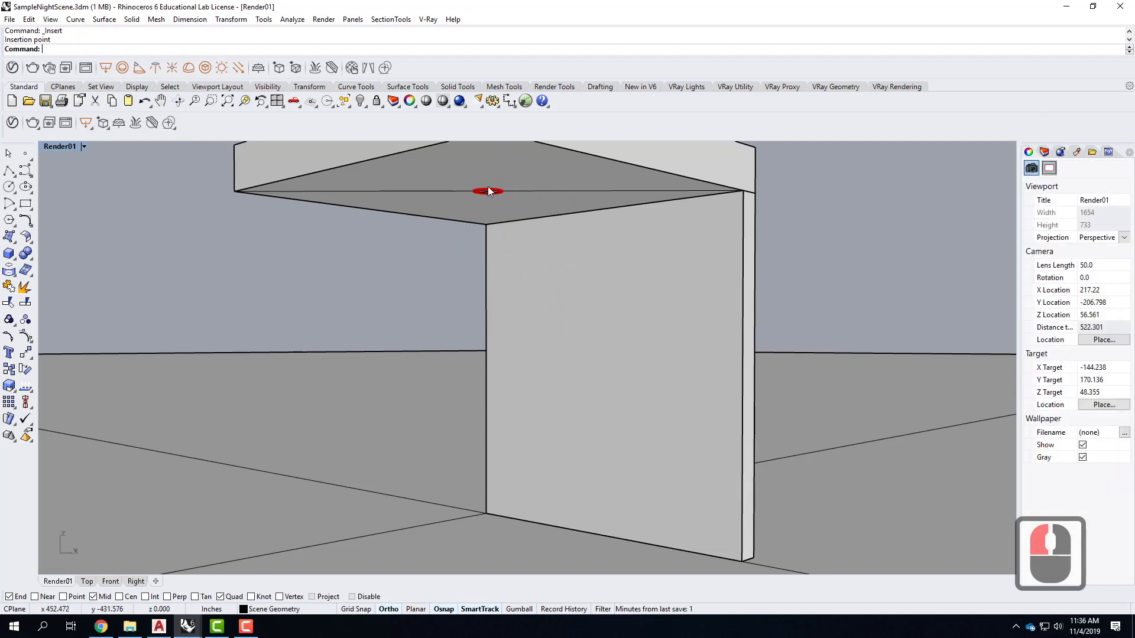
pyautogui.click(459, 101)
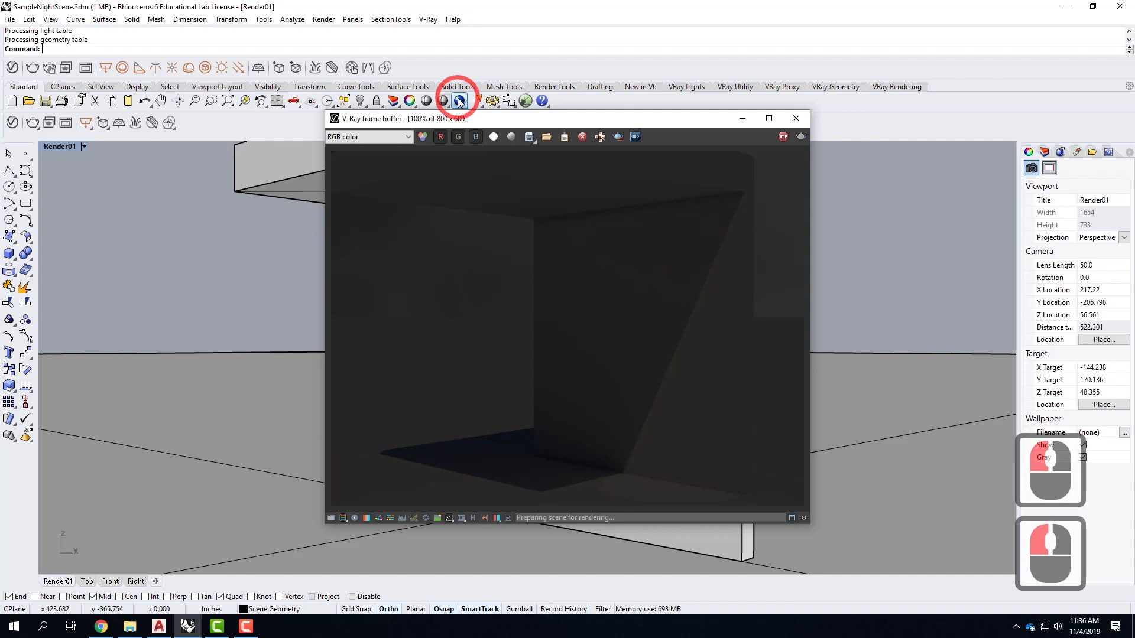
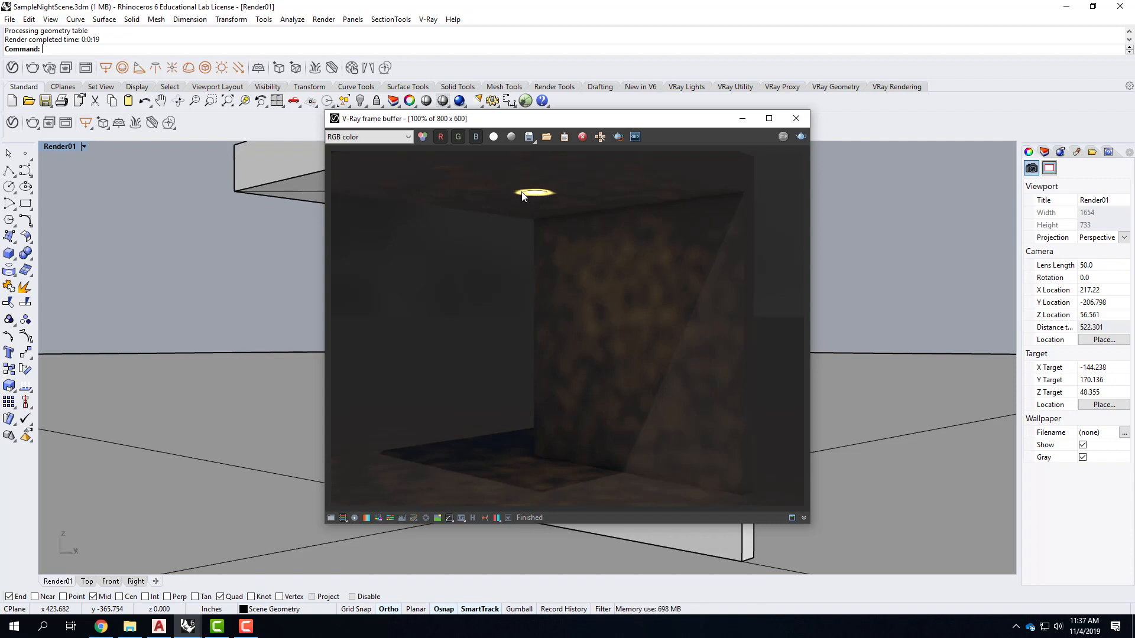
# Minimize the render result and start a spotlight, with Render01 in Wireframe, its cone base snapped to a midpoint on the ceiling can light
pyautogui.click(743, 119)
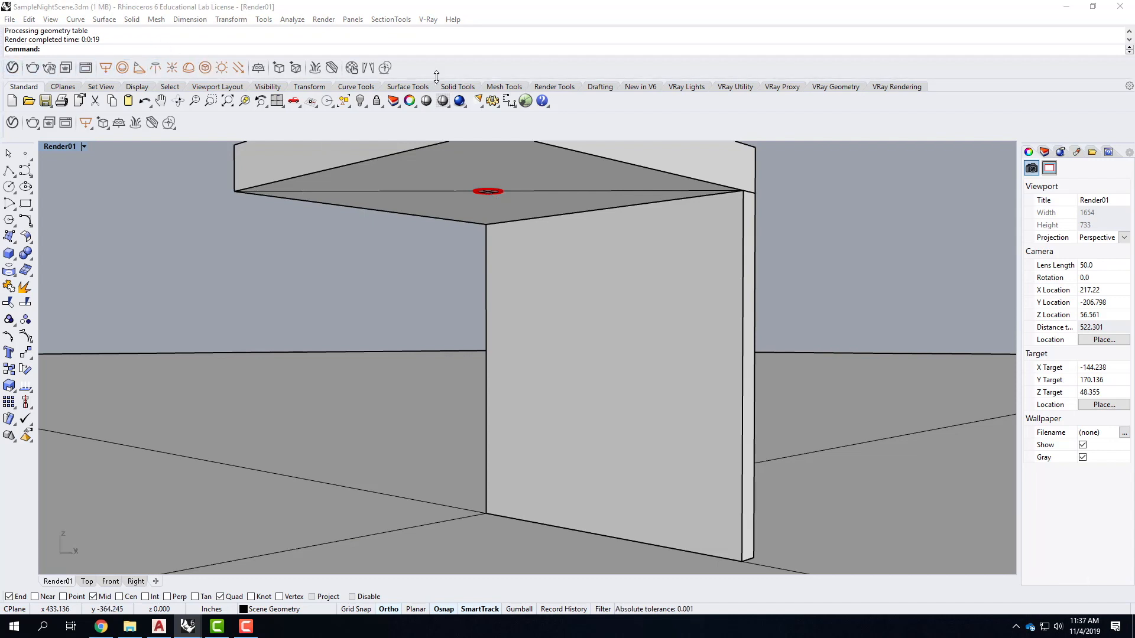
pyautogui.click(139, 69)
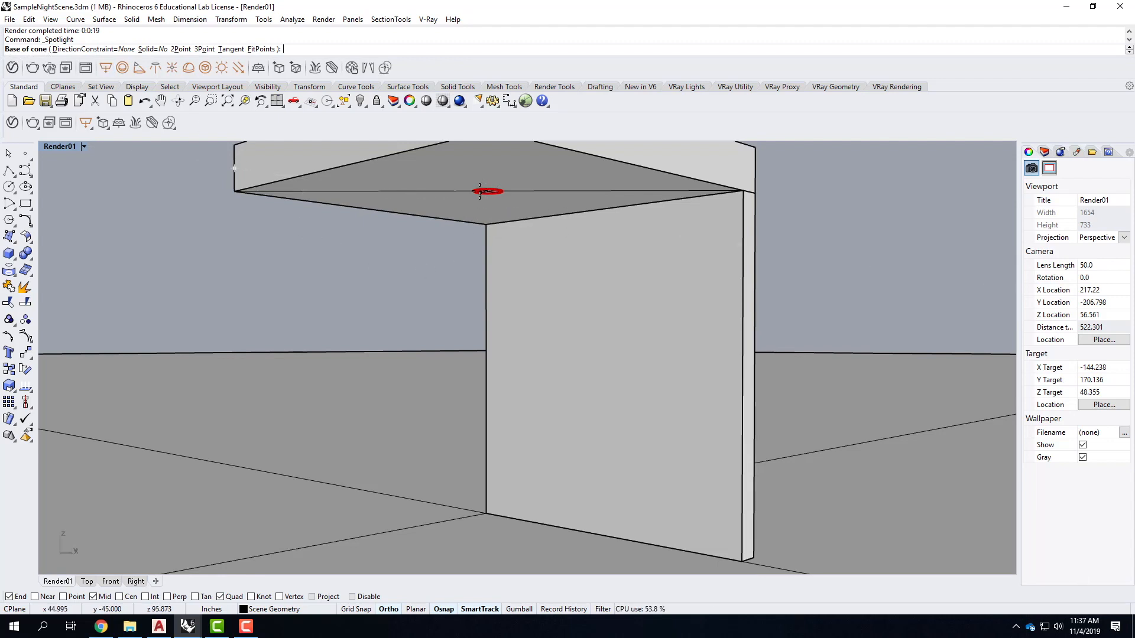
pyautogui.scroll(4, 480, 191)
pyautogui.scroll(-2, 497, 204)
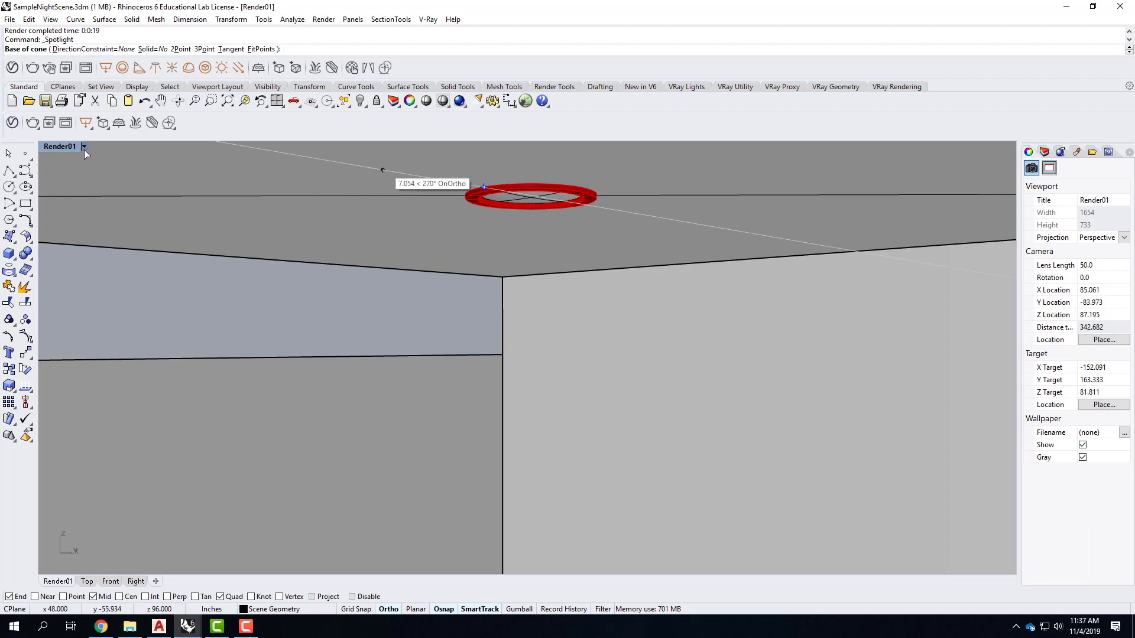
pyautogui.click(53, 147)
pyautogui.click(76, 177)
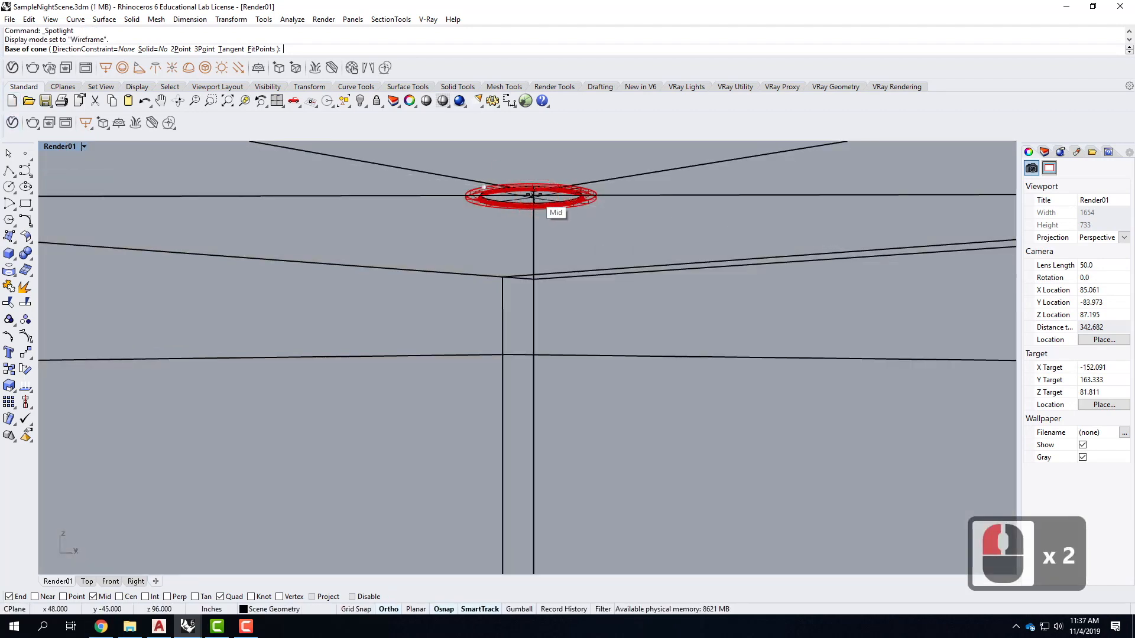
pyautogui.moveTo(538, 196); pyautogui.dragTo(512, 203, button='right')
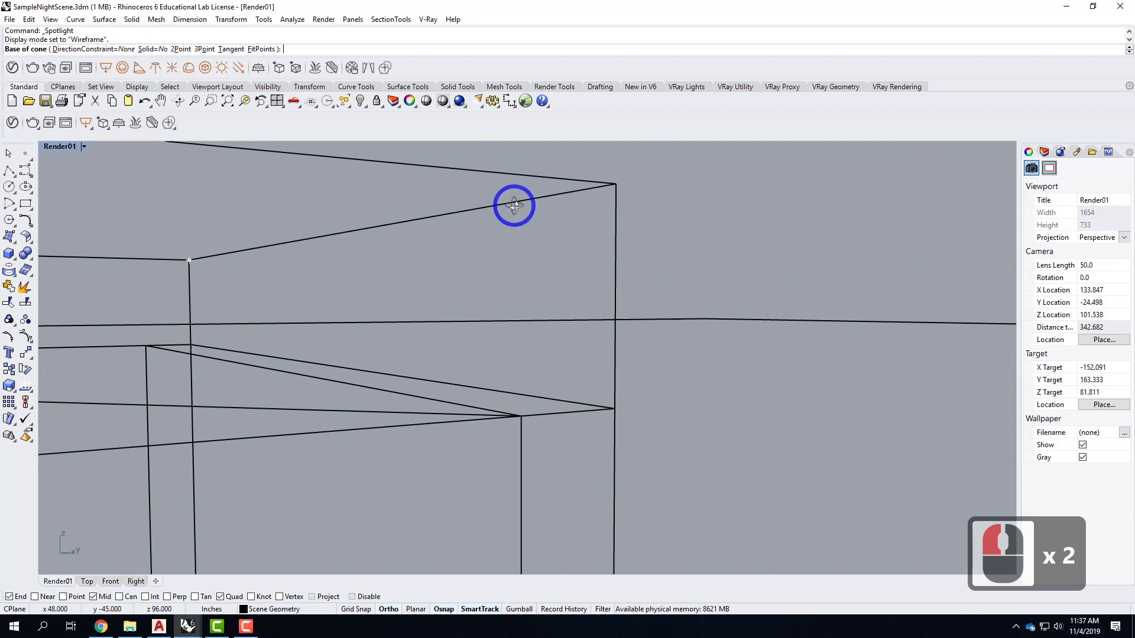
pyautogui.scroll(-7, 513, 202)
pyautogui.scroll(3, 417, 200)
pyautogui.scroll(3, 325, 246)
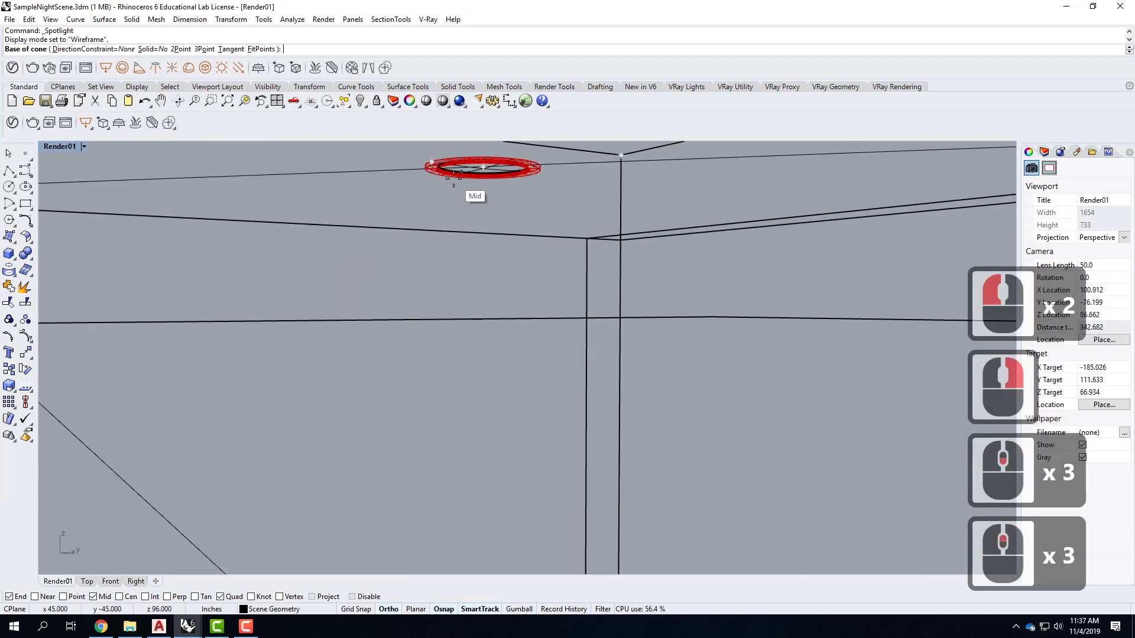
pyautogui.click(431, 274)
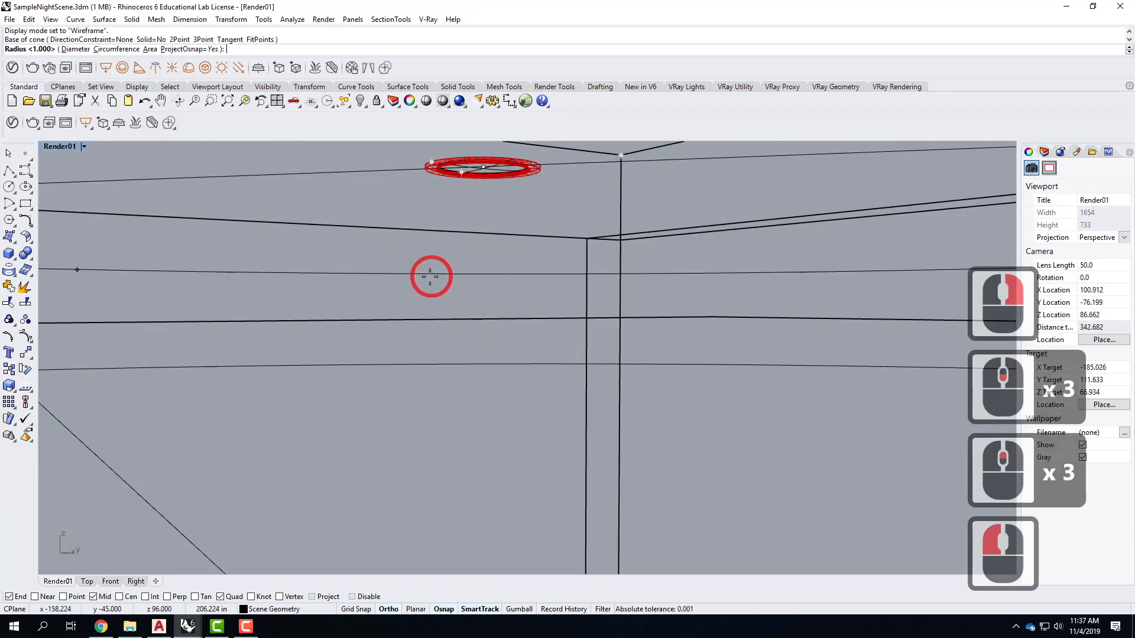
# Set the spotlight cone's base radius to 1'
pyautogui.scroll(-5, 401, 299)
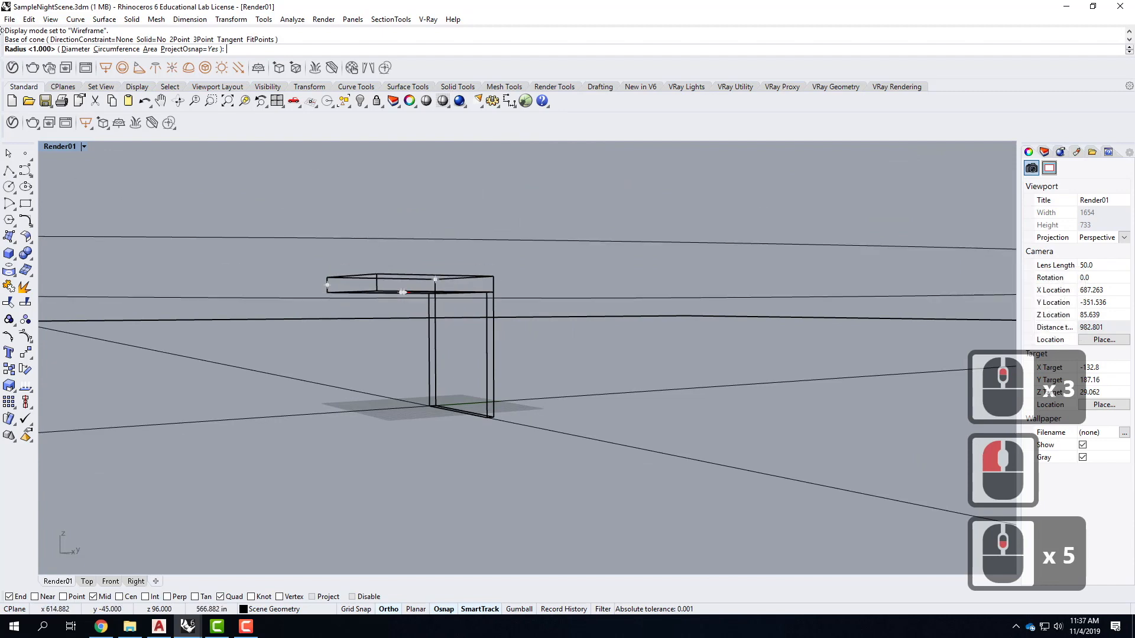
pyautogui.scroll(4, 408, 295)
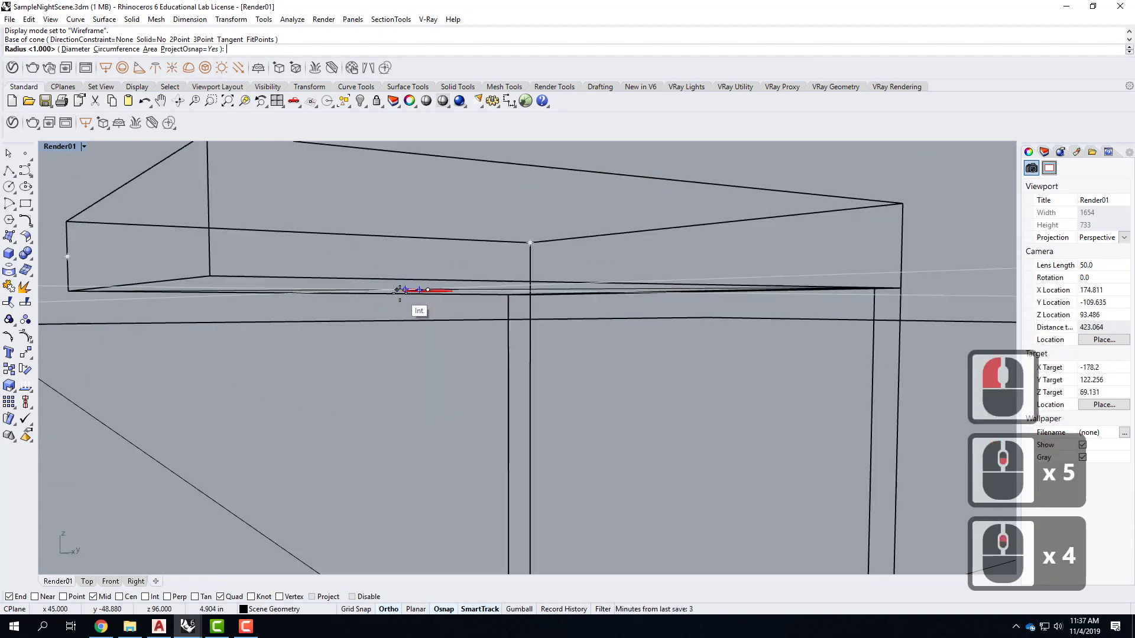
pyautogui.moveTo(414, 332); pyautogui.dragTo(421, 349, button='right')
pyautogui.scroll(-3, 428, 357)
pyautogui.scroll(3, 429, 357)
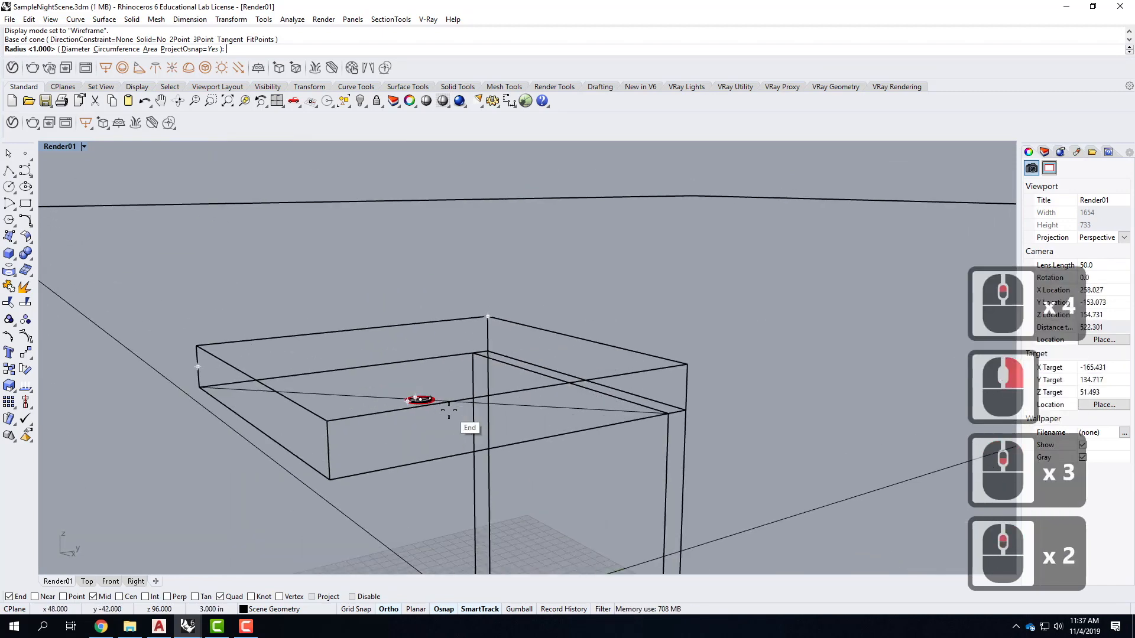
pyautogui.moveTo(435, 408); pyautogui.dragTo(435, 433, button='right')
pyautogui.scroll(-2, 424, 391)
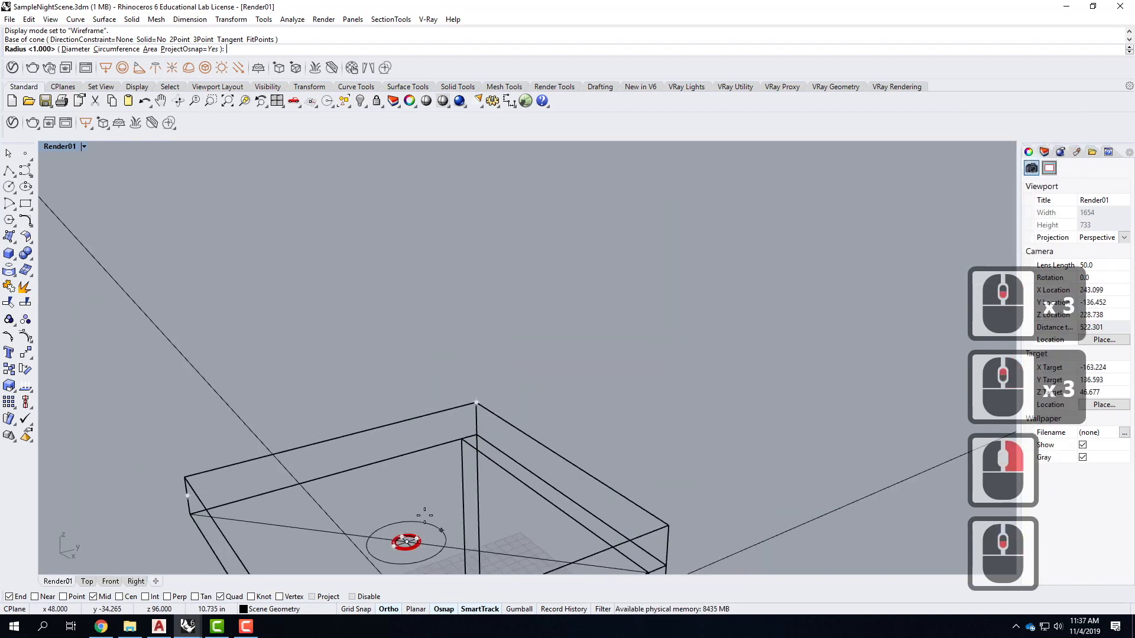
pyautogui.write('1')
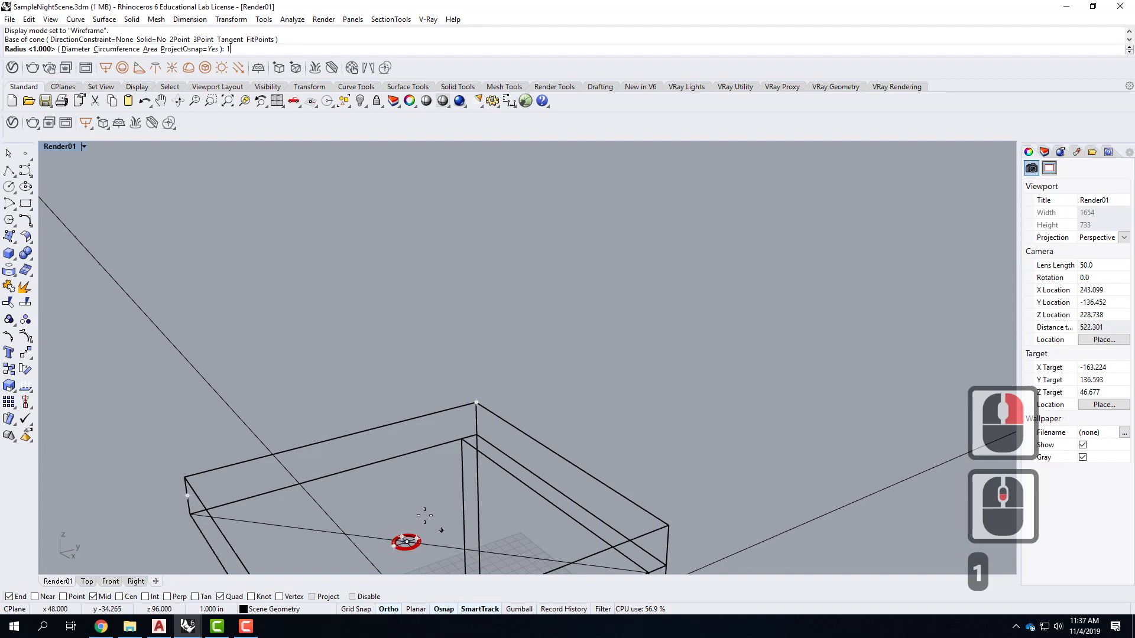
pyautogui.write("'")
pyautogui.press('Return')
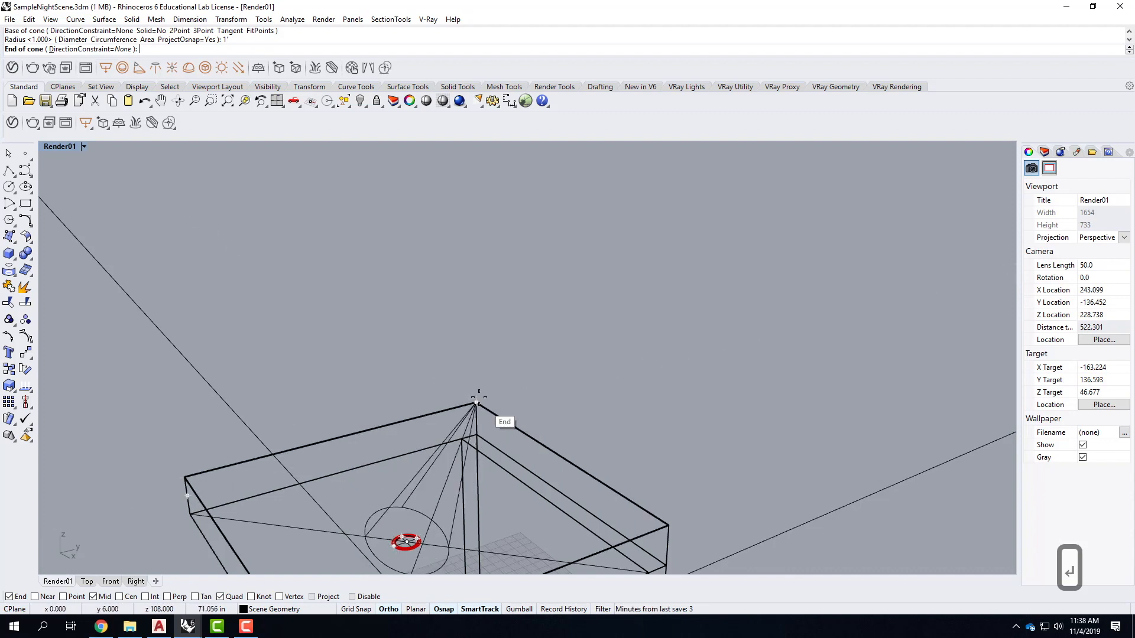
# Restore the four-viewport layout and end the spotlight cone 1' directly above its base in the Front view
pyautogui.scroll(-4, 473, 408)
pyautogui.moveTo(461, 436); pyautogui.dragTo(456, 329, button='right')
pyautogui.scroll(4, 448, 275)
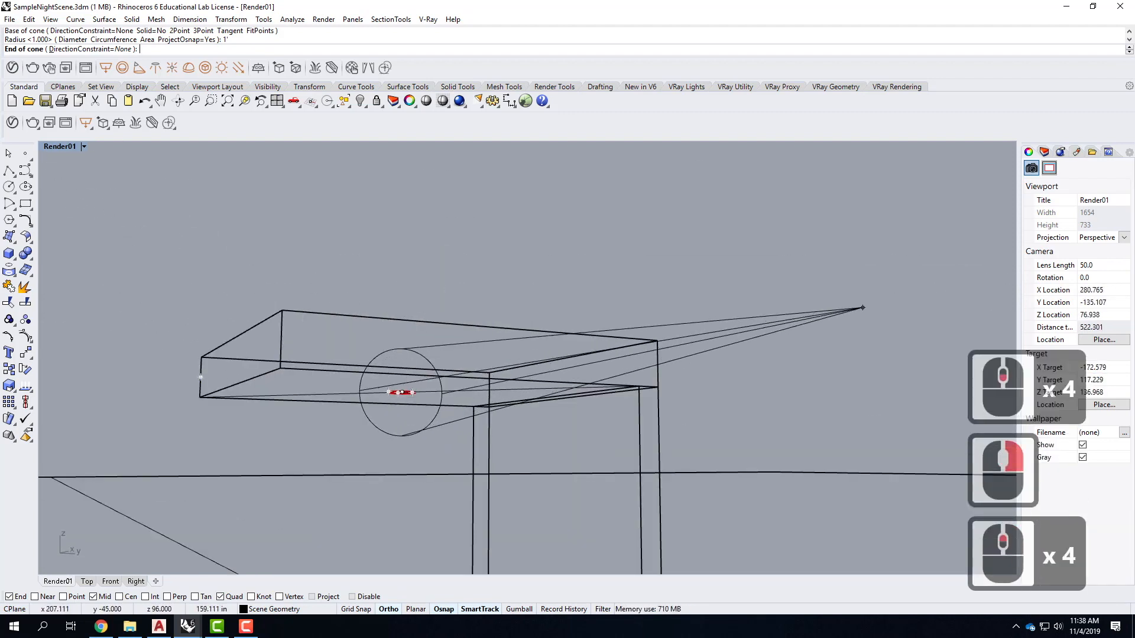
pyautogui.doubleClick(59, 146)
pyautogui.scroll(4, 261, 434)
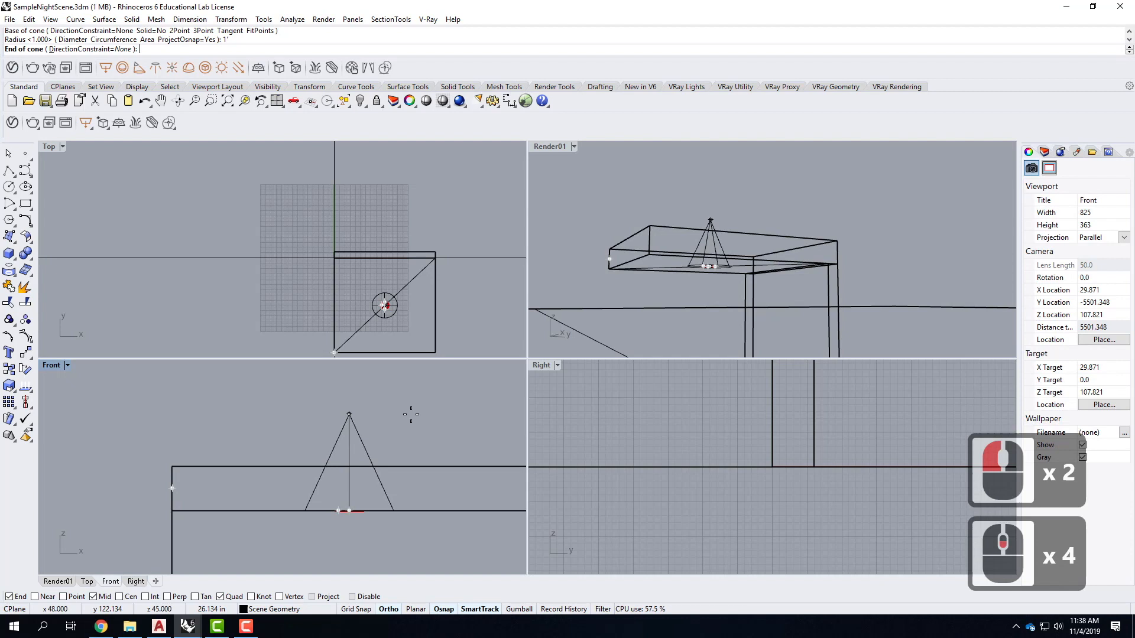
pyautogui.write("1'")
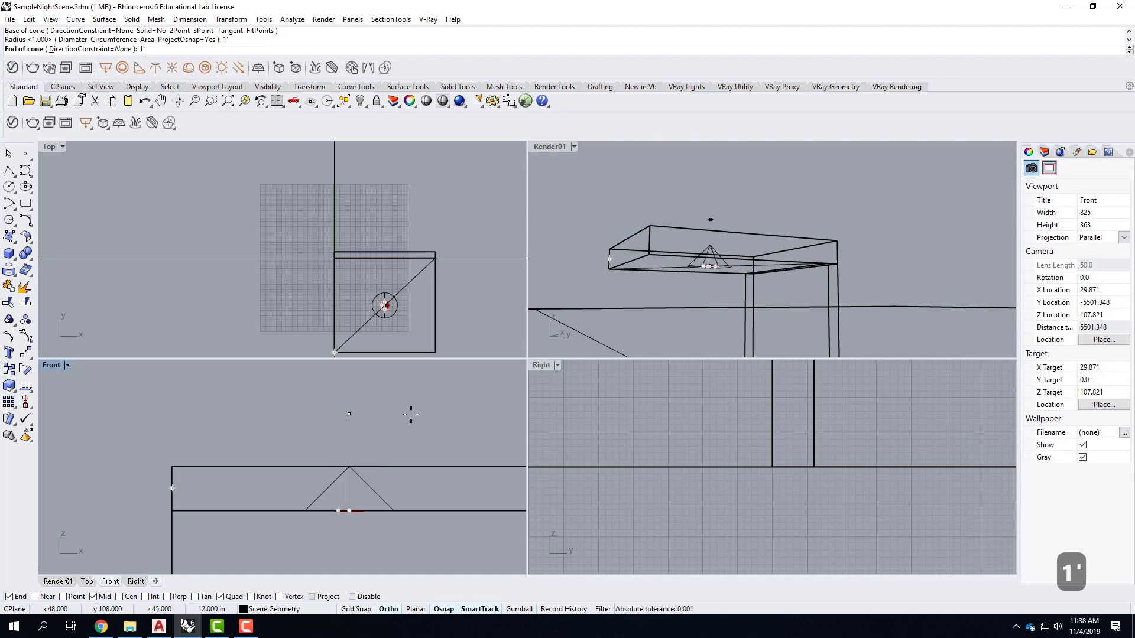
pyautogui.press('Return')
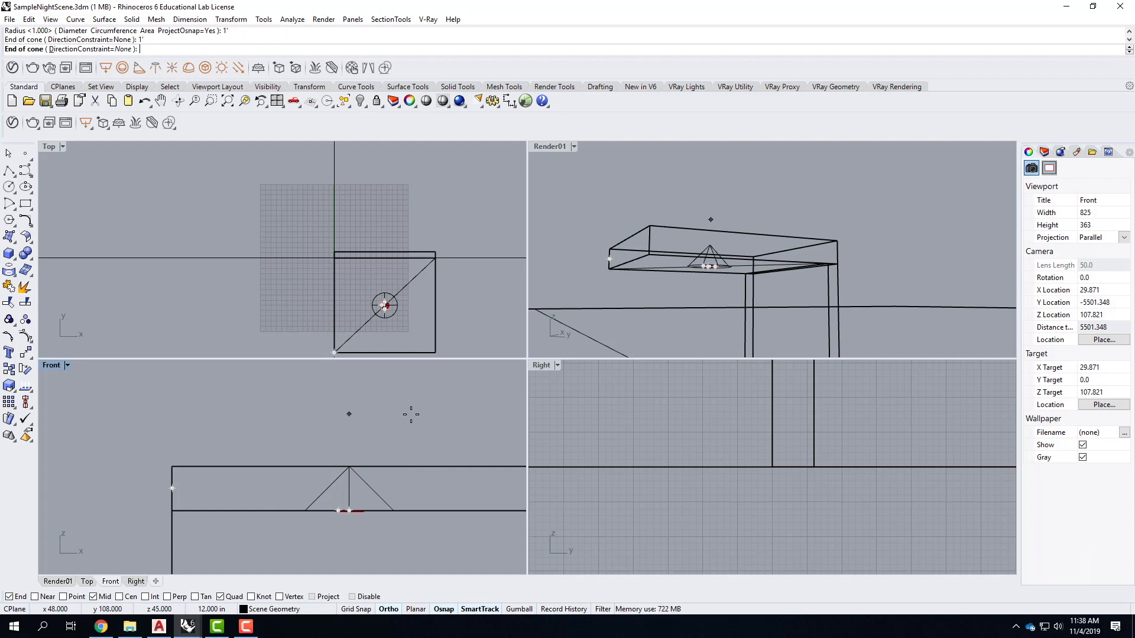
pyautogui.click(396, 403)
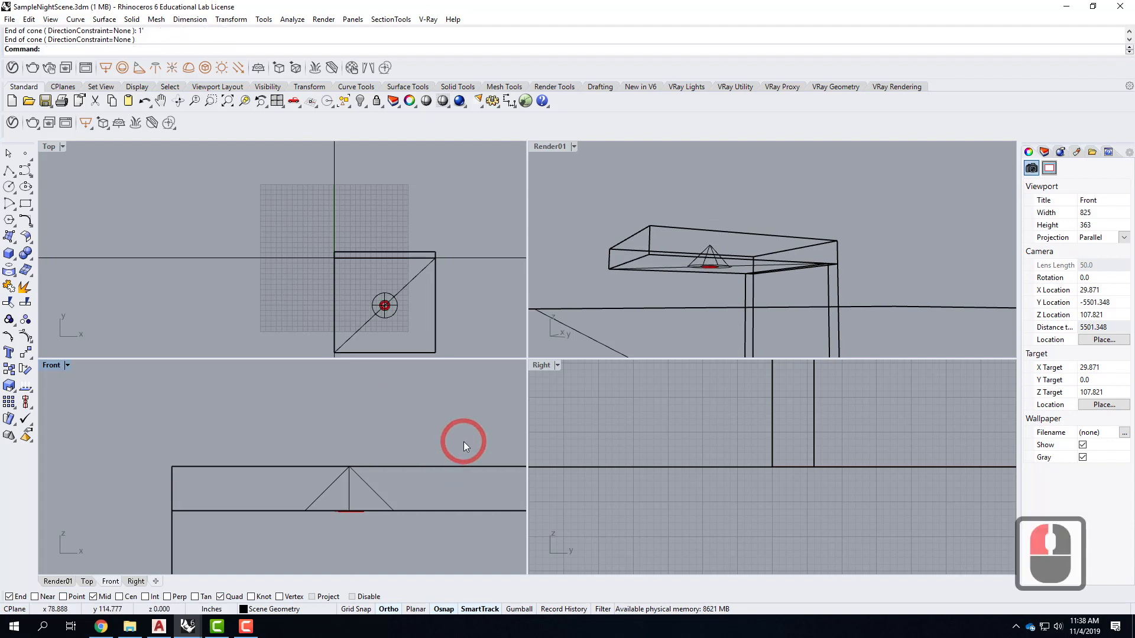
# Move the spotlight straight down about 12.8 inches in the Front view so its apex sits below the can light, and deselect it
pyautogui.click(349, 488)
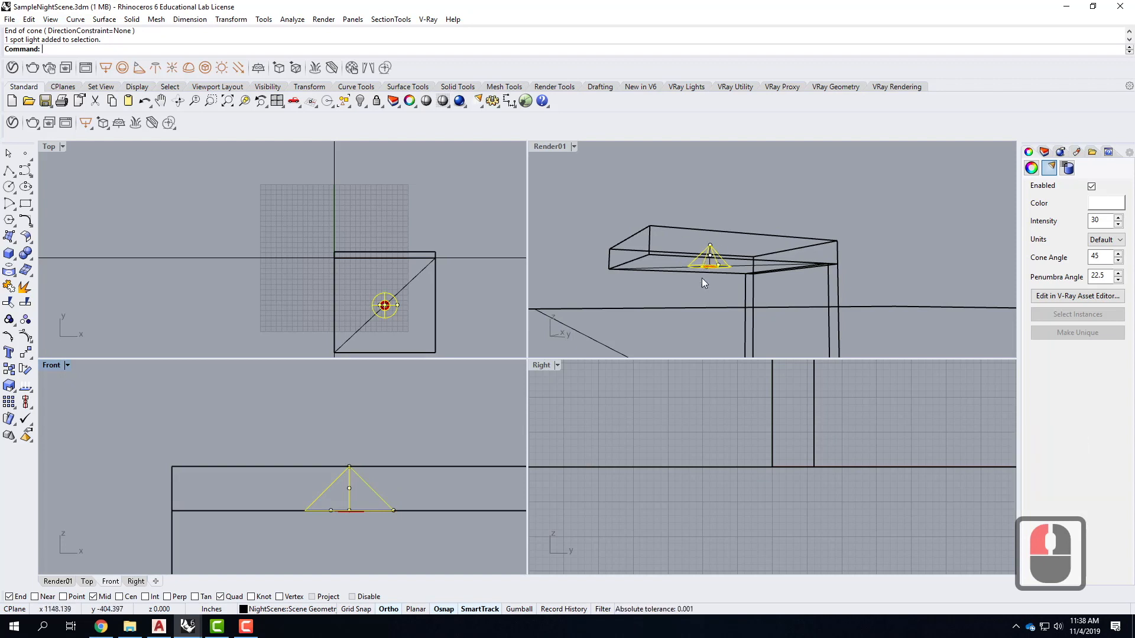
pyautogui.scroll(-3, 289, 395)
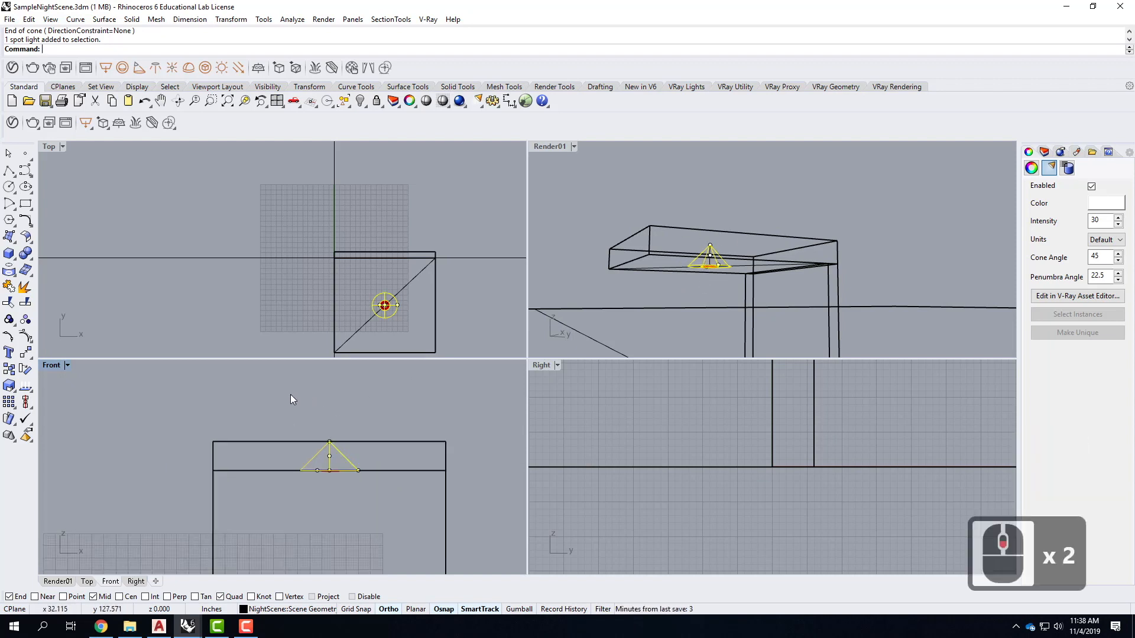
pyautogui.scroll(6, 319, 455)
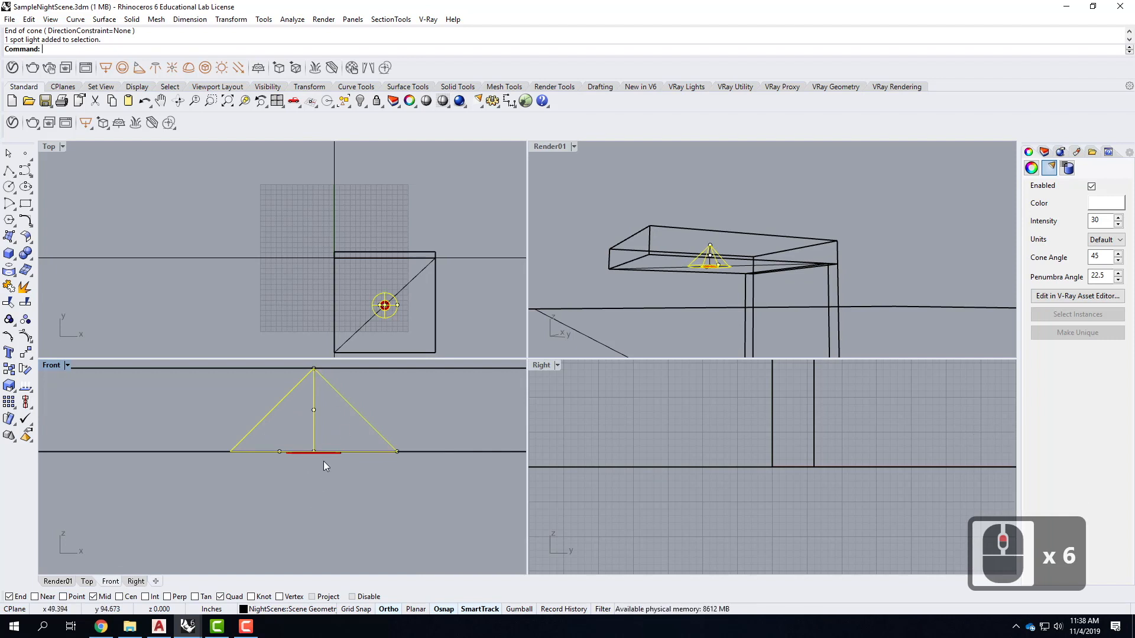
pyautogui.write('move')
pyautogui.press('Return')
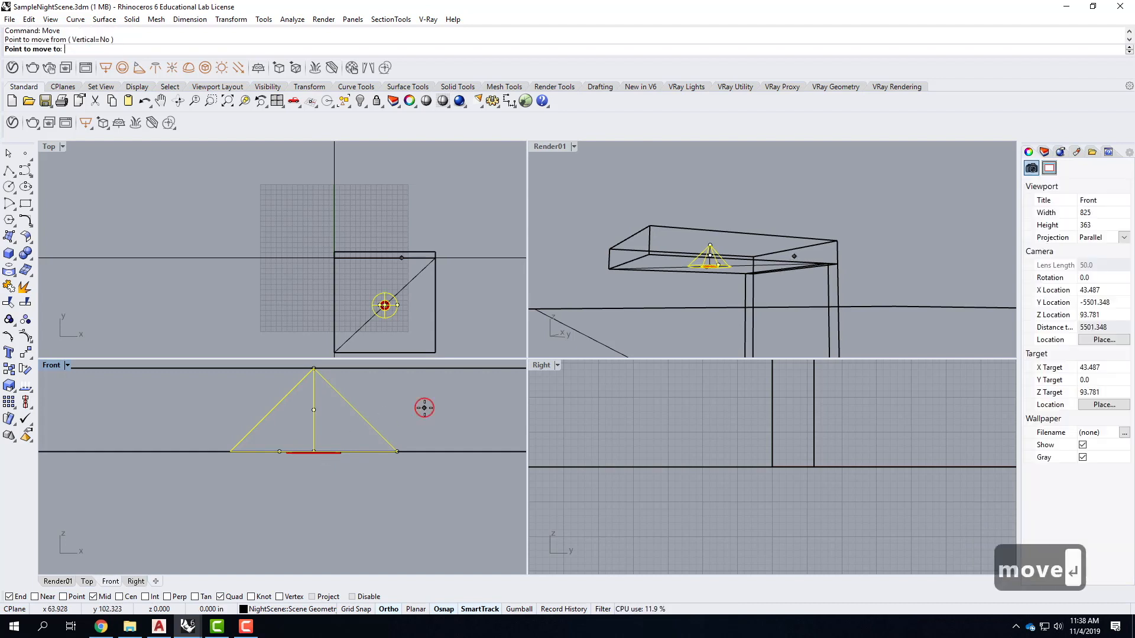
pyautogui.click(424, 408)
pyautogui.click(431, 513)
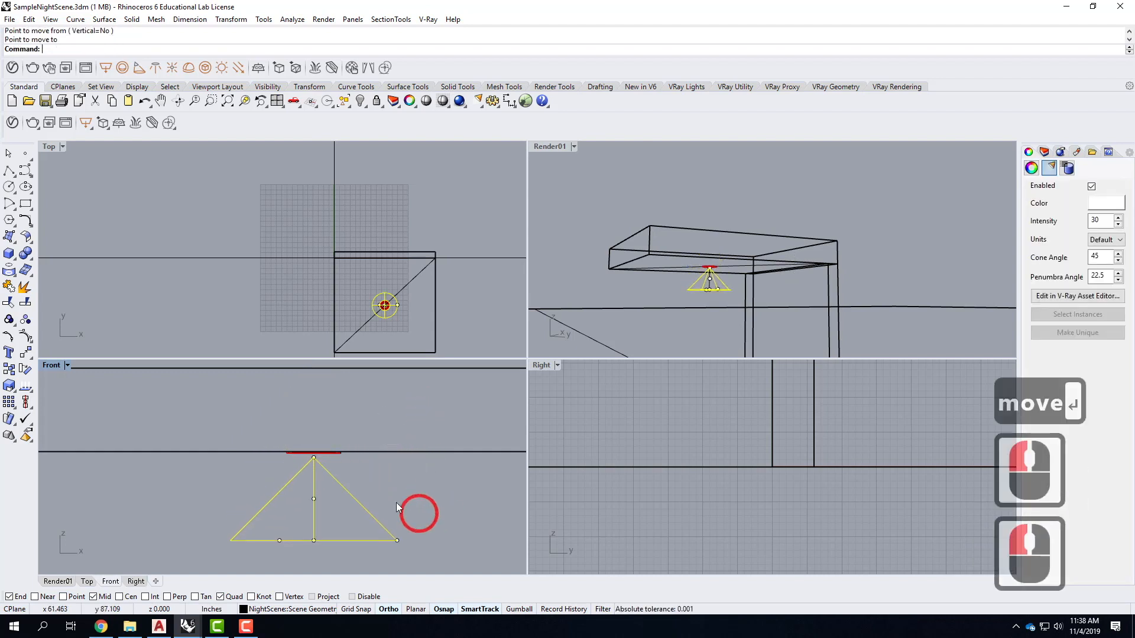
pyautogui.press('Escape')
# Move the spotlight up about 0.5 inch so its apex sits just beneath the can light's lower rim
pyautogui.scroll(11, 308, 464)
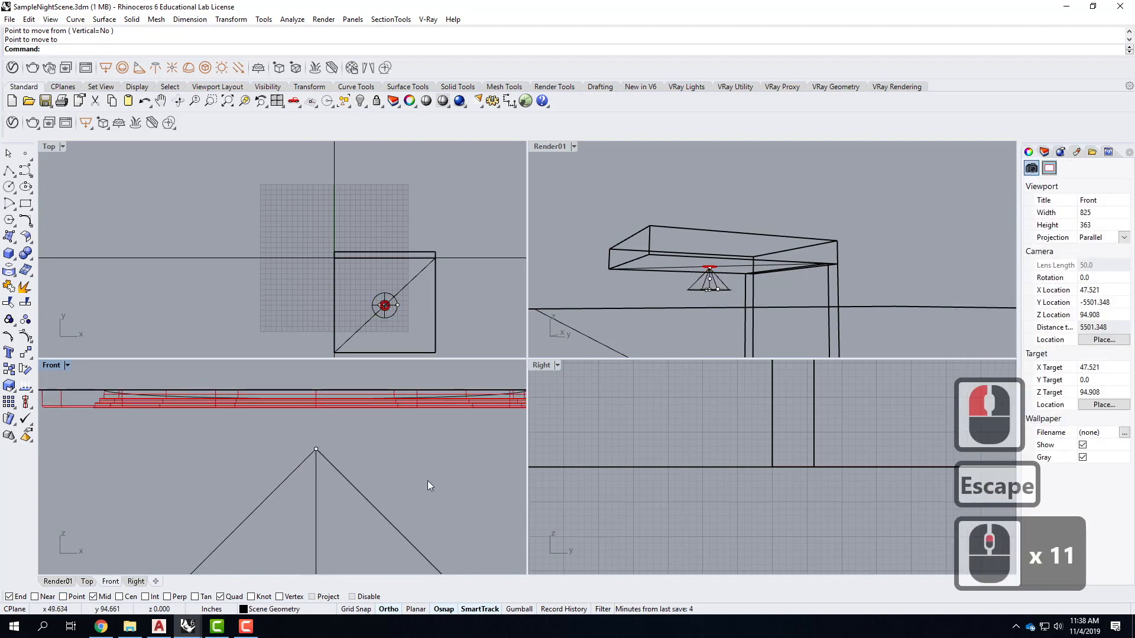
pyautogui.click(355, 488)
pyautogui.write('move')
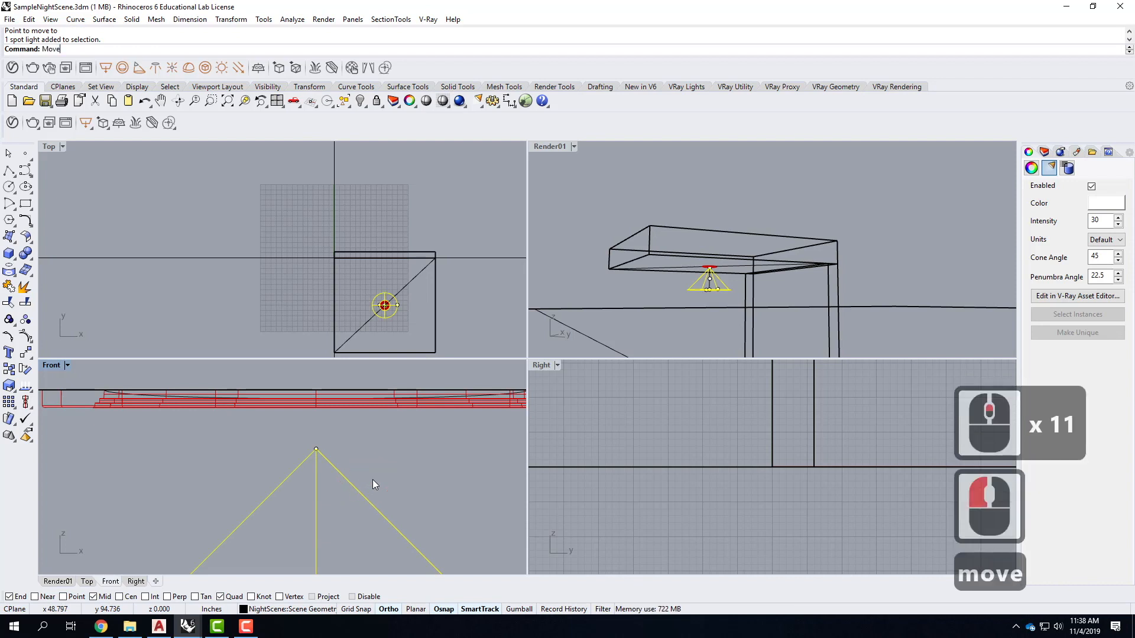
pyautogui.press('Return')
pyautogui.click(473, 438)
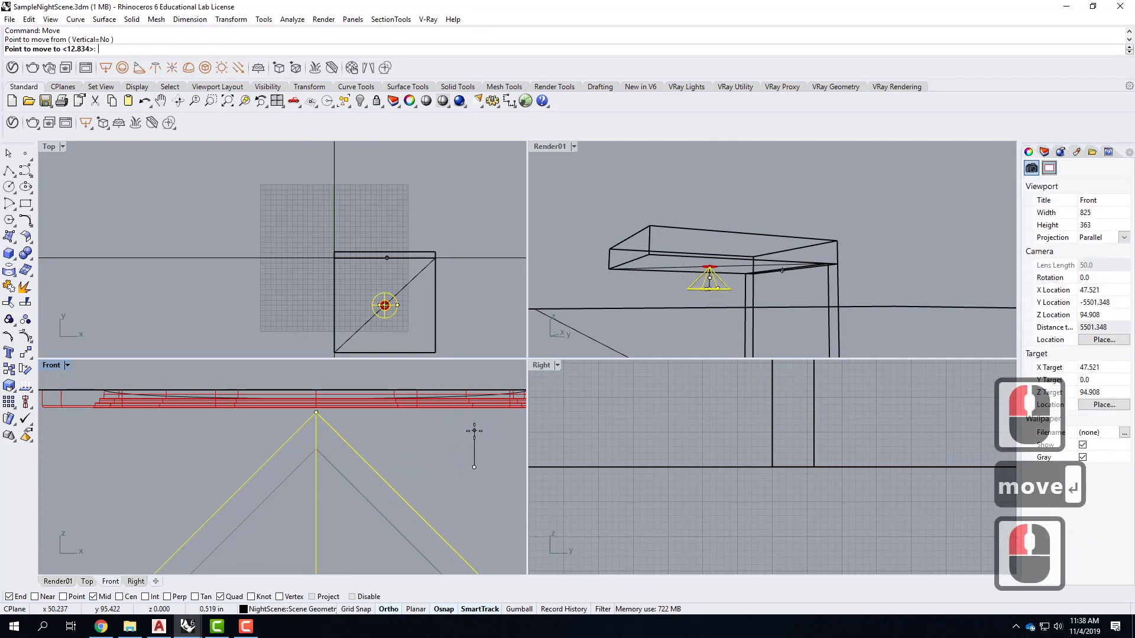
pyautogui.click(481, 439)
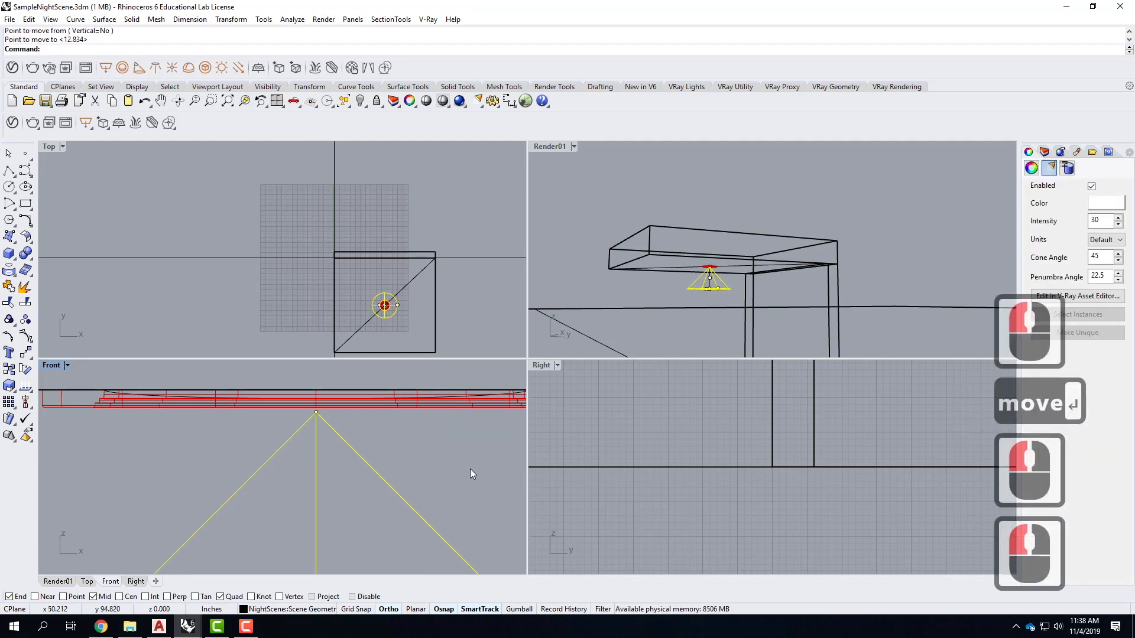
# Try the spotlight about 0.26 inch higher inside the can light, return it the same distance down, and deselect it
pyautogui.rightClick(467, 491)
pyautogui.click(468, 500)
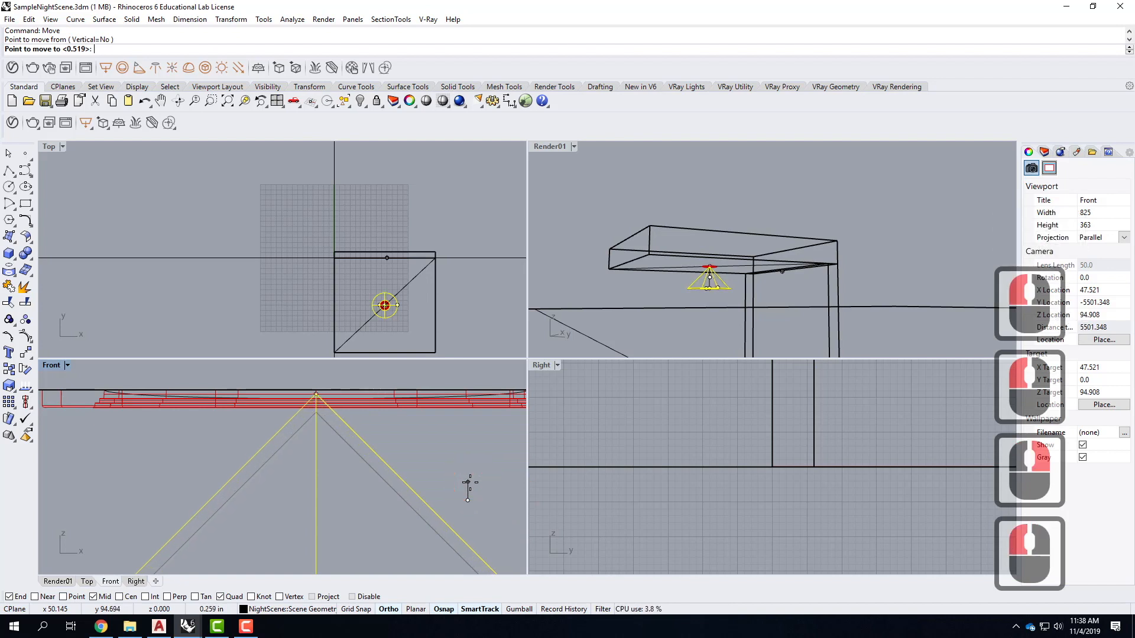
pyautogui.click(464, 524)
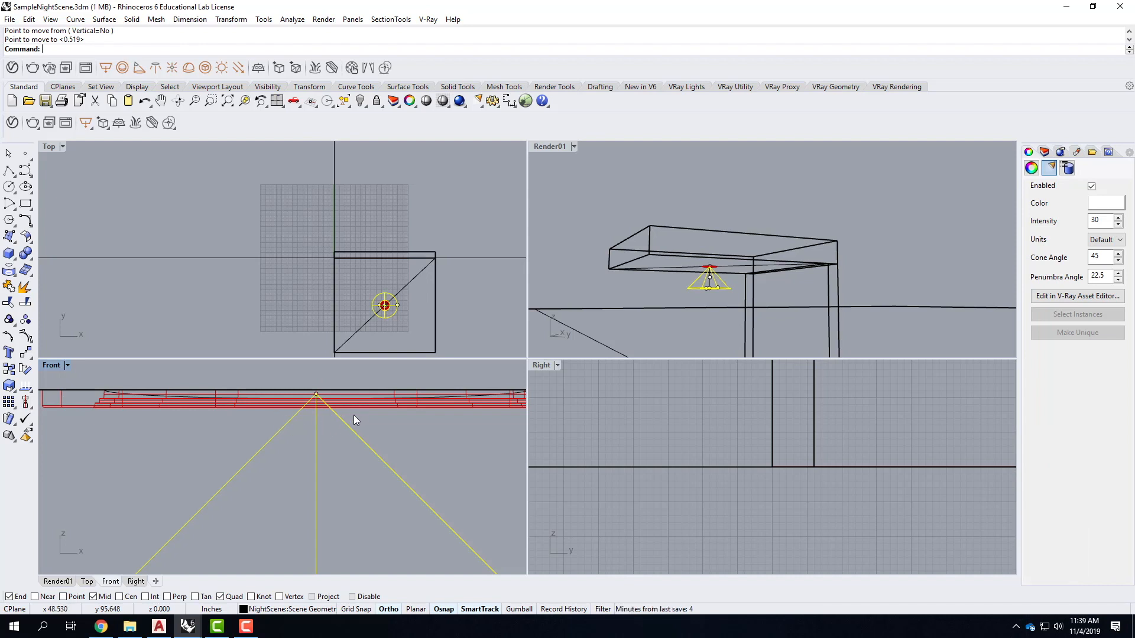
pyautogui.rightClick(403, 434)
pyautogui.click(404, 434)
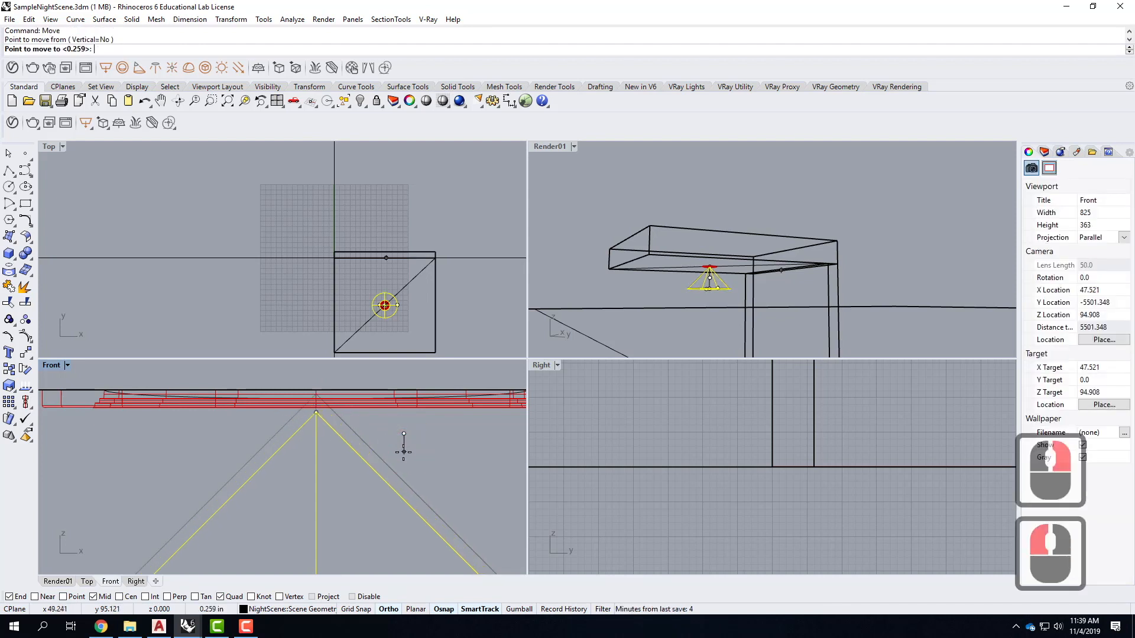
pyautogui.click(403, 452)
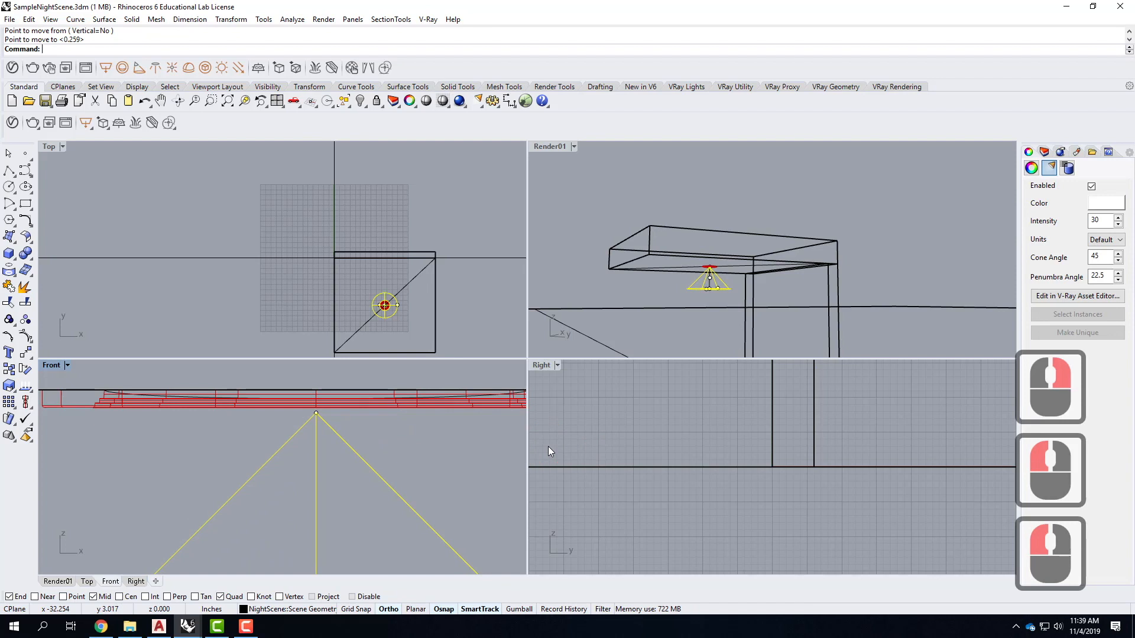
pyautogui.press('Escape')
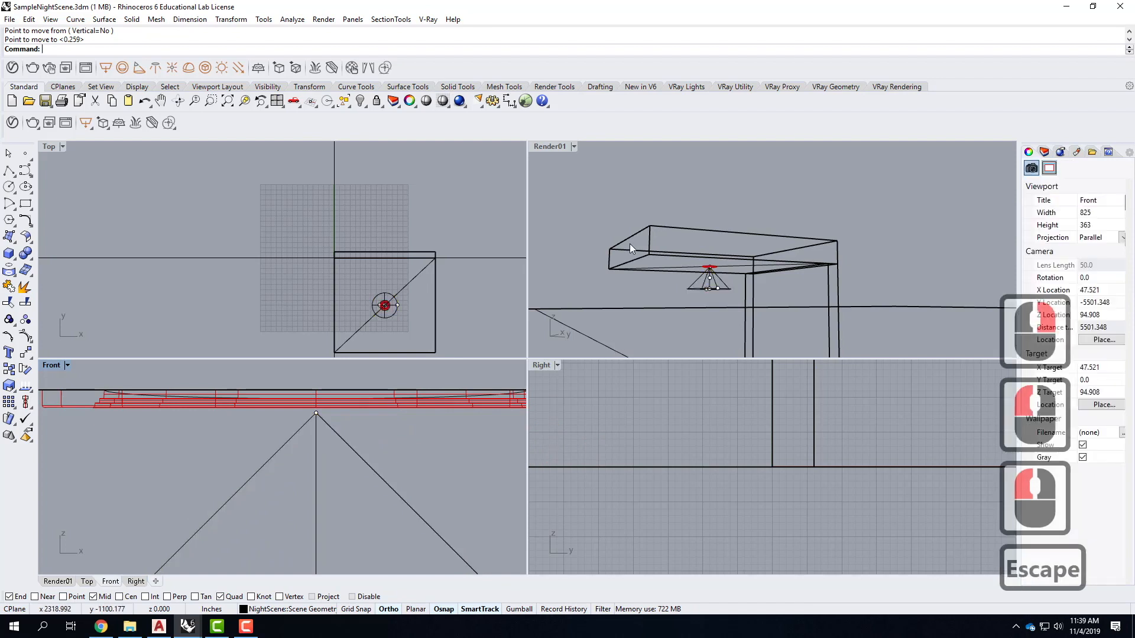
# Maximize the Render01 viewport, select the spotlight beneath the can light, and open its expanded settings in the V-Ray Asset Editor
pyautogui.doubleClick(549, 146)
pyautogui.click(388, 436)
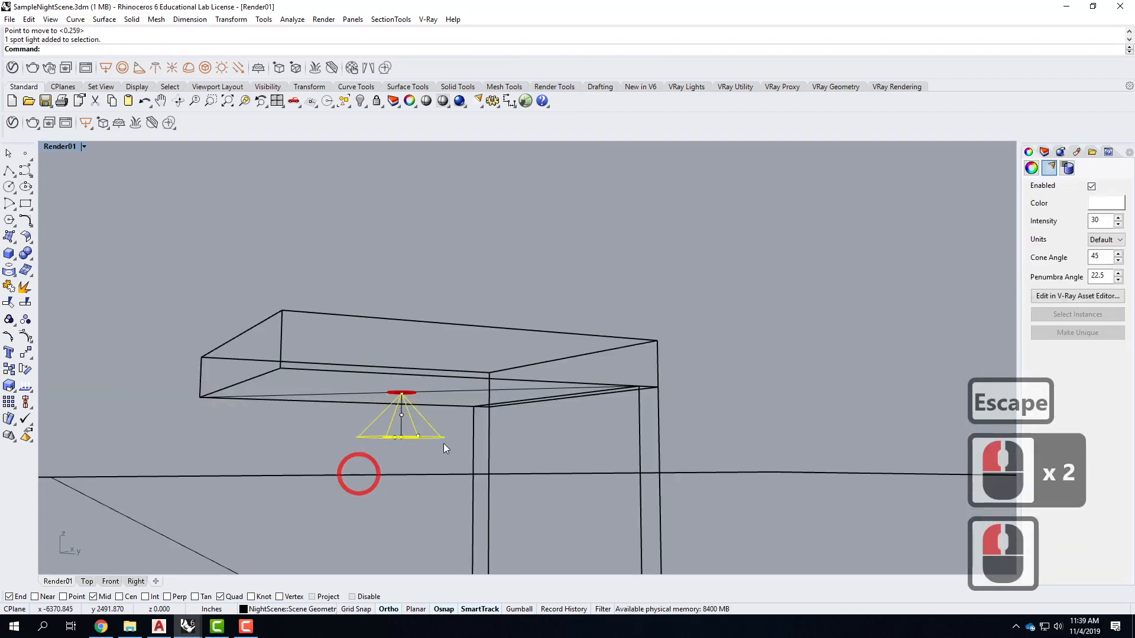
pyautogui.click(388, 442)
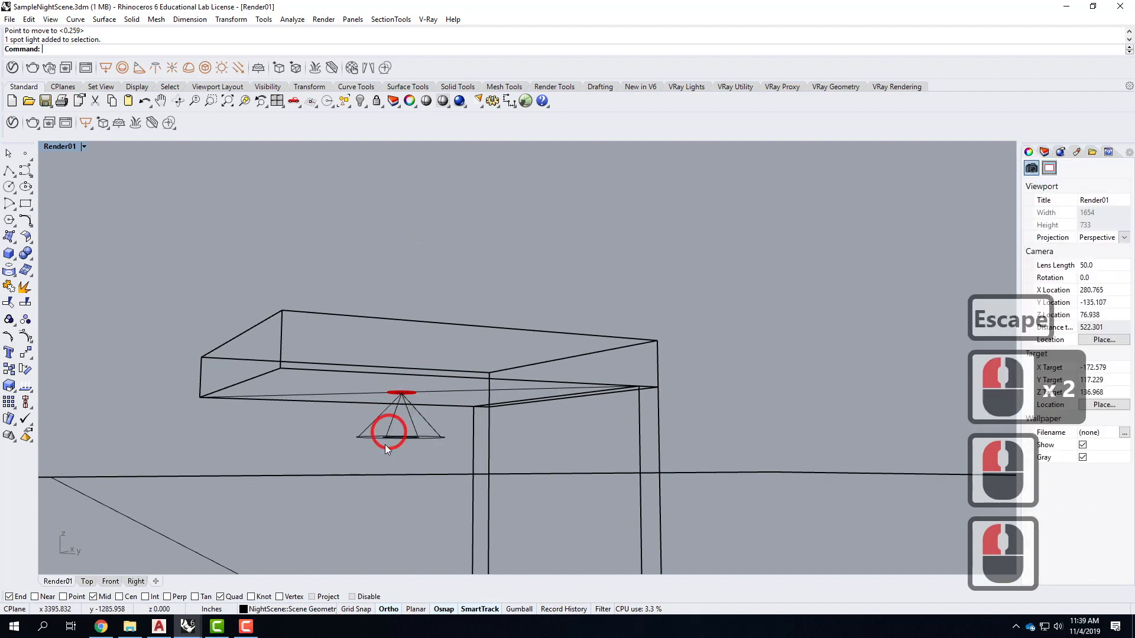
pyautogui.click(385, 438)
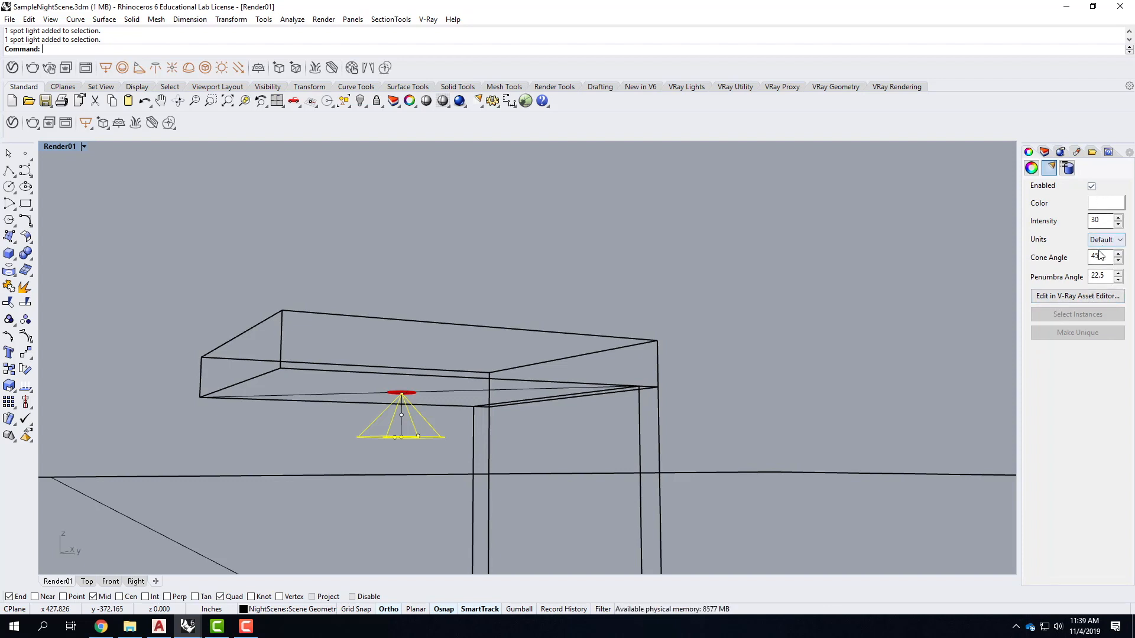
pyautogui.click(1065, 298)
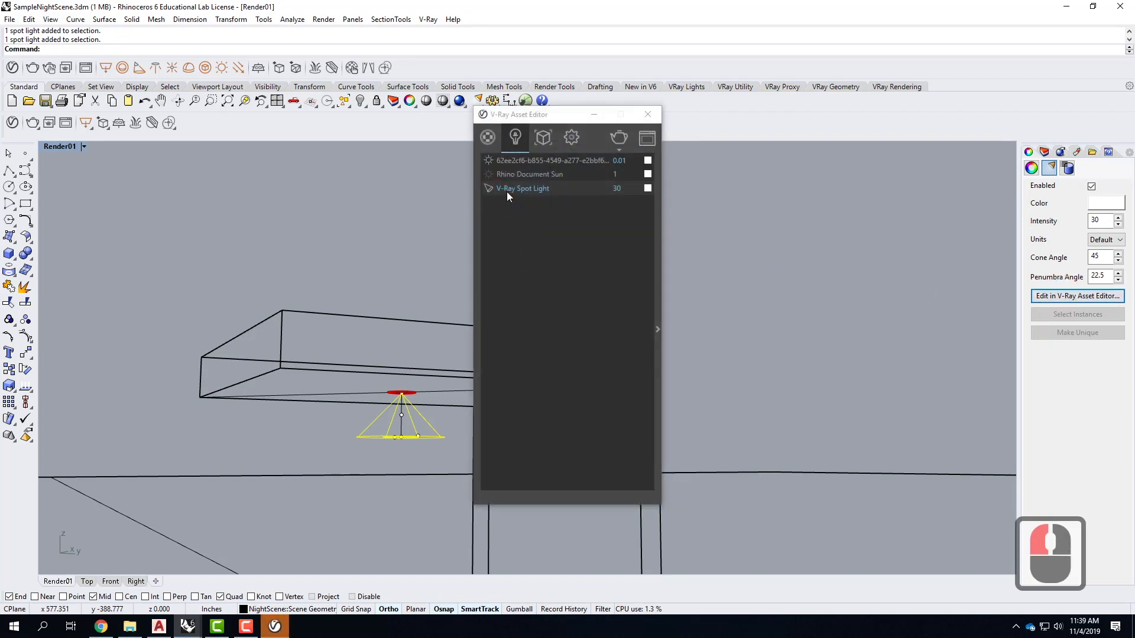
pyautogui.click(656, 329)
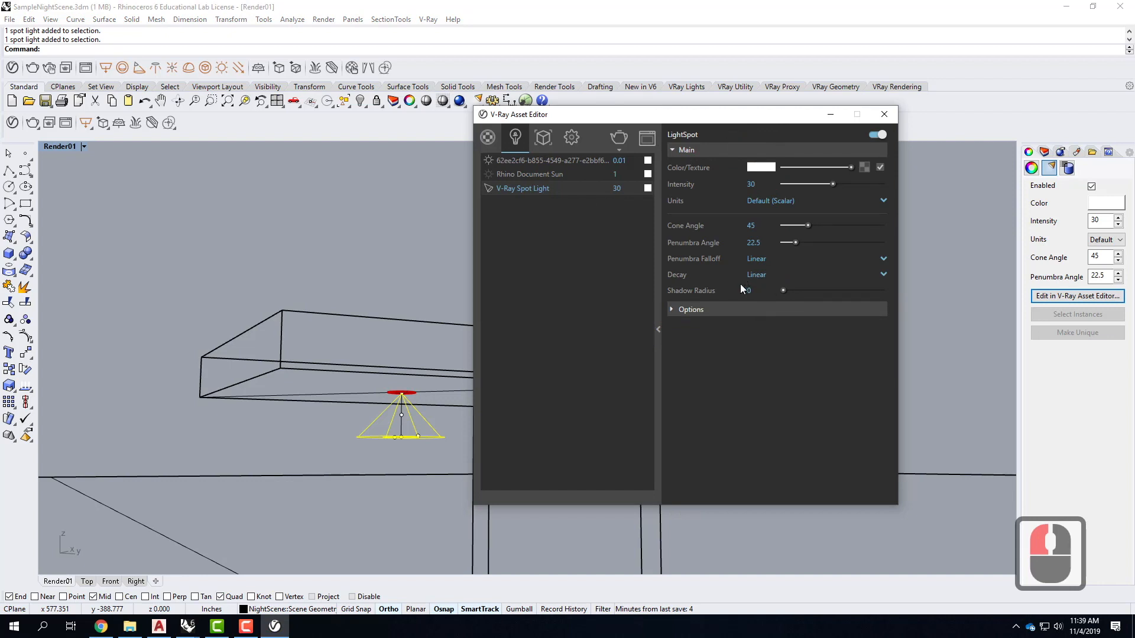
pyautogui.moveTo(736, 113); pyautogui.dragTo(590, 113)
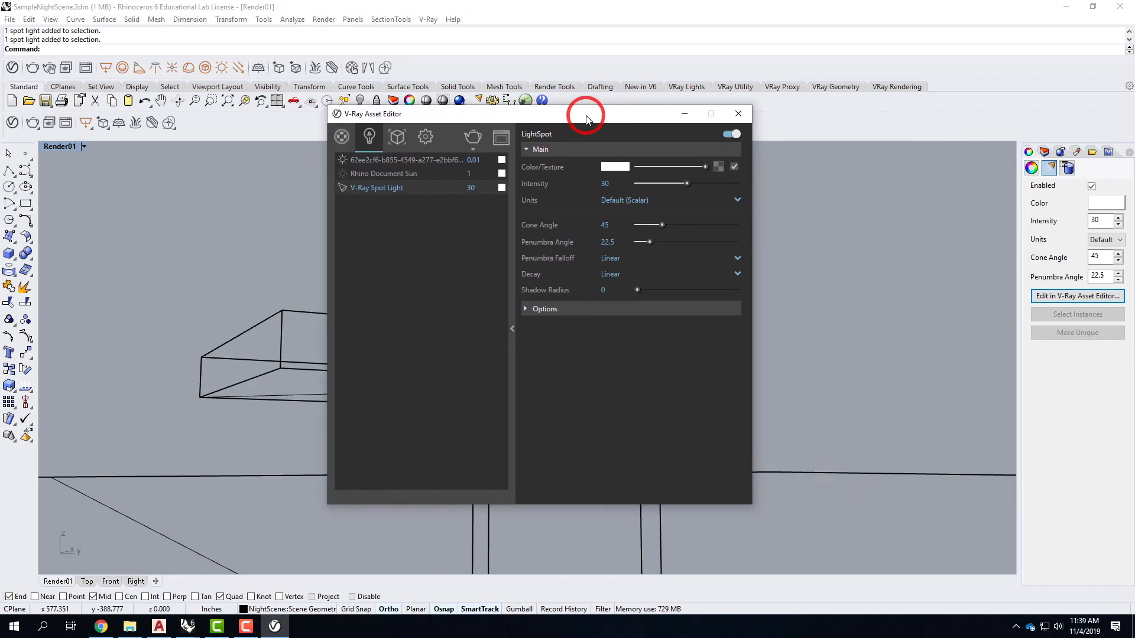
pyautogui.click(405, 193)
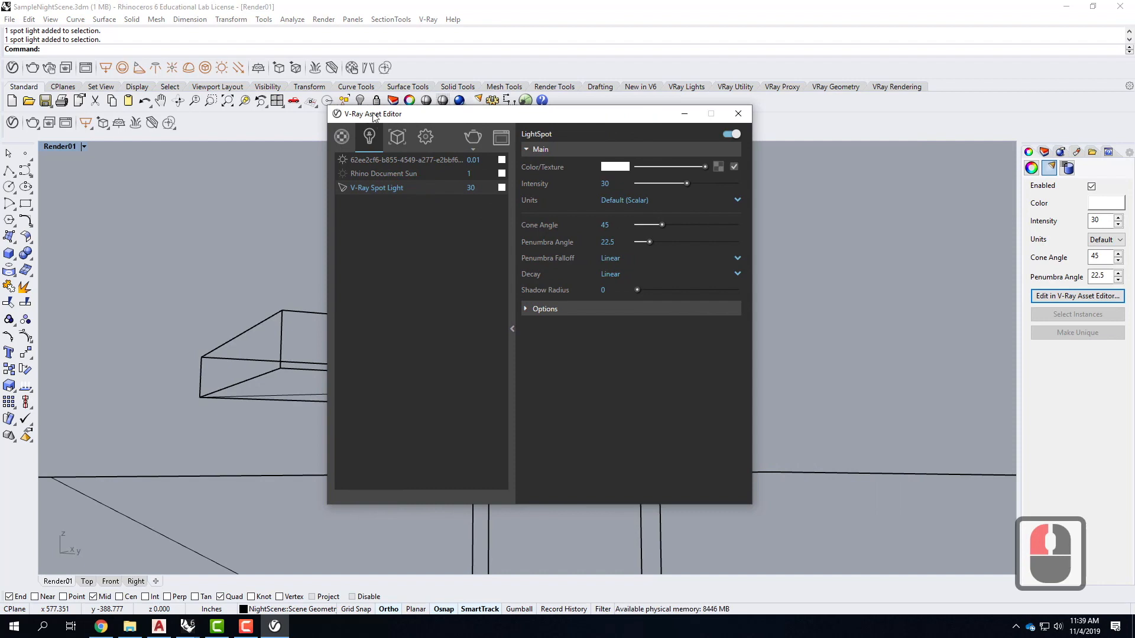
# Close the asset editor, deselect and reselect the spotlight in the viewport, and reopen its V-Ray settings
pyautogui.click(738, 113)
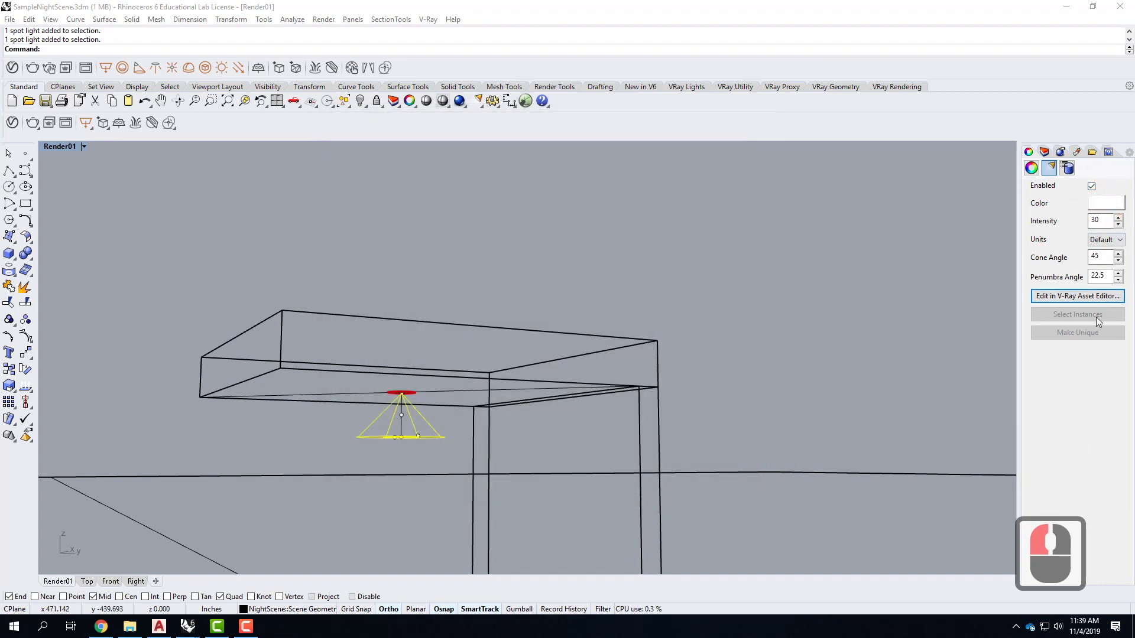
pyautogui.click(789, 248)
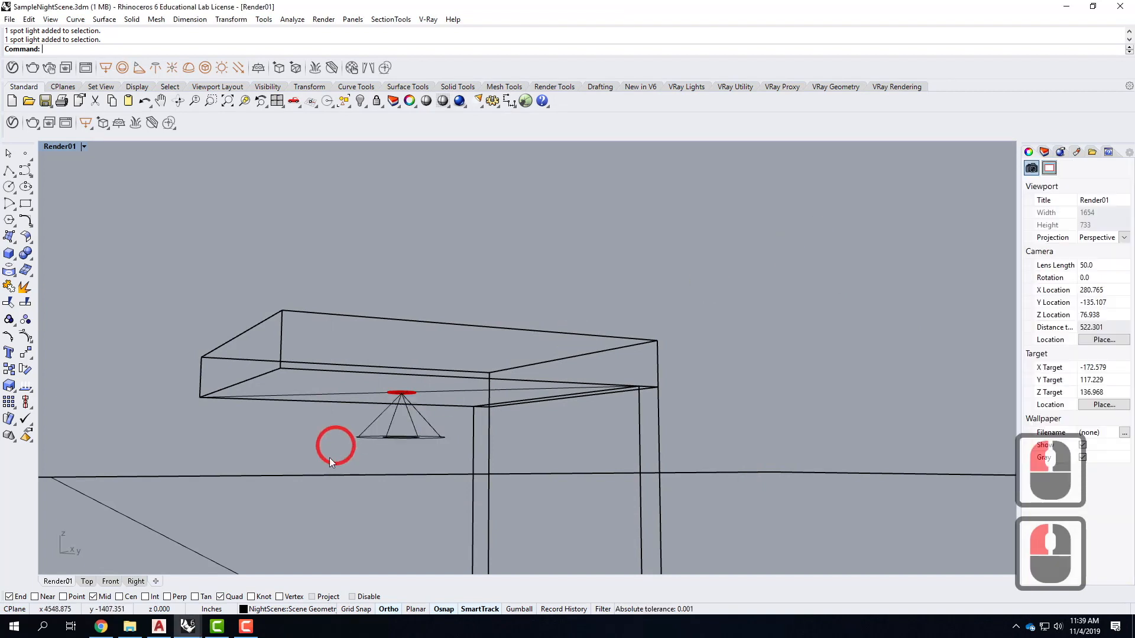
pyautogui.click(371, 437)
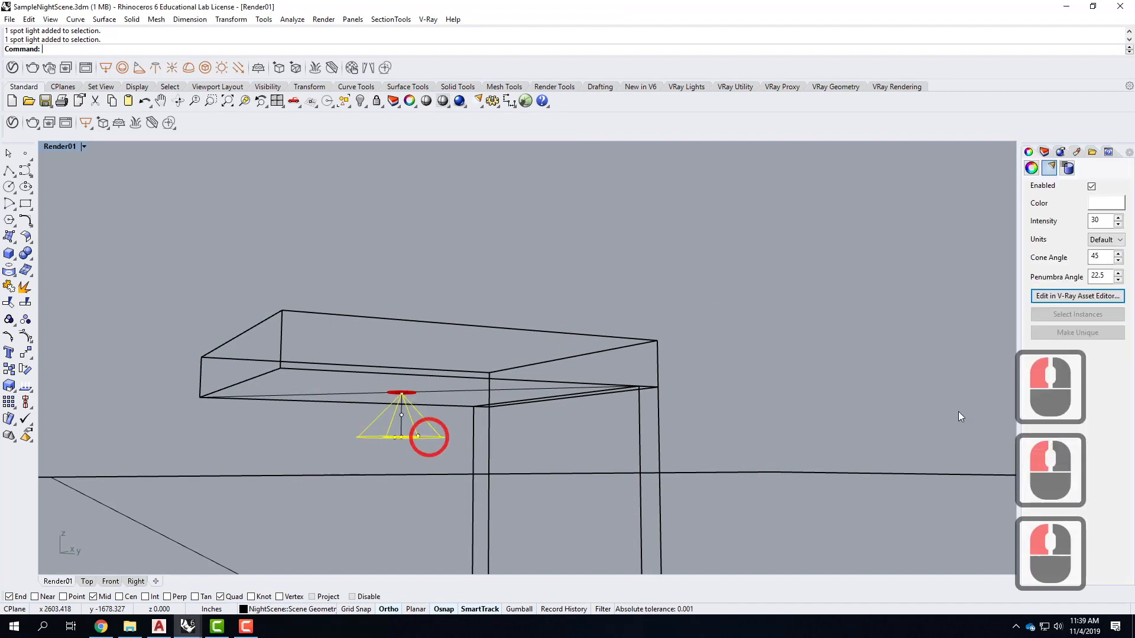
pyautogui.click(1061, 297)
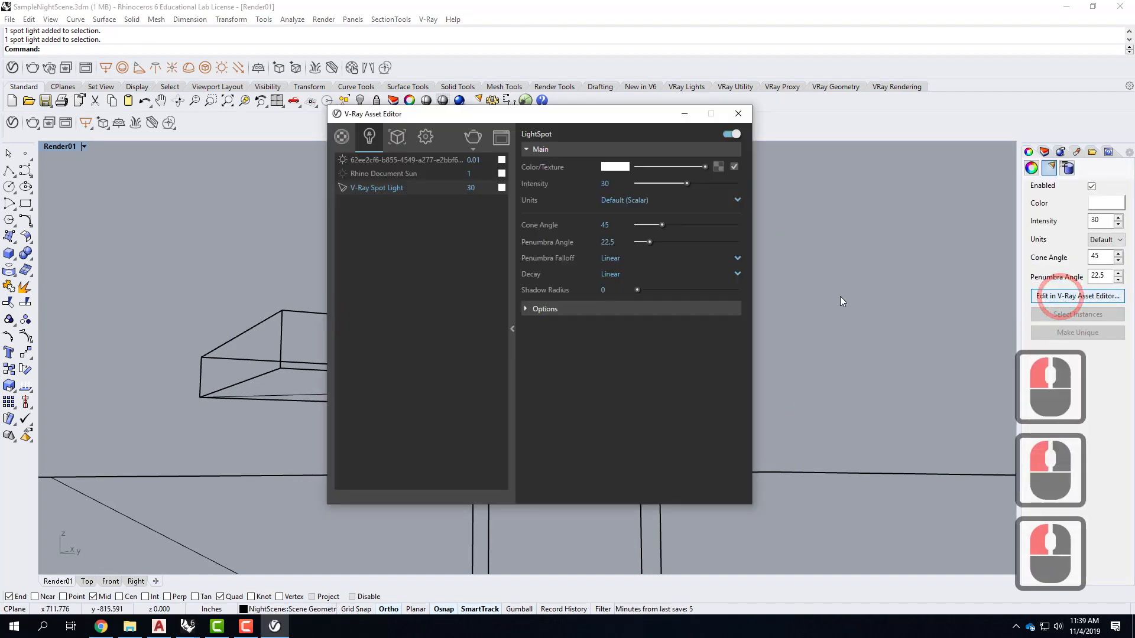
pyautogui.rightClick(385, 187)
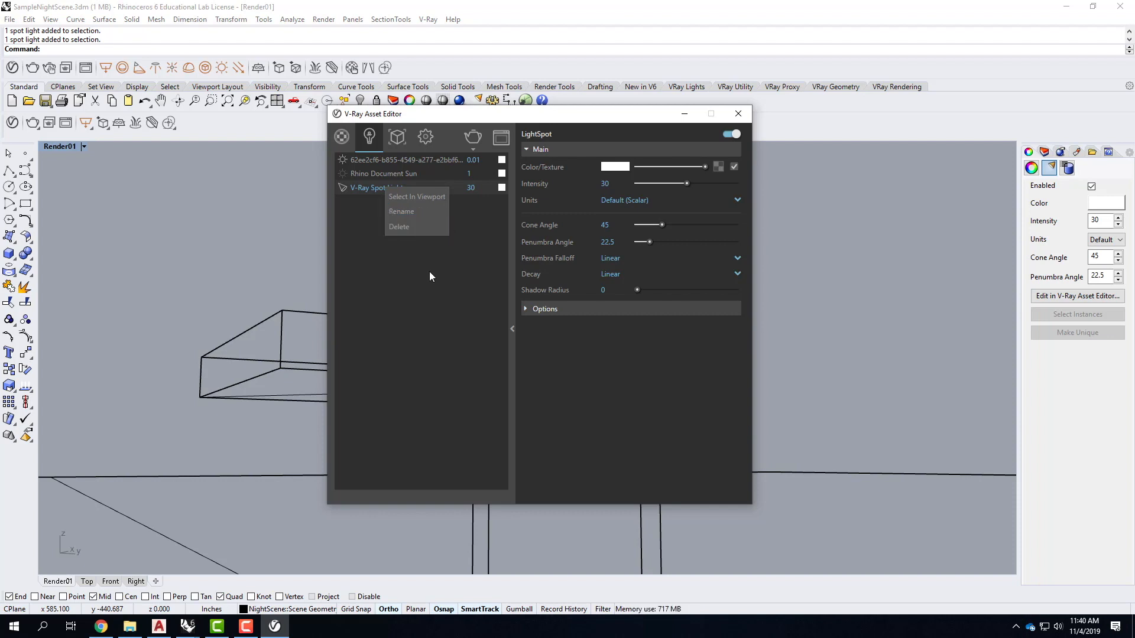
pyautogui.click(445, 229)
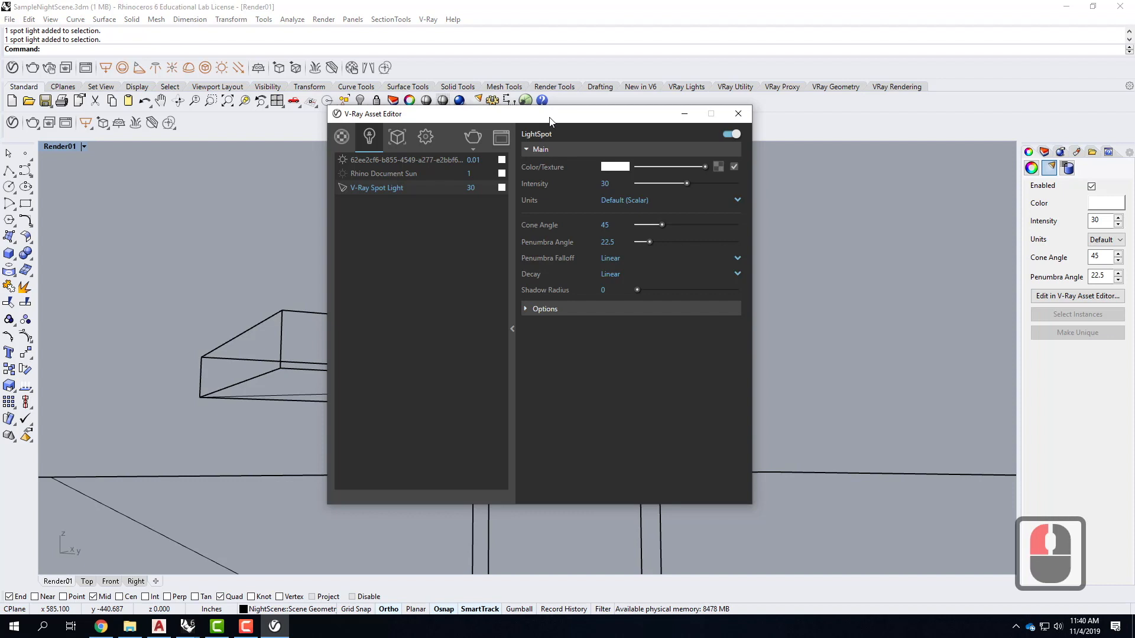
# Set the spotlight's colour range to 0 to 255 and its colour to R 255, G 214, B 170
pyautogui.click(618, 170)
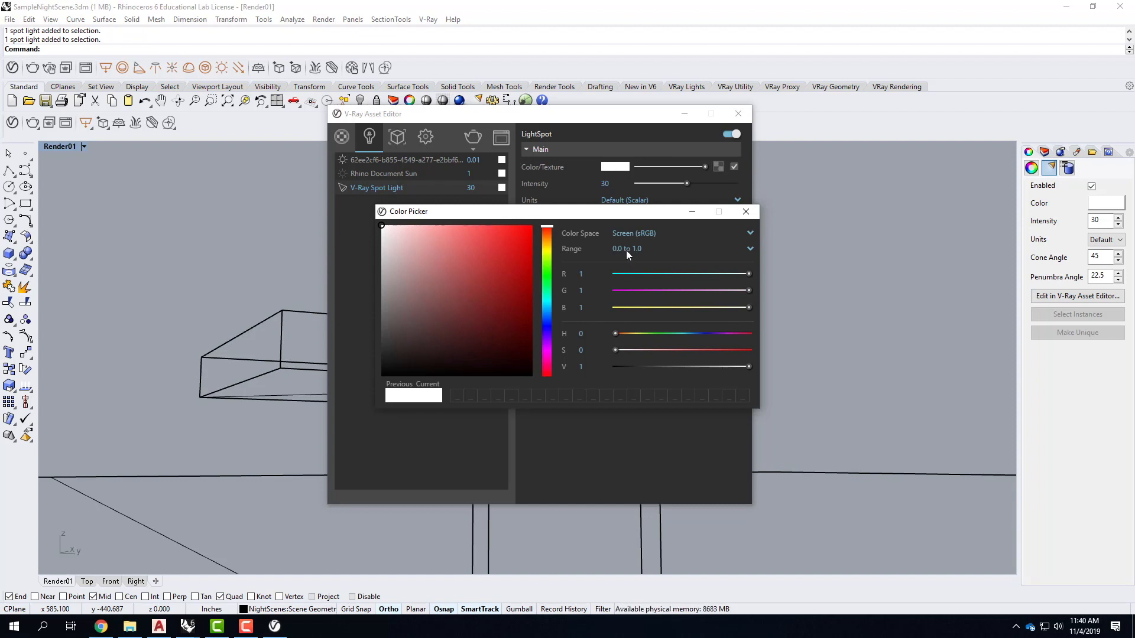
pyautogui.click(644, 246)
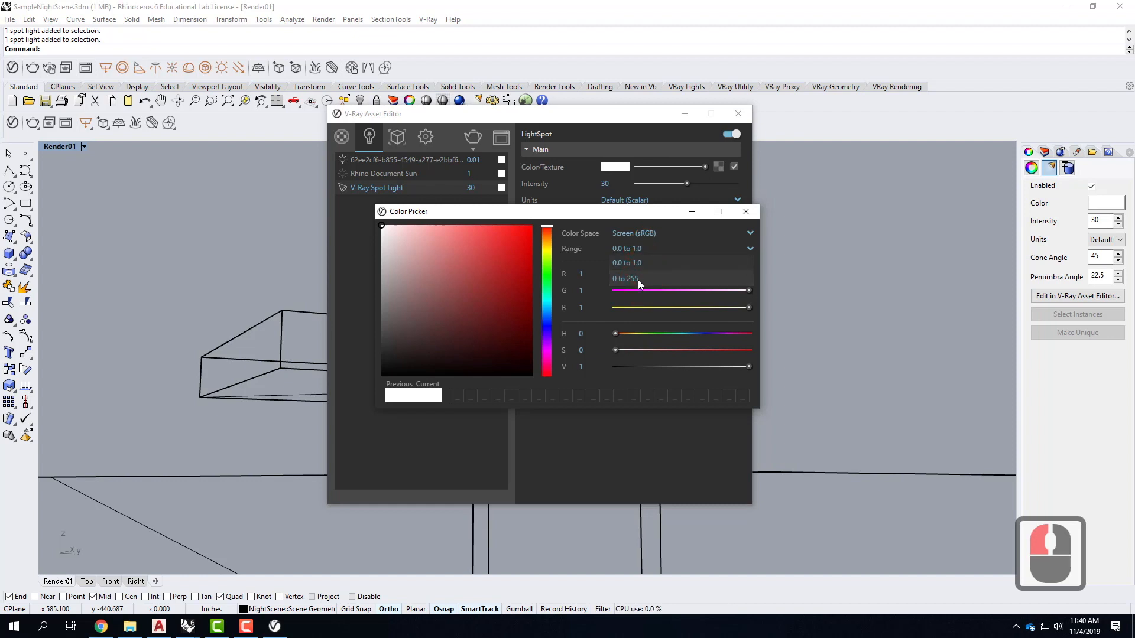
pyautogui.click(623, 276)
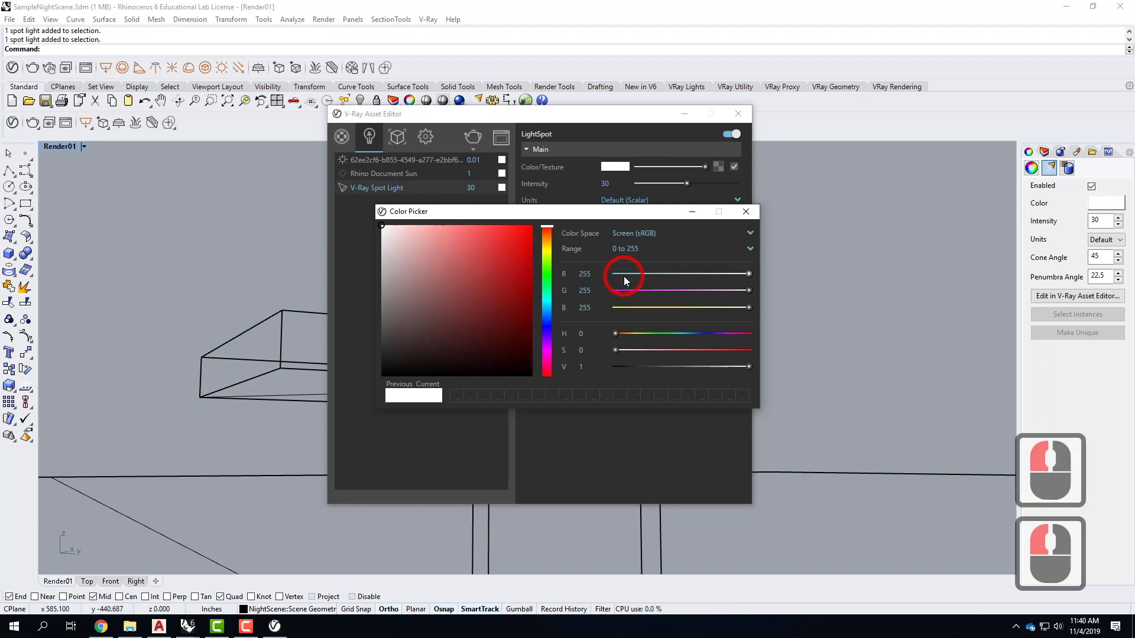
pyautogui.doubleClick(592, 291)
pyautogui.write('214')
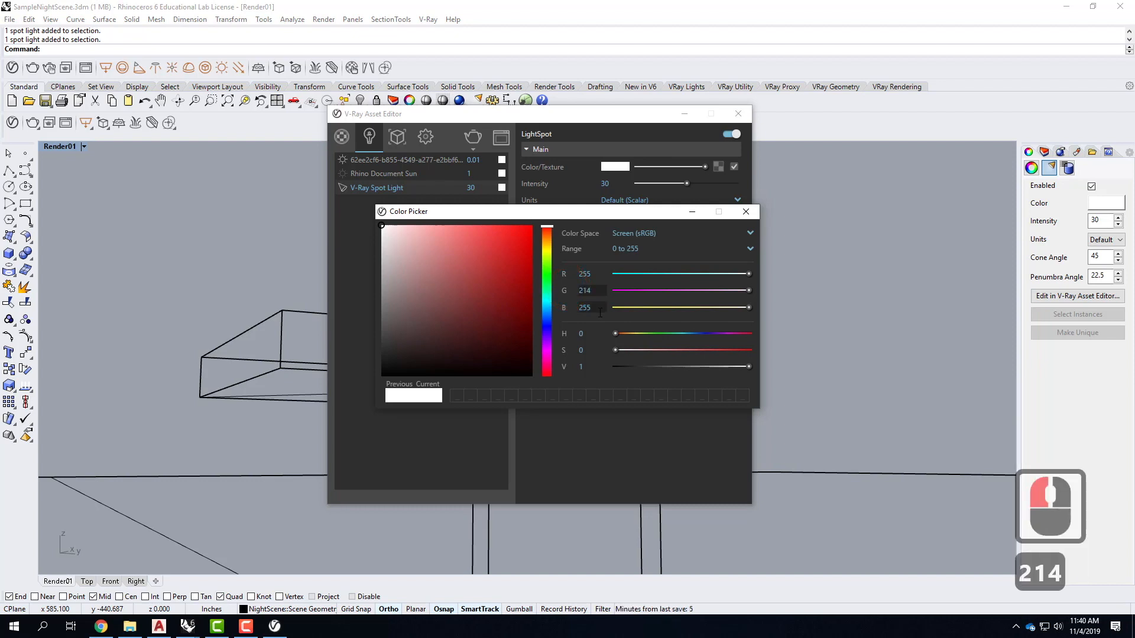
pyautogui.doubleClick(591, 307)
pyautogui.write('170')
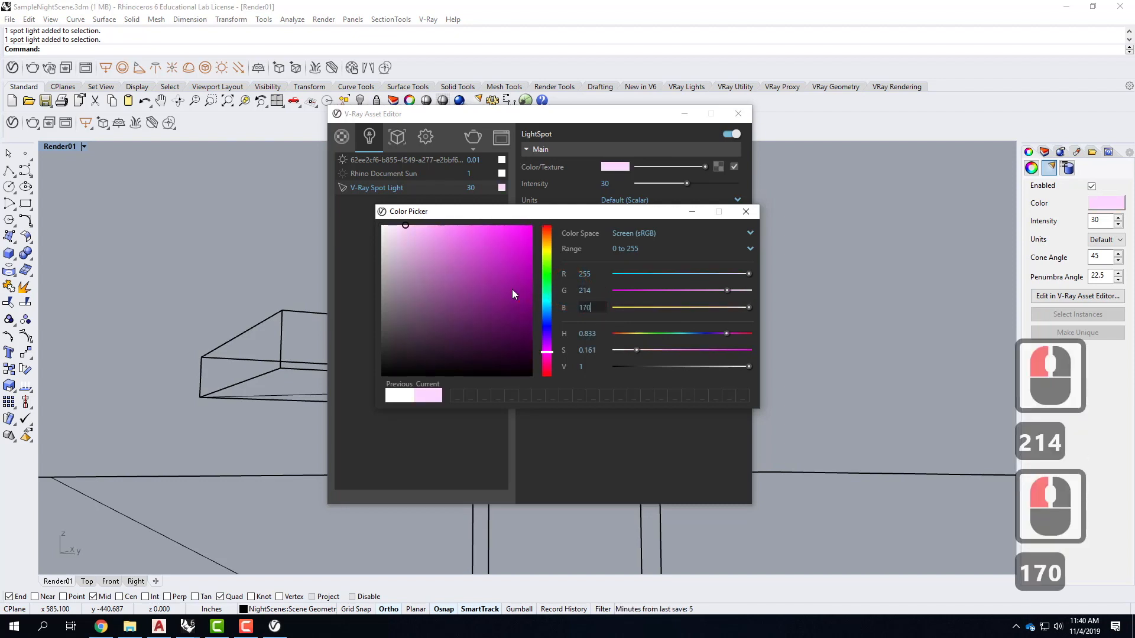
pyautogui.click(547, 239)
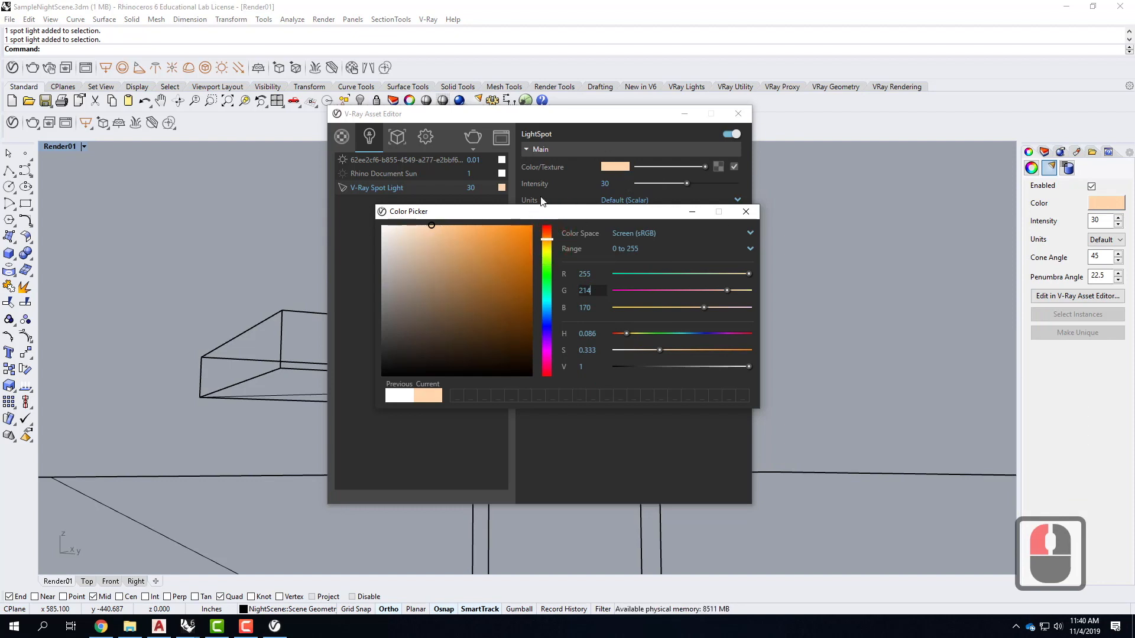
pyautogui.click(746, 212)
pyautogui.click(615, 170)
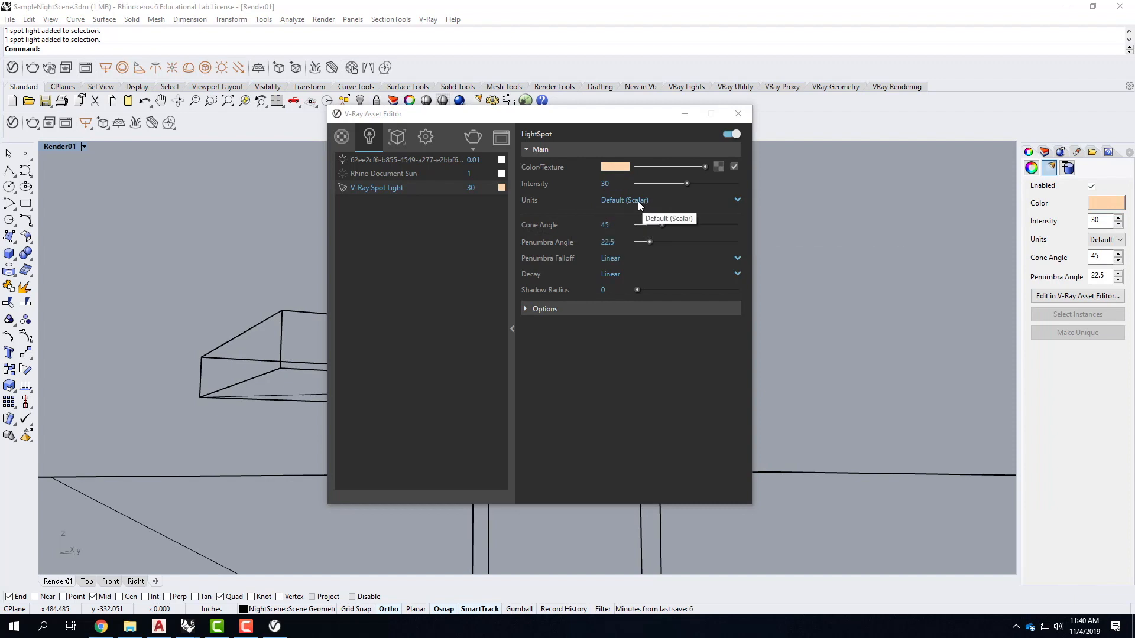
# Set the spotlight's units to Radiant power (W) and its intensity to 60
pyautogui.click(738, 201)
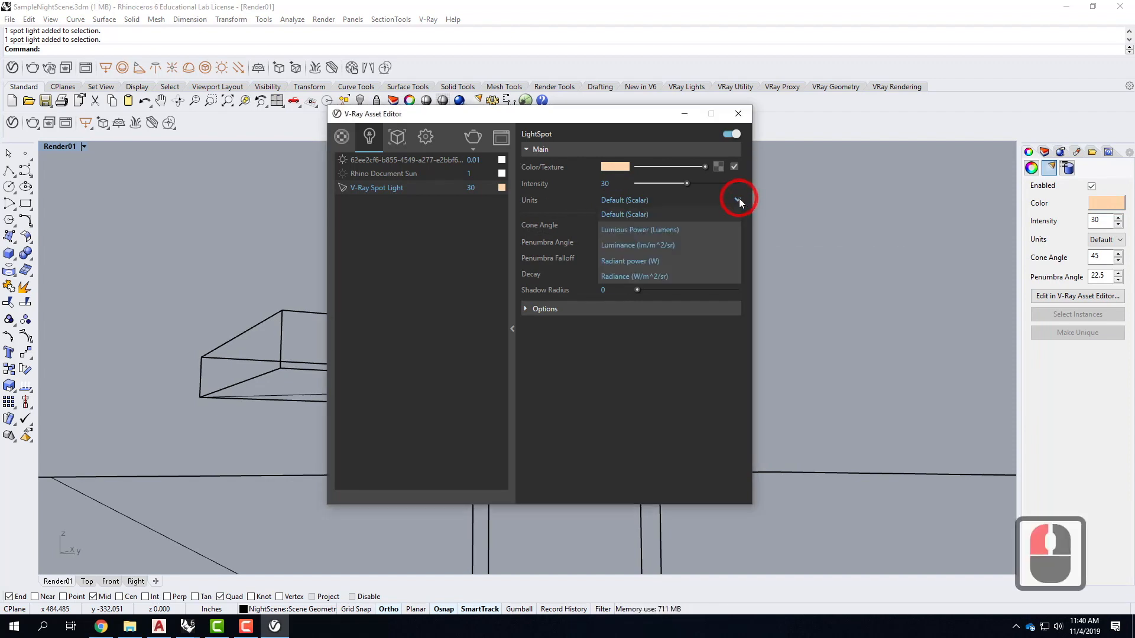
pyautogui.click(655, 260)
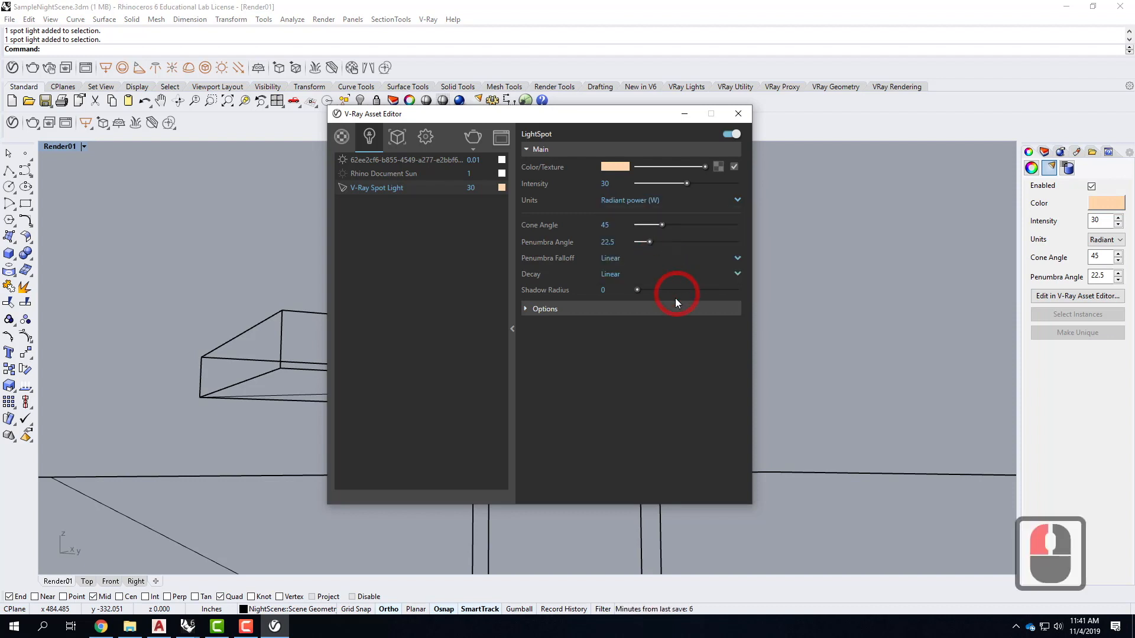
pyautogui.doubleClick(608, 184)
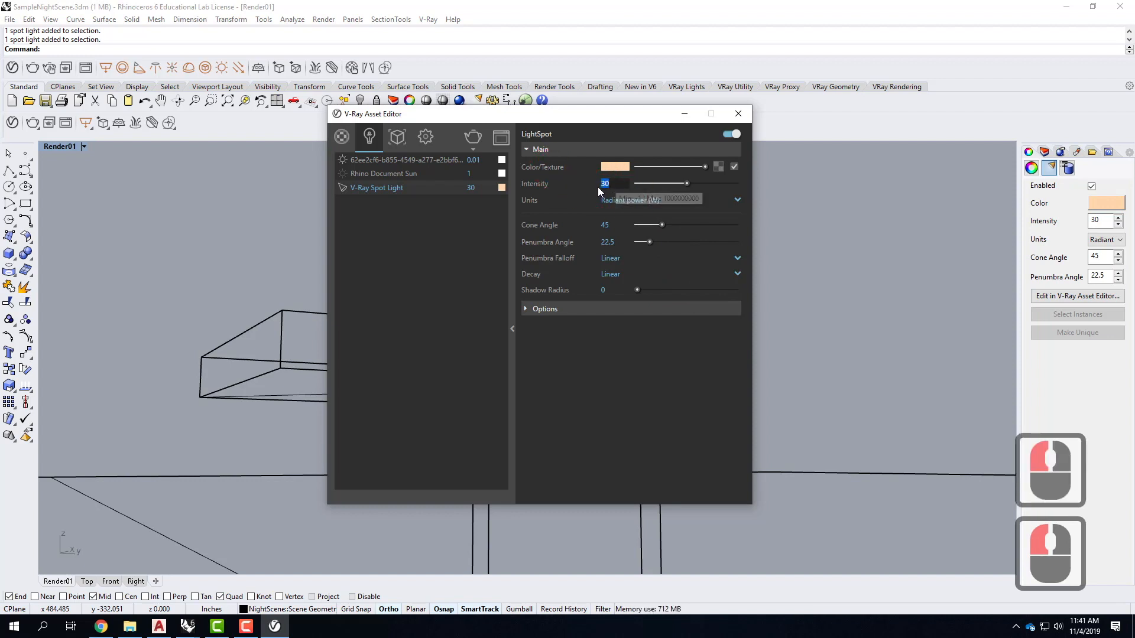
pyautogui.write('60')
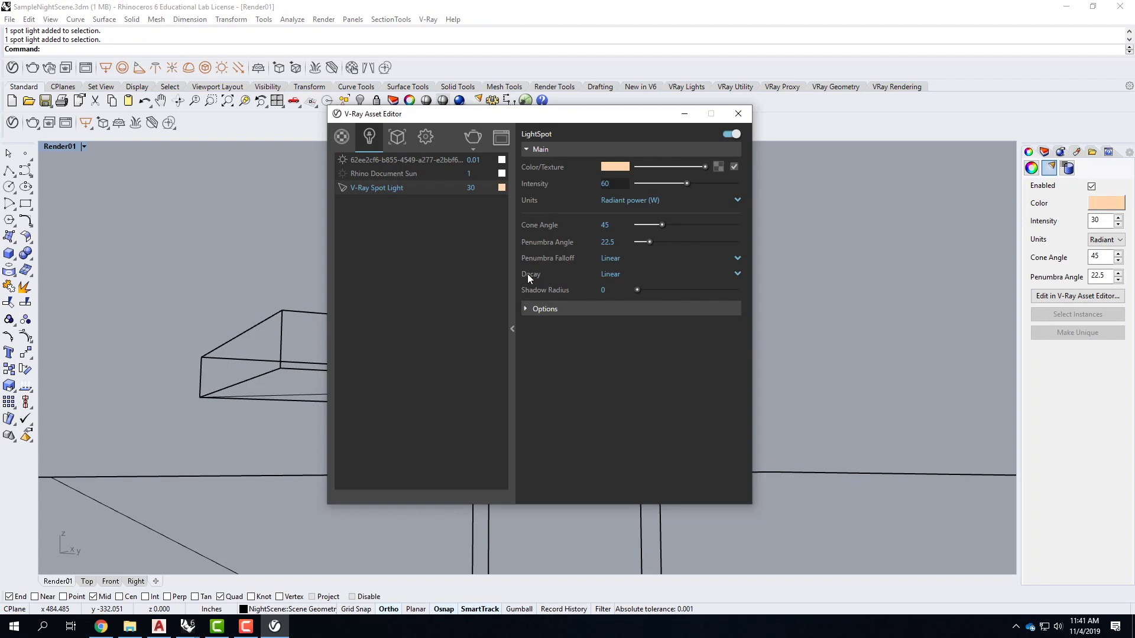
# Set the spotlight's decay to Inverse Square and close the V-Ray Asset Editor
pyautogui.click(738, 273)
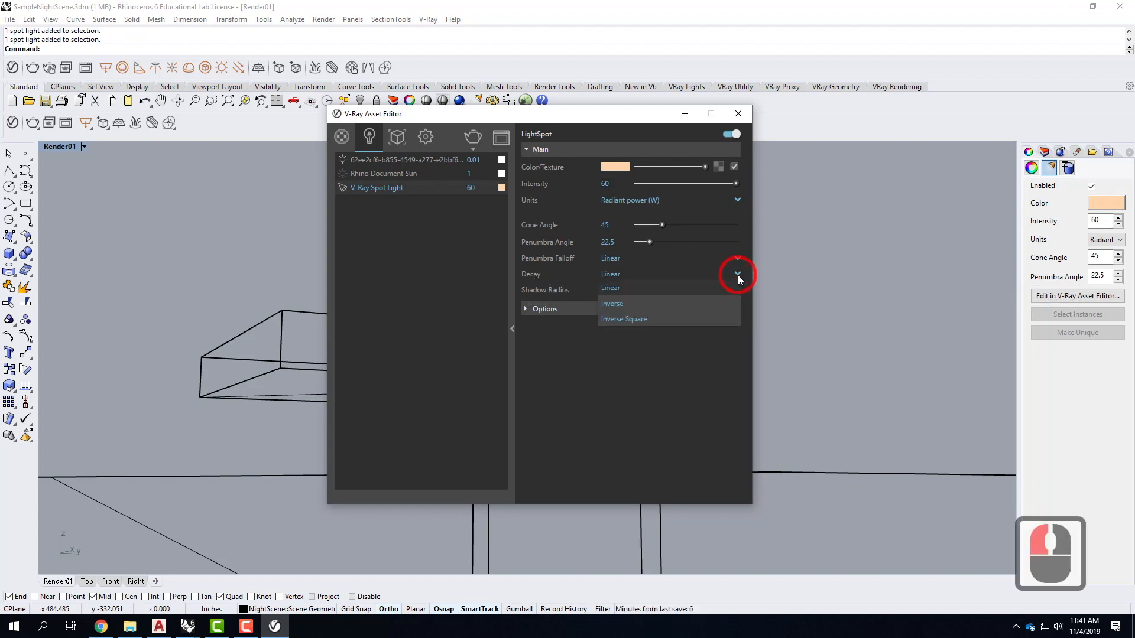
pyautogui.click(636, 319)
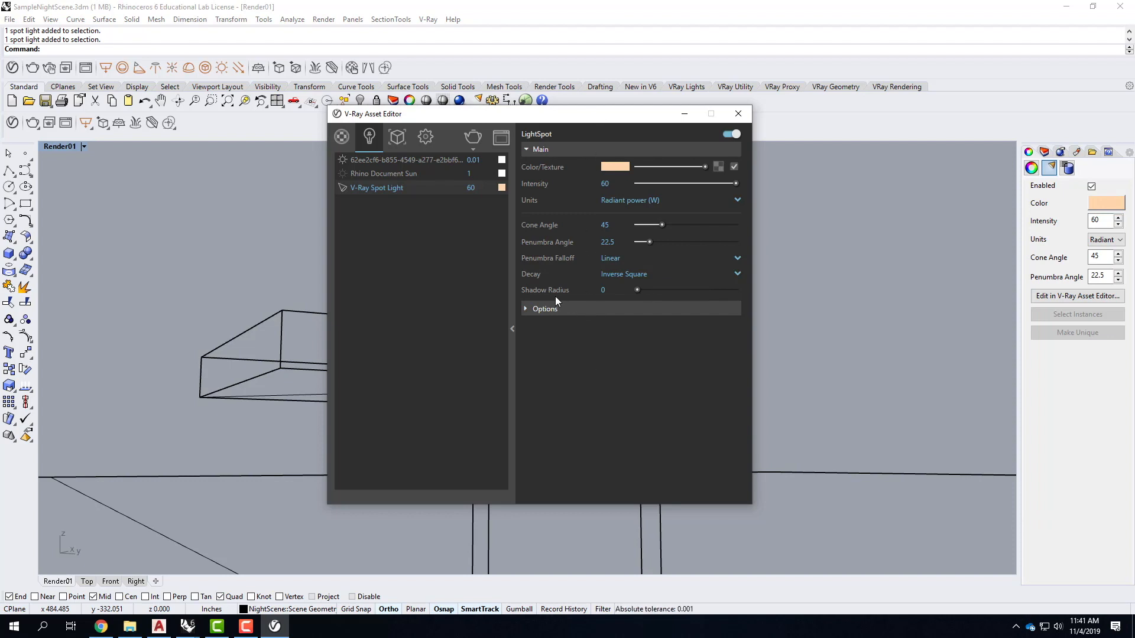
pyautogui.click(513, 328)
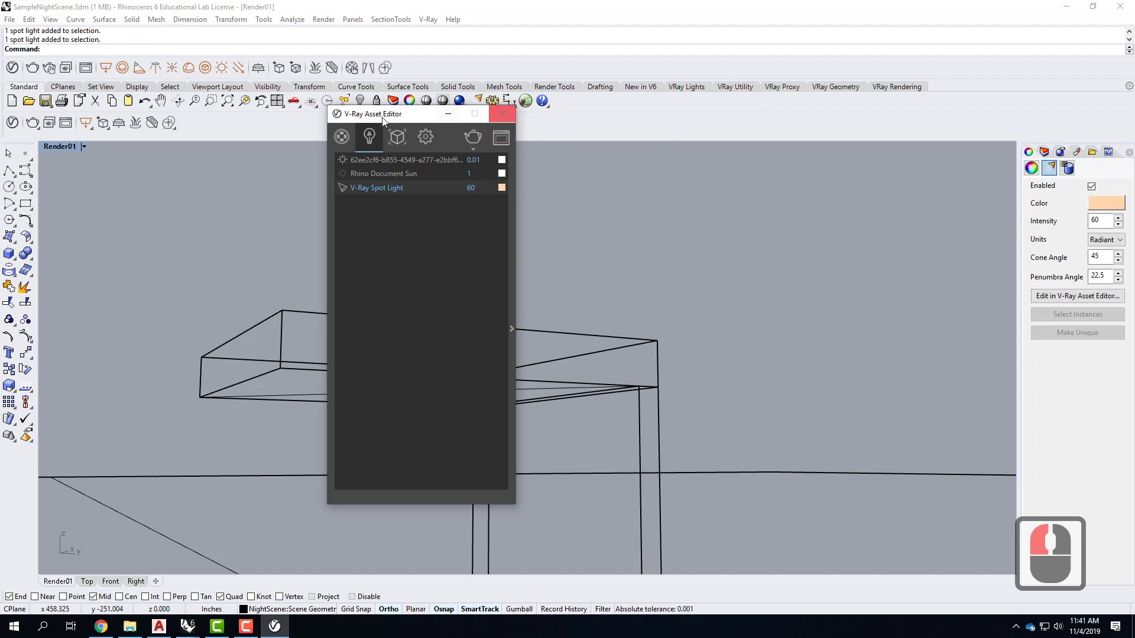
pyautogui.click(502, 113)
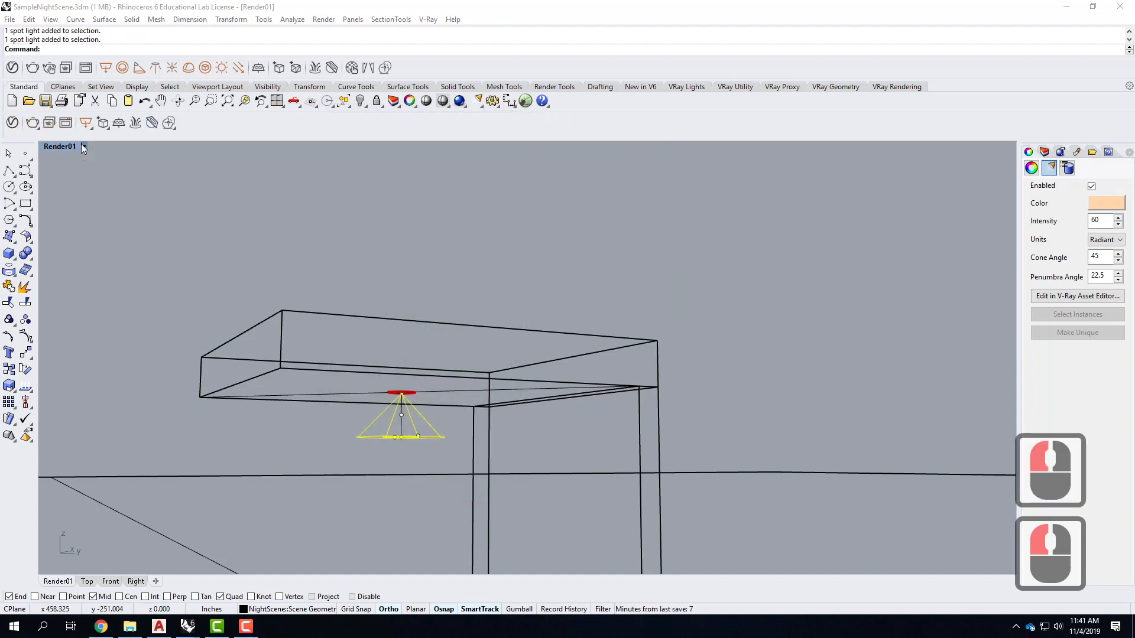
# Restore the saved Render01 named view in the maximized viewport
pyautogui.click(83, 147)
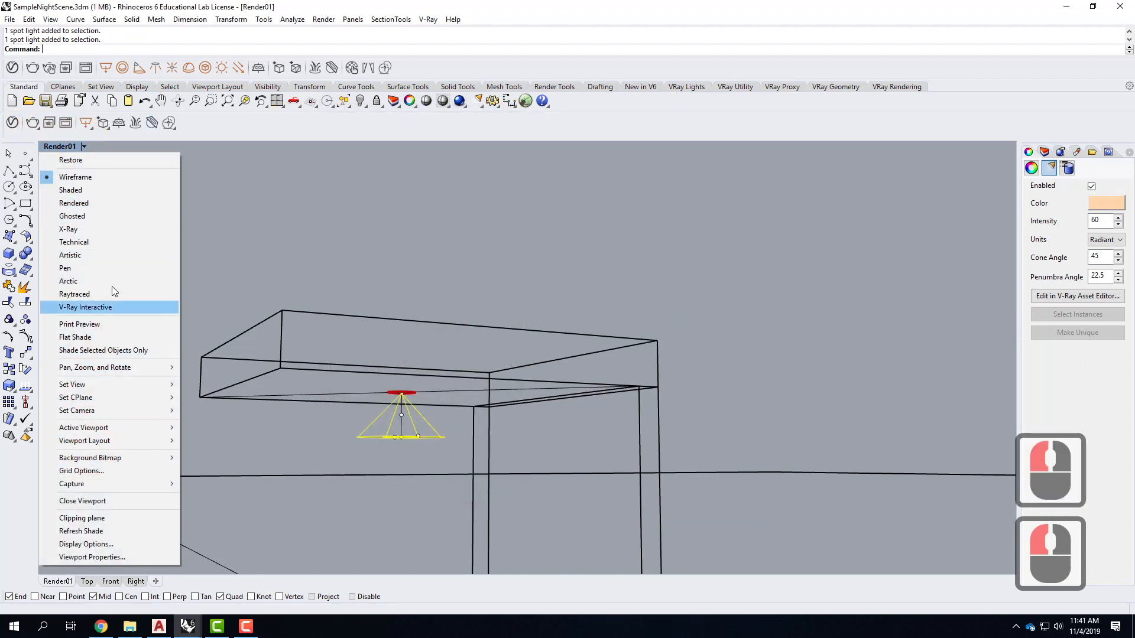
pyautogui.moveTo(122, 384)
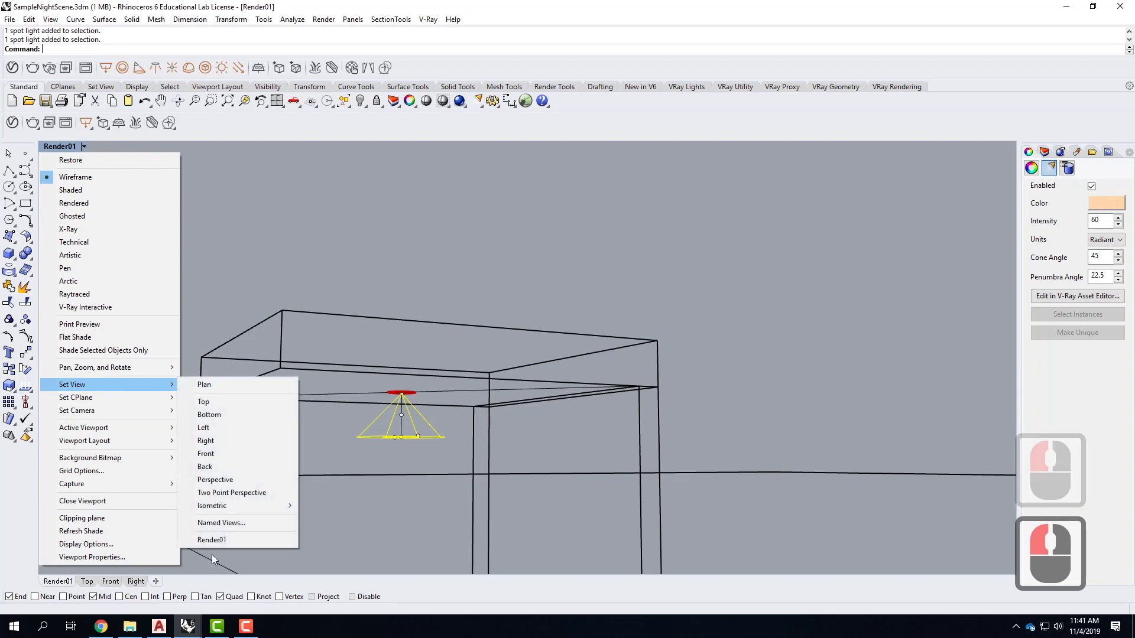
pyautogui.click(213, 540)
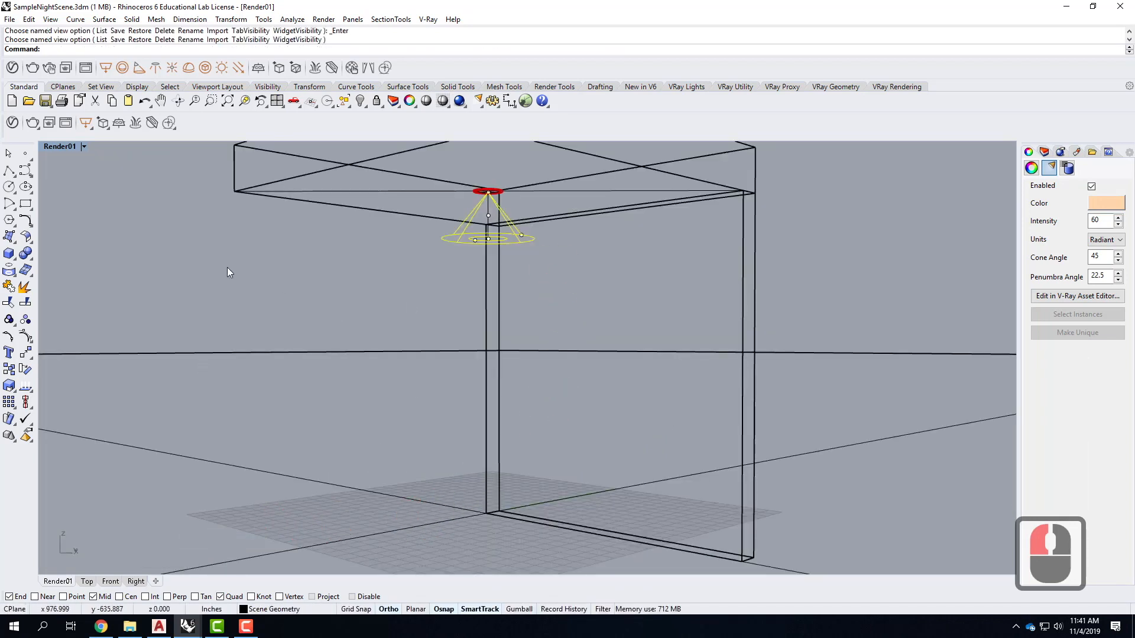
# Render the Render01 view with V-Ray and bring up the frame buffer to inspect the spotlight's effect
pyautogui.click(461, 101)
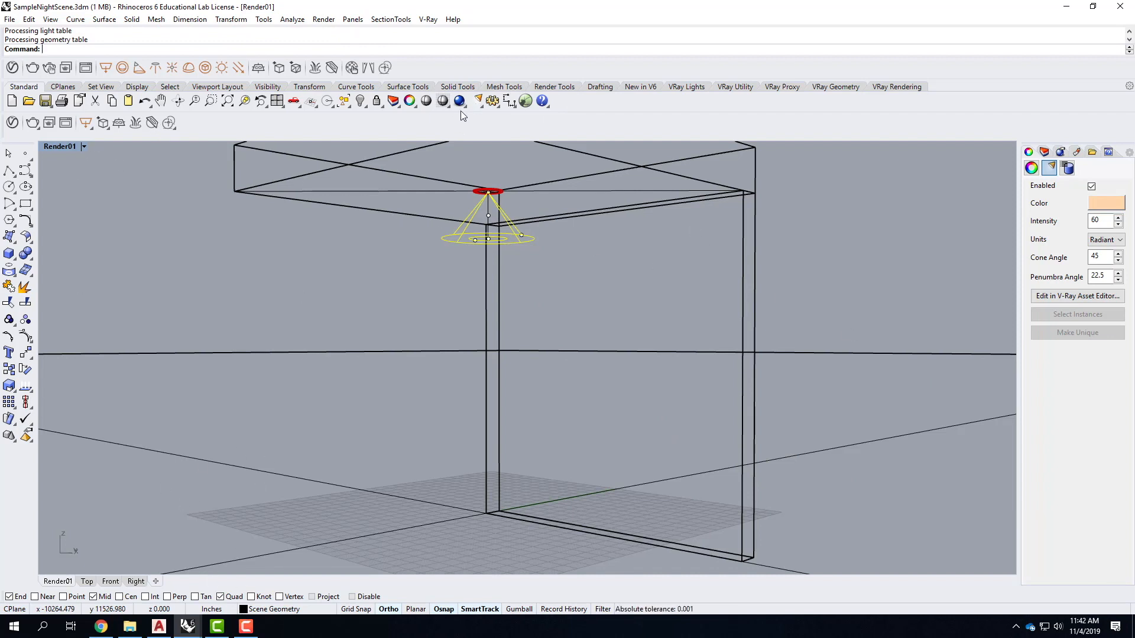
pyautogui.click(11, 122)
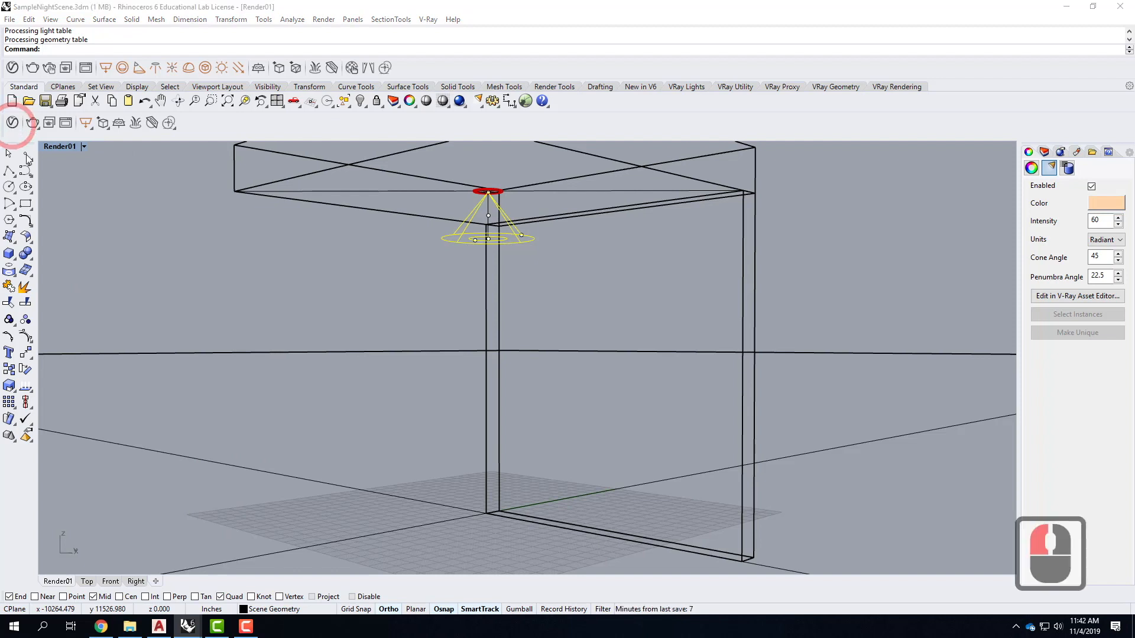
pyautogui.click(69, 124)
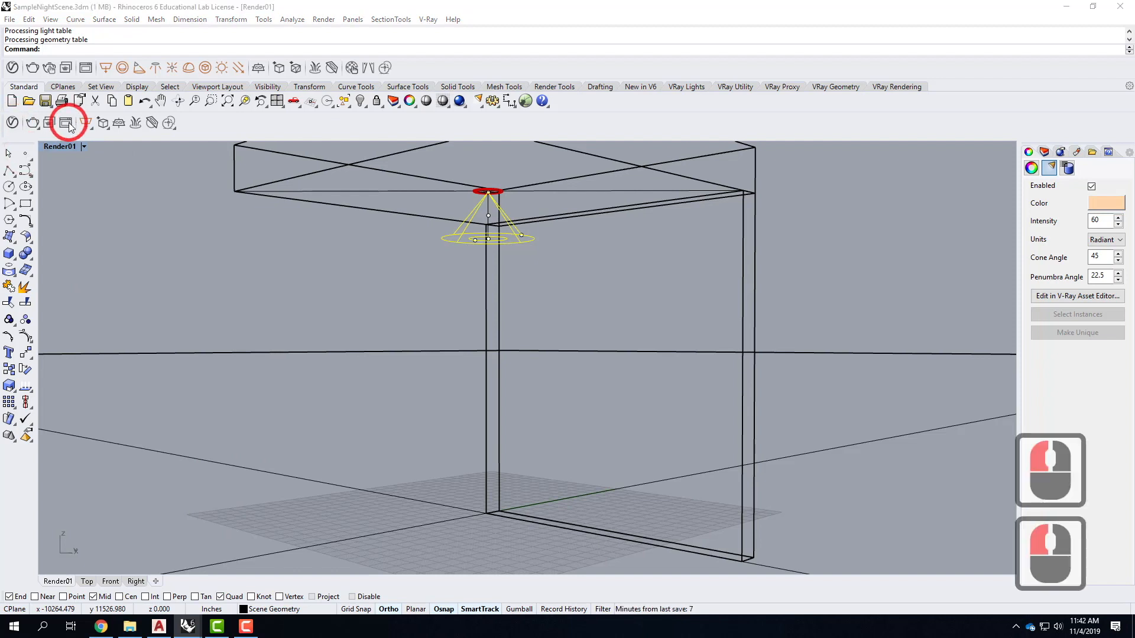
pyautogui.click(1064, 6)
pyautogui.click(187, 627)
pyautogui.click(354, 576)
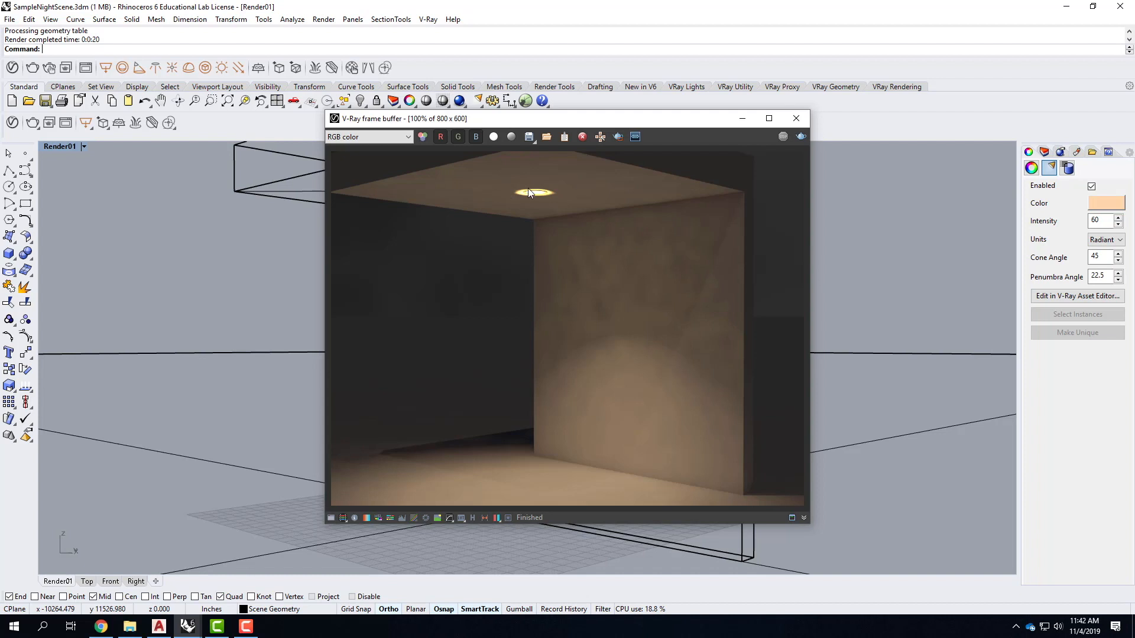
# Minimize the frame buffer, set the V-Ray spotlight's intensity to 120, and close the V-Ray Asset Editor
pyautogui.click(739, 119)
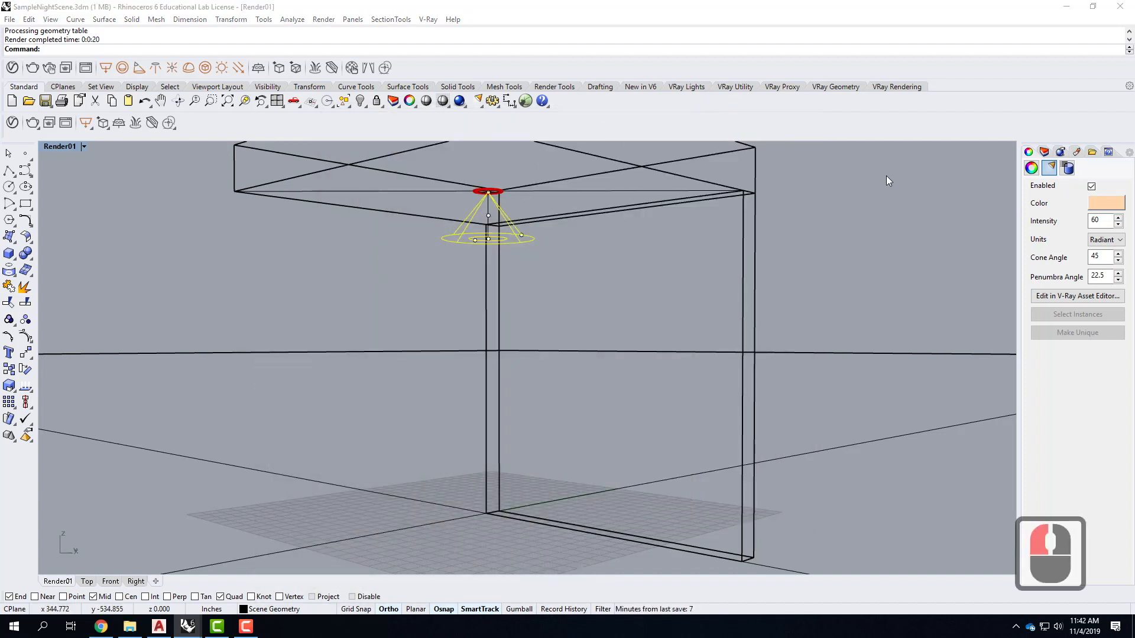
pyautogui.click(1077, 296)
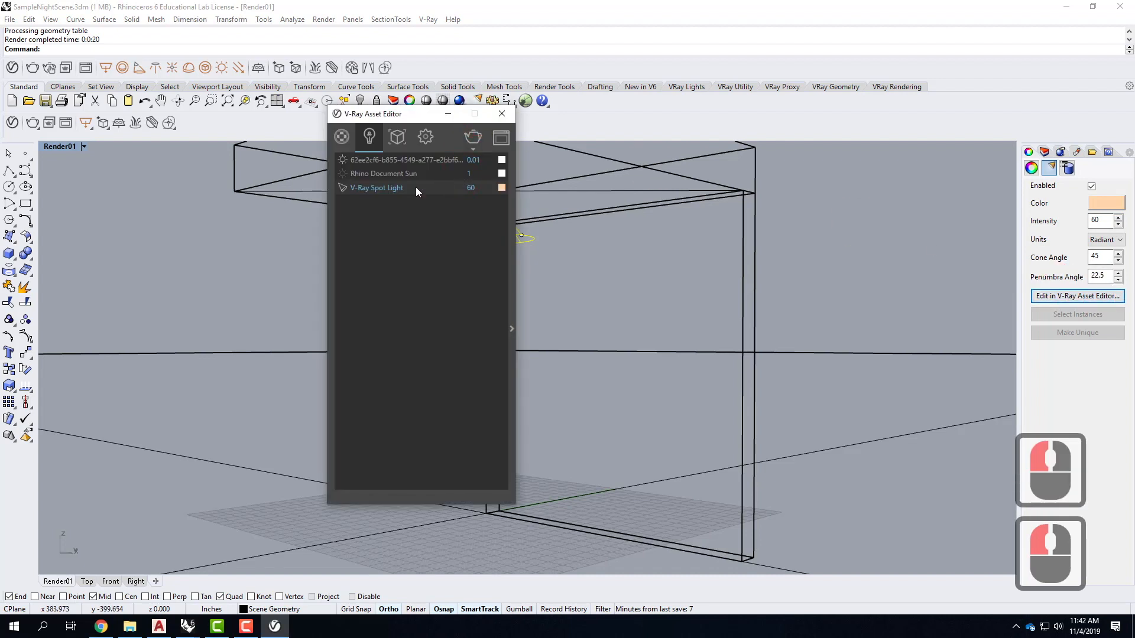
pyautogui.click(513, 325)
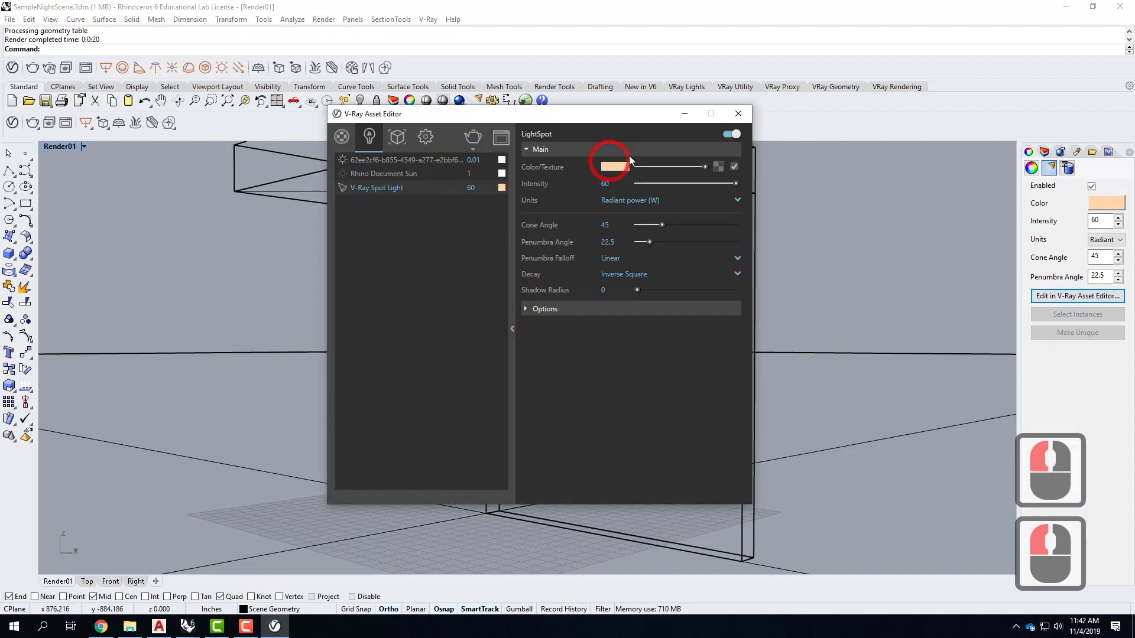
pyautogui.click(907, 174)
pyautogui.write('120')
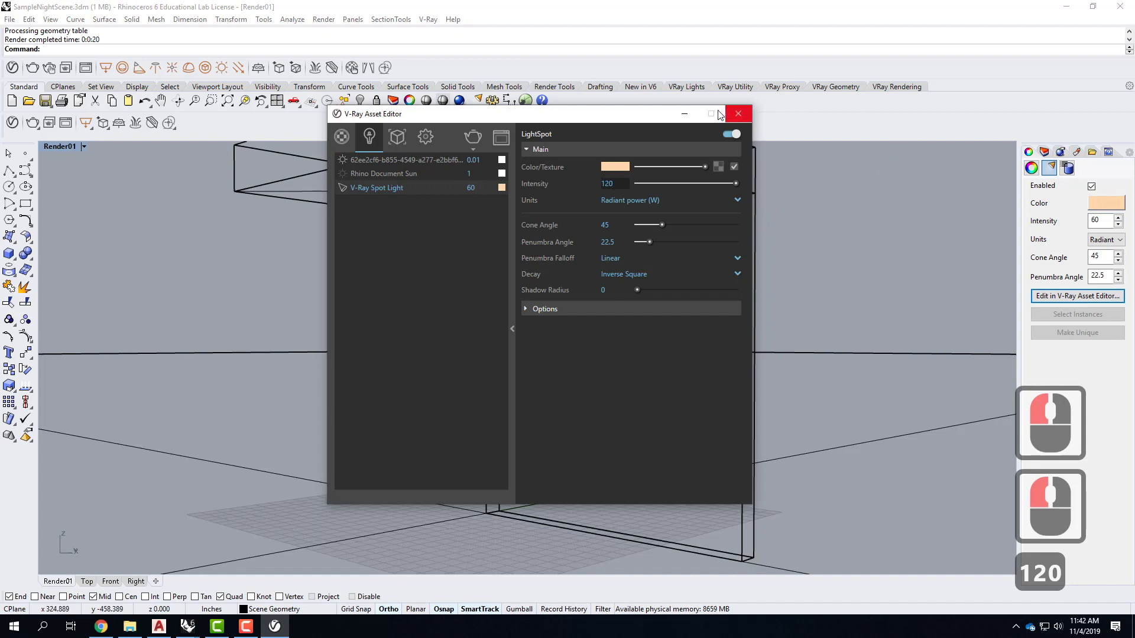
pyautogui.click(738, 114)
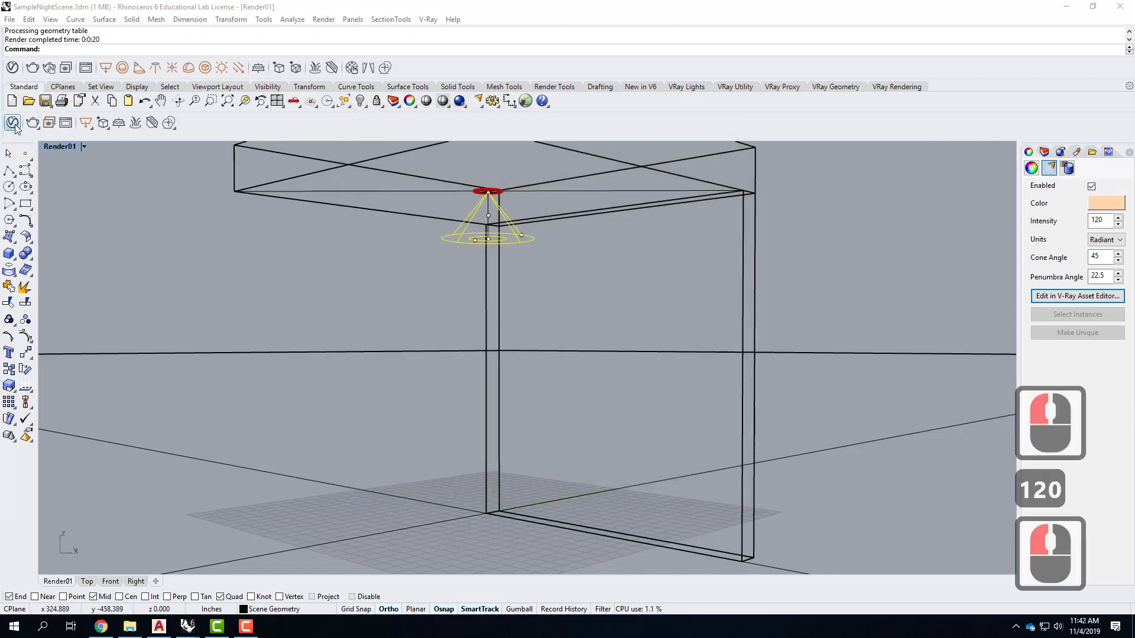
# Render the Render01 view again with V-Ray, inspect the frame buffer, and minimize it and the Asset Editor
pyautogui.click(12, 123)
pyautogui.click(474, 138)
pyautogui.click(500, 140)
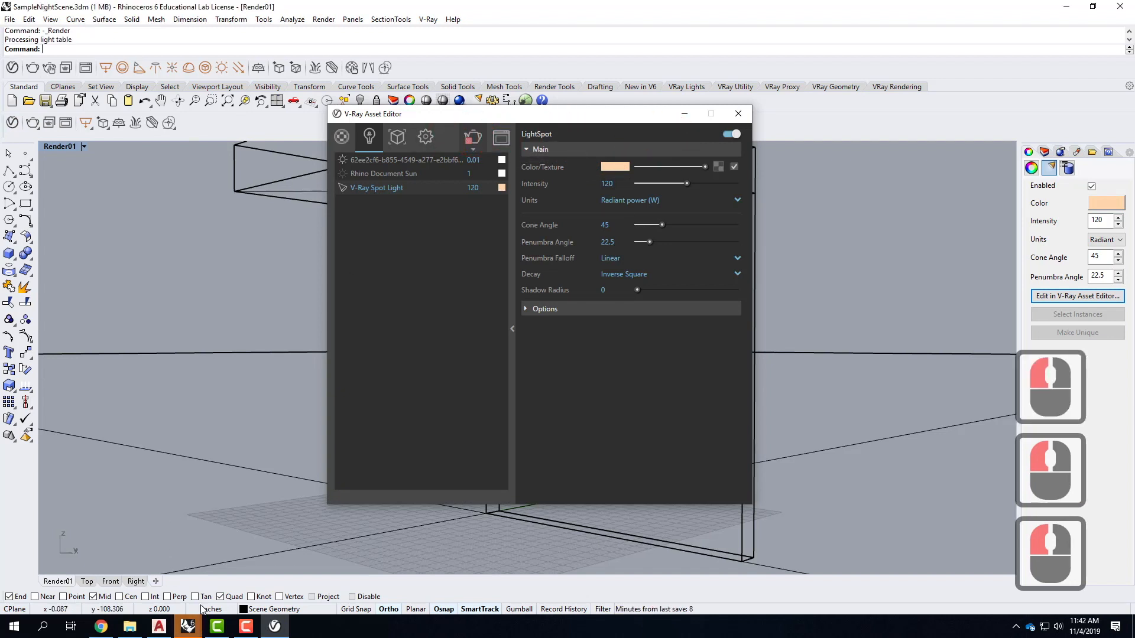
pyautogui.click(288, 573)
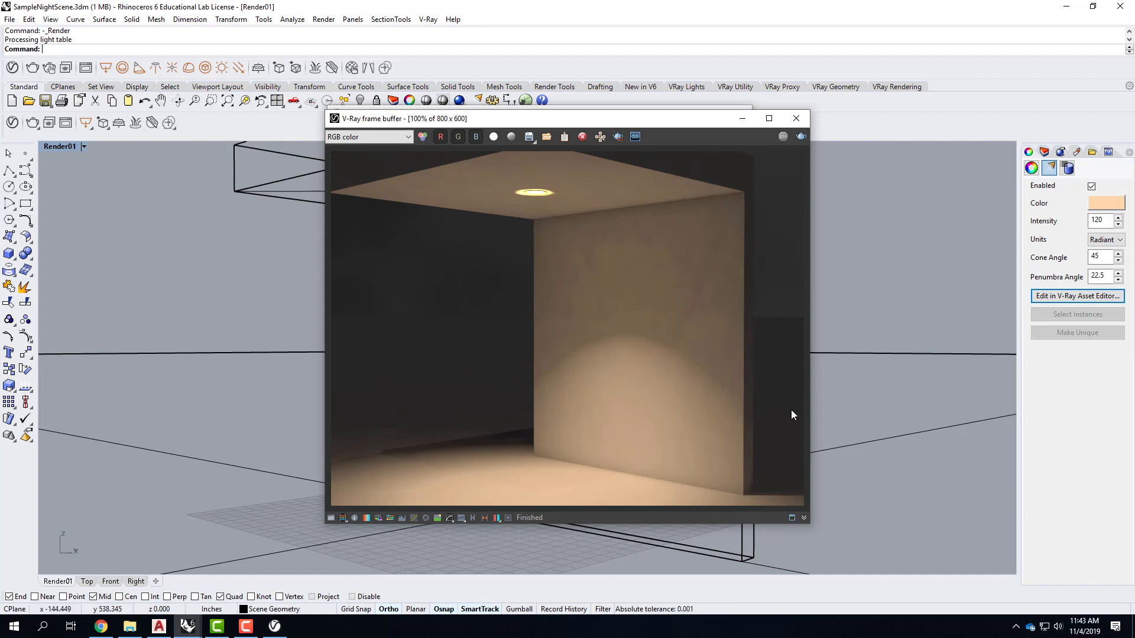
pyautogui.click(742, 118)
pyautogui.moveTo(622, 123); pyautogui.dragTo(887, 216)
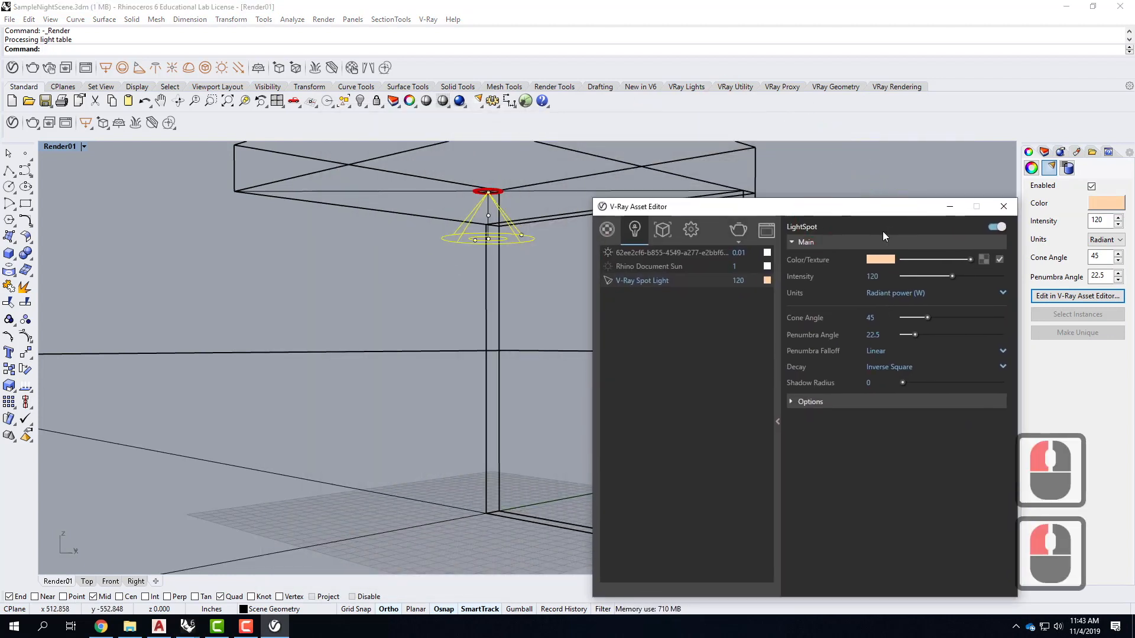
pyautogui.click(949, 207)
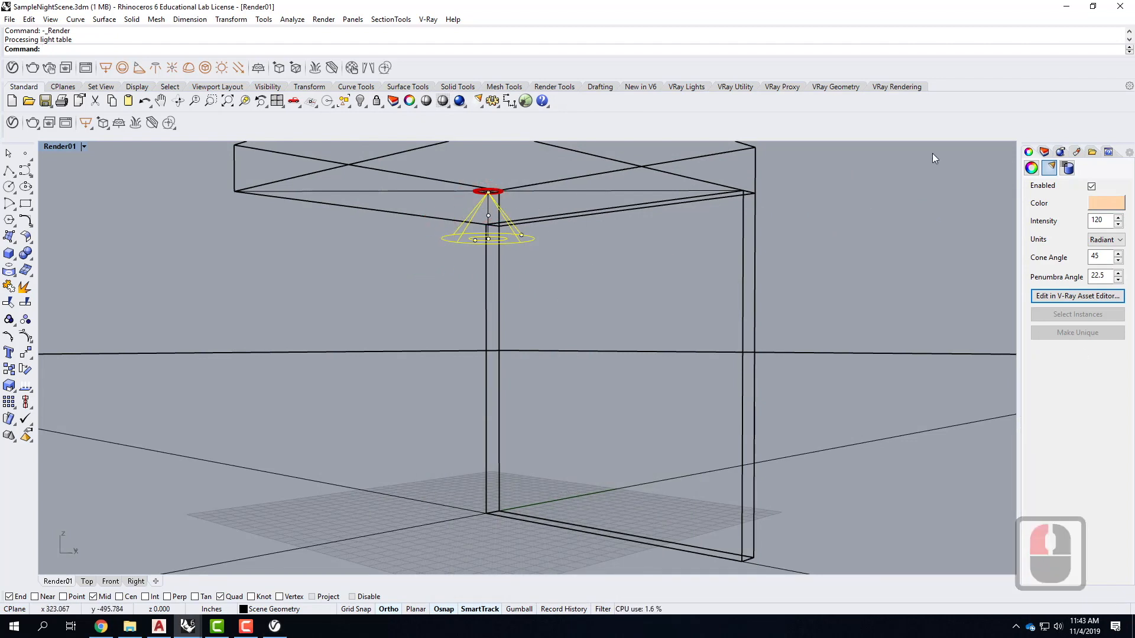
# Create a new top-level layer named Spotlight1
pyautogui.click(1044, 152)
pyautogui.click(1042, 339)
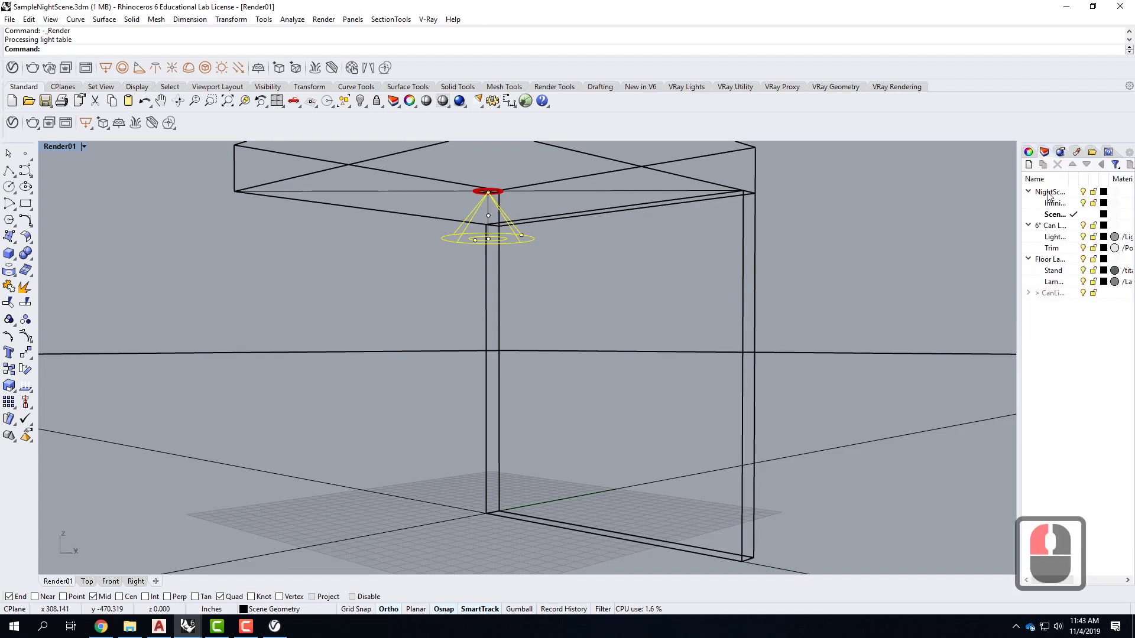
pyautogui.click(1029, 164)
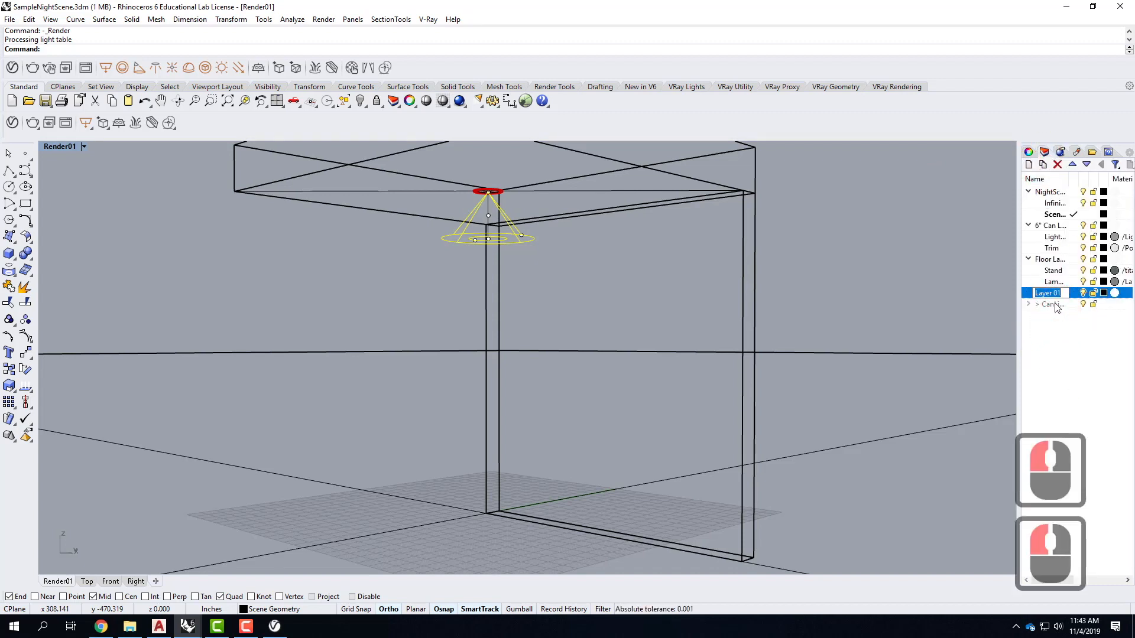
pyautogui.write('Spotligh')
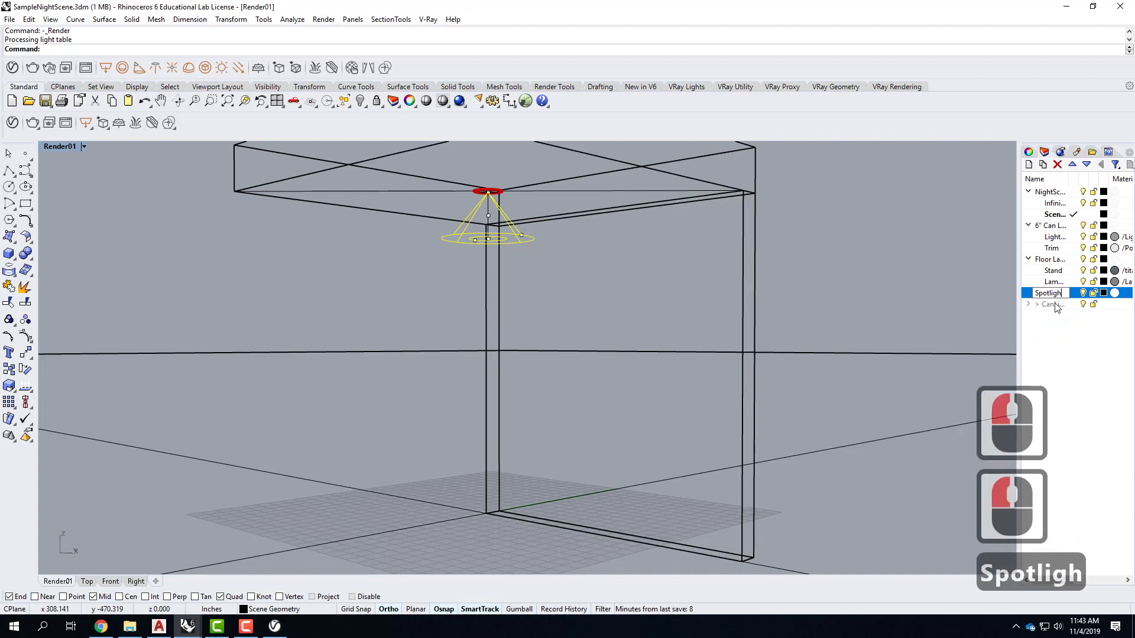
pyautogui.write('t1')
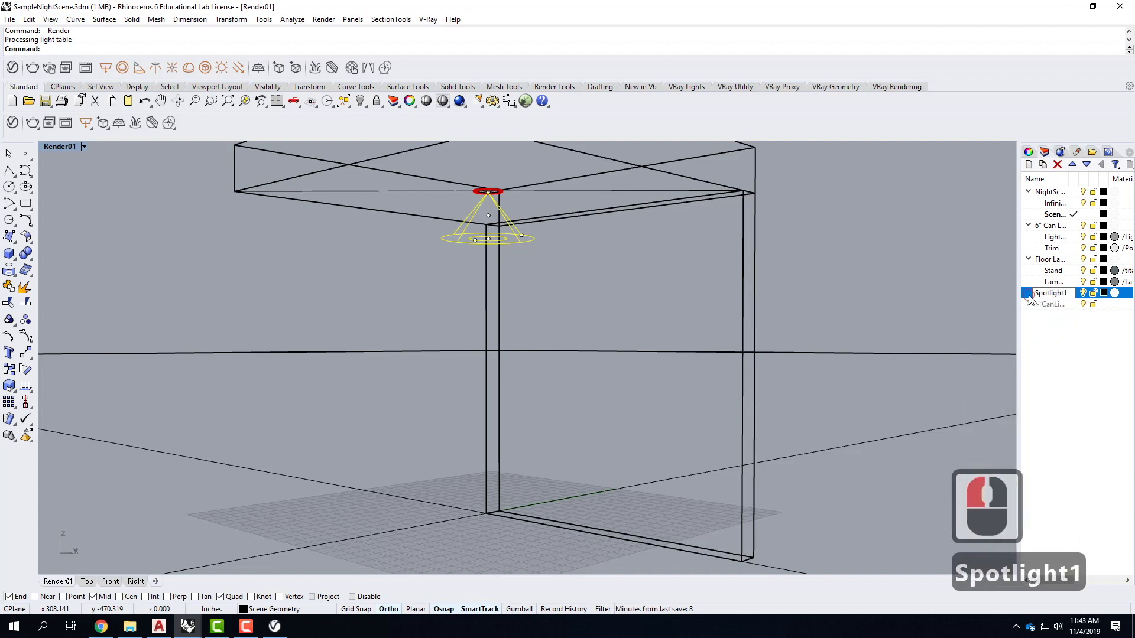
pyautogui.click(1029, 298)
# Move the selected spotlight to the Spotlight1 layer and turn that layer off
pyautogui.rightClick(1029, 295)
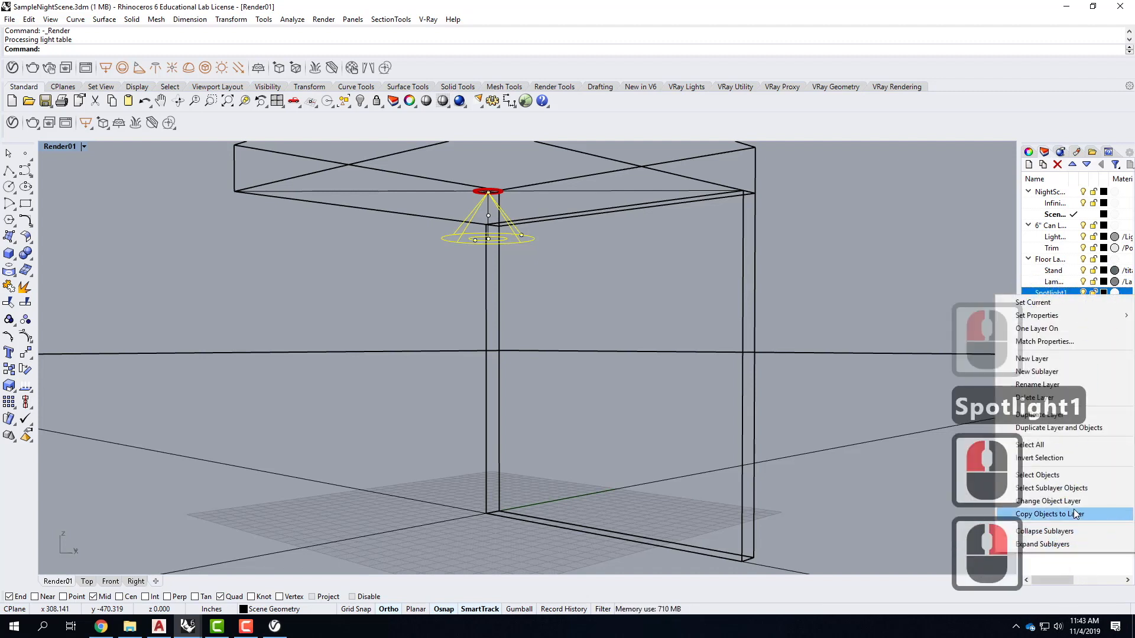
pyautogui.click(1070, 501)
pyautogui.click(1084, 293)
pyautogui.click(495, 204)
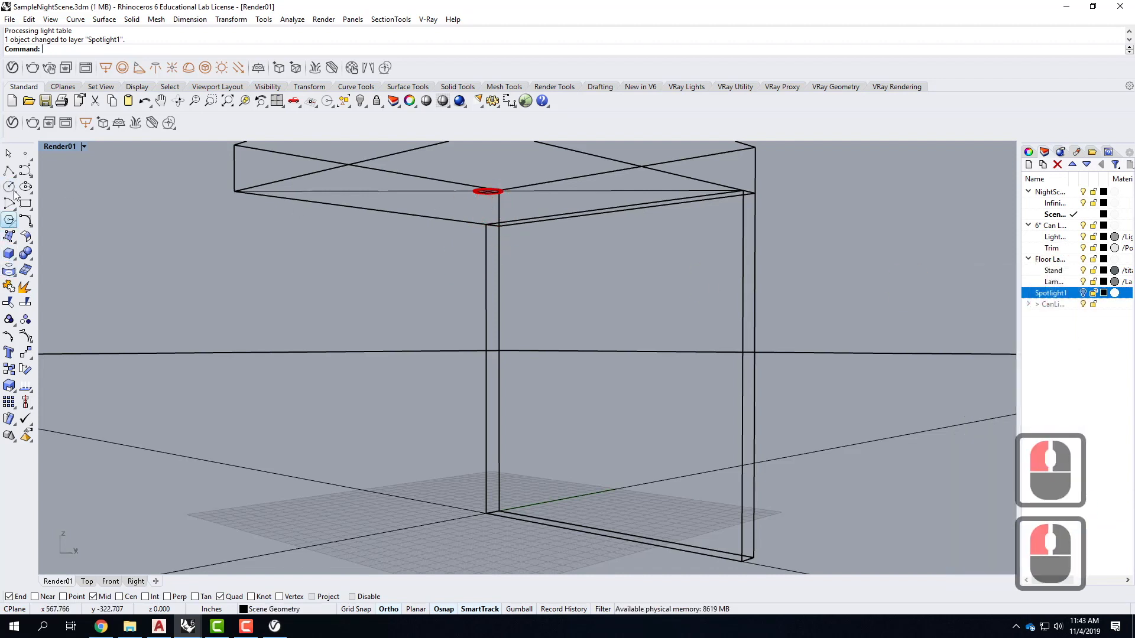
# Draw a second V-Ray spotlight centred on the can light with a 4-inch radius and a 1-foot vertical cone, apex above the base
pyautogui.click(138, 68)
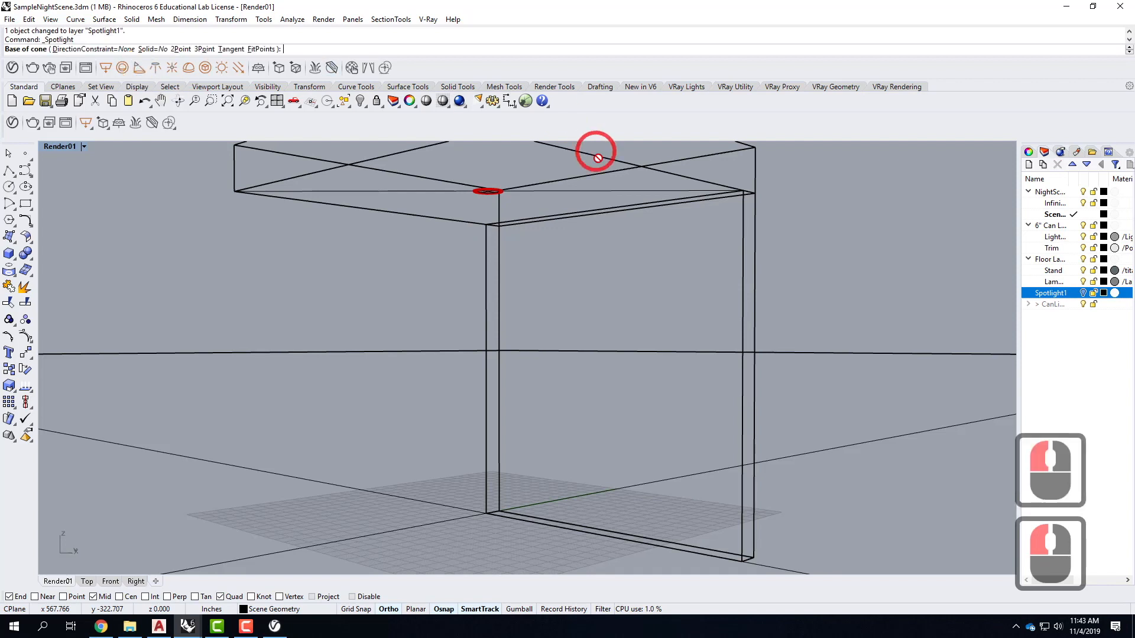
pyautogui.click(489, 191)
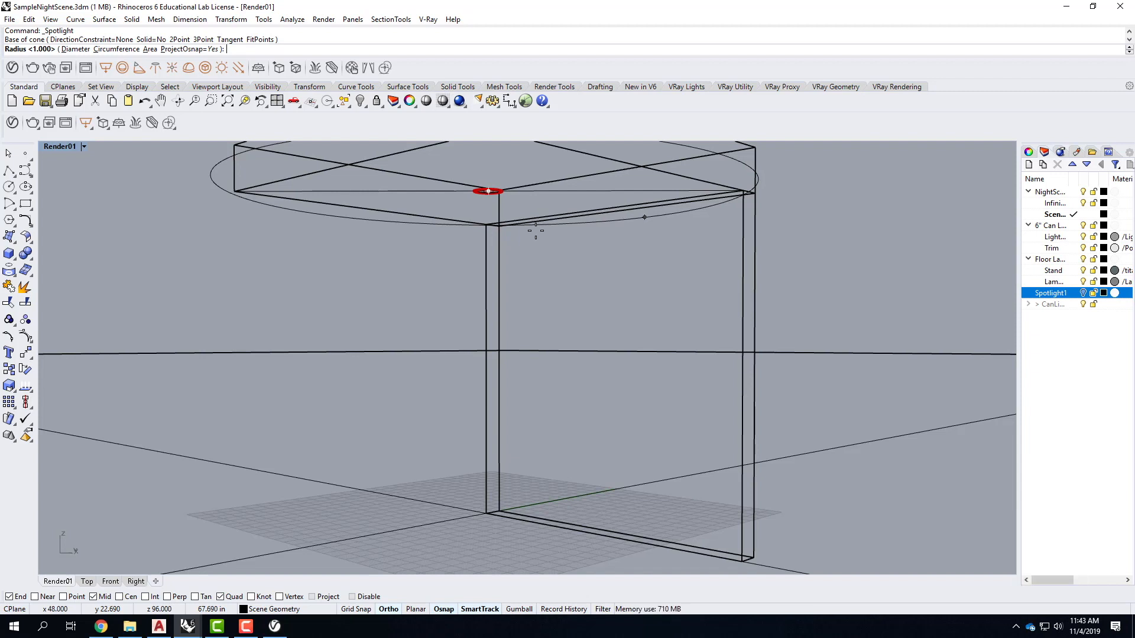
pyautogui.write('4')
pyautogui.press('Return')
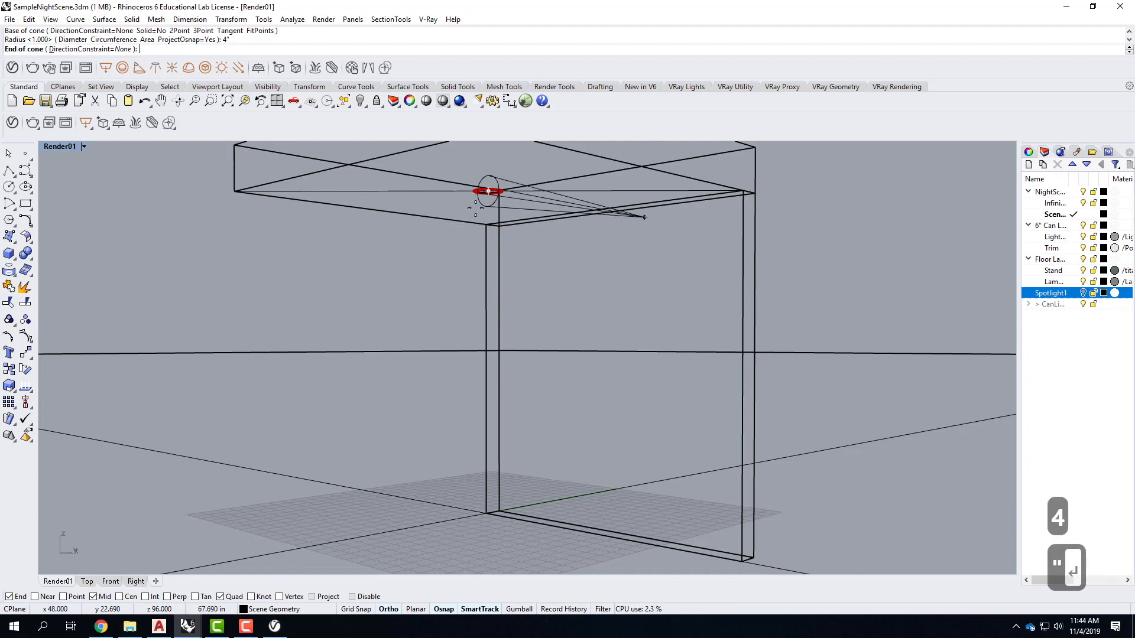
pyautogui.doubleClick(58, 147)
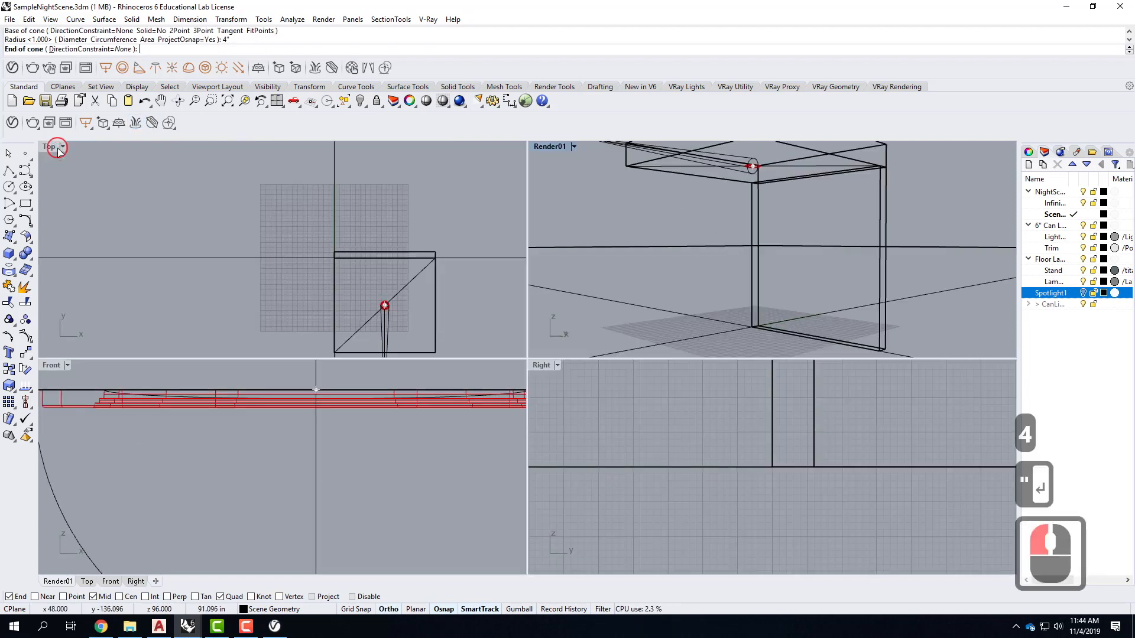
pyautogui.scroll(-5, 296, 431)
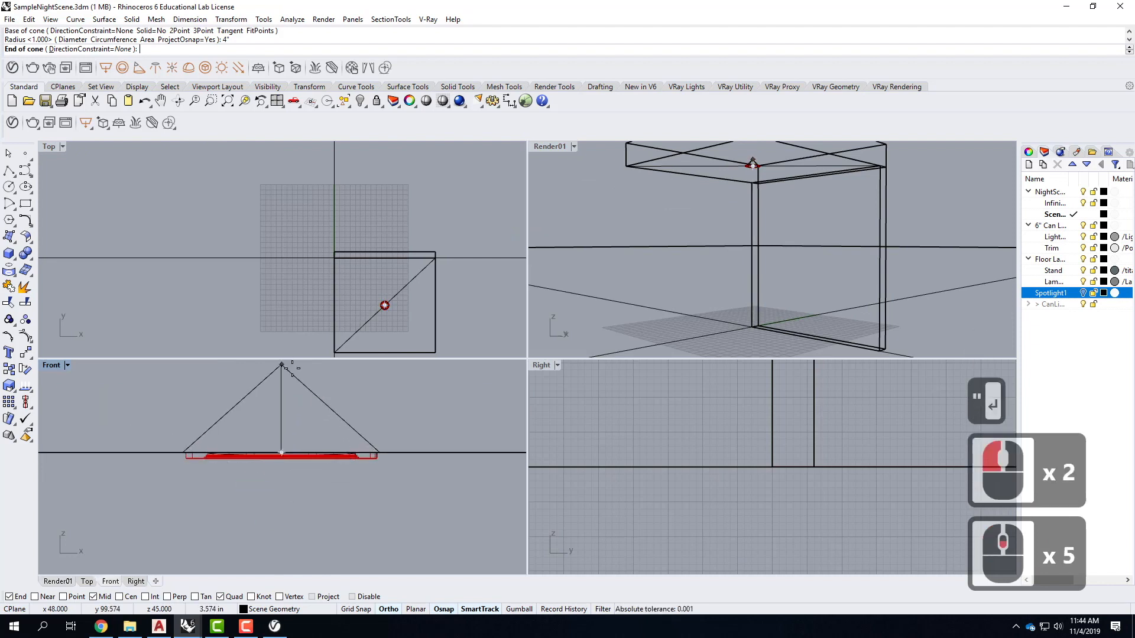
pyautogui.write("1'")
pyautogui.press('Return')
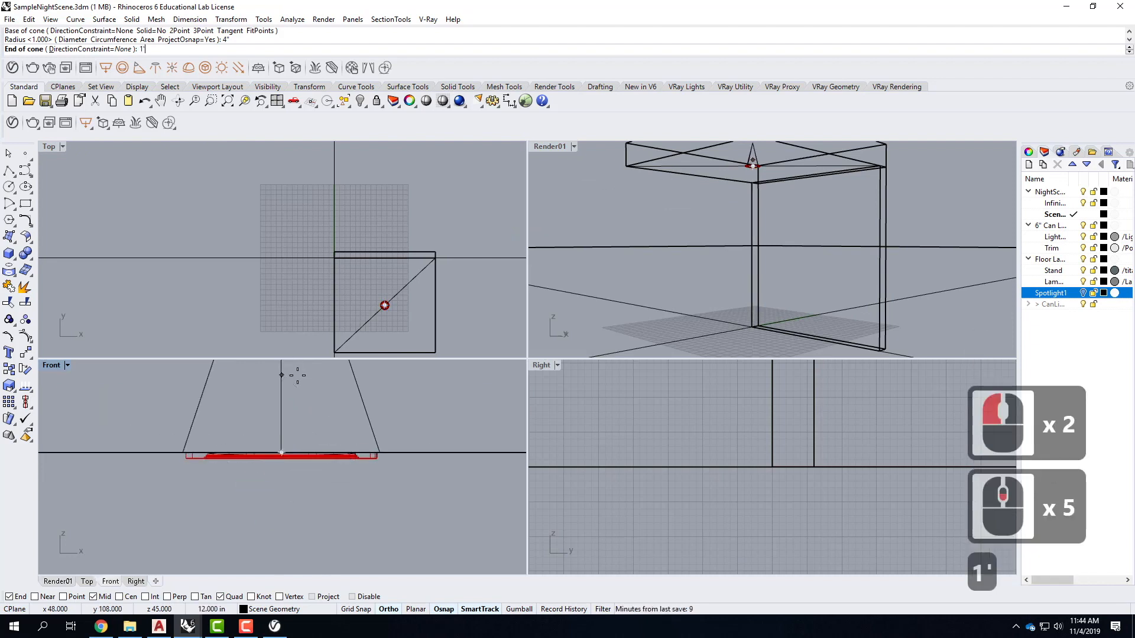
pyautogui.scroll(-10, 298, 376)
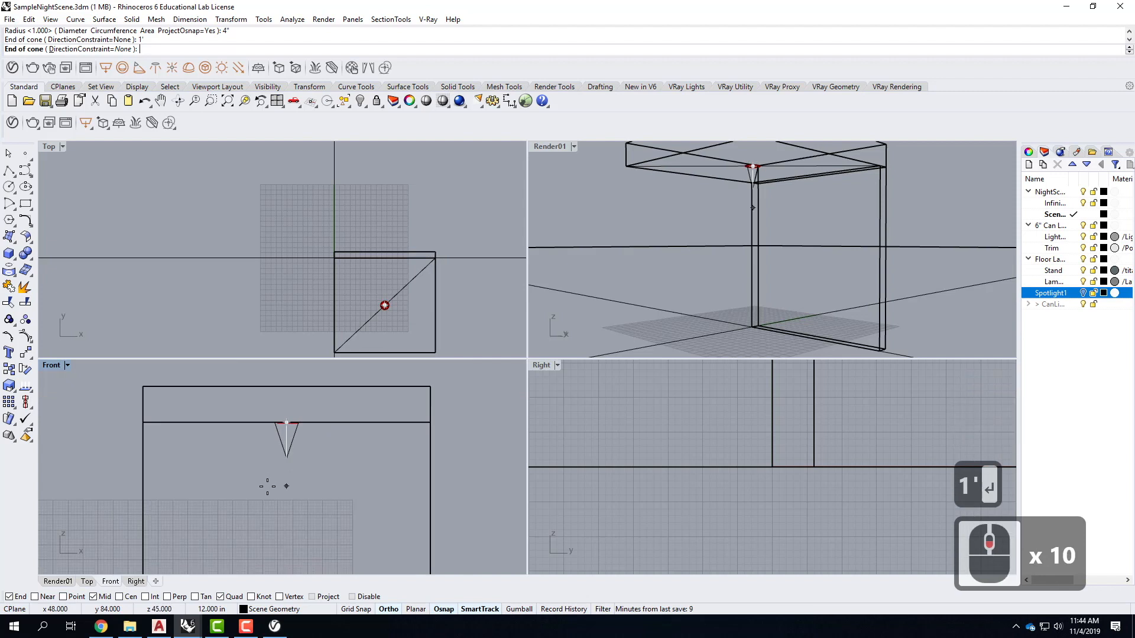
pyautogui.click(300, 388)
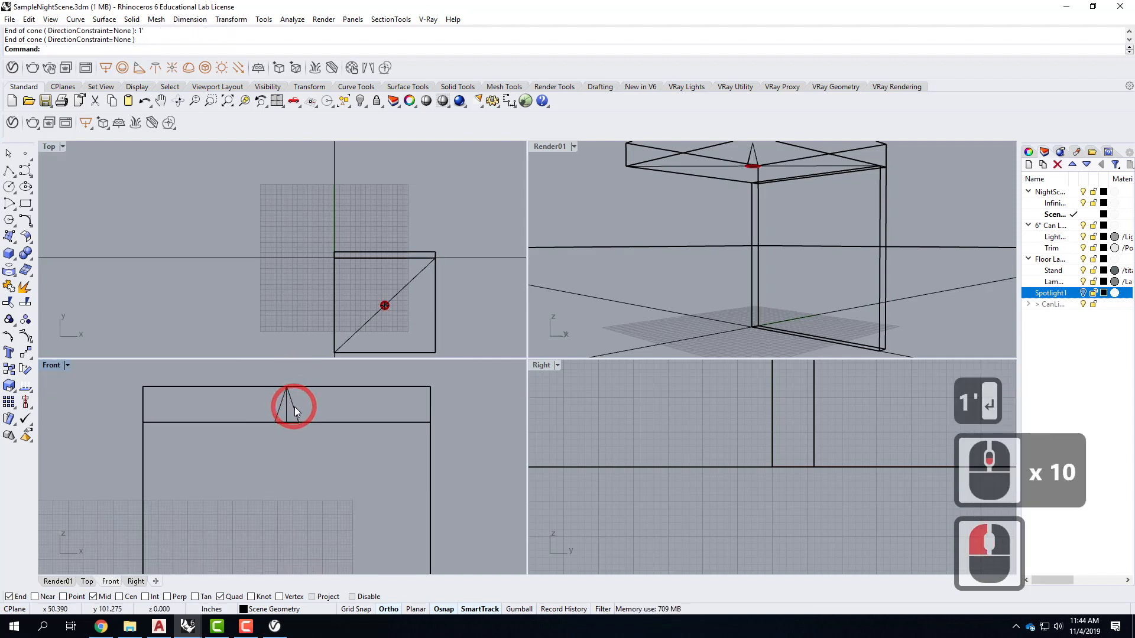
# Move the new spotlight straight down in the Front view so its apex sits just beneath the can light
pyautogui.click(294, 406)
pyautogui.write('move')
pyautogui.press('Return')
pyautogui.click(370, 460)
pyautogui.click(367, 497)
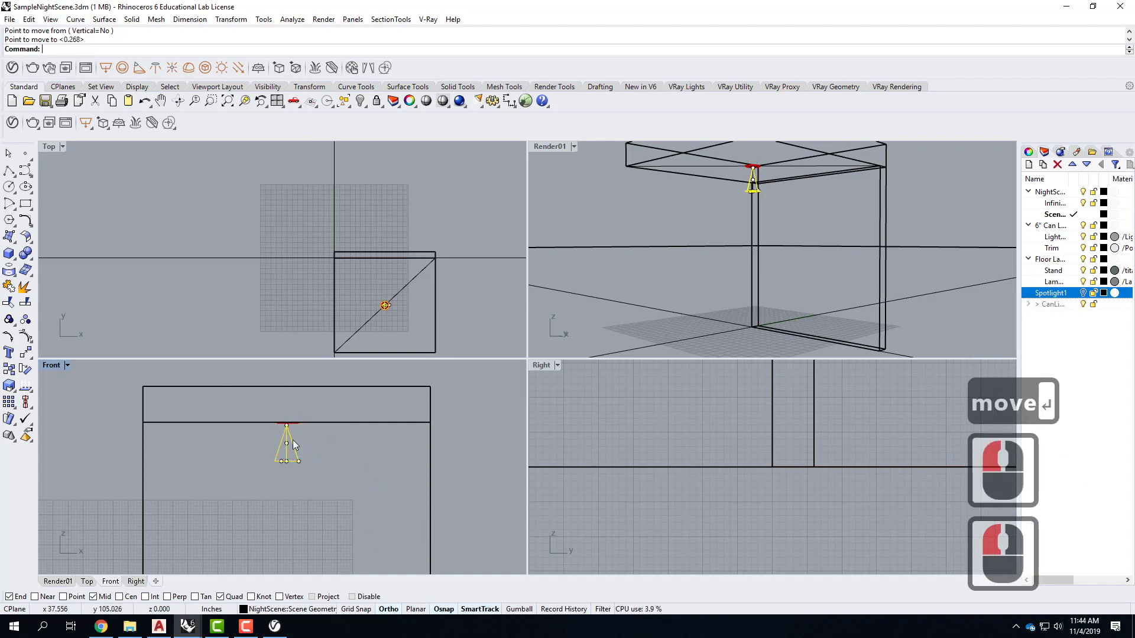
pyautogui.scroll(5, 291, 438)
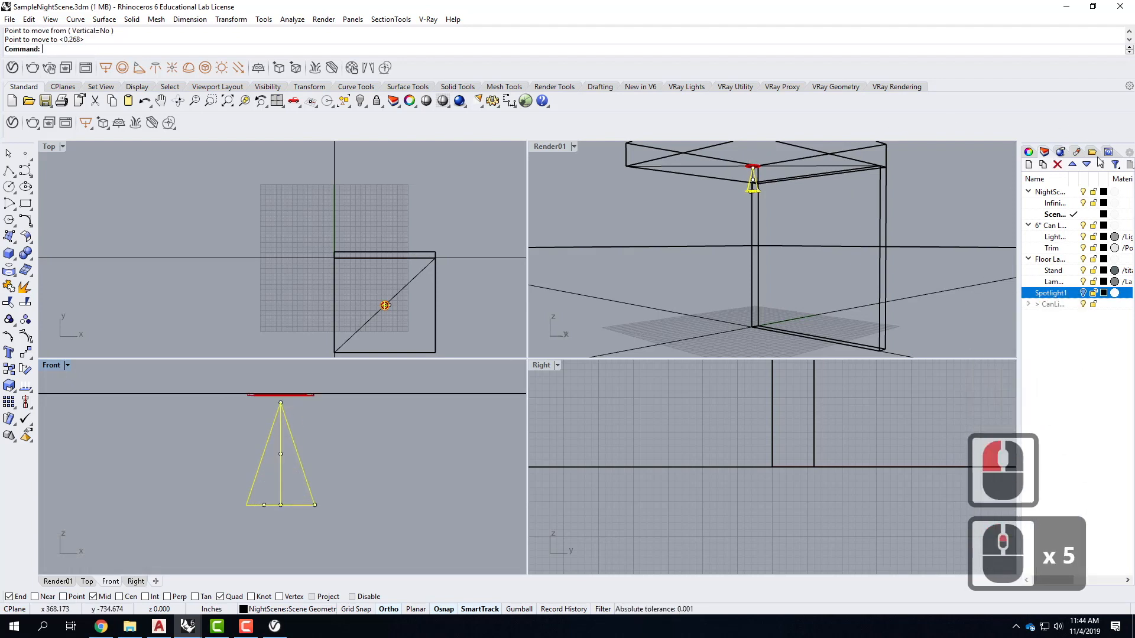
# Set the new spotlight's color to RGB 255, 214, 170 in the V-Ray Asset Editor
pyautogui.click(1030, 152)
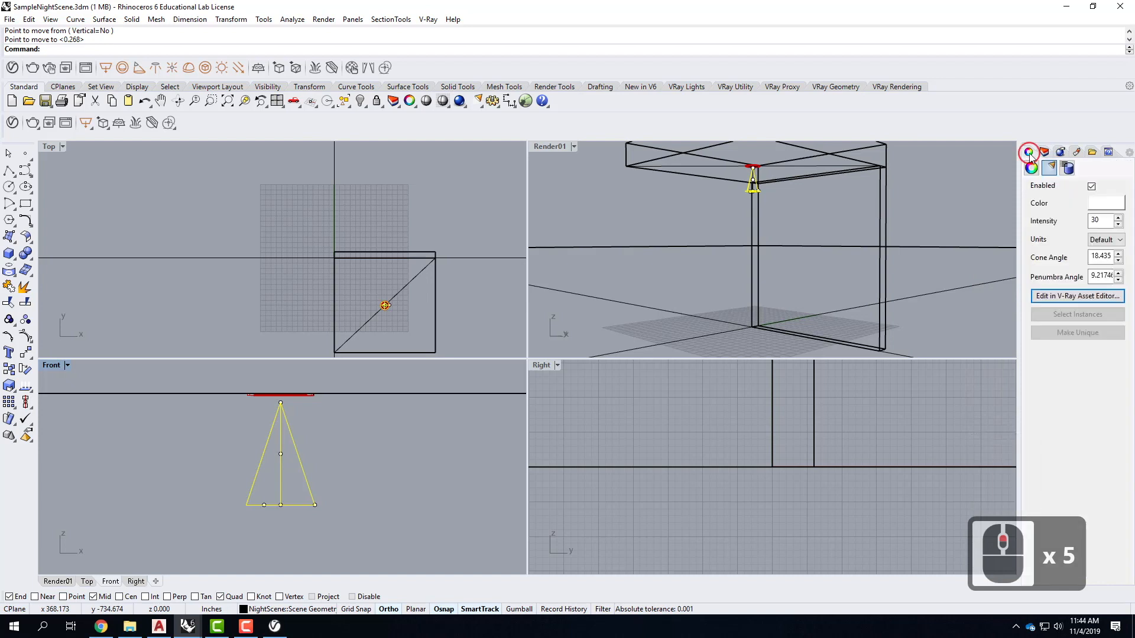
pyautogui.click(1082, 297)
pyautogui.moveTo(806, 220); pyautogui.dragTo(519, 130)
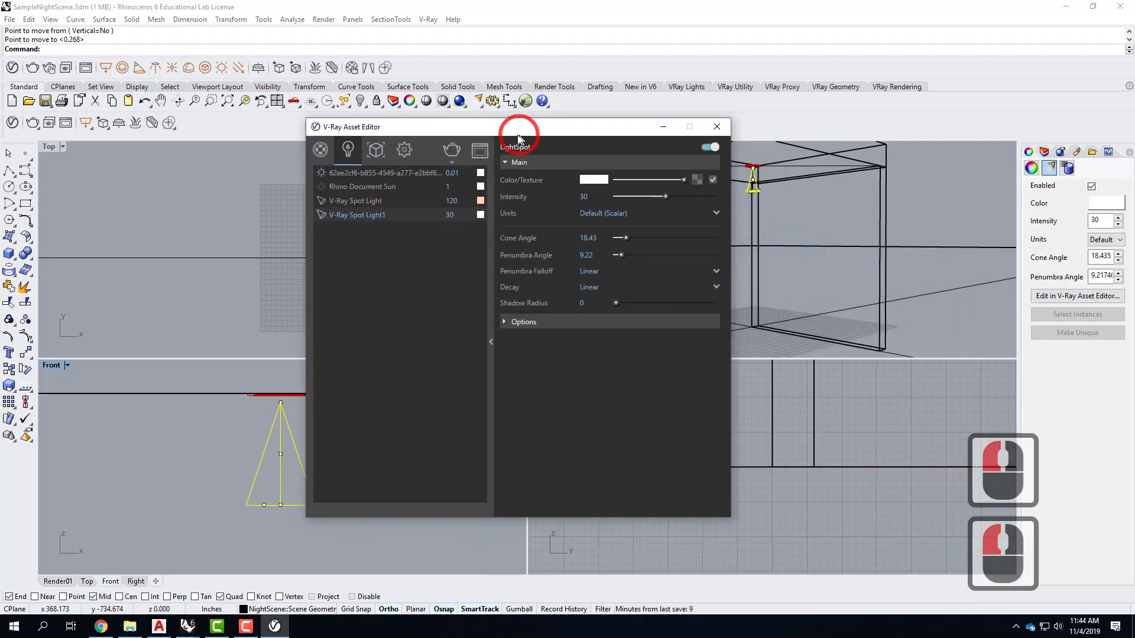
pyautogui.click(320, 215)
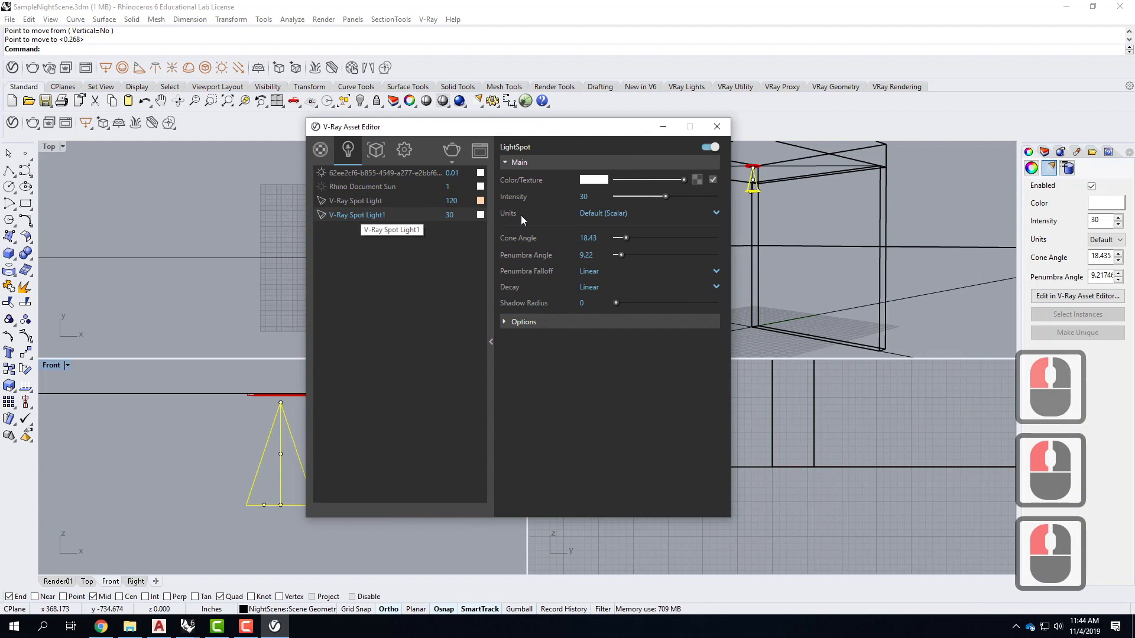
pyautogui.click(593, 180)
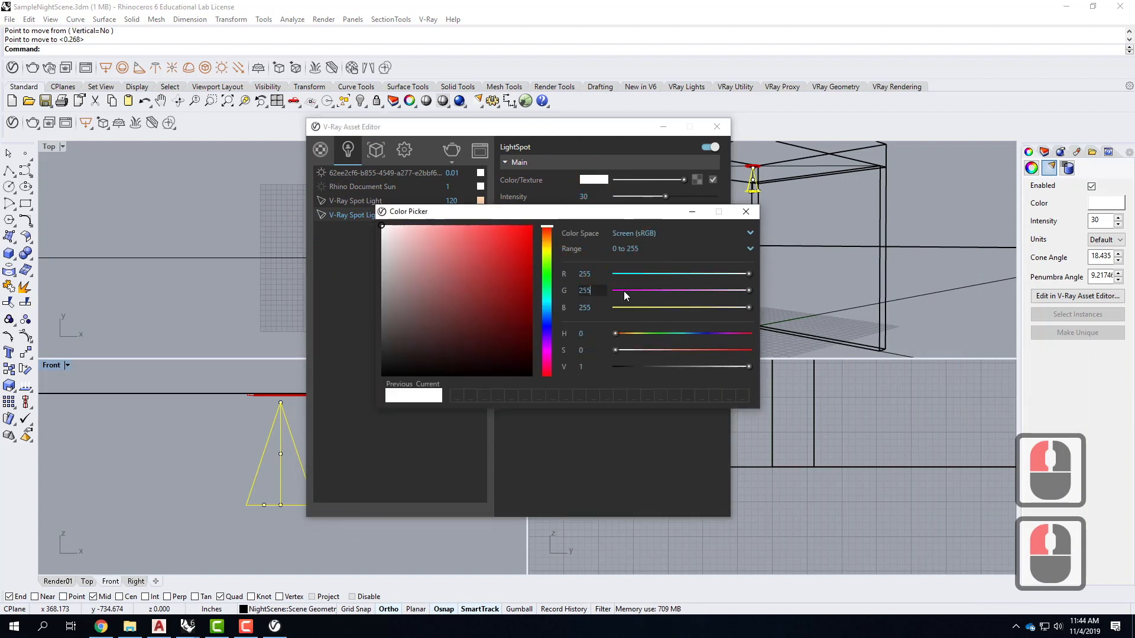
pyautogui.write('214')
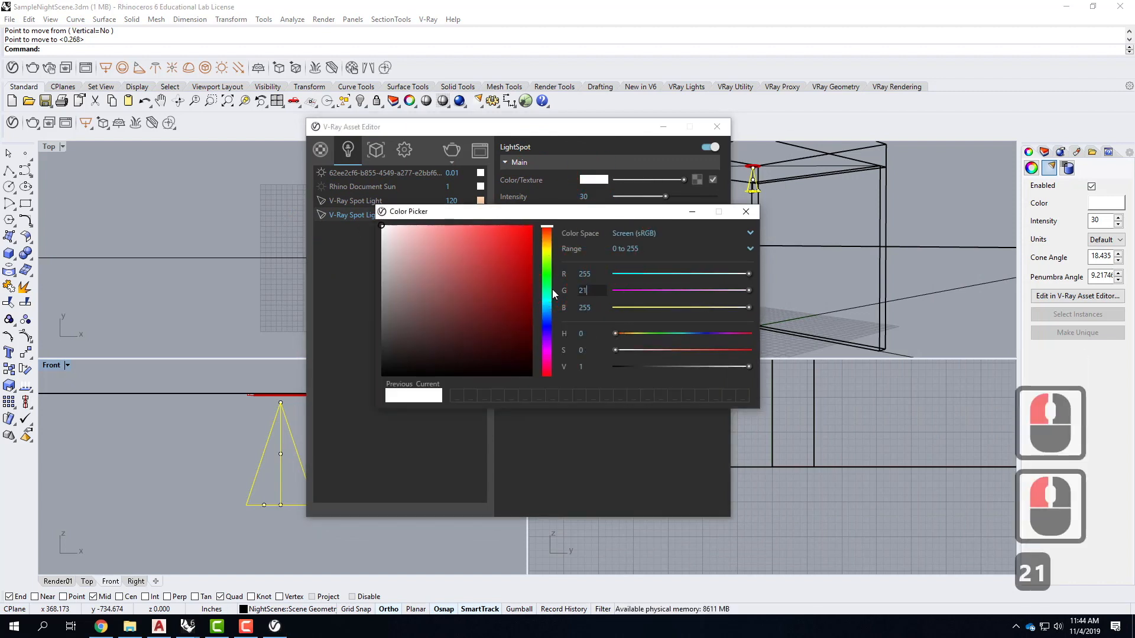
pyautogui.click(594, 307)
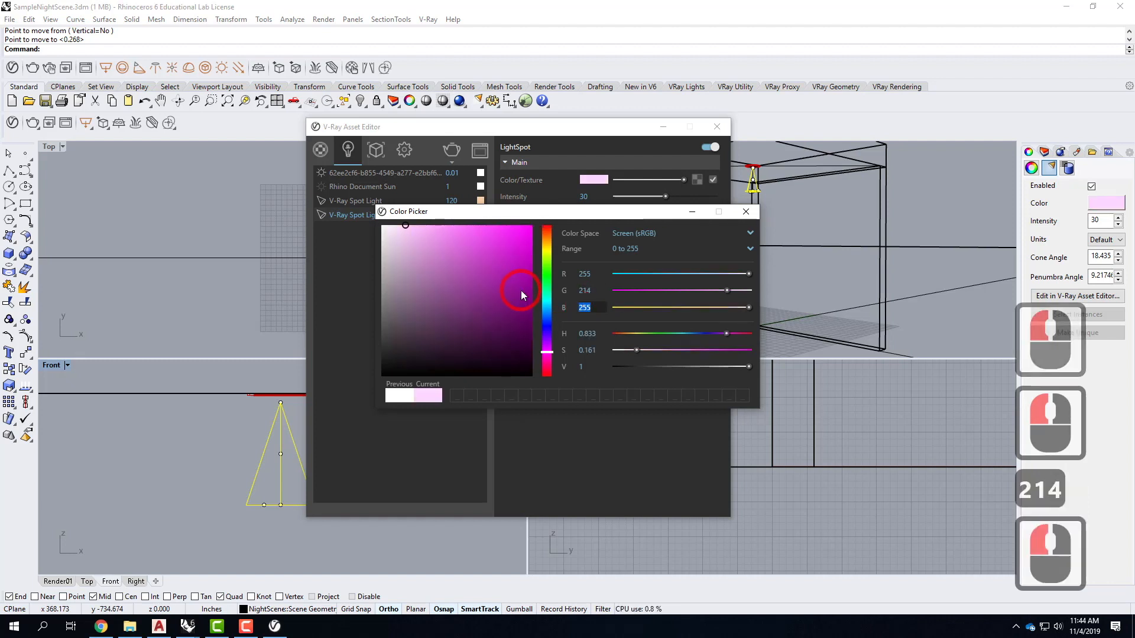
pyautogui.write('170')
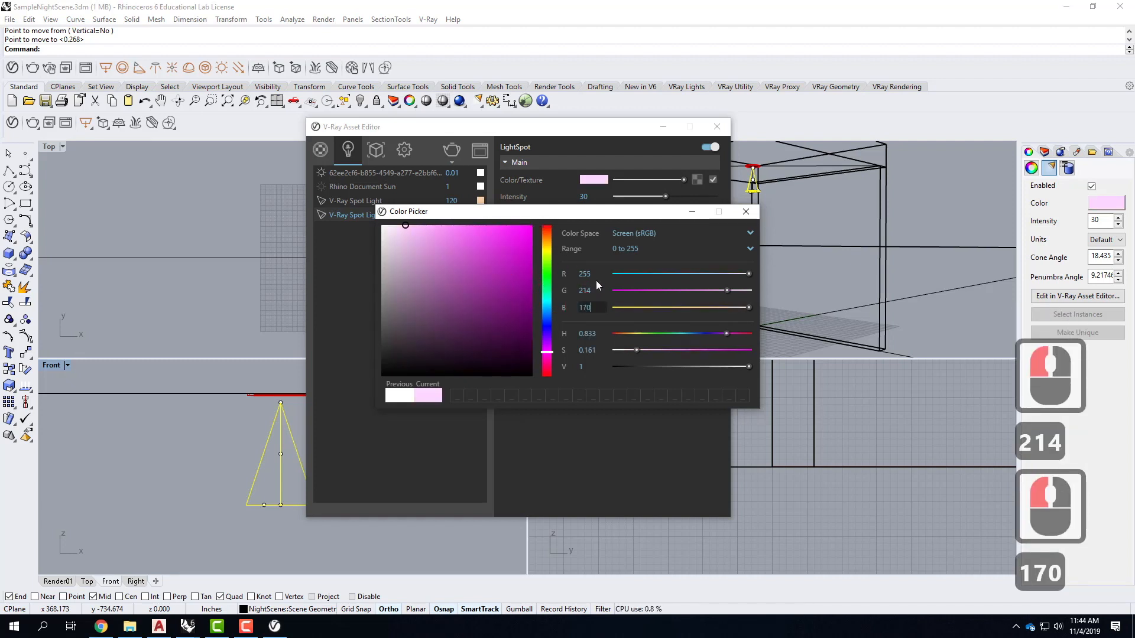
pyautogui.press('Tab')
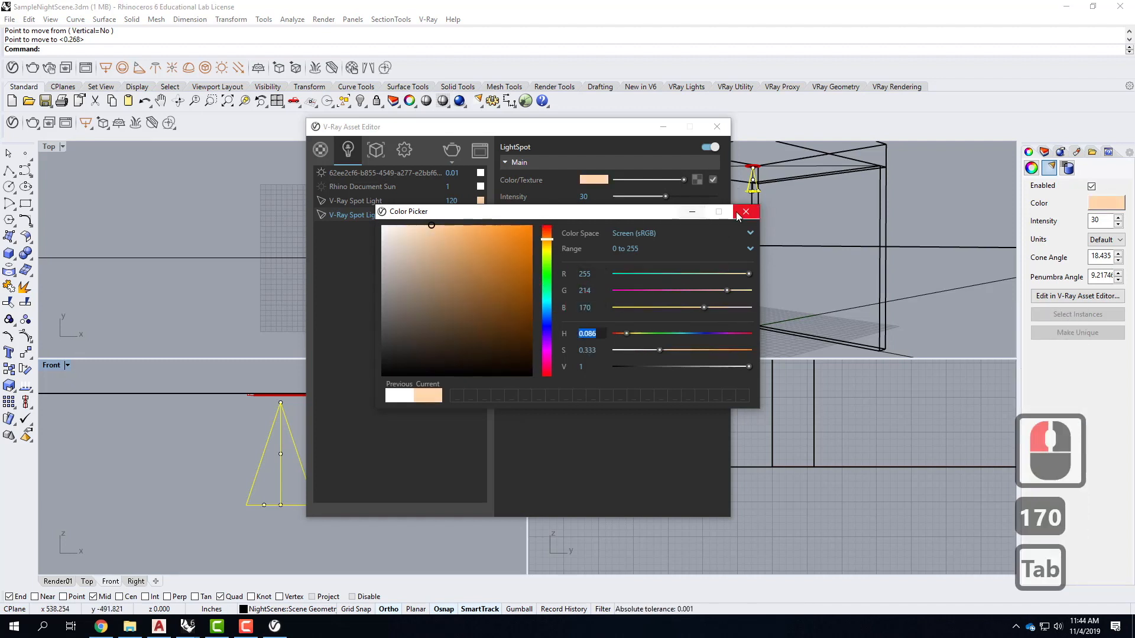
pyautogui.click(739, 214)
# Set the 4-inch-radius spotlight's units to Radiant power (W), its intensity to 120 and its decay to Inverse Square
pyautogui.click(598, 214)
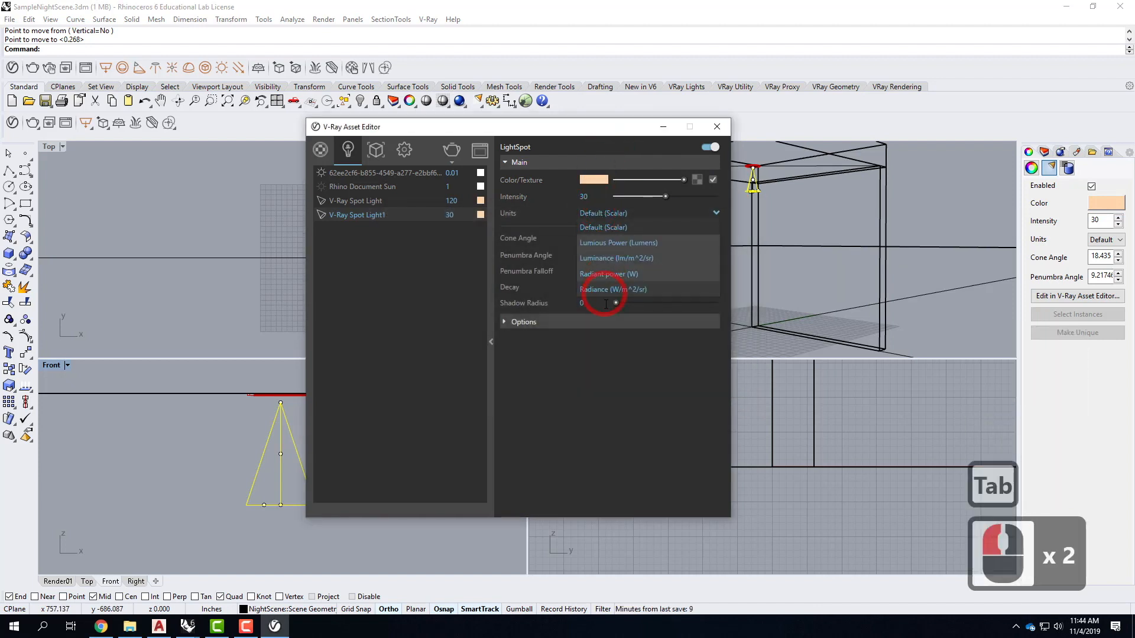
pyautogui.click(605, 274)
pyautogui.doubleClick(571, 197)
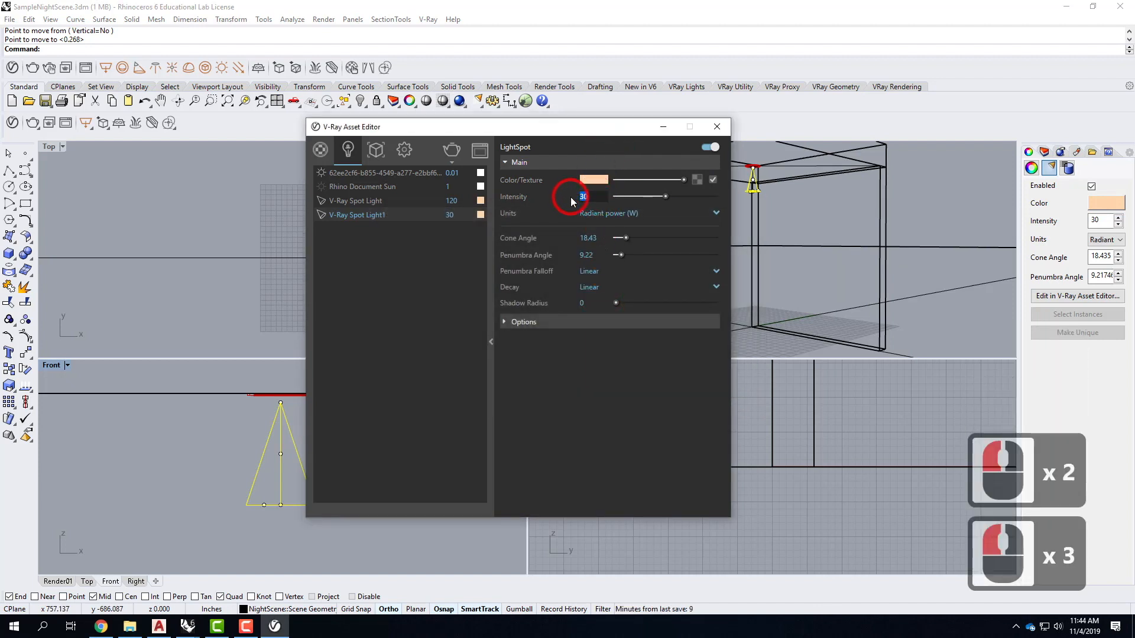
pyautogui.write('120')
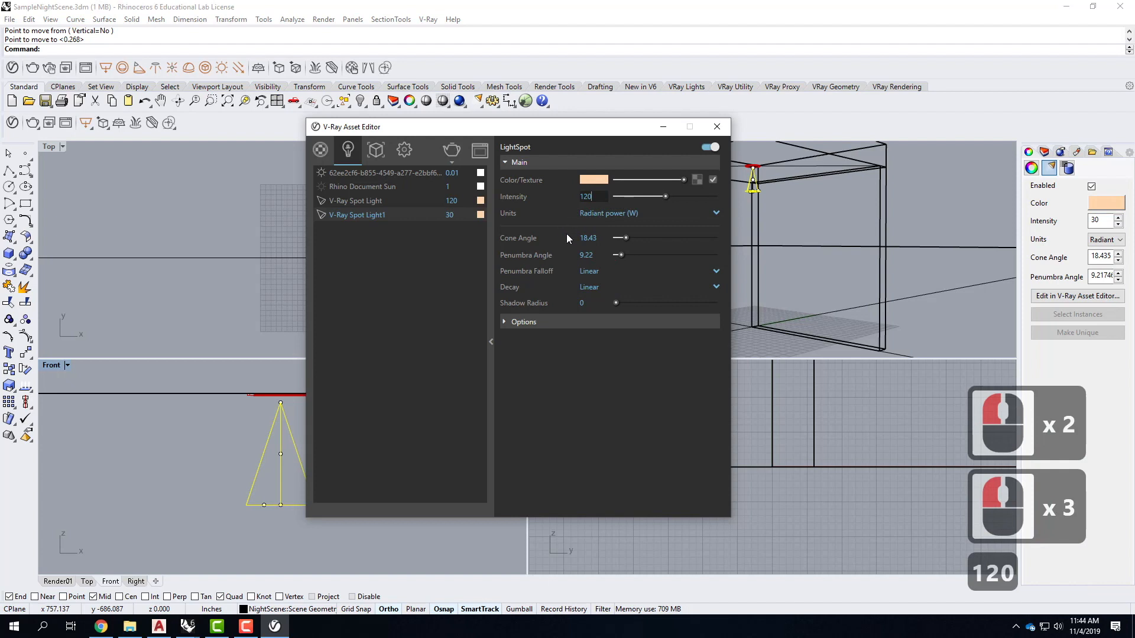
pyautogui.click(603, 288)
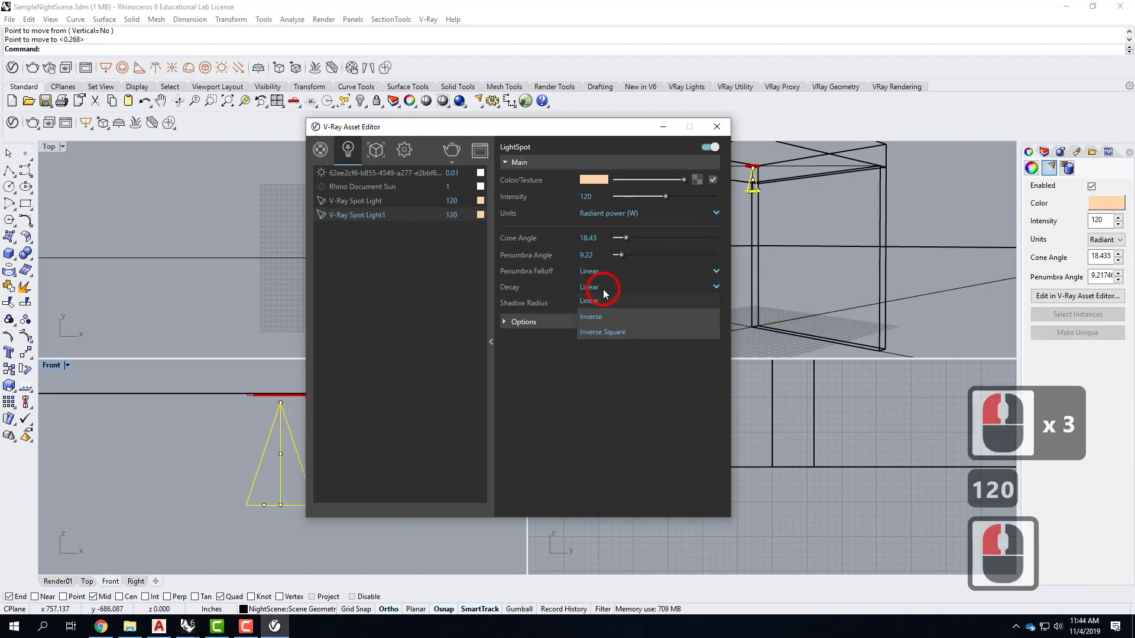
pyautogui.click(602, 333)
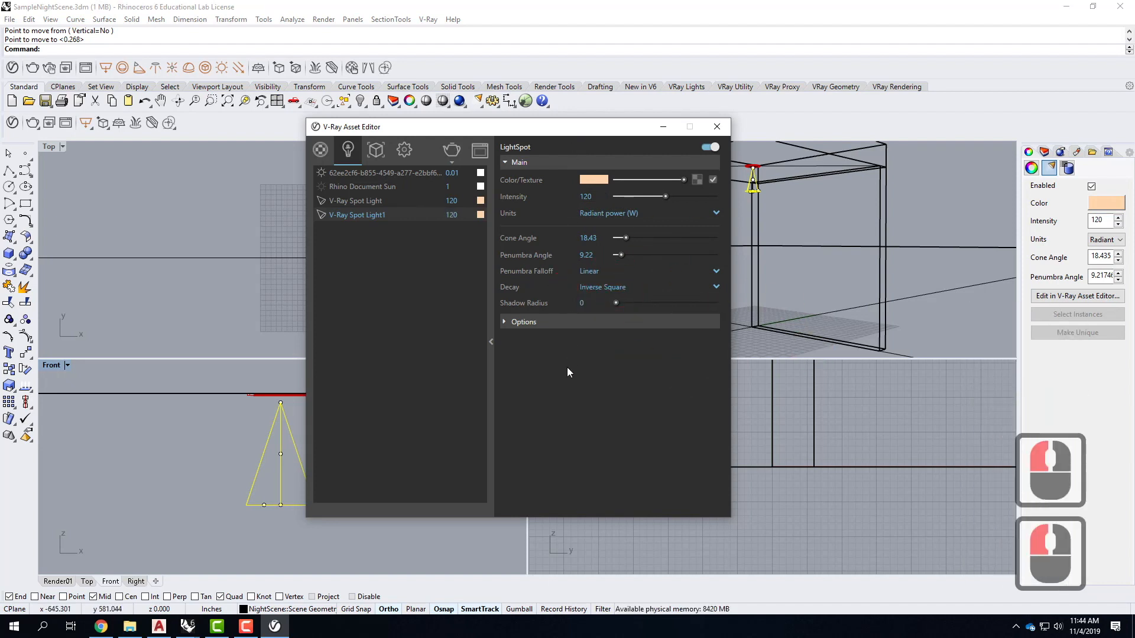
pyautogui.click(717, 127)
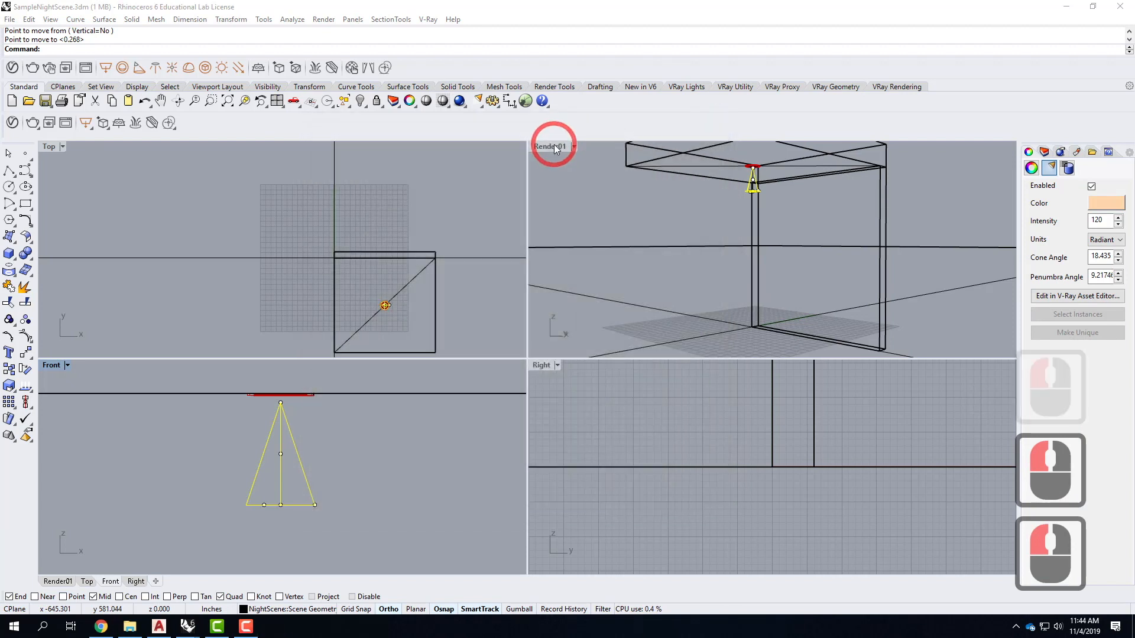
# Render the Render01 view with V-Ray using the narrow-cone spotlight and inspect the image in the frame buffer
pyautogui.doubleClick(554, 146)
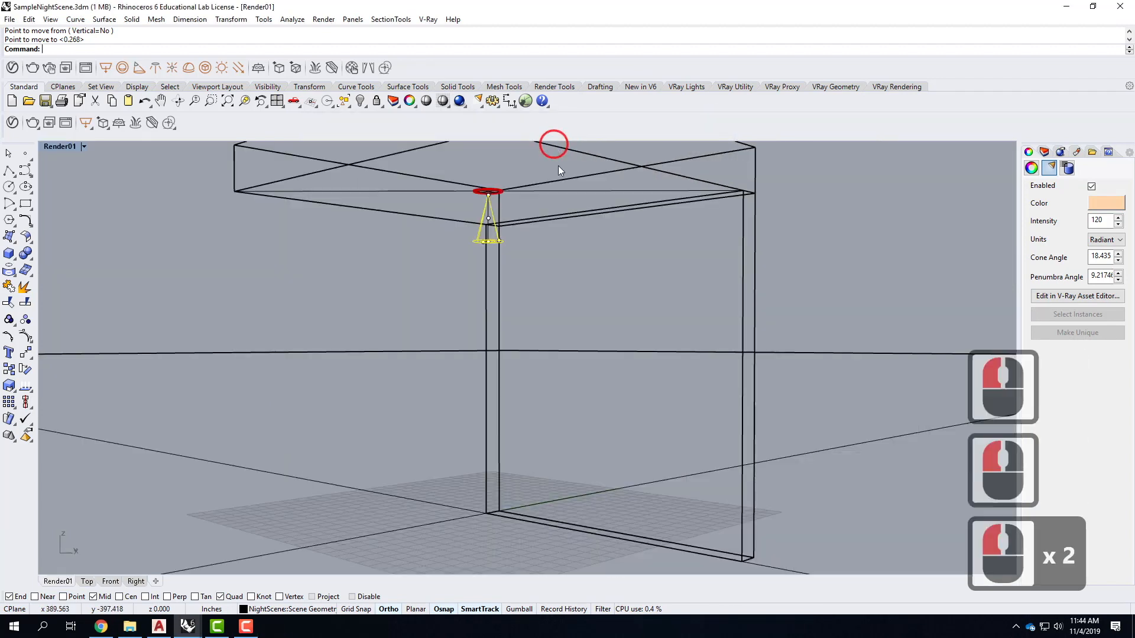
pyautogui.click(35, 124)
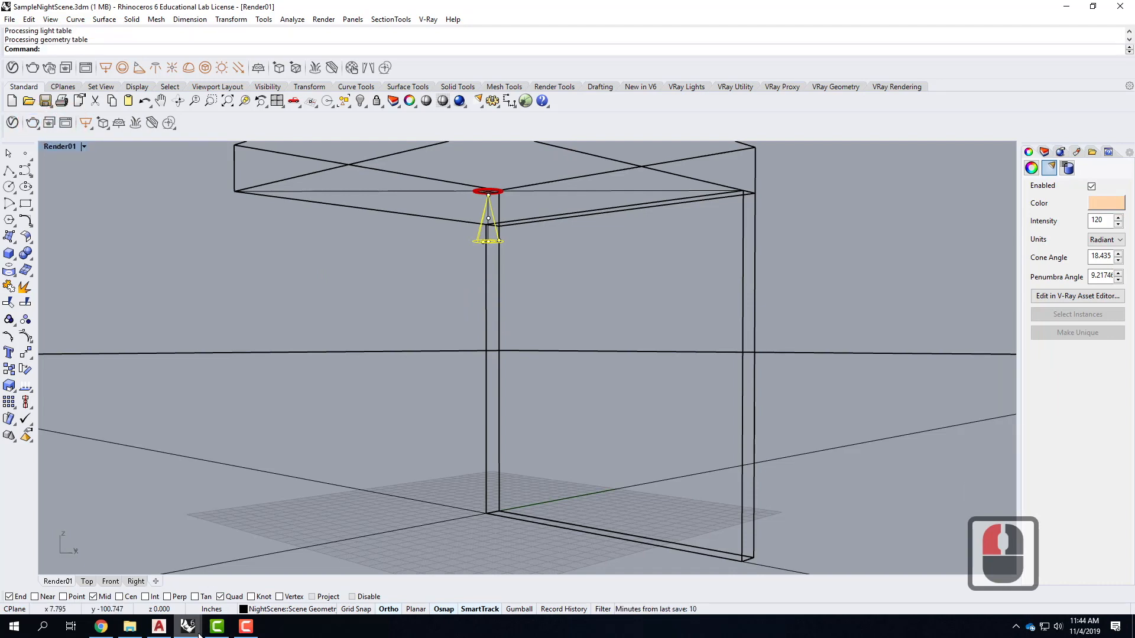
pyautogui.click(314, 565)
pyautogui.click(583, 289)
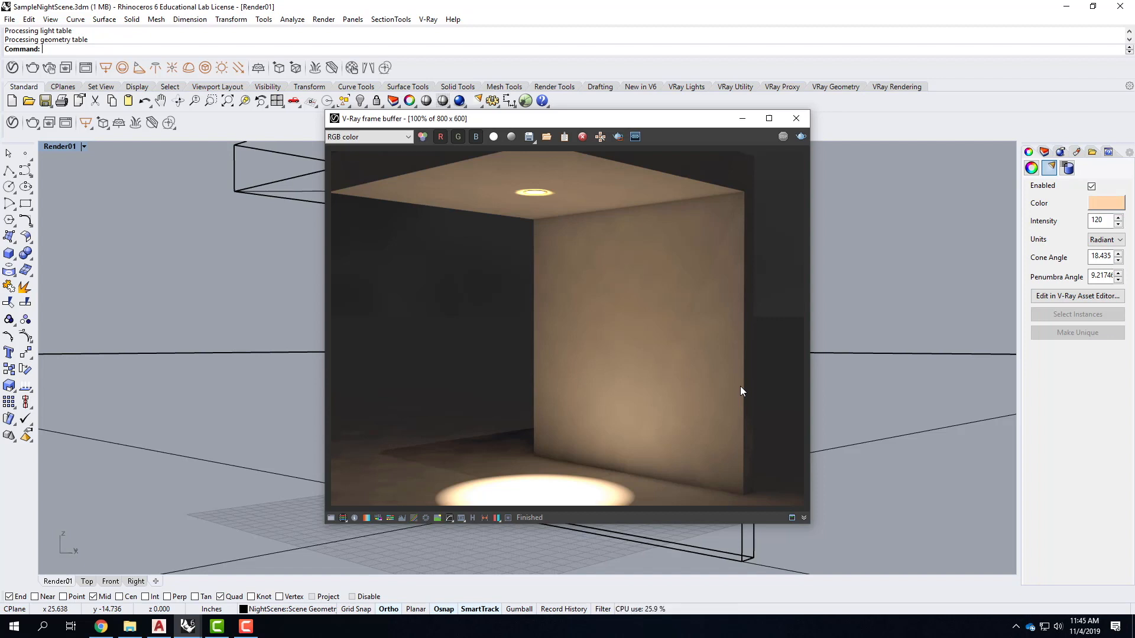
pyautogui.click(742, 118)
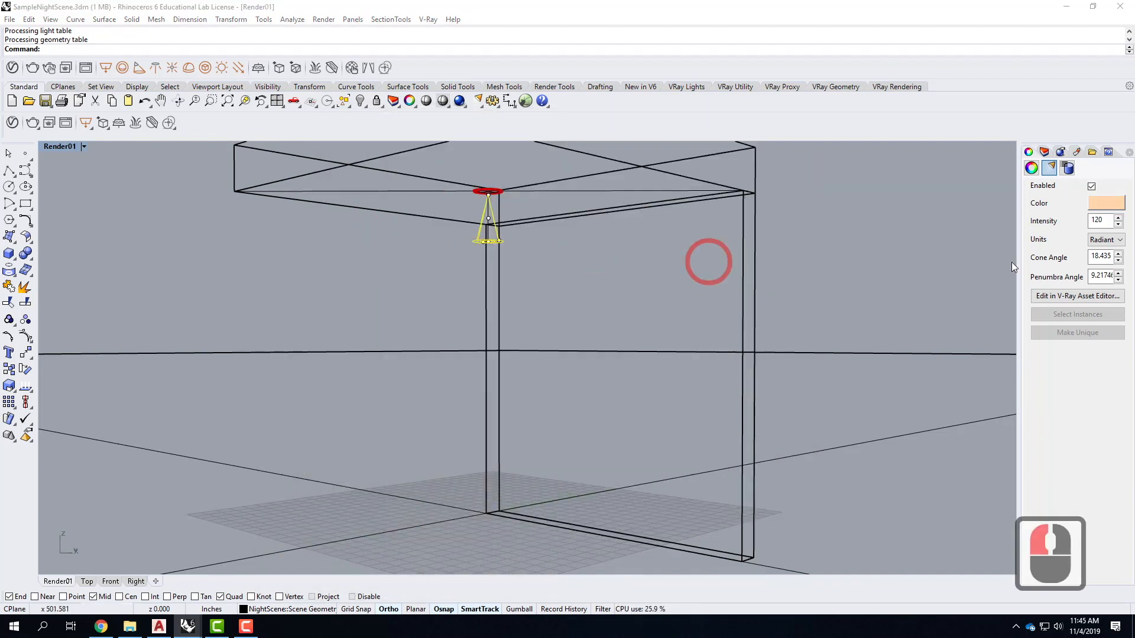
# Create a new layer below Spotlight1, move the selected narrow-cone spotlight onto it and turn that layer off
pyautogui.click(1061, 154)
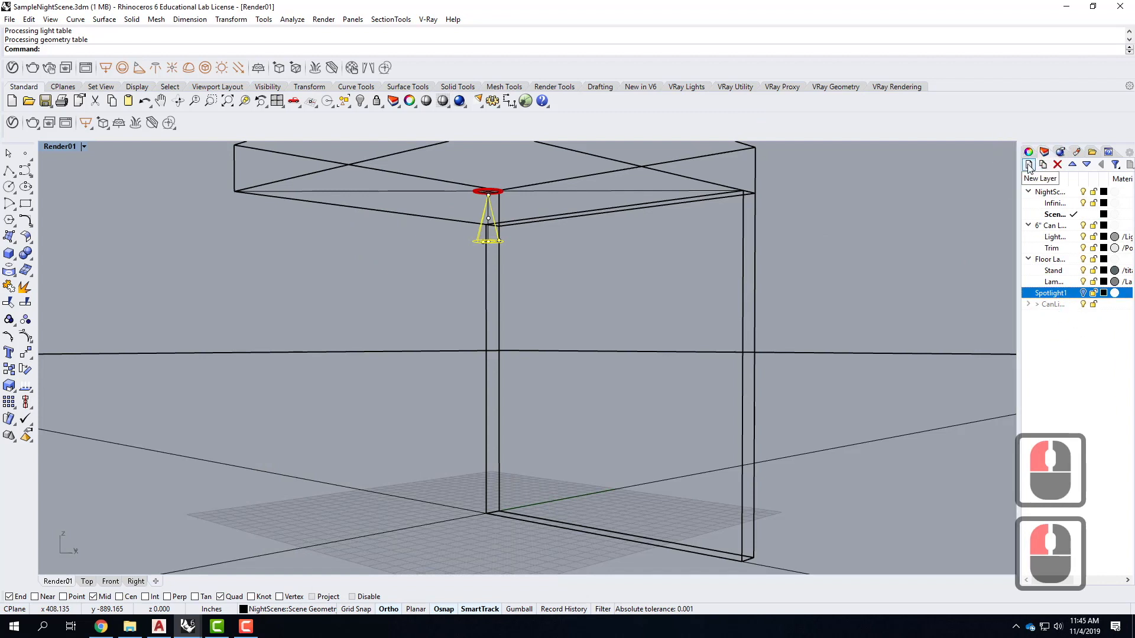
pyautogui.click(1029, 164)
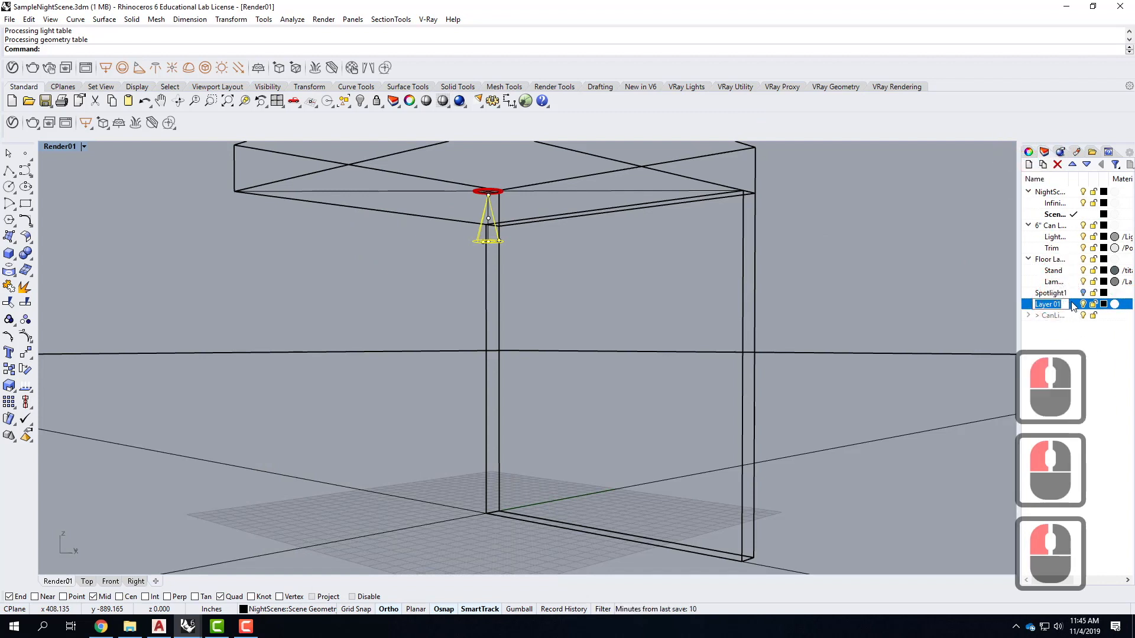
pyautogui.rightClick(1075, 304)
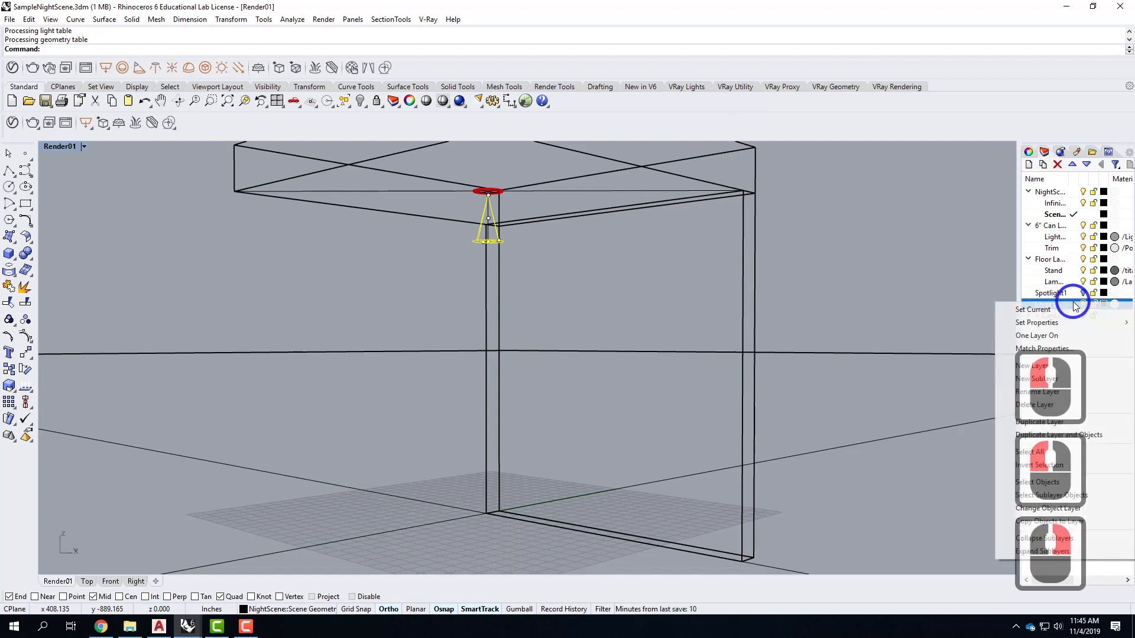
pyautogui.click(1047, 508)
pyautogui.click(746, 252)
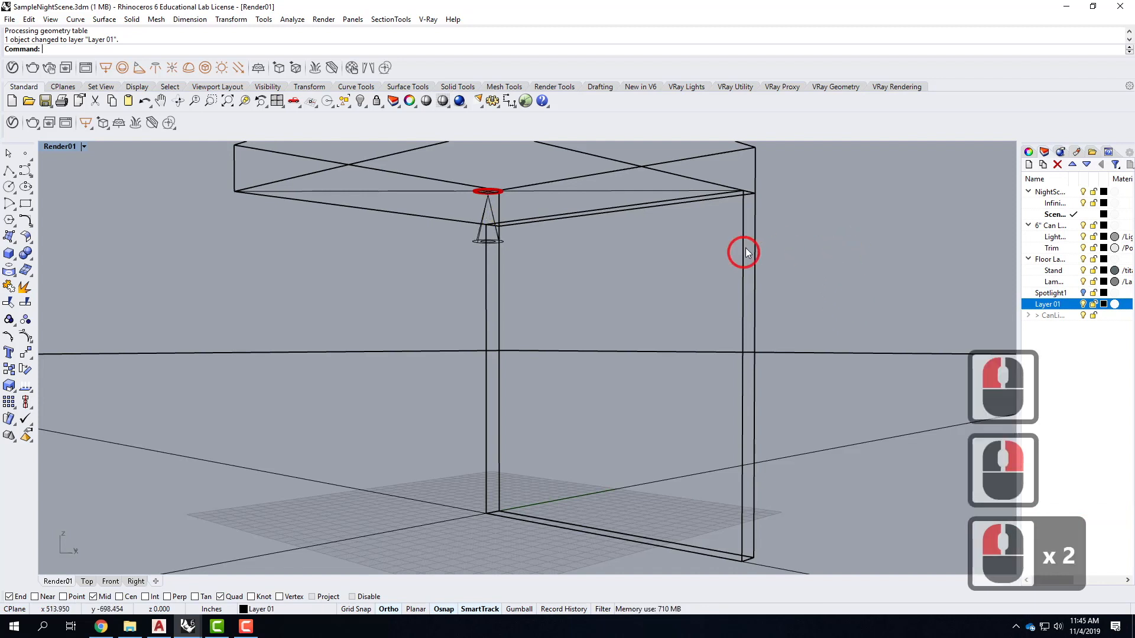
pyautogui.click(1084, 303)
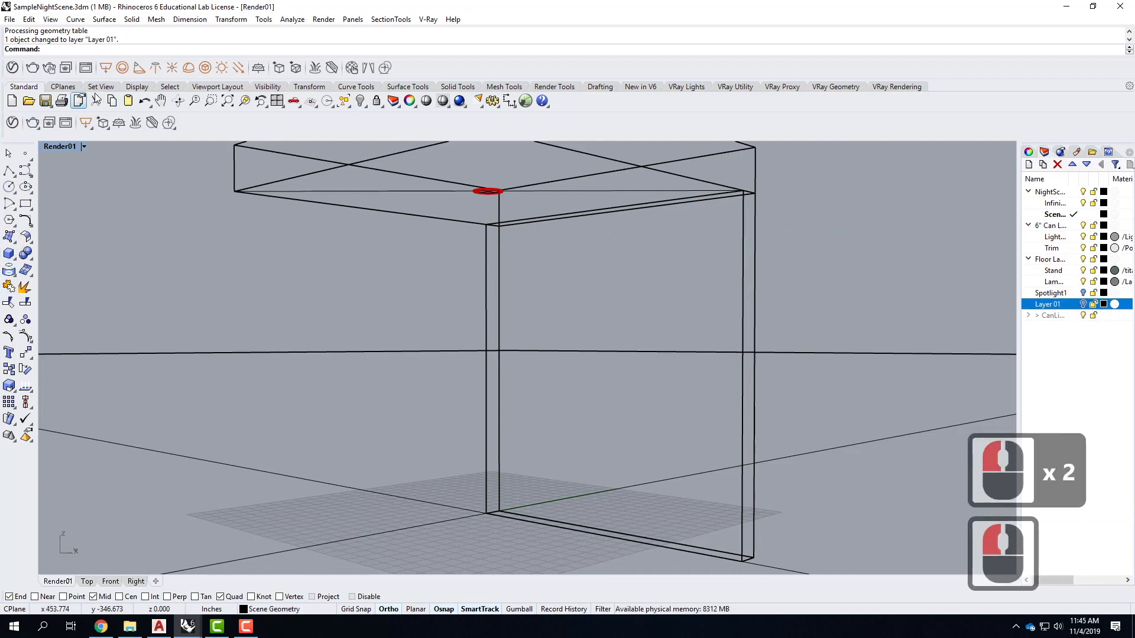
# Draw a third V-Ray spotlight centred on the can light with a 2-foot radius and a 1-foot vertical cone, apex above the base
pyautogui.click(139, 68)
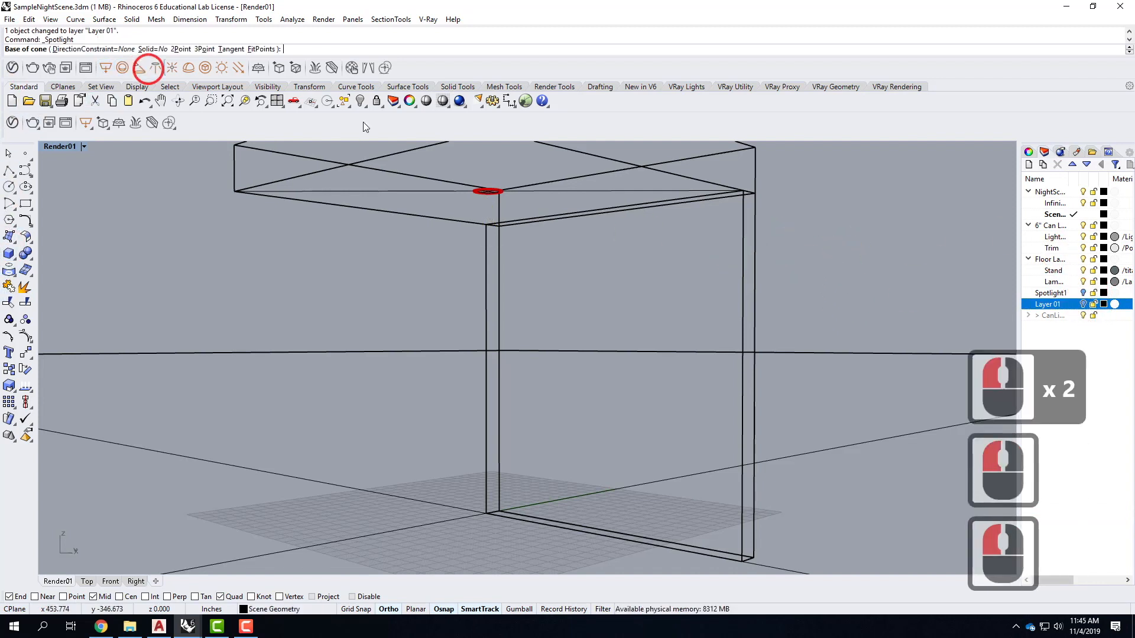
pyautogui.click(489, 191)
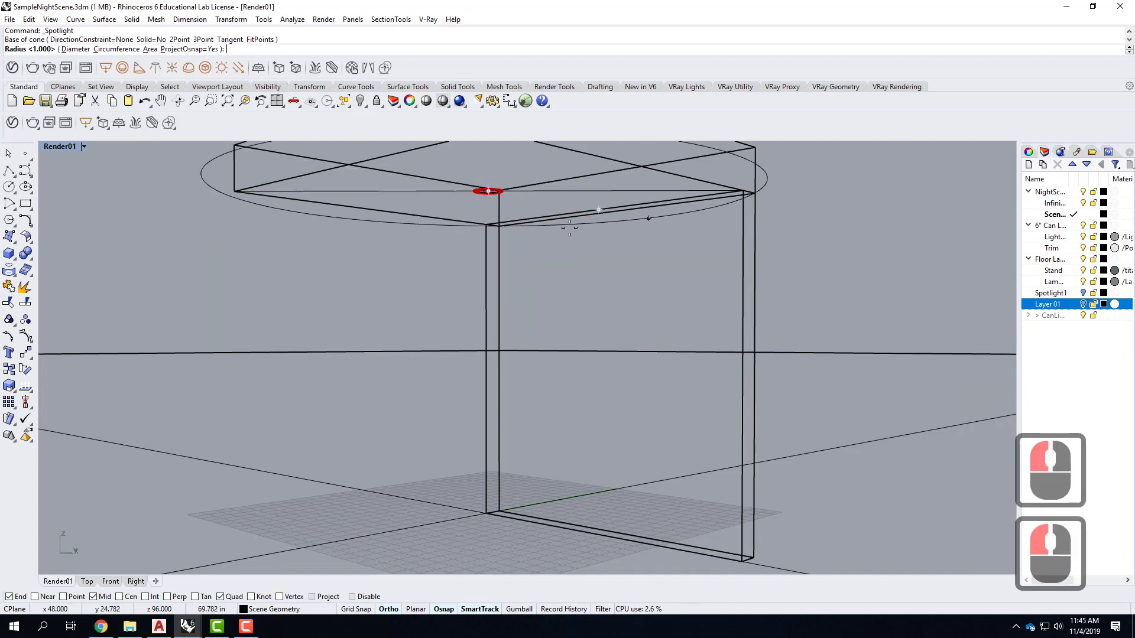
pyautogui.write("2'")
pyautogui.press('Return')
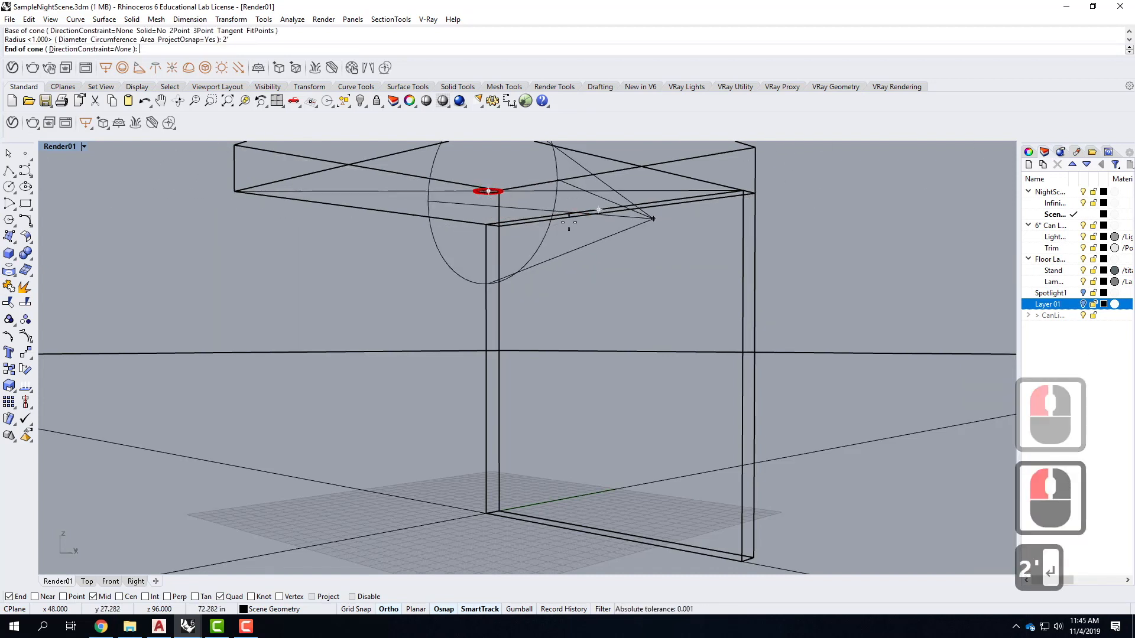
pyautogui.doubleClick(59, 146)
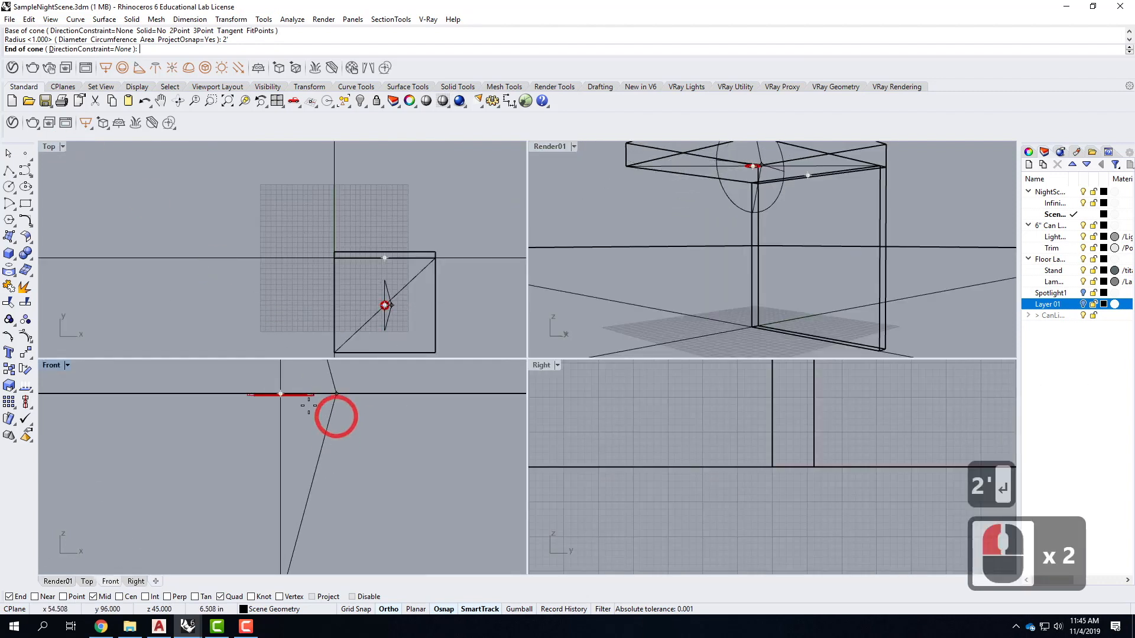
pyautogui.scroll(-5, 308, 406)
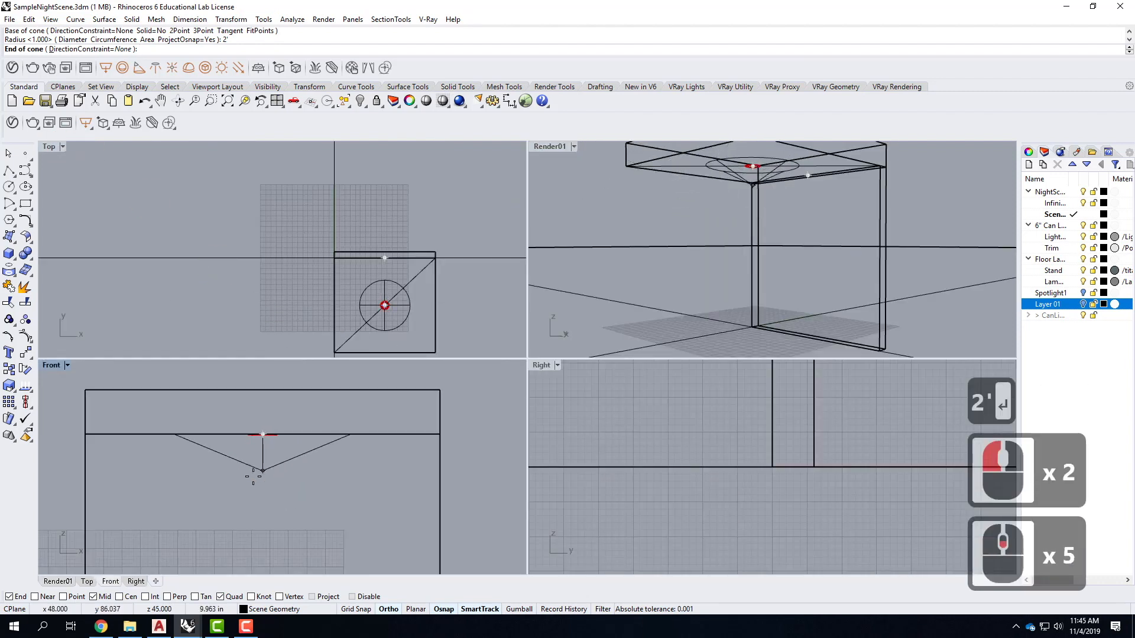
pyautogui.write("1'")
pyautogui.press('Return')
pyautogui.click(263, 382)
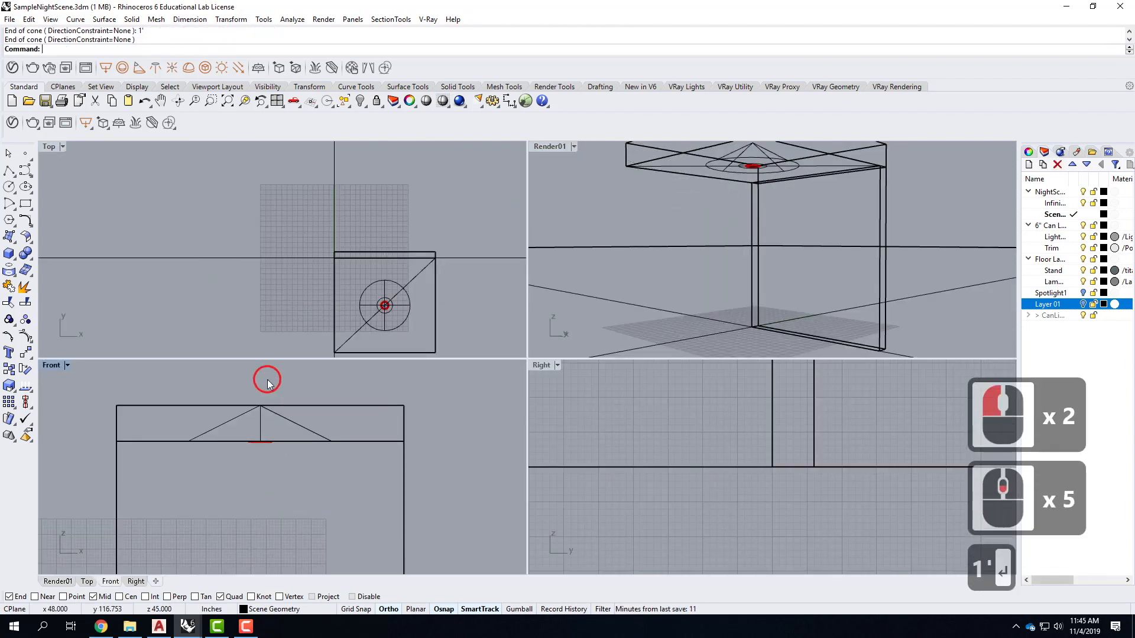
# Move the wide spotlight straight down about 13 inches in the Front view so its apex sits just beneath the can light
pyautogui.click(297, 423)
pyautogui.write('move')
pyautogui.press('Return')
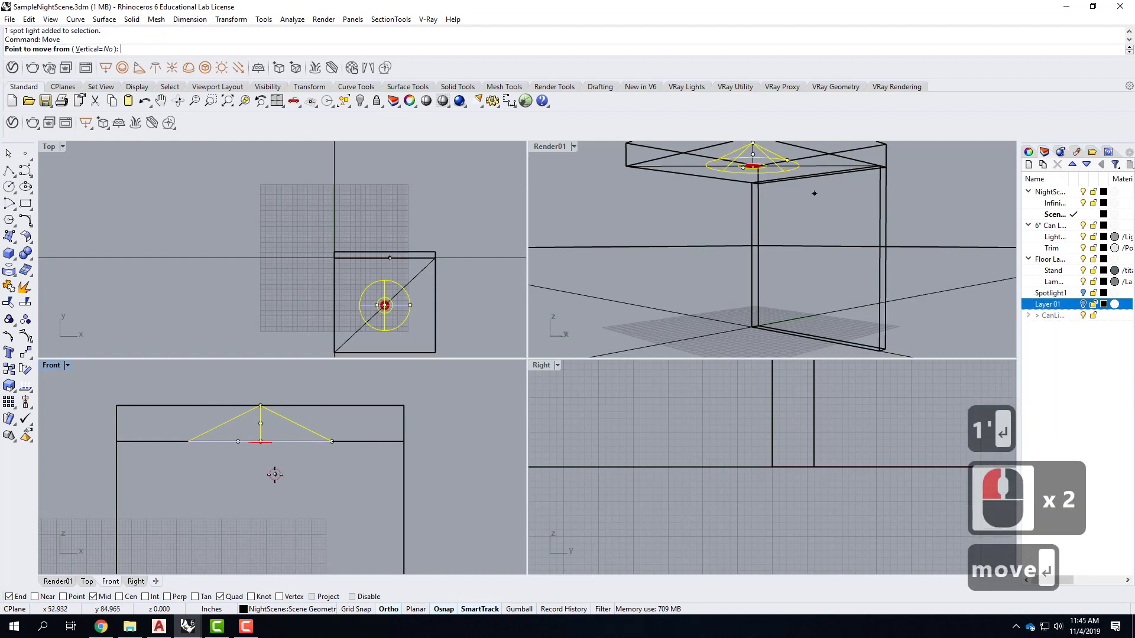
pyautogui.click(275, 474)
pyautogui.click(274, 514)
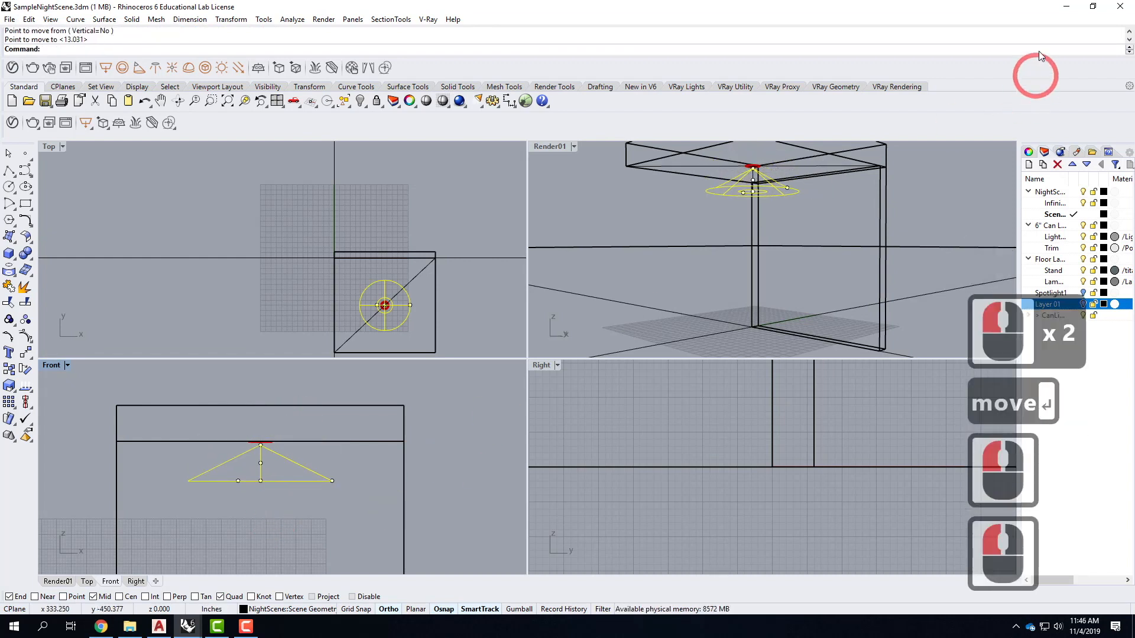
# Set the wide spotlight's color to RGB 255, 214, 170 in the V-Ray Asset Editor
pyautogui.click(1029, 152)
pyautogui.click(1074, 296)
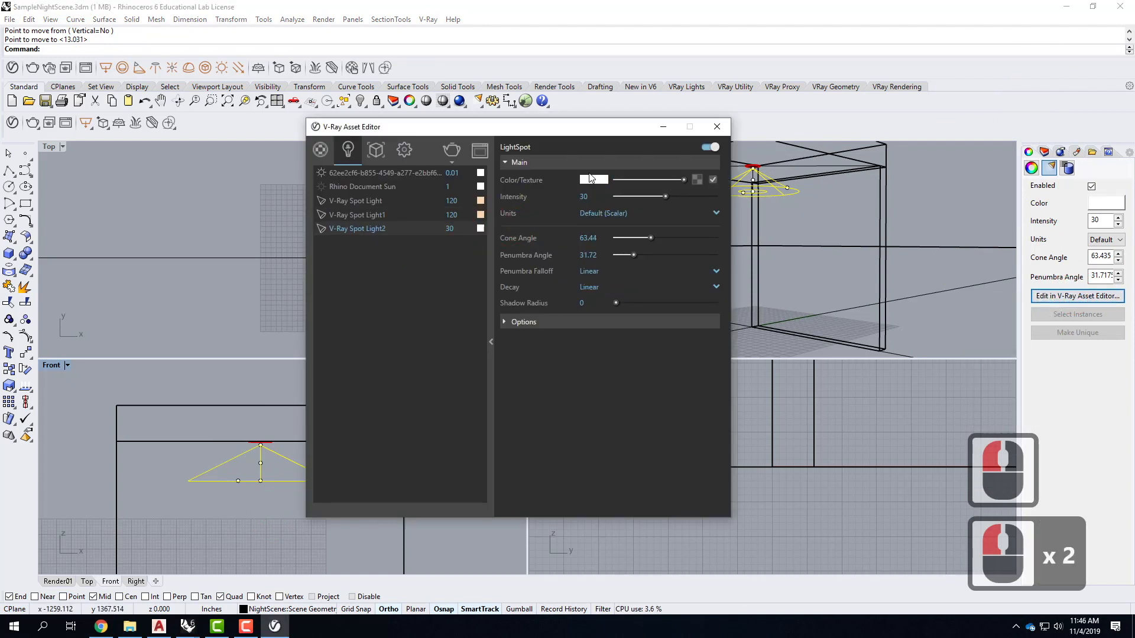
pyautogui.click(590, 179)
pyautogui.click(584, 290)
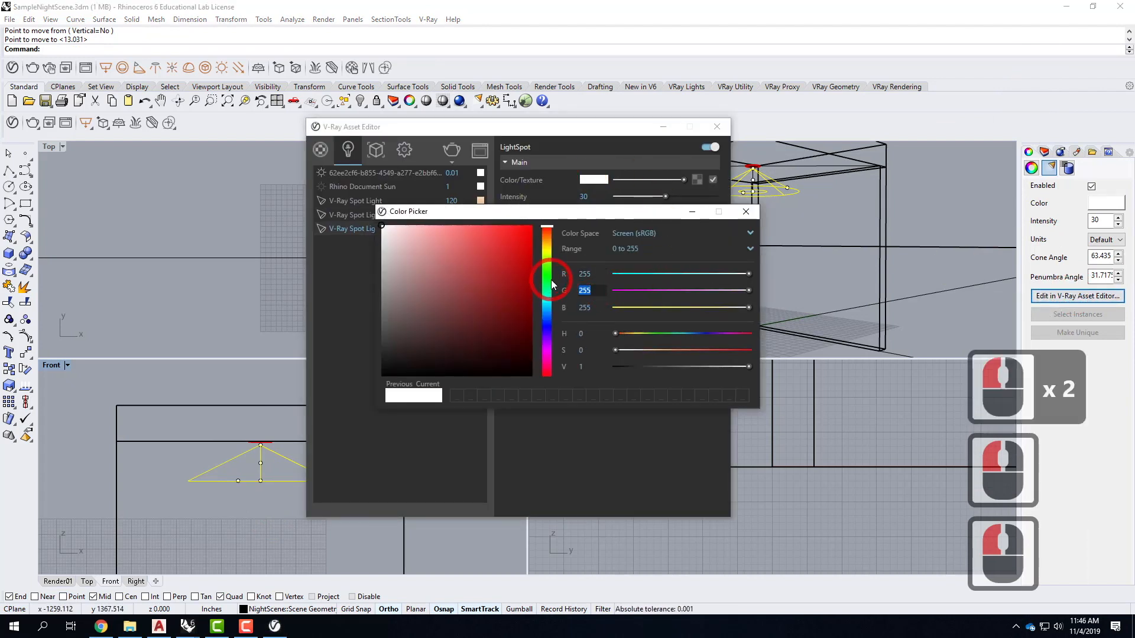
pyautogui.write('214')
pyautogui.press('Tab')
pyautogui.write('1')
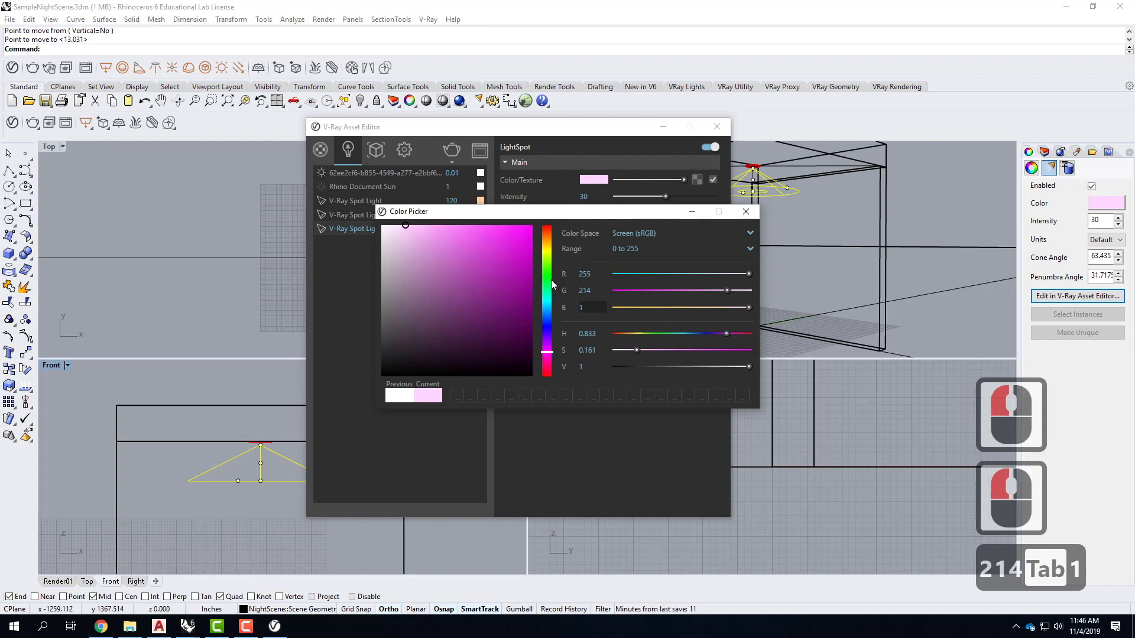
pyautogui.write('701')
pyautogui.press('BackSpace')
pyautogui.press('Tab')
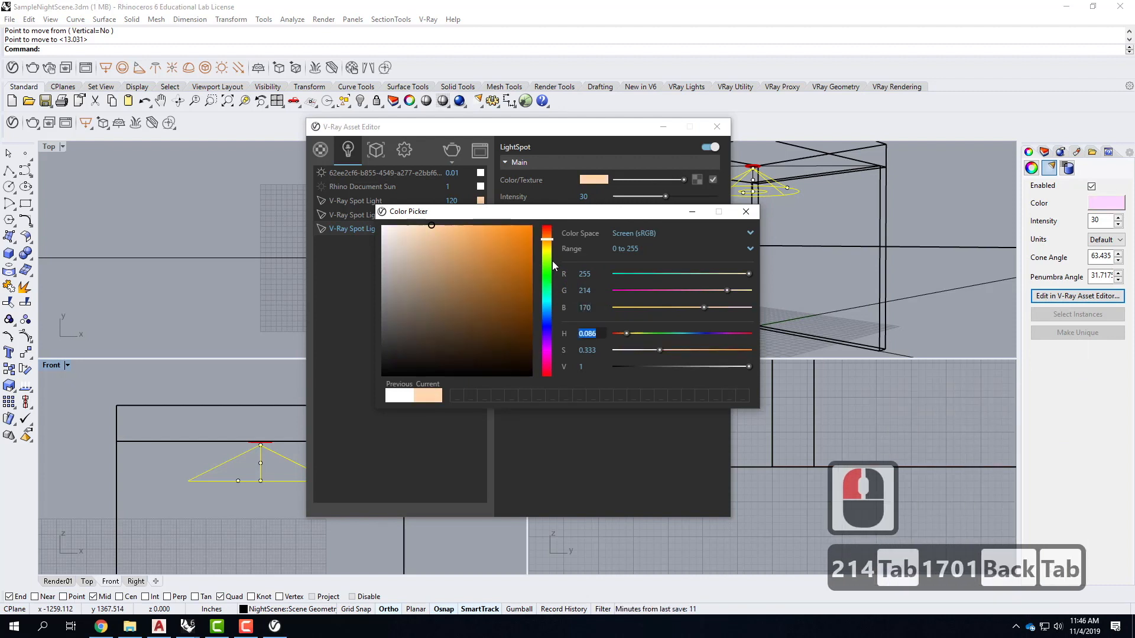
pyautogui.click(746, 211)
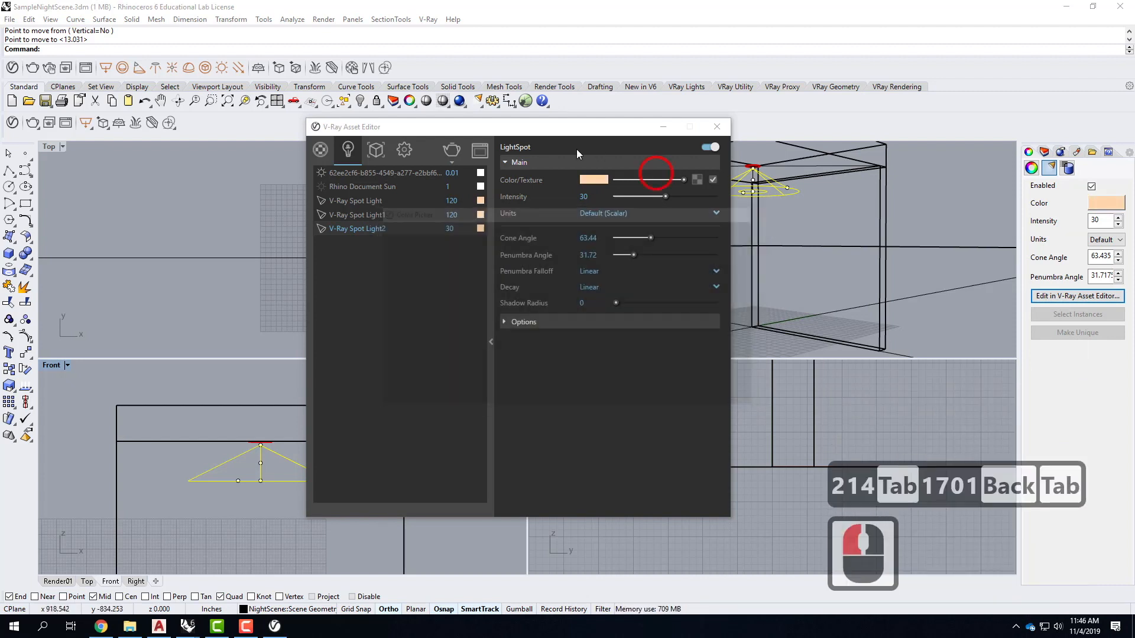
# Set the wide spotlight's units to Radiant power (W), its intensity to 120 and its decay to Inverse Square
pyautogui.click(607, 211)
pyautogui.click(625, 276)
pyautogui.doubleClick(585, 197)
pyautogui.click(534, 182)
pyautogui.write('1')
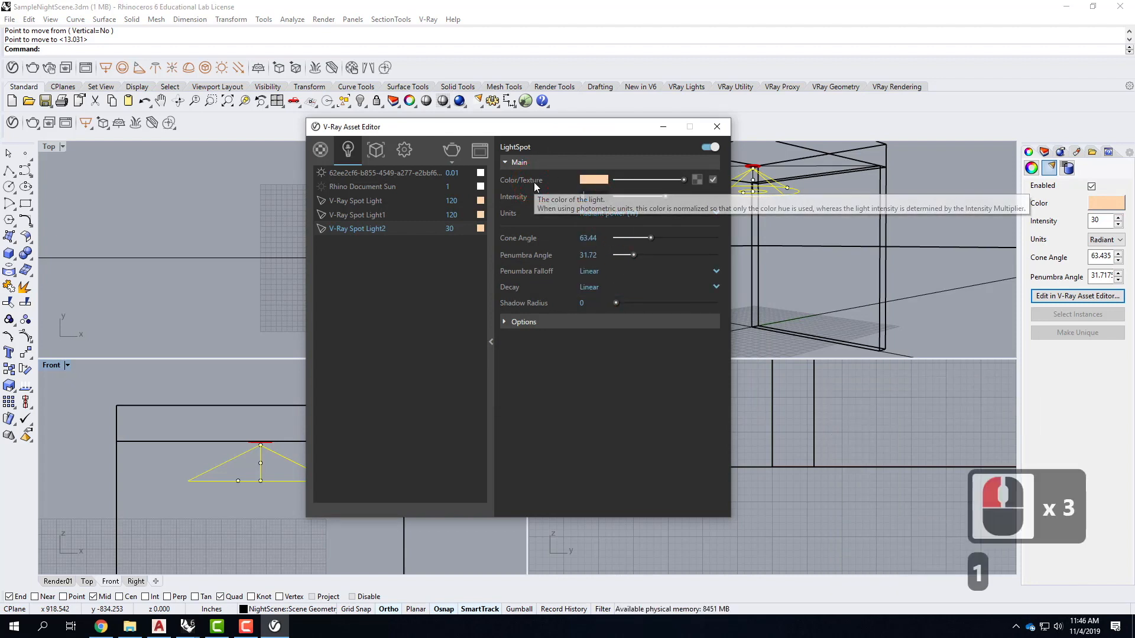
pyautogui.write('20')
pyautogui.click(612, 288)
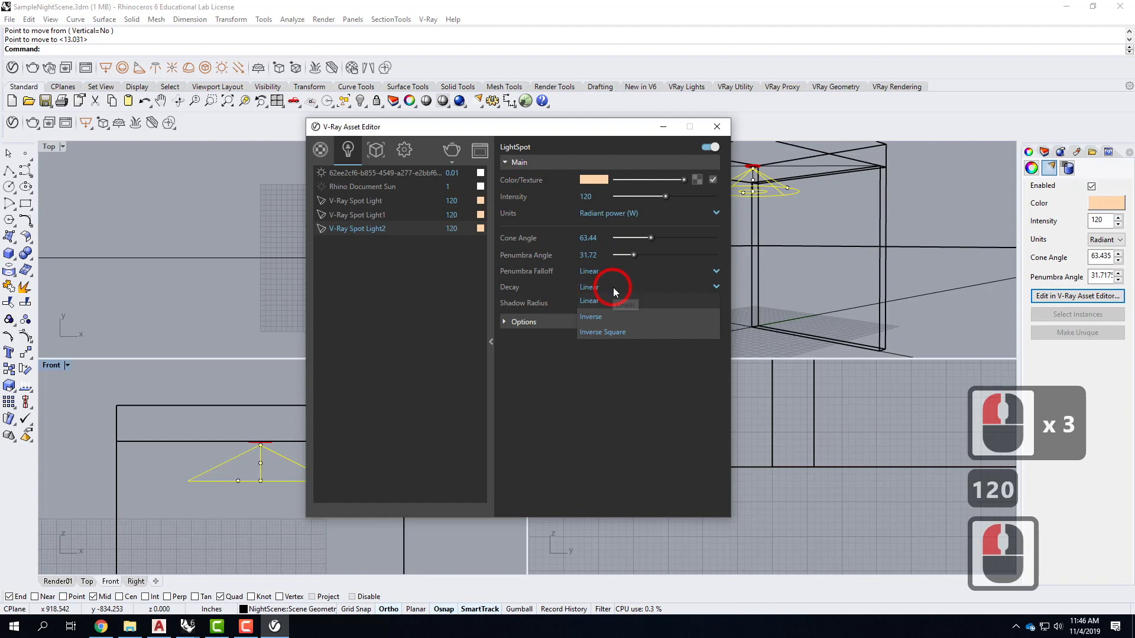
pyautogui.click(612, 328)
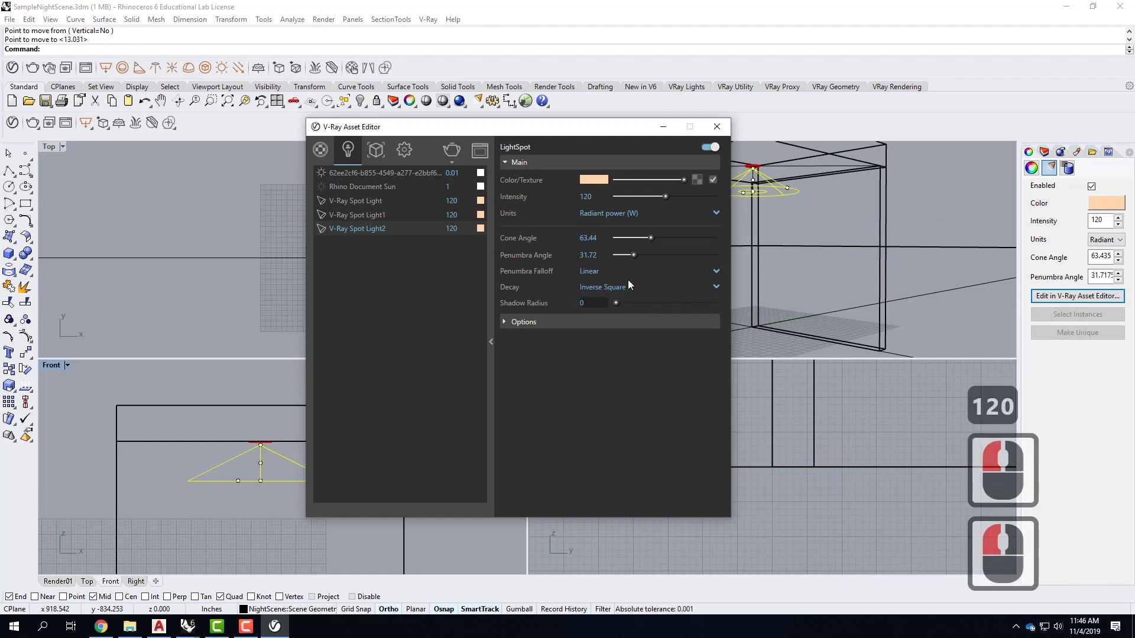
pyautogui.click(717, 126)
# Maximize the Render01 view, test-render it with V-Ray under the wide spotlight and inspect the result in the frame buffer
pyautogui.click(542, 149)
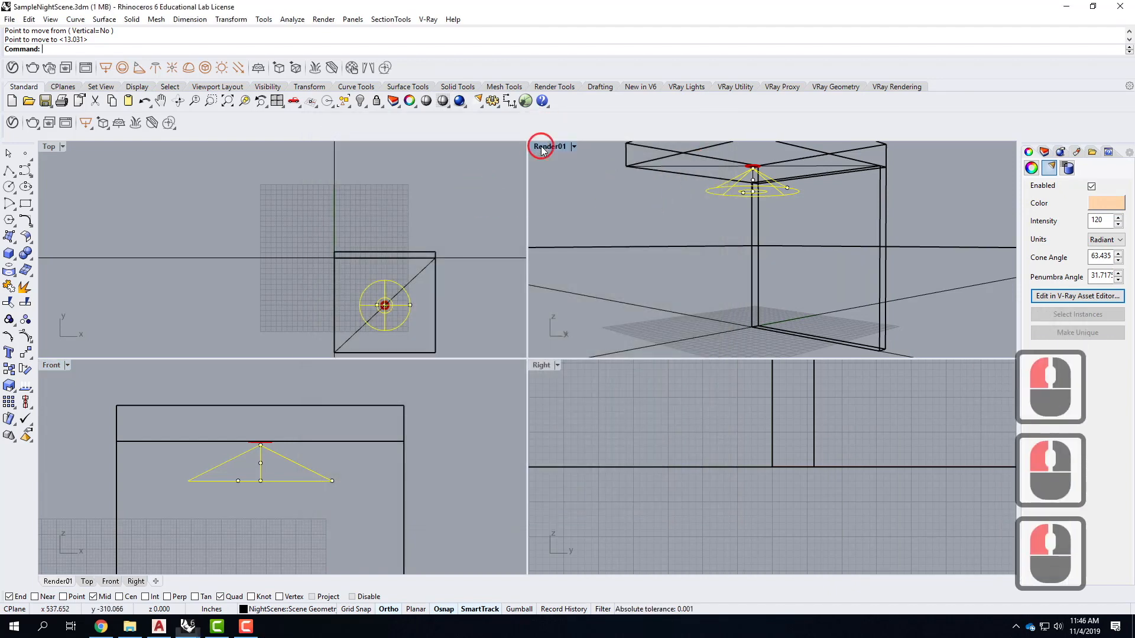
pyautogui.doubleClick(542, 148)
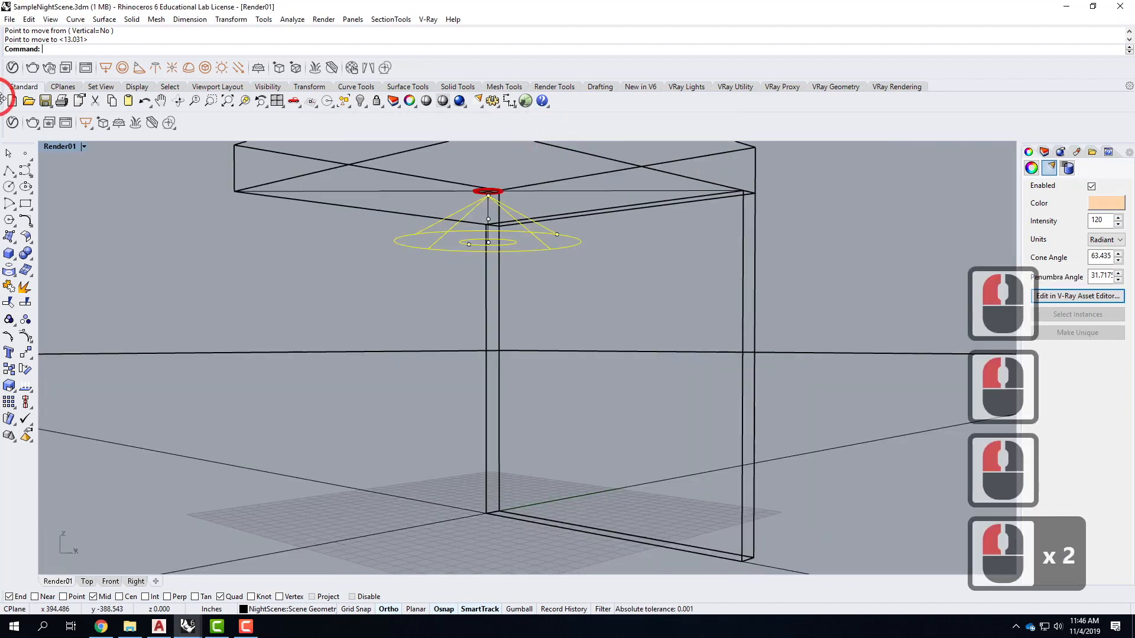
pyautogui.click(459, 102)
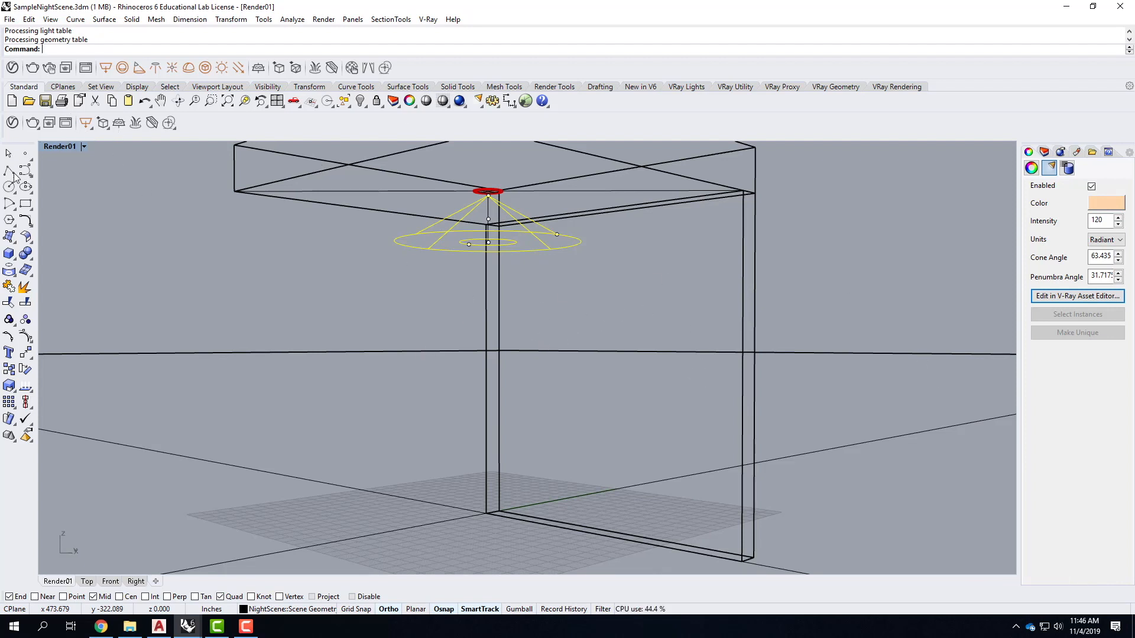
pyautogui.click(188, 626)
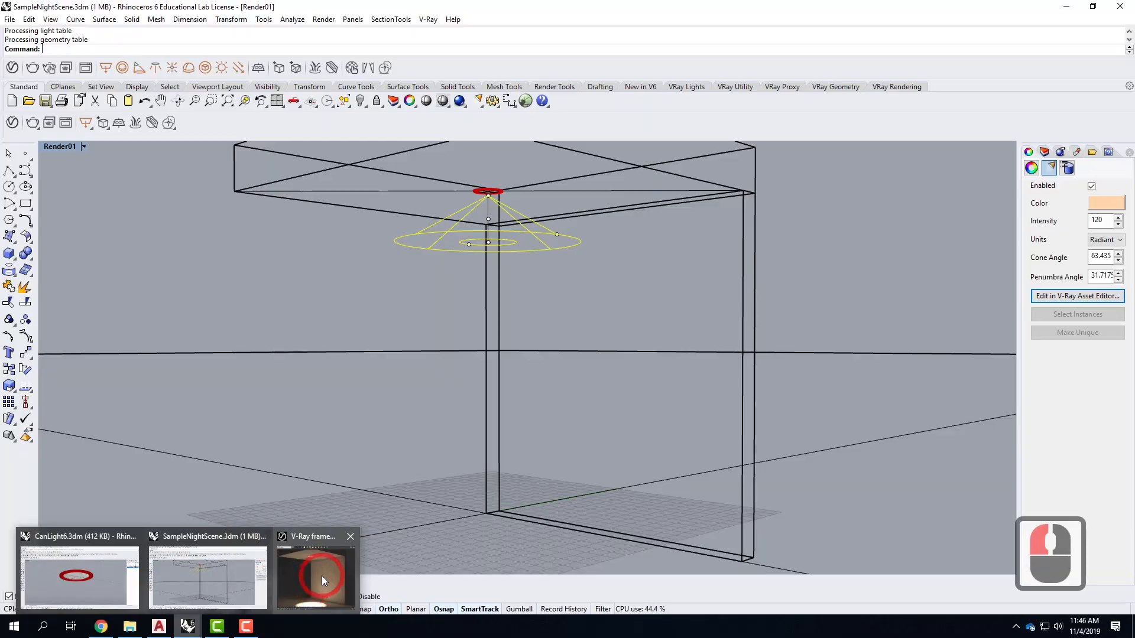
pyautogui.click(322, 575)
pyautogui.click(892, 431)
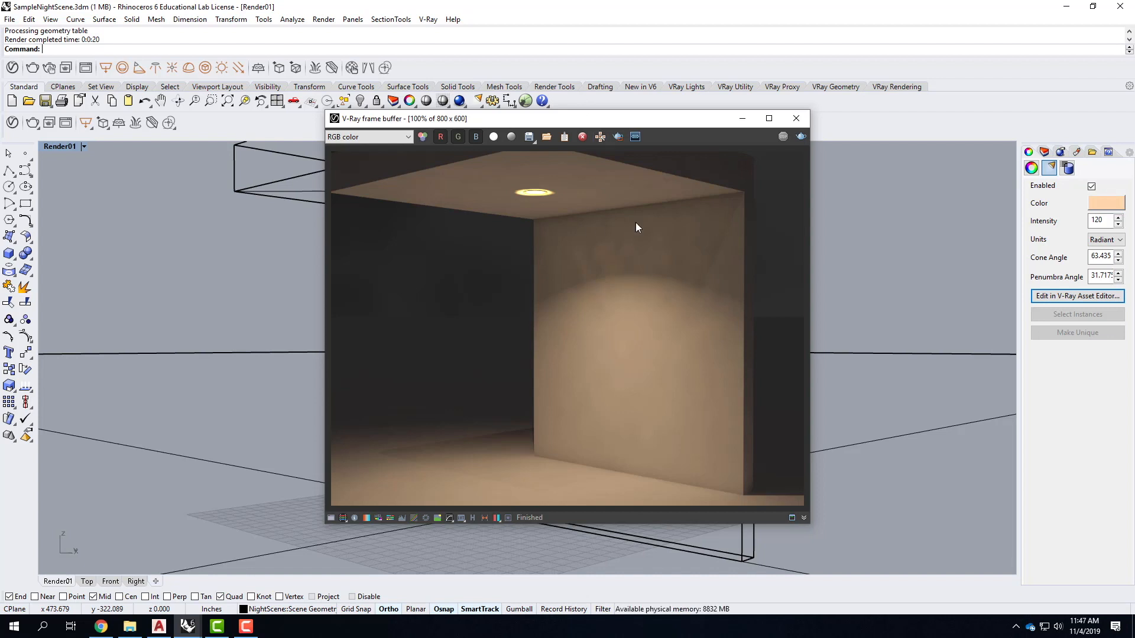
pyautogui.click(737, 122)
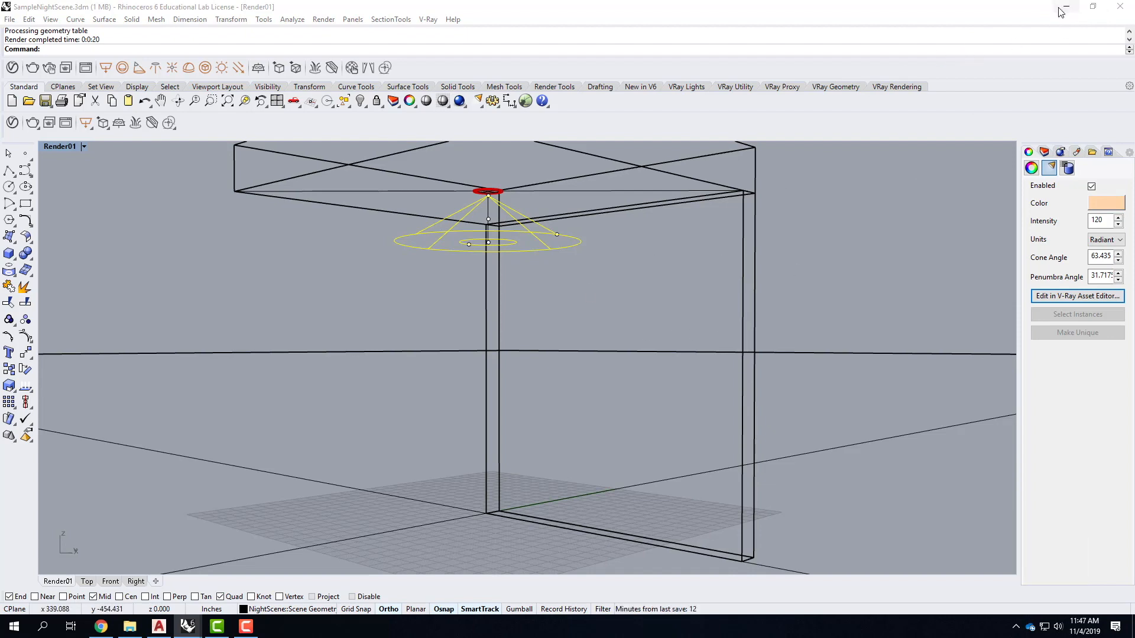
# Put away the night scene and start a new model from the Large Objects - Inches template
pyautogui.click(1066, 7)
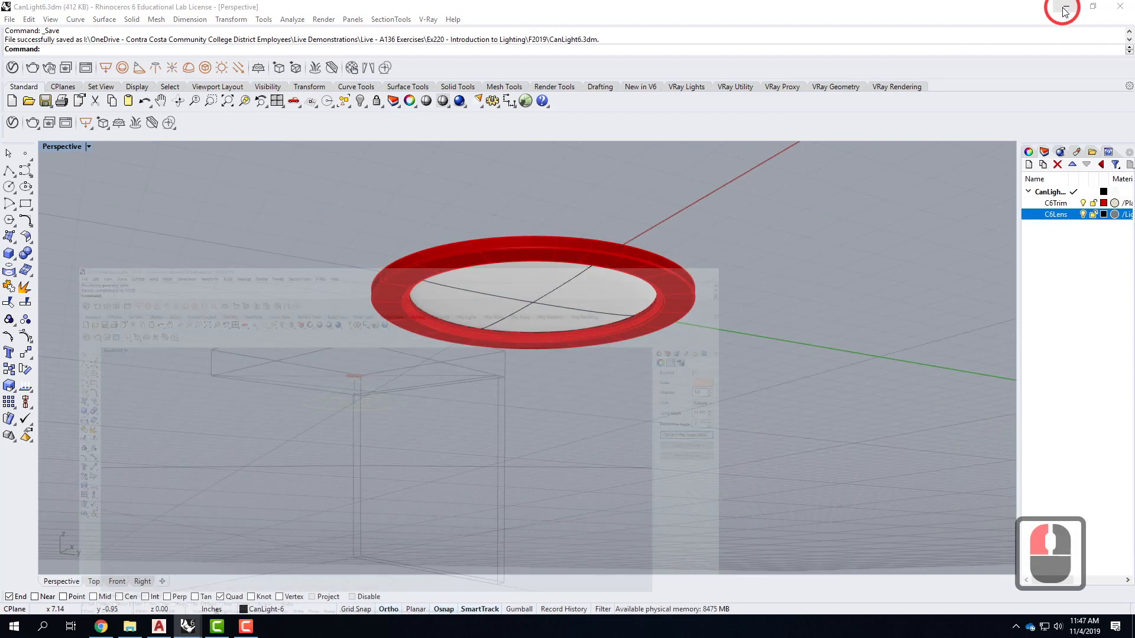
pyautogui.click(484, 318)
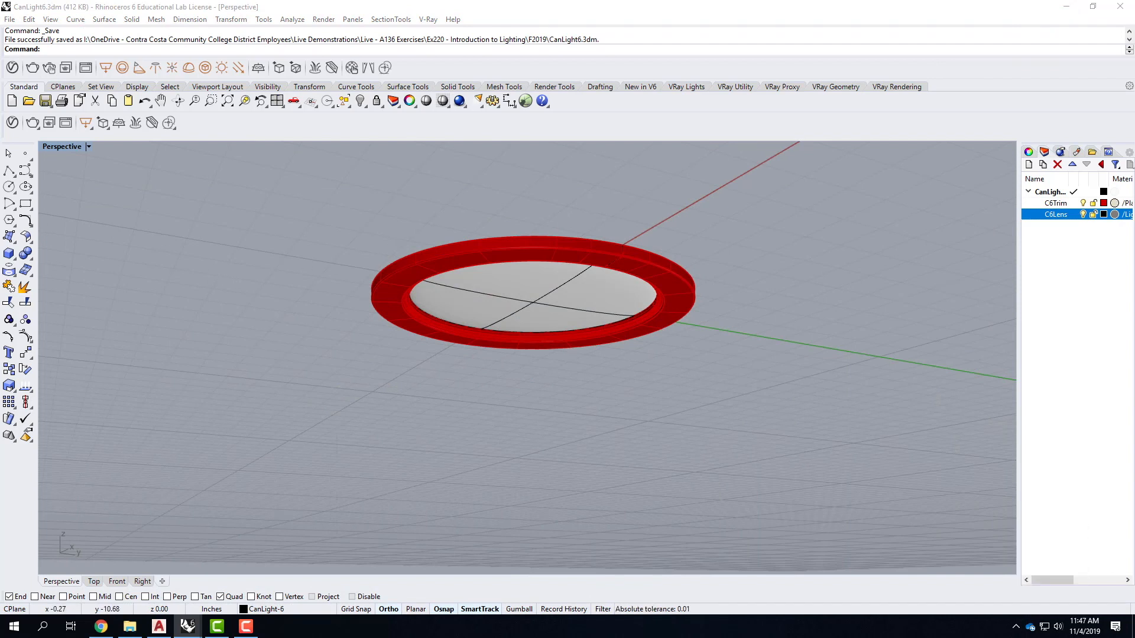
pyautogui.click(10, 19)
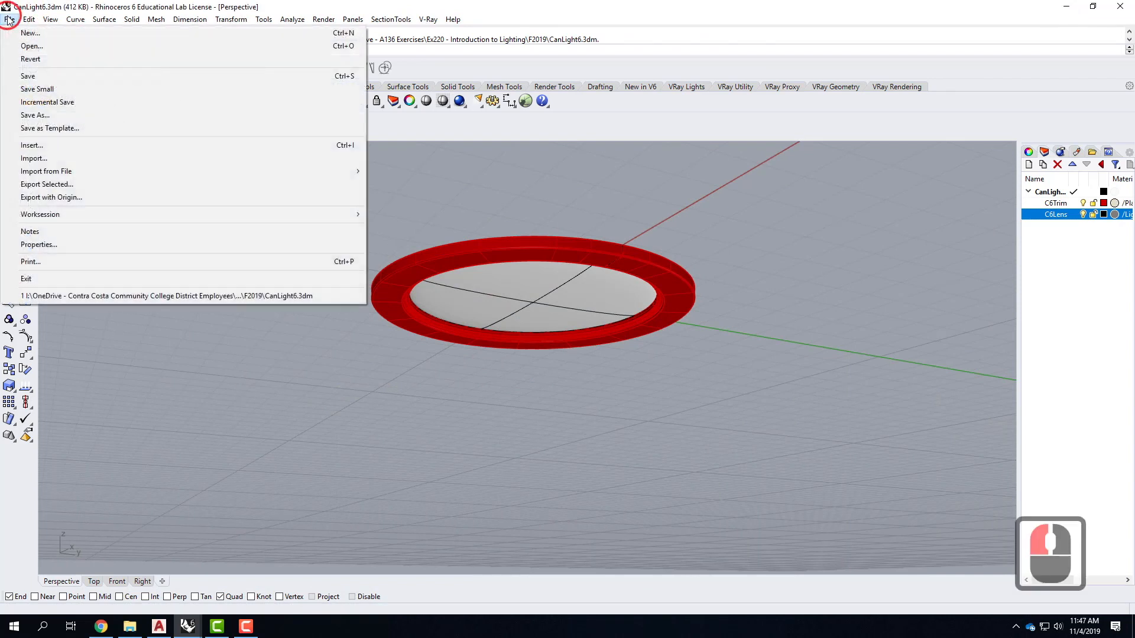
pyautogui.click(26, 35)
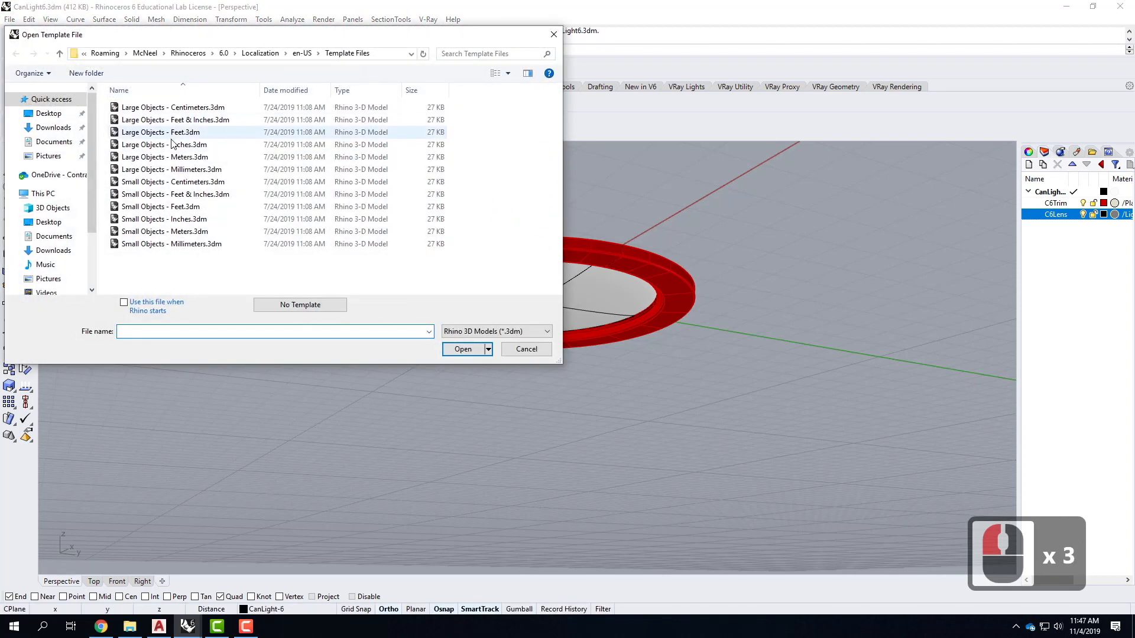
pyautogui.click(162, 147)
pyautogui.click(558, 398)
pyautogui.click(463, 349)
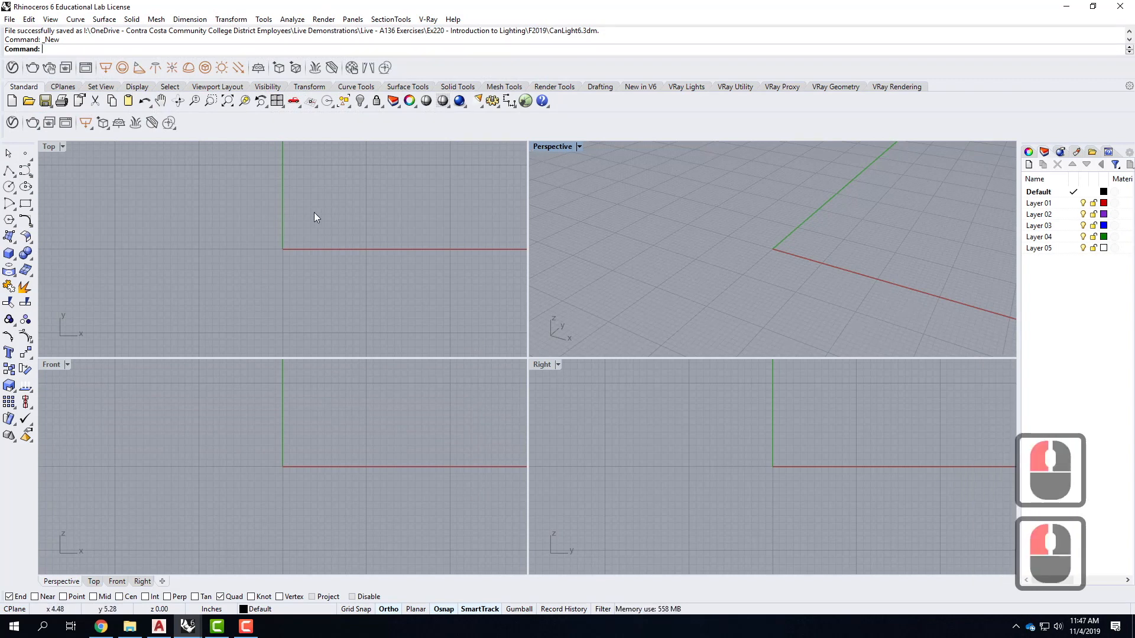
# Create a solid vertical cylinder based at the origin (0,0) with a 1-foot diameter and a 1.25-inch height
pyautogui.click(12, 255)
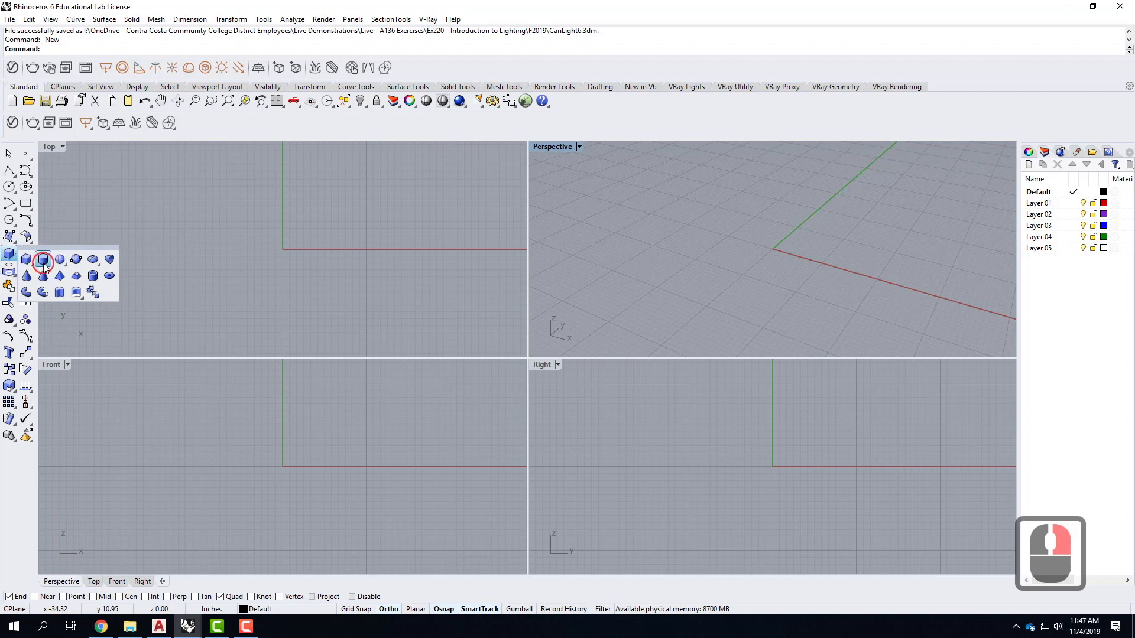
pyautogui.click(43, 263)
pyautogui.write('0k0')
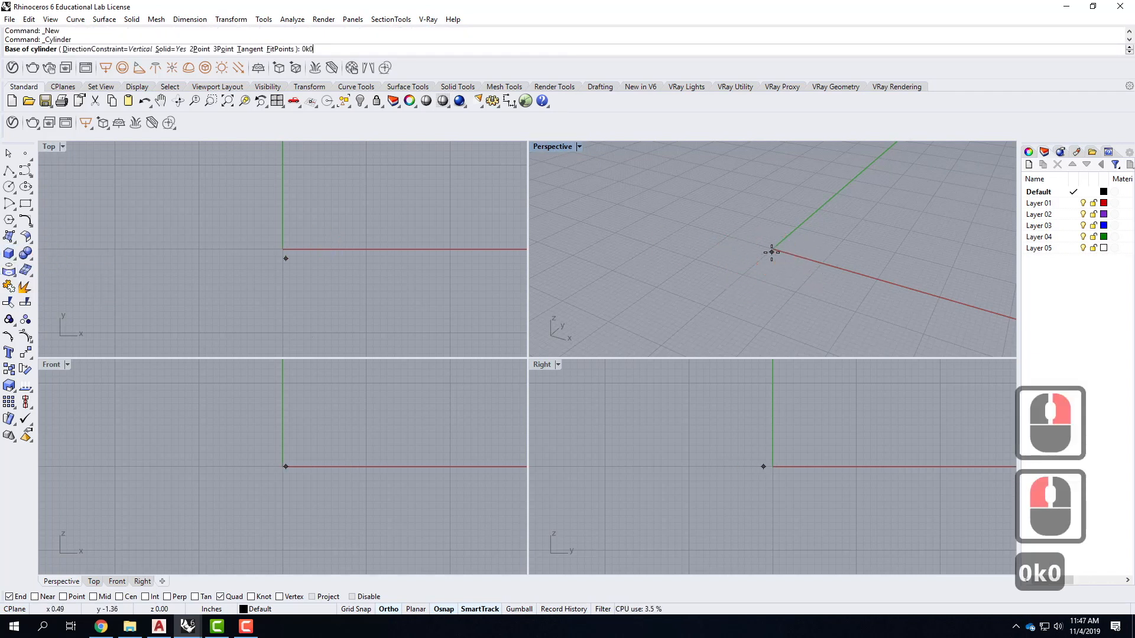
pyautogui.press('Return')
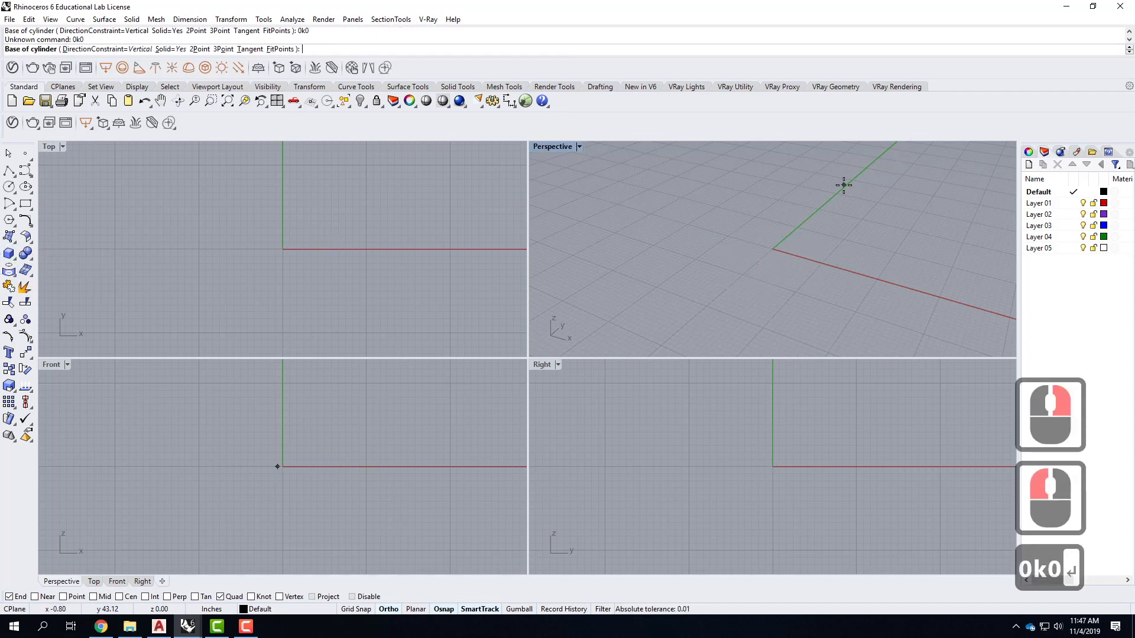
pyautogui.write('0,0')
pyautogui.press('Return')
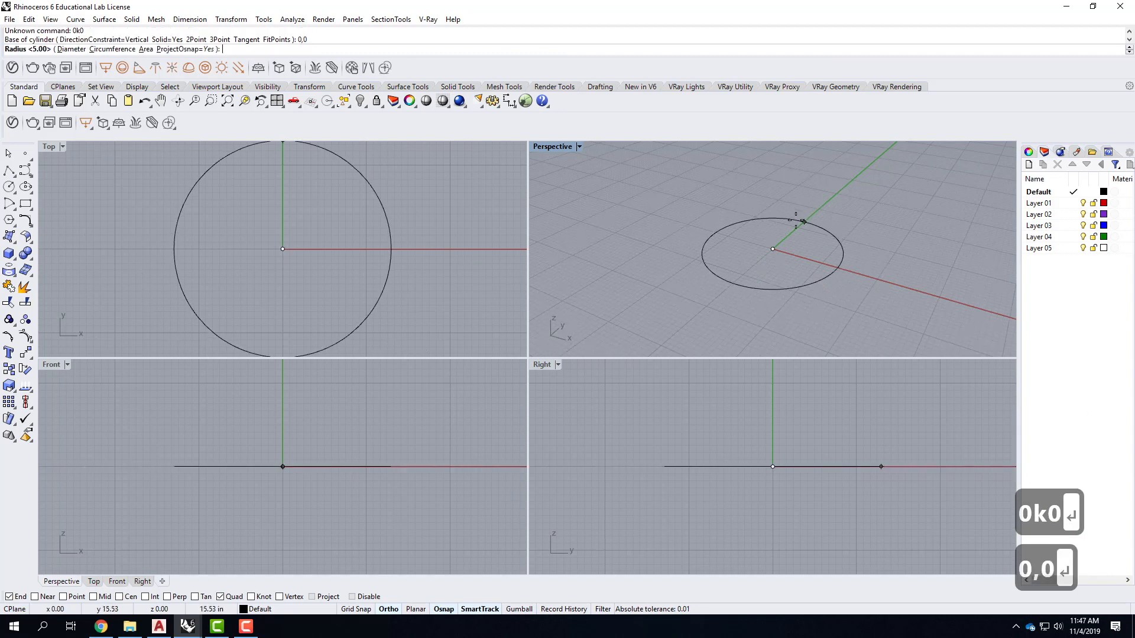
pyautogui.write('d')
pyautogui.press('Return')
pyautogui.write("1'")
pyautogui.press('Return')
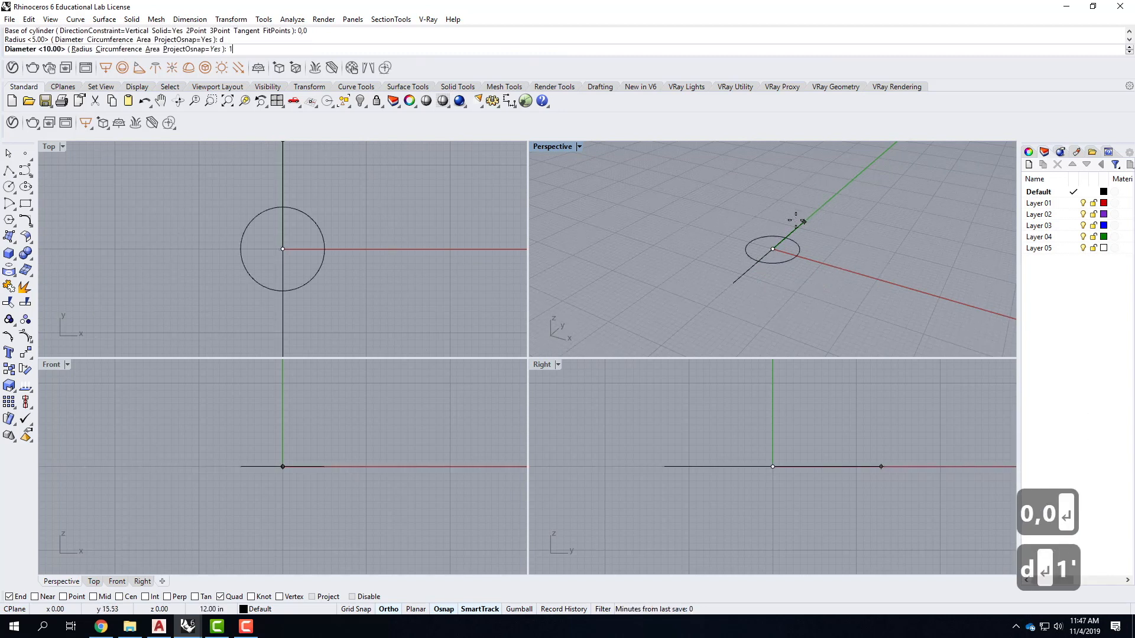
pyautogui.write('1.25"')
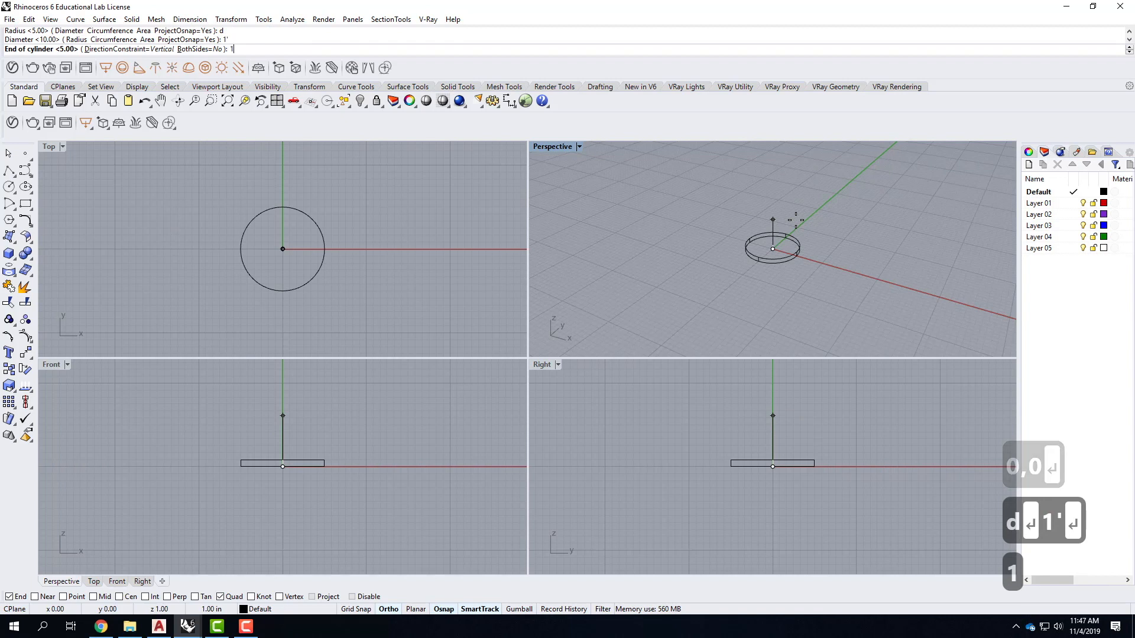
pyautogui.press('Return')
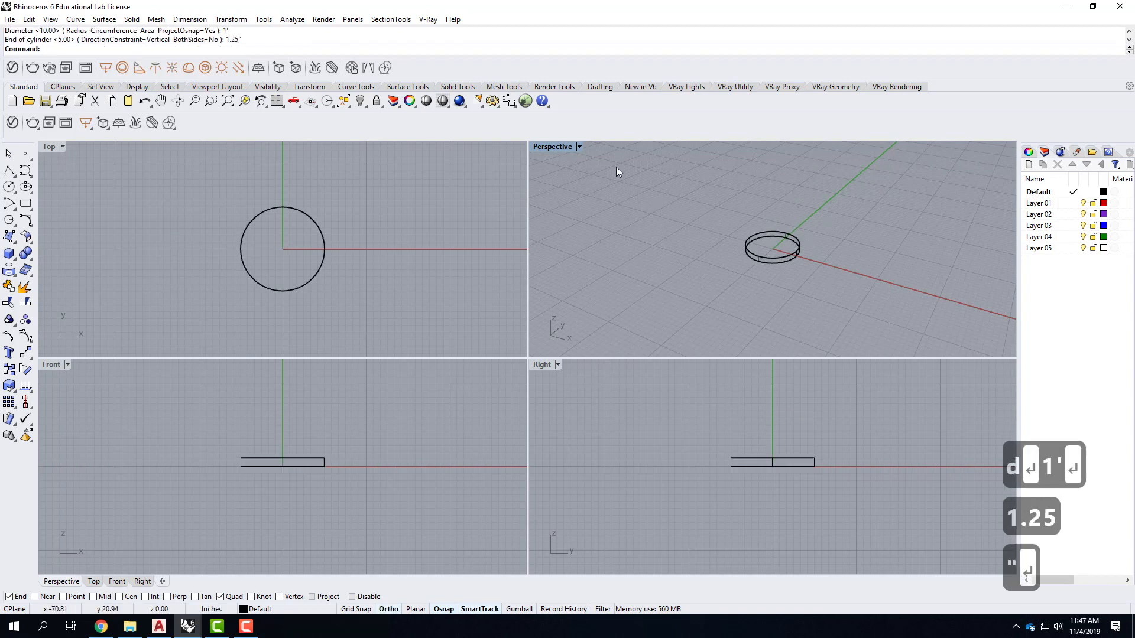
# Set the Perspective view's display mode to Shaded
pyautogui.click(579, 147)
pyautogui.click(580, 147)
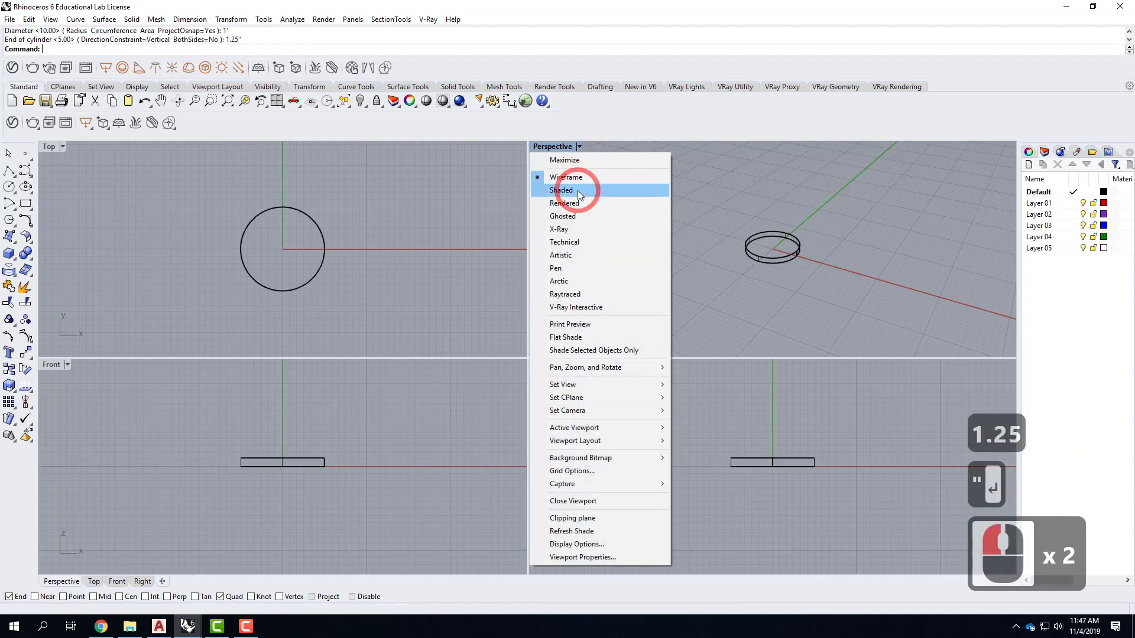
# Set the Perspective viewport to Shaded display mode and maximize it
pyautogui.click(577, 190)
pyautogui.scroll(-4, 678, 311)
pyautogui.scroll(5, 683, 287)
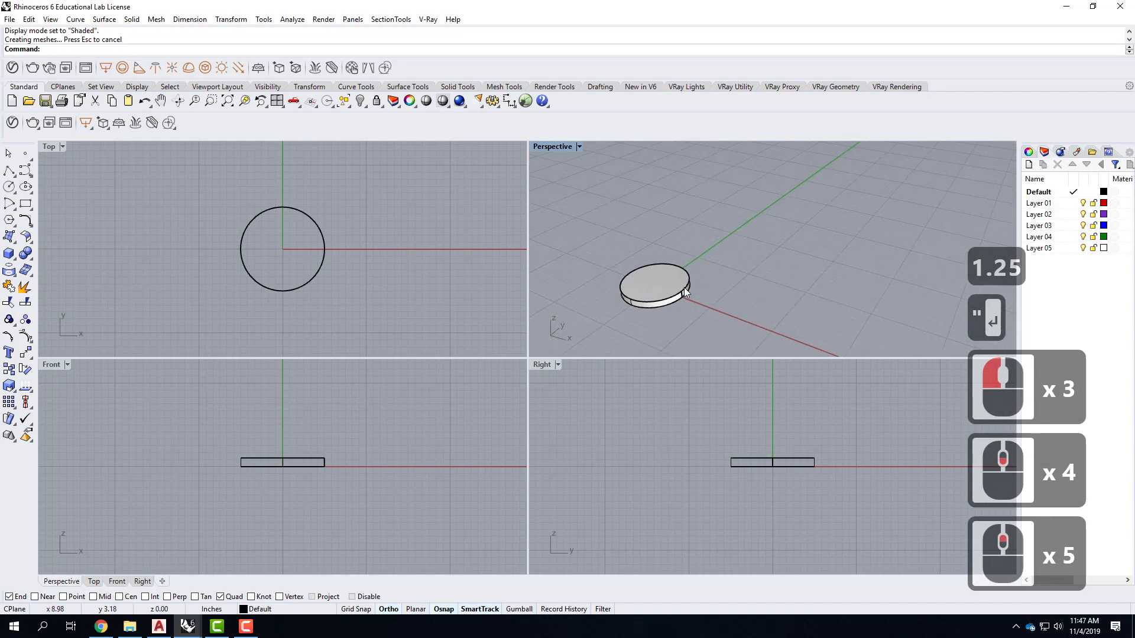
pyautogui.doubleClick(550, 146)
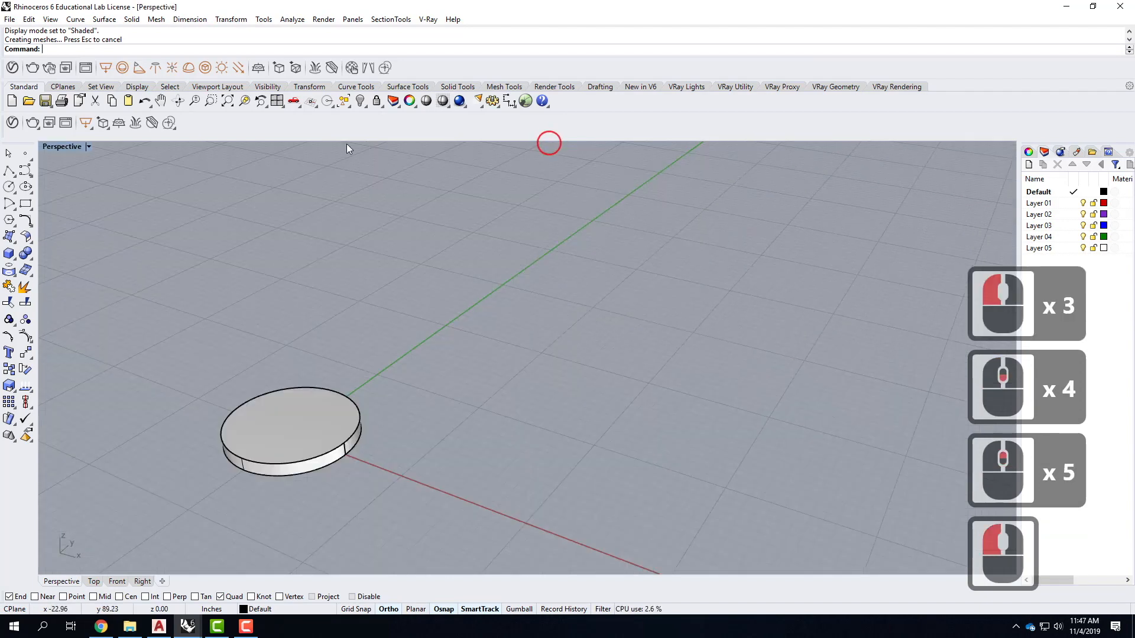
# Enable the Cen object snap and build a solid cylinder 1" in diameter and 4' high from the centre of the disc's top face
pyautogui.click(16, 256)
pyautogui.click(43, 260)
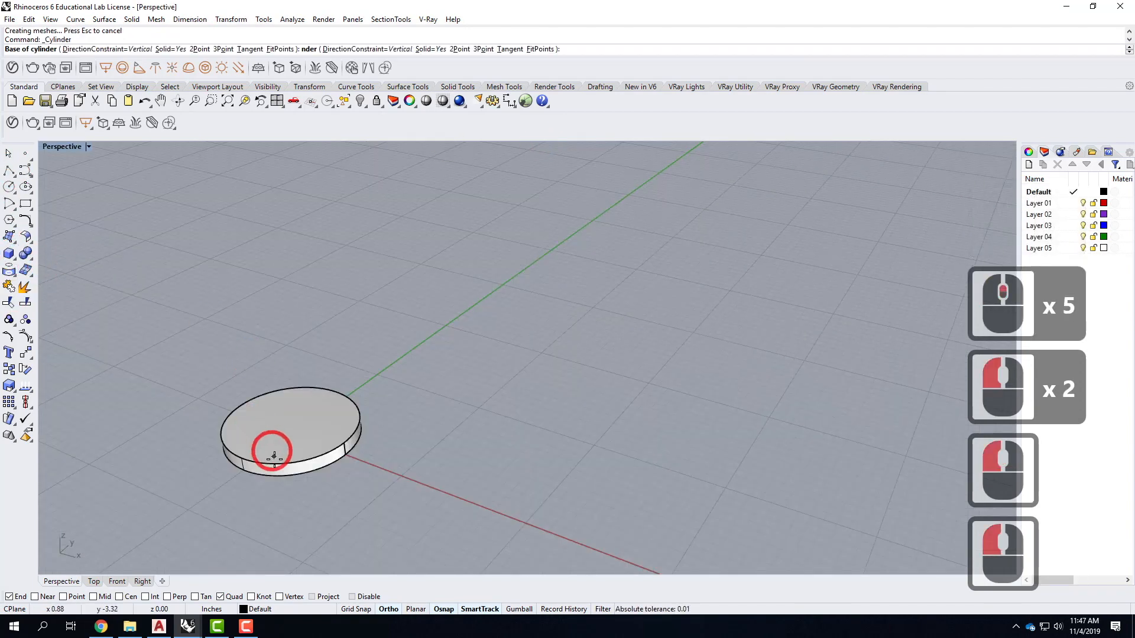
pyautogui.click(120, 596)
pyautogui.click(296, 458)
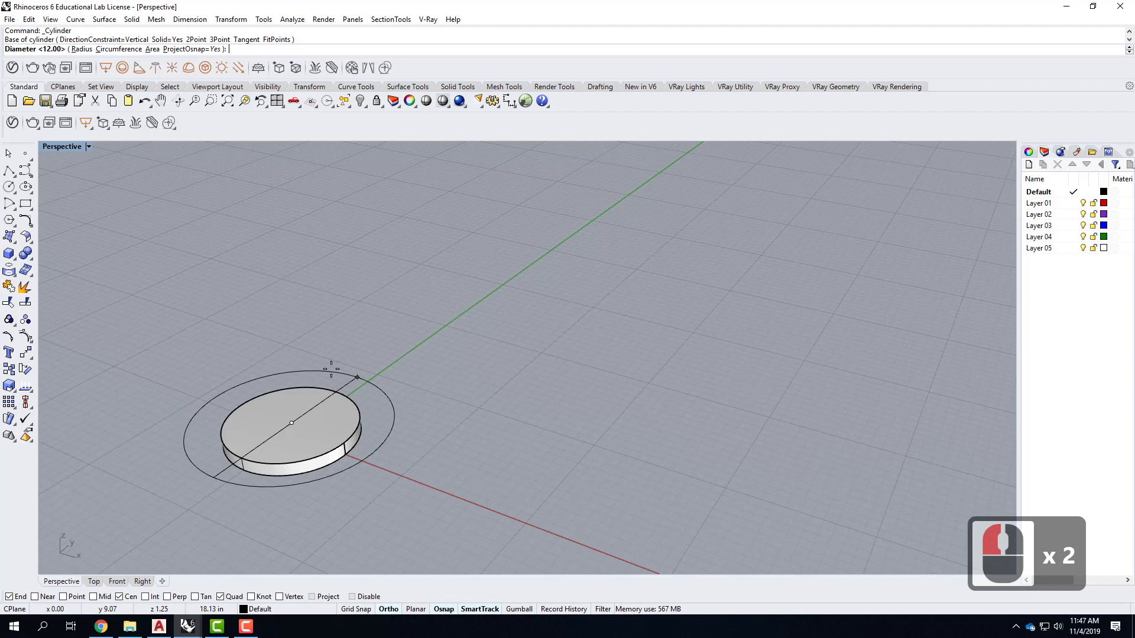
pyautogui.write('1"')
pyautogui.press('Return')
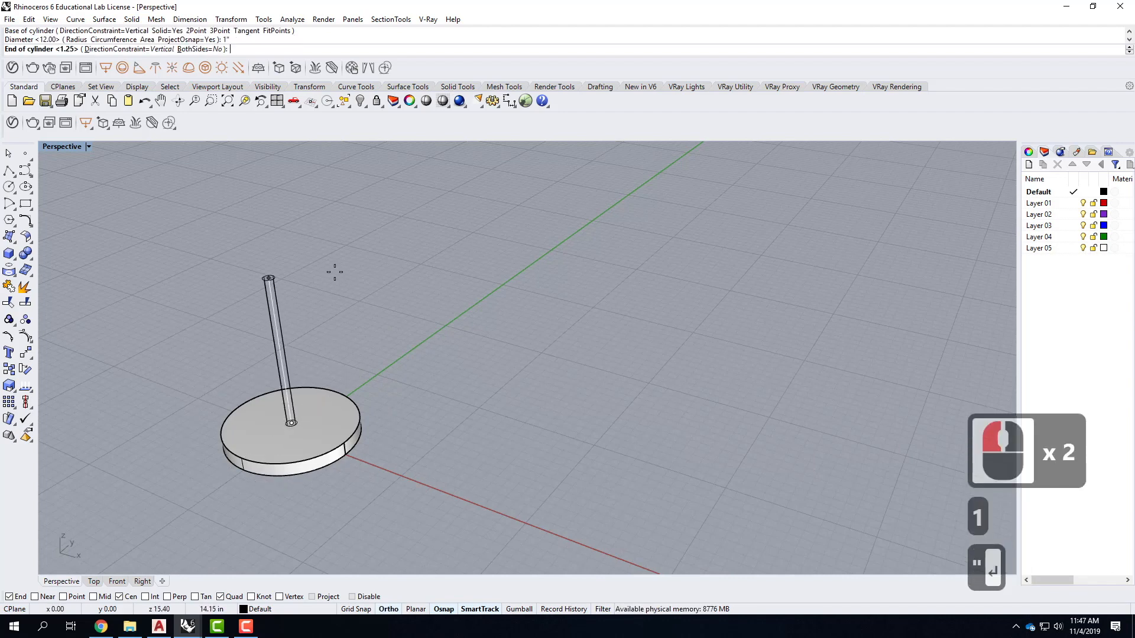
pyautogui.write("4'")
pyautogui.press('Return')
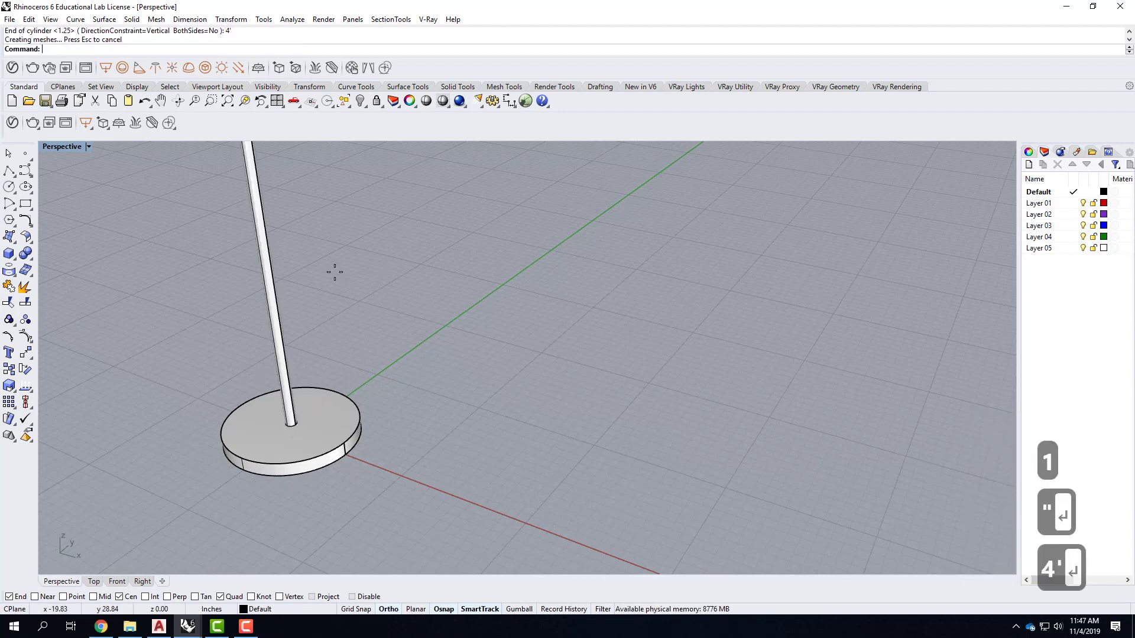
pyautogui.scroll(-4, 493, 479)
pyautogui.scroll(2, 421, 203)
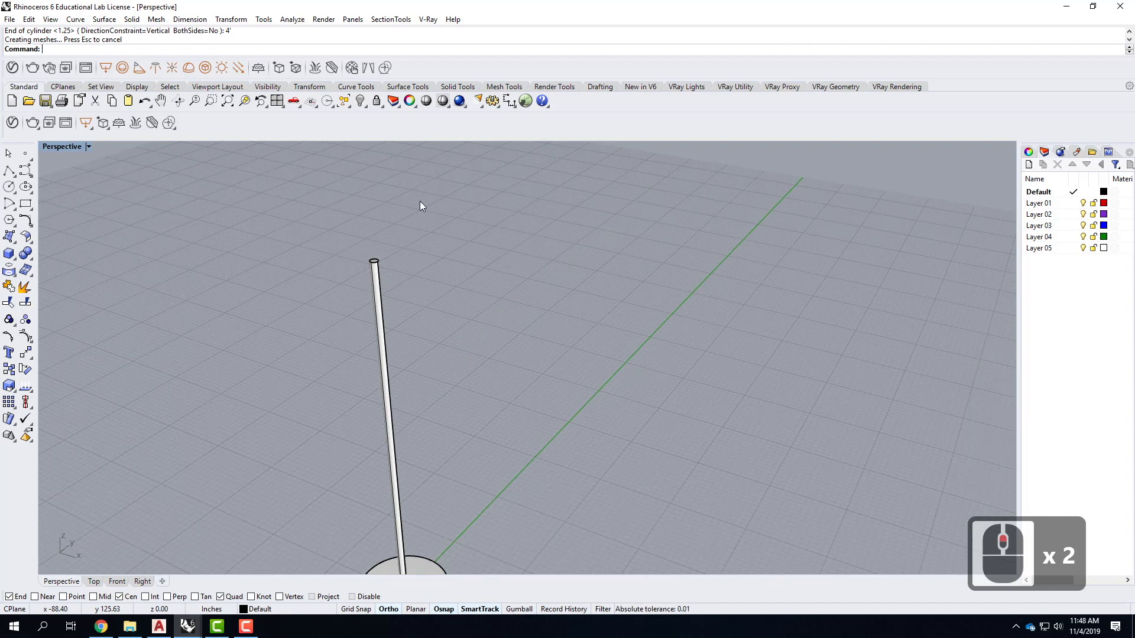
pyautogui.click(10, 254)
pyautogui.click(45, 256)
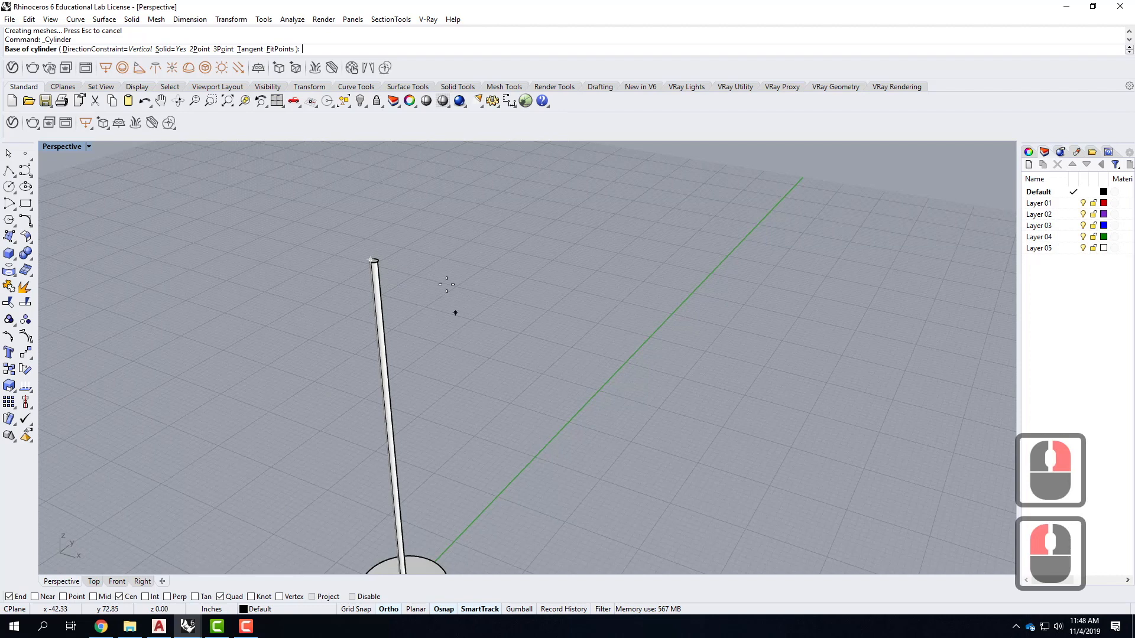
pyautogui.scroll(5, 388, 259)
pyautogui.click(276, 301)
pyautogui.click(443, 358)
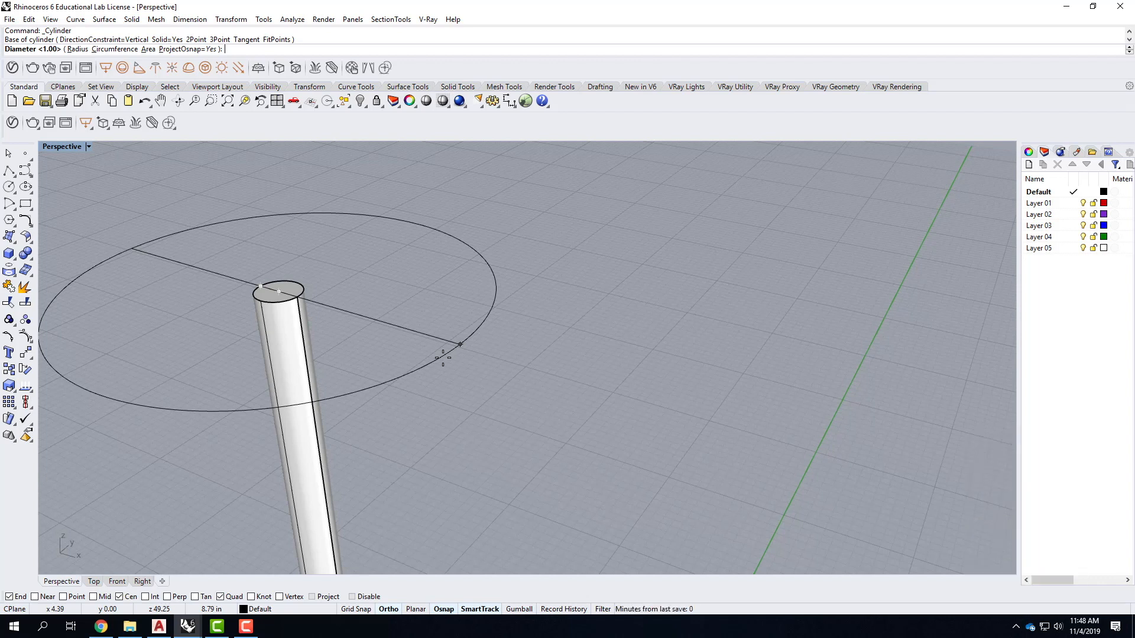
pyautogui.press('Escape')
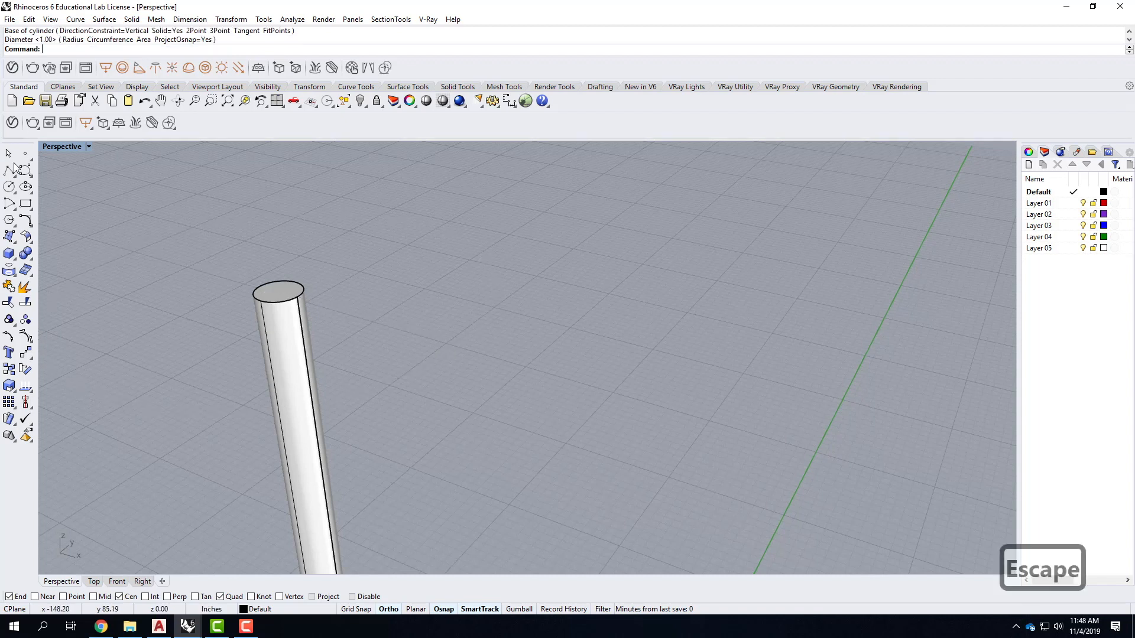
# Create a truncated cone centred on the pole's top end with a 10" base diameter, 1' height and 8" top diameter
pyautogui.moveTo(9, 253); pyautogui.dragTo(67, 264)
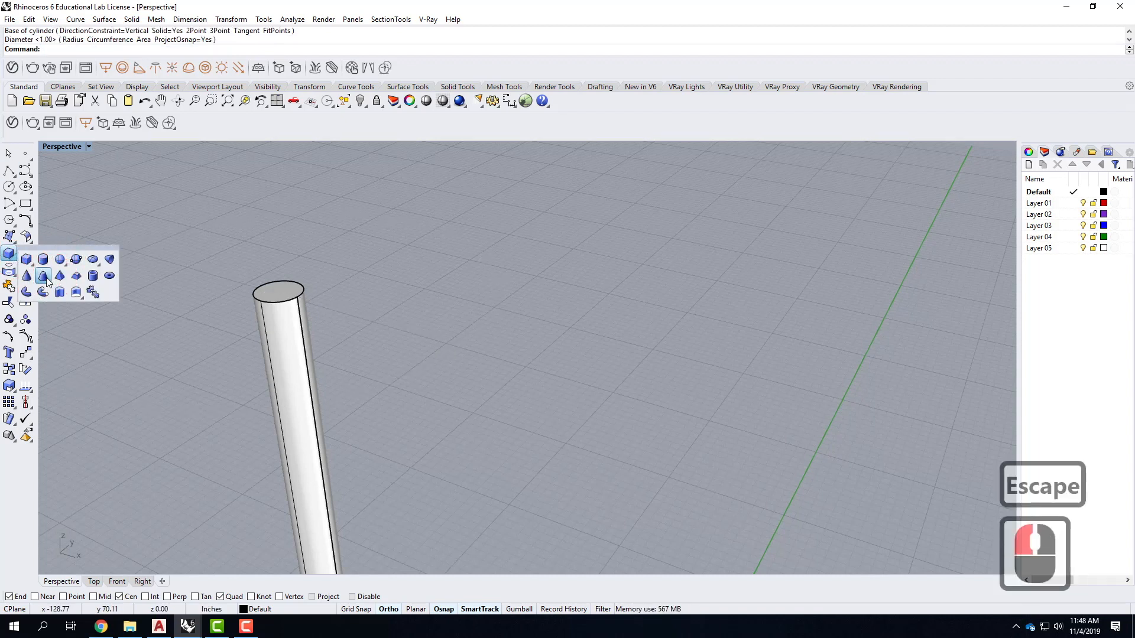
pyautogui.click(43, 276)
pyautogui.click(279, 291)
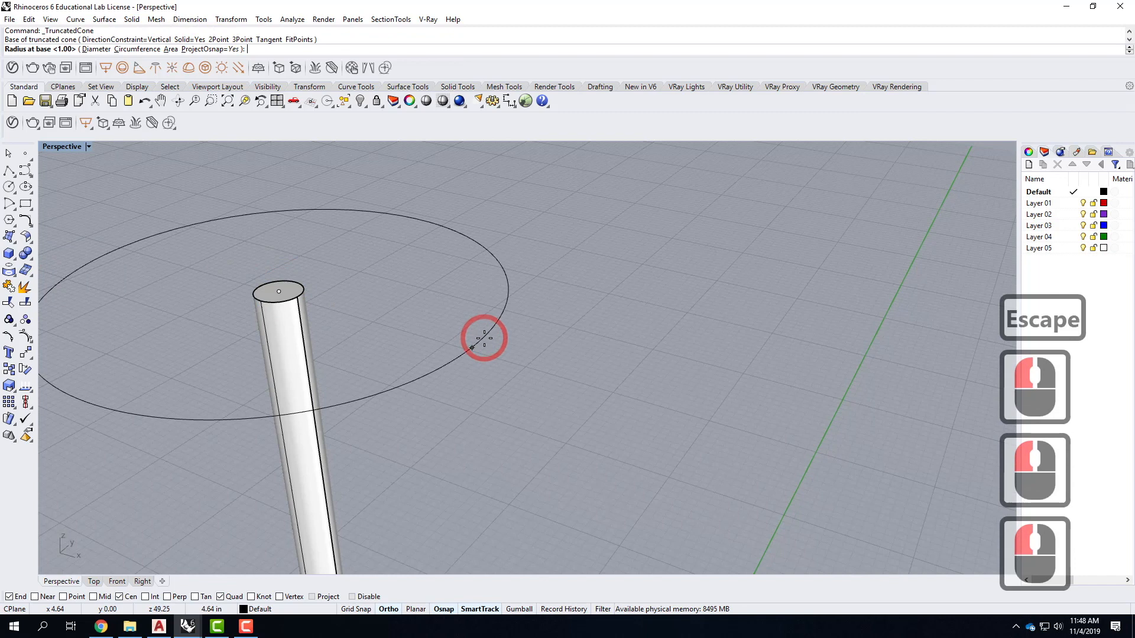
pyautogui.write('d')
pyautogui.press('Return')
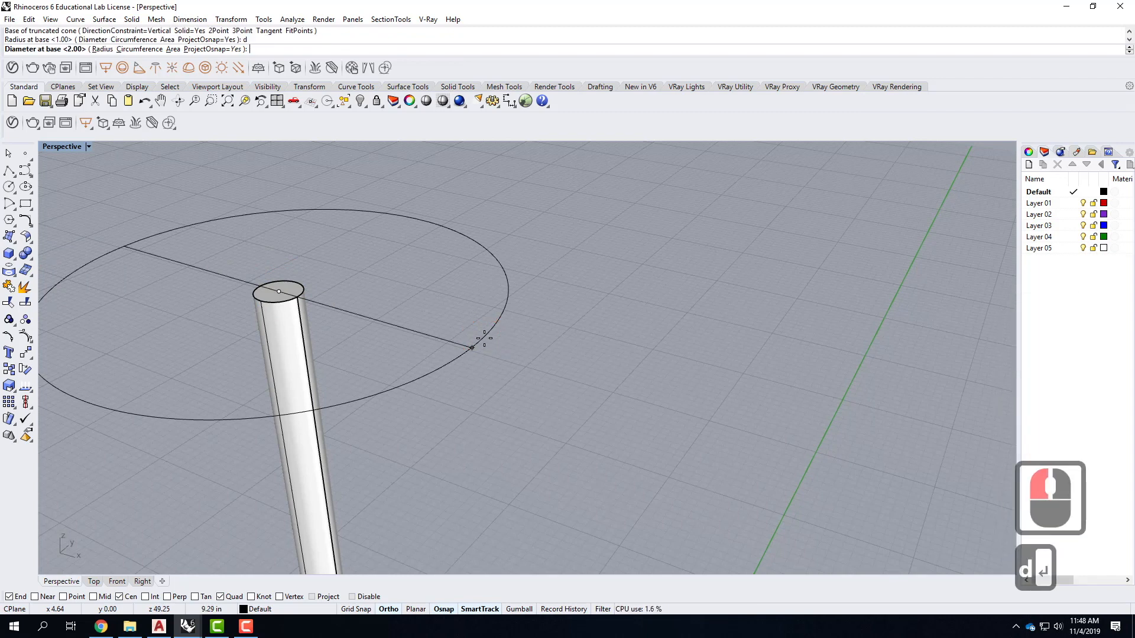
pyautogui.write('10"')
pyautogui.press('Return')
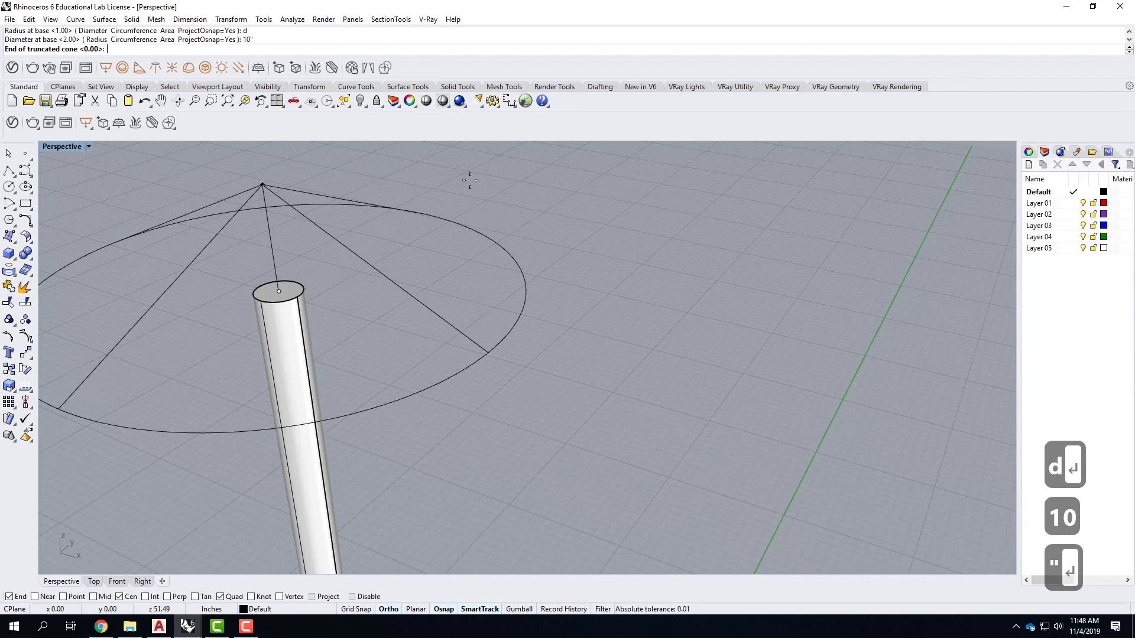
pyautogui.scroll(-5, 470, 180)
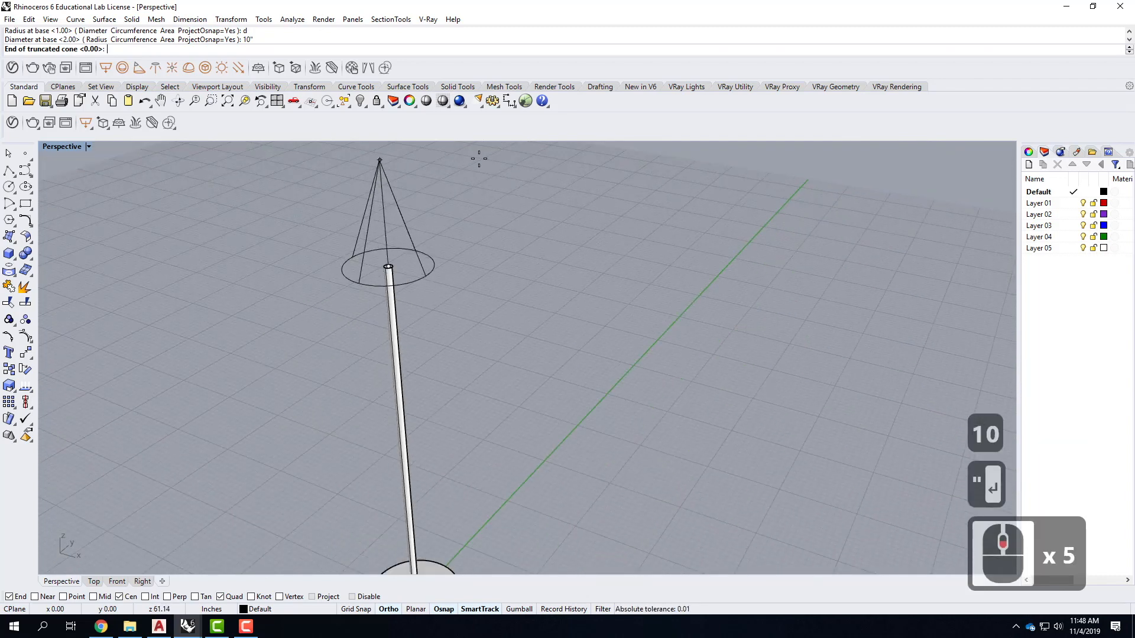
pyautogui.write("1'")
pyautogui.press('Return')
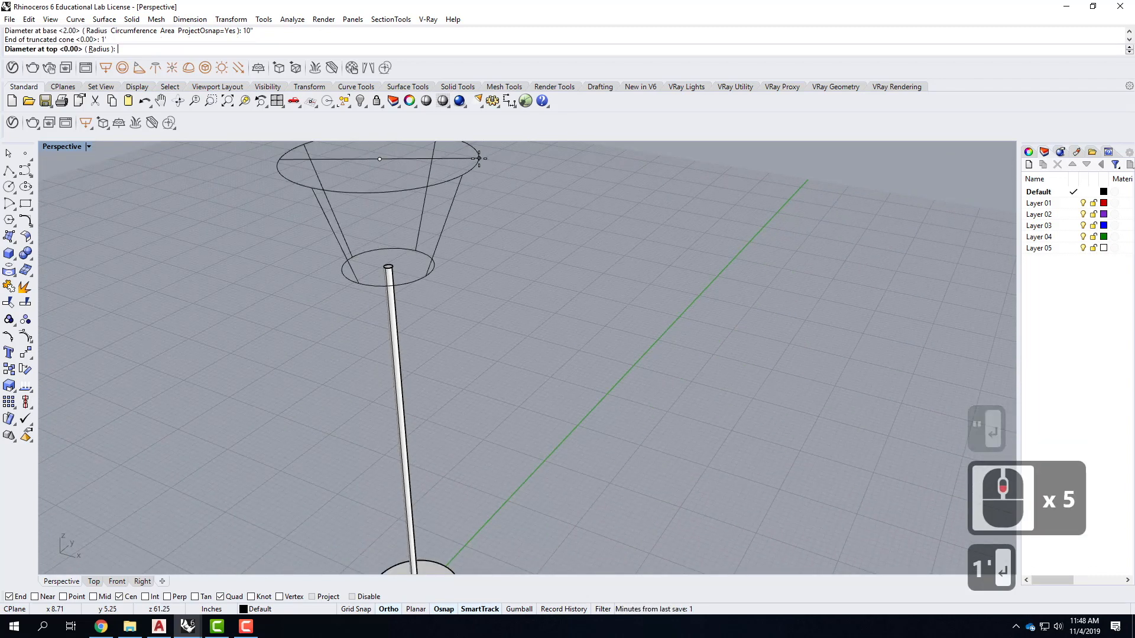
pyautogui.write('8"')
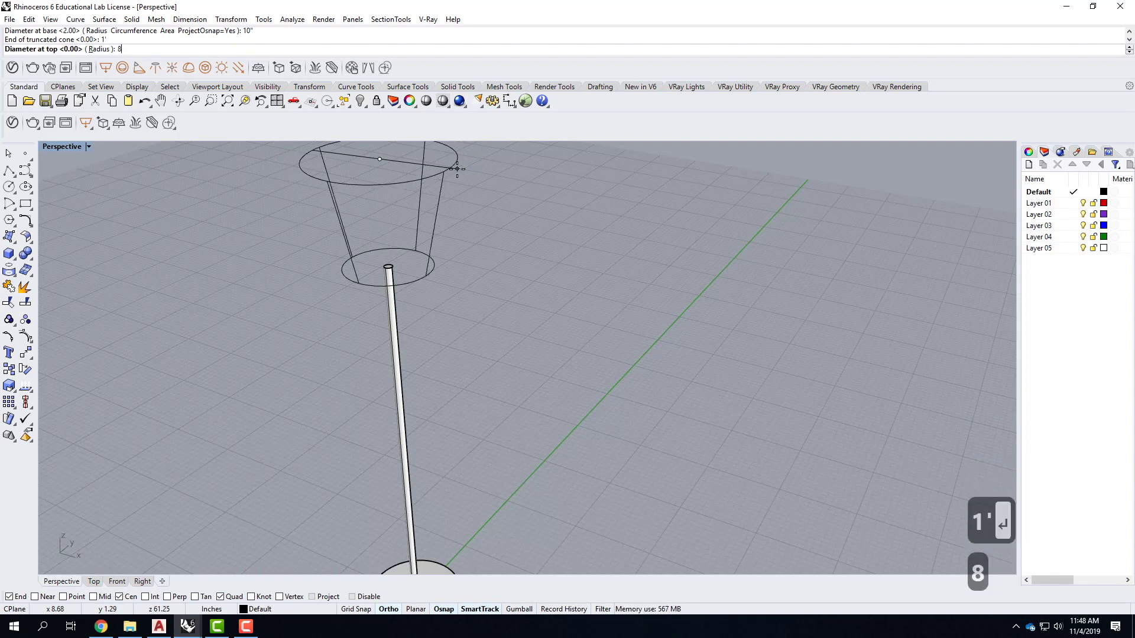
pyautogui.press('Return')
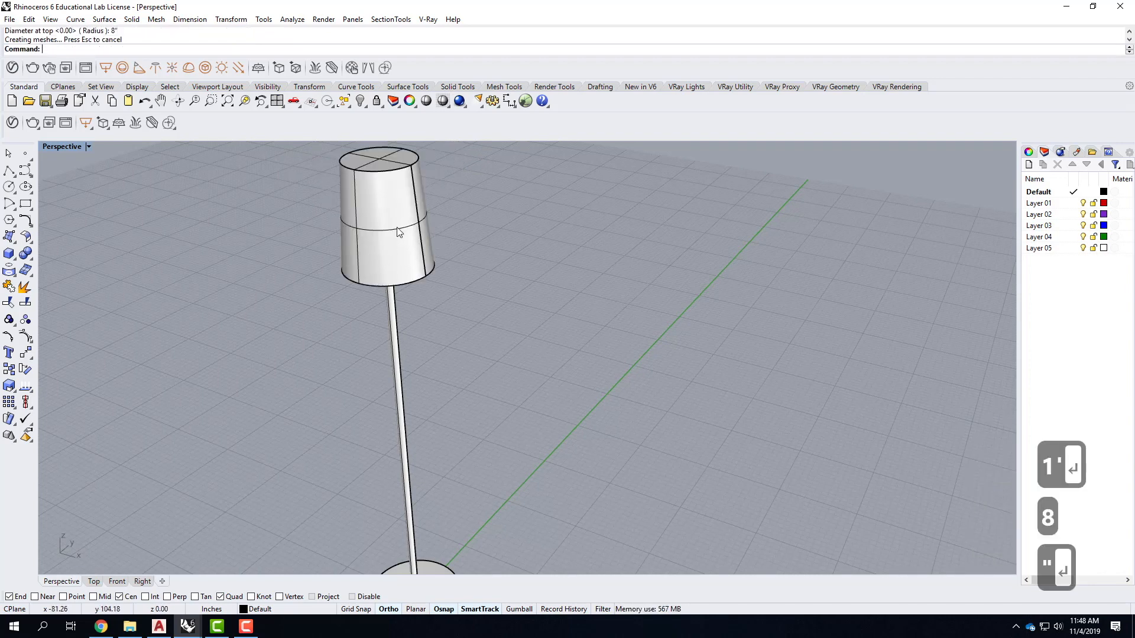
# Move the lampshade cone vertically by -4" along the pole
pyautogui.click(401, 236)
pyautogui.scroll(-3, 350, 282)
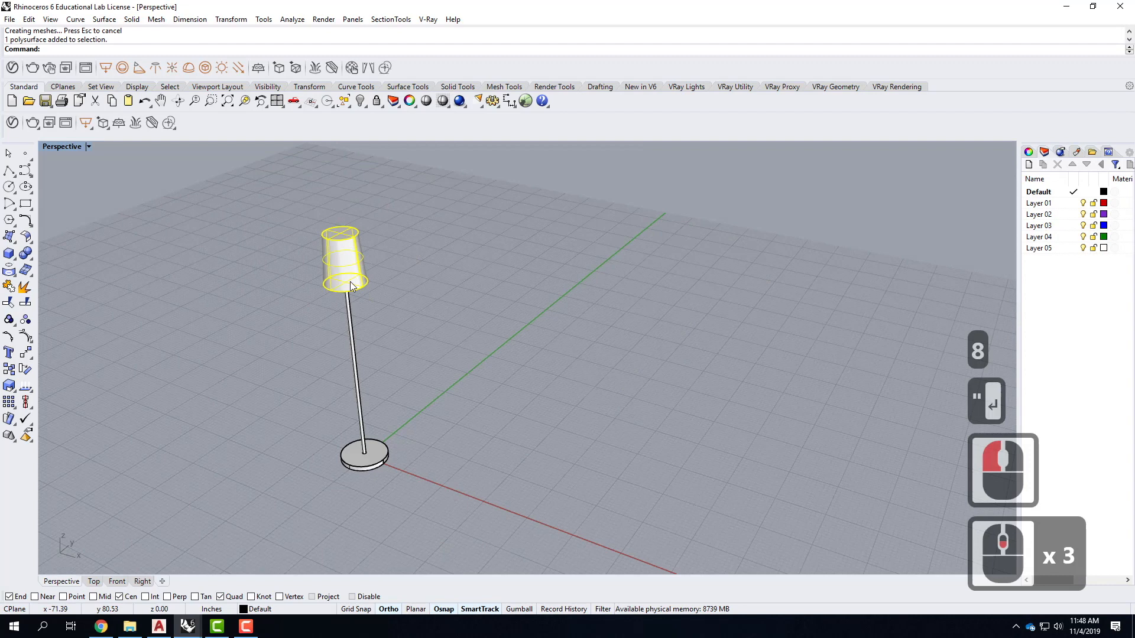
pyautogui.scroll(3, 350, 282)
pyautogui.moveTo(346, 293); pyautogui.dragTo(350, 202, button='right')
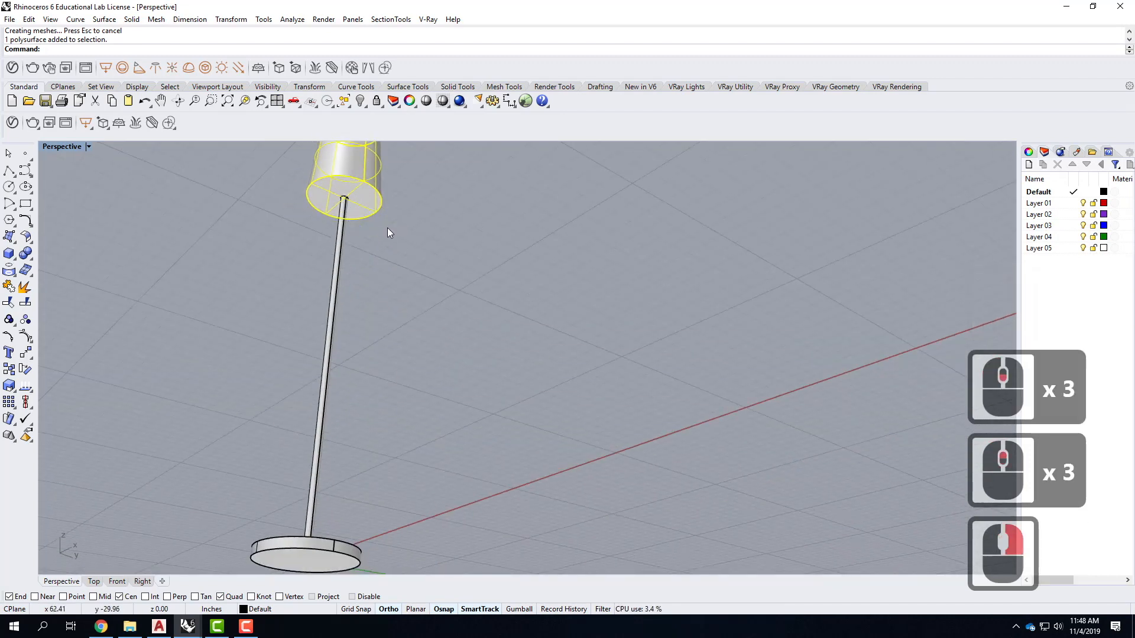
pyautogui.write('move')
pyautogui.press('Return')
pyautogui.write('v')
pyautogui.press('Return')
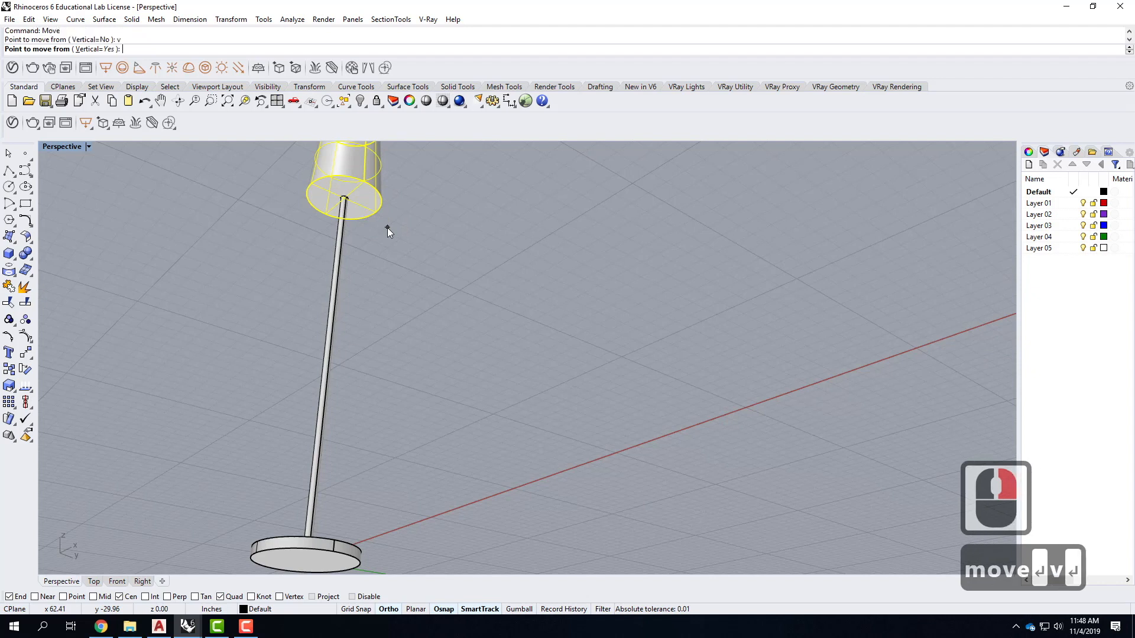
pyautogui.click(382, 218)
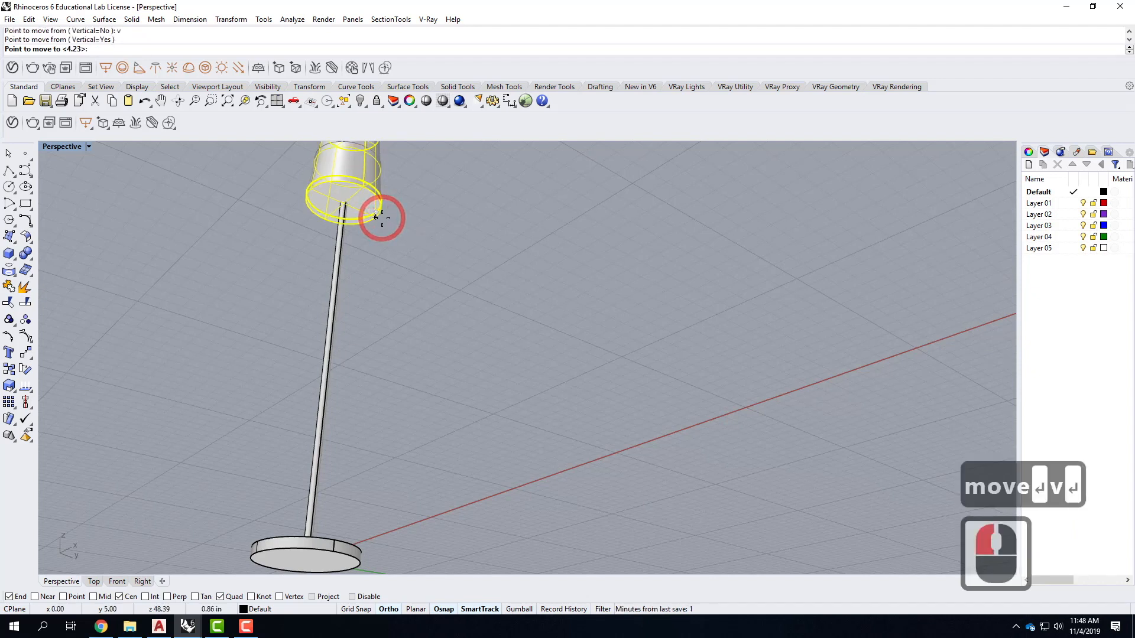
pyautogui.write('-4"')
pyautogui.press('Return')
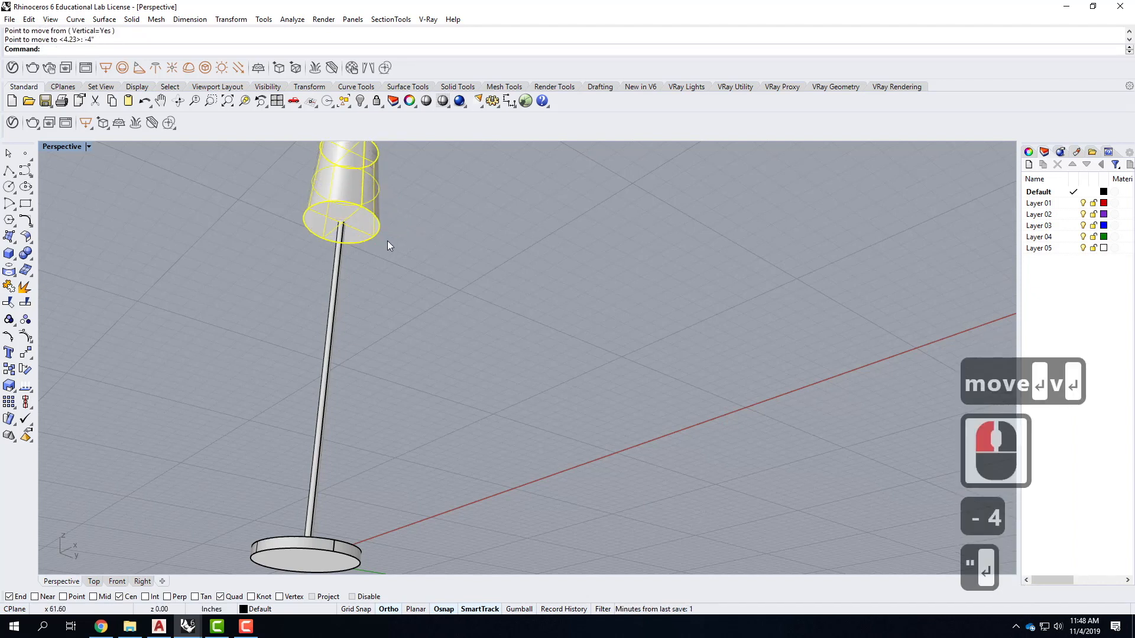
pyautogui.press('Escape')
pyautogui.press('Escape')
# Explode the lampshade polysurface into separate surfaces
pyautogui.click(289, 208)
pyautogui.moveTo(397, 278); pyautogui.dragTo(395, 307, button='right')
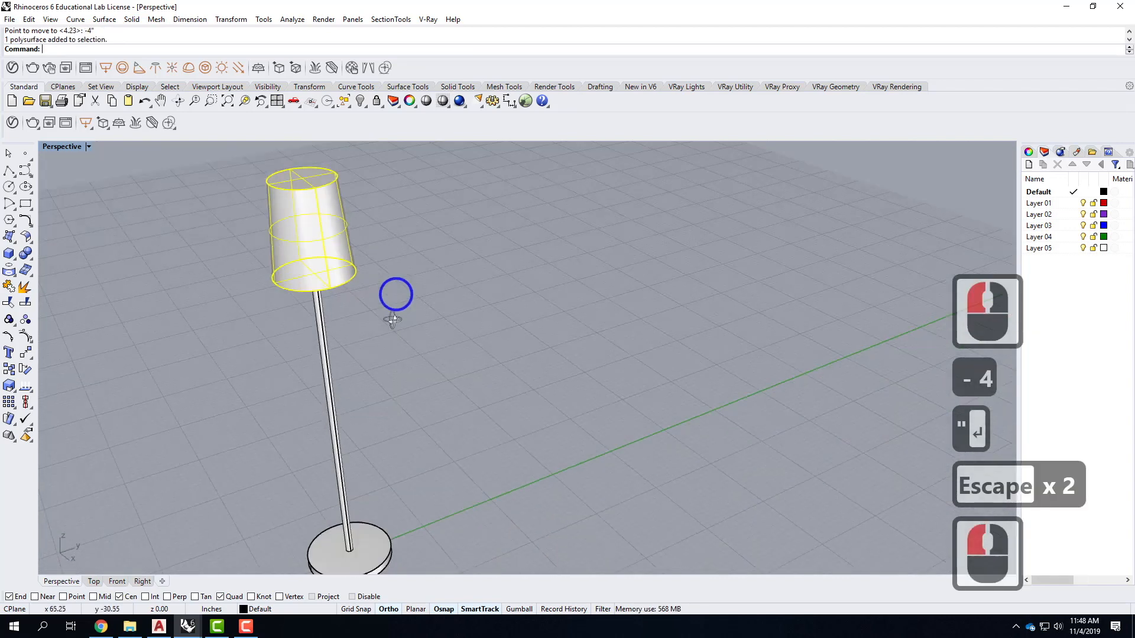
pyautogui.moveTo(304, 324); pyautogui.dragTo(247, 282, button='right')
pyautogui.write('Explode')
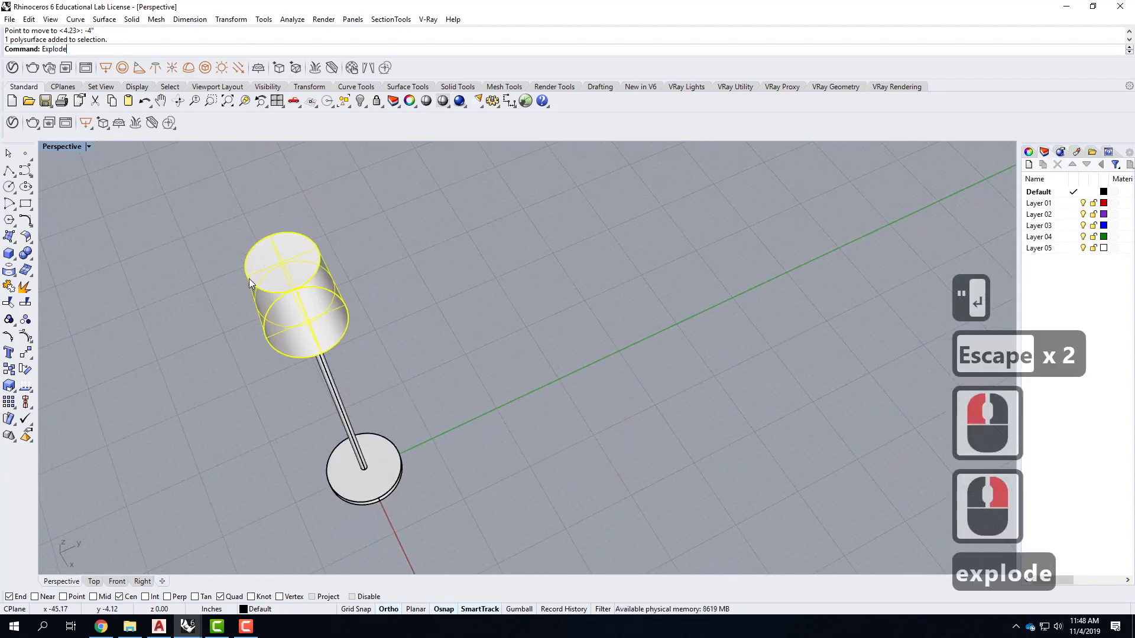
pyautogui.press('Return')
# Delete the top and bottom cap surfaces of the lampshade, keeping only its side wall
pyautogui.click(271, 254)
pyautogui.click(279, 258)
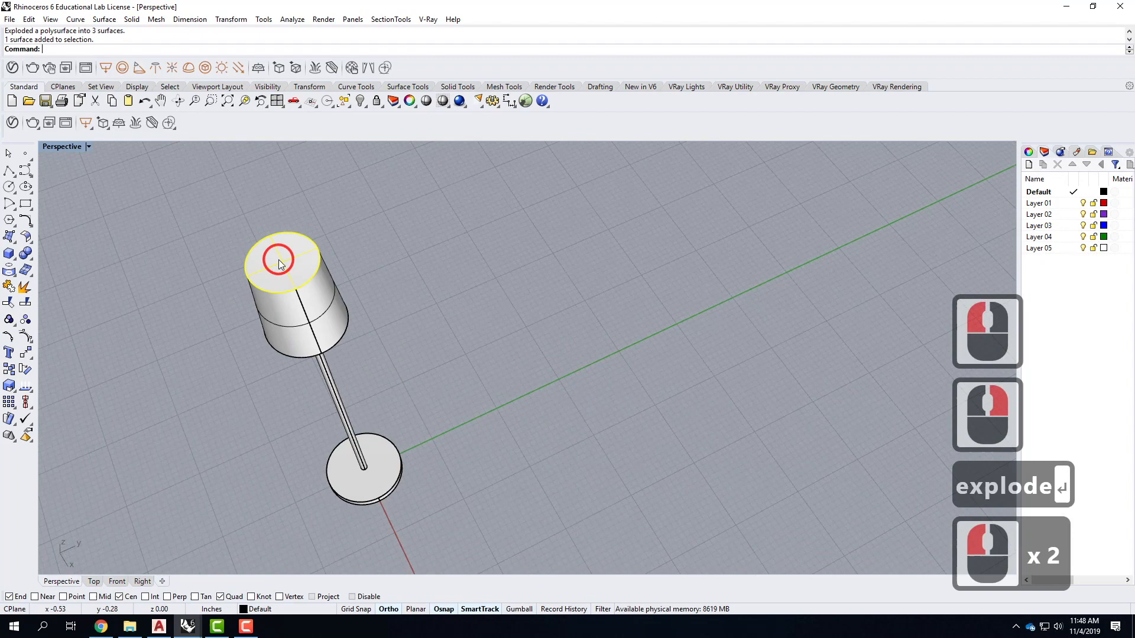
pyautogui.press('Delete')
pyautogui.moveTo(373, 349); pyautogui.dragTo(395, 223, button='right')
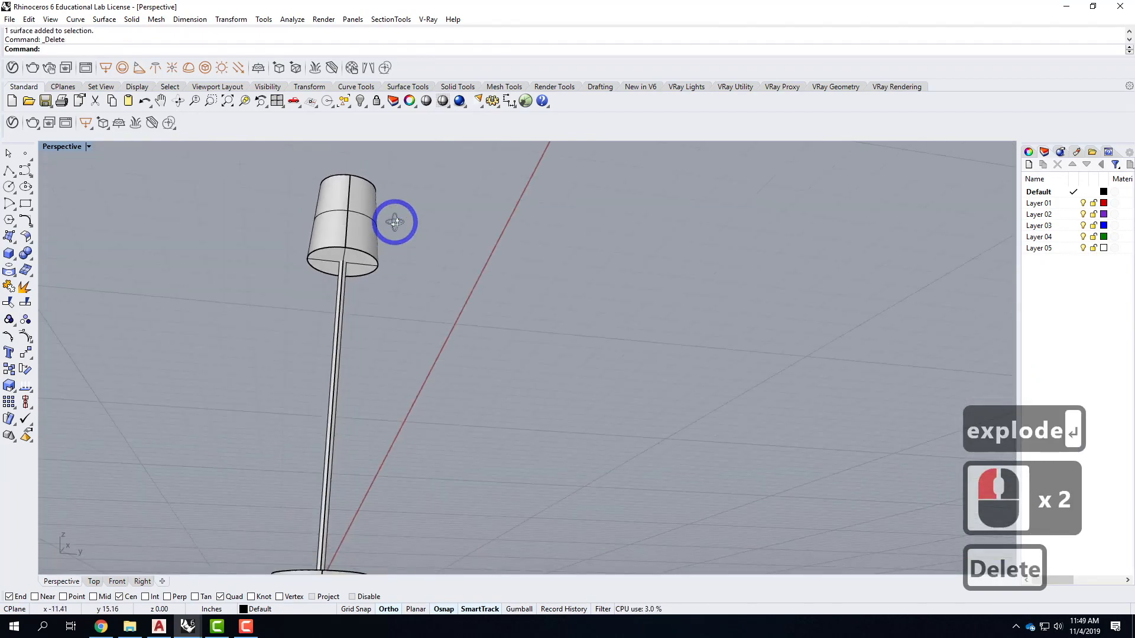
pyautogui.click(355, 265)
pyautogui.press('Delete')
pyautogui.scroll(-3, 414, 343)
pyautogui.moveTo(426, 352); pyautogui.dragTo(308, 488, button='right')
pyautogui.scroll(-4, 399, 333)
pyautogui.scroll(4, 391, 335)
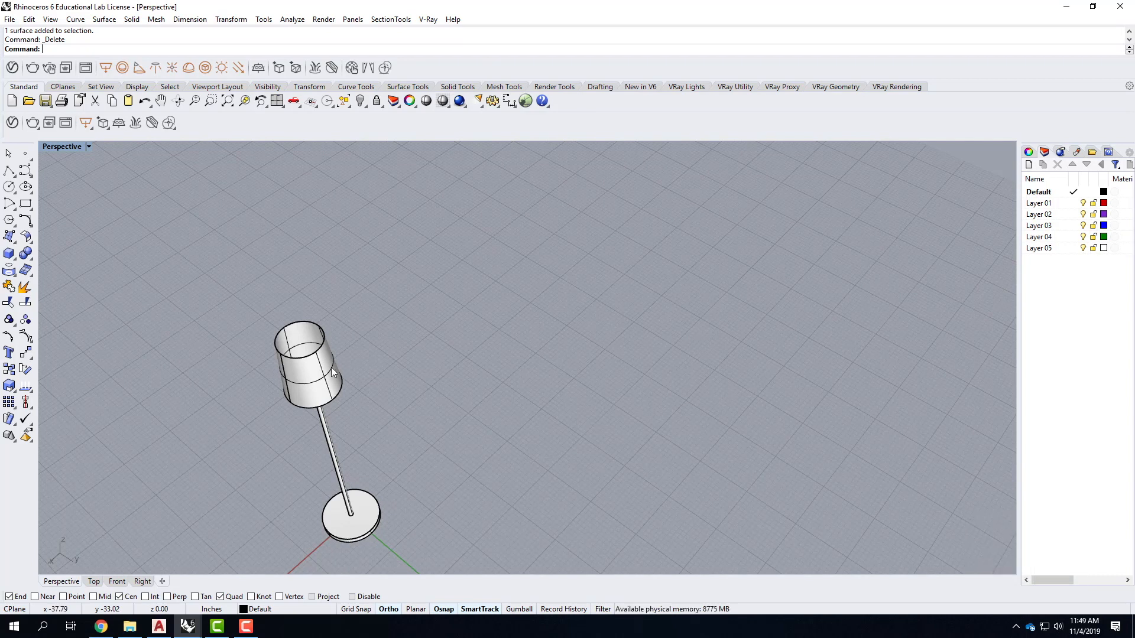
pyautogui.scroll(-3, 331, 324)
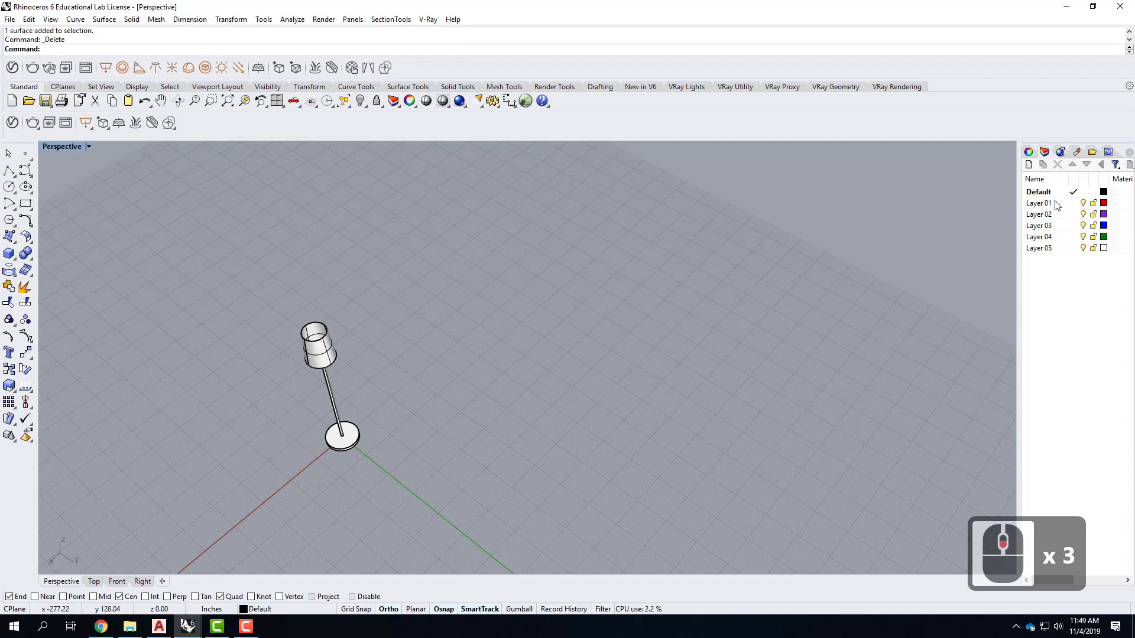
# Rename the Default layer to FloorLamp
pyautogui.doubleClick(1038, 192)
pyautogui.click(1039, 192)
pyautogui.write('Floor')
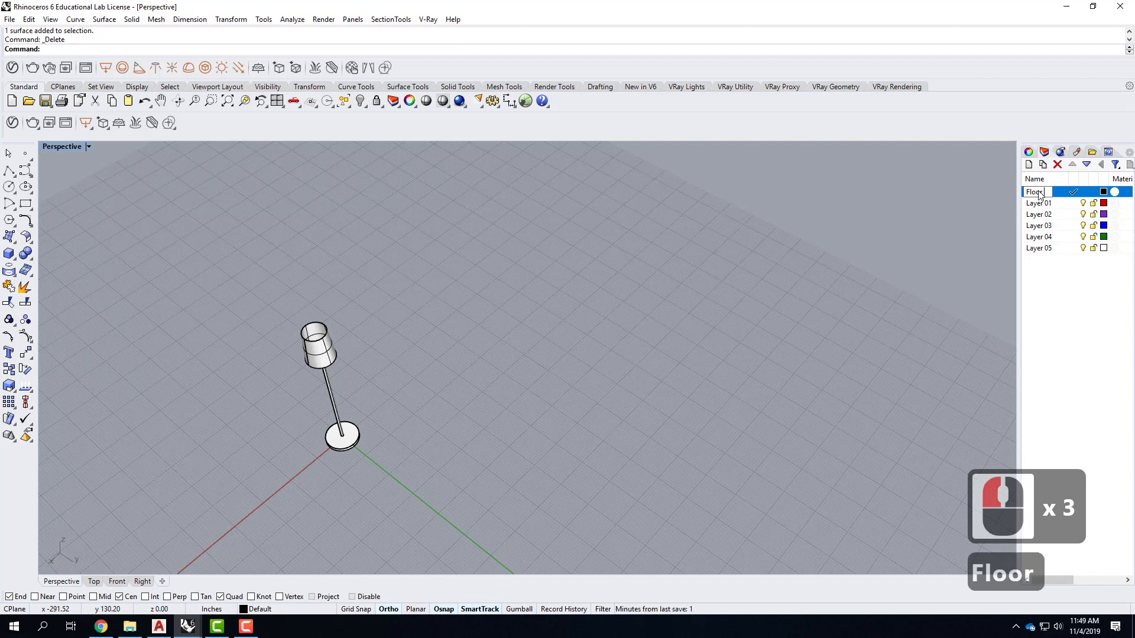
pyautogui.press('BackSpace')
pyautogui.write('Lamp')
pyautogui.press('Return')
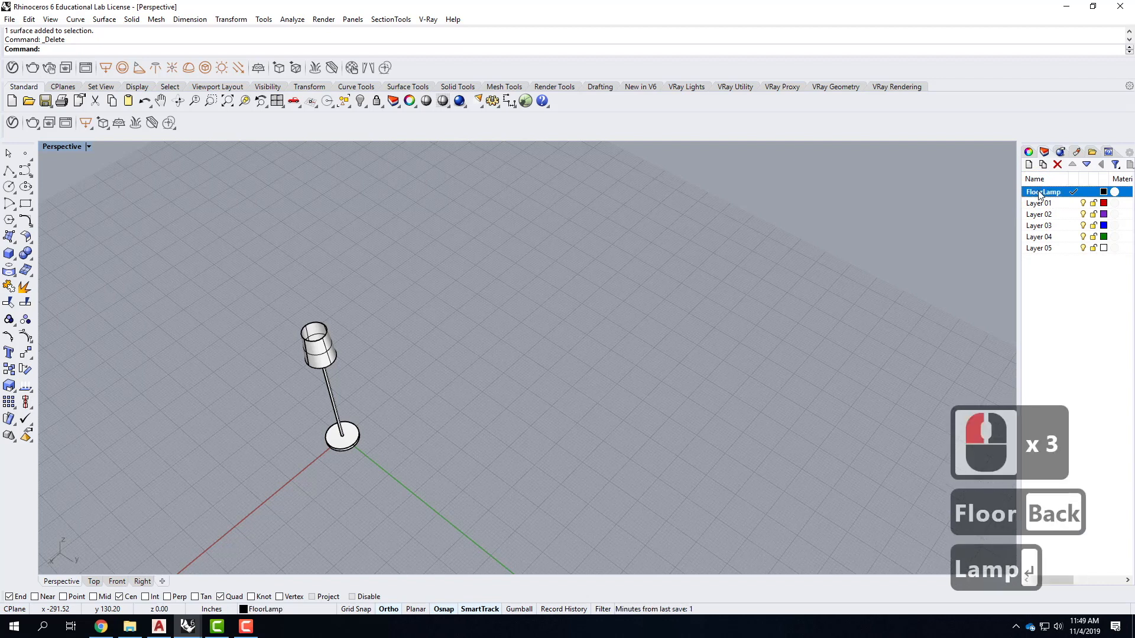
# Make Layer 01 a sublayer of FloorLamp and rename it FLShade
pyautogui.click(1043, 204)
pyautogui.moveTo(1044, 204); pyautogui.dragTo(1047, 192)
pyautogui.doubleClick(1056, 204)
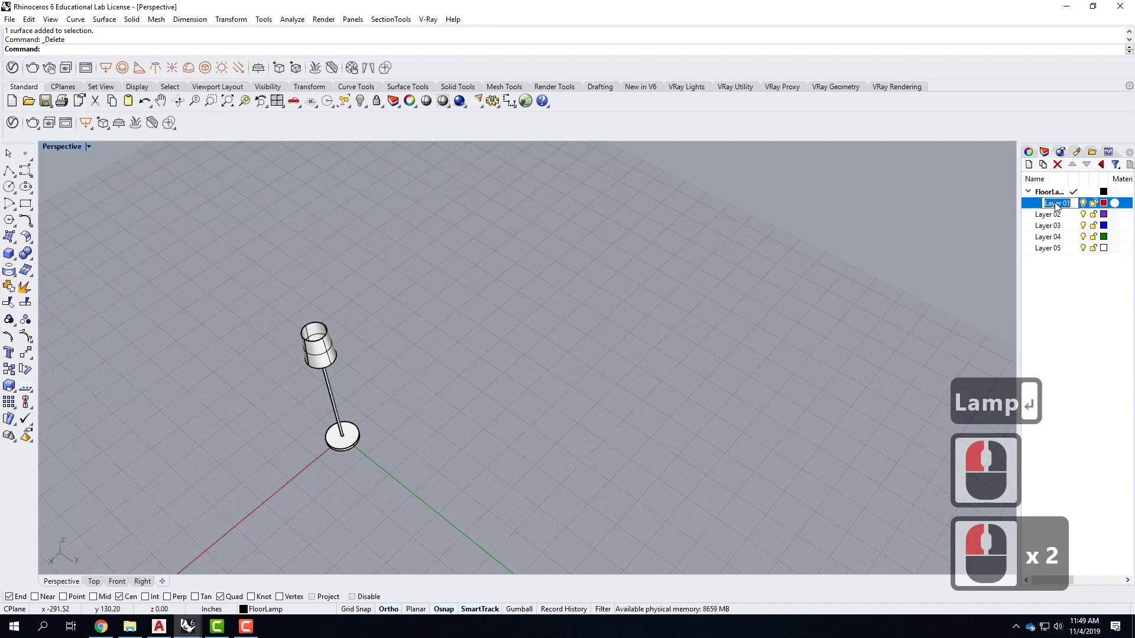
pyautogui.write('FLShade')
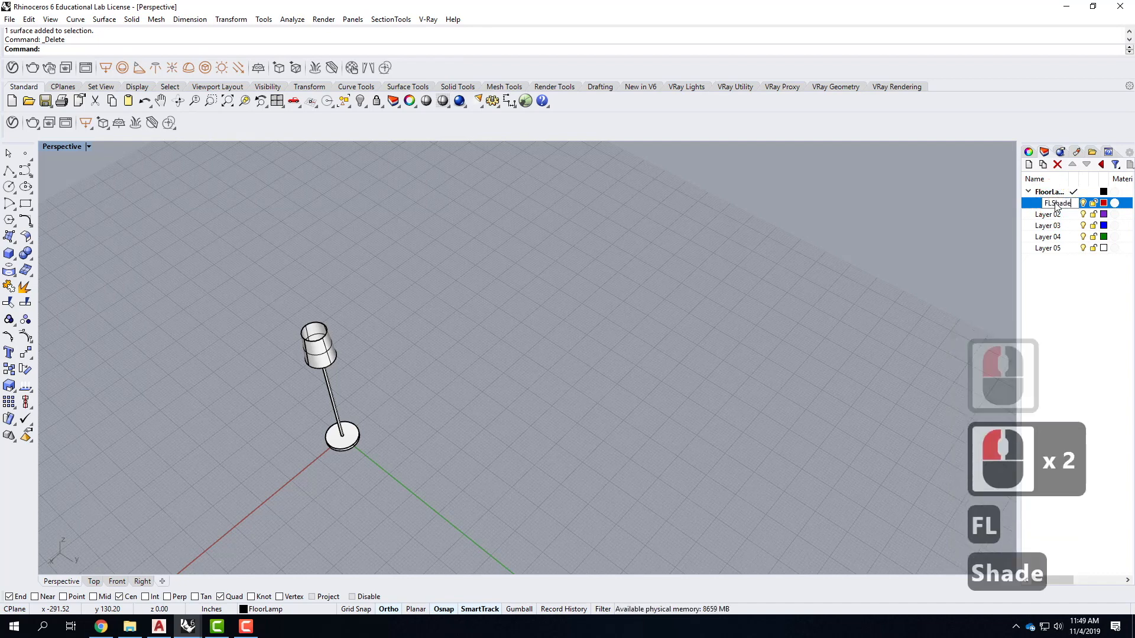
pyautogui.press('Return')
# Make Layer 02 a sublayer of FloorLamp and rename it FLStand
pyautogui.moveTo(1057, 213)
pyautogui.mouseDown()
pyautogui.moveTo(1042, 214)
pyautogui.moveTo(1047, 195)
pyautogui.mouseUp()
pyautogui.doubleClick(1058, 215)
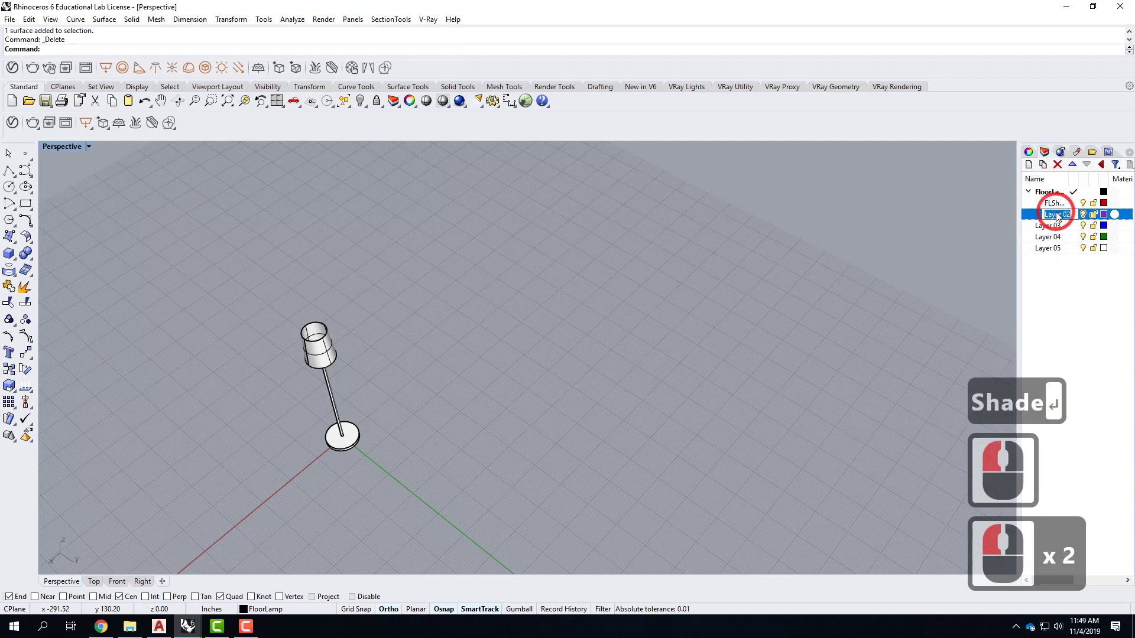
pyautogui.write('FLStand')
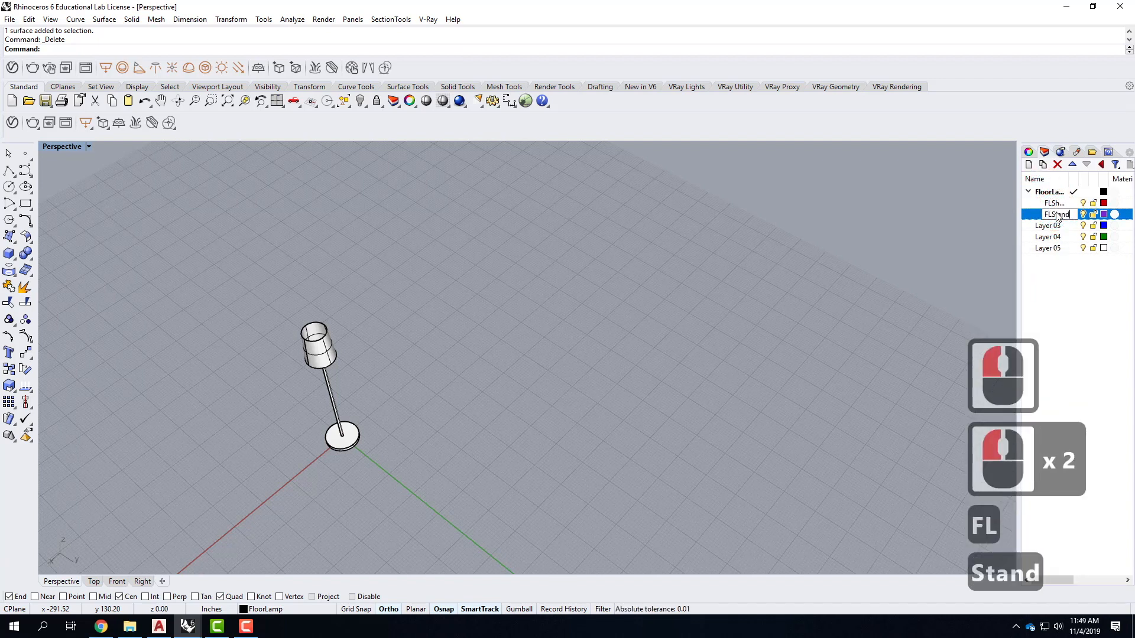
# Delete the unused layers Layer 03, Layer 04 and Layer 05
pyautogui.moveTo(1055, 226); pyautogui.dragTo(1046, 248)
pyautogui.keyDown('shift'); pyautogui.click(1046, 248); pyautogui.keyUp('shift')
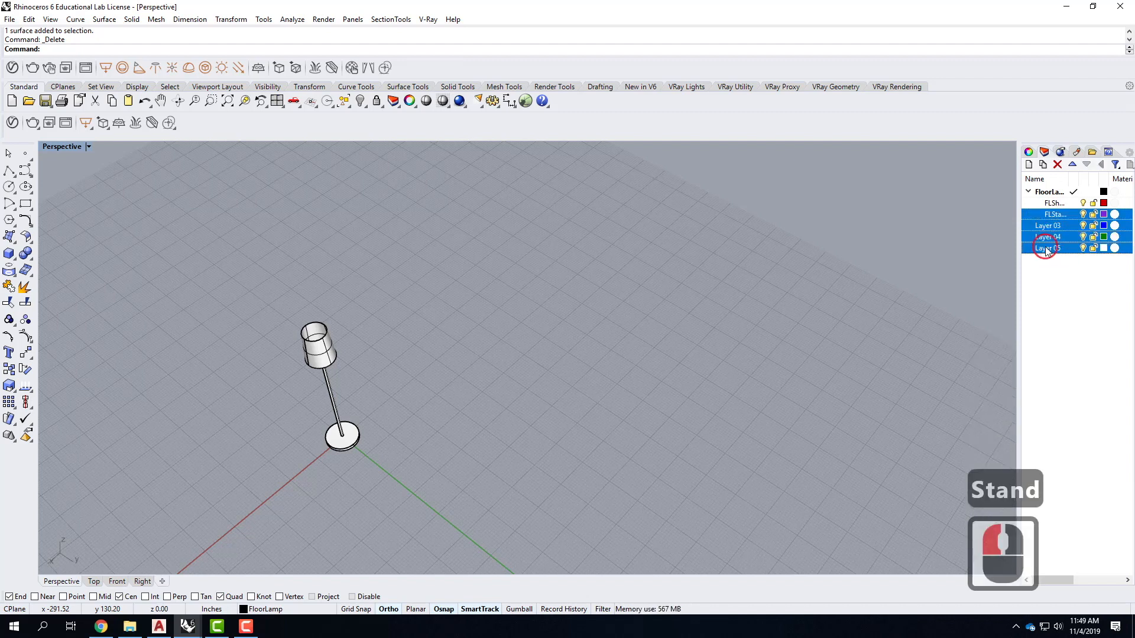
pyautogui.click(1070, 273)
pyautogui.click(1056, 227)
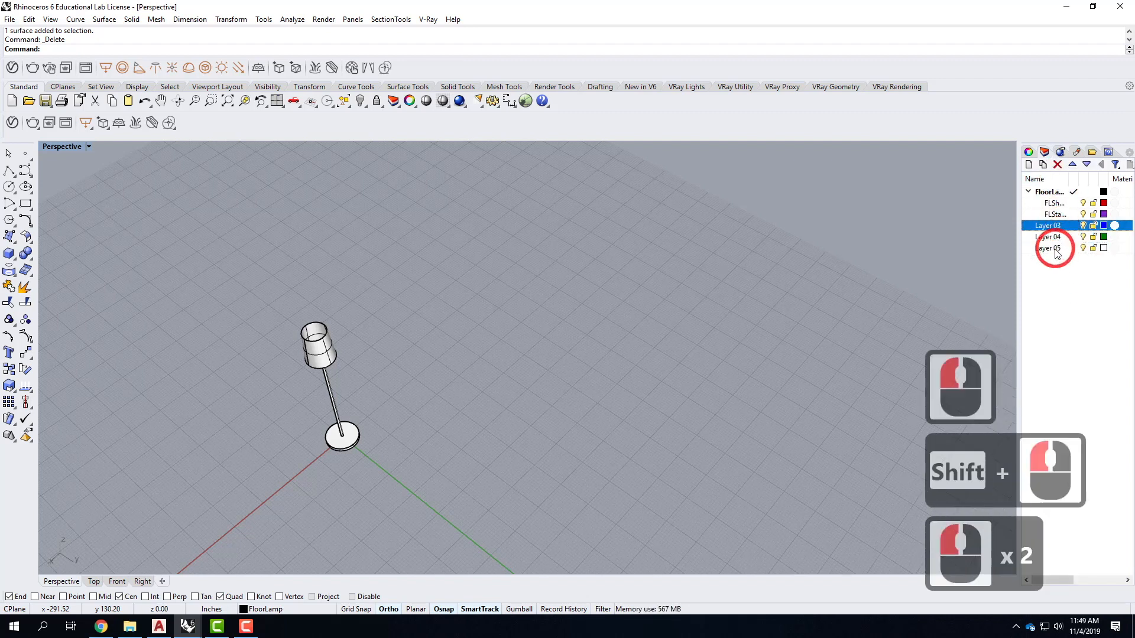
pyautogui.keyDown('shift'); pyautogui.click(1057, 250); pyautogui.keyUp('shift')
pyautogui.click(1057, 164)
# Inspect the open lampshade up close from different angles
pyautogui.scroll(3, 246, 334)
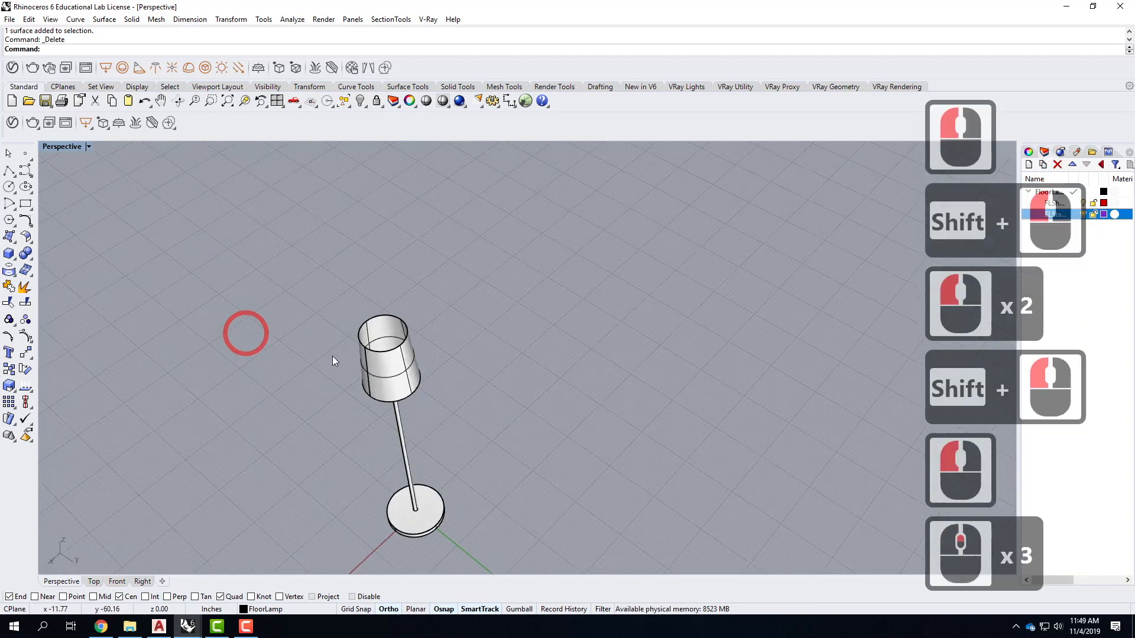
pyautogui.click(385, 361)
pyautogui.moveTo(346, 391); pyautogui.dragTo(362, 285, button='right')
pyautogui.scroll(5, 406, 363)
pyautogui.moveTo(406, 363); pyautogui.dragTo(351, 475, button='right')
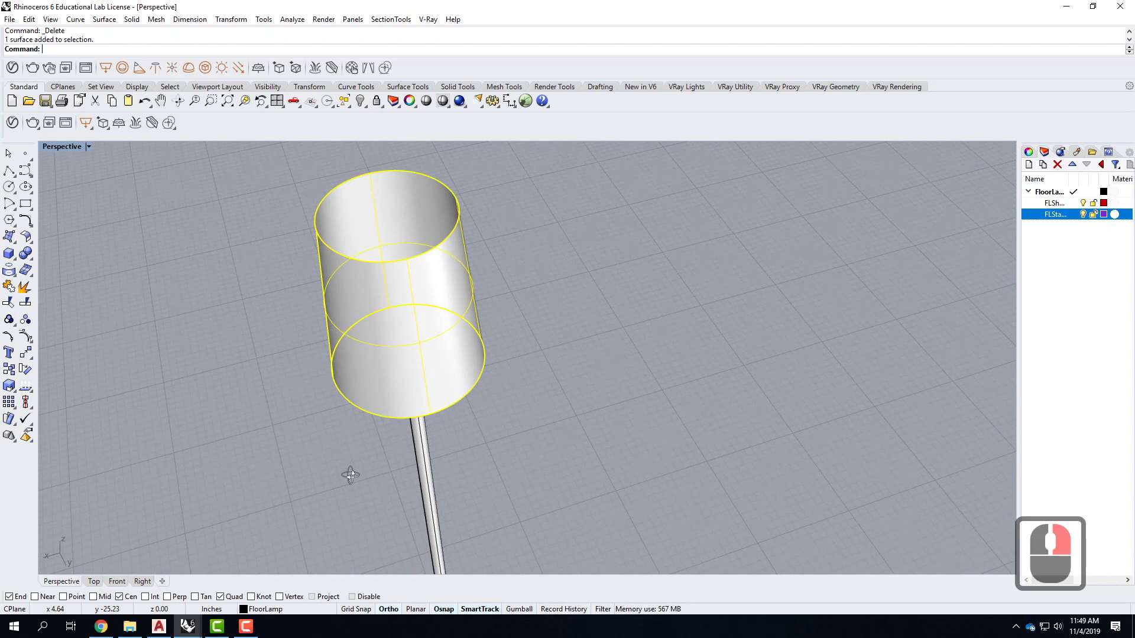
pyautogui.scroll(-2, 271, 463)
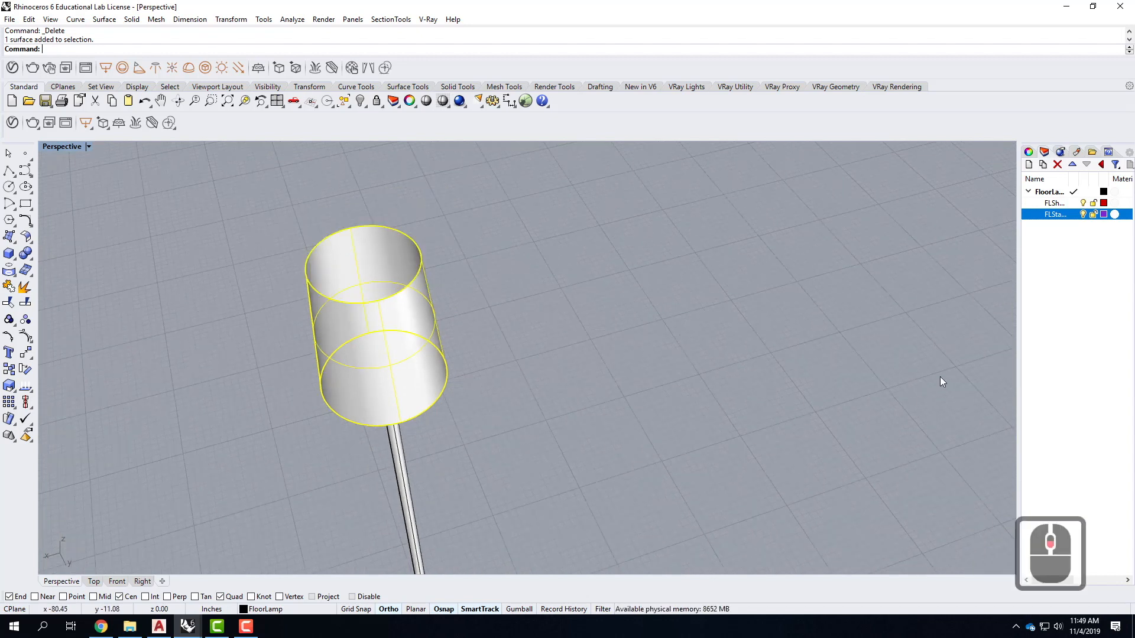
pyautogui.scroll(-4, 586, 321)
# Select the lamp's pole and disc base together and move them to the FLStand layer
pyautogui.click(555, 490)
pyautogui.moveTo(589, 509); pyautogui.dragTo(362, 408)
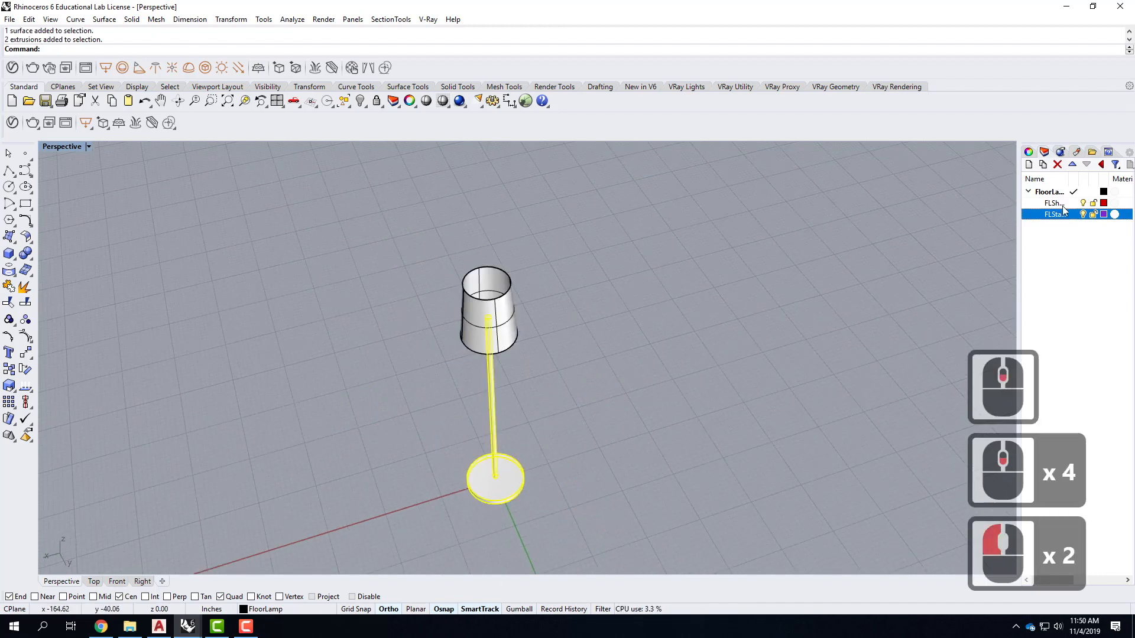
pyautogui.rightClick(1064, 203)
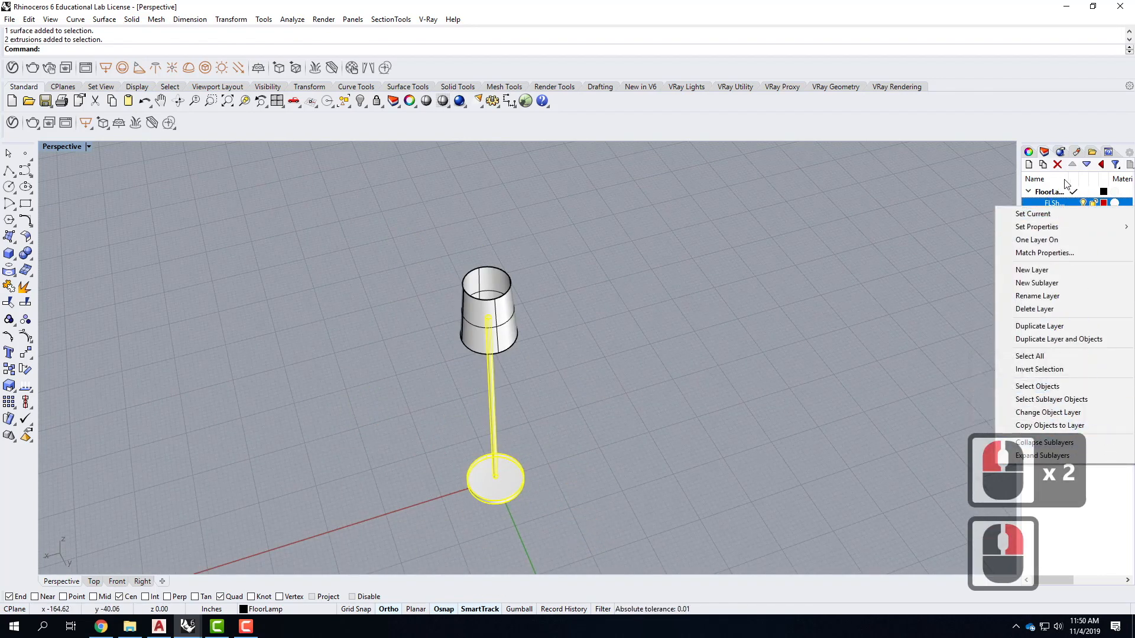
pyautogui.click(1098, 496)
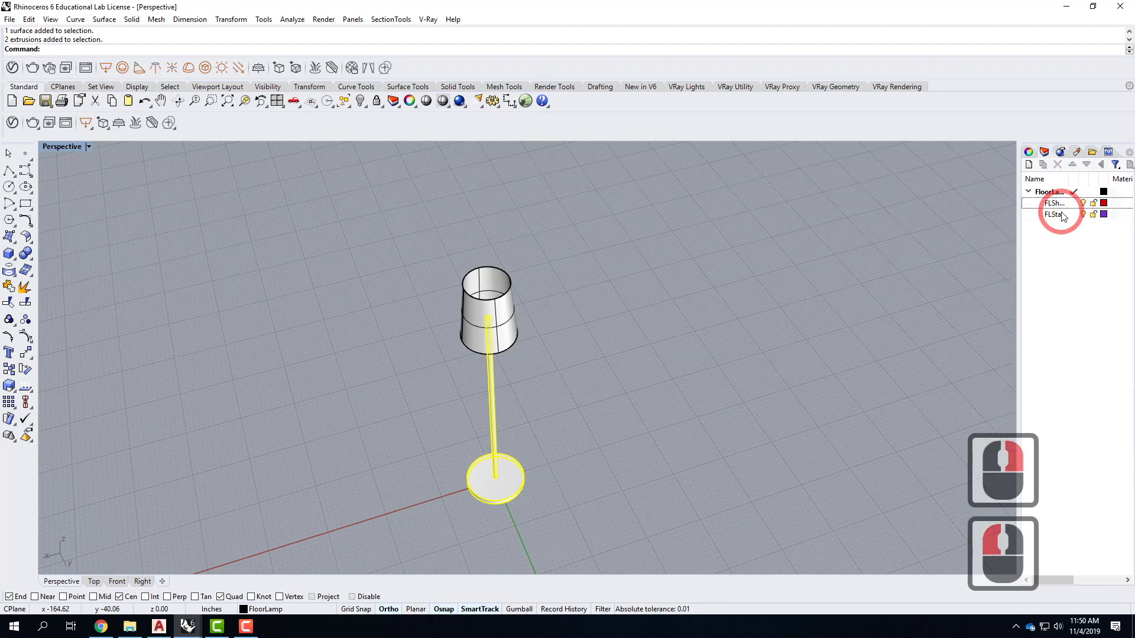
pyautogui.rightClick(1063, 217)
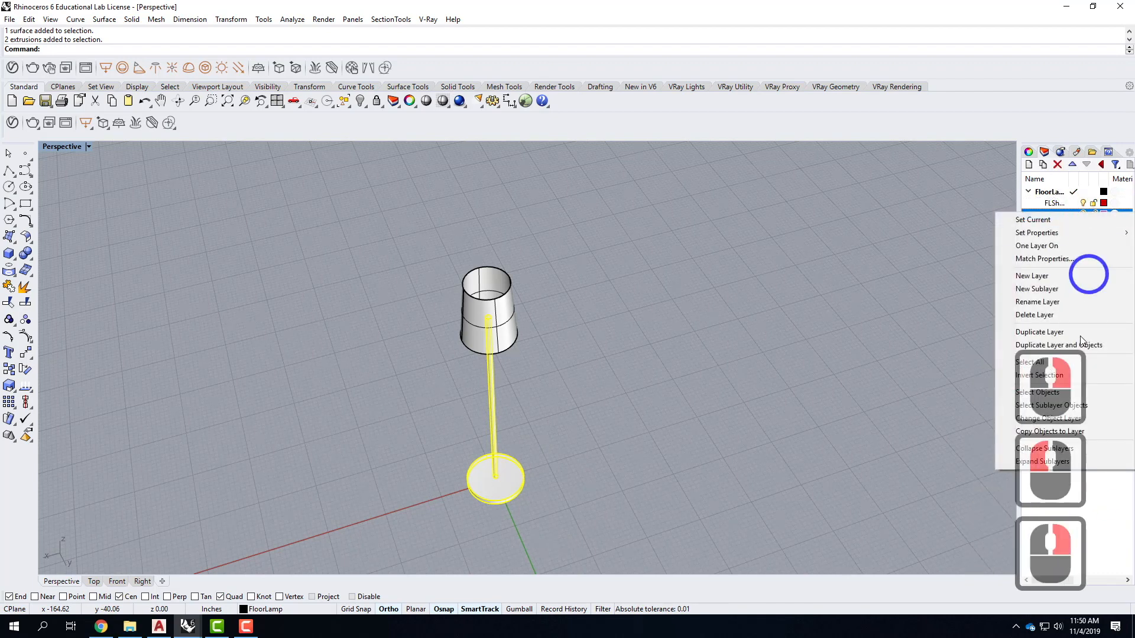
pyautogui.click(1088, 420)
pyautogui.click(654, 276)
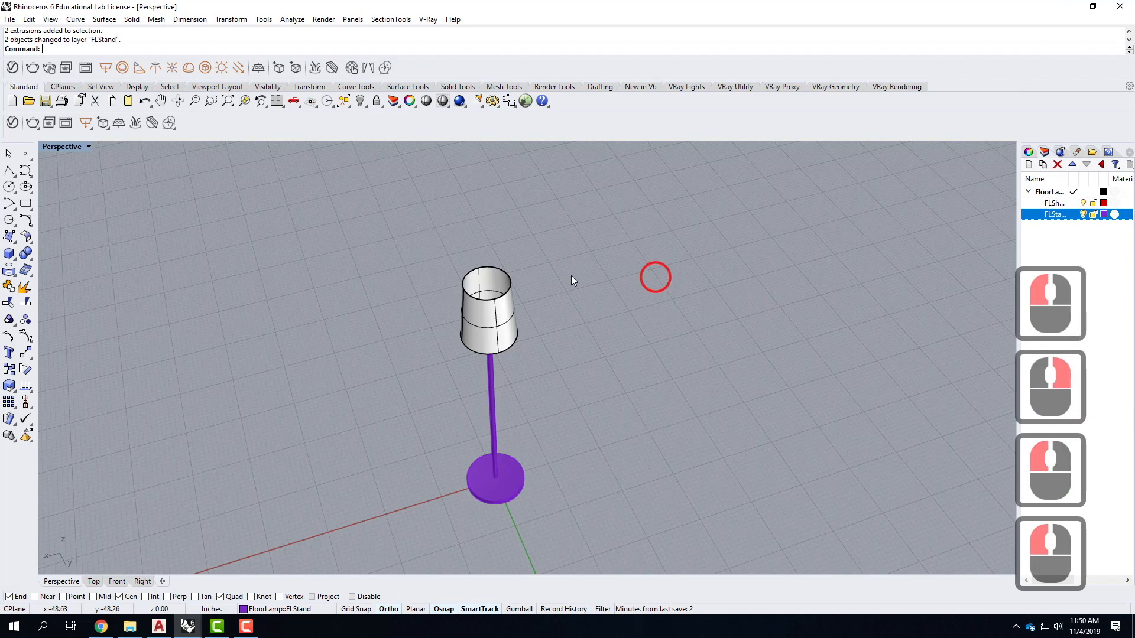
# Move the lampshade surface to the FLShade layer
pyautogui.click(506, 320)
pyautogui.rightClick(1071, 204)
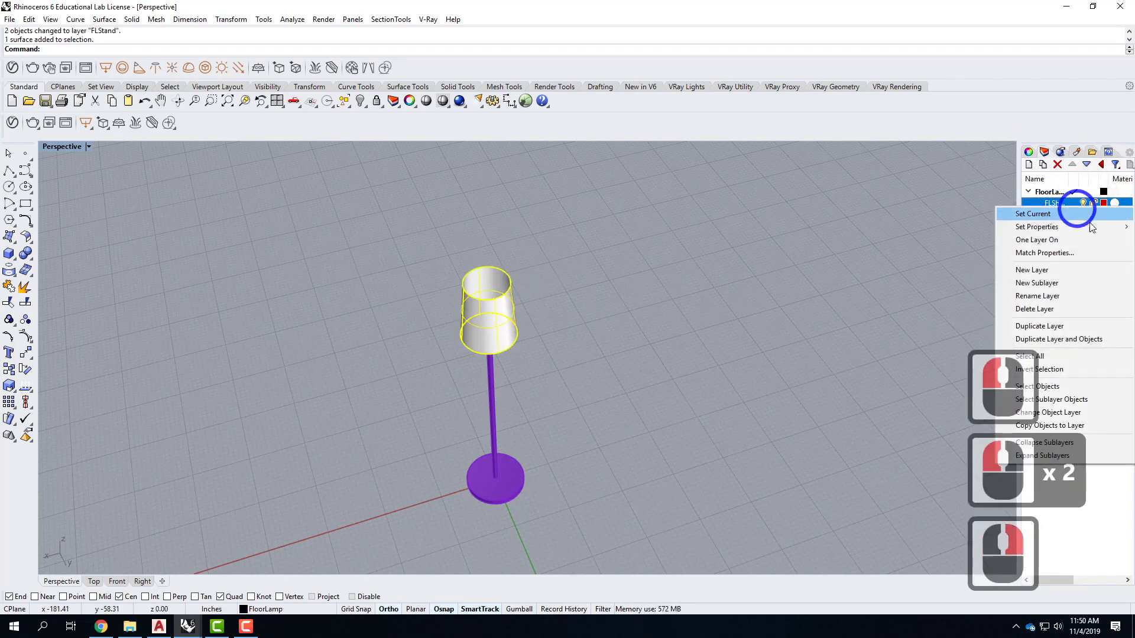
pyautogui.click(1102, 416)
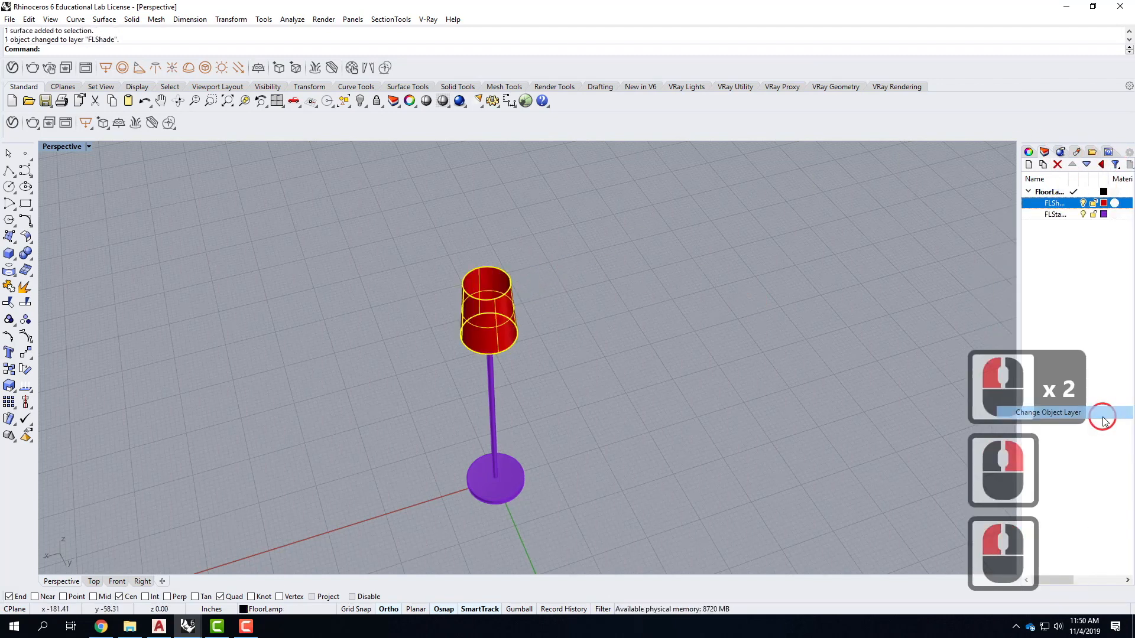
pyautogui.click(783, 315)
pyautogui.moveTo(449, 355); pyautogui.dragTo(408, 292, button='right')
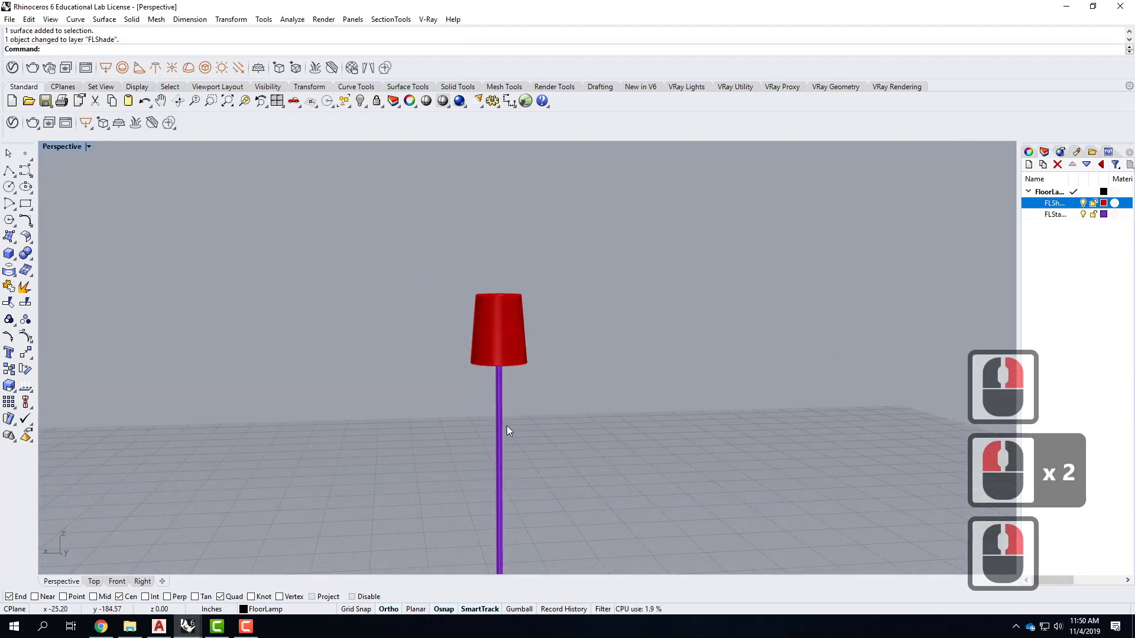
# Open the V-Ray Asset Editor and add Metal Brushed Radial 5cm from the library's Metal category to the scene materials
pyautogui.click(12, 123)
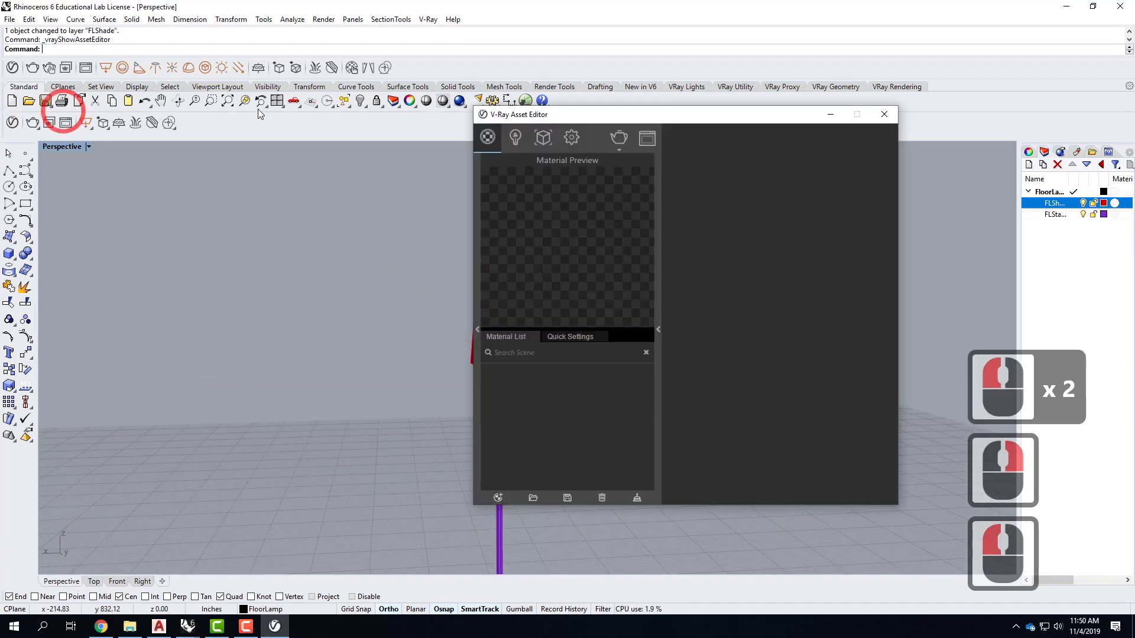
pyautogui.click(478, 329)
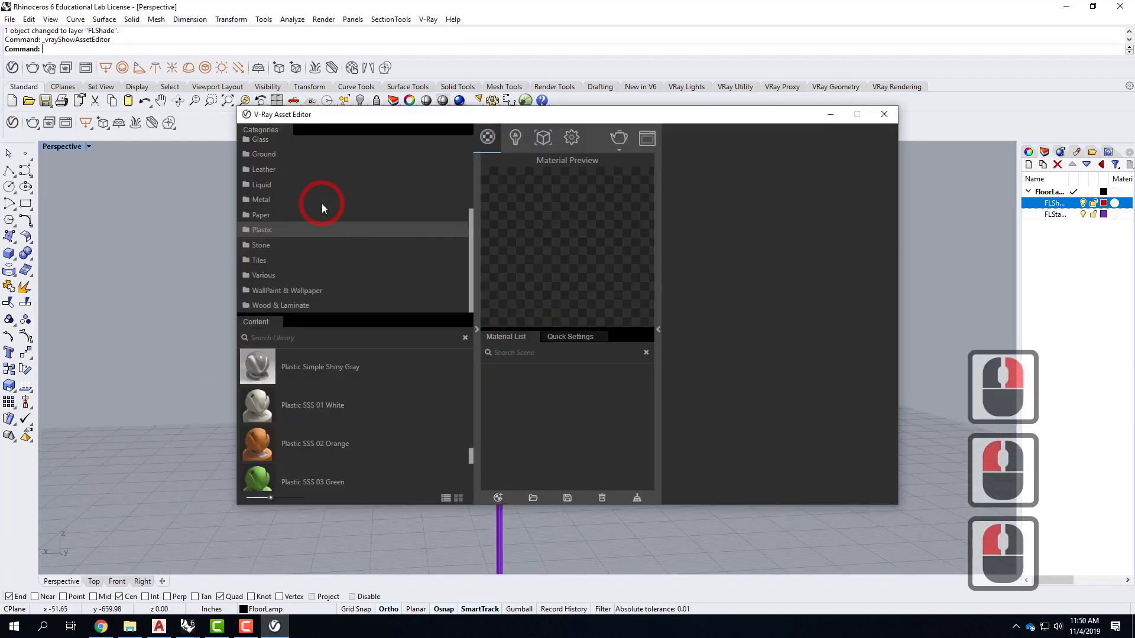
pyautogui.click(263, 204)
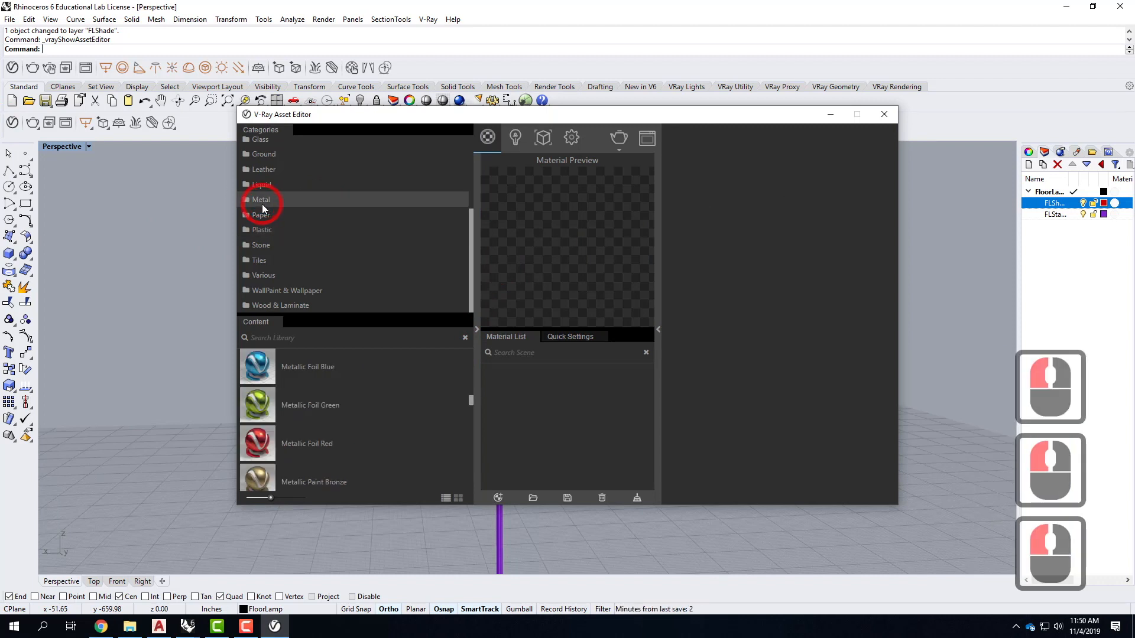
pyautogui.scroll(-4, 405, 455)
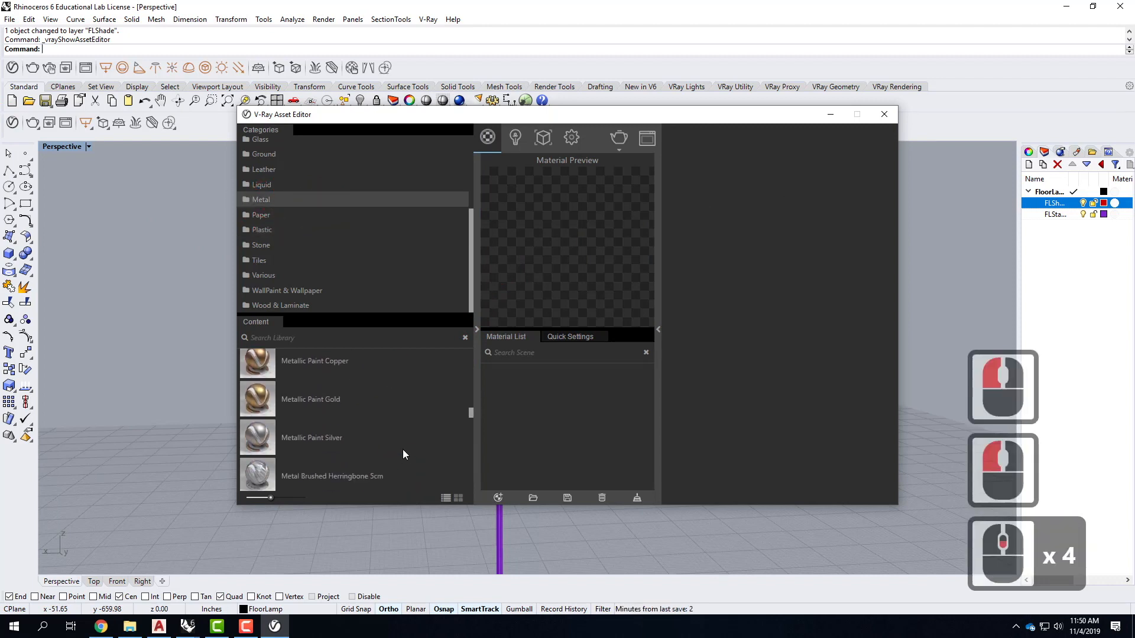
pyautogui.scroll(-1, 404, 455)
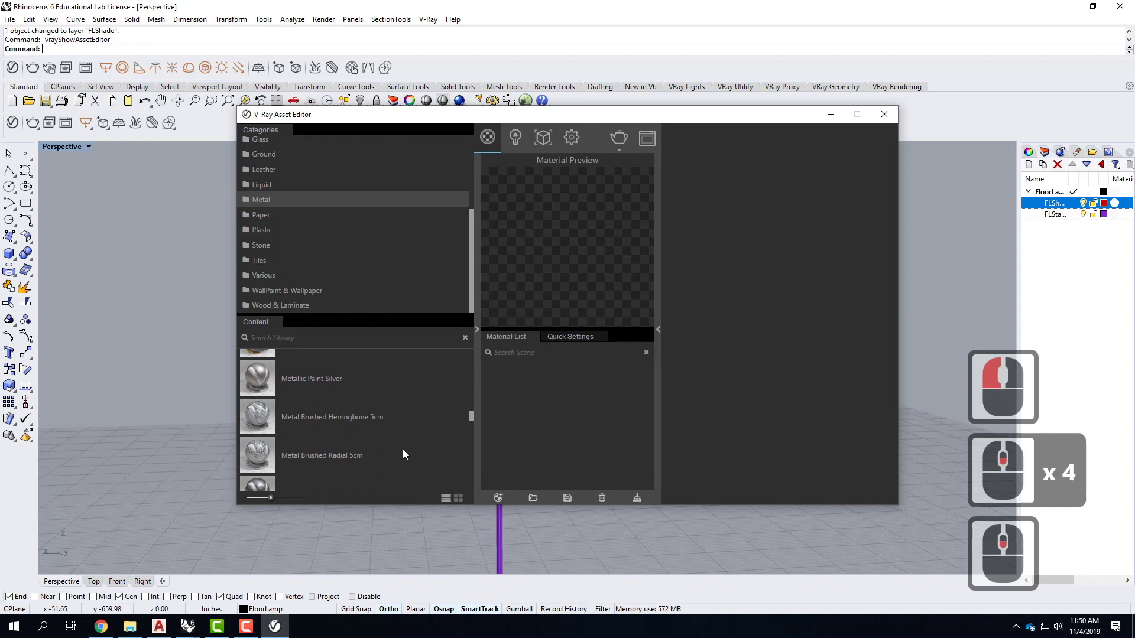
pyautogui.scroll(-1, 404, 456)
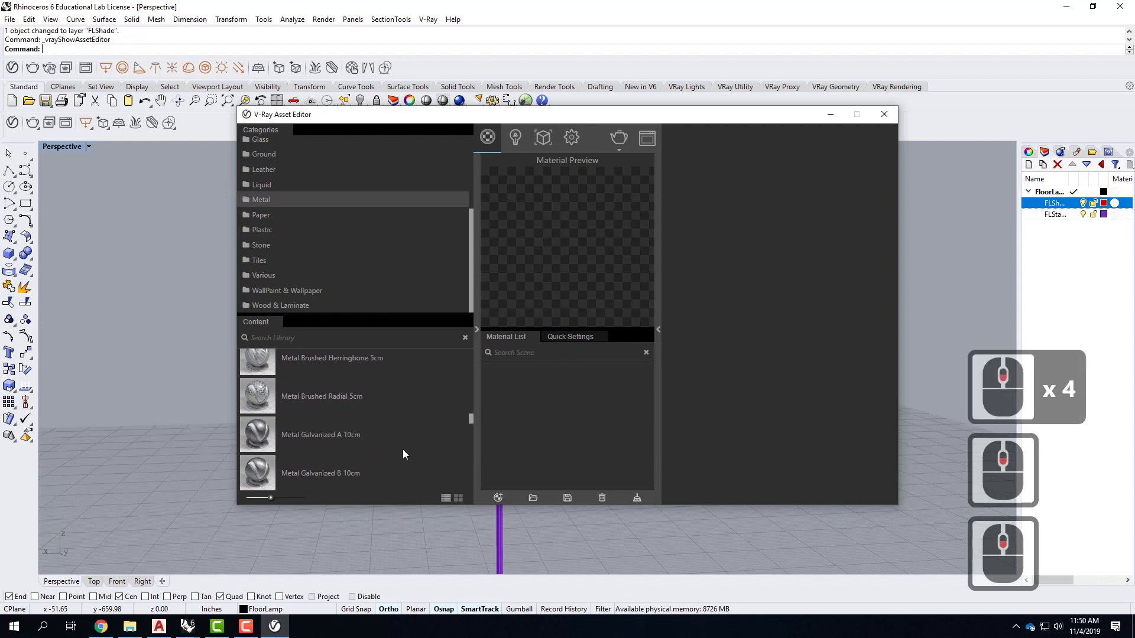
pyautogui.moveTo(257, 396); pyautogui.dragTo(538, 404)
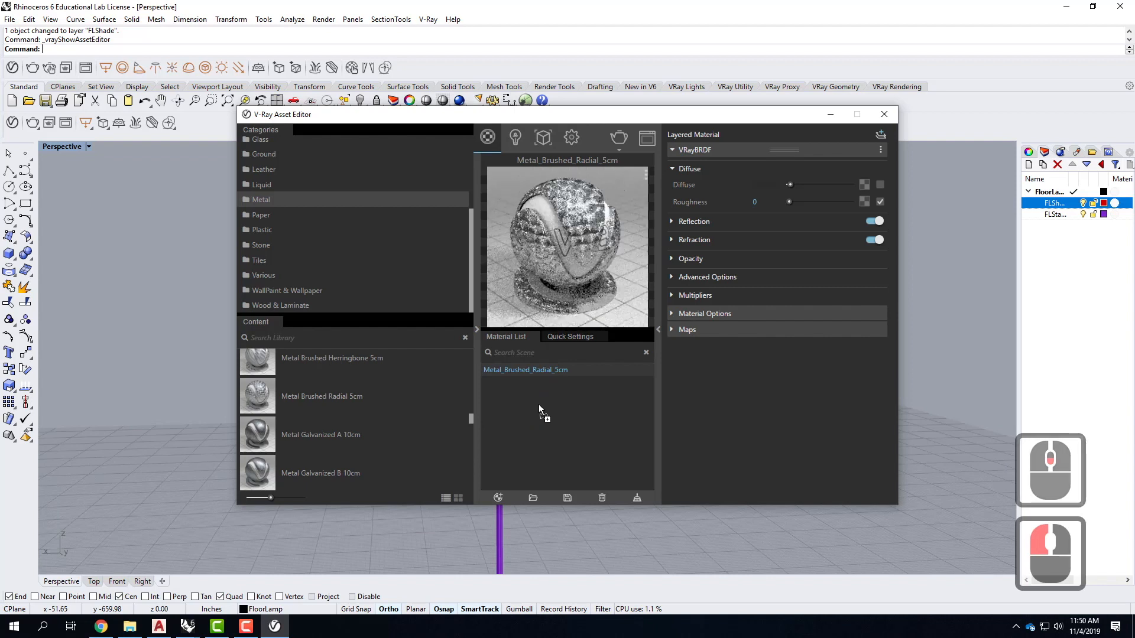
# Apply the Metal_Brushed_Radial_5cm material to the FLStand sublayer
pyautogui.rightClick(530, 371)
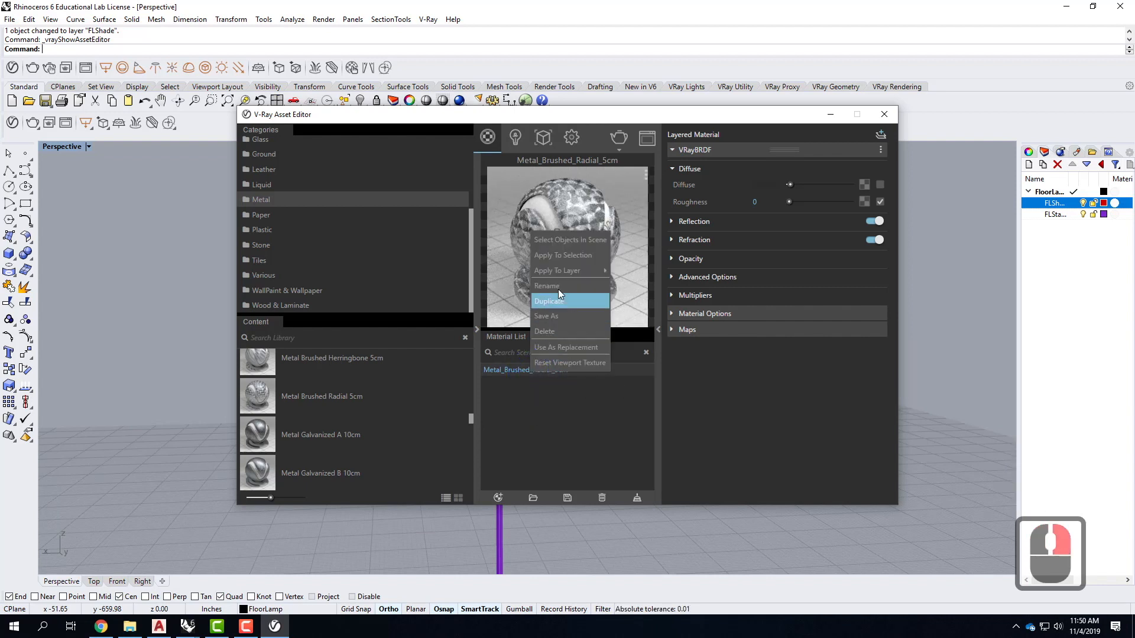
pyautogui.moveTo(555, 272)
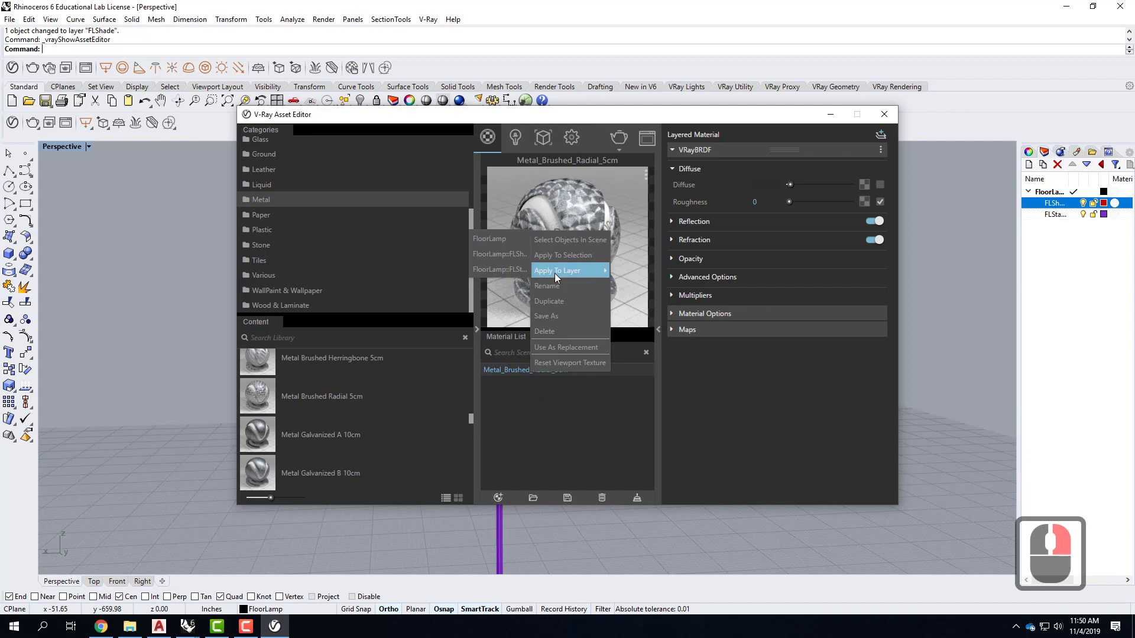
pyautogui.click(499, 271)
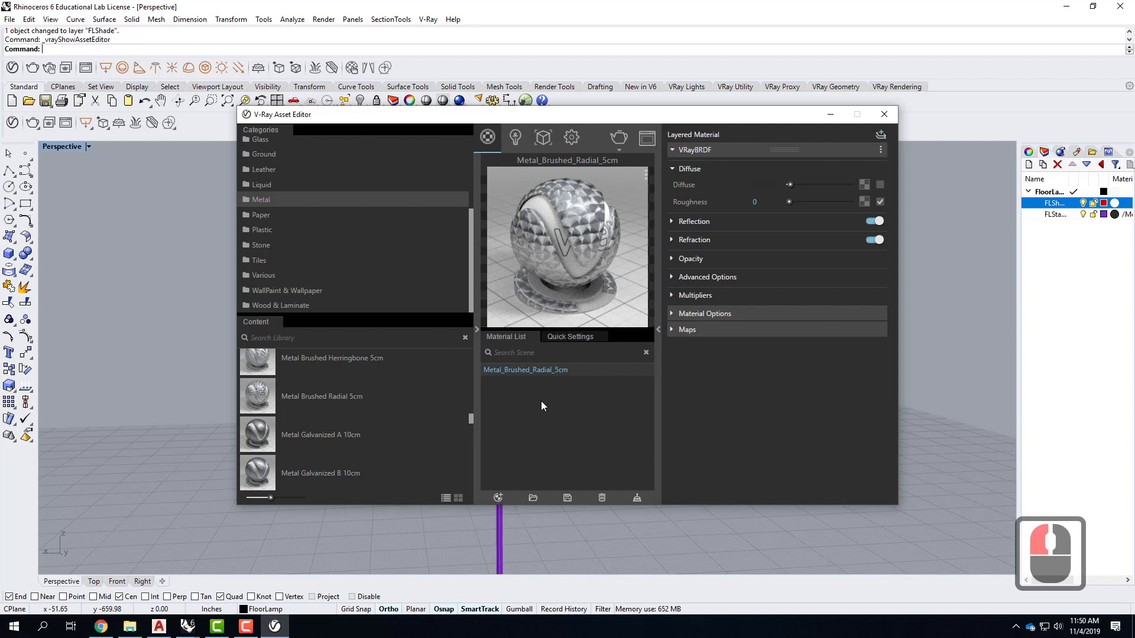
pyautogui.click(559, 420)
# Add Wool B01 10cm from the library's Fabric category to the scene materials
pyautogui.moveTo(667, 120); pyautogui.dragTo(570, 116)
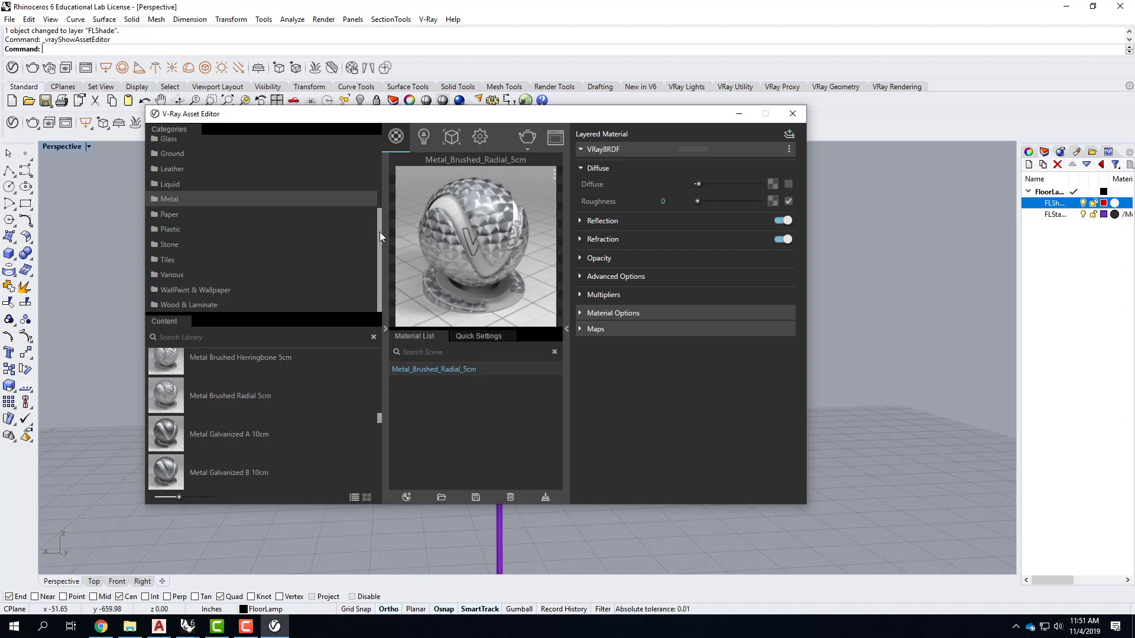
pyautogui.moveTo(380, 222); pyautogui.dragTo(367, 161)
pyautogui.doubleClick(171, 213)
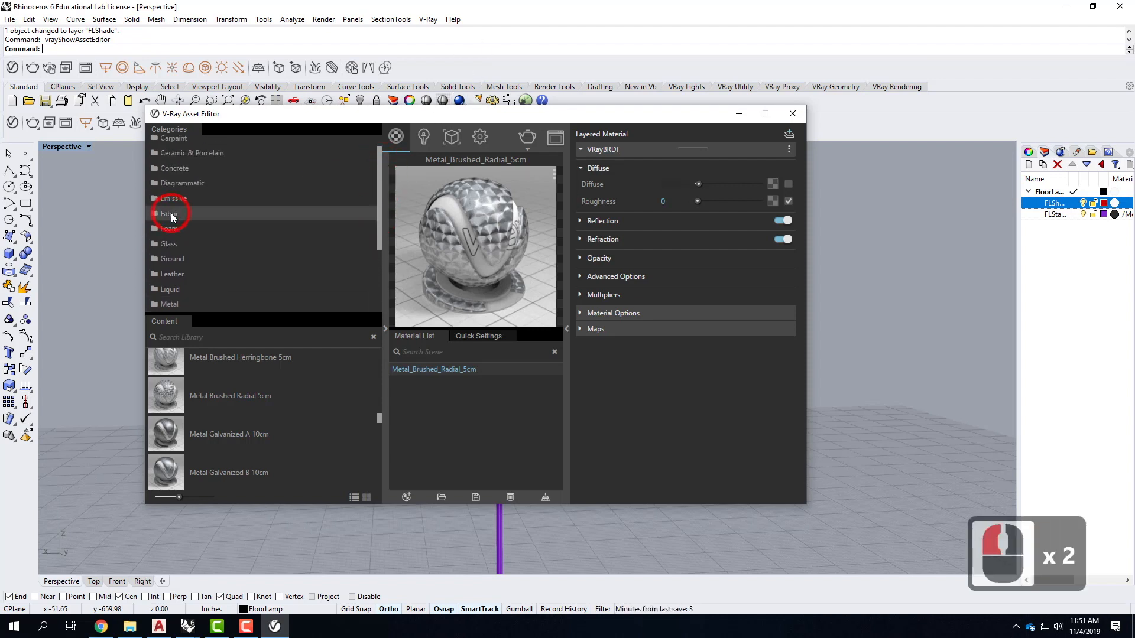
pyautogui.scroll(-7, 292, 433)
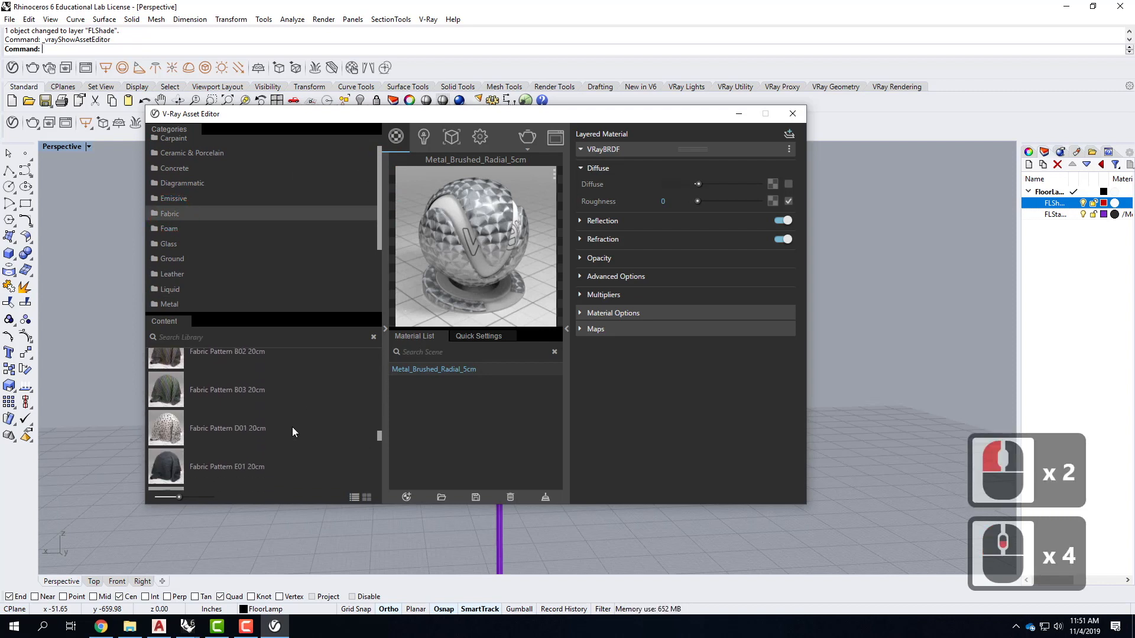
pyautogui.scroll(-5, 292, 432)
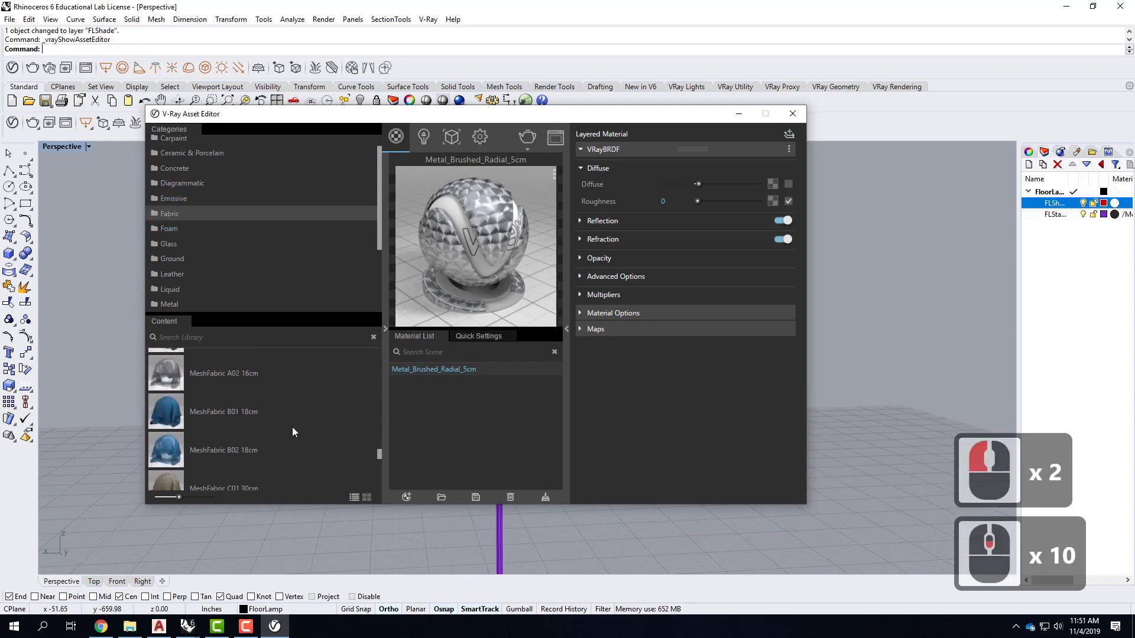
pyautogui.scroll(-2, 292, 432)
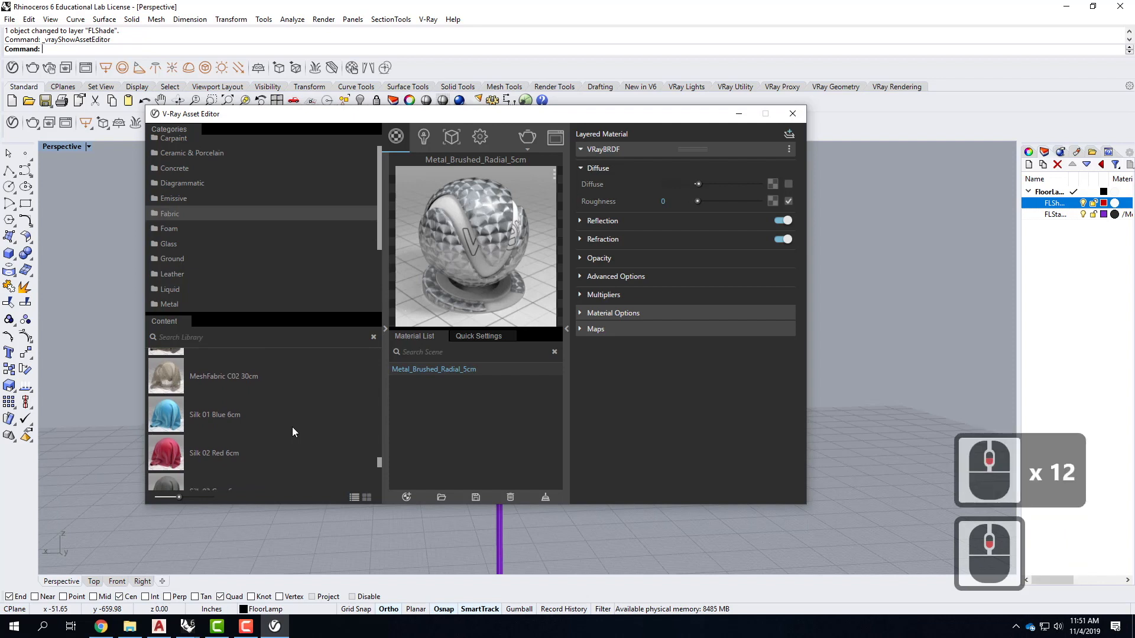
pyautogui.scroll(-6, 293, 428)
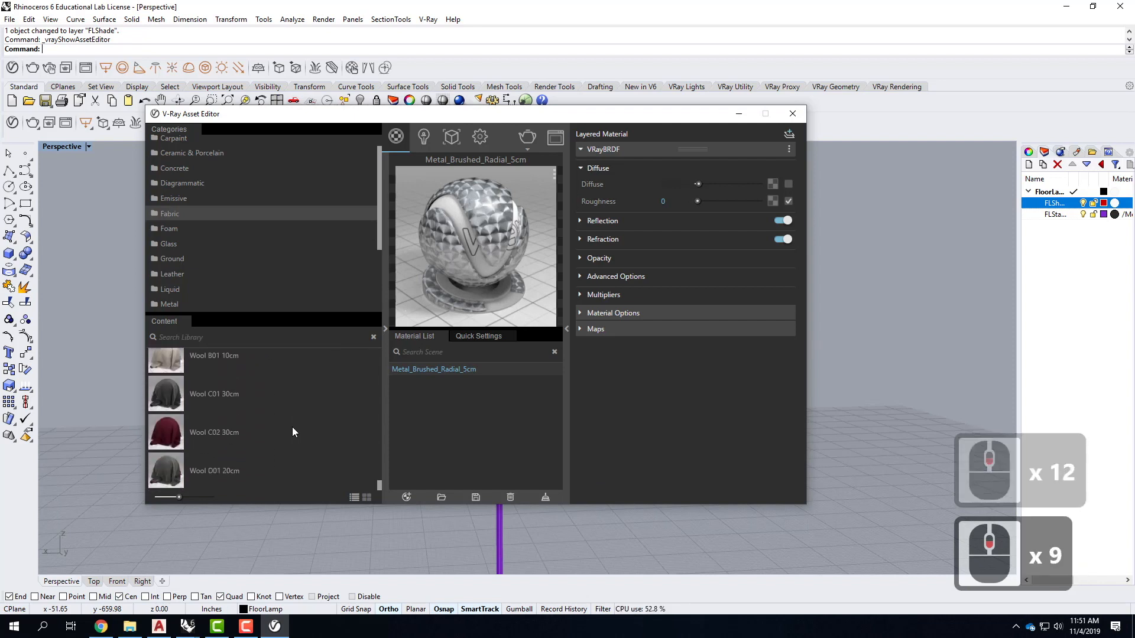
pyautogui.scroll(1, 293, 427)
pyautogui.click(179, 415)
pyautogui.moveTo(178, 415); pyautogui.dragTo(478, 425)
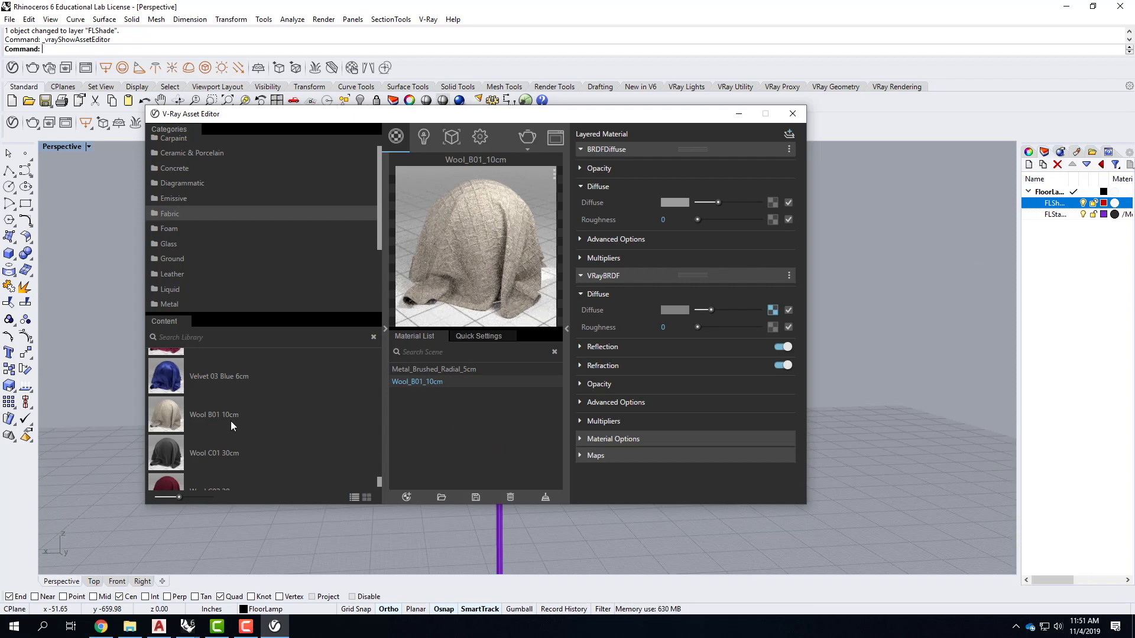
# Add the MeshFabric C02 30cm library material to the scene materials
pyautogui.scroll(3, 230, 421)
pyautogui.scroll(4, 203, 439)
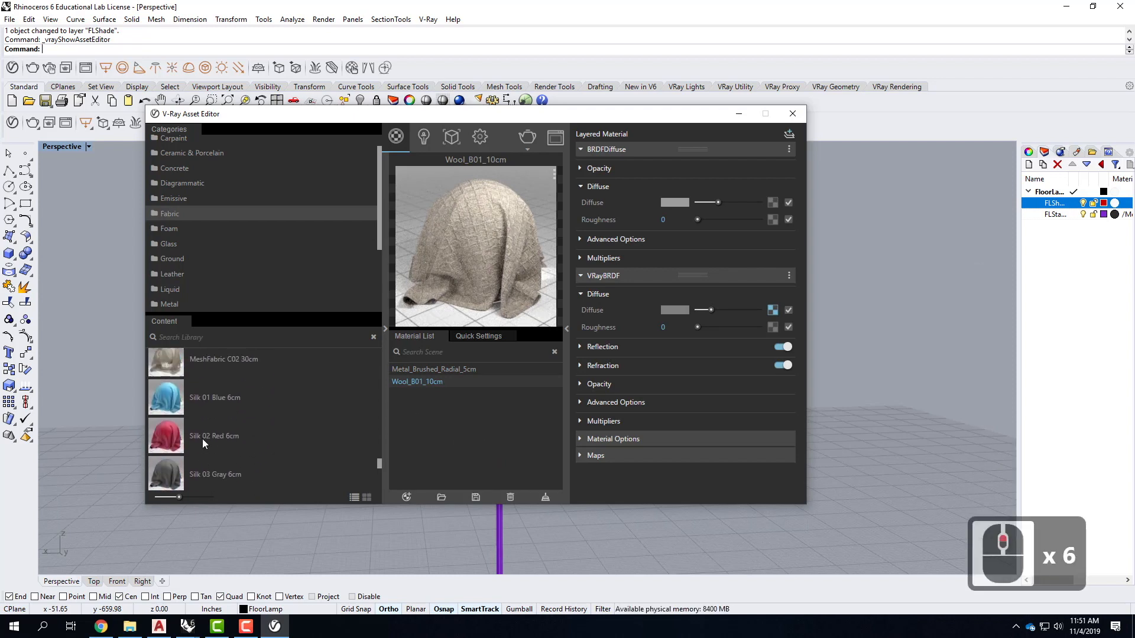
pyautogui.click(165, 450)
pyautogui.moveTo(237, 449); pyautogui.dragTo(456, 413)
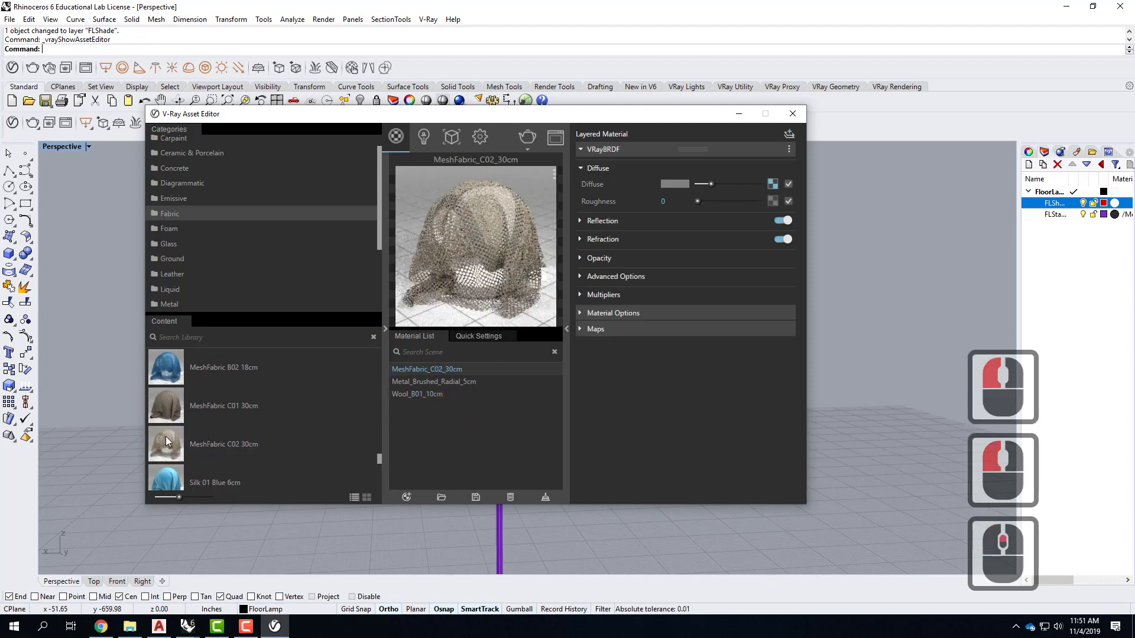
# Add the Fabric D01 10cm library material to the scene materials
pyautogui.scroll(3, 166, 441)
pyautogui.scroll(4, 197, 439)
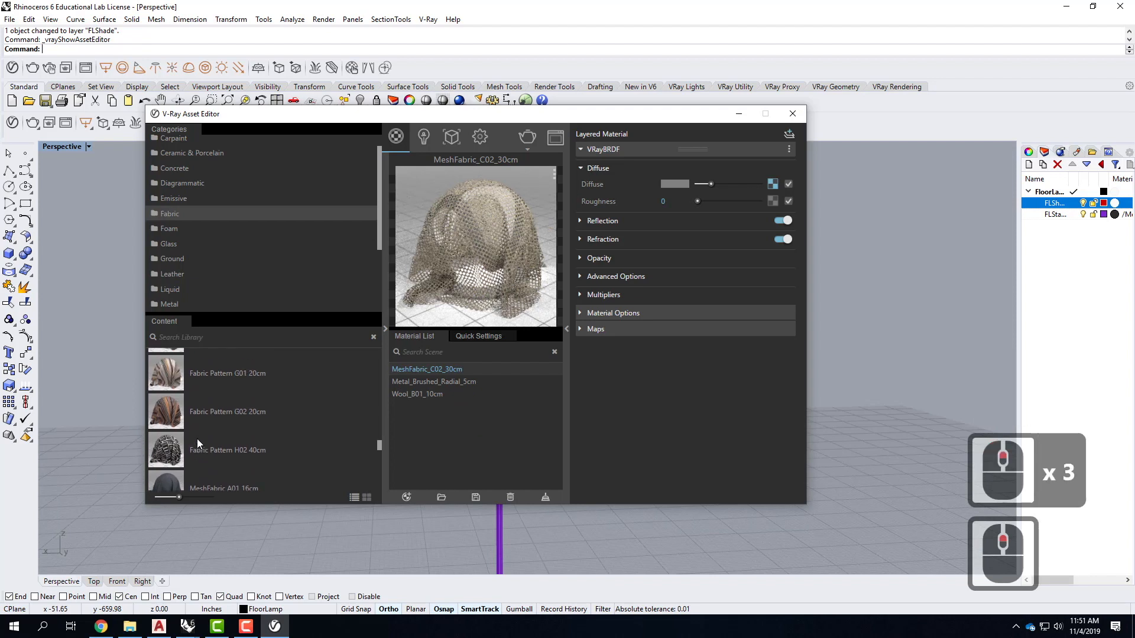
pyautogui.scroll(5, 197, 438)
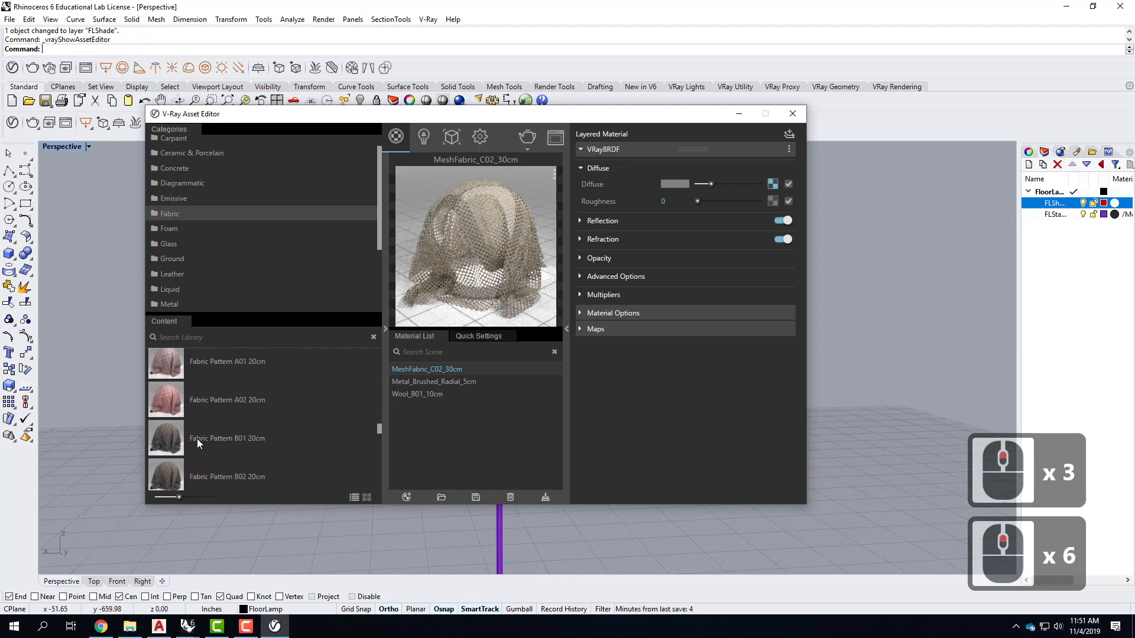
pyautogui.scroll(3, 197, 438)
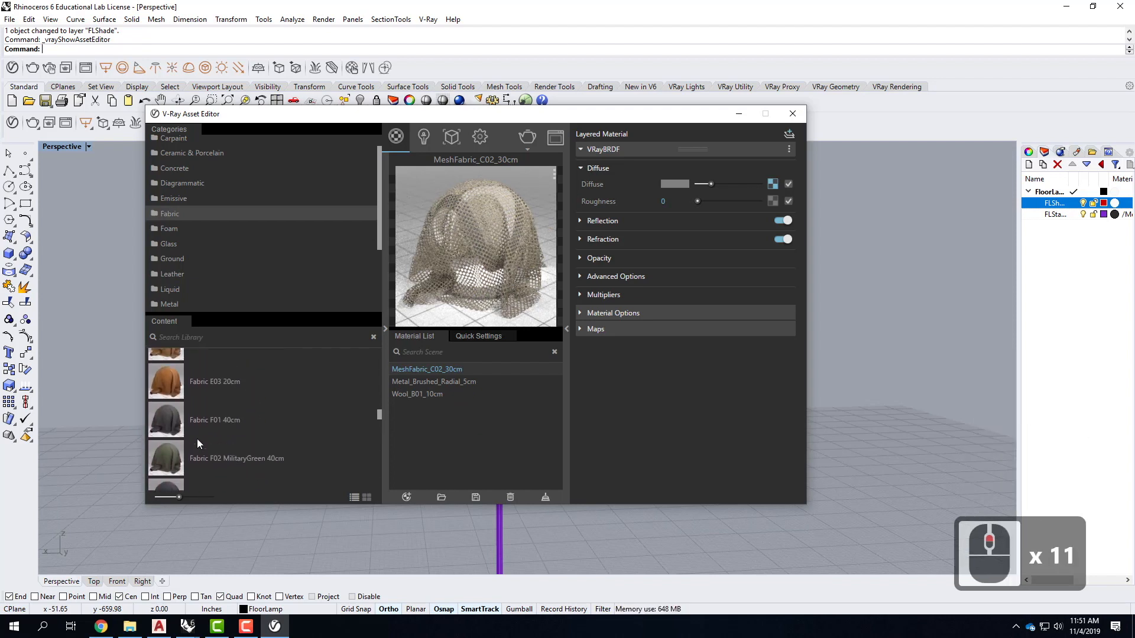
pyautogui.scroll(2, 196, 439)
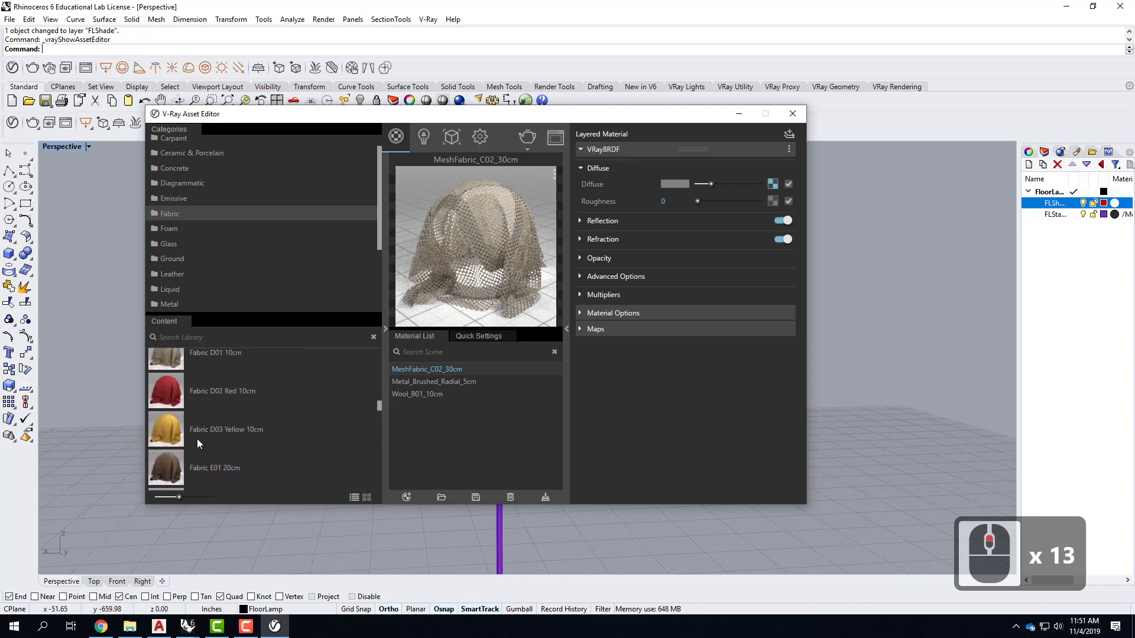
pyautogui.moveTo(168, 410); pyautogui.dragTo(440, 417)
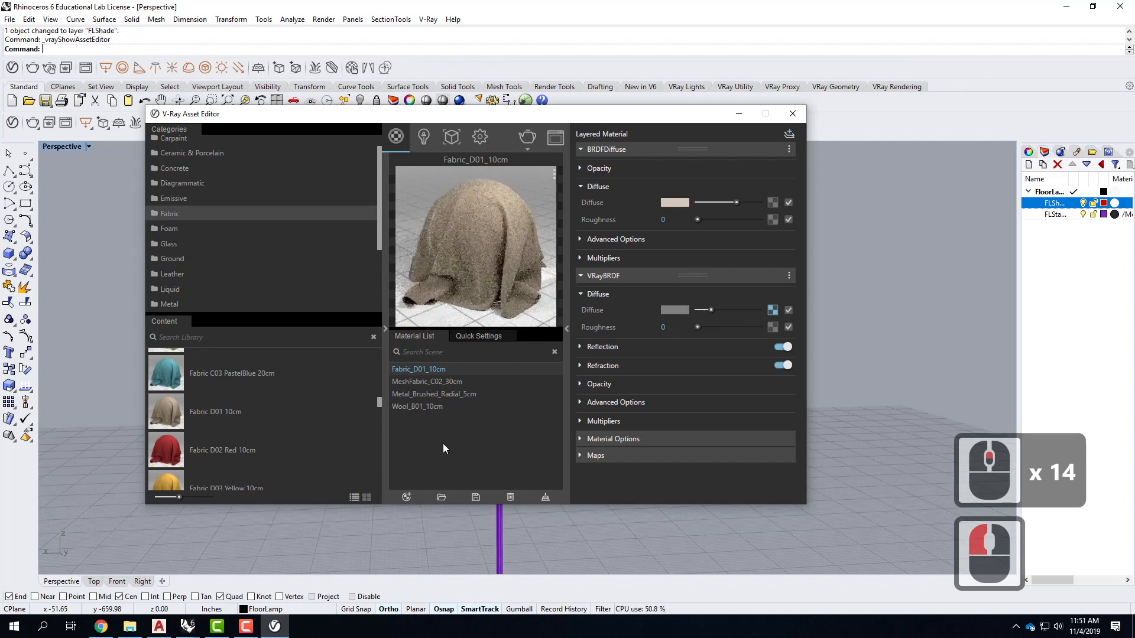
# Apply the Fabric_D01_10cm material to the FLShade sublayer
pyautogui.rightClick(416, 369)
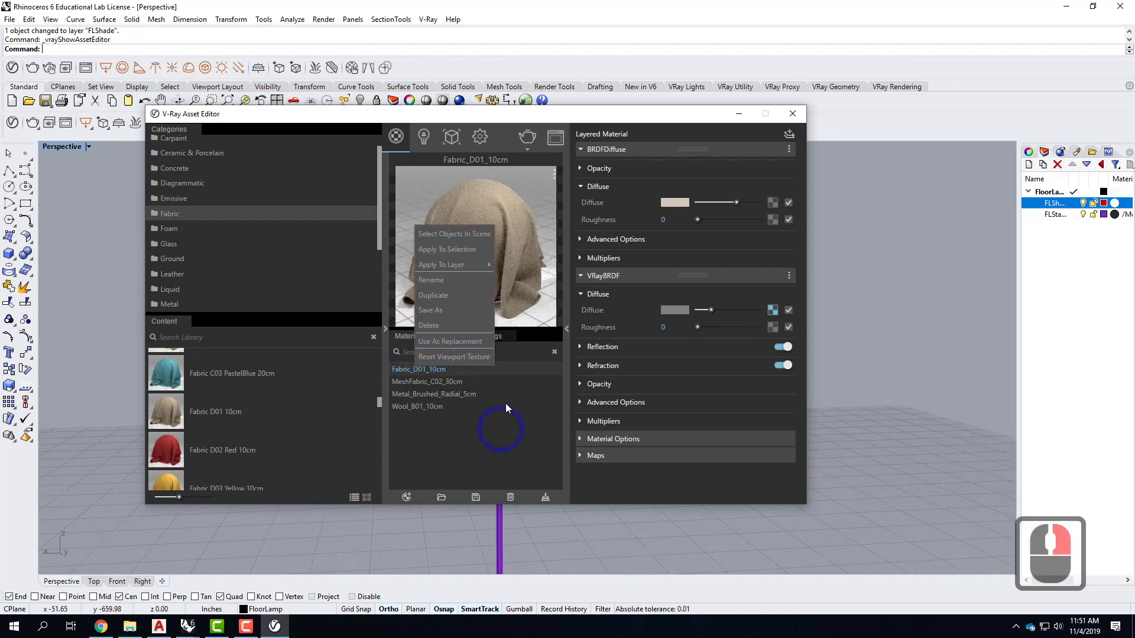
pyautogui.moveTo(430, 266)
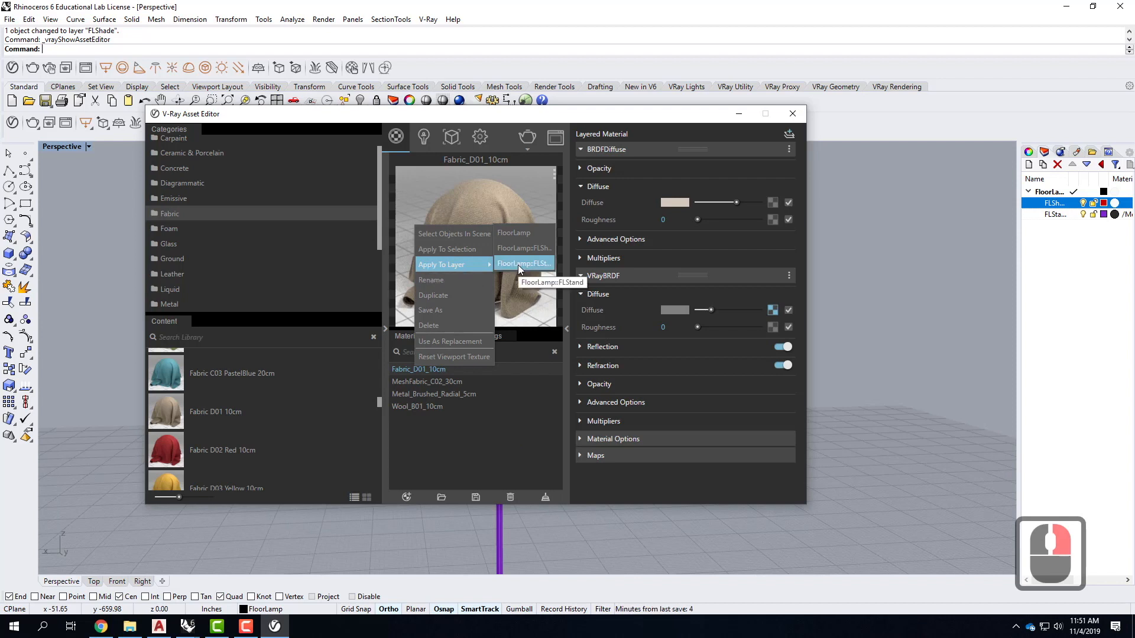
pyautogui.click(517, 250)
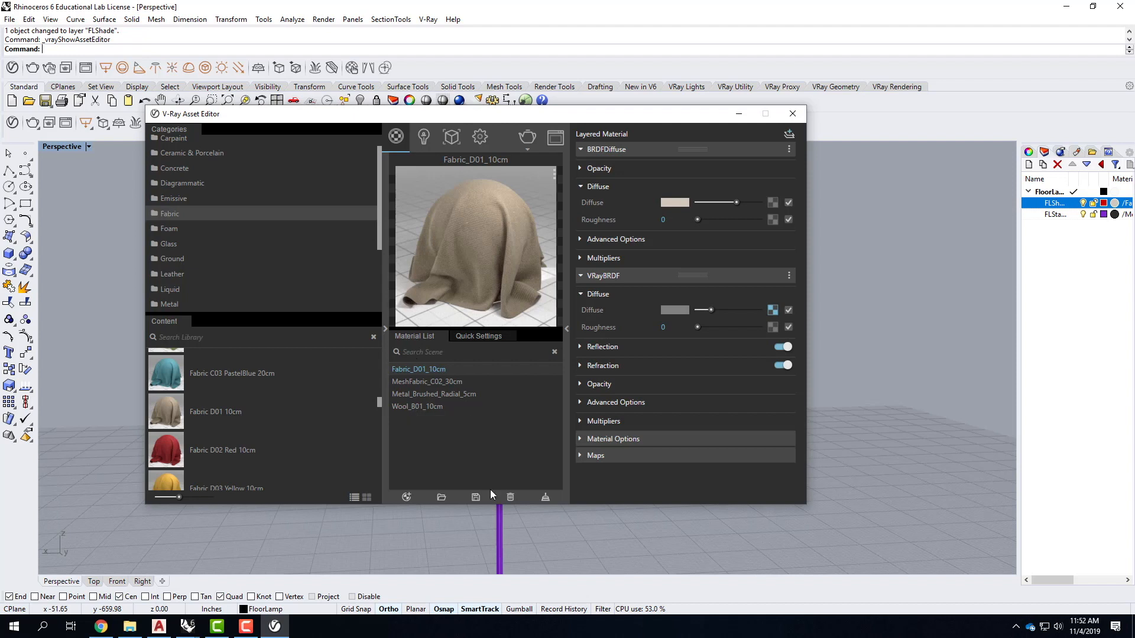
# Purge the unused scene materials, expand the fabric's VRayBRDF opacity settings, and minimize the V-Ray Asset Editor
pyautogui.click(547, 500)
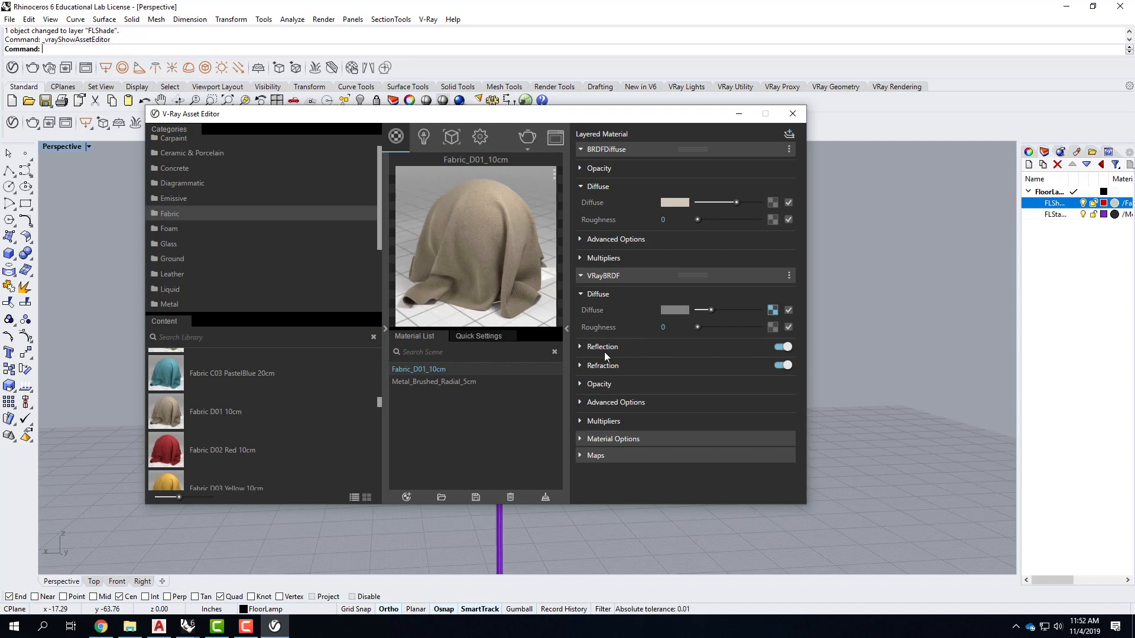
pyautogui.click(581, 385)
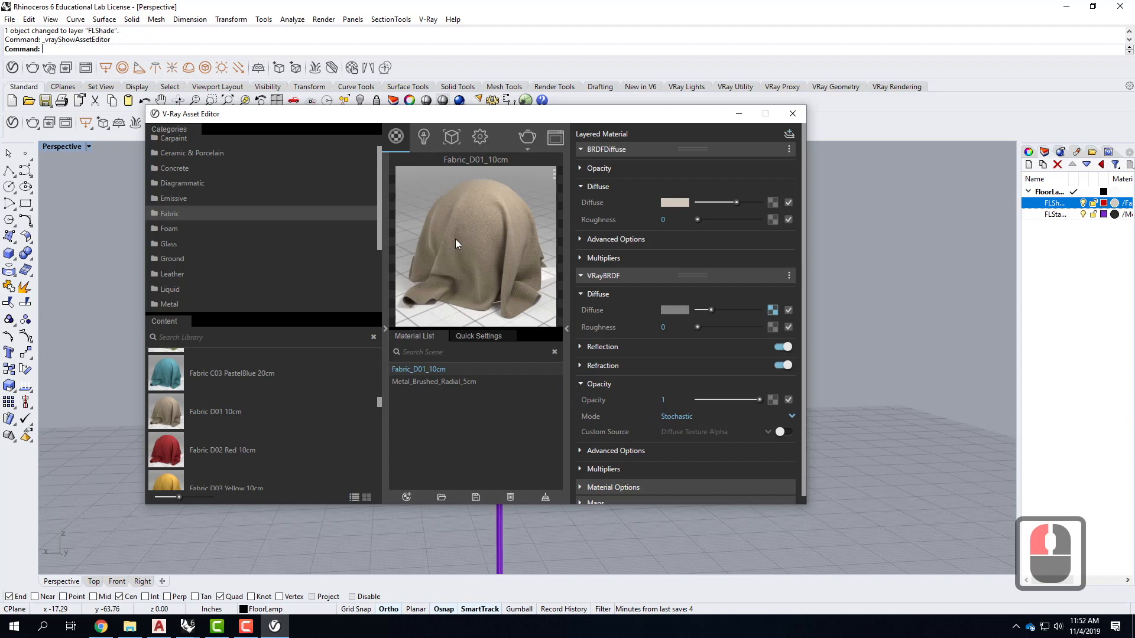
pyautogui.click(738, 114)
# Save the lamp model as FloorLamp.3dm in the F2019 folder
pyautogui.click(10, 19)
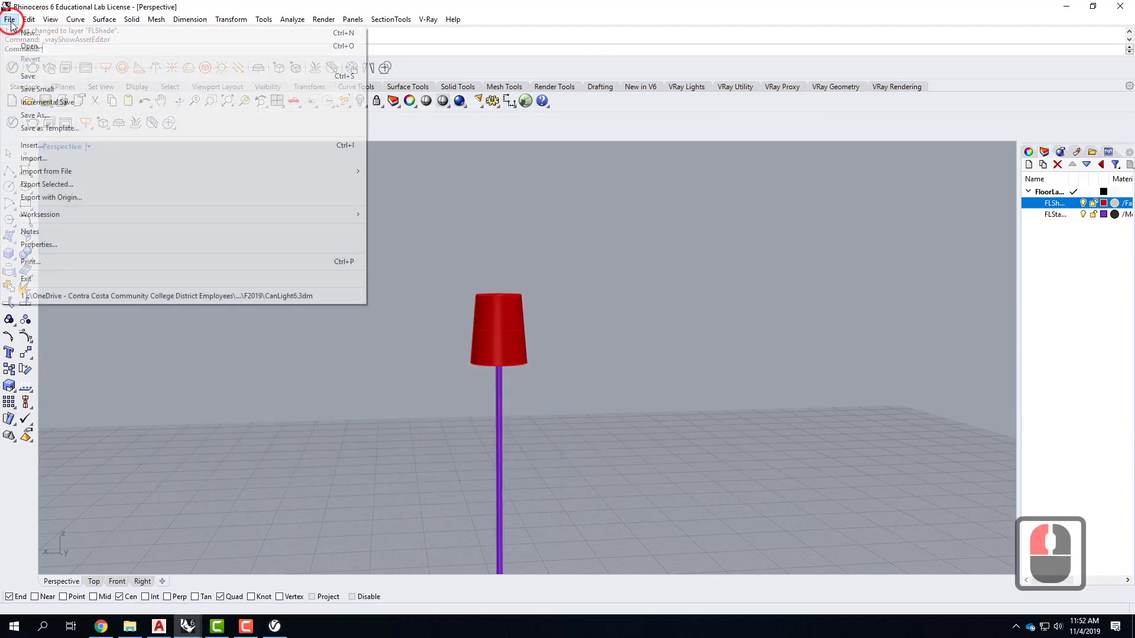
pyautogui.click(26, 73)
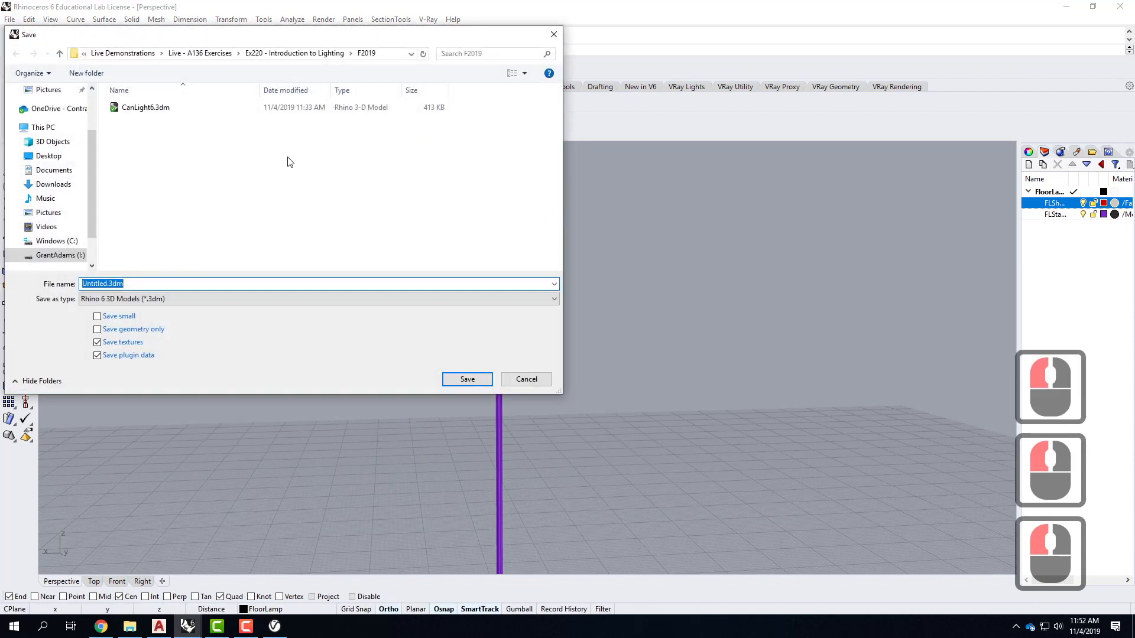
pyautogui.click(106, 283)
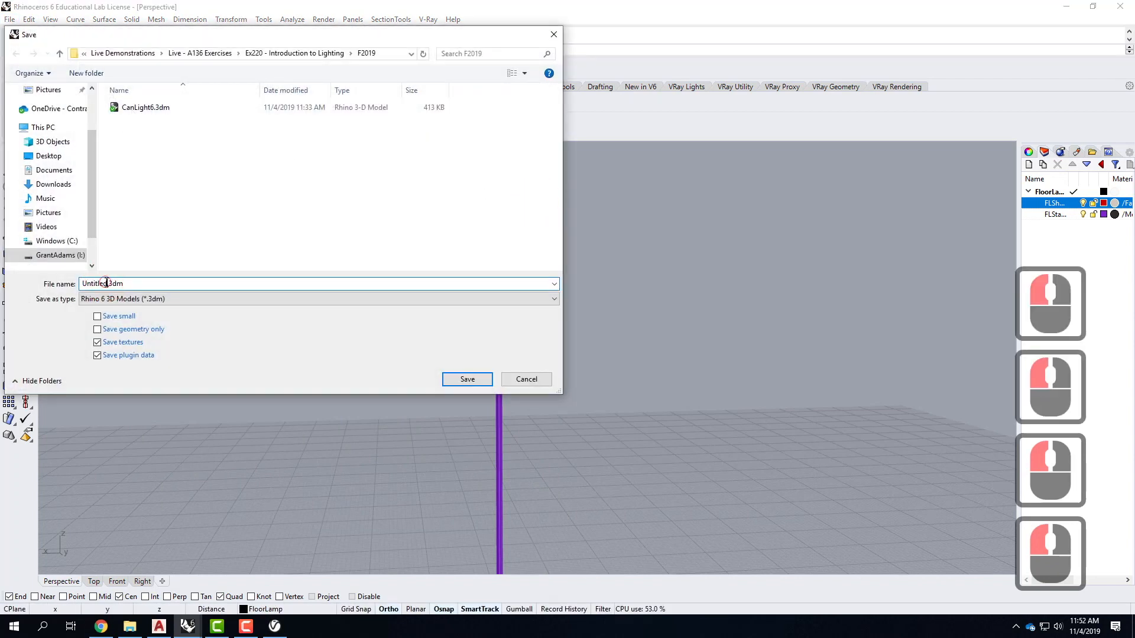
pyautogui.click(107, 284)
pyautogui.moveTo(108, 284); pyautogui.dragTo(51, 283)
pyautogui.write('FloorLamp')
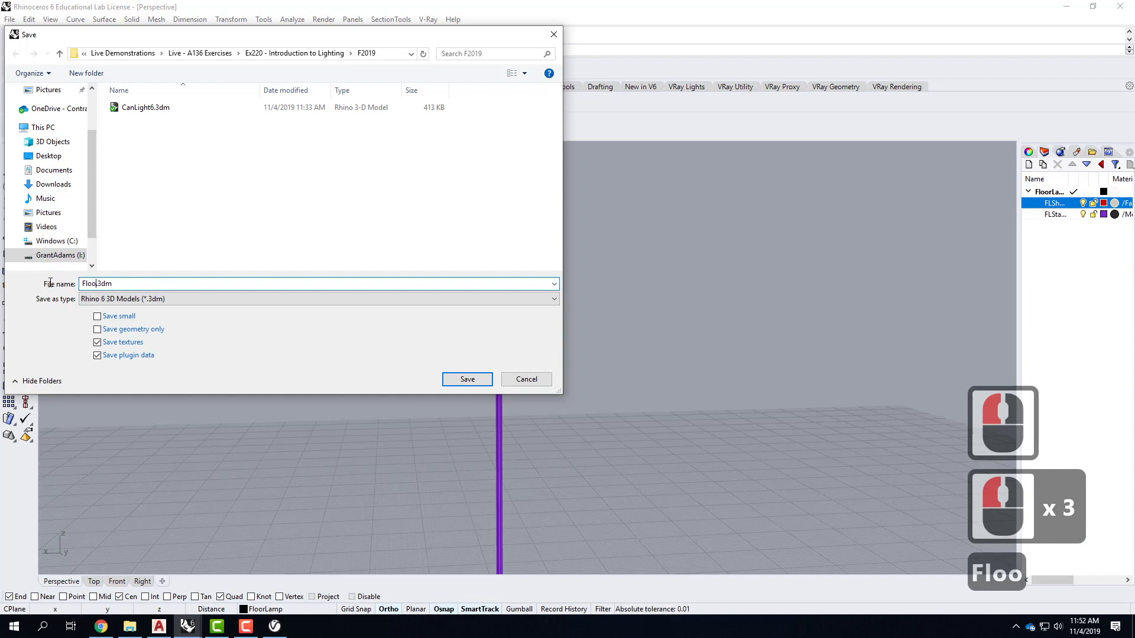
pyautogui.press('Return')
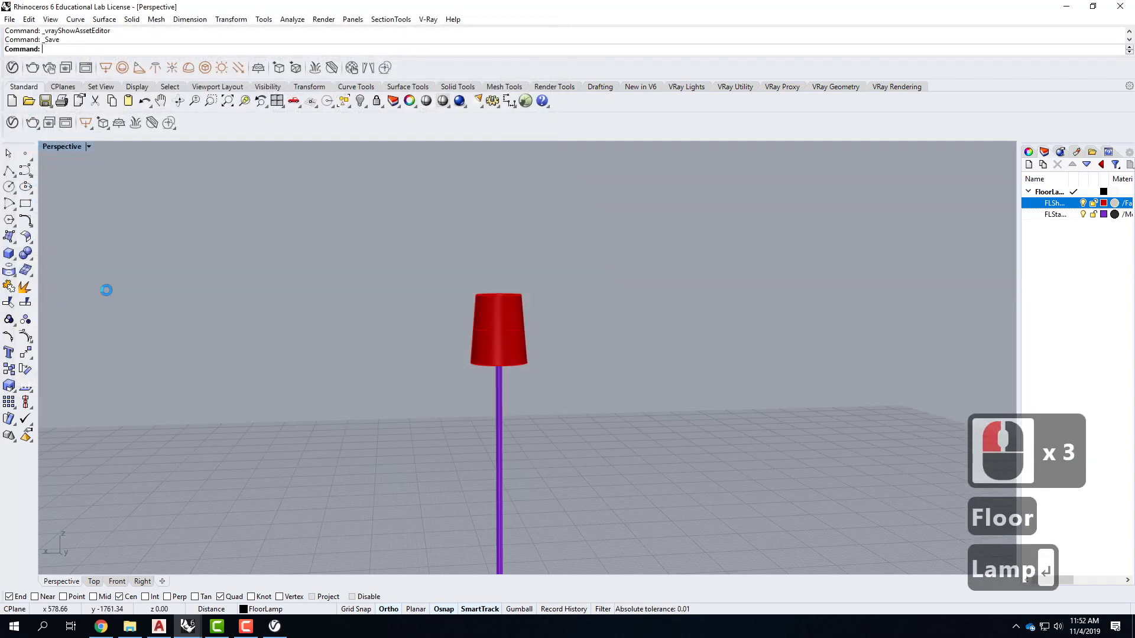
# Switch to the open SampleNightScene.3dm model and clear the spotlight selection
pyautogui.click(189, 626)
pyautogui.click(189, 584)
pyautogui.click(397, 265)
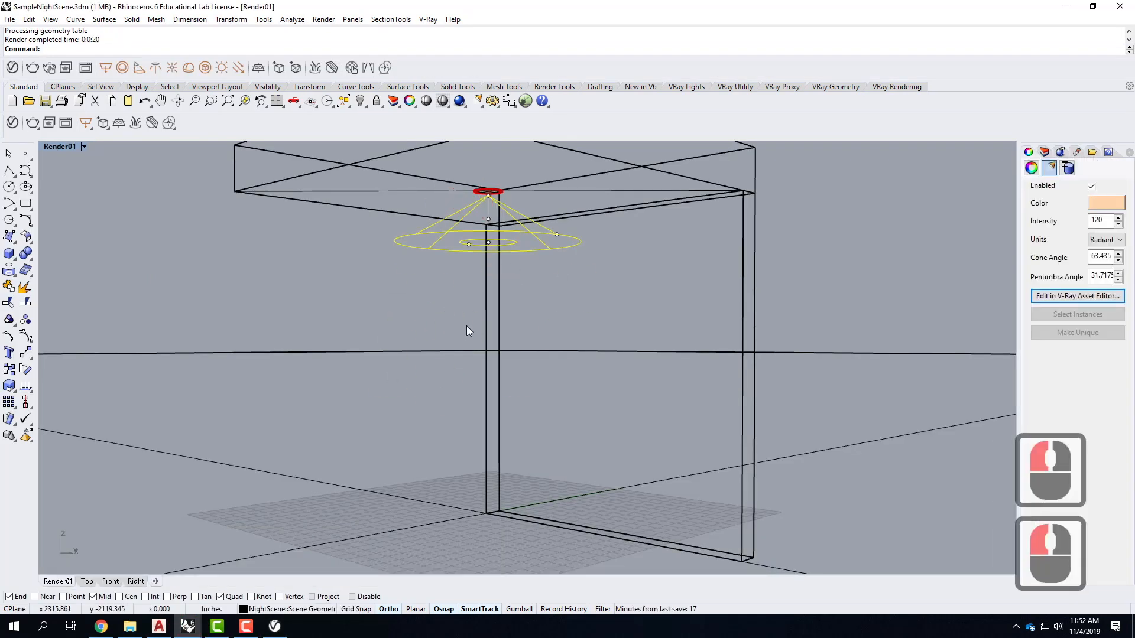
pyautogui.click(502, 234)
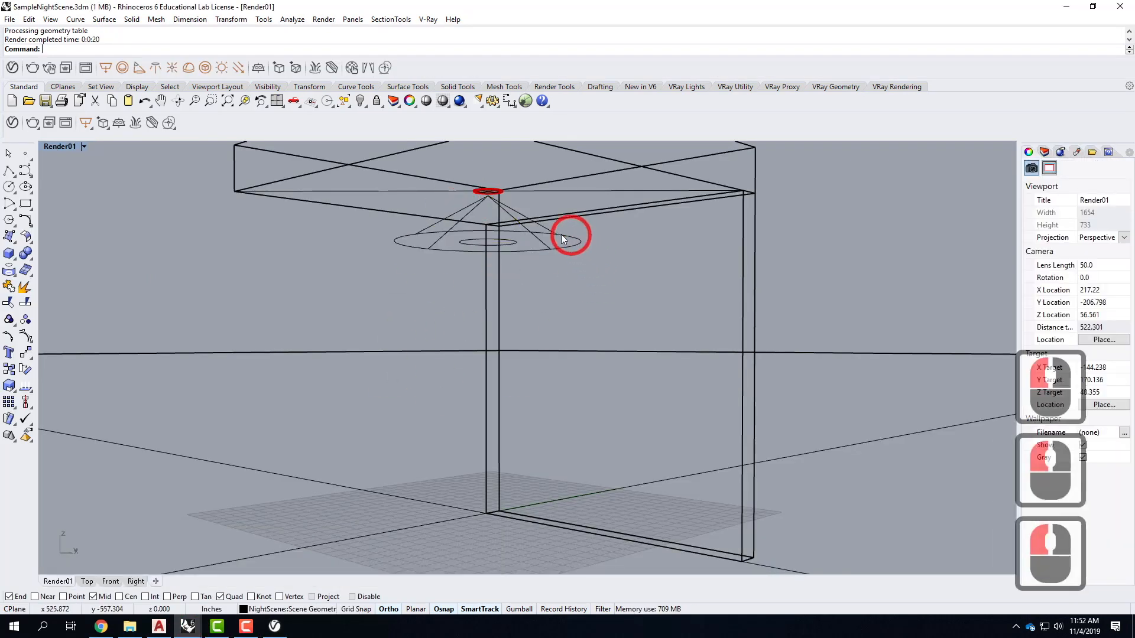
# Move the can light block and its spotlight onto a new layer, Layer 02, and turn that layer off
pyautogui.click(488, 192)
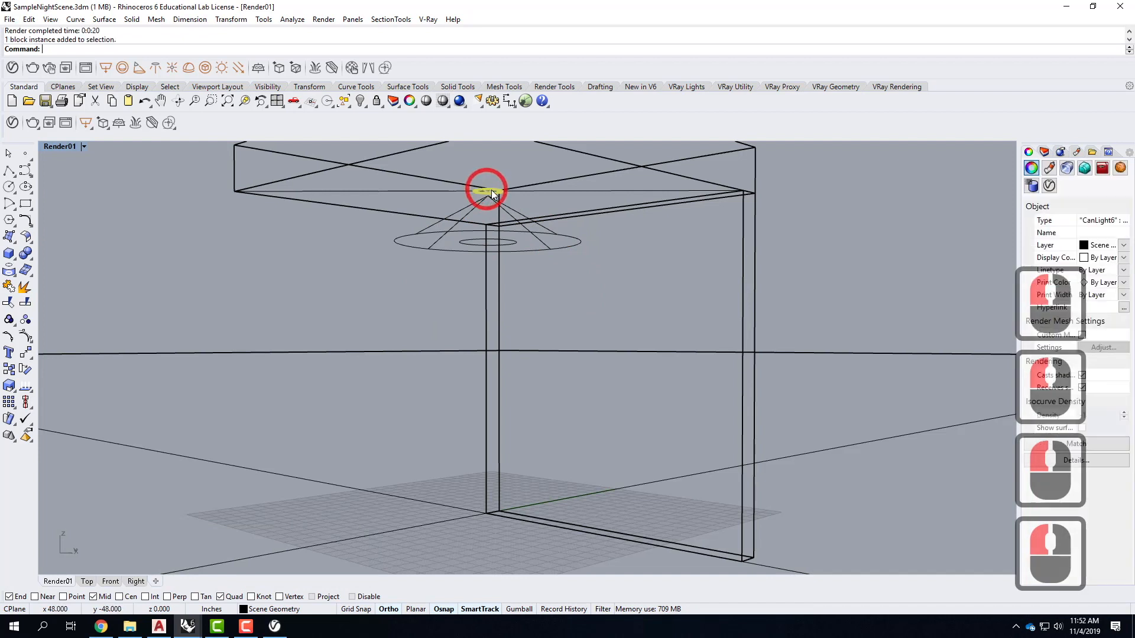
pyautogui.keyDown('shift'); pyautogui.click(520, 214); pyautogui.keyUp('shift')
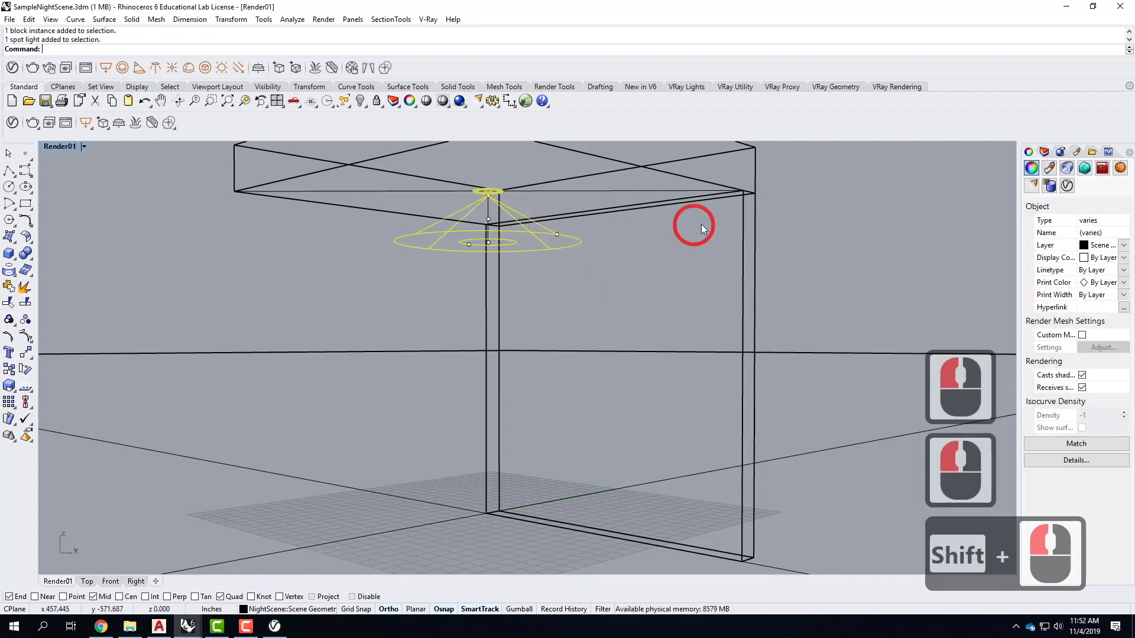
pyautogui.click(1043, 152)
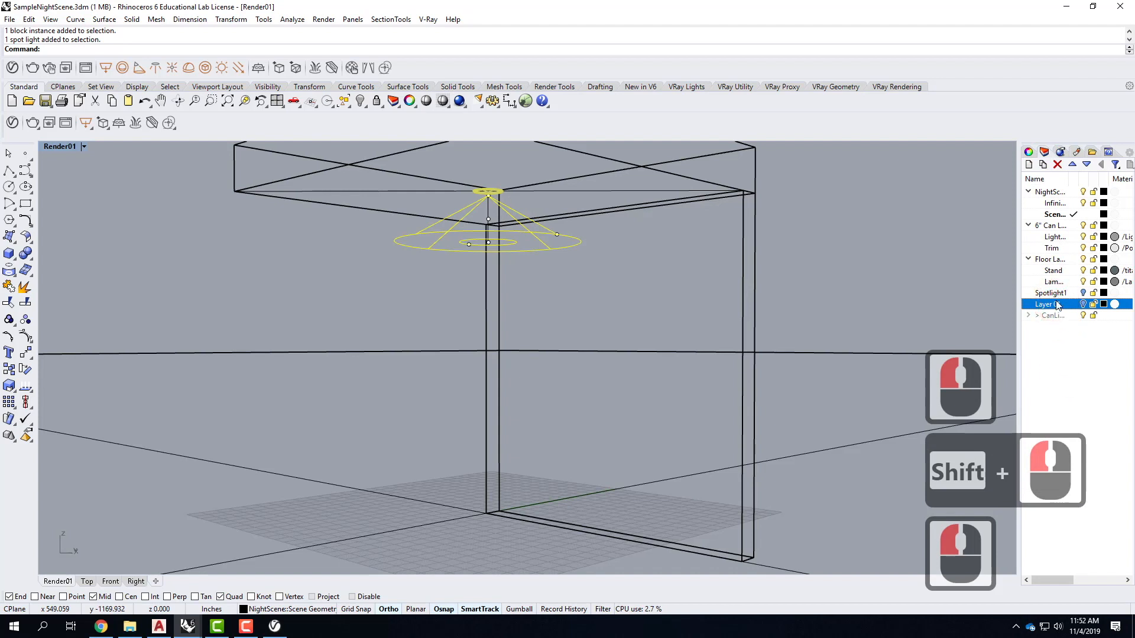
pyautogui.click(1029, 164)
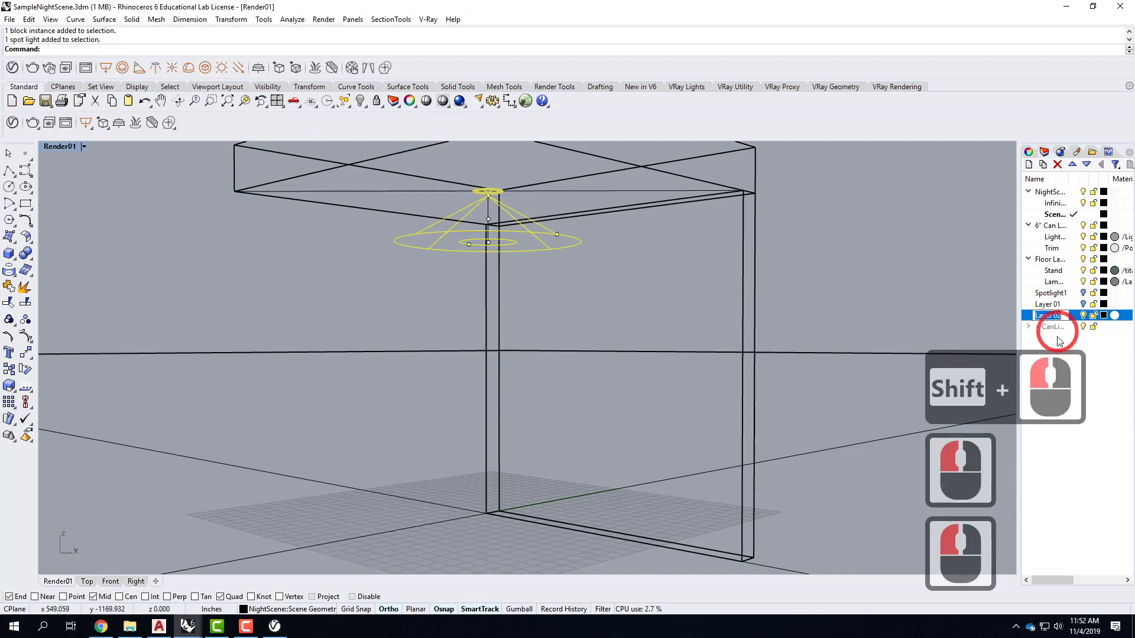
pyautogui.rightClick(1075, 319)
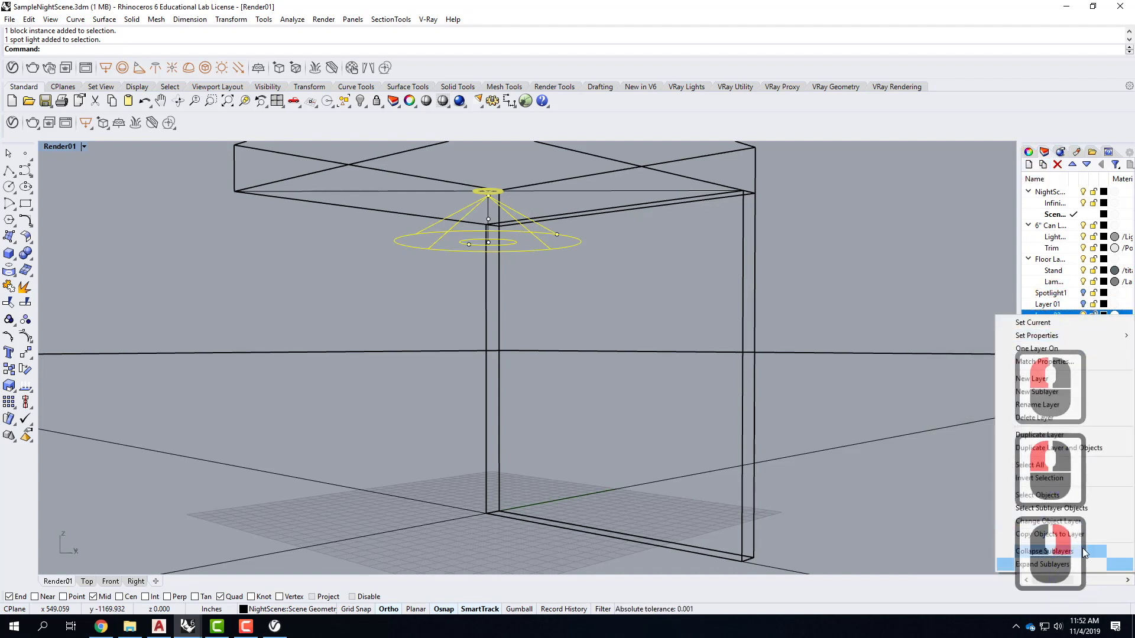
pyautogui.click(1081, 523)
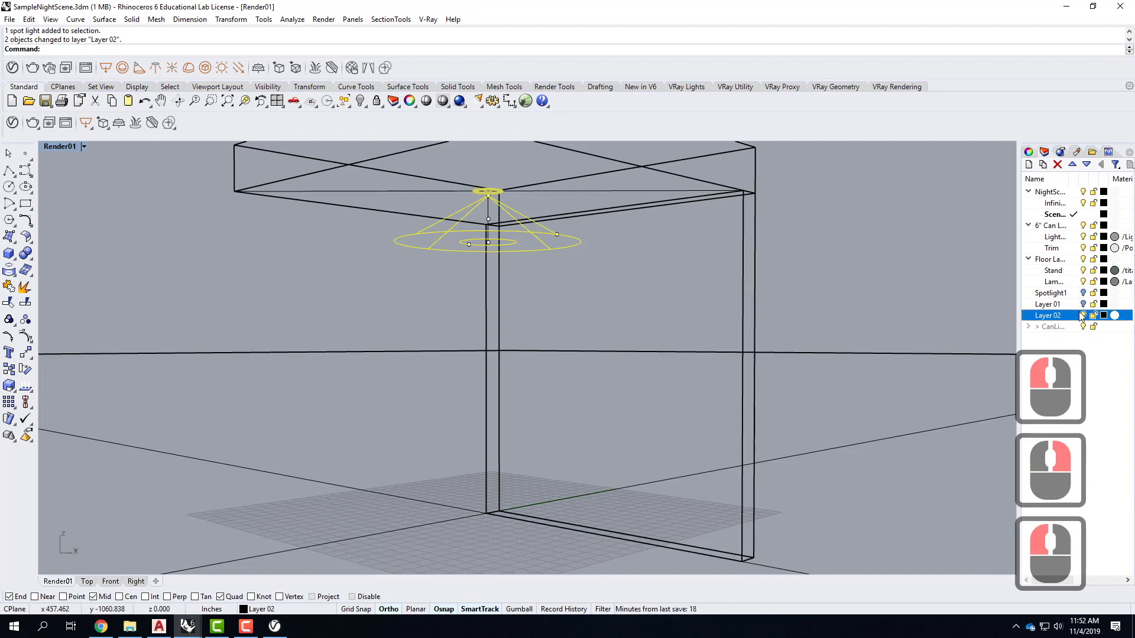
pyautogui.click(1082, 315)
pyautogui.doubleClick(509, 304)
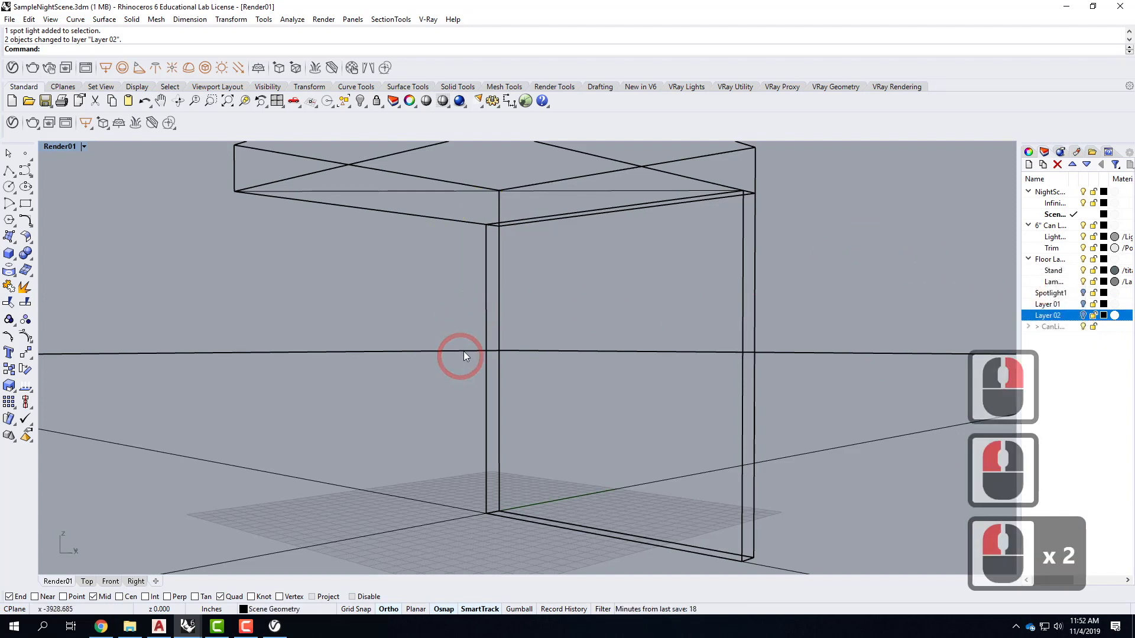
# Insert FloorLamp.3dm as a linked block instance with reference layer style at the wall's base corner
pyautogui.scroll(-3, 464, 351)
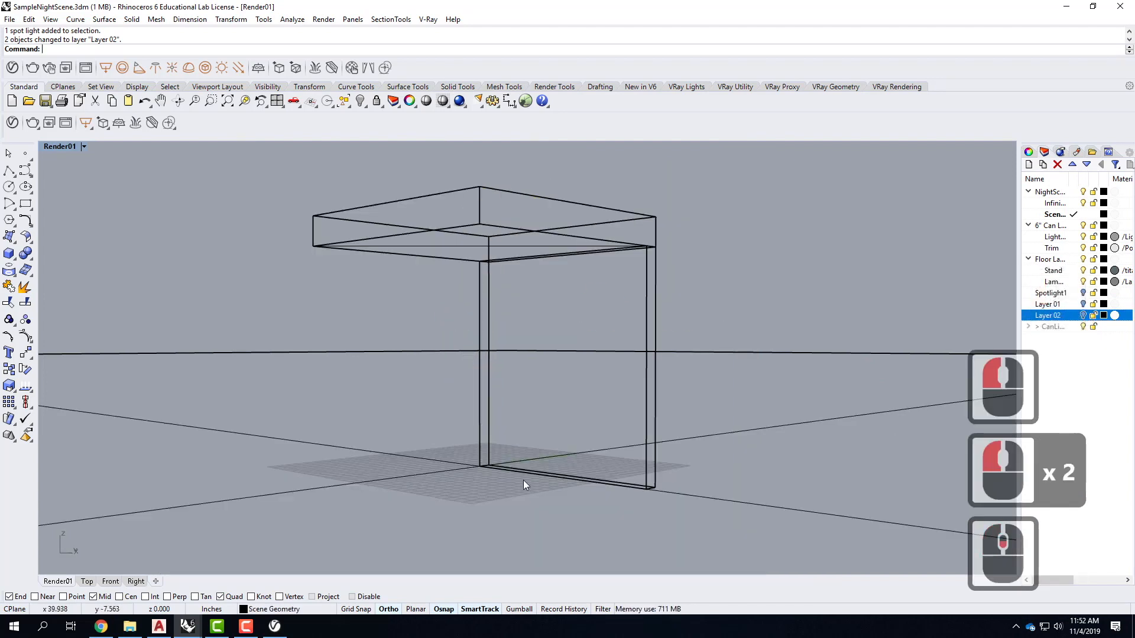
pyautogui.click(29, 19)
pyautogui.moveTo(100, 227)
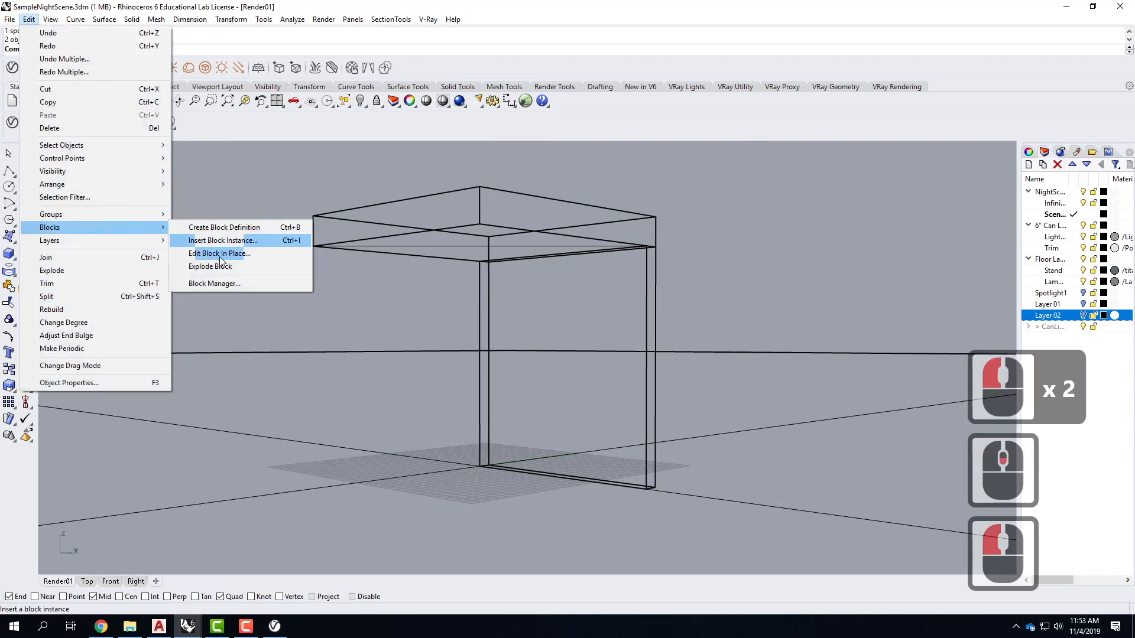
pyautogui.click(214, 241)
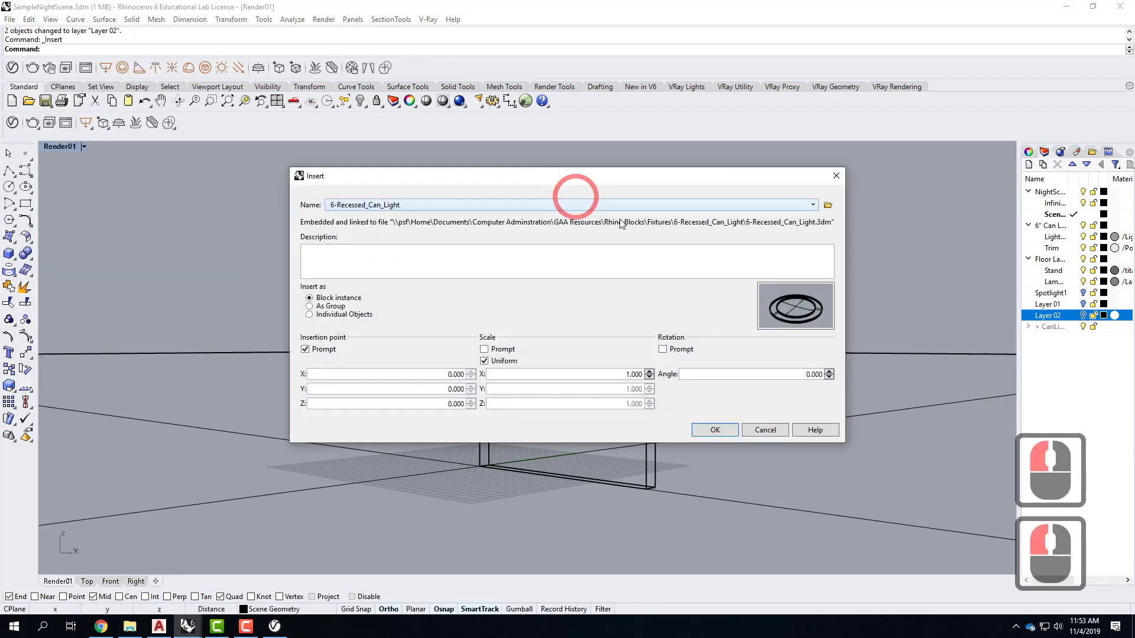
pyautogui.click(827, 206)
pyautogui.click(431, 280)
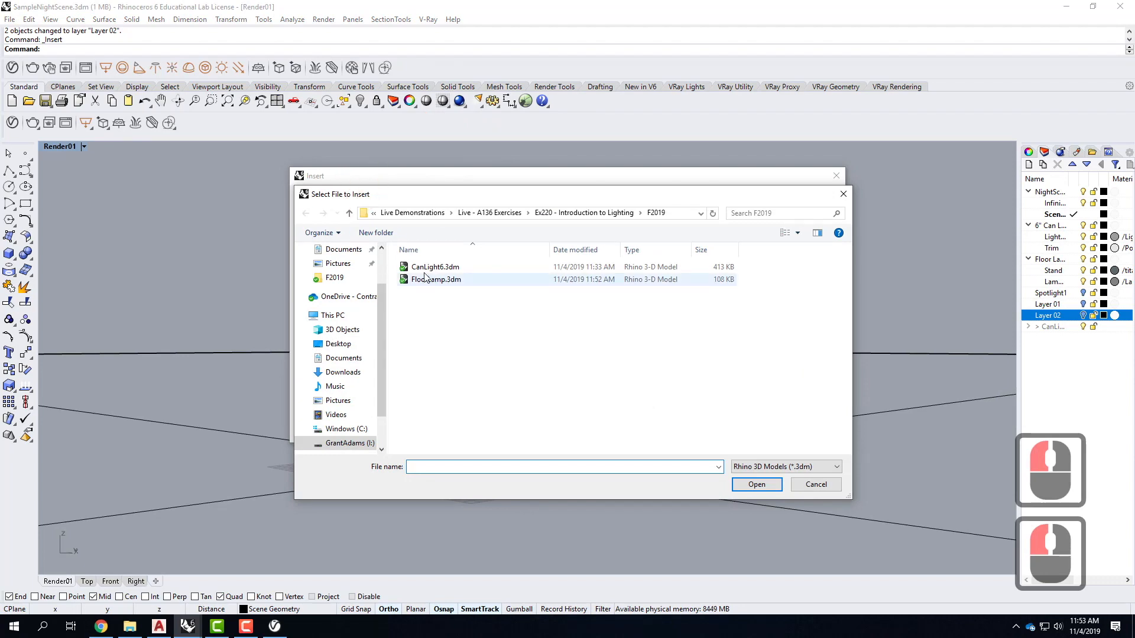
pyautogui.click(757, 484)
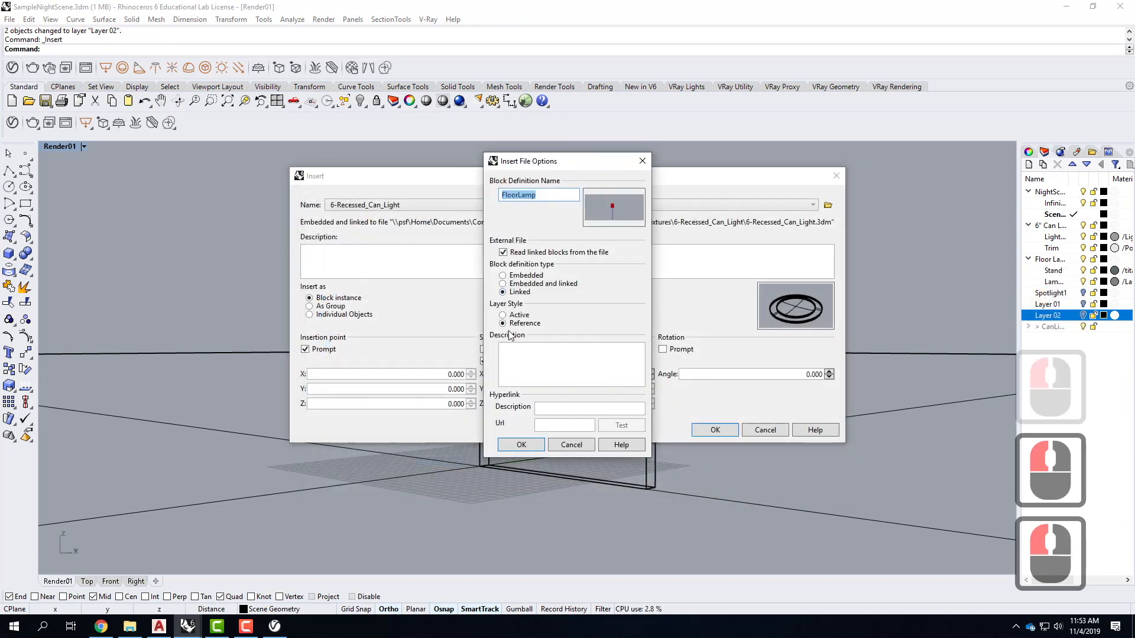
pyautogui.click(516, 445)
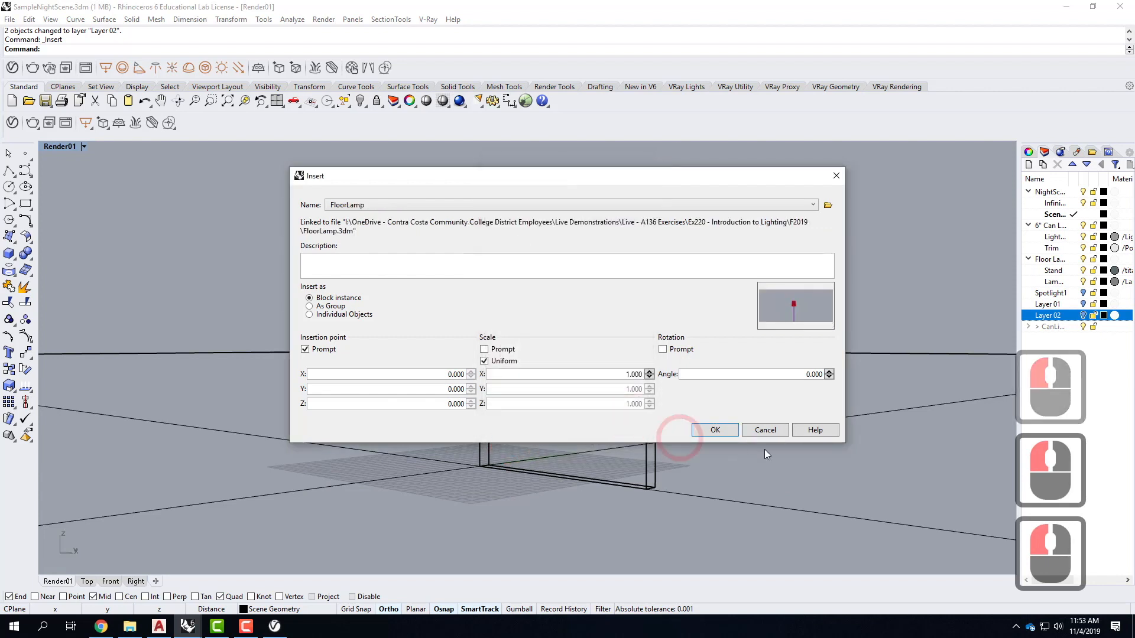
pyautogui.click(713, 431)
pyautogui.click(483, 468)
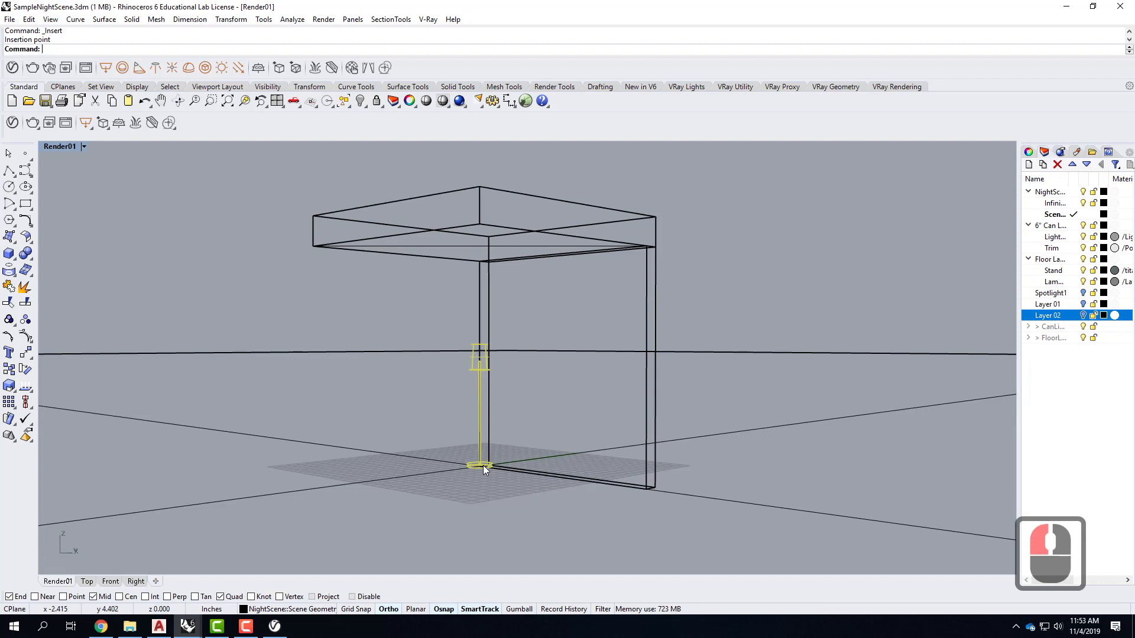
# Show all four viewports and move the floor lamp about 45 inches along the wall in the Top view
pyautogui.doubleClick(63, 148)
pyautogui.scroll(4, 293, 271)
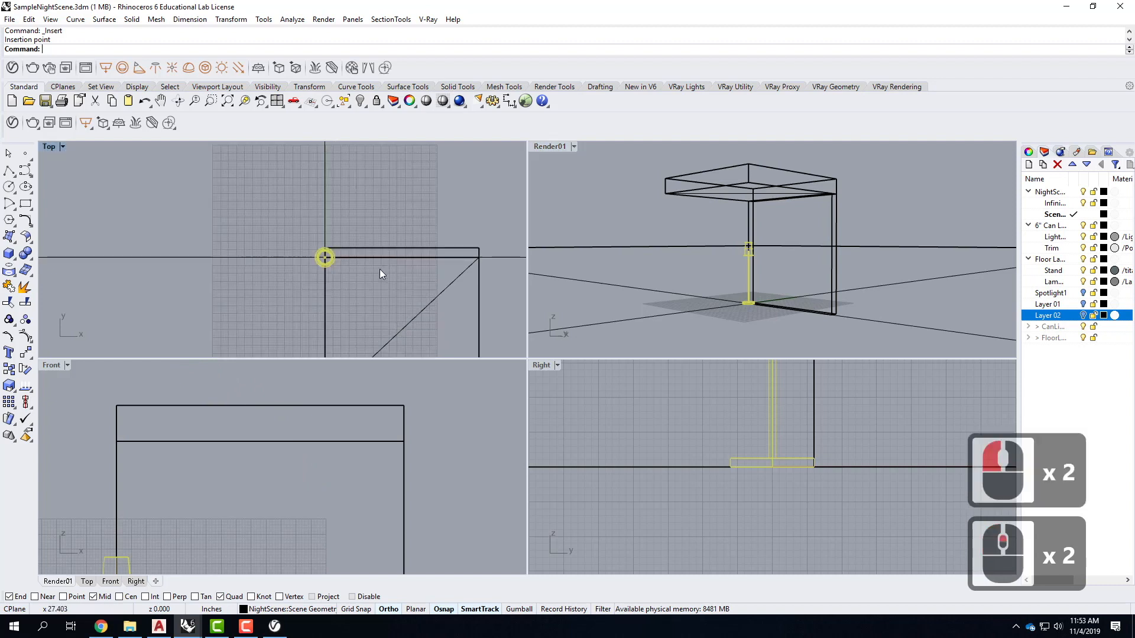
pyautogui.scroll(1, 294, 271)
pyautogui.write('move')
pyautogui.press('Return')
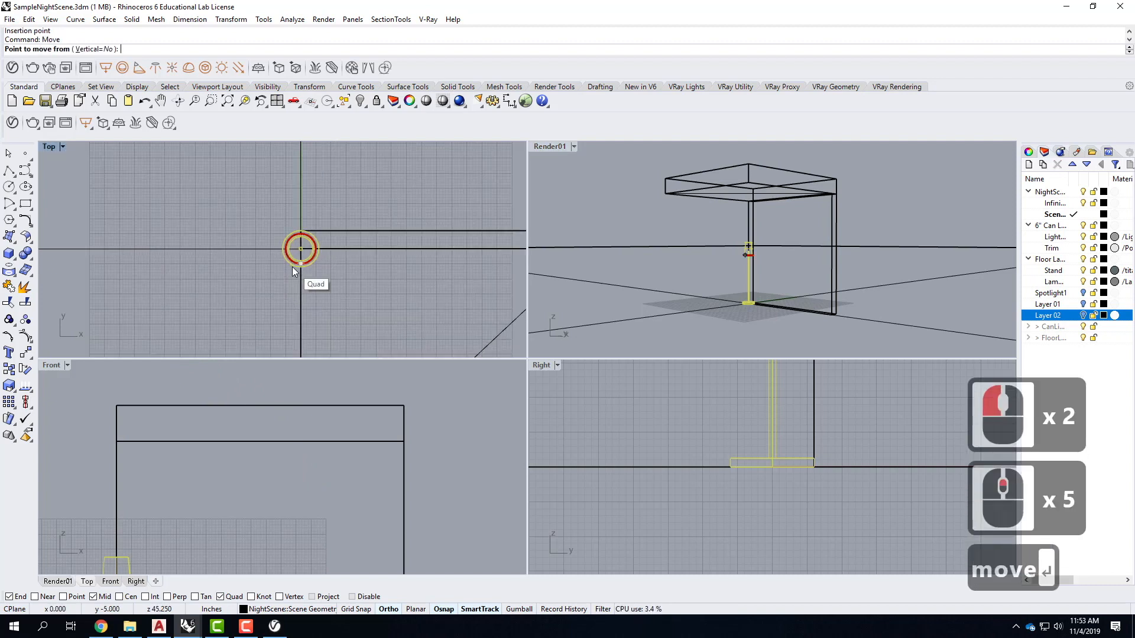
pyautogui.click(224, 284)
pyautogui.scroll(-2, 112, 279)
pyautogui.click(271, 287)
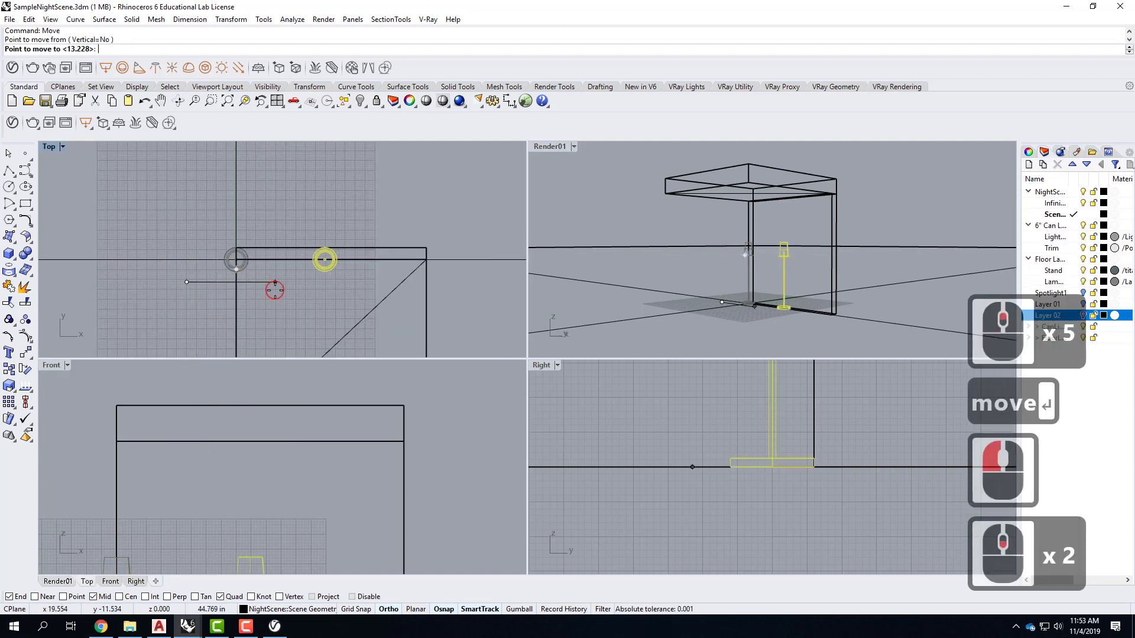
# Move the floor lamp perpendicular to the wall so its base stands clear in front of it
pyautogui.rightClick(293, 291)
pyautogui.click(292, 287)
pyautogui.click(291, 312)
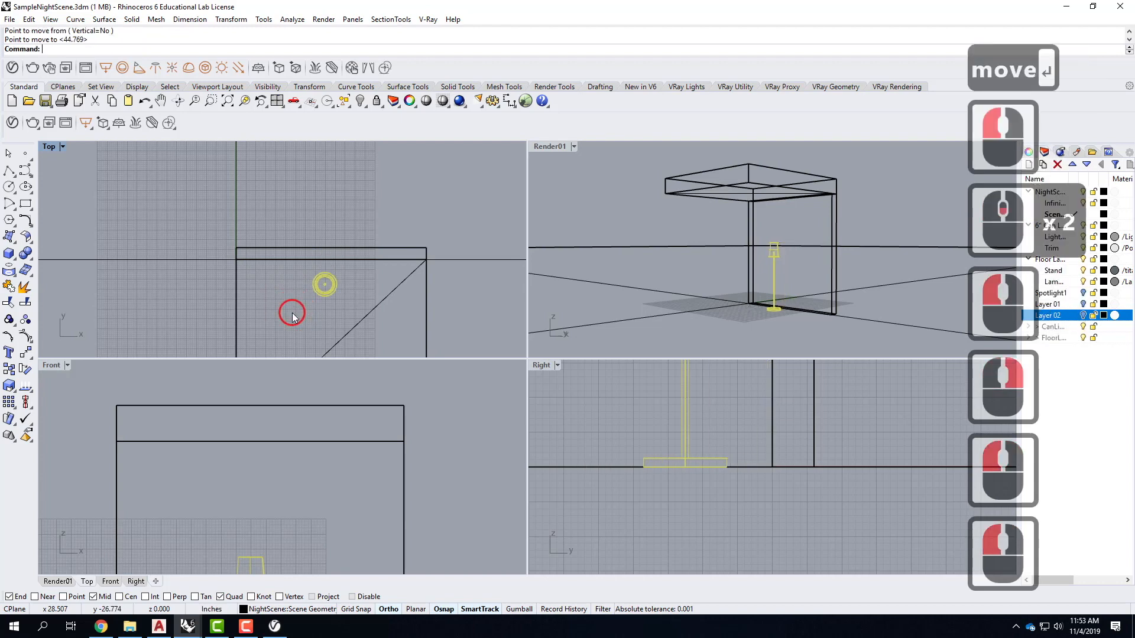
# Deselect the floor lamp and maximize the Render01 viewport
pyautogui.press('Escape')
pyautogui.press('Escape')
pyautogui.doubleClick(558, 148)
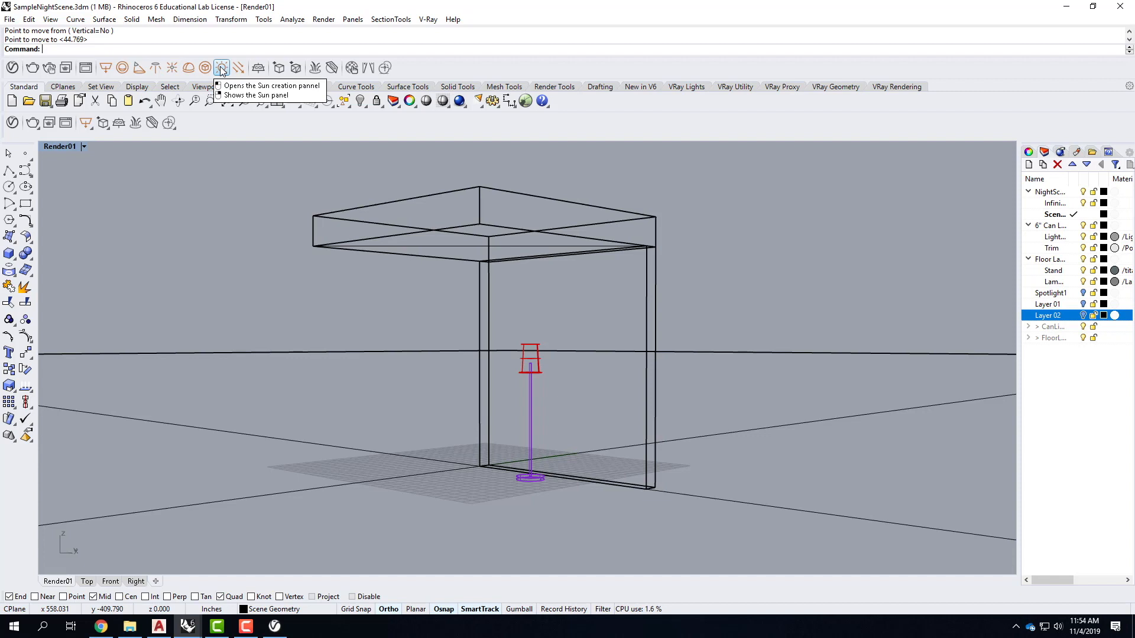
# Place a V-Ray omni light at the center of the lamp pole's top circle, with the Center object snap enabled
pyautogui.click(172, 69)
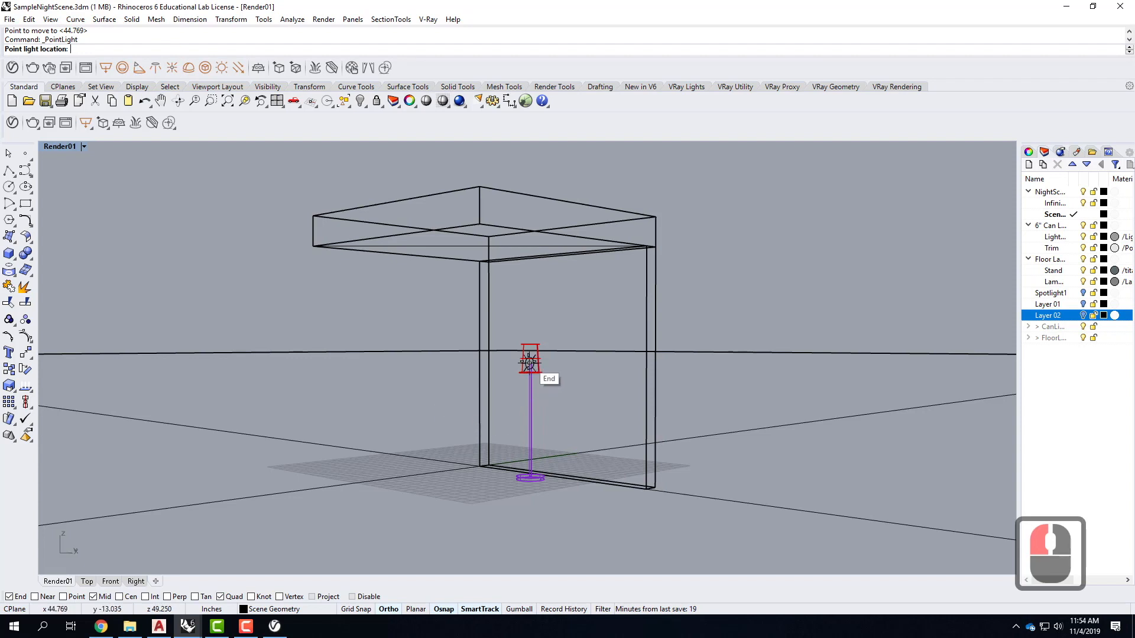
pyautogui.scroll(4, 530, 365)
pyautogui.moveTo(529, 364); pyautogui.dragTo(528, 367, button='right')
pyautogui.scroll(-4, 521, 375)
pyautogui.scroll(5, 512, 410)
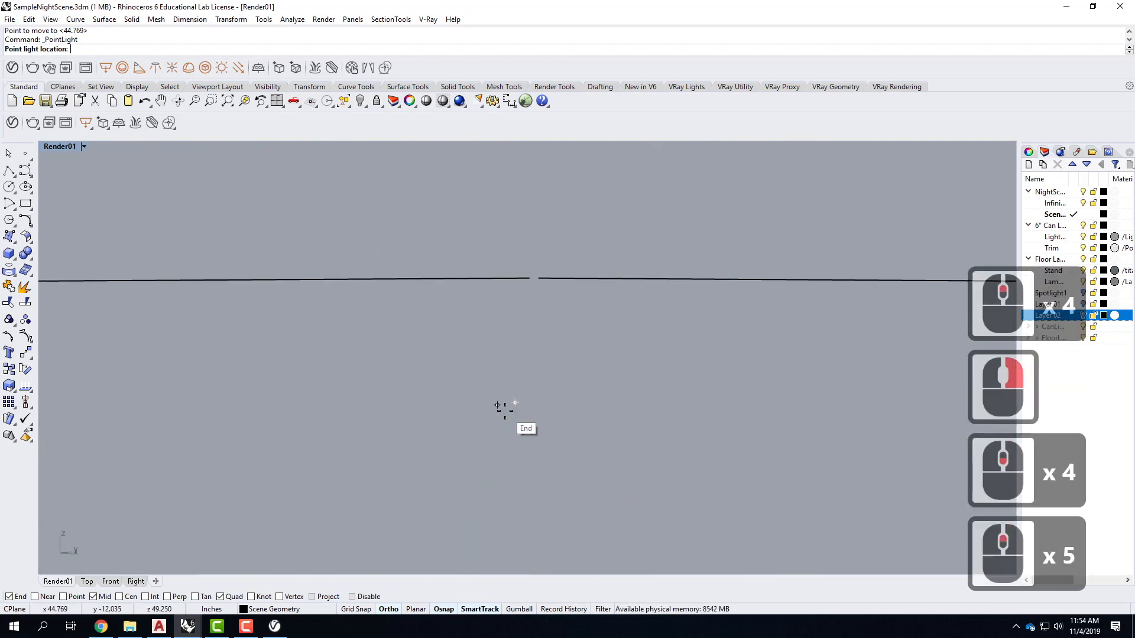
pyautogui.scroll(-1, 508, 415)
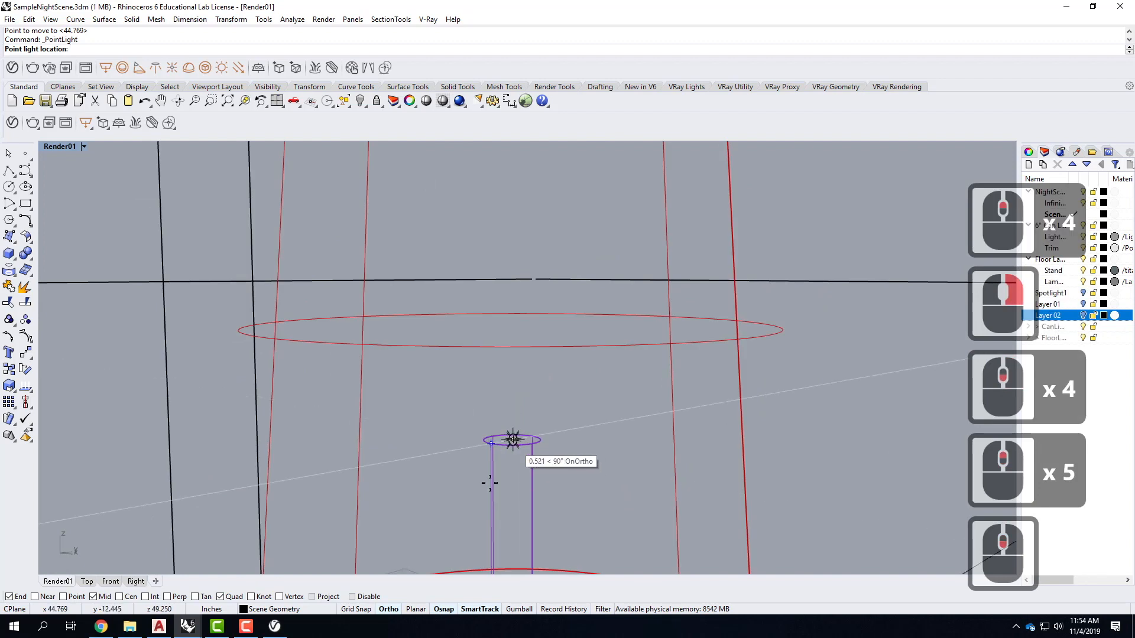
pyautogui.click(120, 597)
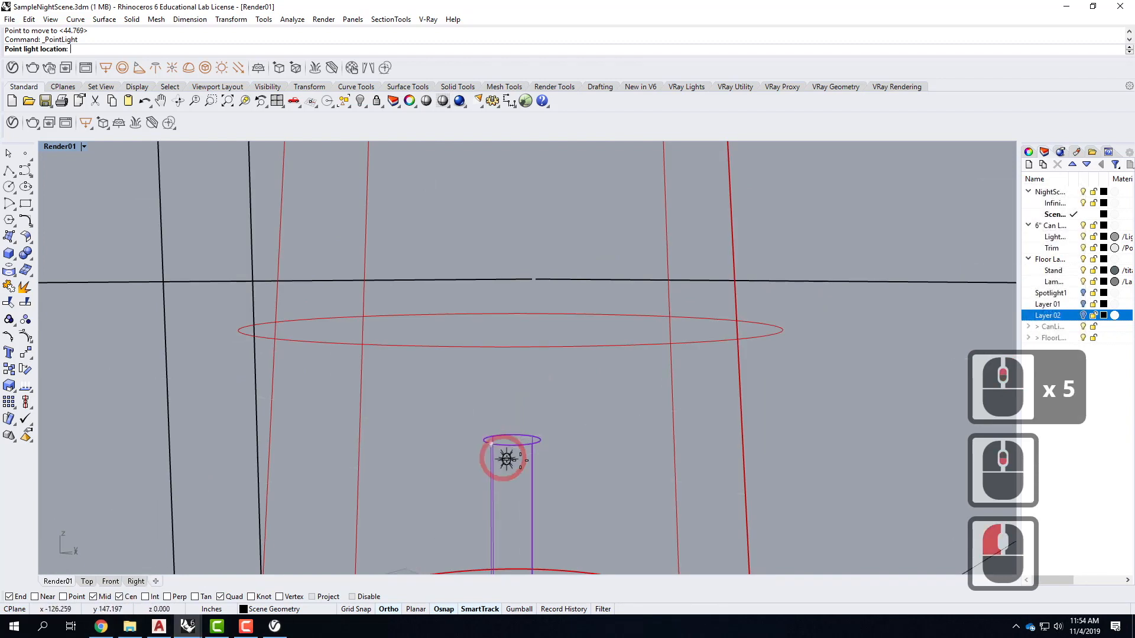
pyautogui.click(512, 440)
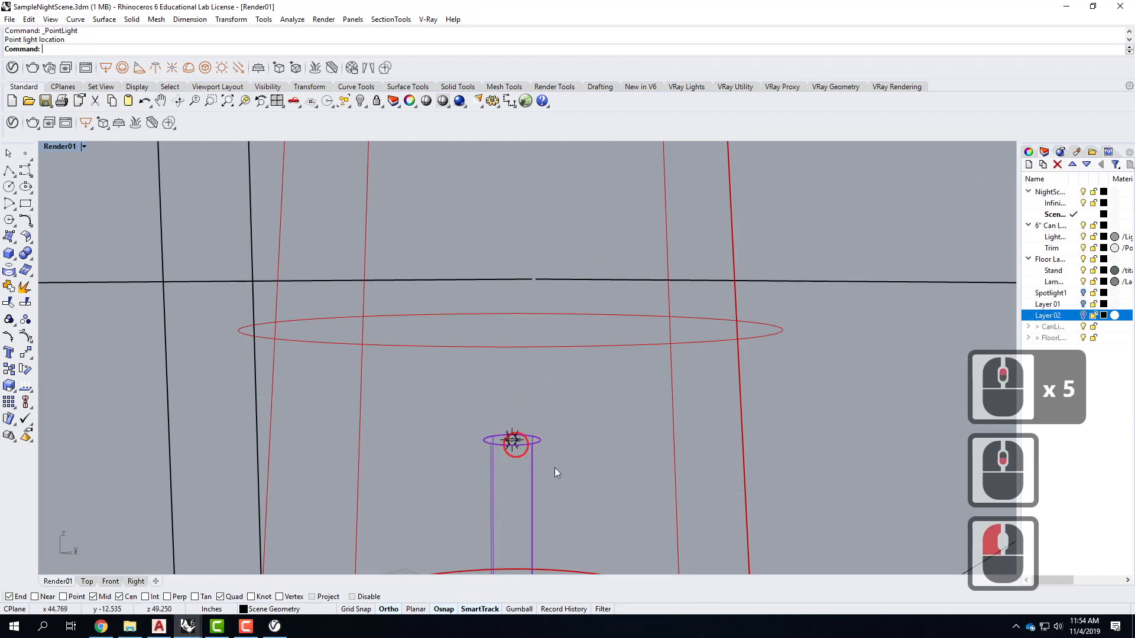
# Move the omni light vertically 1" above the top of the lamp pole
pyautogui.click(519, 441)
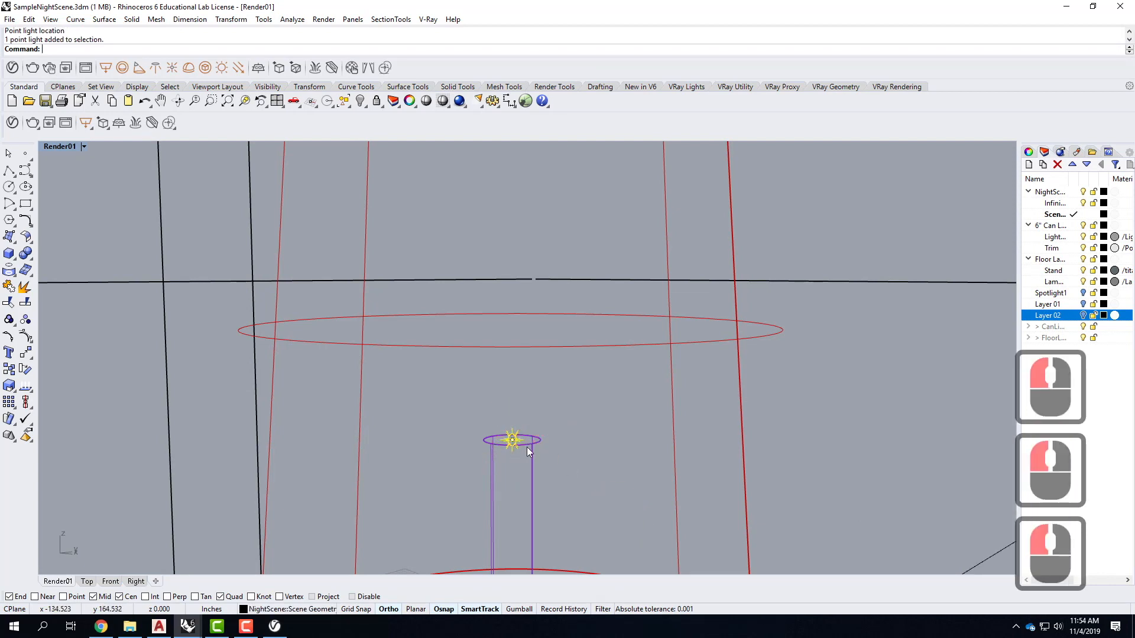
pyautogui.write('move')
pyautogui.press('Return')
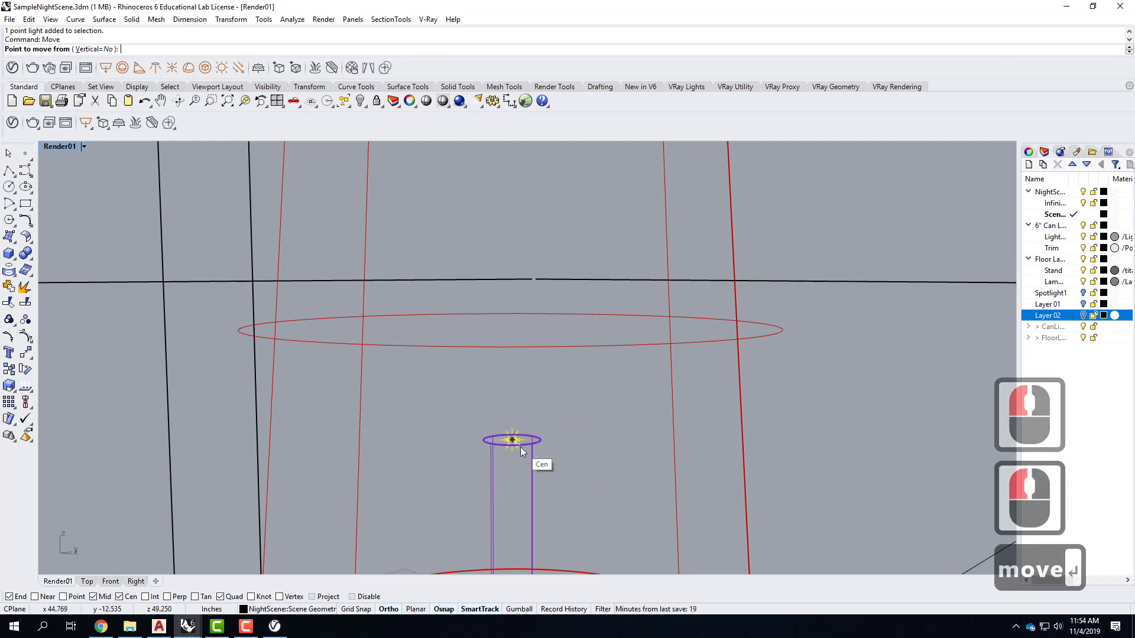
pyautogui.write('v')
pyautogui.press('Return')
pyautogui.click(610, 453)
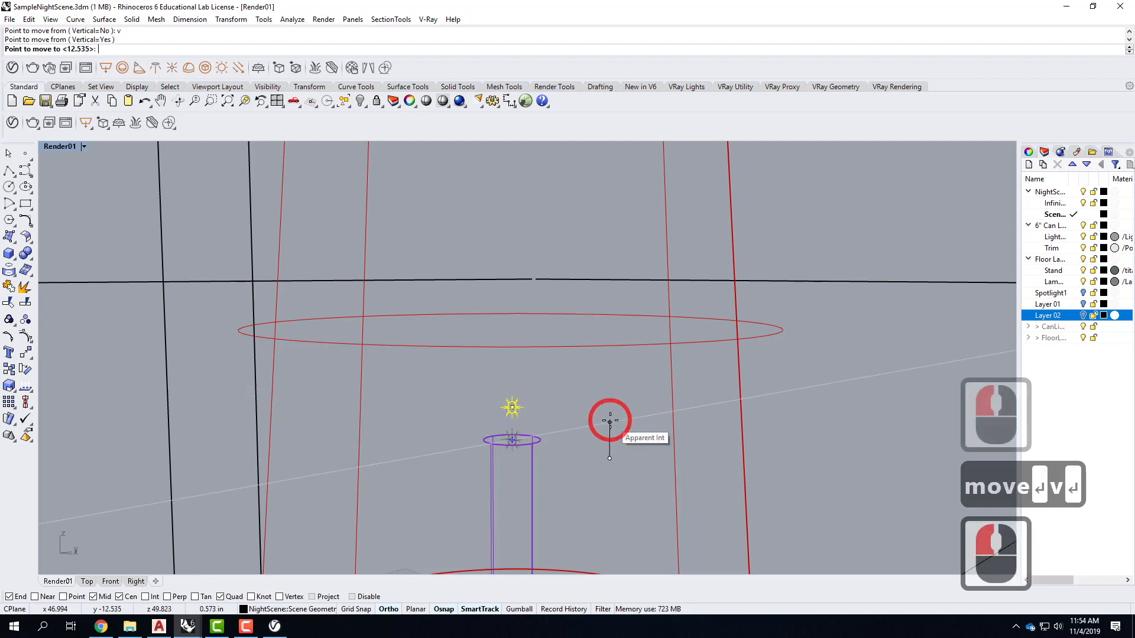
pyautogui.write('1"')
pyautogui.press('Return')
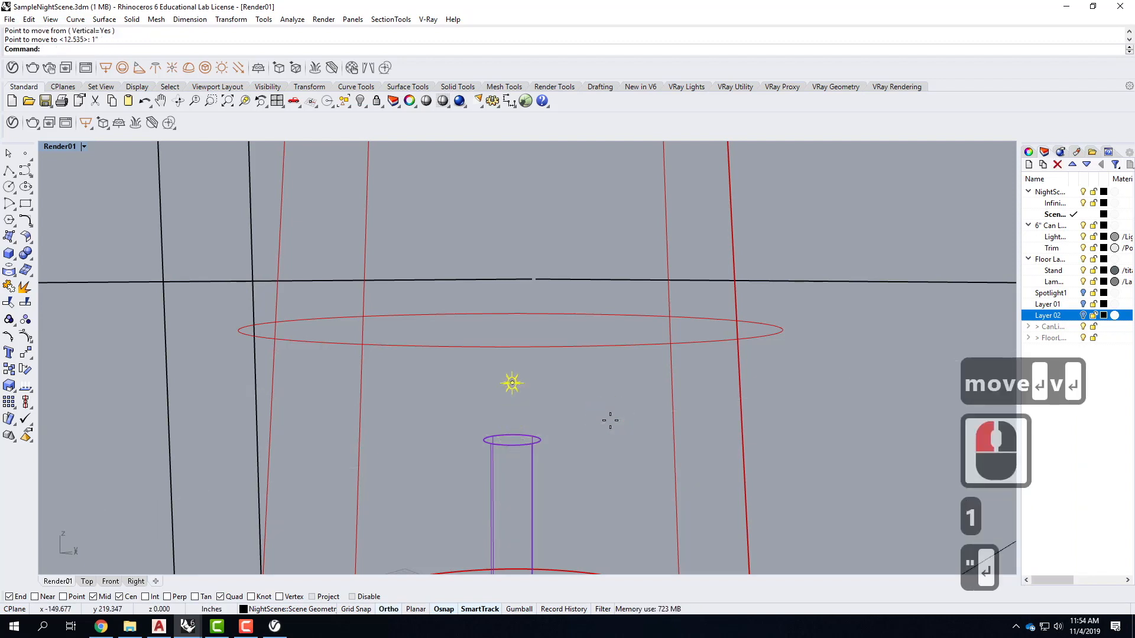
# Select the omni light inside the lampshade and open its settings in the V-Ray Asset Editor
pyautogui.scroll(-4, 610, 421)
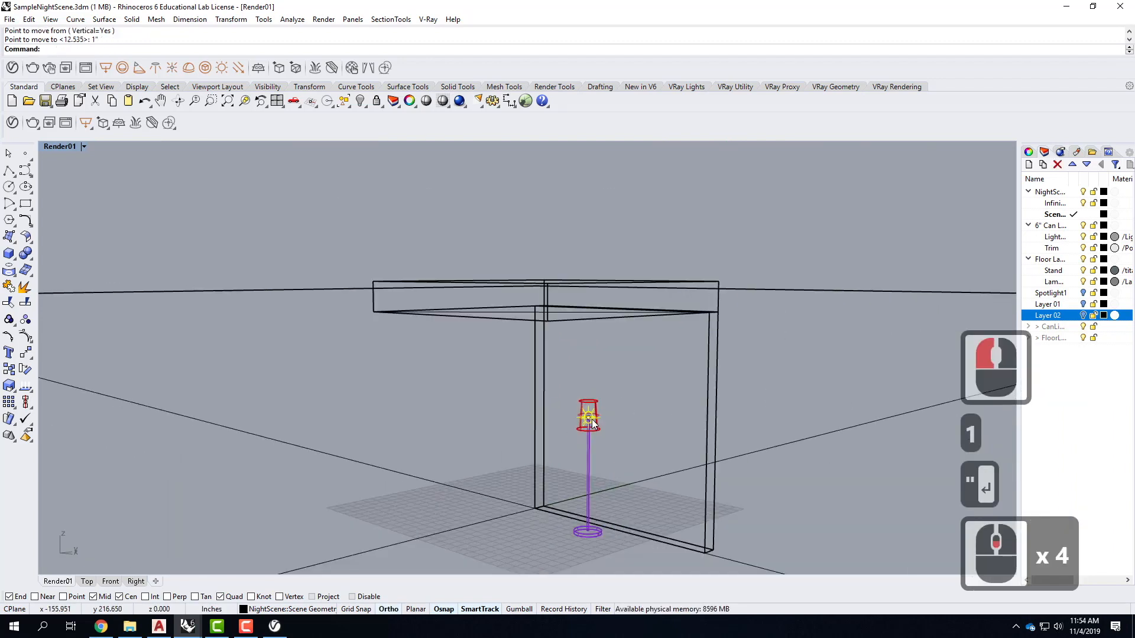
pyautogui.scroll(3, 593, 423)
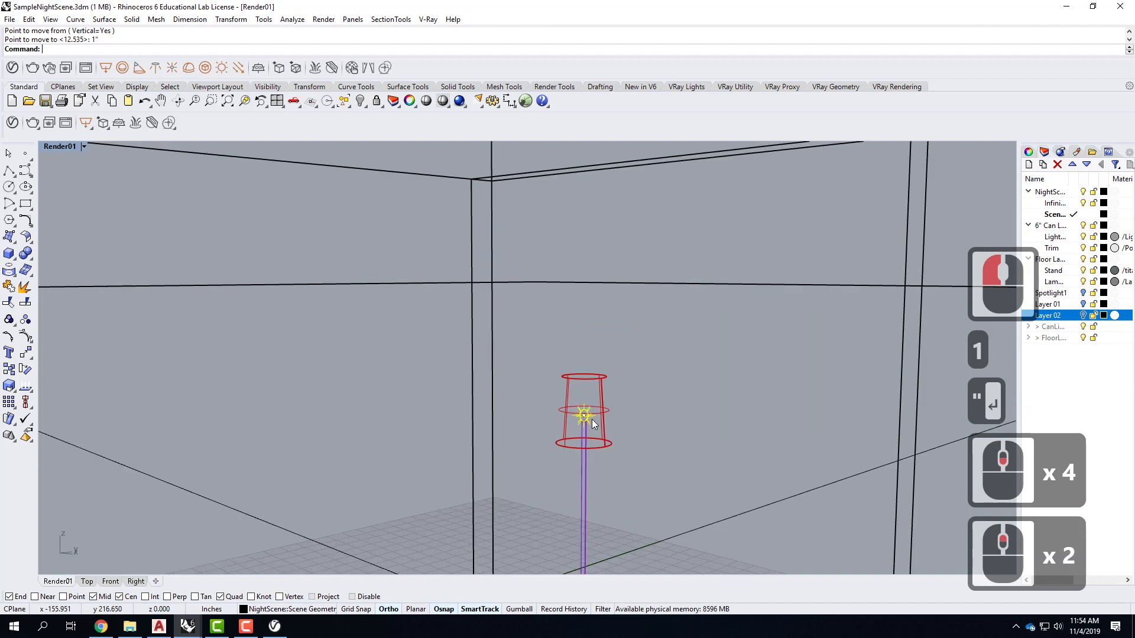
pyautogui.click(689, 430)
pyautogui.scroll(3, 583, 416)
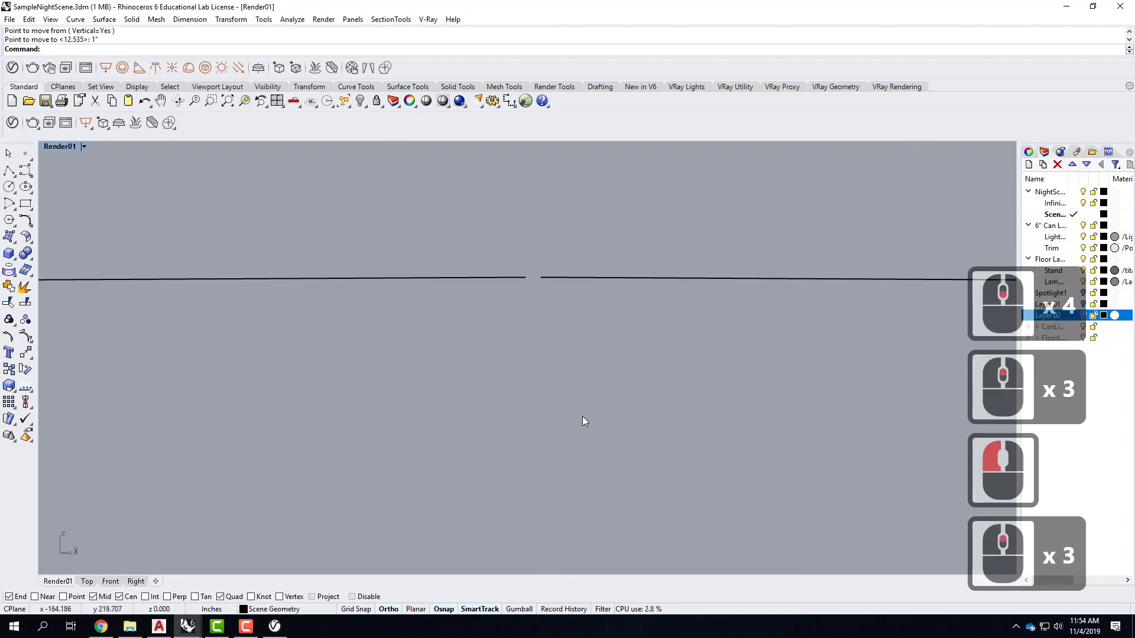
pyautogui.scroll(-3, 583, 416)
pyautogui.scroll(-5, 583, 416)
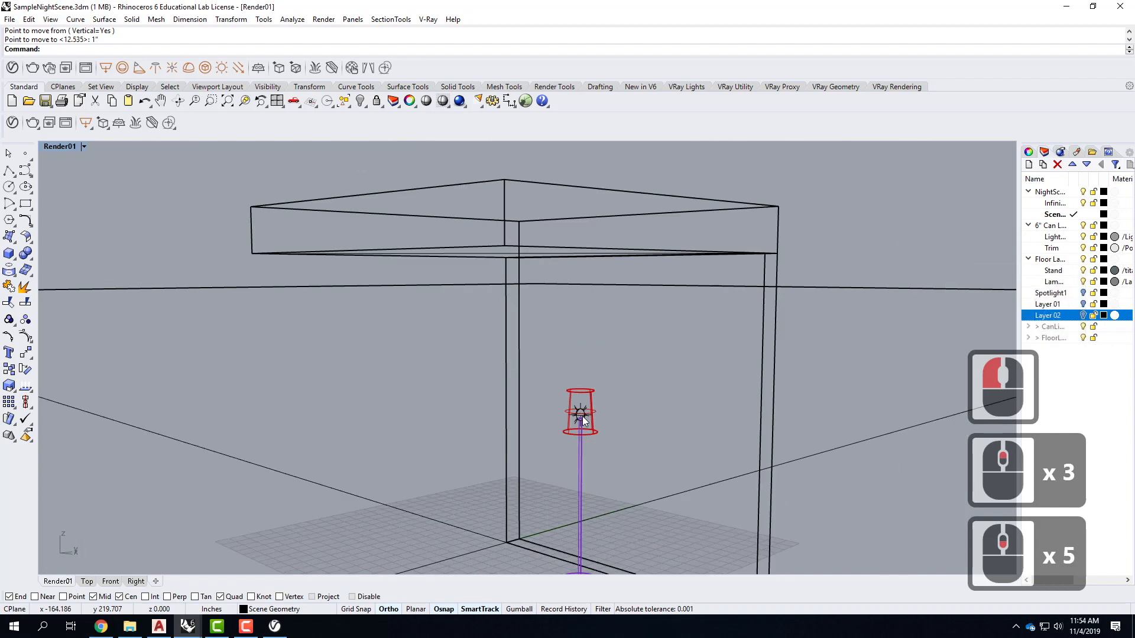
pyautogui.scroll(3, 583, 416)
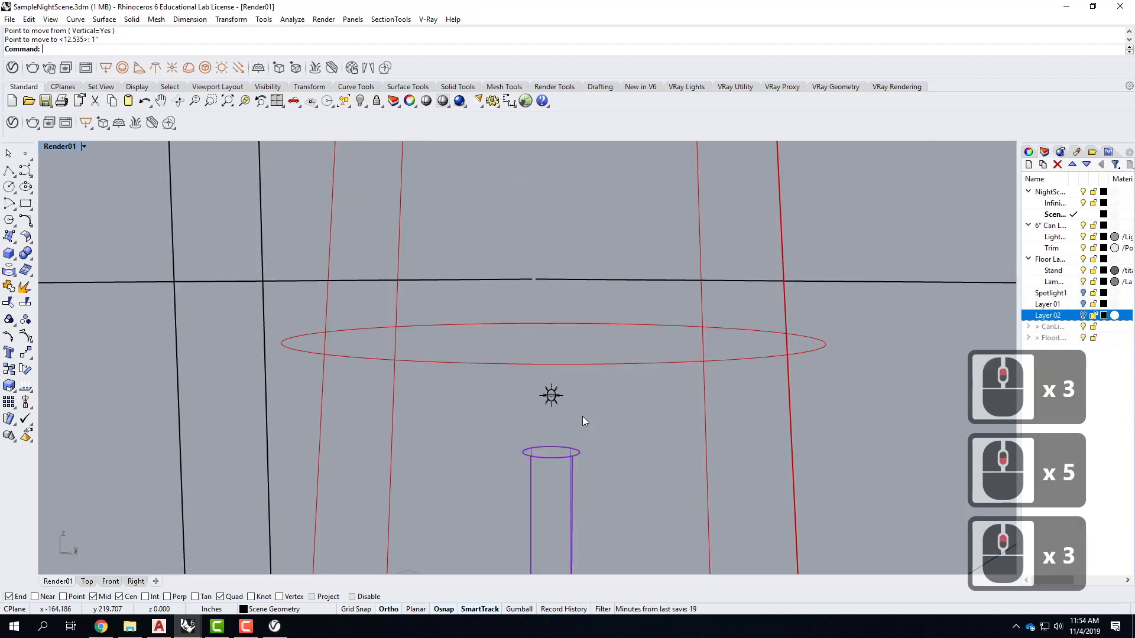
pyautogui.click(554, 396)
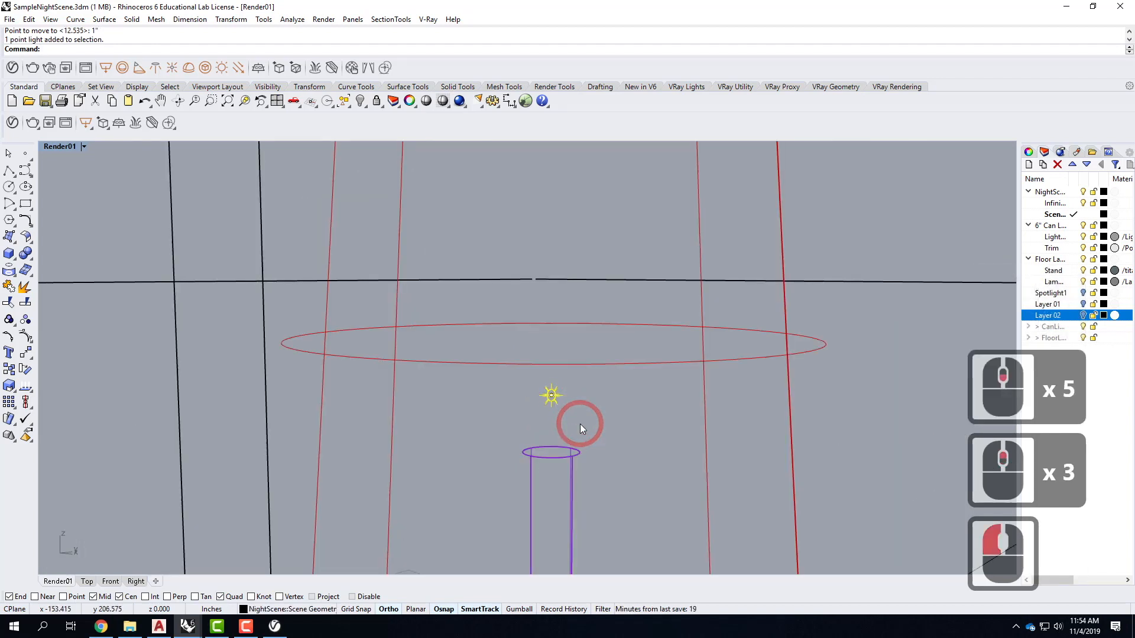
pyautogui.scroll(-2, 392, 370)
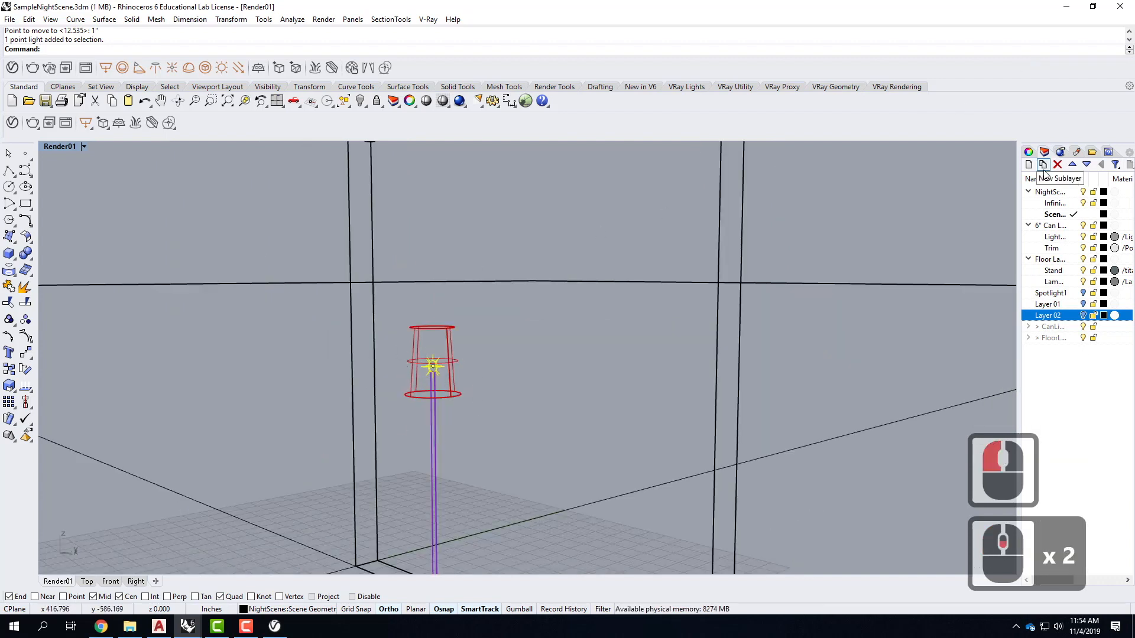
pyautogui.click(1028, 153)
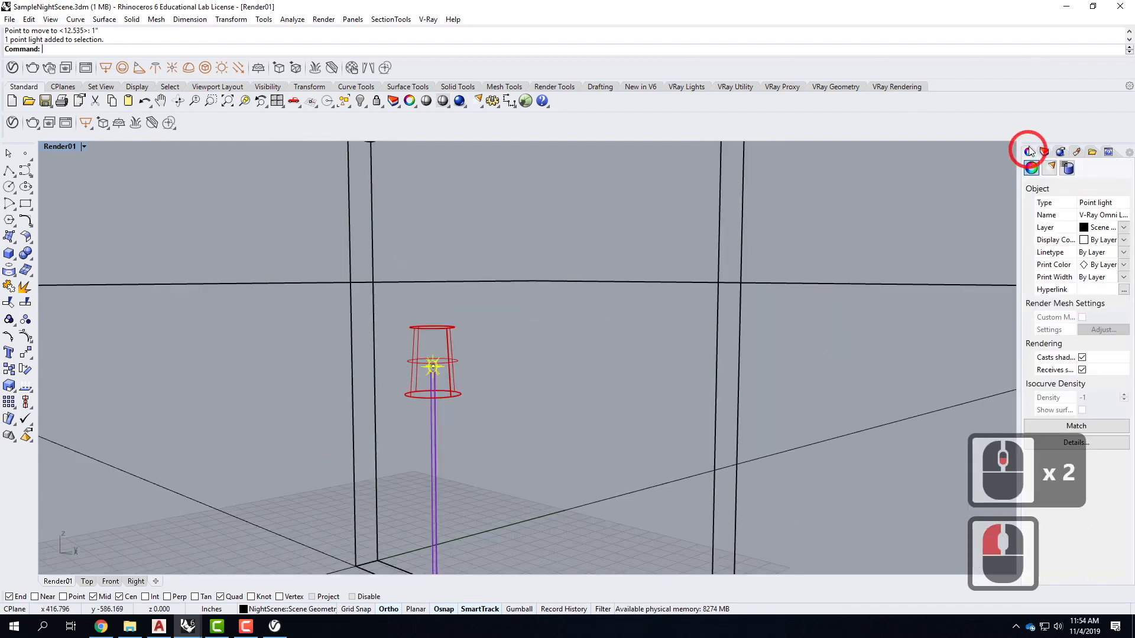
pyautogui.click(1052, 168)
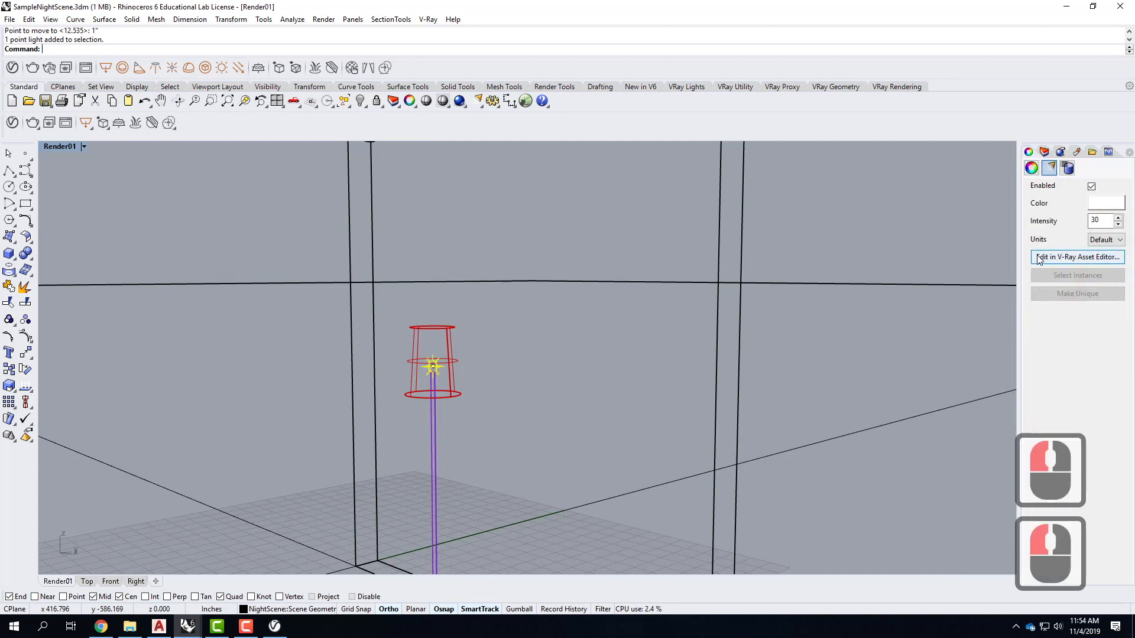
pyautogui.click(1091, 259)
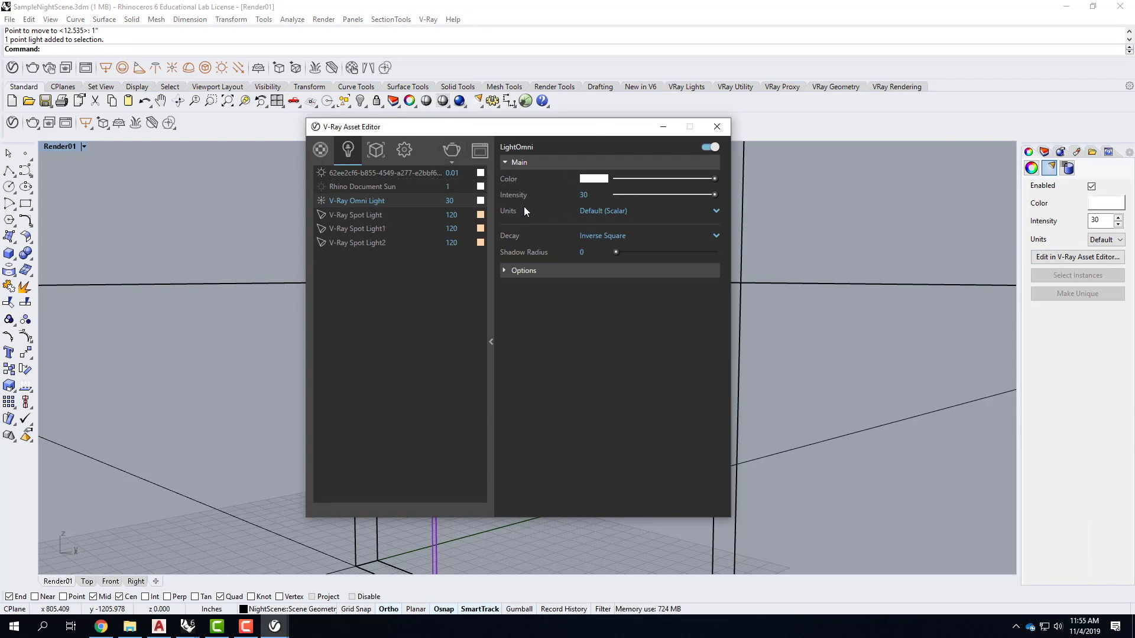
# Set the omni light's color to a warm tone with green 214 and blue 170
pyautogui.click(594, 179)
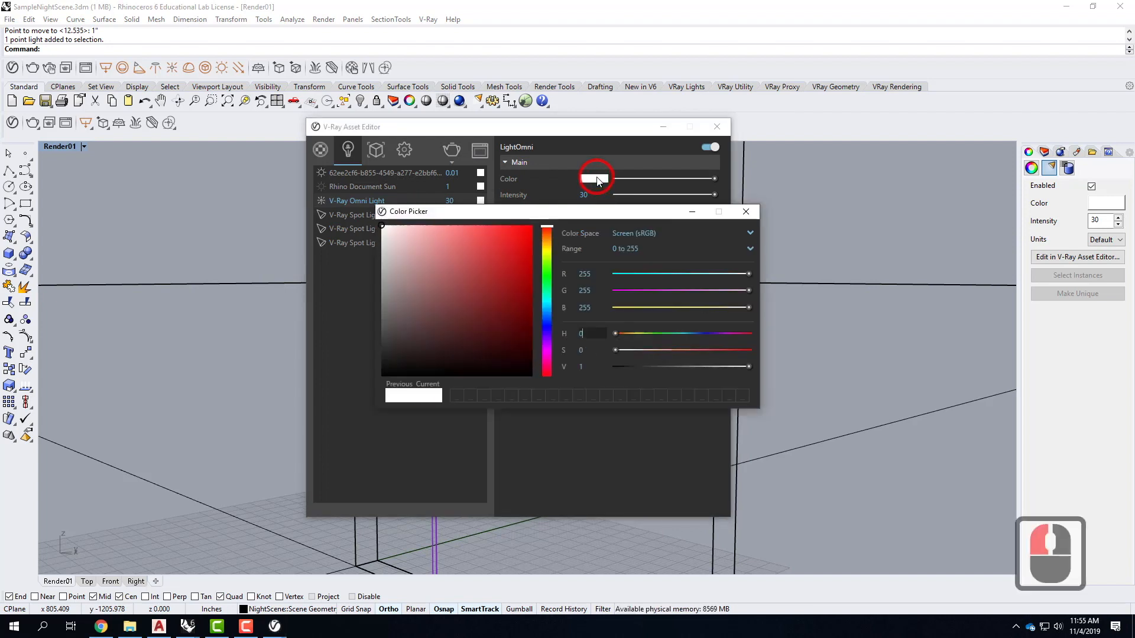
pyautogui.doubleClick(585, 291)
pyautogui.write('214')
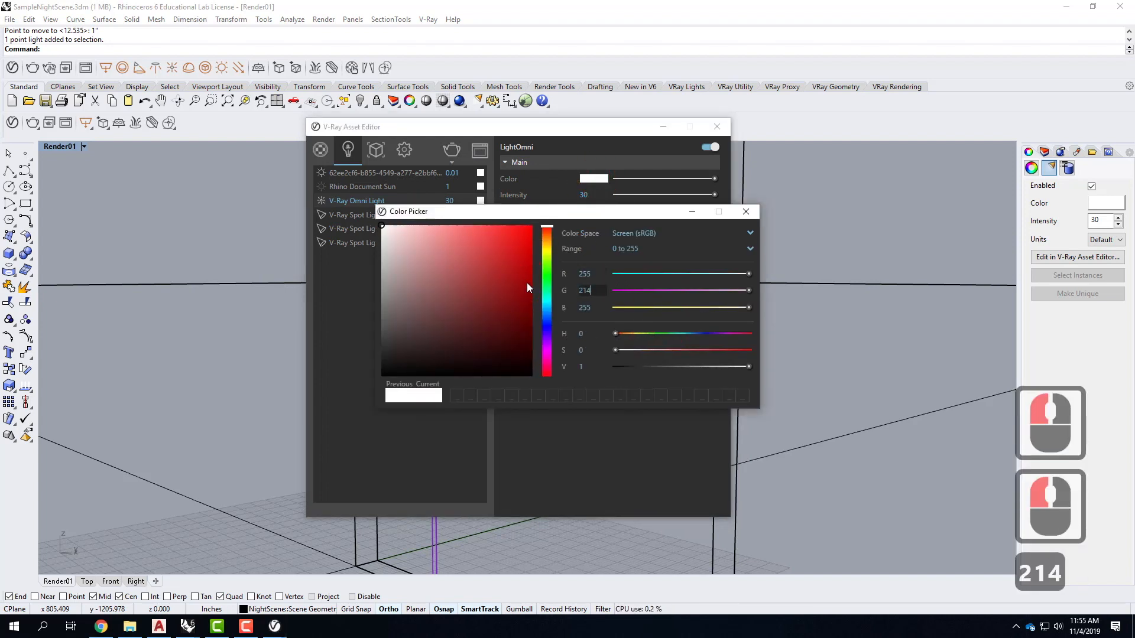
pyautogui.doubleClick(584, 307)
pyautogui.write('170')
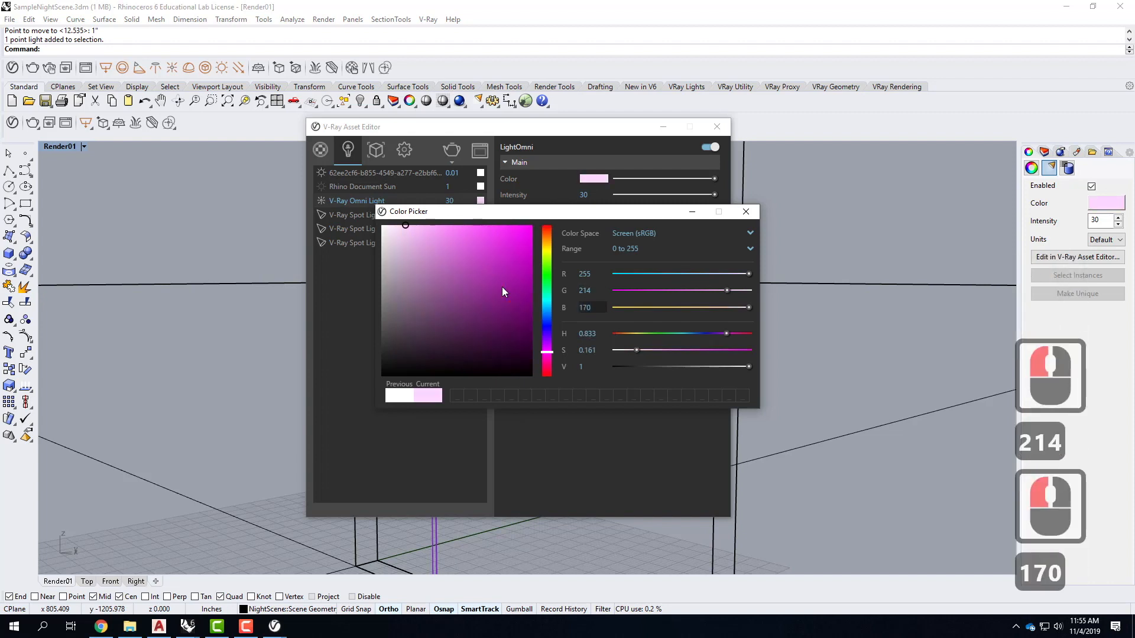
pyautogui.click(591, 291)
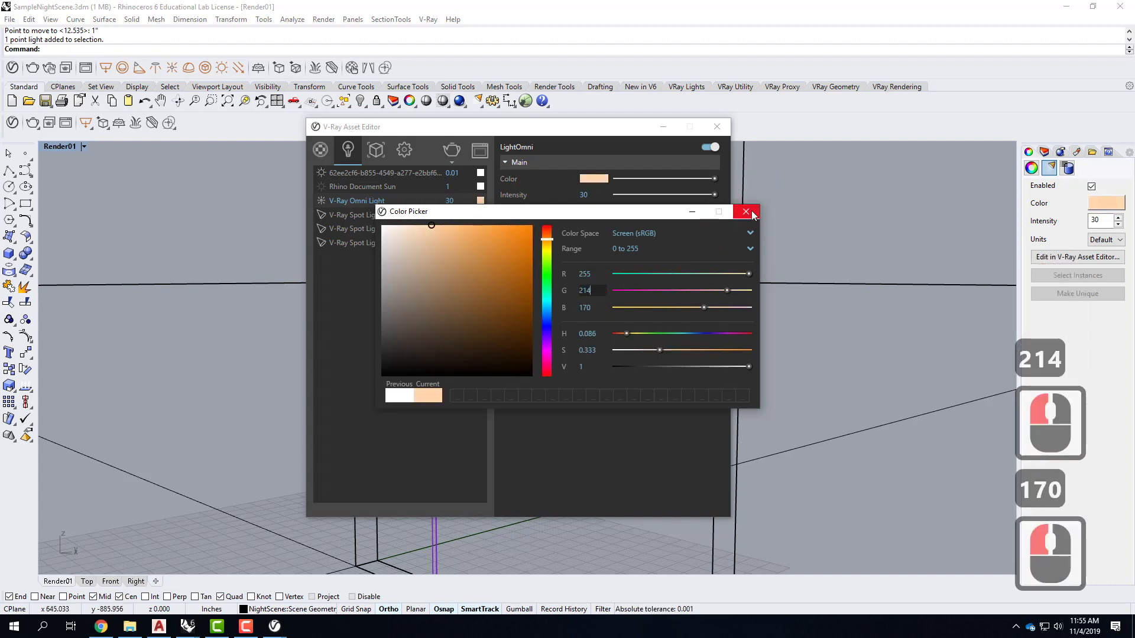
pyautogui.click(745, 211)
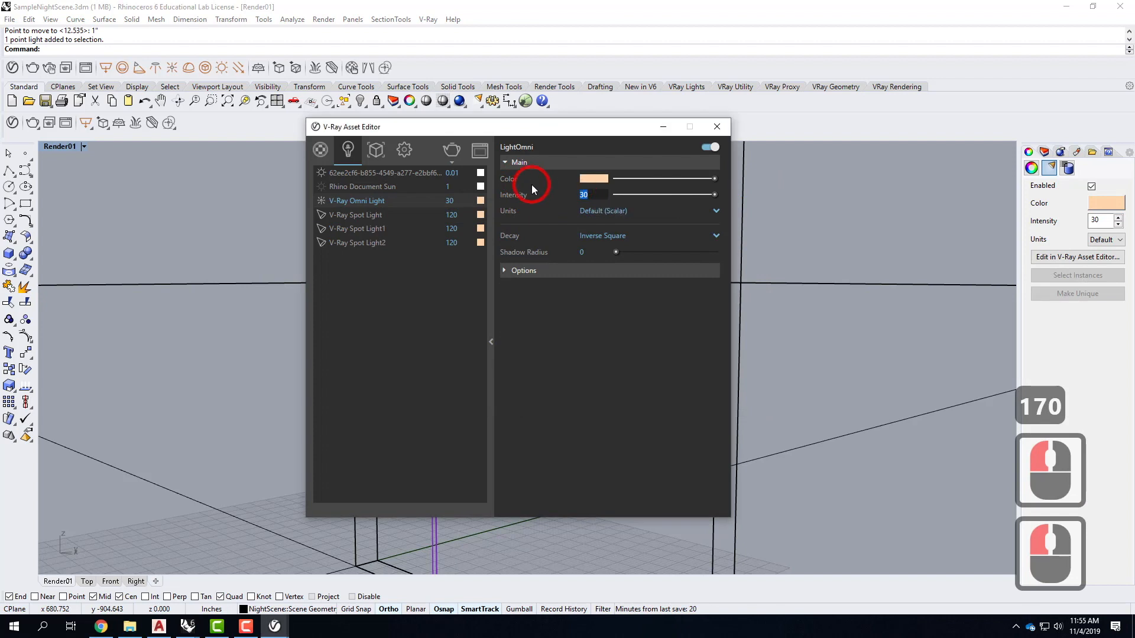
# Set the omni light's intensity to 120 with Radiant power (W) units, check its extra options, and close the asset editor
pyautogui.click(599, 194)
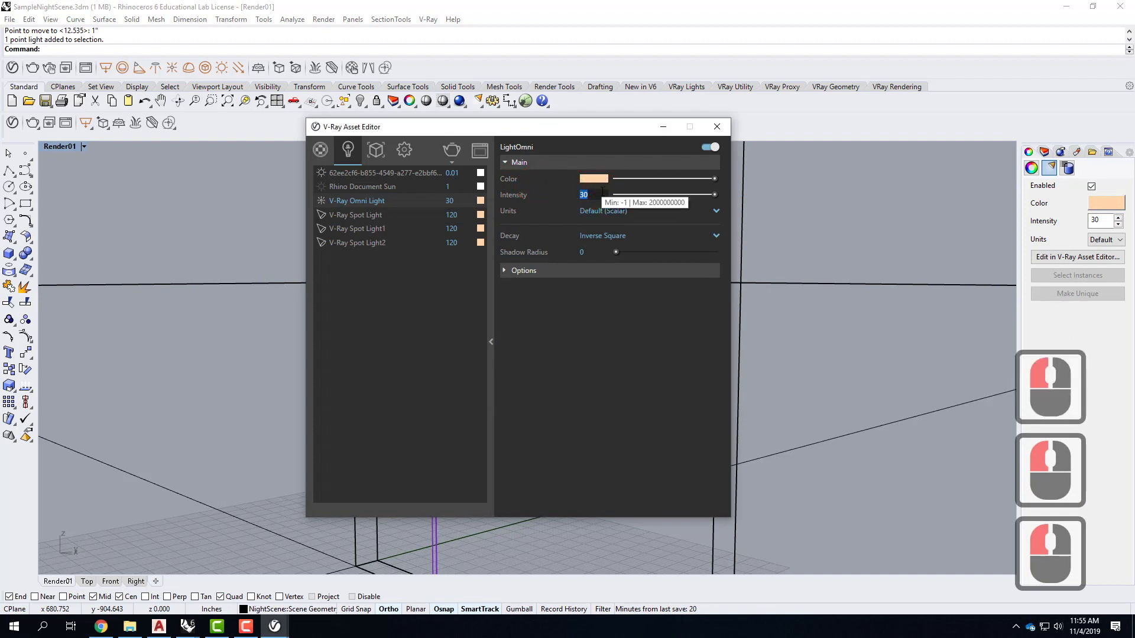
pyautogui.write('120')
pyautogui.click(601, 214)
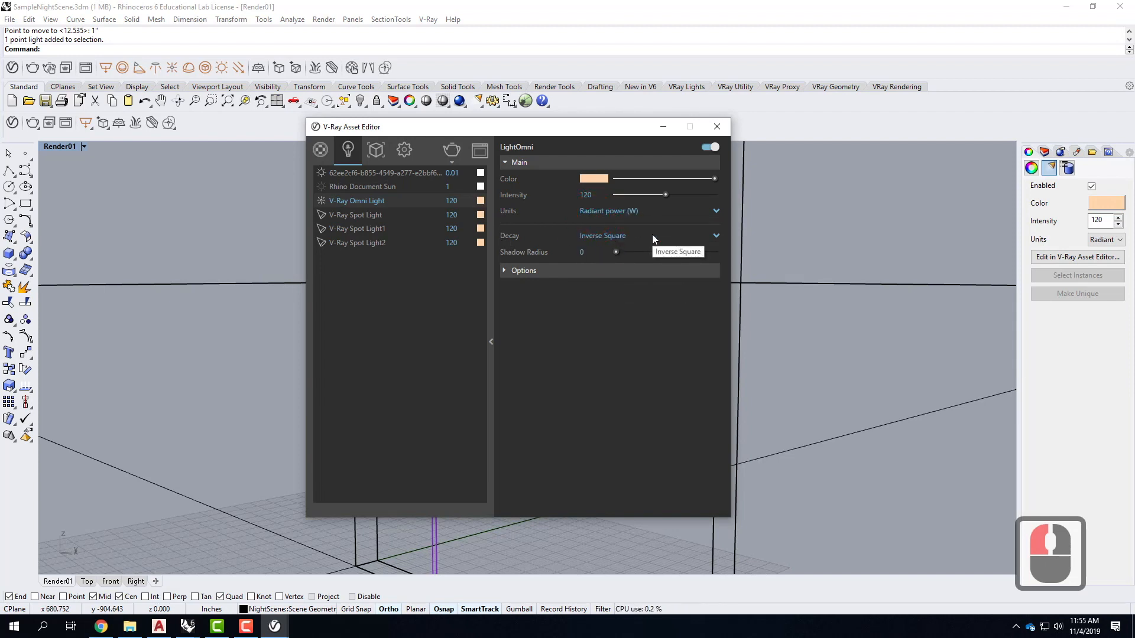
pyautogui.click(504, 271)
pyautogui.click(587, 260)
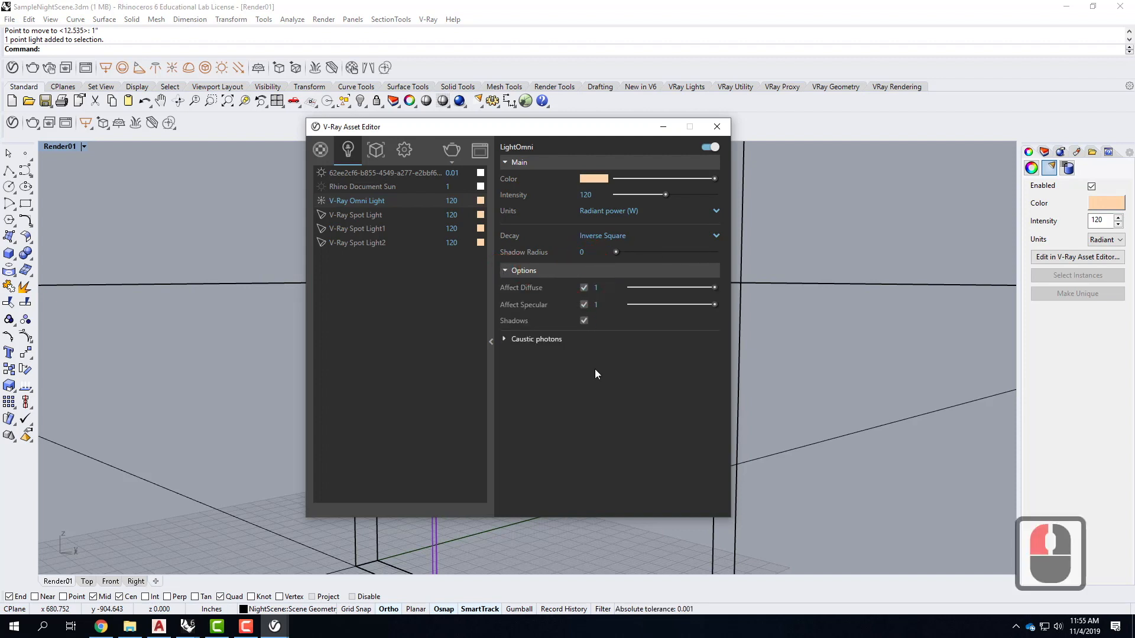
pyautogui.click(506, 270)
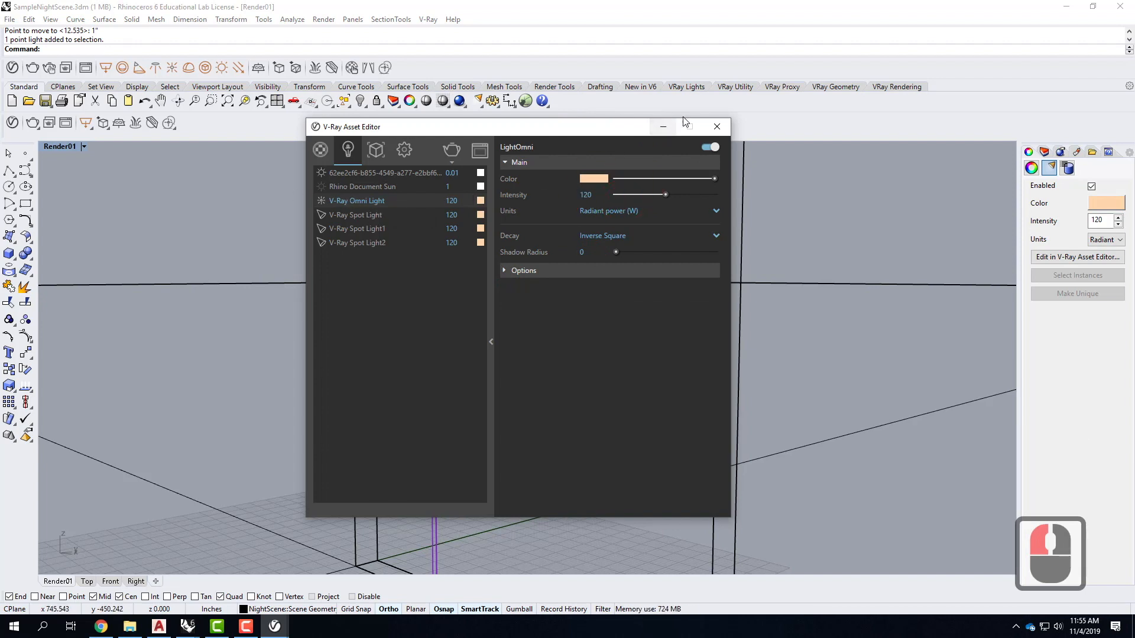
pyautogui.click(713, 127)
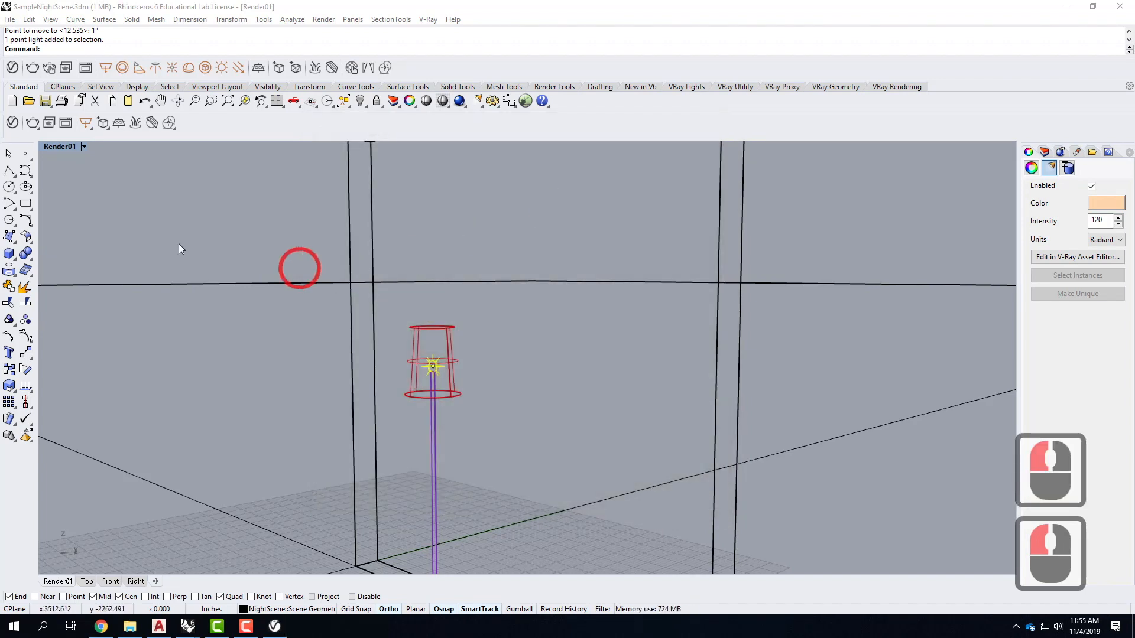
# Restore the saved Render01 view and render the scene with V-Ray, bringing the frame buffer to the front
pyautogui.click(83, 147)
pyautogui.moveTo(115, 384)
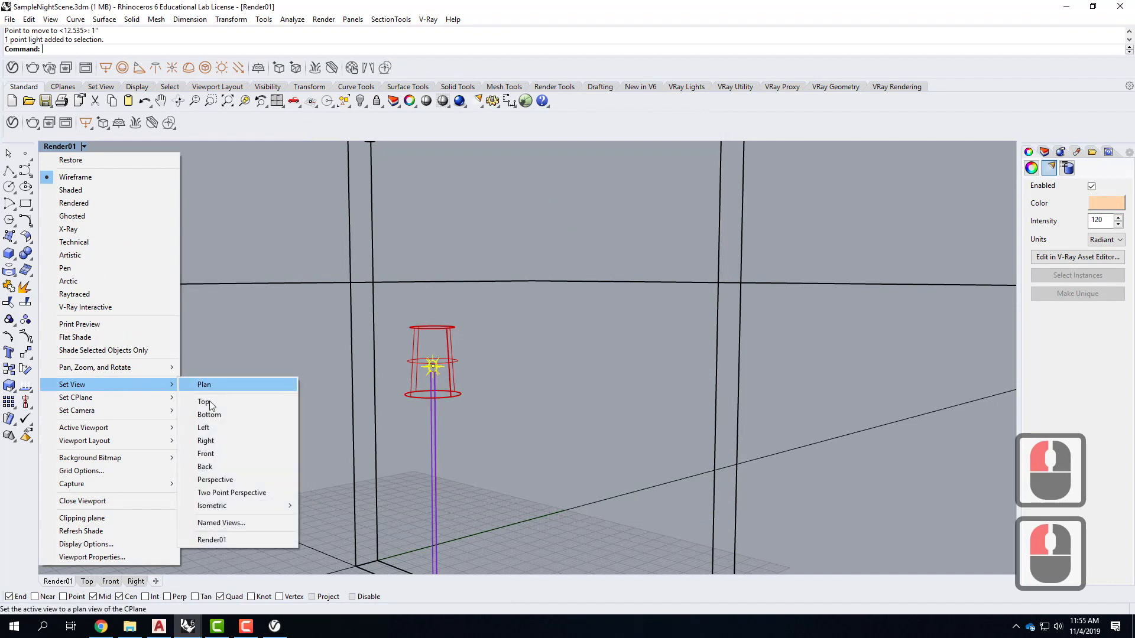
pyautogui.click(224, 539)
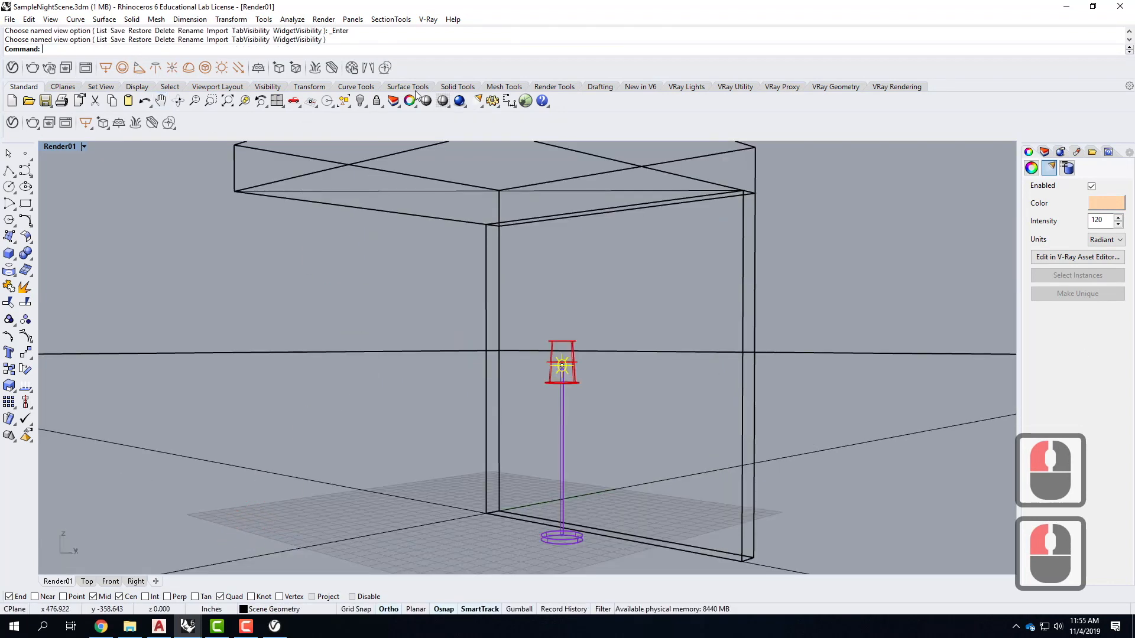
pyautogui.click(31, 123)
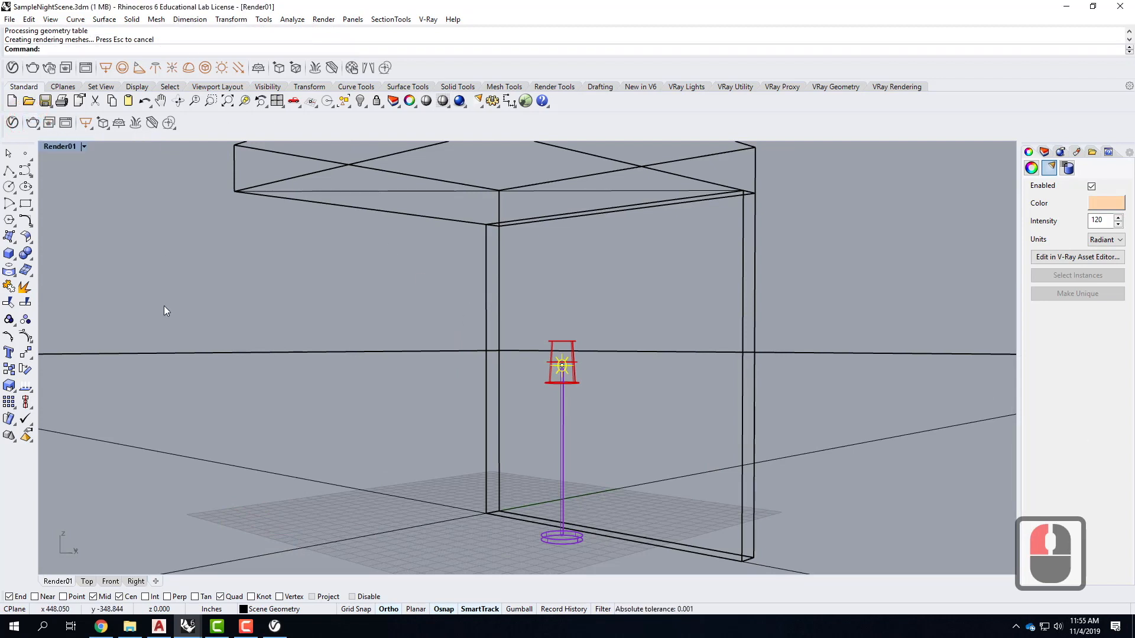
pyautogui.click(188, 626)
pyautogui.click(315, 583)
pyautogui.click(196, 267)
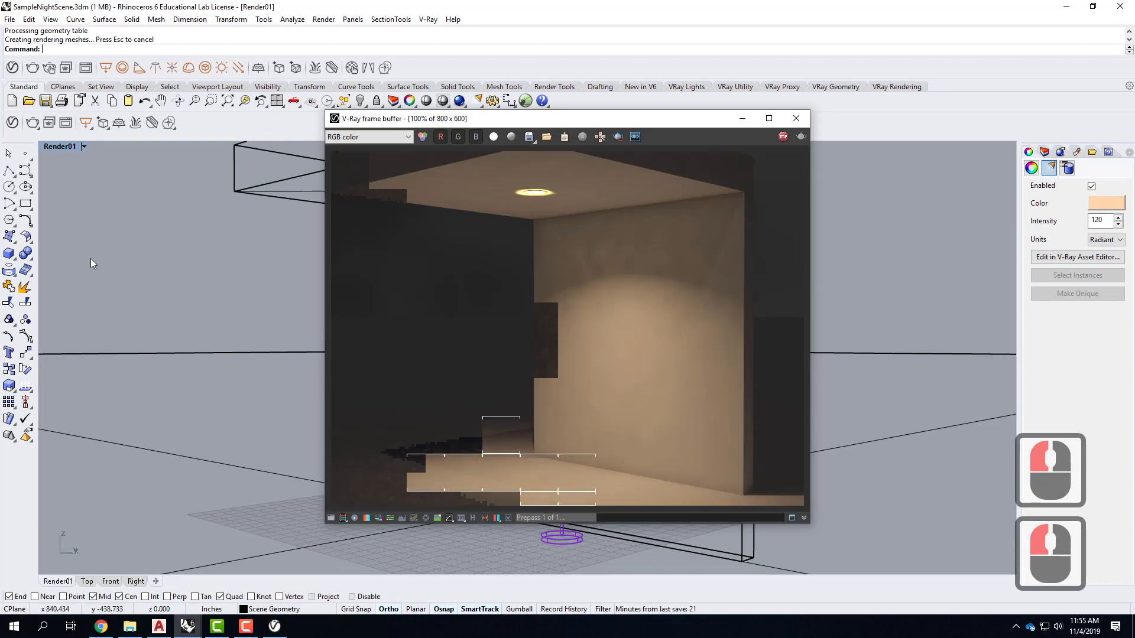
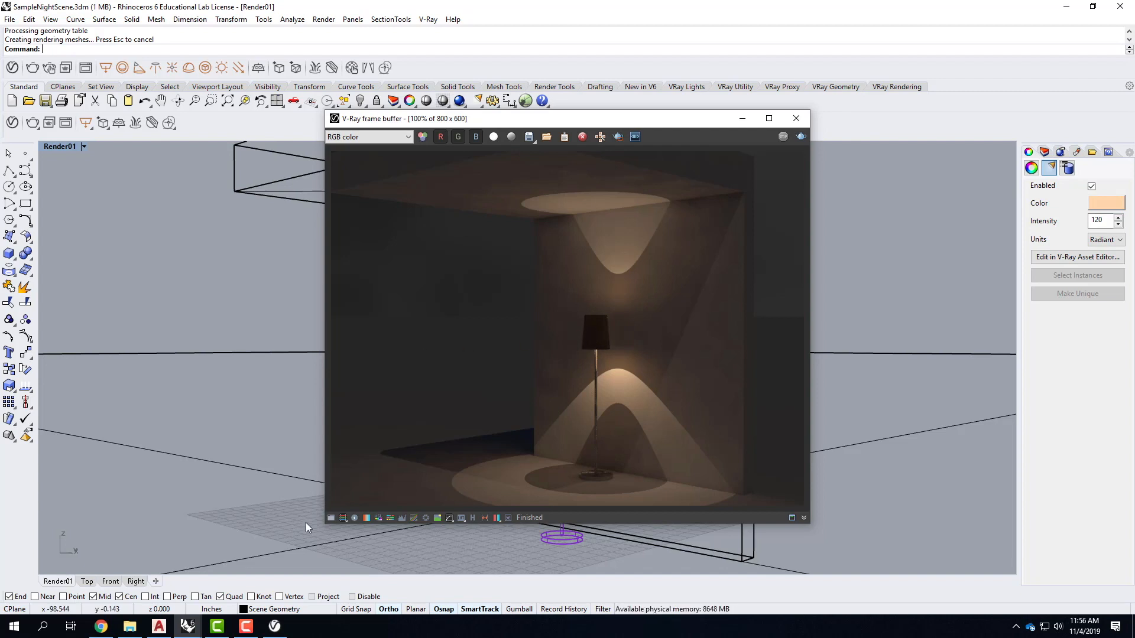
# Switch to the FloorLamp file and show the Fabric_D01_10cm material's BRDFDiffuse opacity settings in the V-Ray Asset Editor
pyautogui.moveTo(188, 632)
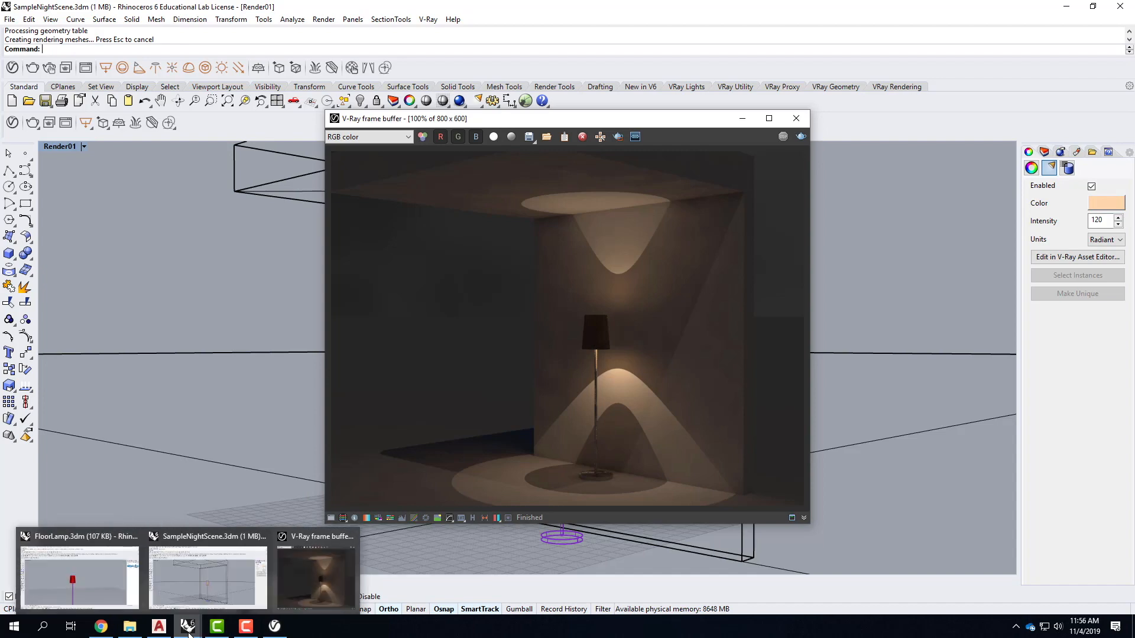
pyautogui.click(97, 587)
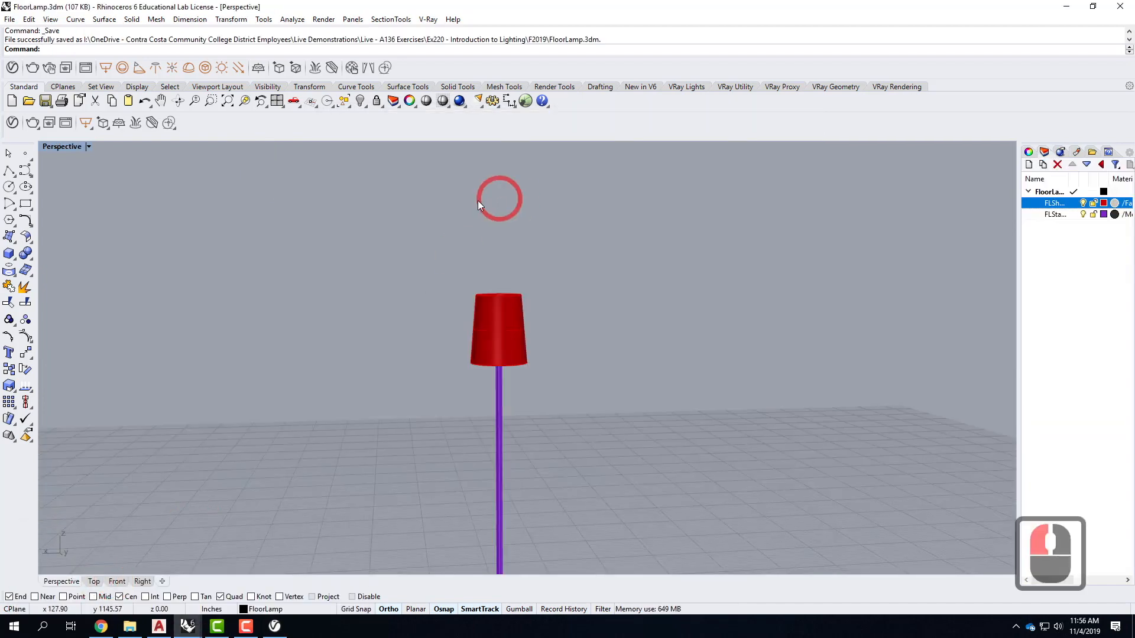
pyautogui.click(13, 123)
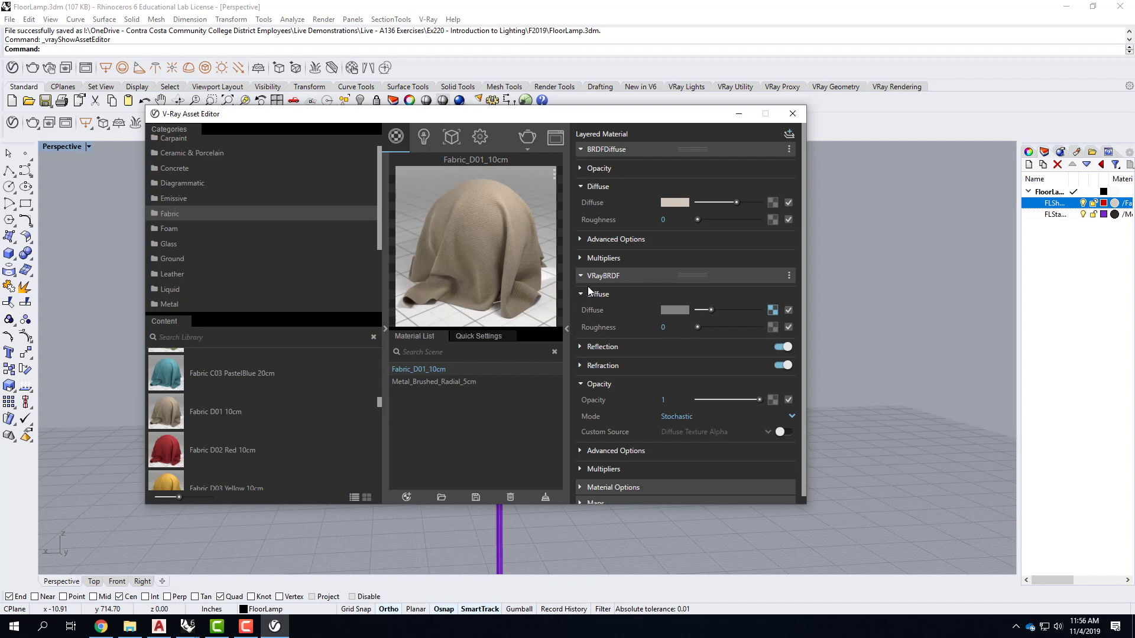
pyautogui.click(583, 384)
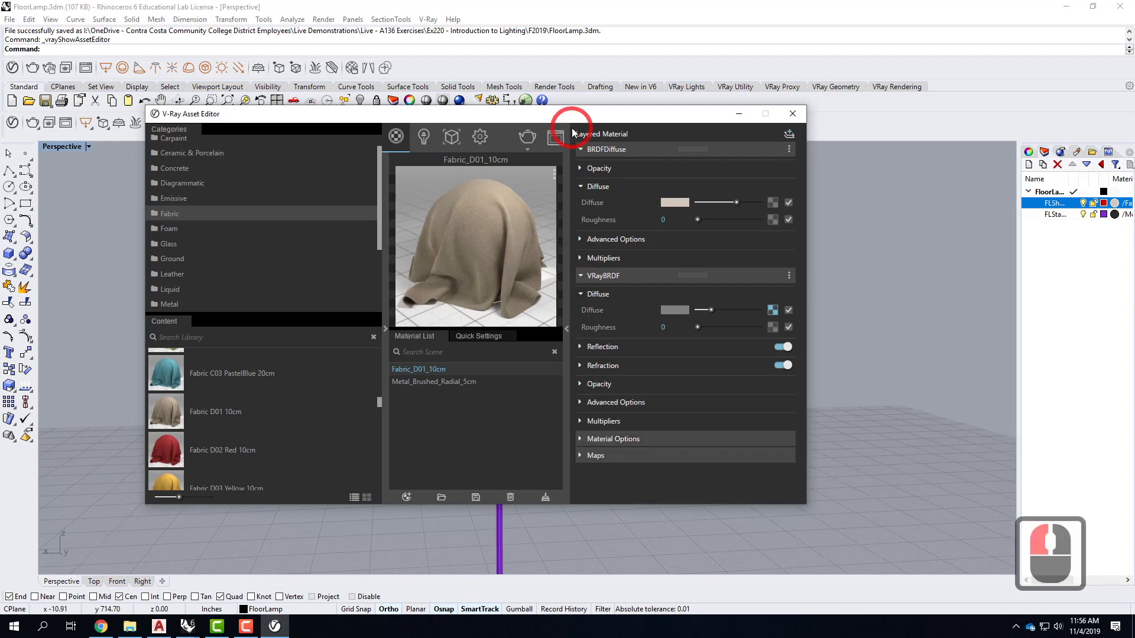
pyautogui.click(581, 169)
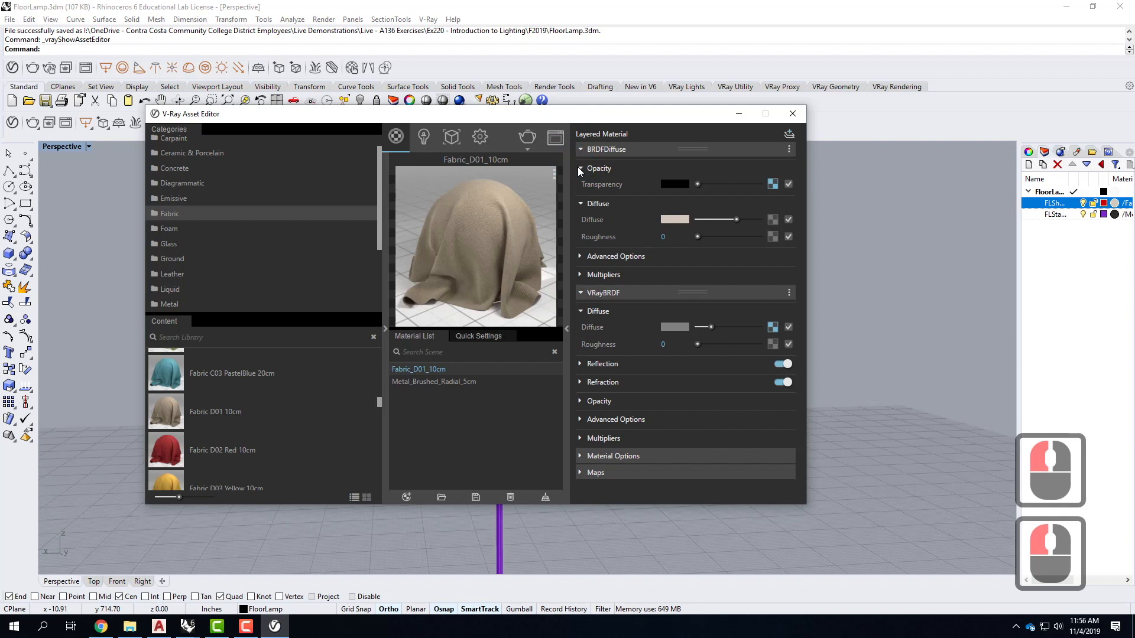
pyautogui.click(580, 169)
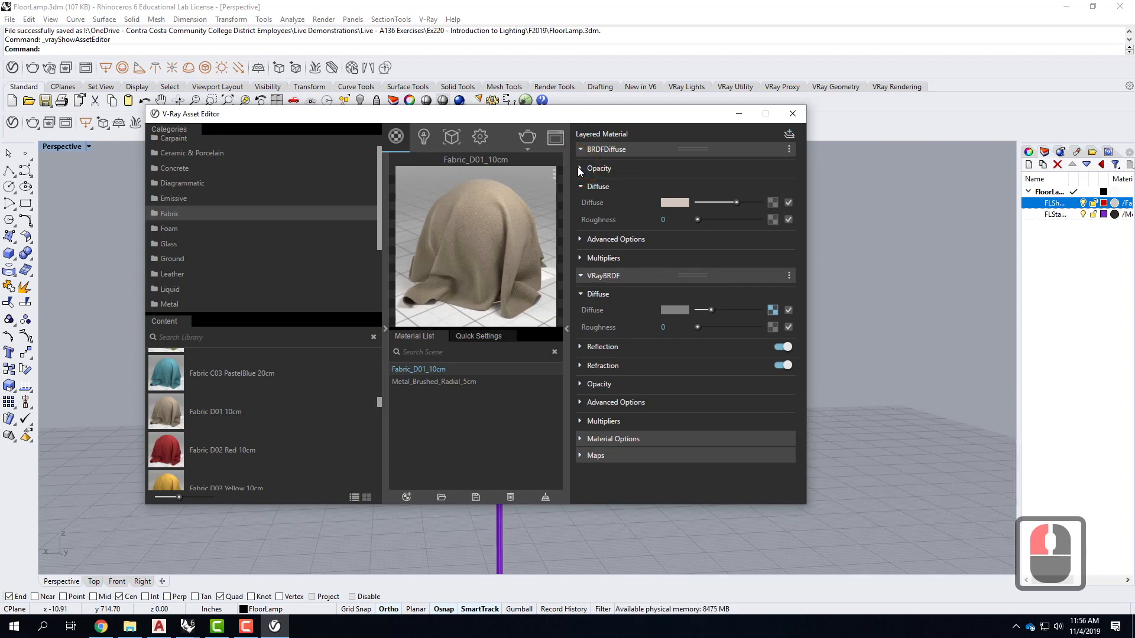
pyautogui.click(579, 170)
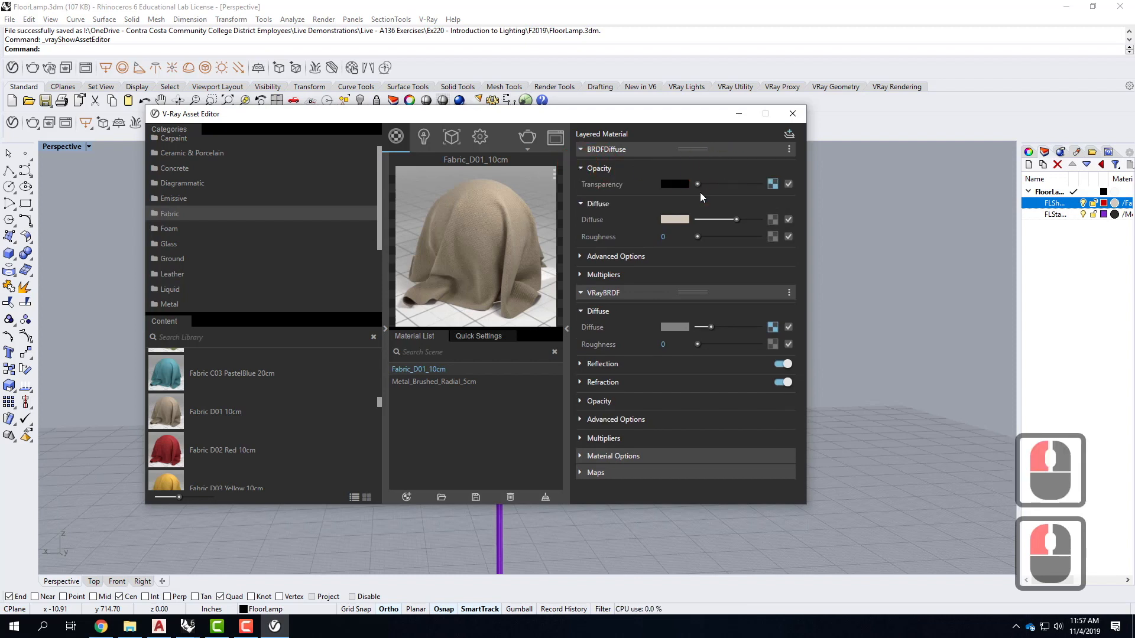
# Set the fabric material's BRDFDiffuse transparency color to a mid gray with RGB values of 110
pyautogui.click(680, 184)
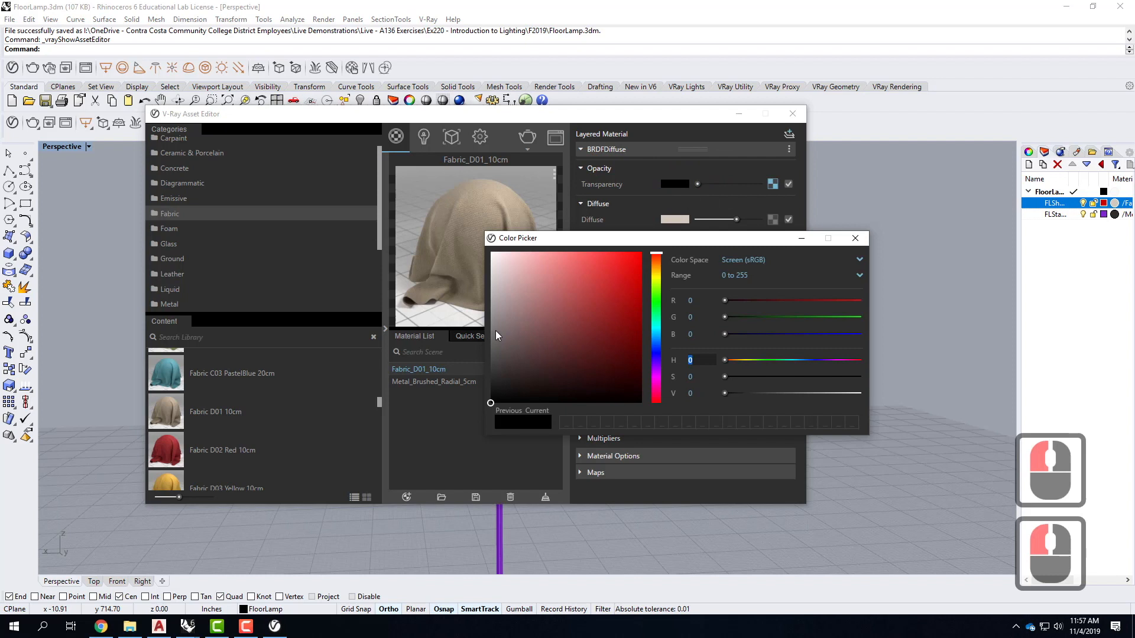
pyautogui.moveTo(492, 331); pyautogui.dragTo(491, 339)
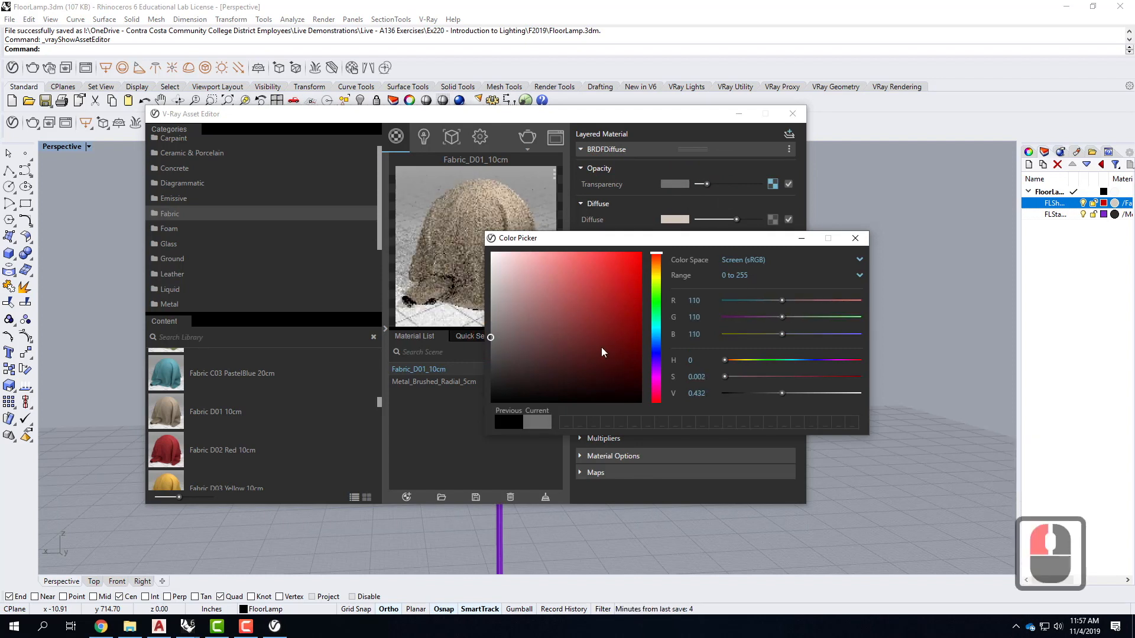
pyautogui.click(855, 238)
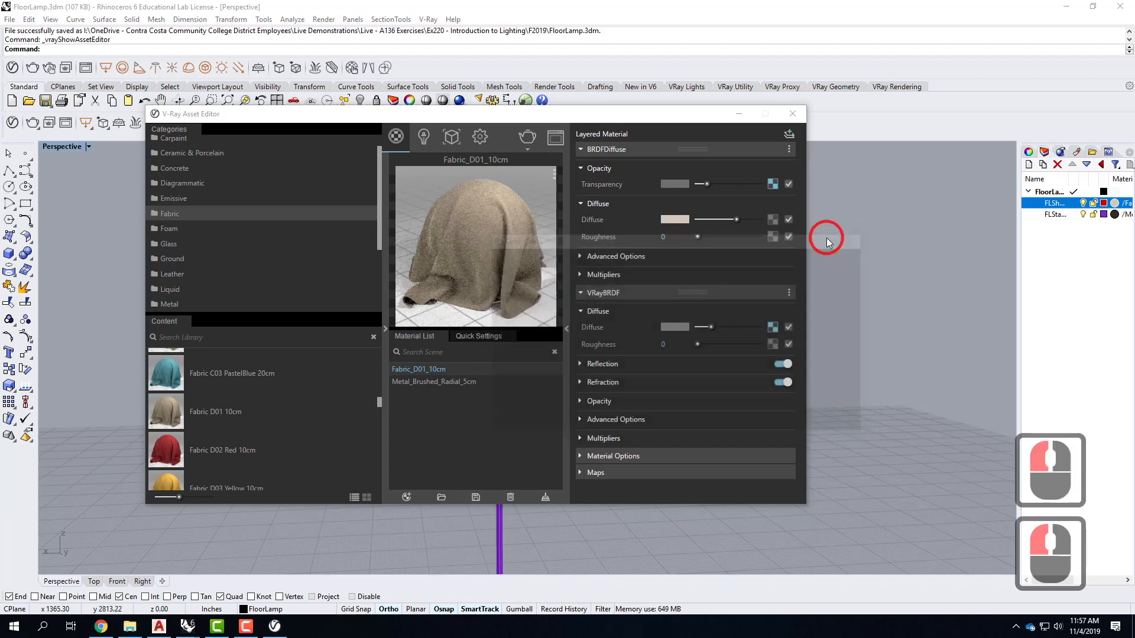
# Expand the opacity settings of the fabric's VRayBRDF layer and set the opacity to 0.5
pyautogui.click(580, 401)
pyautogui.scroll(-1, 680, 378)
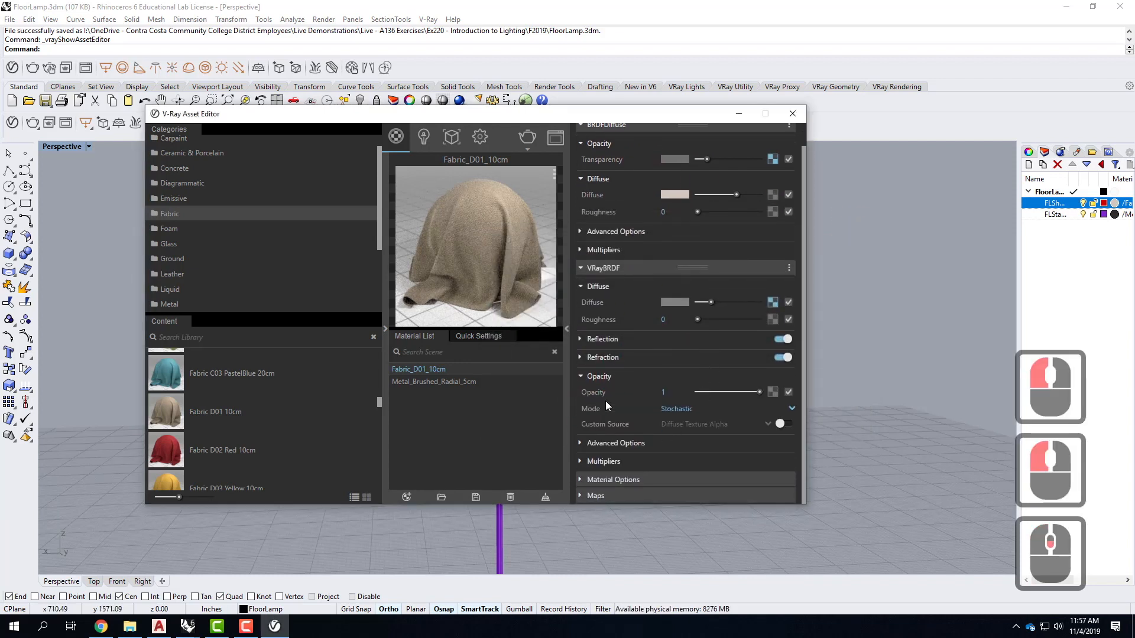
pyautogui.click(656, 391)
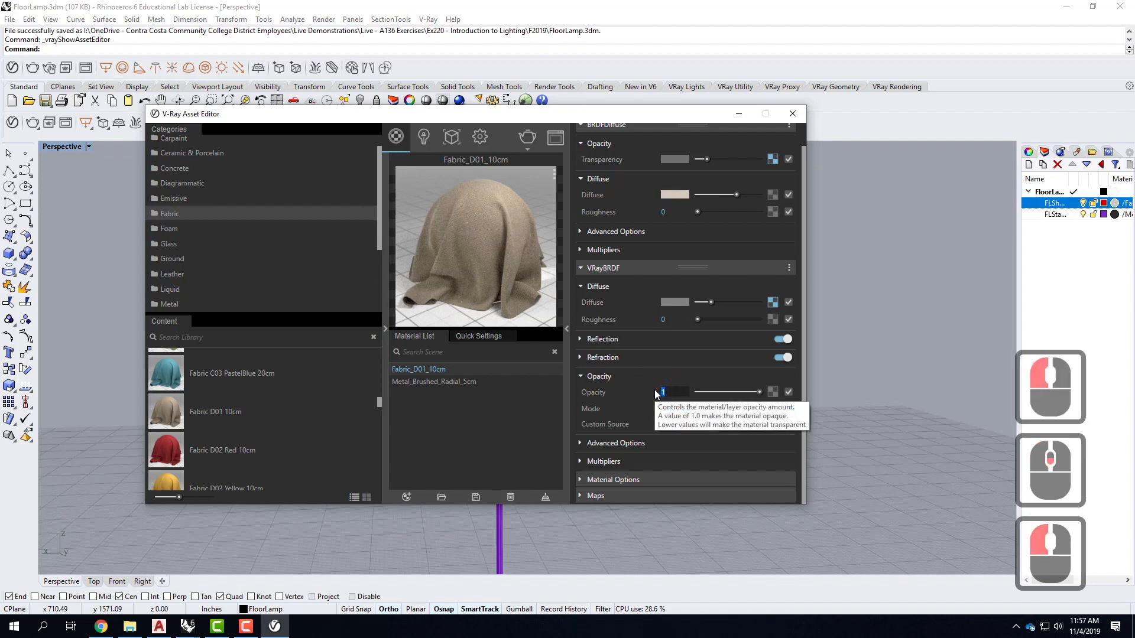
pyautogui.write('.5')
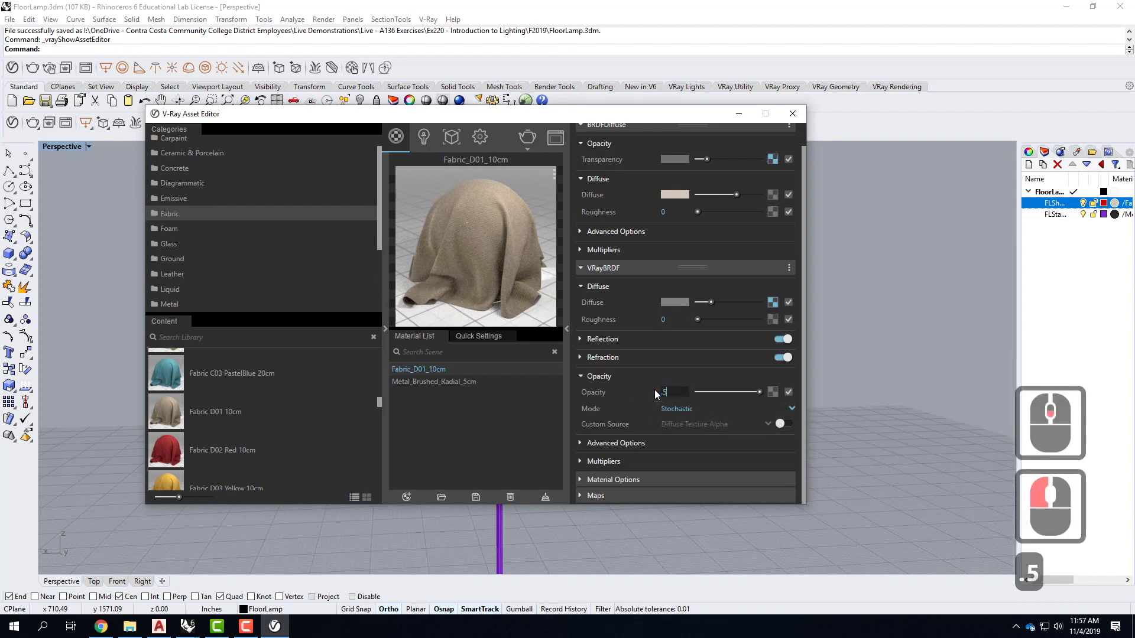
pyautogui.press('Tab')
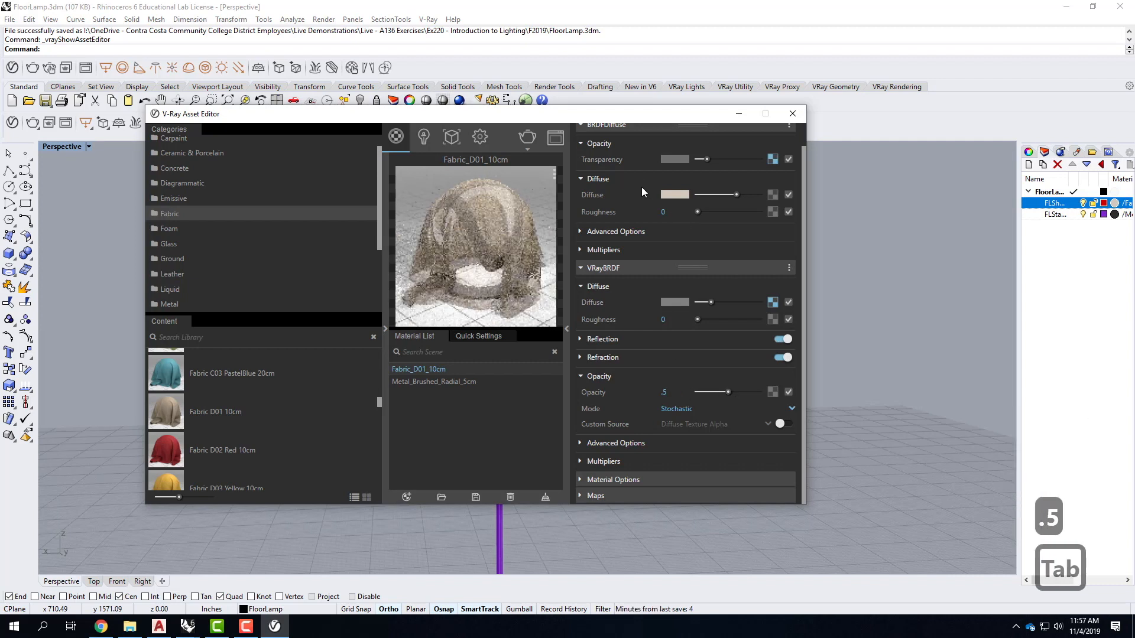
# Return the fabric material's BRDFDiffuse transparency color to black and close the color picker
pyautogui.scroll(3, 643, 192)
pyautogui.click(674, 184)
pyautogui.moveTo(518, 352); pyautogui.dragTo(481, 413)
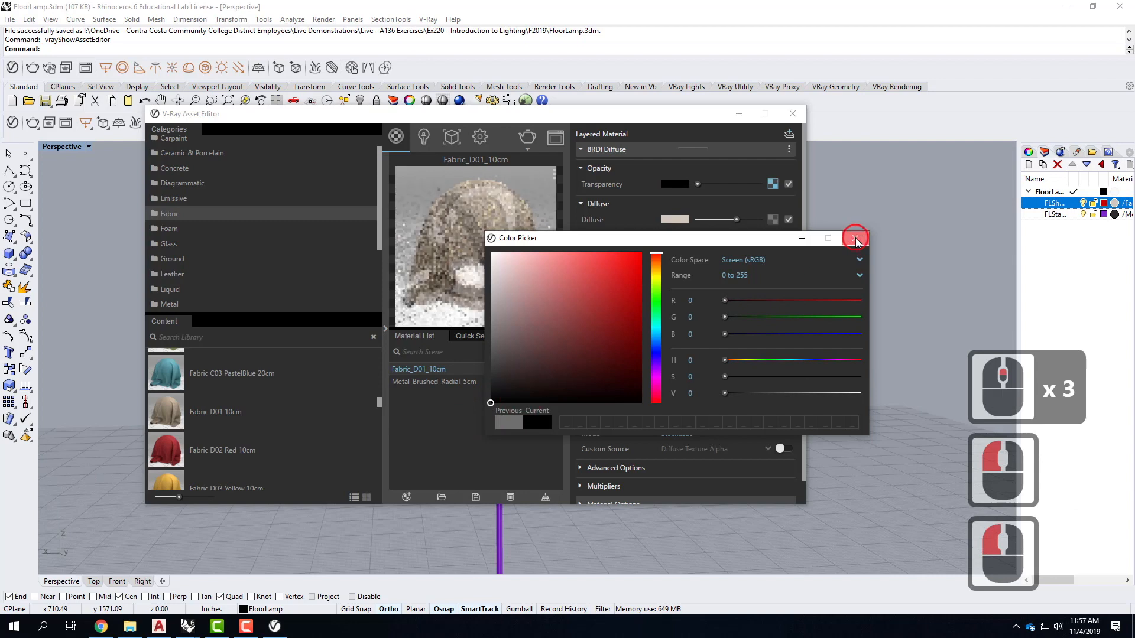
pyautogui.click(855, 240)
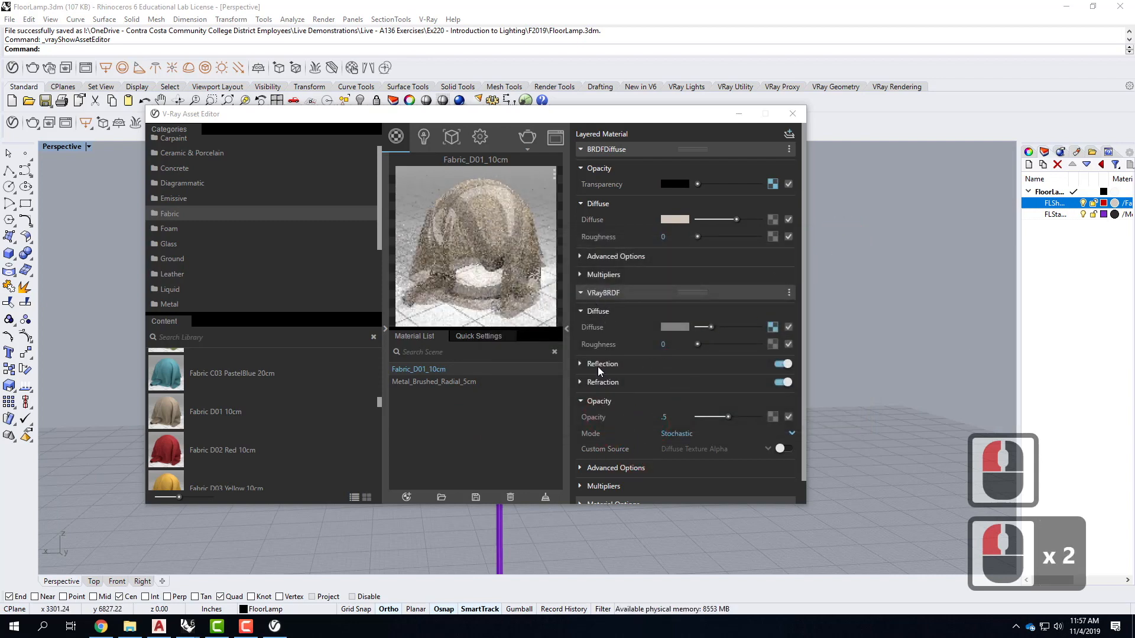
# Set the VRayBRDF opacity of the fabric material to 0.8
pyautogui.doubleClick(674, 418)
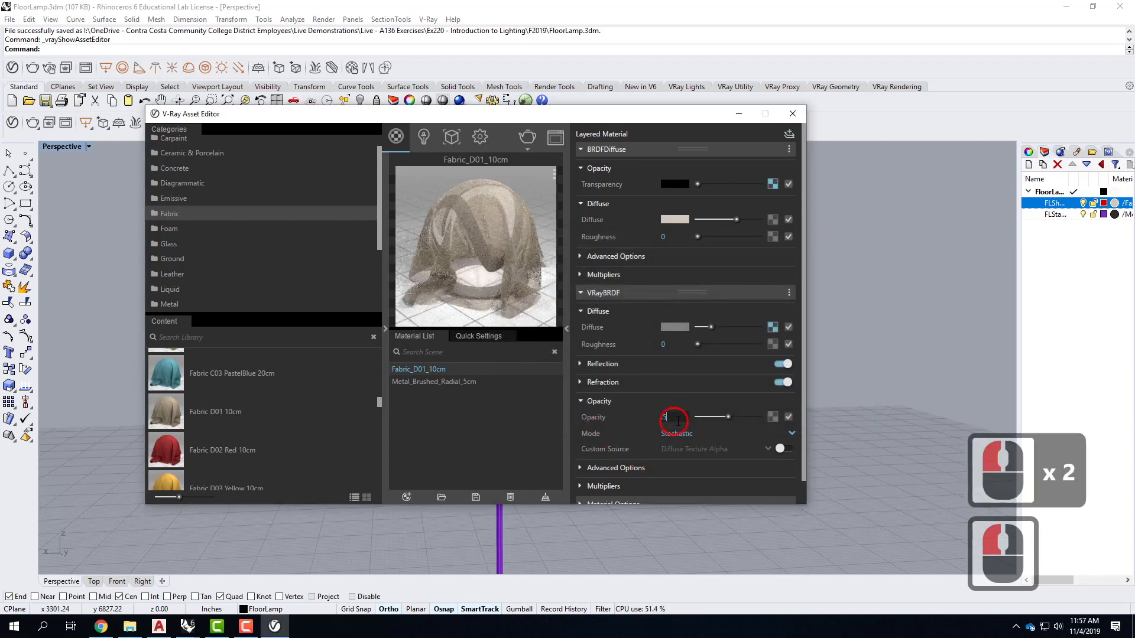
pyautogui.doubleClick(665, 417)
pyautogui.write('.8')
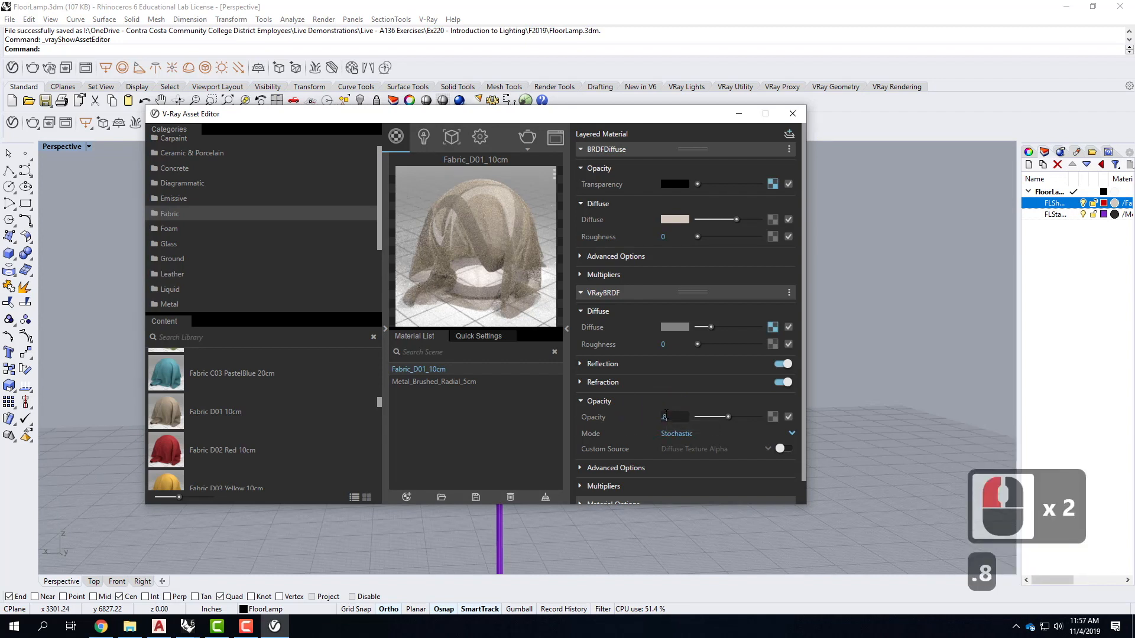
pyautogui.press('Tab')
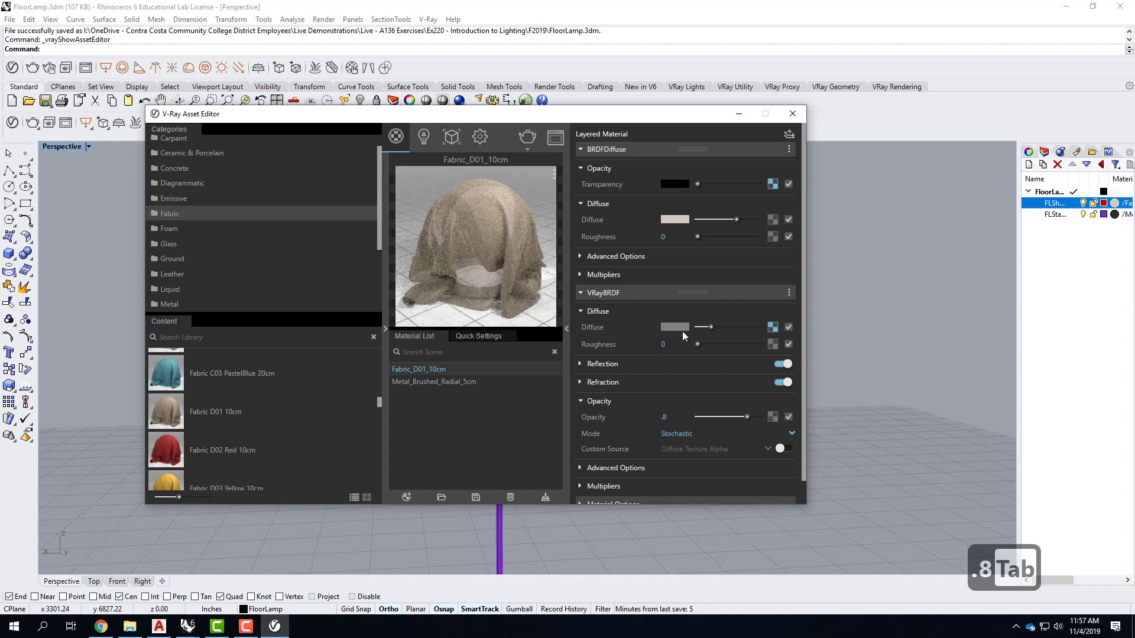
# Set the VRayBRDF opacity of the fabric material to 0.9 and close the asset editor
pyautogui.doubleClick(639, 414)
pyautogui.write('.9')
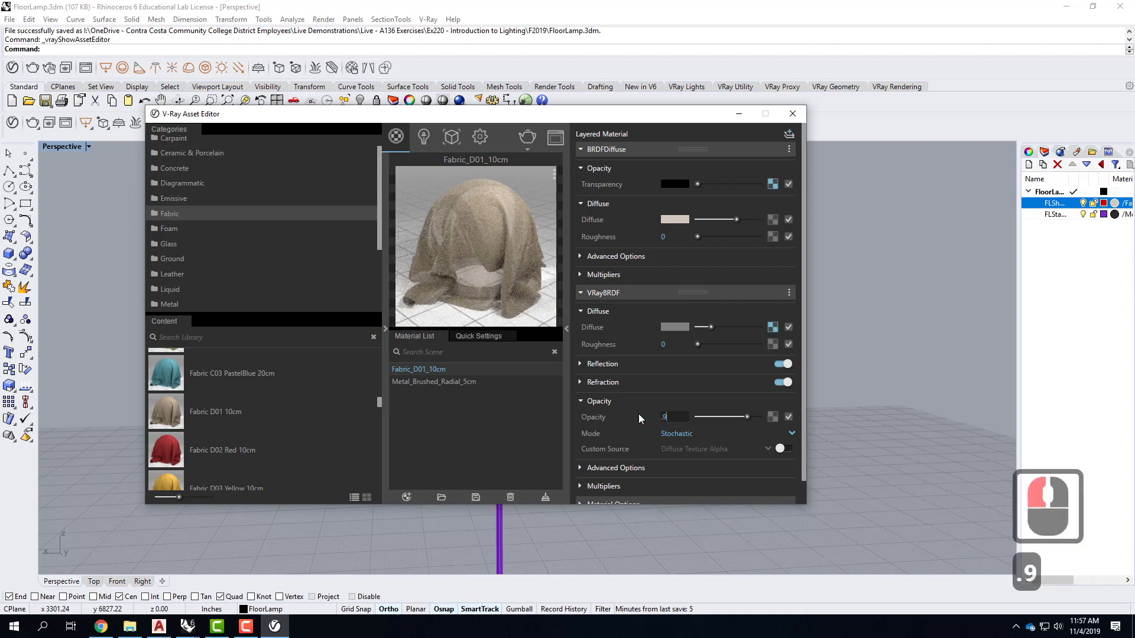
pyautogui.press('Tab')
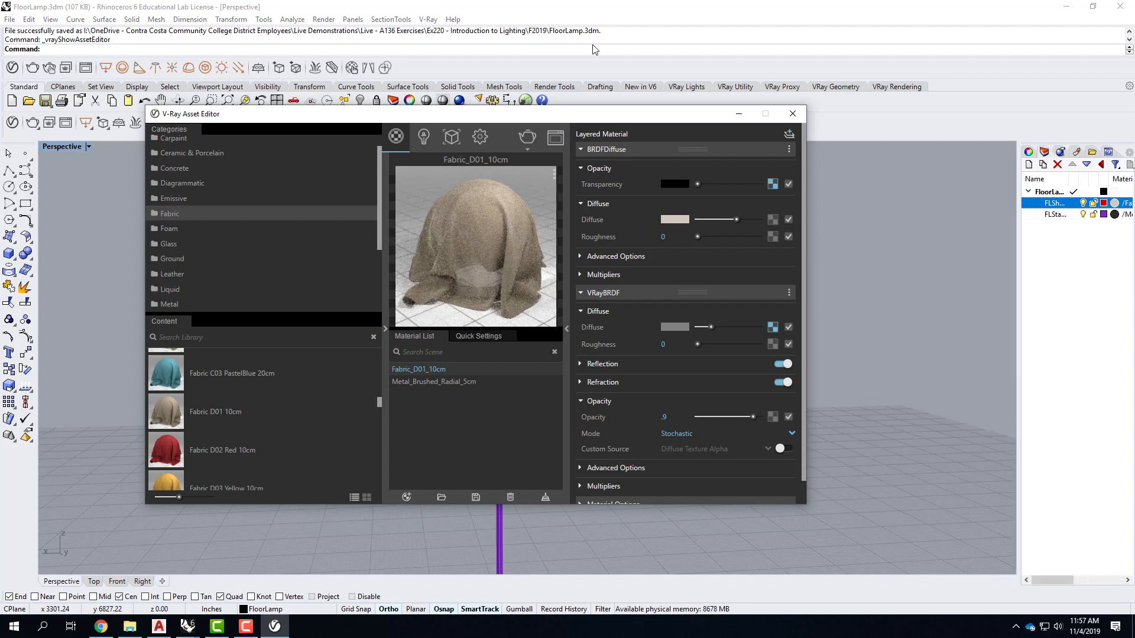
pyautogui.click(793, 115)
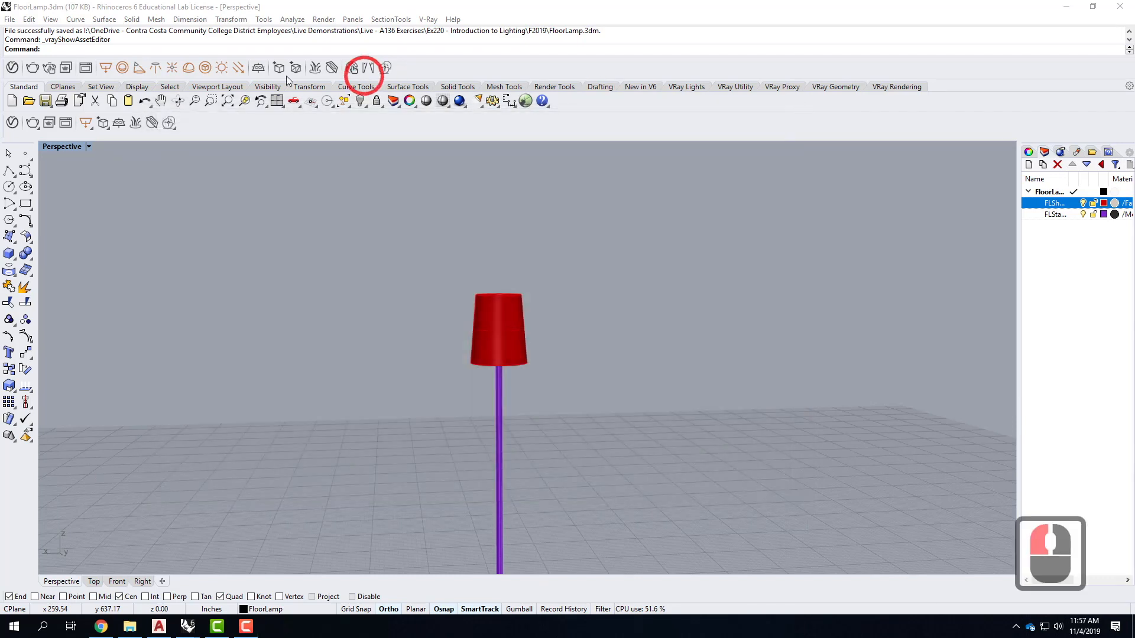
# Save the FloorLamp file and switch back to the SampleNightScene file
pyautogui.click(9, 20)
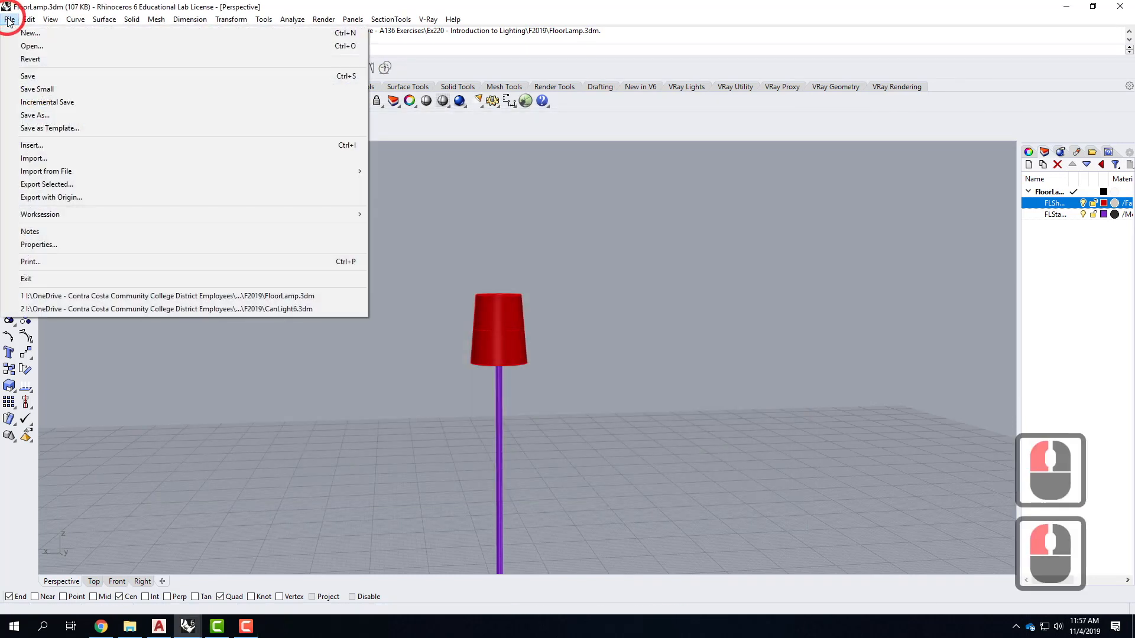
pyautogui.click(28, 77)
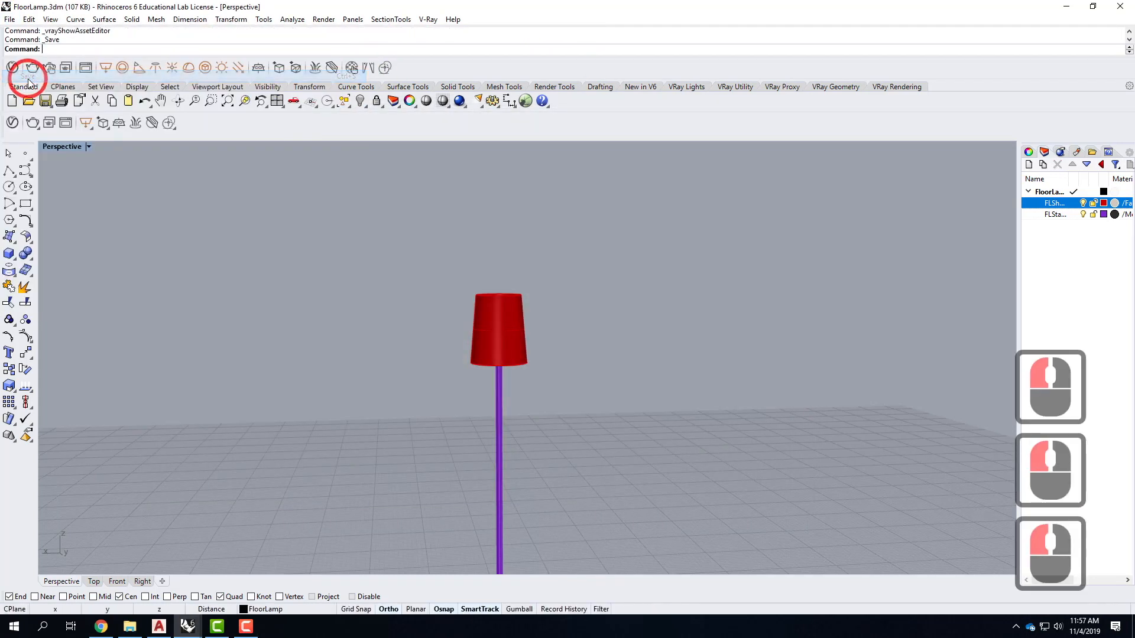
pyautogui.click(187, 627)
pyautogui.click(186, 566)
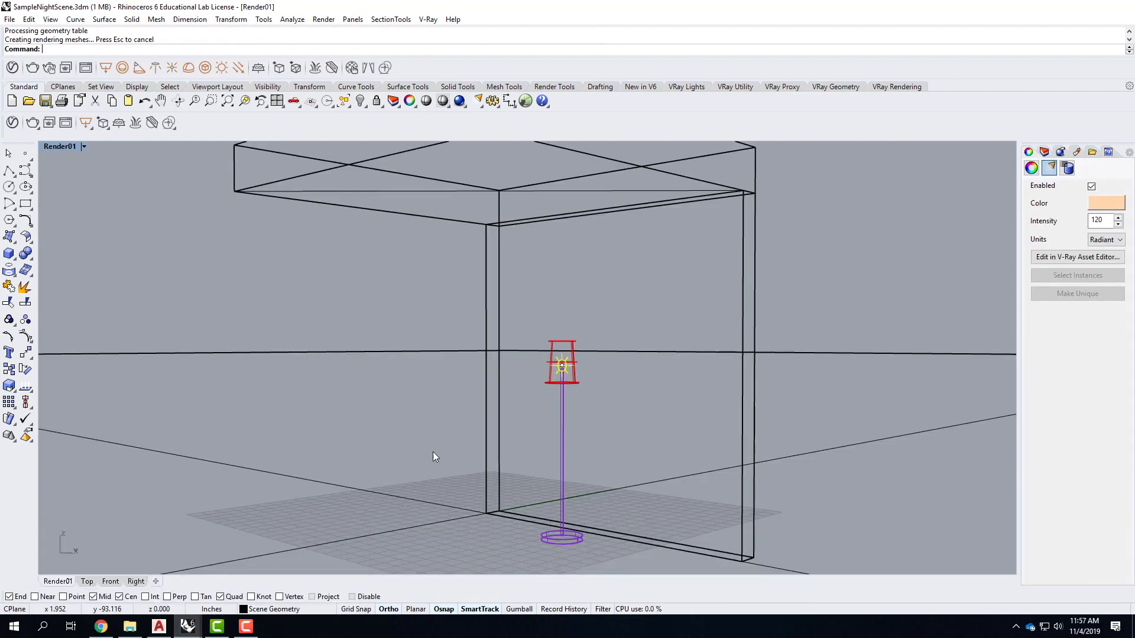
# Open the Block Manager in SampleNightScene and close the V-Ray frame buffer covering it
pyautogui.click(28, 19)
pyautogui.click(74, 227)
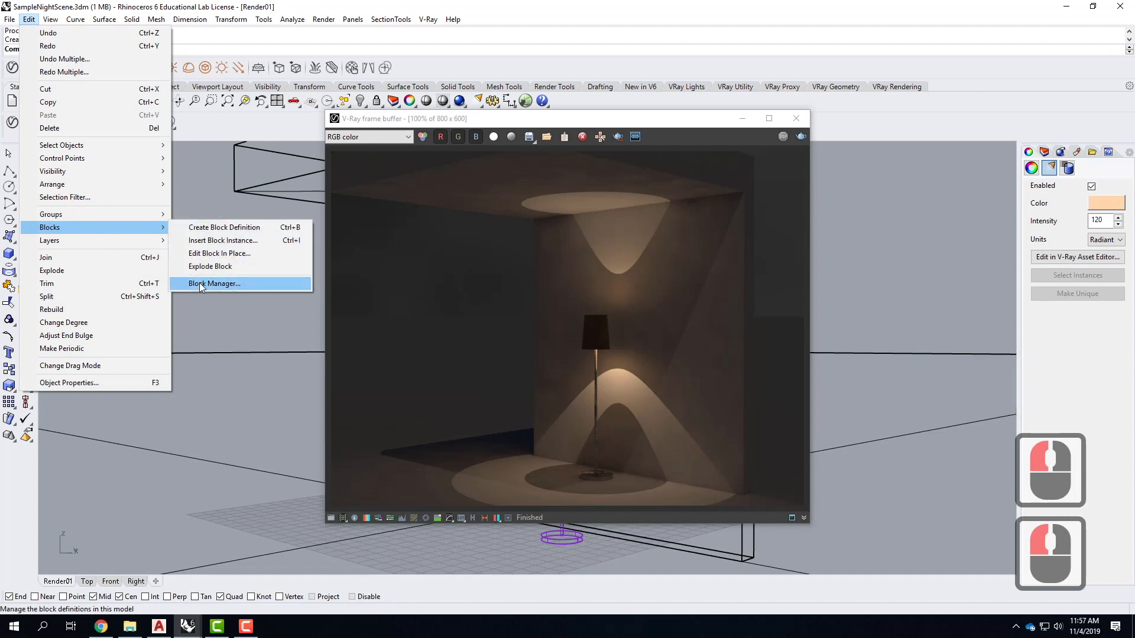
pyautogui.click(201, 284)
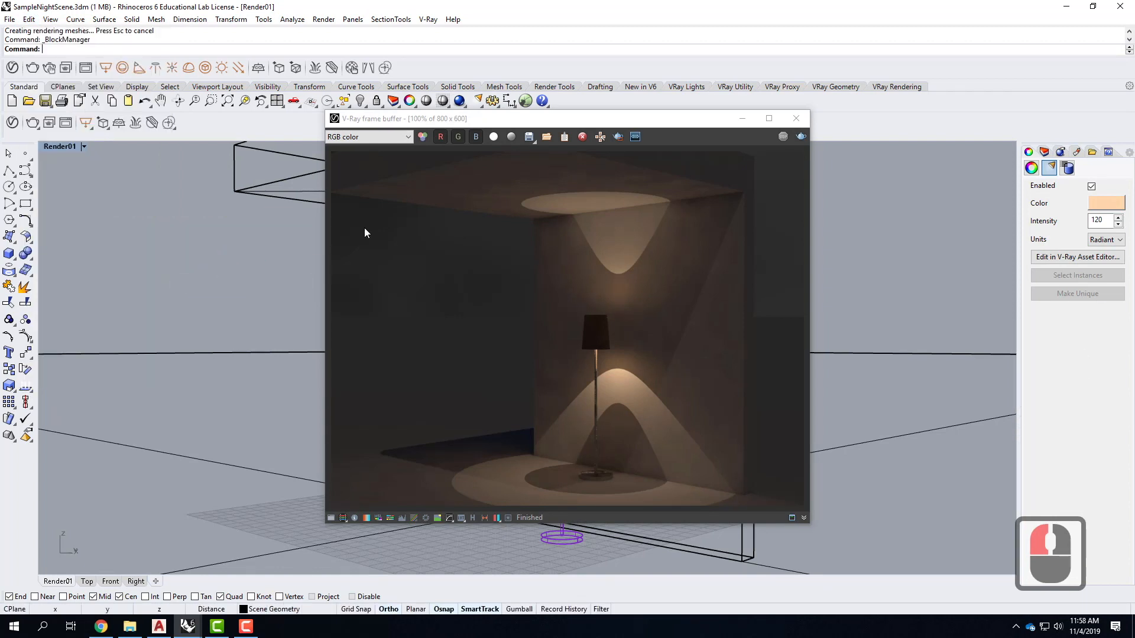
pyautogui.click(187, 626)
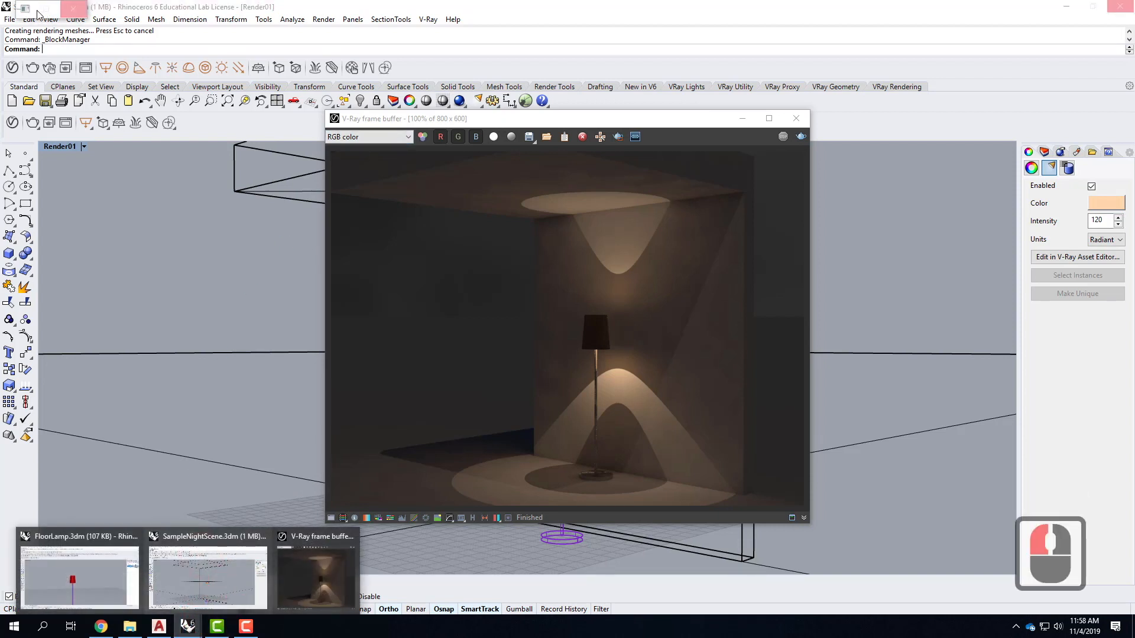
pyautogui.click(796, 119)
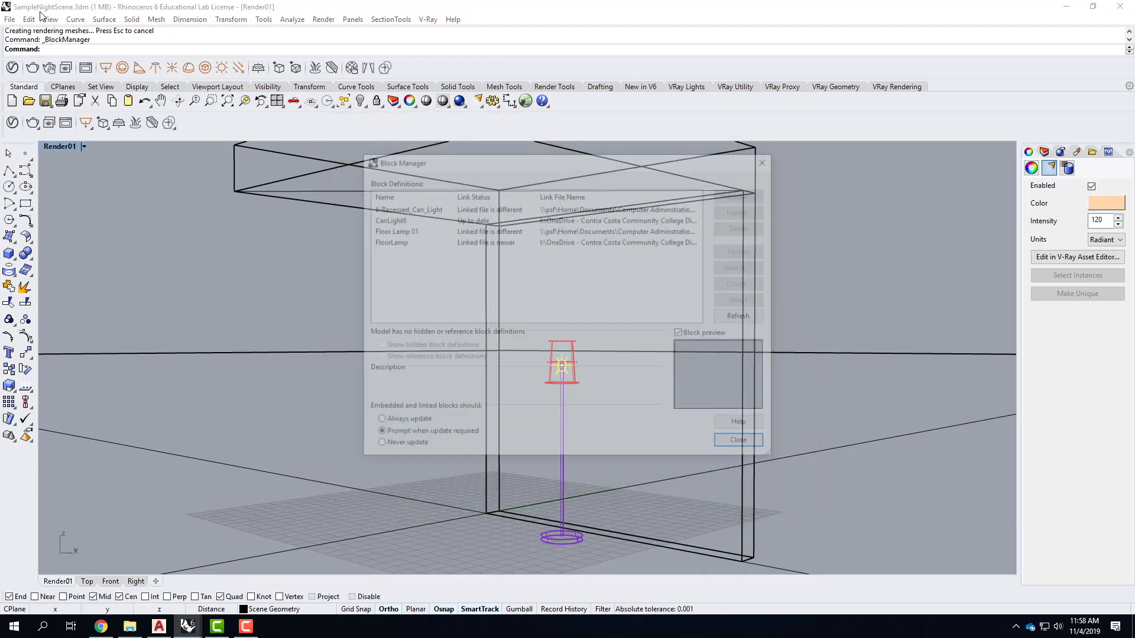
# Try to update the Floor Lamp 01 linked block, declining to browse for its source file
pyautogui.click(392, 208)
pyautogui.click(413, 230)
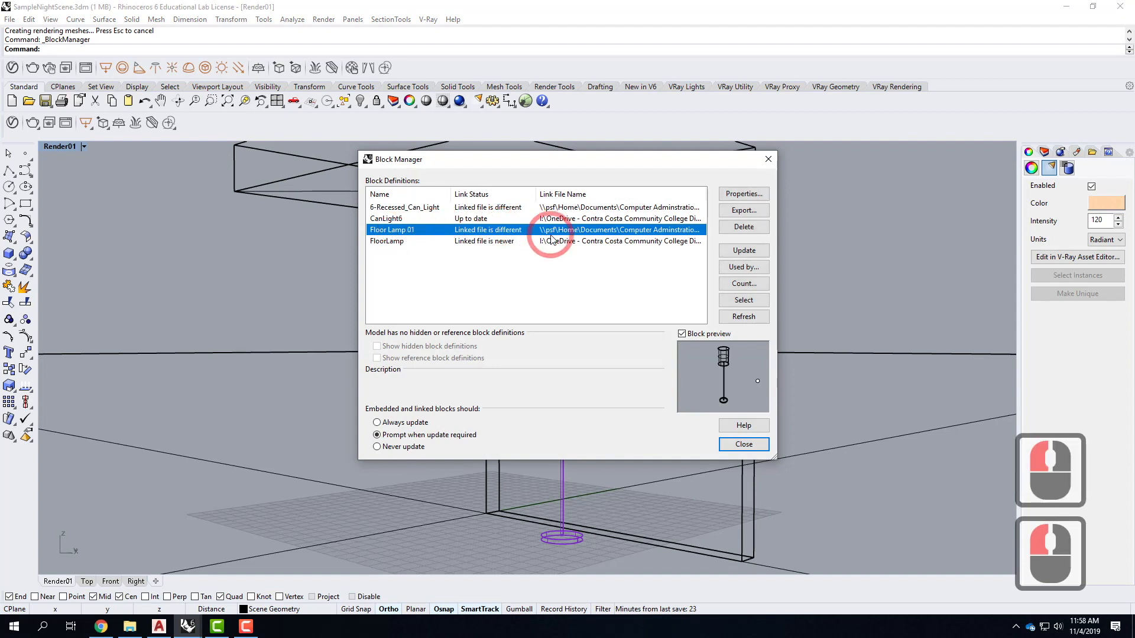
pyautogui.click(740, 250)
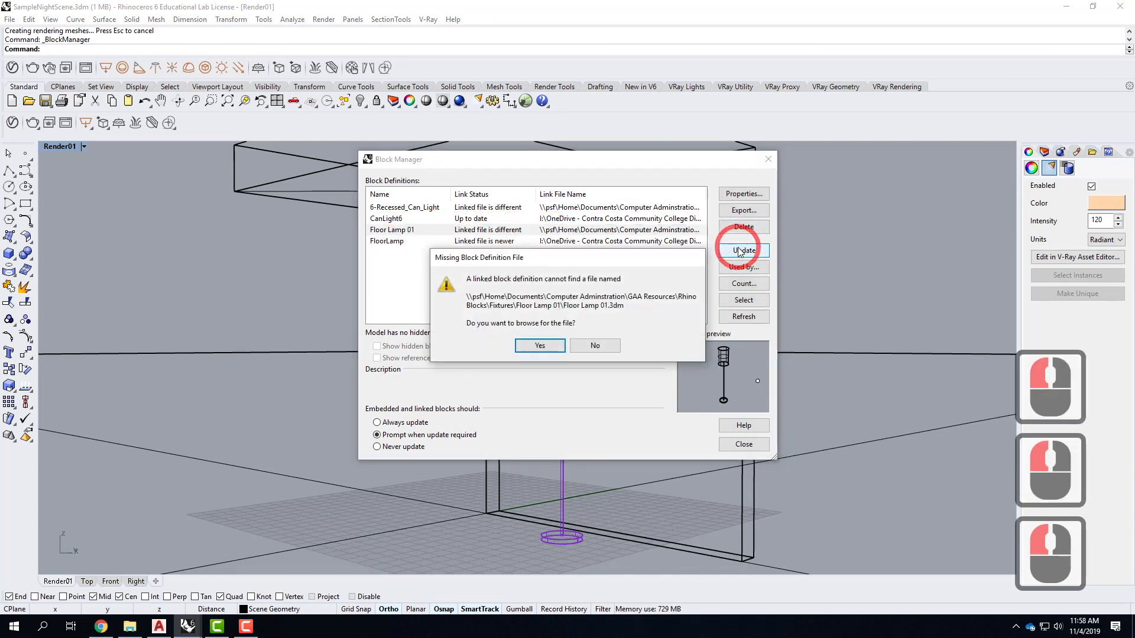
pyautogui.click(617, 346)
pyautogui.click(398, 228)
# Update the linked FloorLamp block from its source file, close the Block Manager, and deselect the omni light
pyautogui.click(398, 240)
pyautogui.click(743, 247)
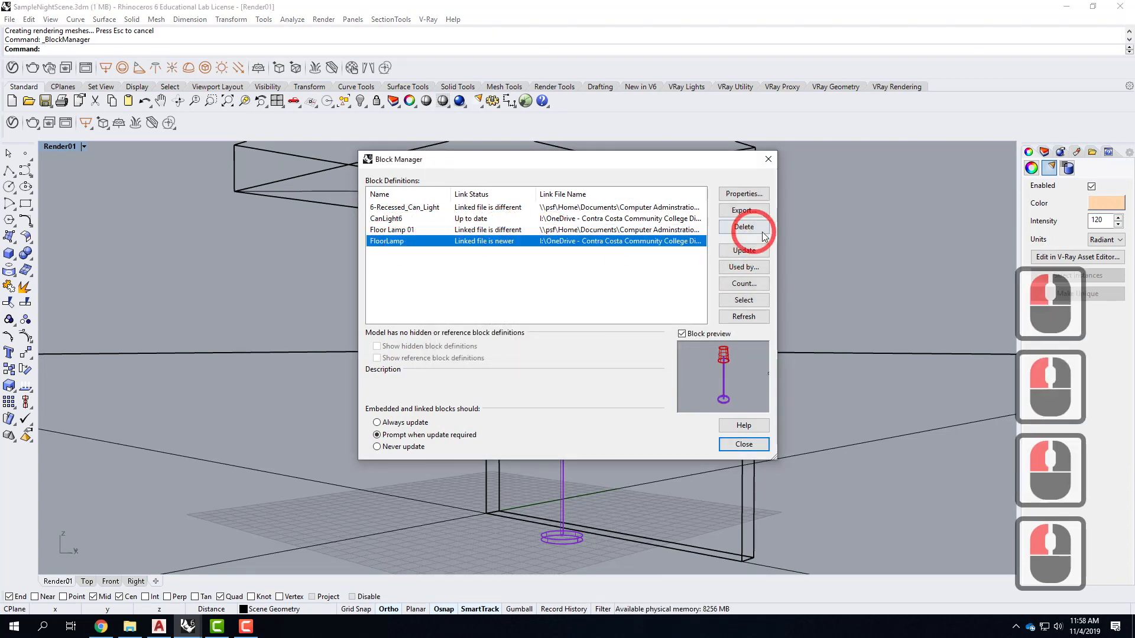
pyautogui.click(744, 250)
pyautogui.click(503, 307)
pyautogui.click(503, 322)
pyautogui.click(586, 362)
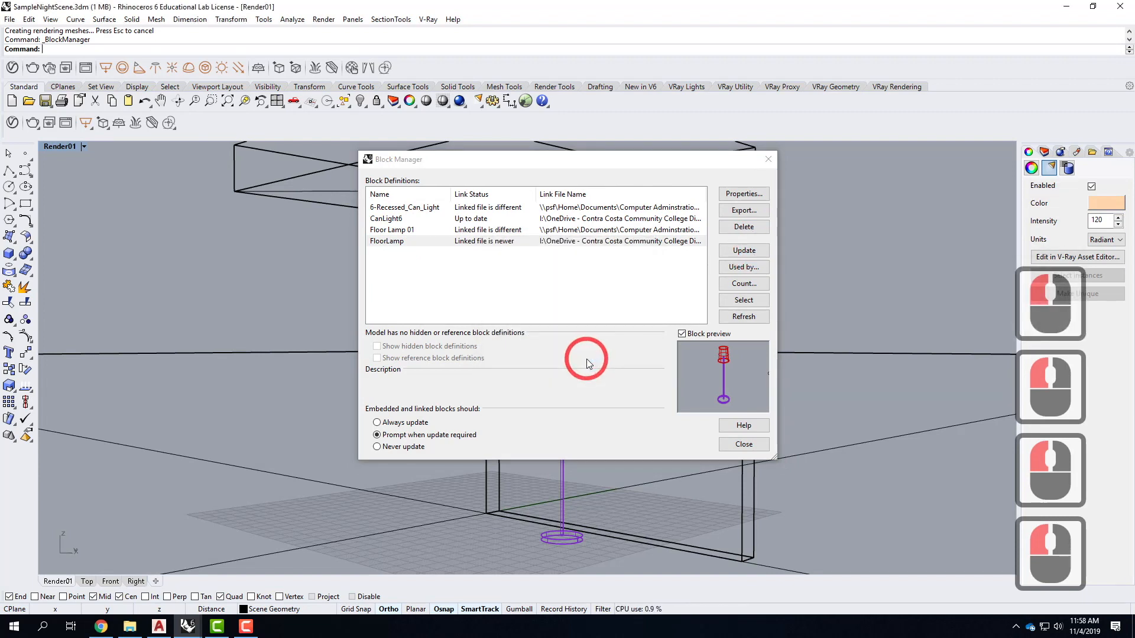
pyautogui.click(602, 355)
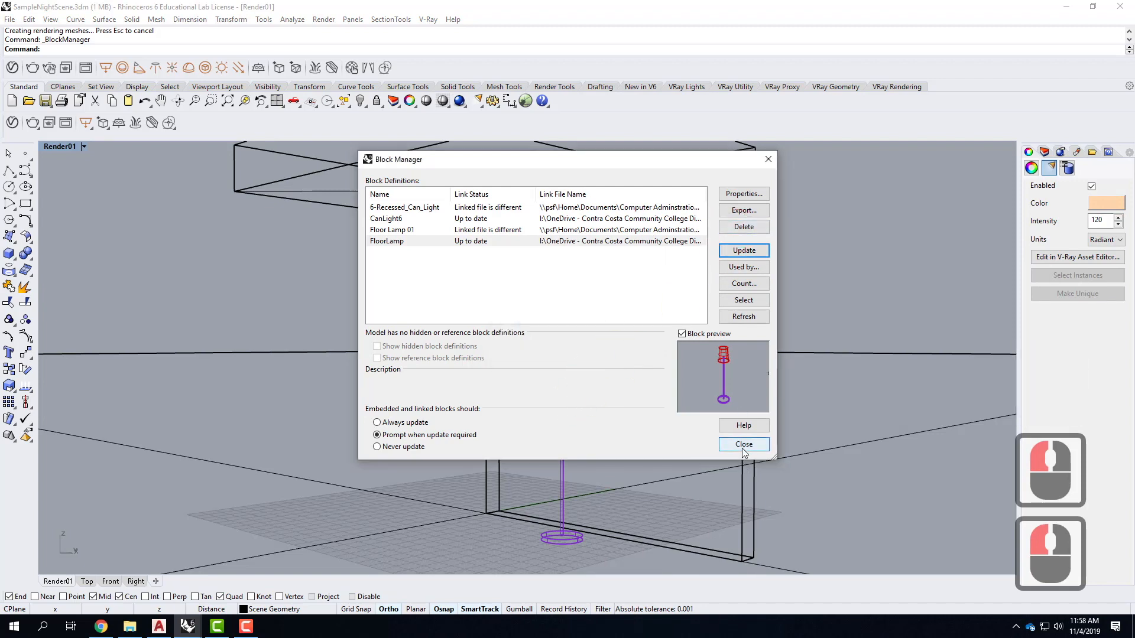
pyautogui.click(744, 444)
pyautogui.click(462, 178)
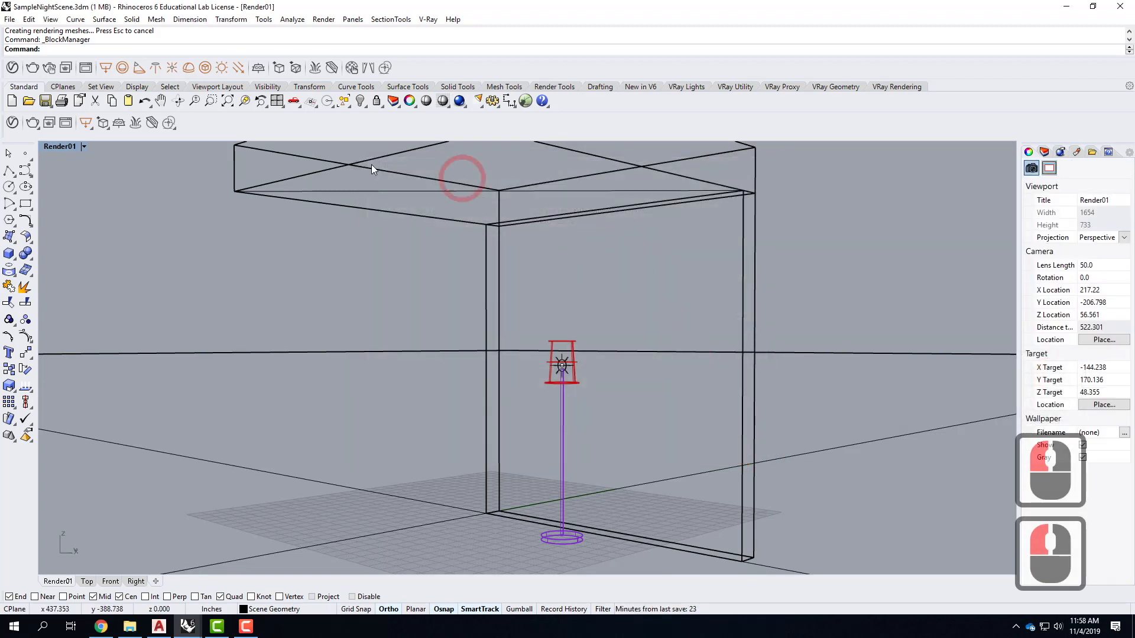
# Render the night scene with V-Ray and switch to the FloorLamp file
pyautogui.click(460, 102)
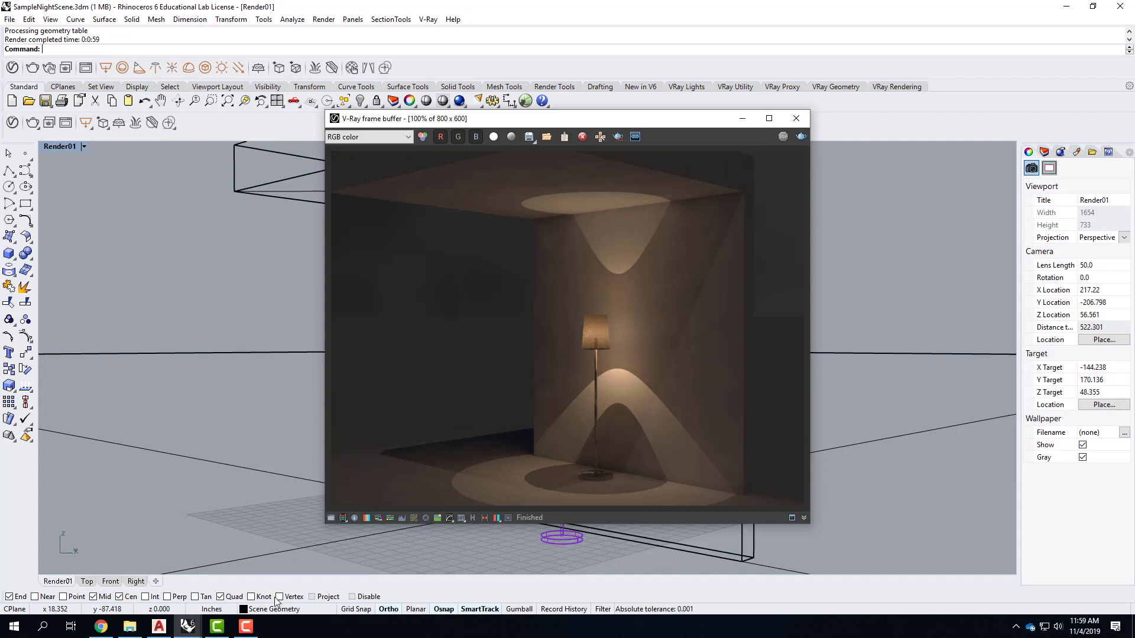
pyautogui.click(195, 631)
pyautogui.click(118, 569)
pyautogui.click(572, 347)
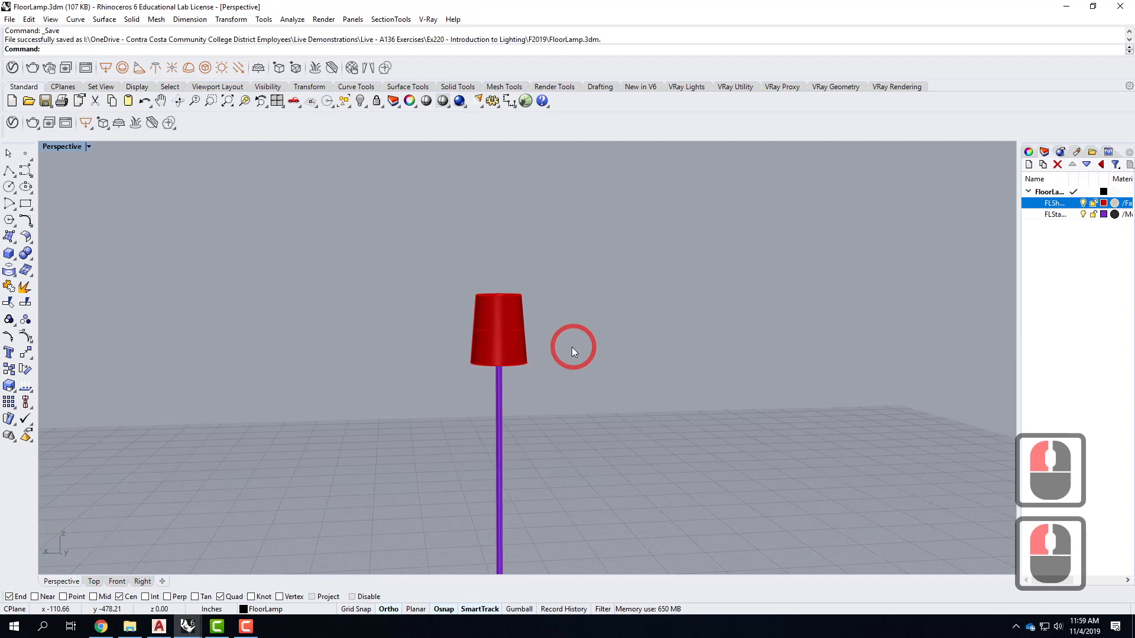
# Add the Fabric D02 Red 10cm material from the V-Ray Fabric library to the FloorLamp file's material list
pyautogui.click(12, 122)
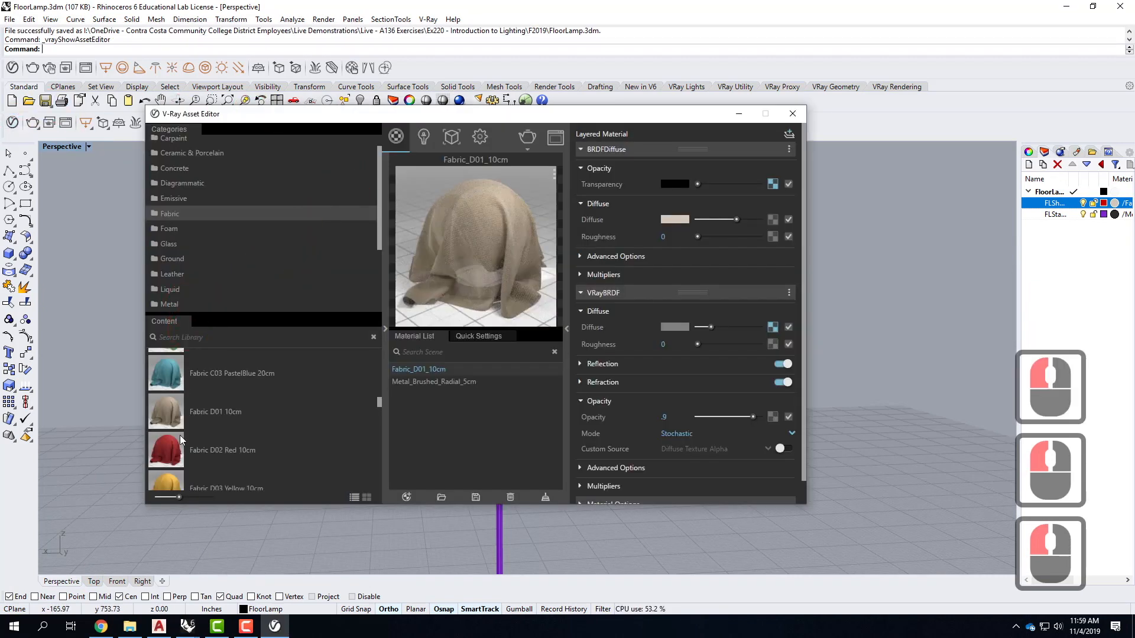
pyautogui.scroll(-8, 190, 411)
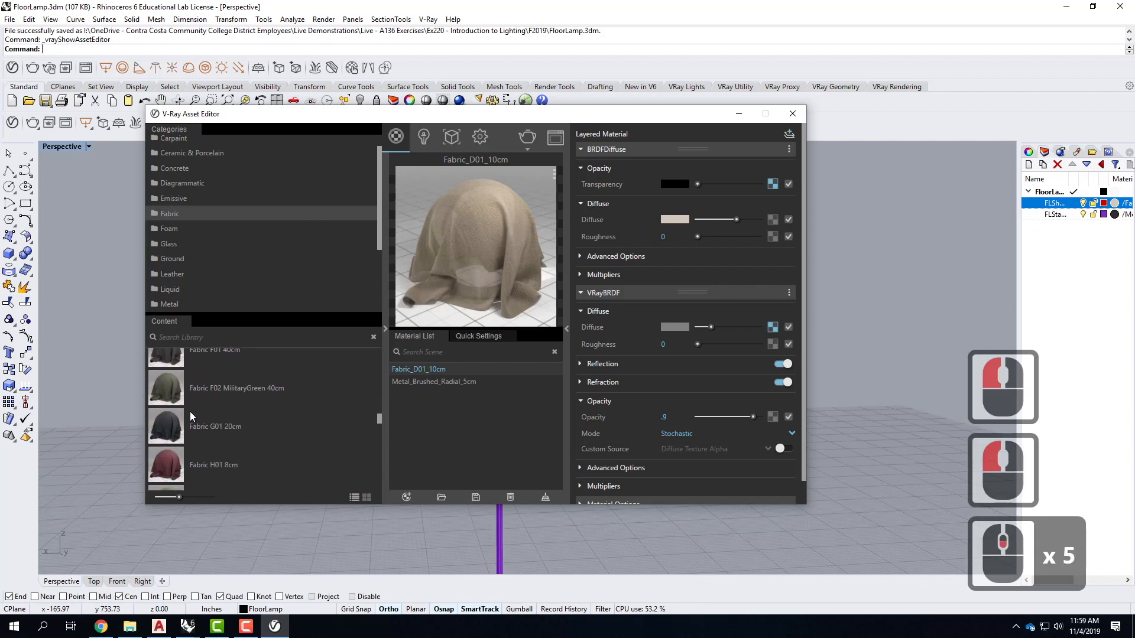
pyautogui.scroll(-9, 190, 411)
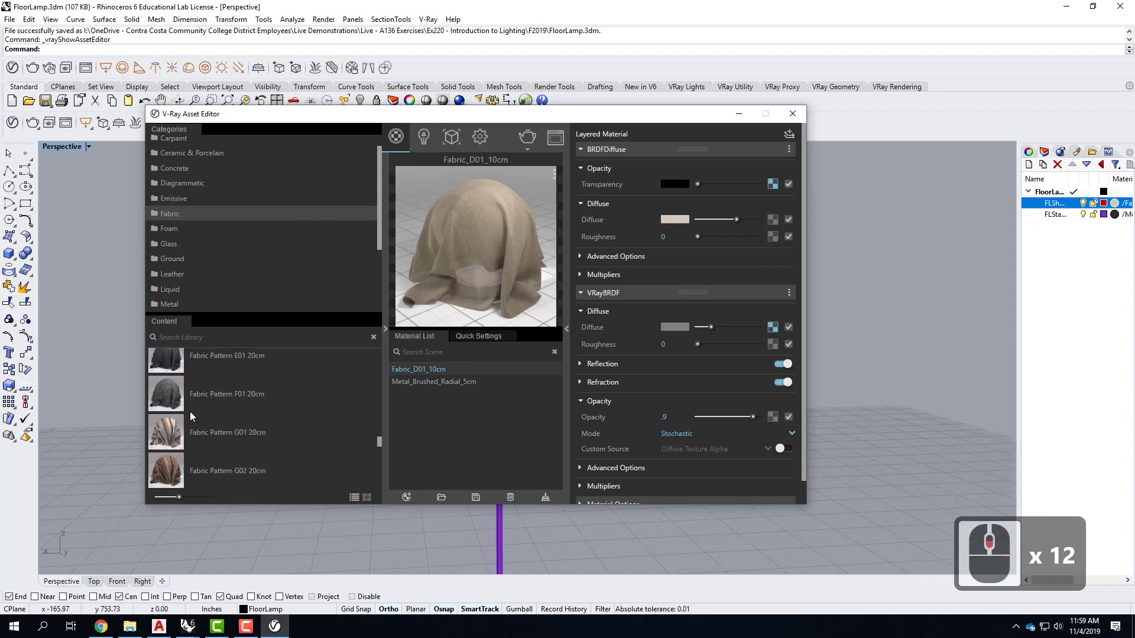
pyautogui.scroll(-2, 190, 411)
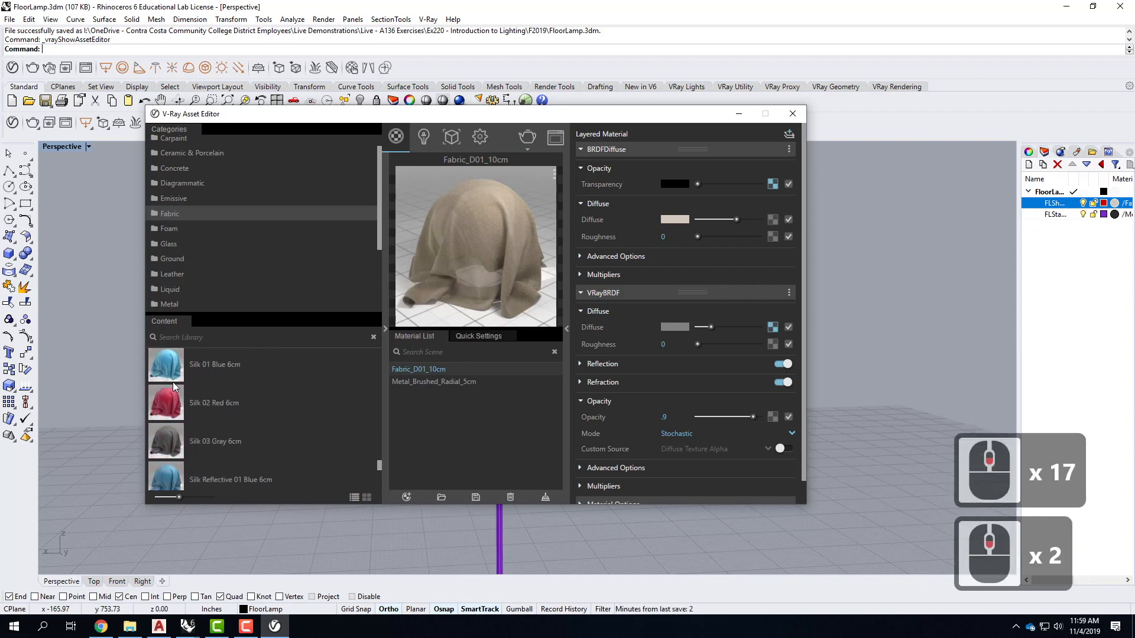
pyautogui.click(168, 364)
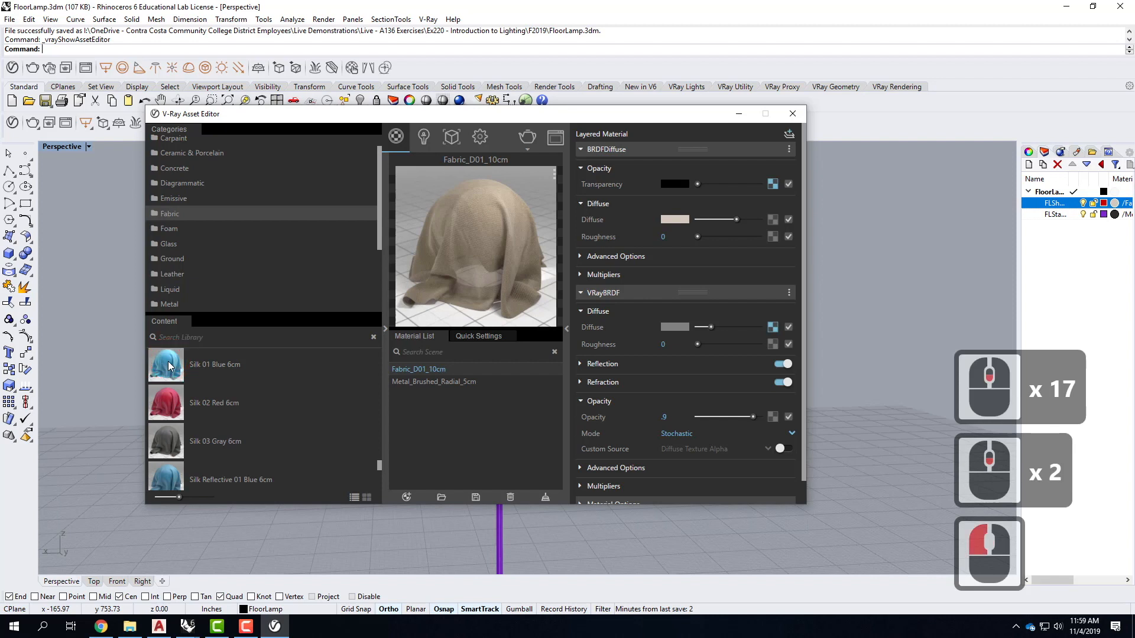
pyautogui.scroll(20, 168, 363)
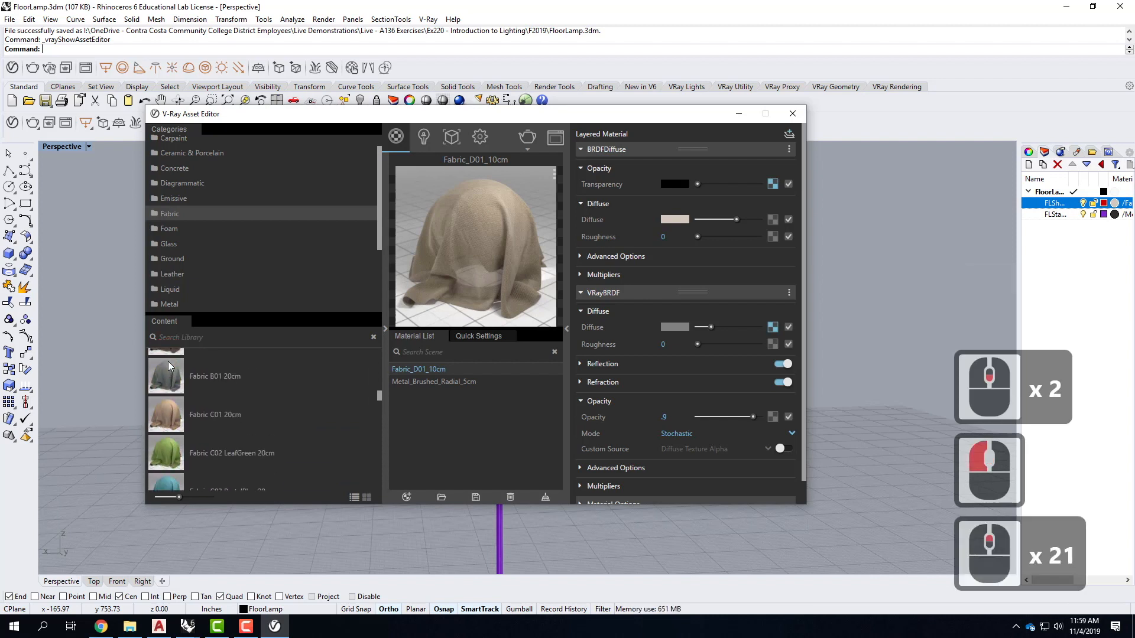
pyautogui.scroll(6, 168, 364)
pyautogui.scroll(-7, 168, 363)
pyautogui.scroll(-1, 168, 365)
pyautogui.click(167, 449)
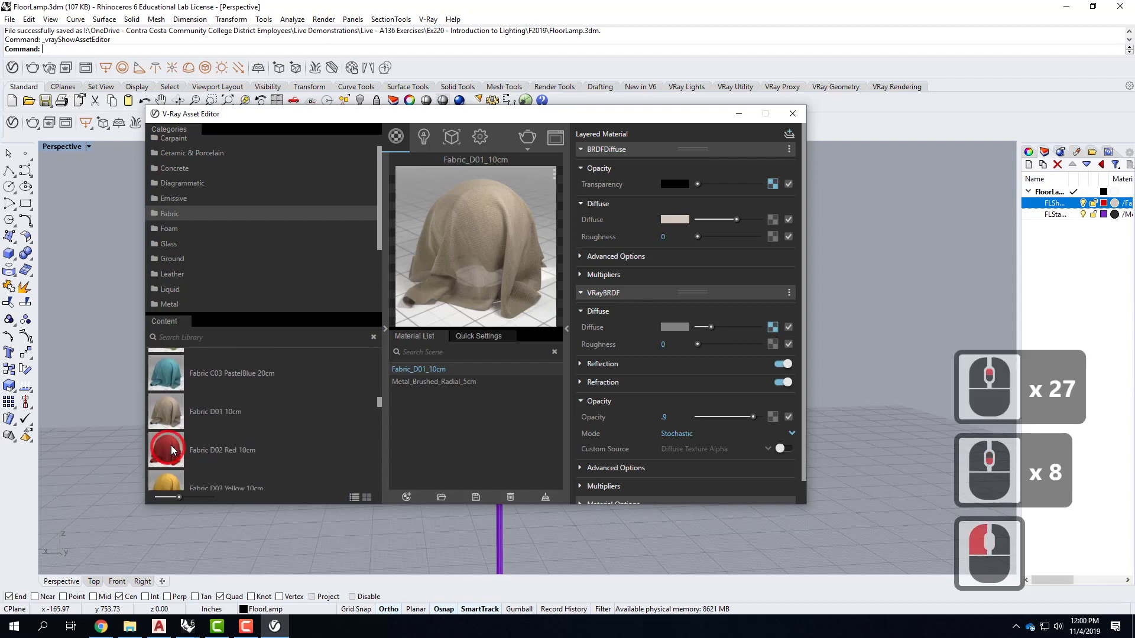
pyautogui.moveTo(165, 444); pyautogui.dragTo(492, 410)
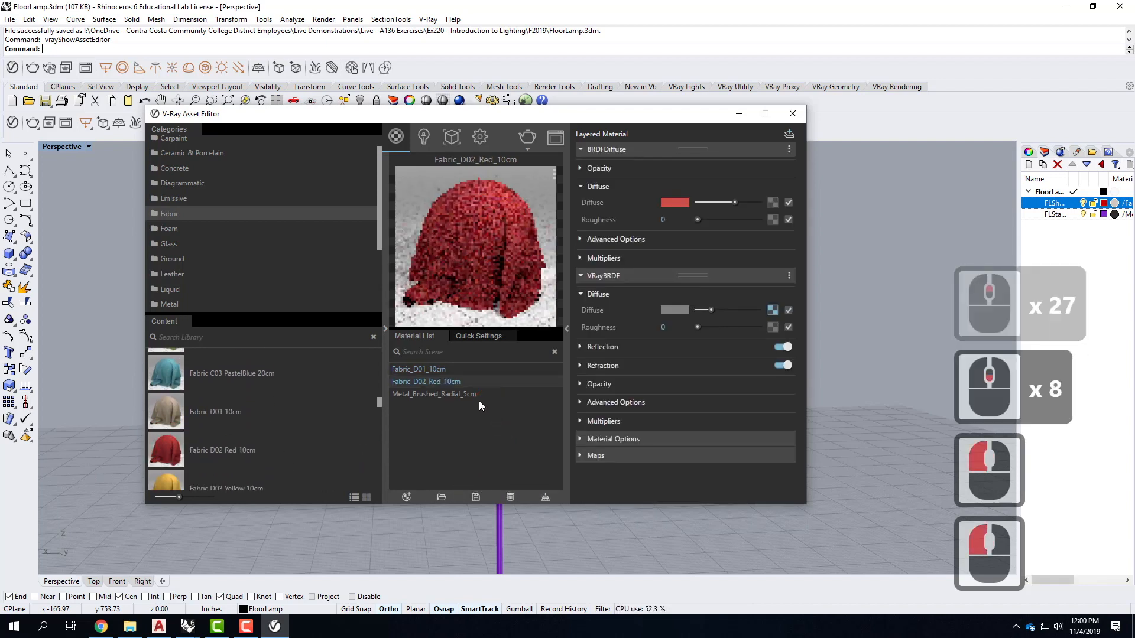
# Apply the Fabric_D02_Red_10cm material to the lamp shade's sublayer under FloorLamp
pyautogui.rightClick(433, 384)
pyautogui.moveTo(481, 284)
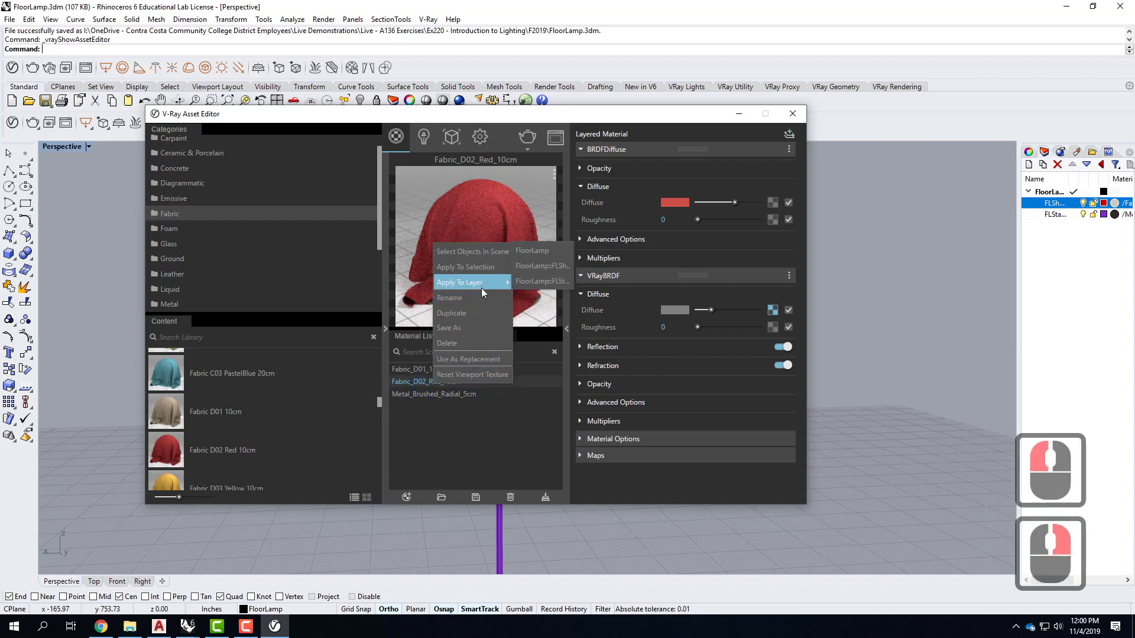
pyautogui.click(534, 268)
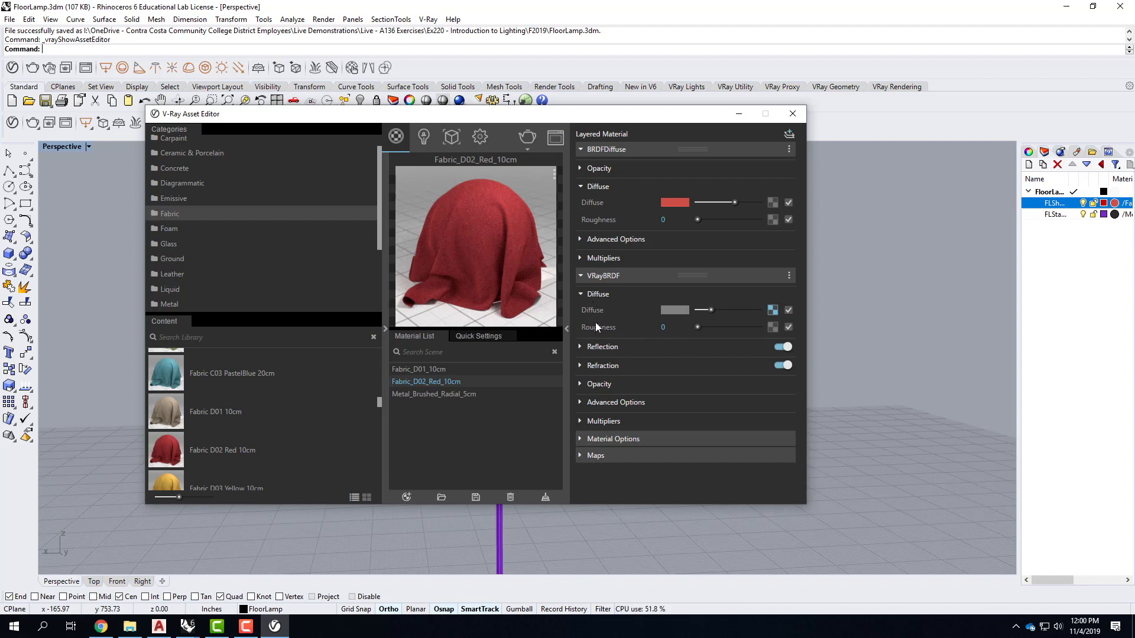
# Set the red fabric's VRayBRDF opacity to 0.9 and close the V-Ray Asset Editor
pyautogui.click(580, 386)
pyautogui.click(691, 402)
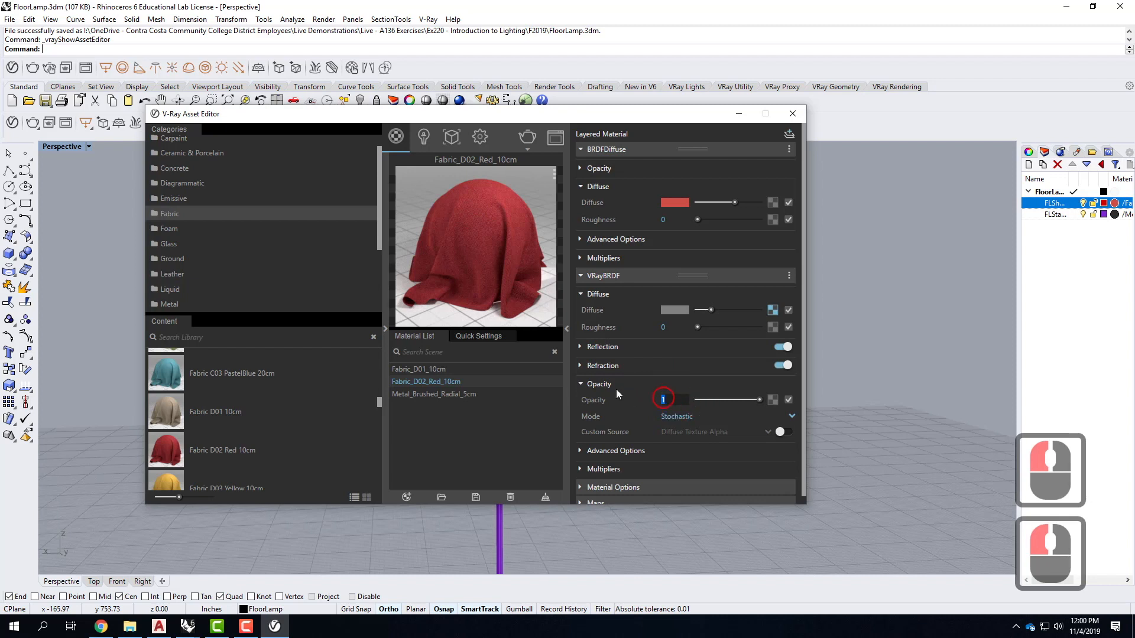
pyautogui.moveTo(632, 395); pyautogui.dragTo(614, 389)
pyautogui.write('0.9')
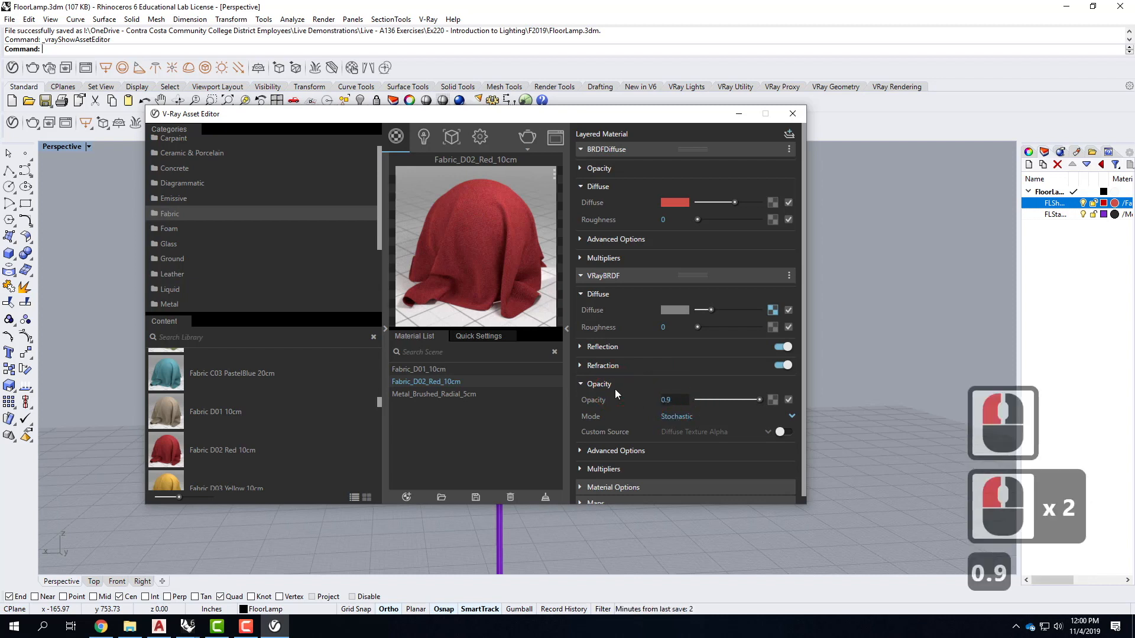
pyautogui.press('Tab')
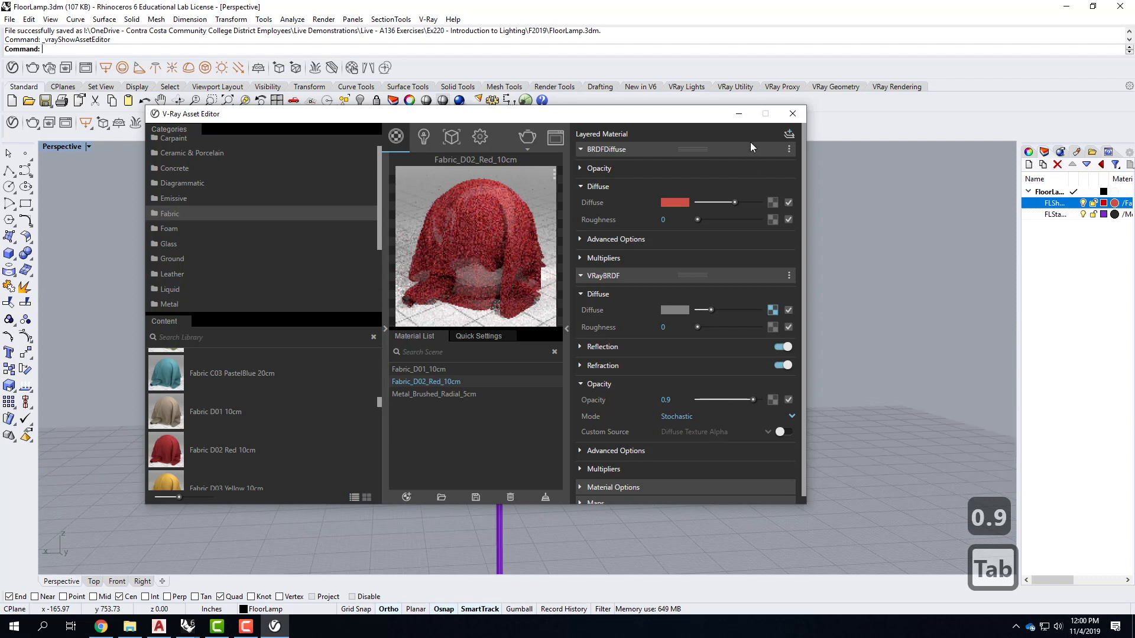
pyautogui.click(793, 115)
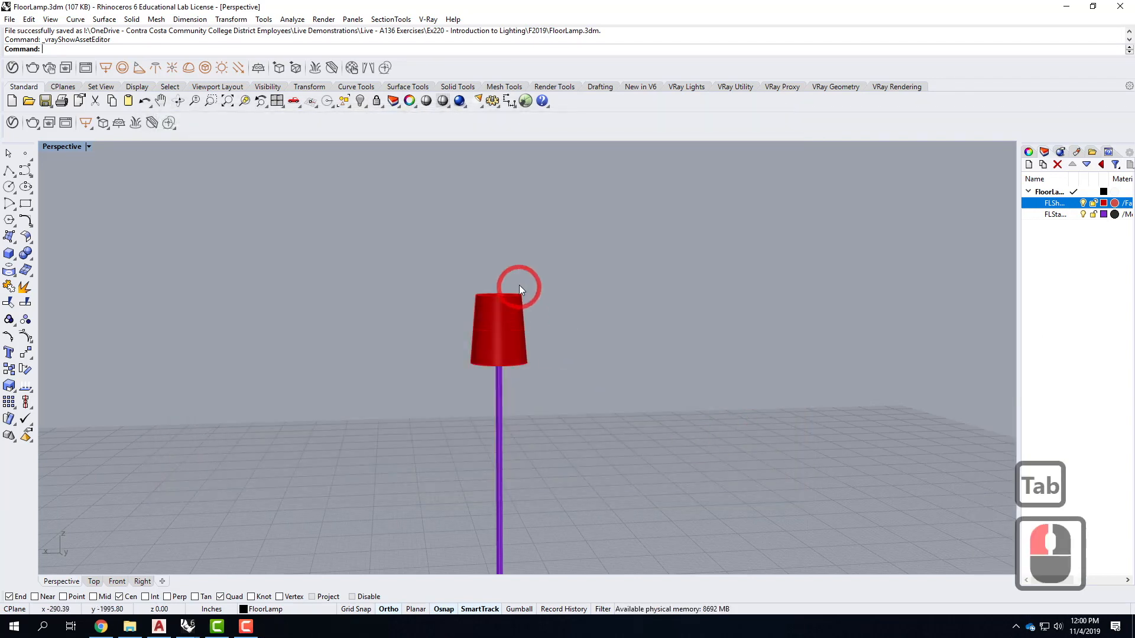
# Save the FloorLamp file and switch back to the SampleNightScene file
pyautogui.click(9, 20)
pyautogui.click(25, 74)
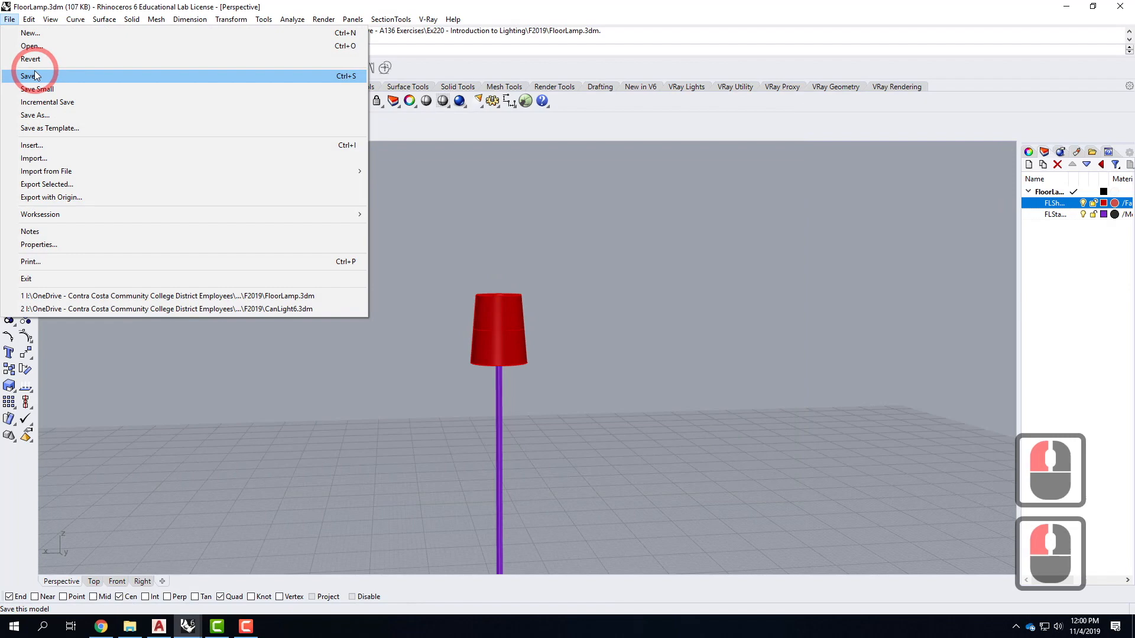
pyautogui.click(149, 328)
pyautogui.click(188, 626)
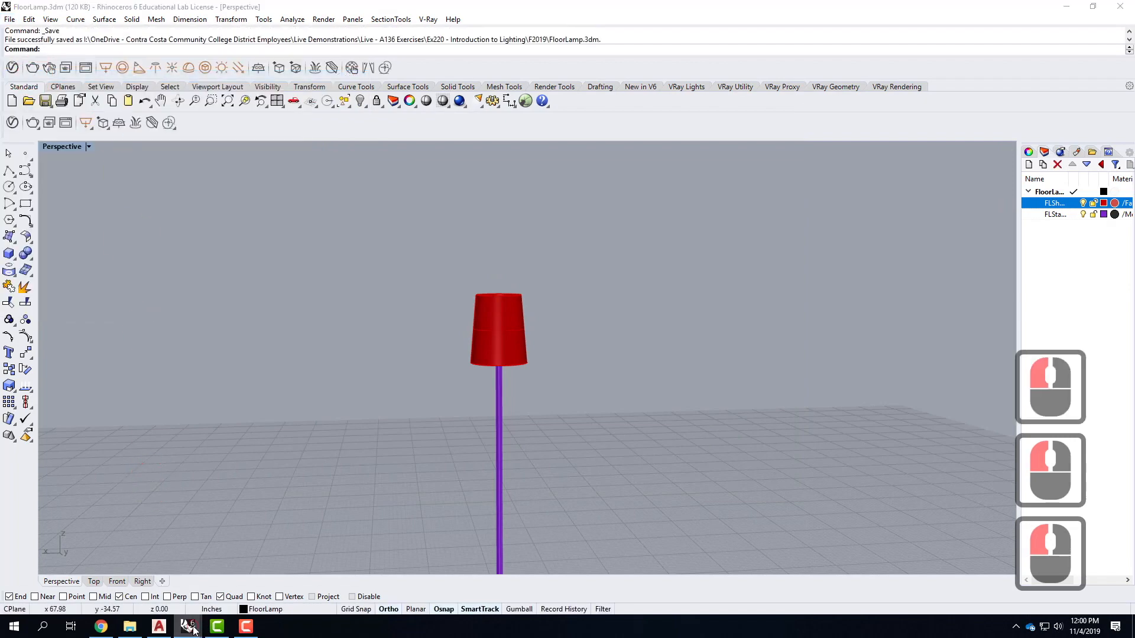
pyautogui.click(218, 580)
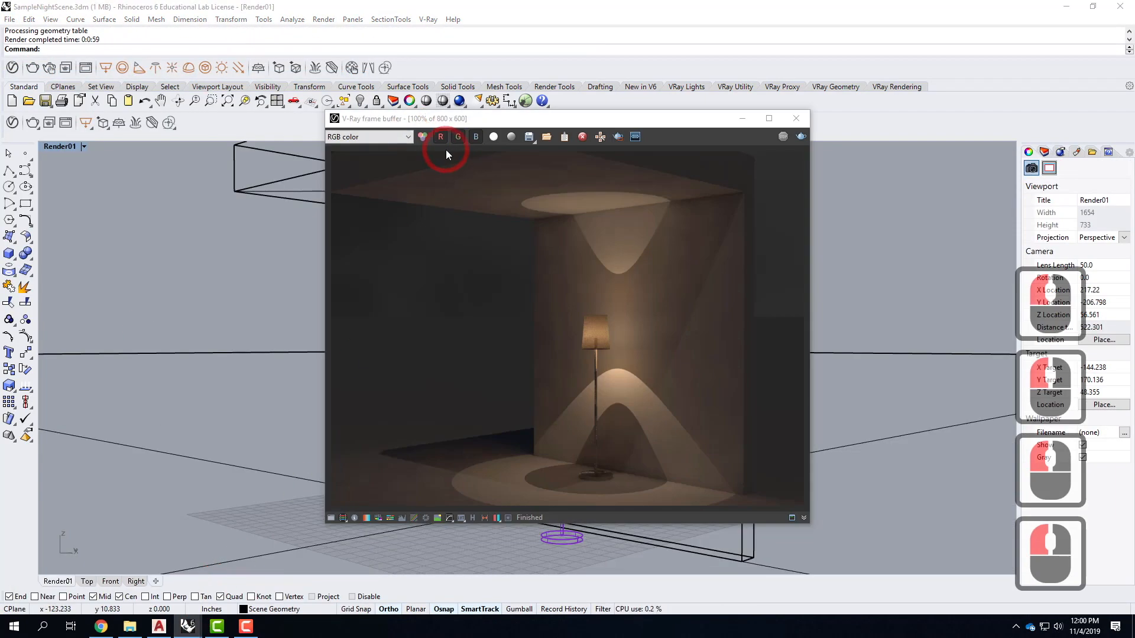
# Close the V-Ray frame buffer and open the Block Manager in SampleNightScene
pyautogui.click(808, 121)
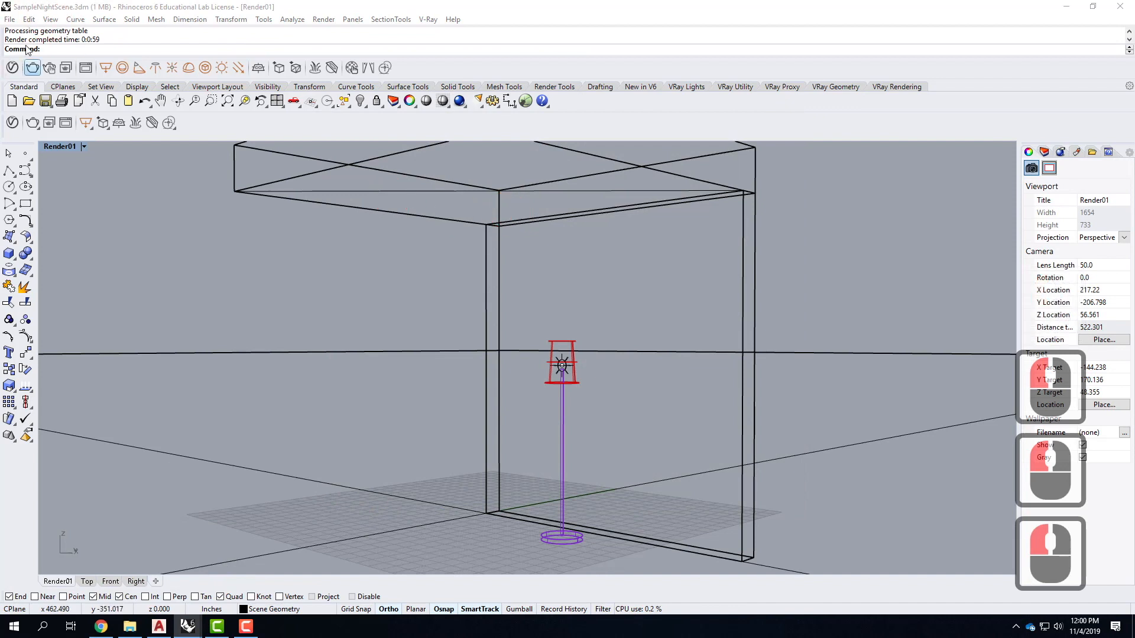
pyautogui.click(29, 20)
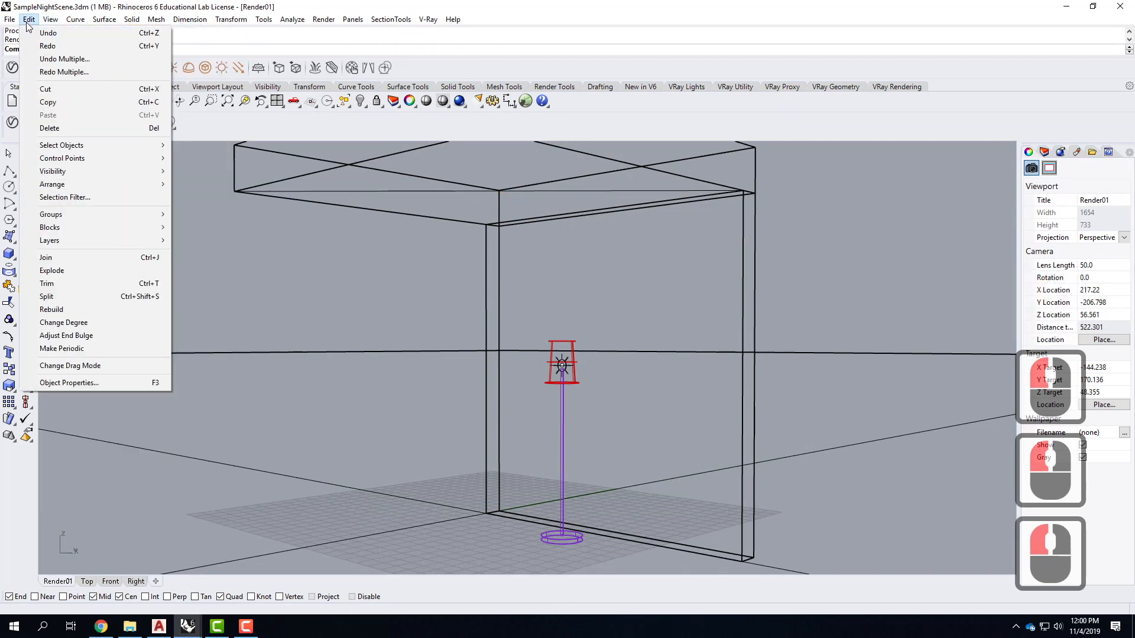
pyautogui.moveTo(64, 230)
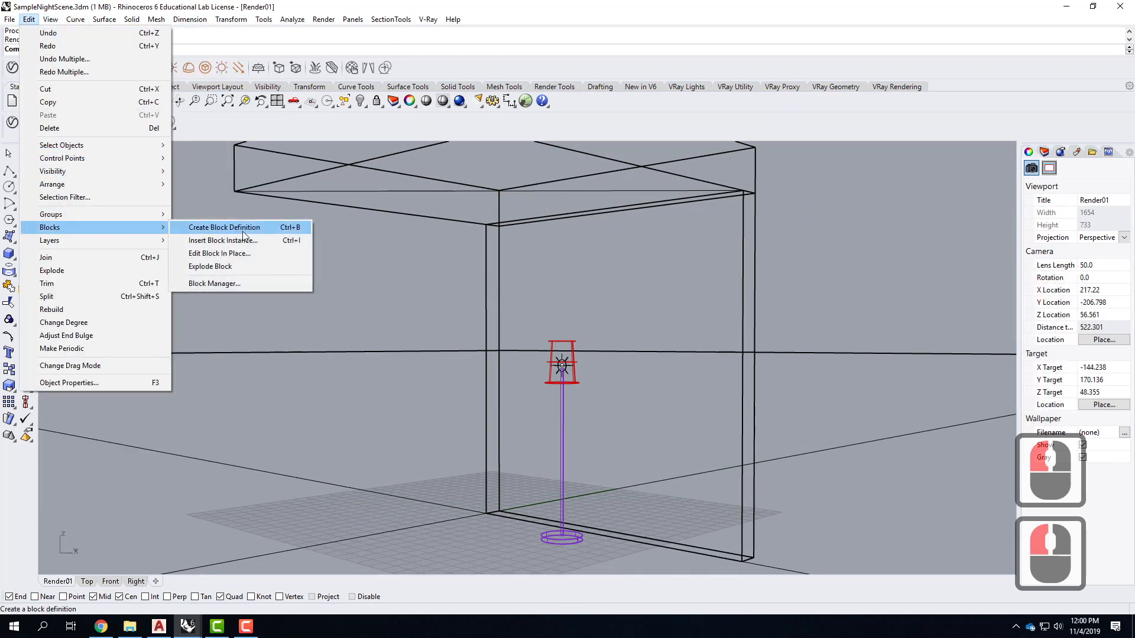
pyautogui.click(232, 282)
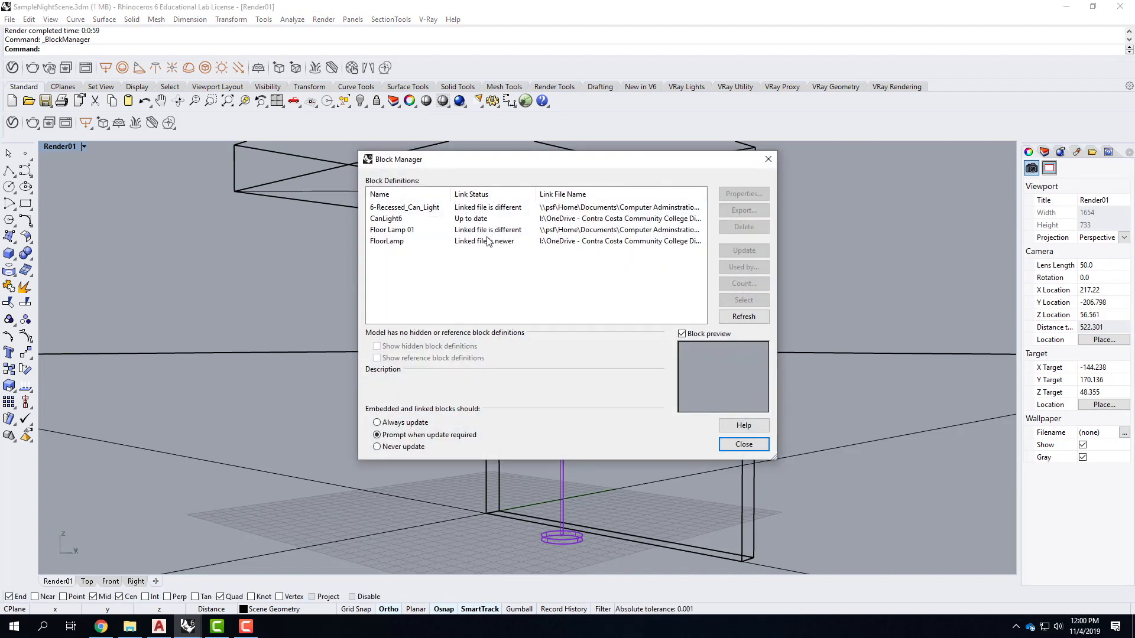
# Update the linked FloorLamp block, replacing existing materials for all conflicts, and close the Block Manager
pyautogui.click(481, 240)
pyautogui.click(745, 251)
pyautogui.click(745, 252)
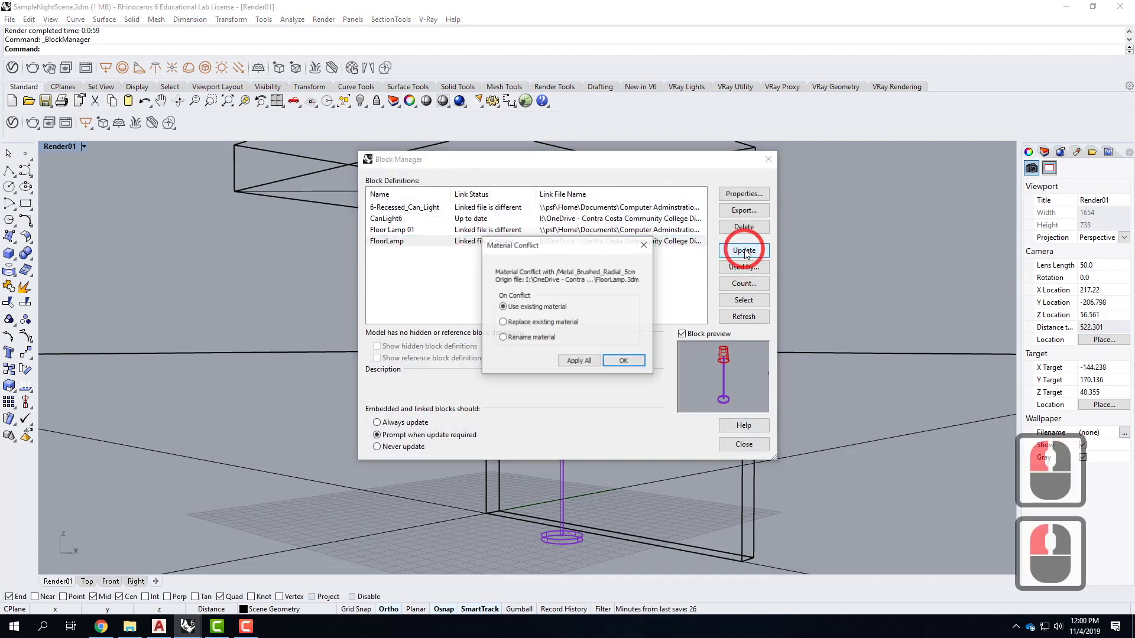
pyautogui.click(504, 322)
pyautogui.click(582, 361)
pyautogui.click(576, 358)
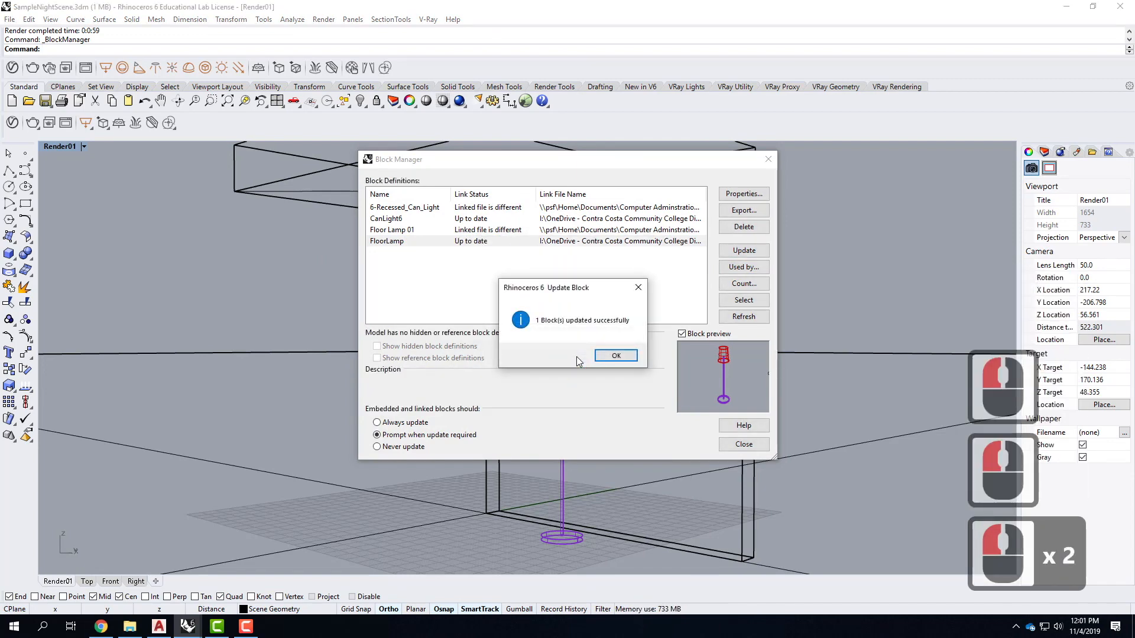
pyautogui.click(614, 355)
pyautogui.click(744, 444)
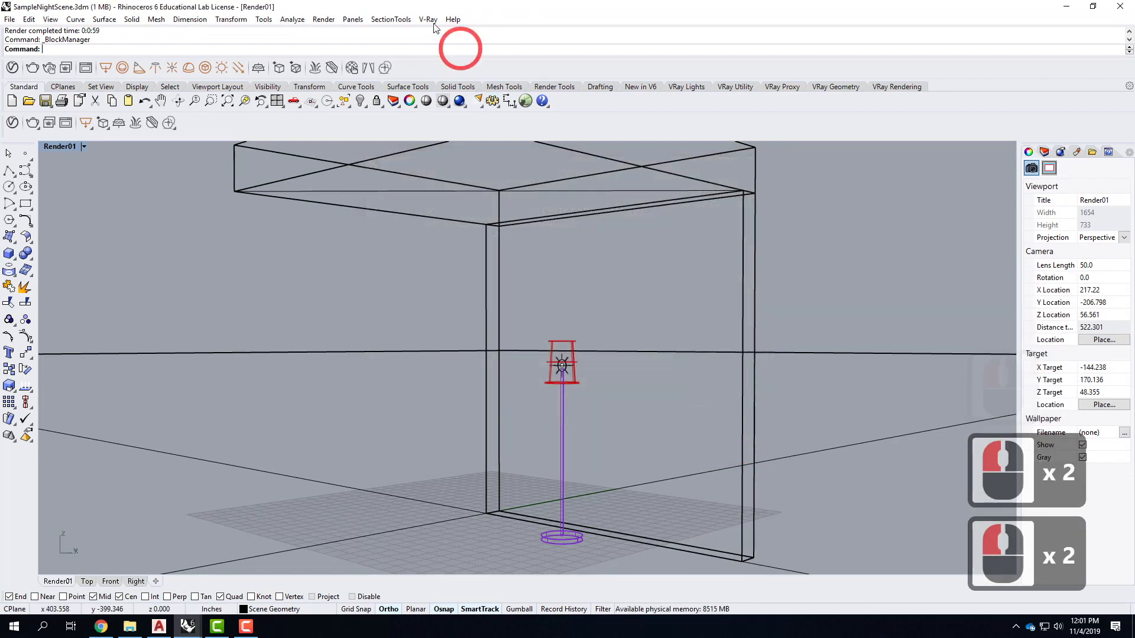
# Render the scene with the updated lamp shade, minimize the frame buffer, and switch to the FloorLamp file
pyautogui.click(460, 103)
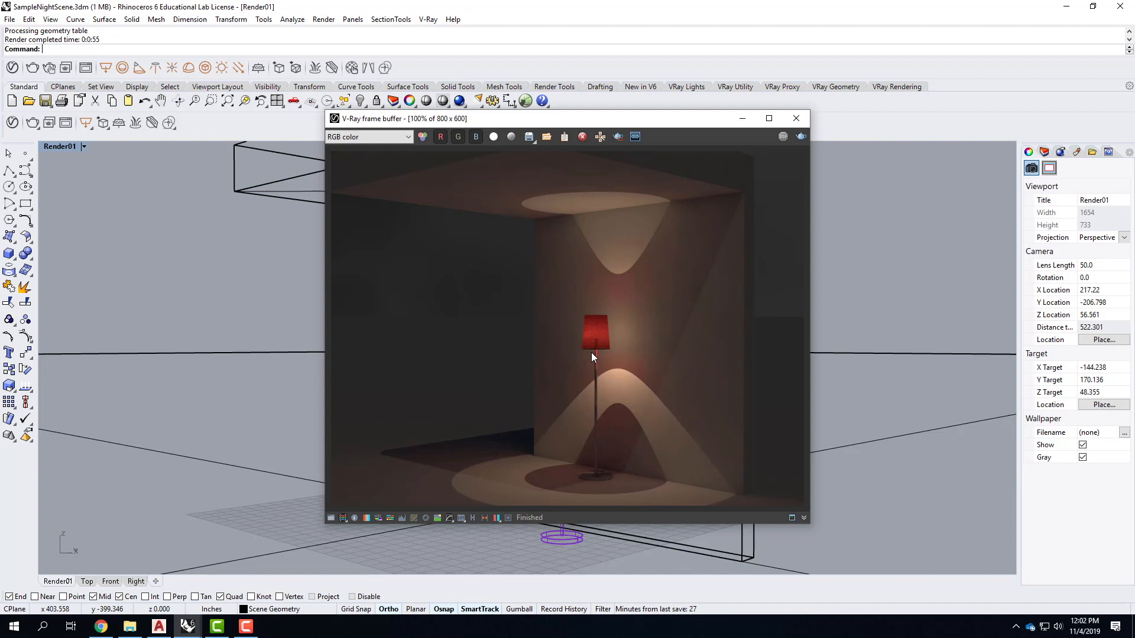
pyautogui.click(743, 120)
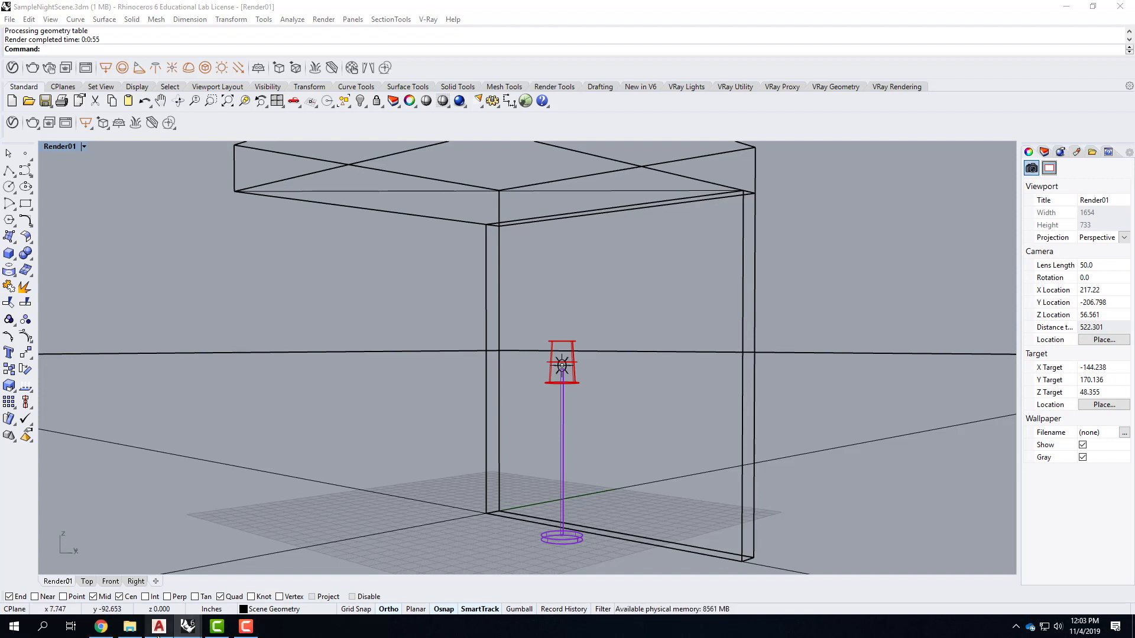
pyautogui.moveTo(157, 637)
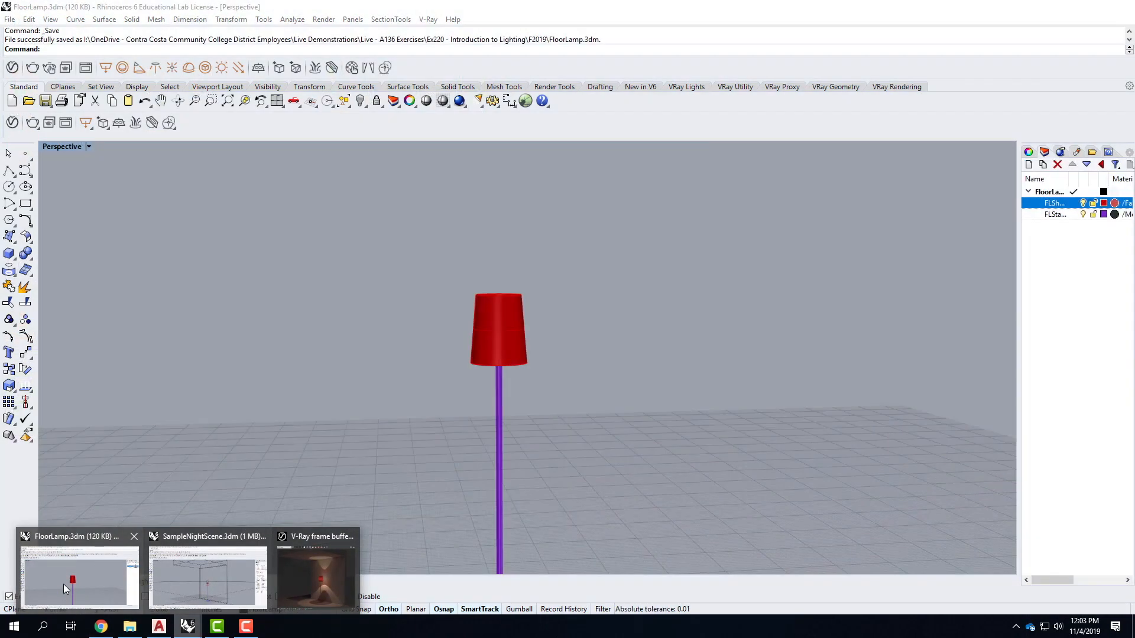
pyautogui.click(62, 584)
# Save the FloorLamp file and start a new model from the Large Objects - Inches template
pyautogui.click(8, 21)
pyautogui.click(35, 75)
pyautogui.click(8, 19)
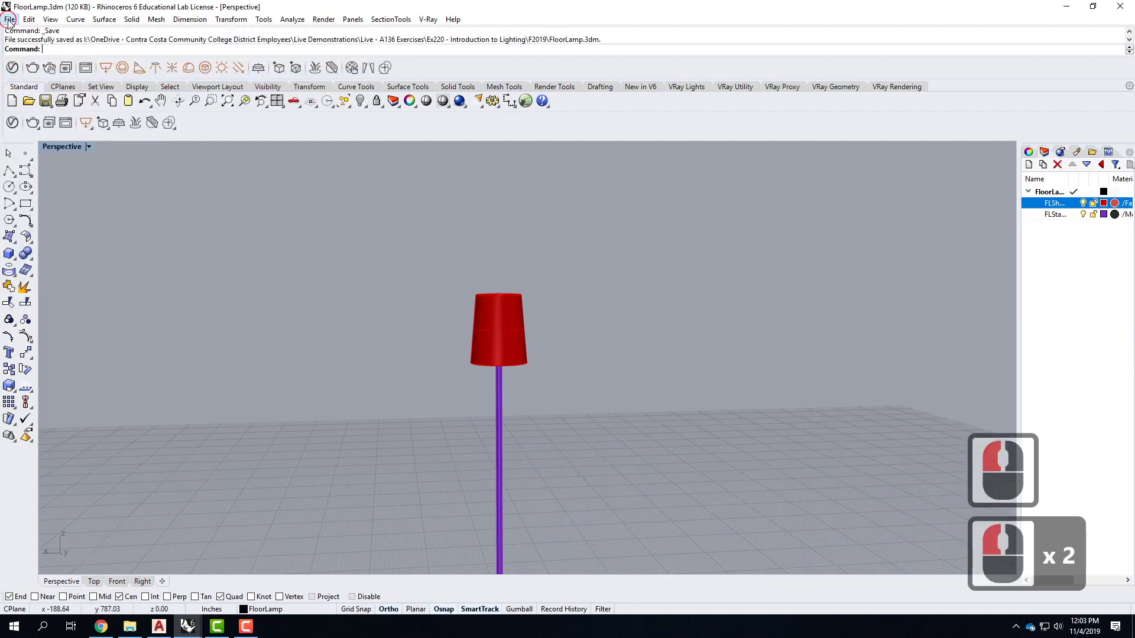
pyautogui.click(9, 19)
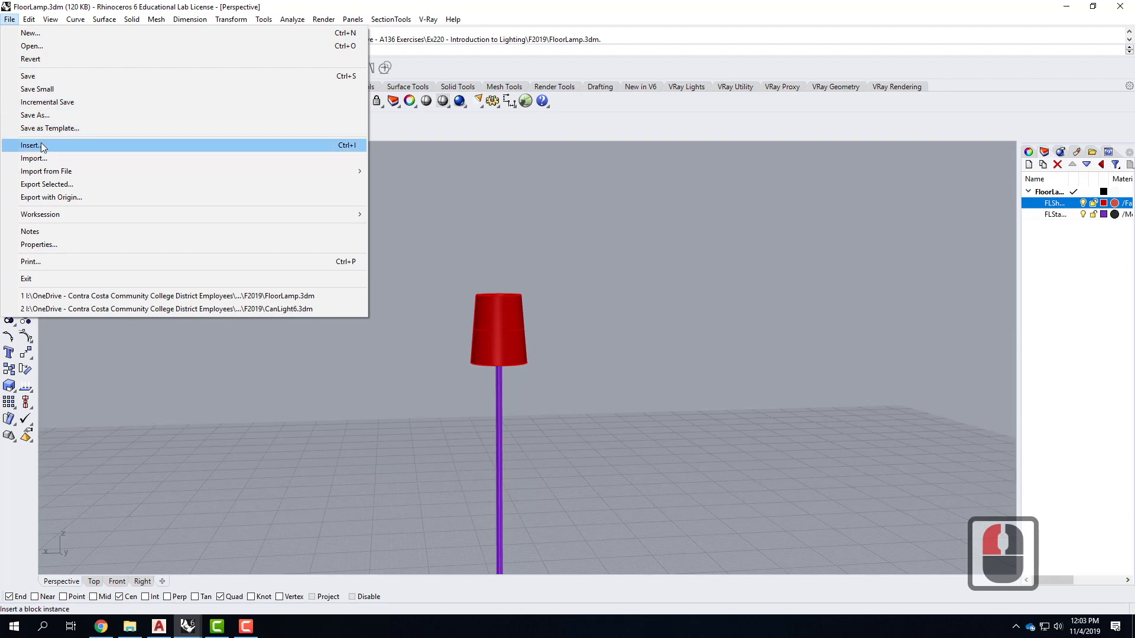
pyautogui.click(29, 32)
pyautogui.click(502, 214)
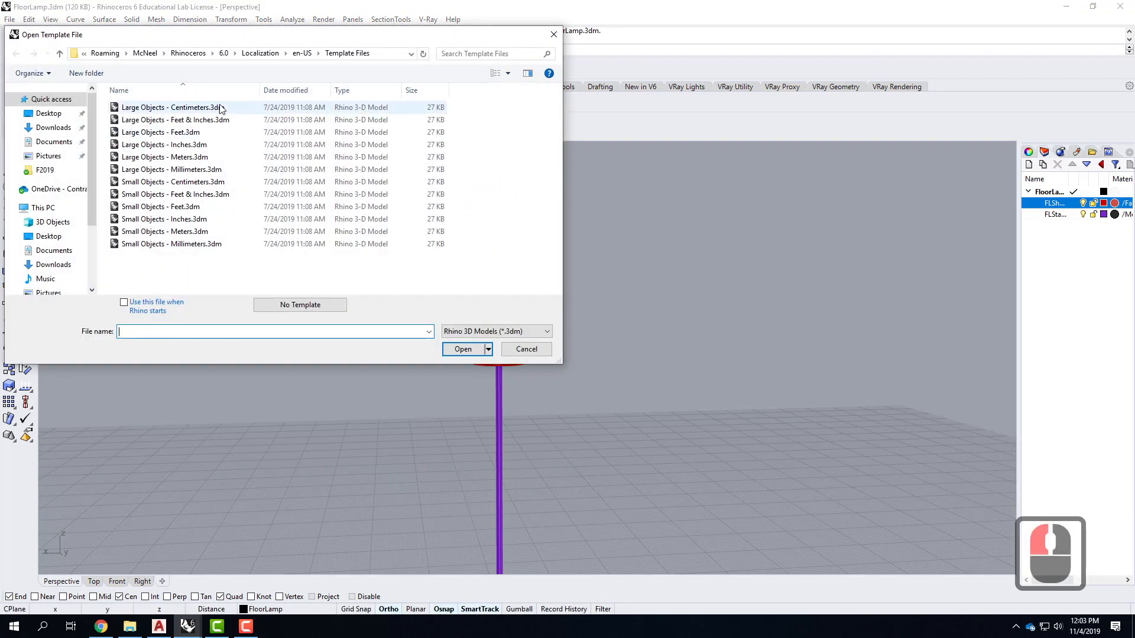
pyautogui.click(190, 145)
pyautogui.click(462, 349)
pyautogui.click(540, 355)
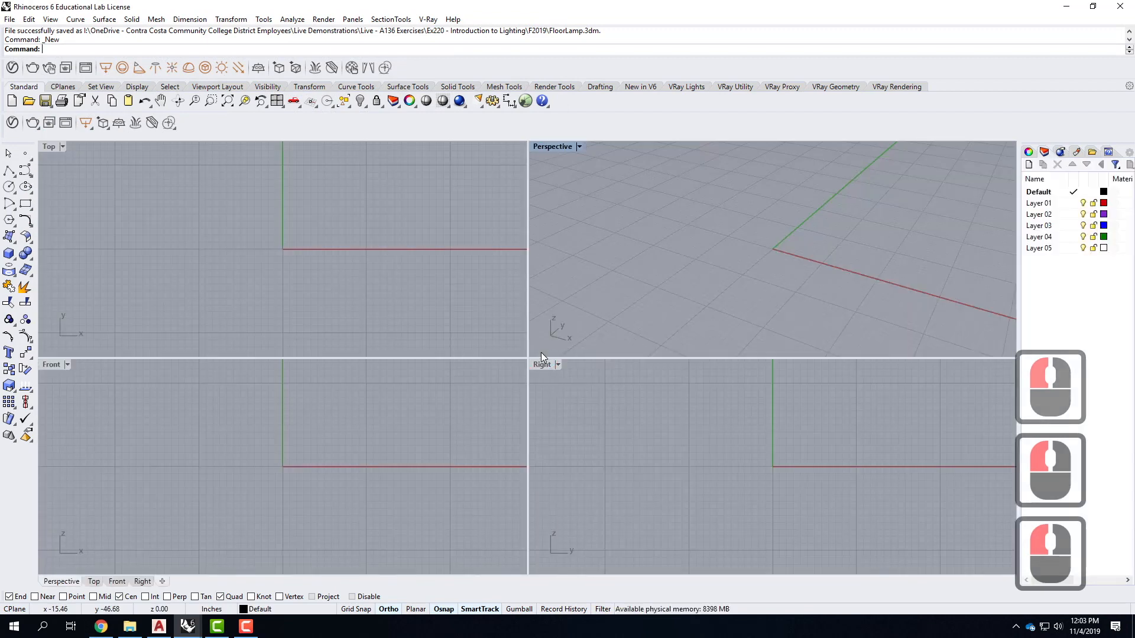
# Maximize the Top viewport in the new model
pyautogui.doubleClick(49, 146)
pyautogui.scroll(-3, 237, 375)
pyautogui.scroll(3, 476, 332)
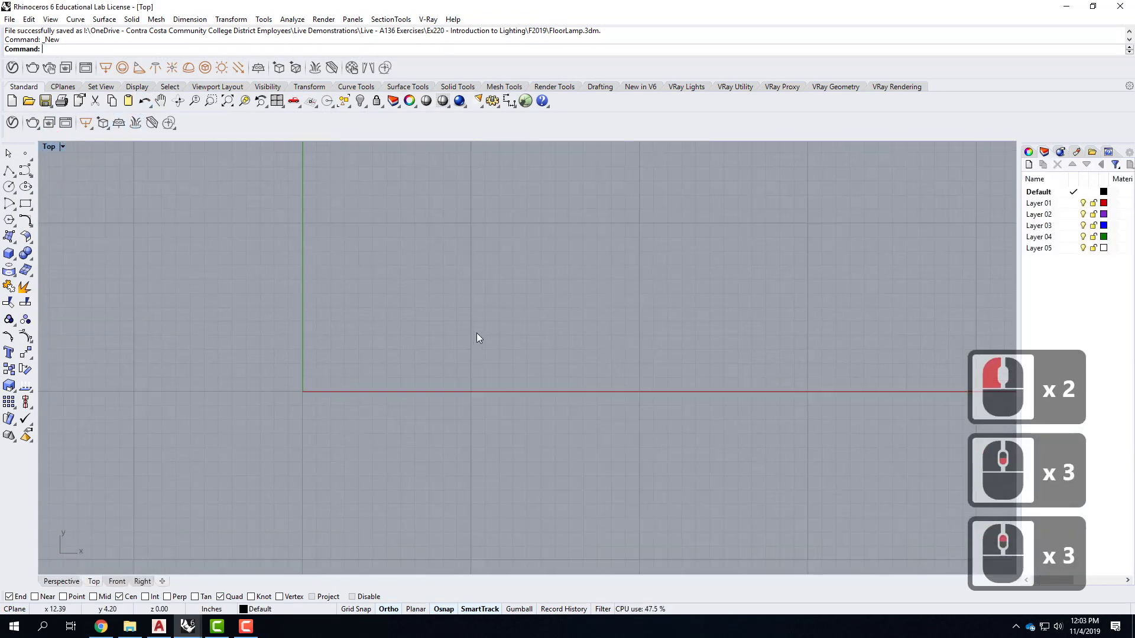
pyautogui.scroll(-7, 324, 395)
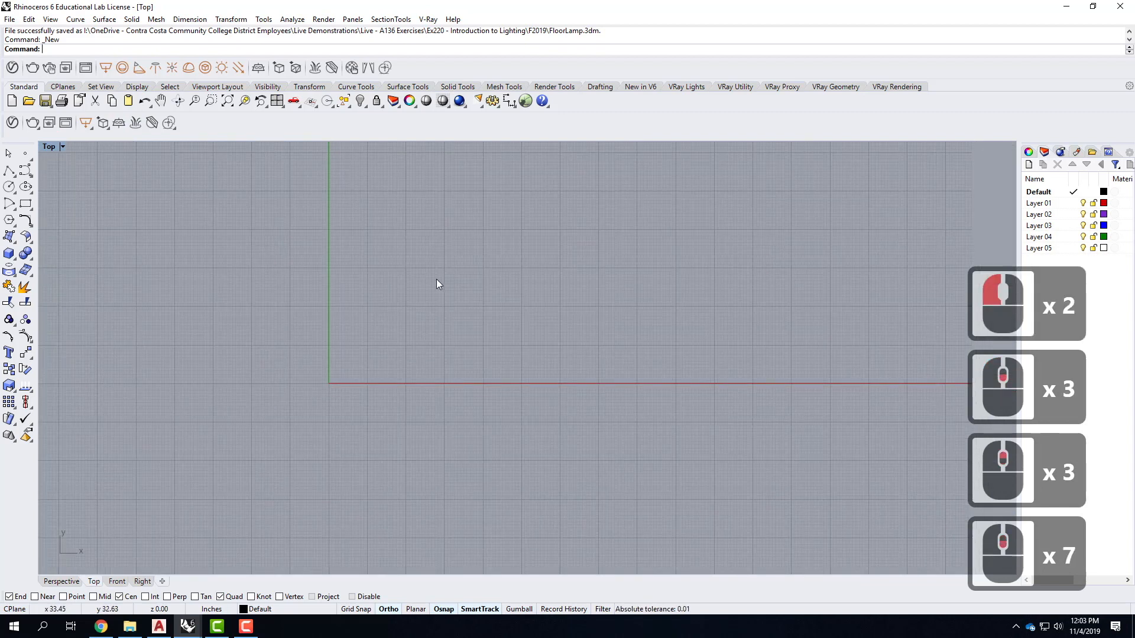
# Create the text object 135 as Arial curves, 12 inches high, and place it just above the X axis near the origin
pyautogui.click(9, 353)
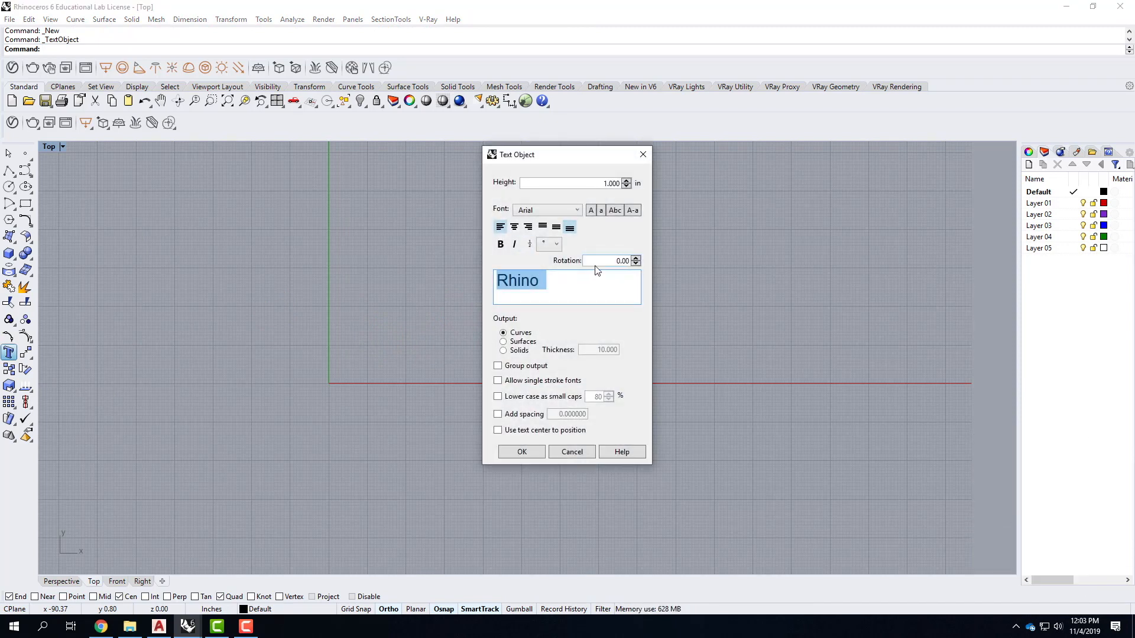
pyautogui.write('135')
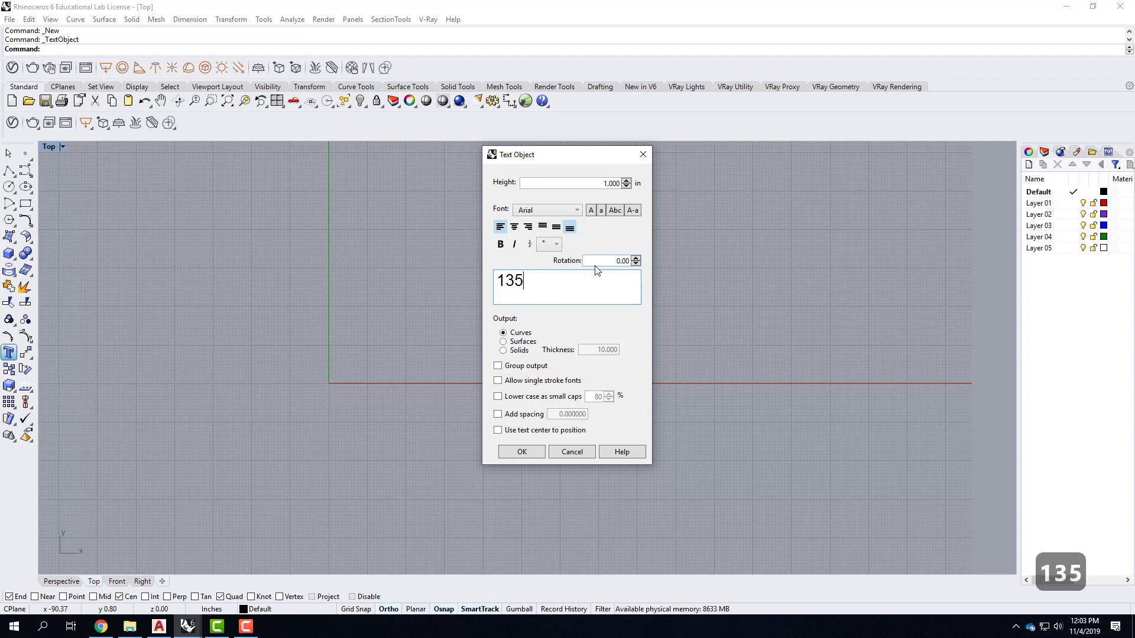
pyautogui.doubleClick(592, 181)
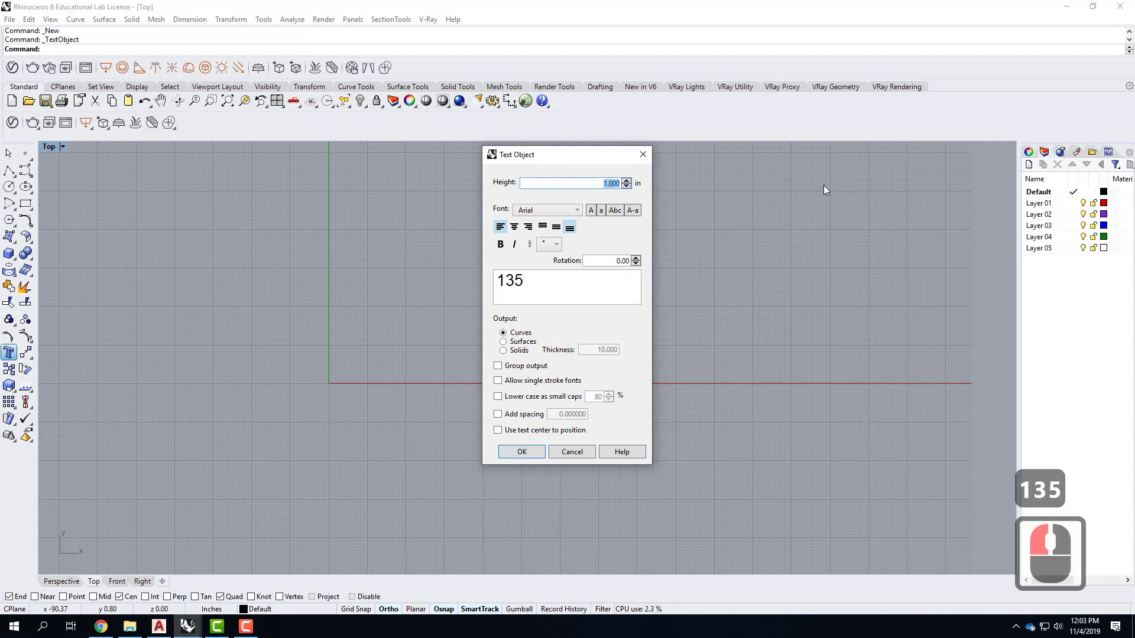
pyautogui.write('12')
pyautogui.press('Return')
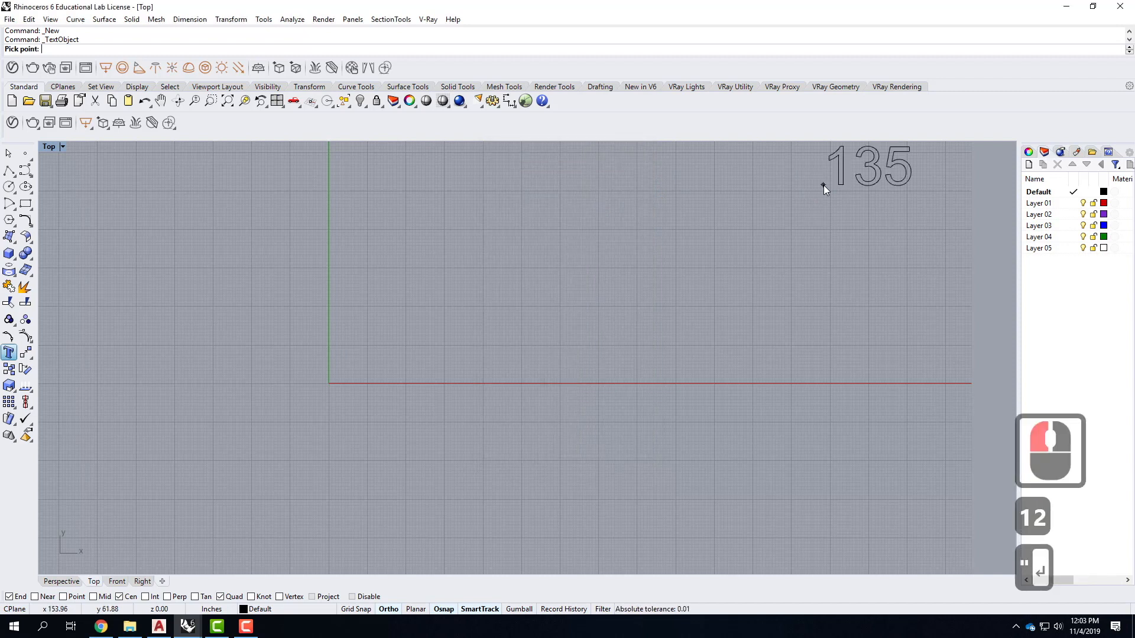
pyautogui.click(337, 354)
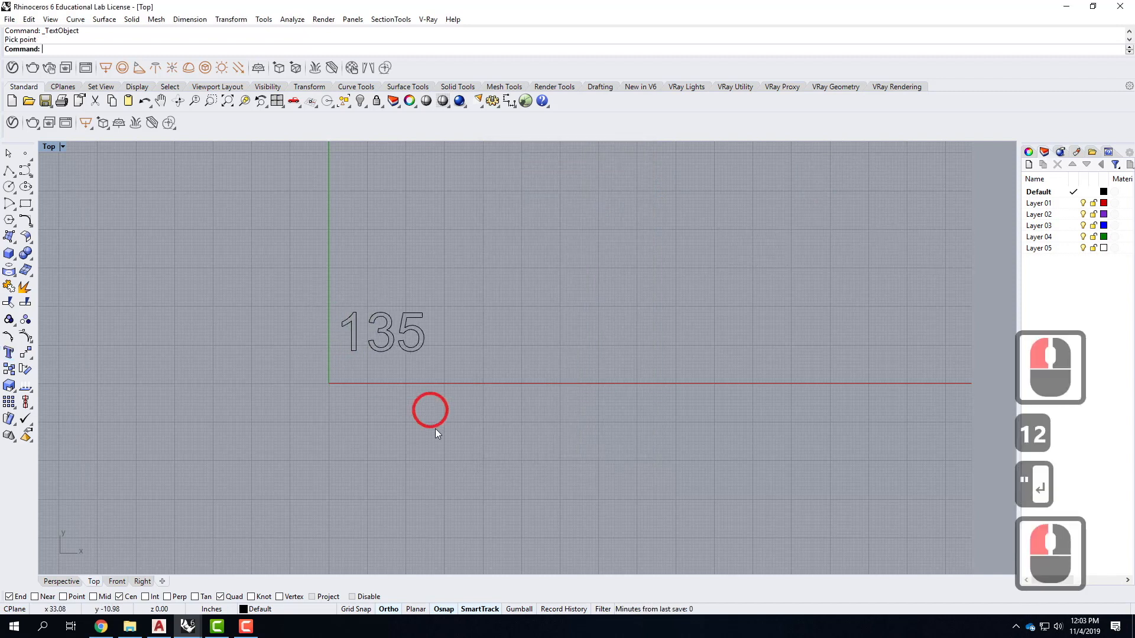
# Set the fillet radius to 0.5 inch and fillet both corners at the upper open end of the 3
pyautogui.scroll(7, 376, 331)
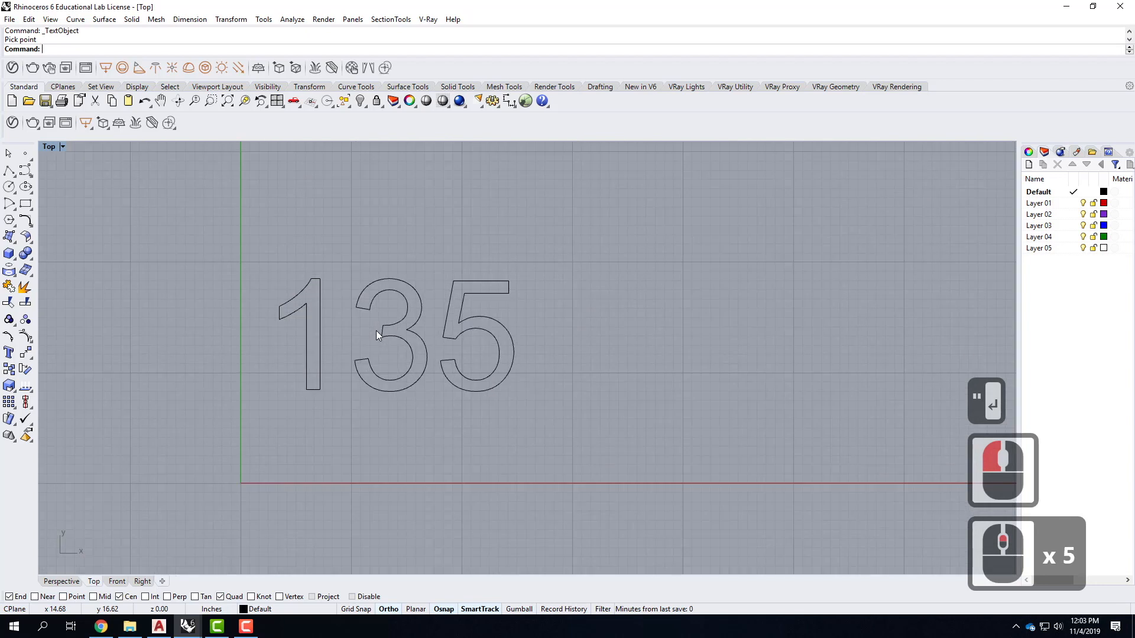
pyautogui.scroll(1, 376, 331)
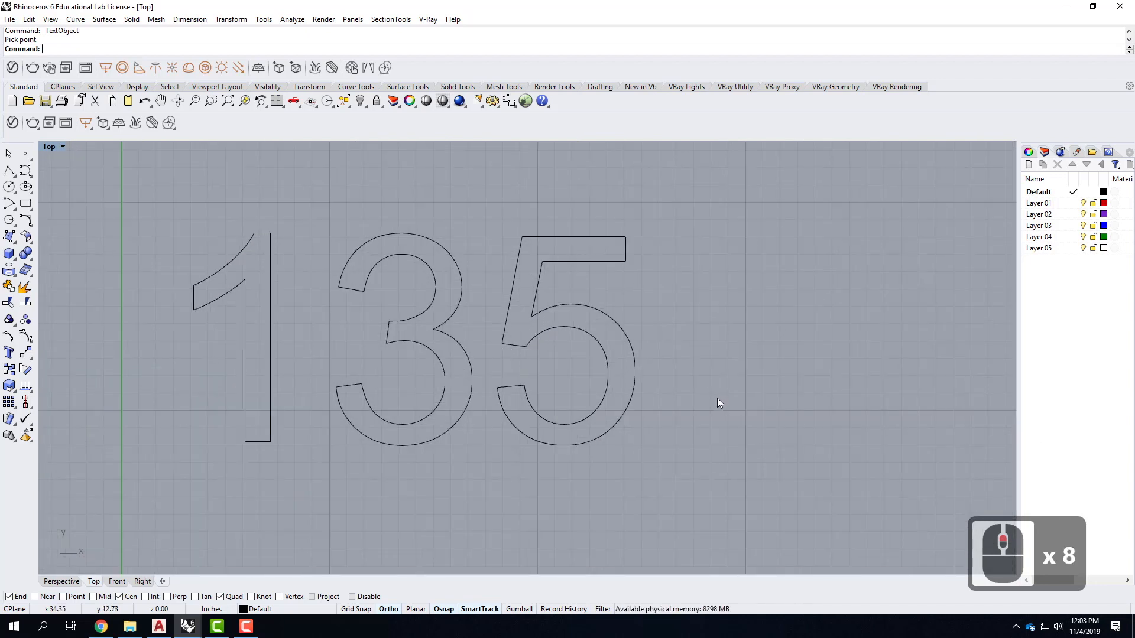
pyautogui.write('fillet')
pyautogui.press('Return')
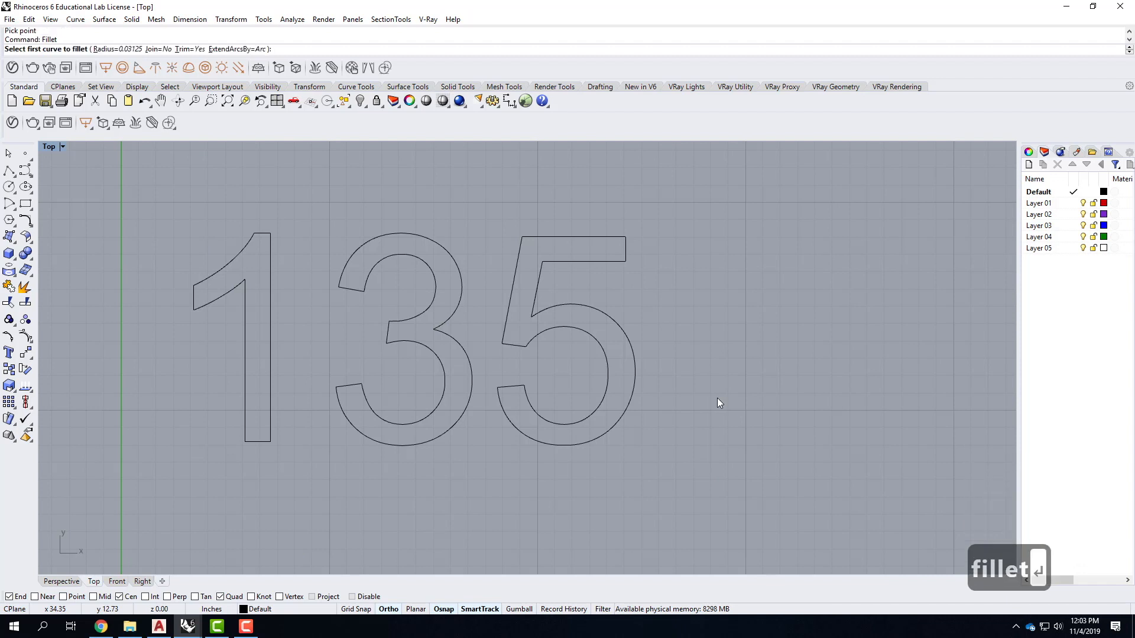
pyautogui.write('r')
pyautogui.press('Return')
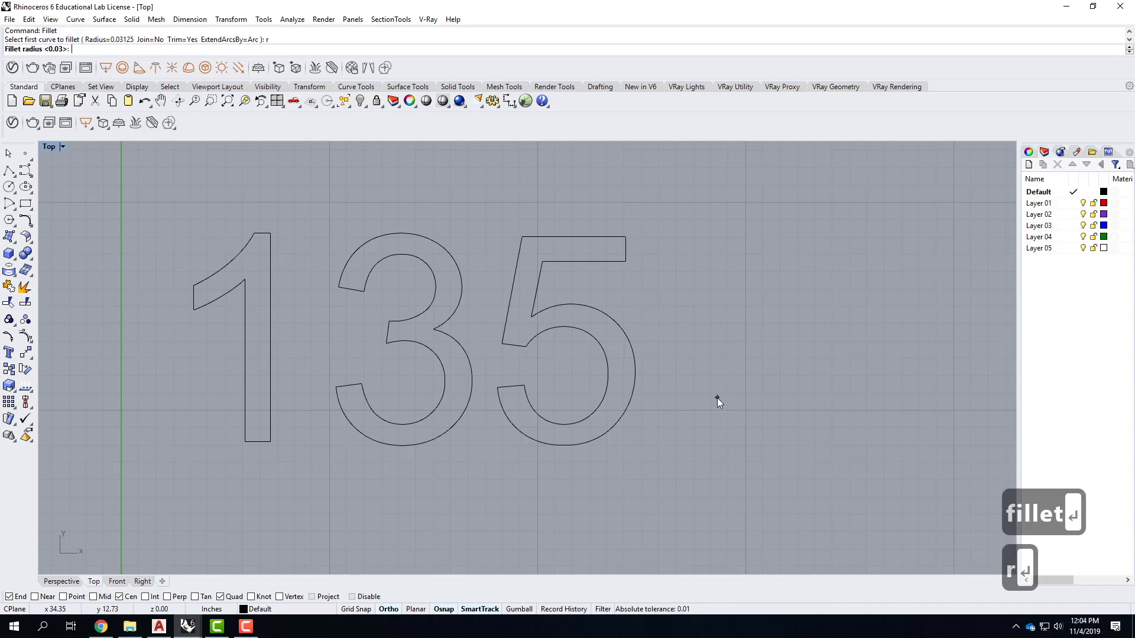
pyautogui.write('.5"')
pyautogui.press('Return')
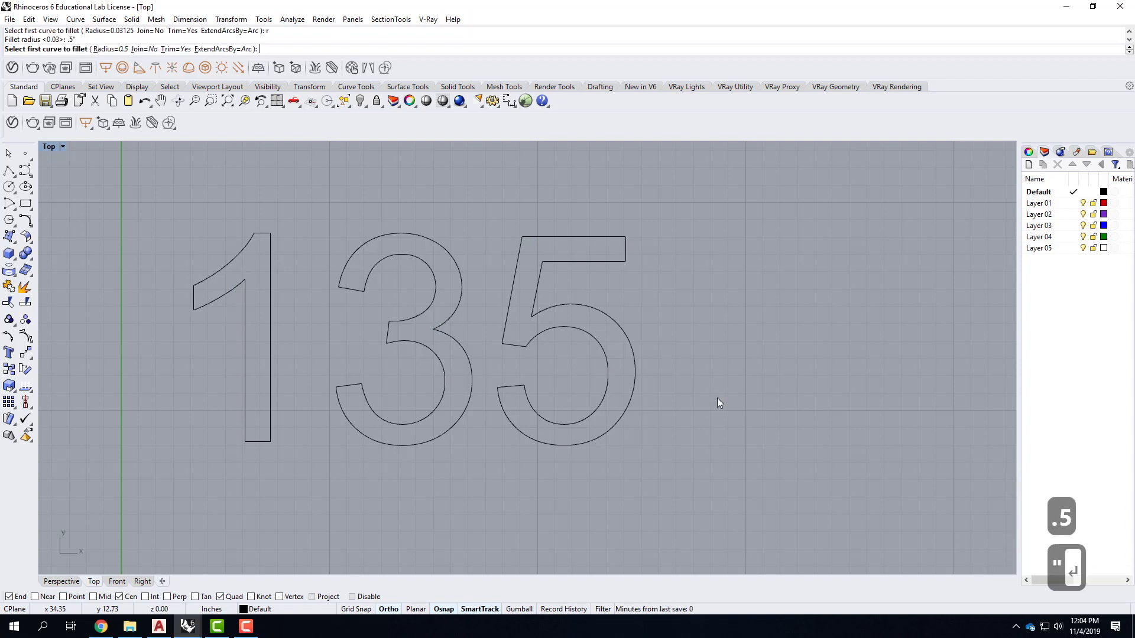
pyautogui.click(344, 280)
pyautogui.click(356, 290)
pyautogui.rightClick(356, 290)
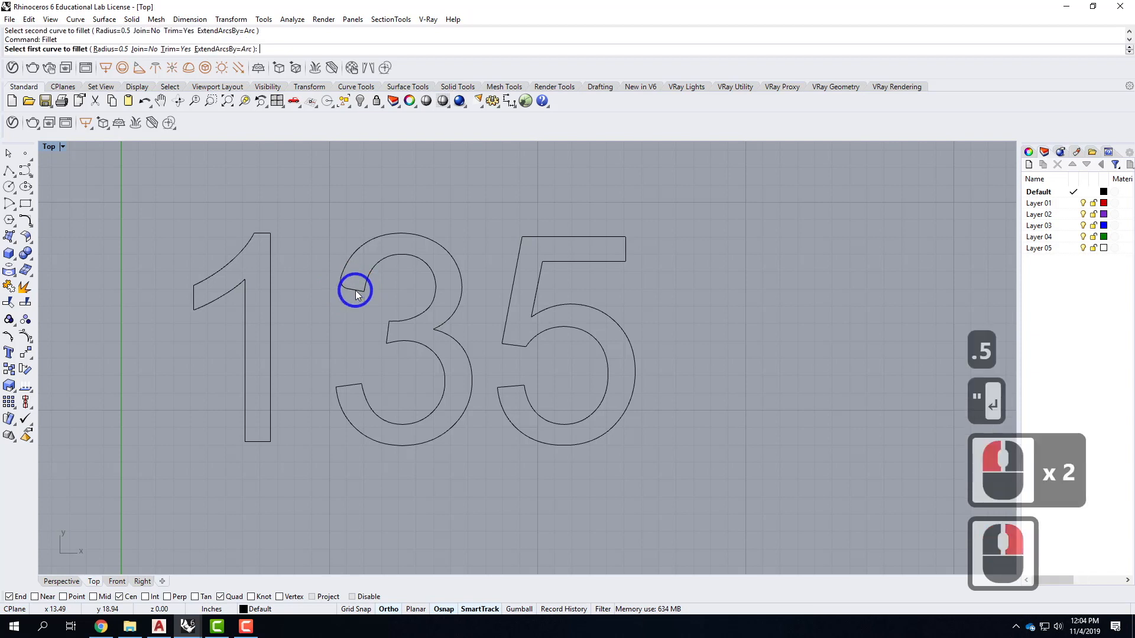
pyautogui.click(367, 279)
pyautogui.click(403, 311)
# Fillet both corners of the 3's inner middle tip and the notch on its outer side at 0.5 inch radius
pyautogui.rightClick(402, 318)
pyautogui.click(392, 330)
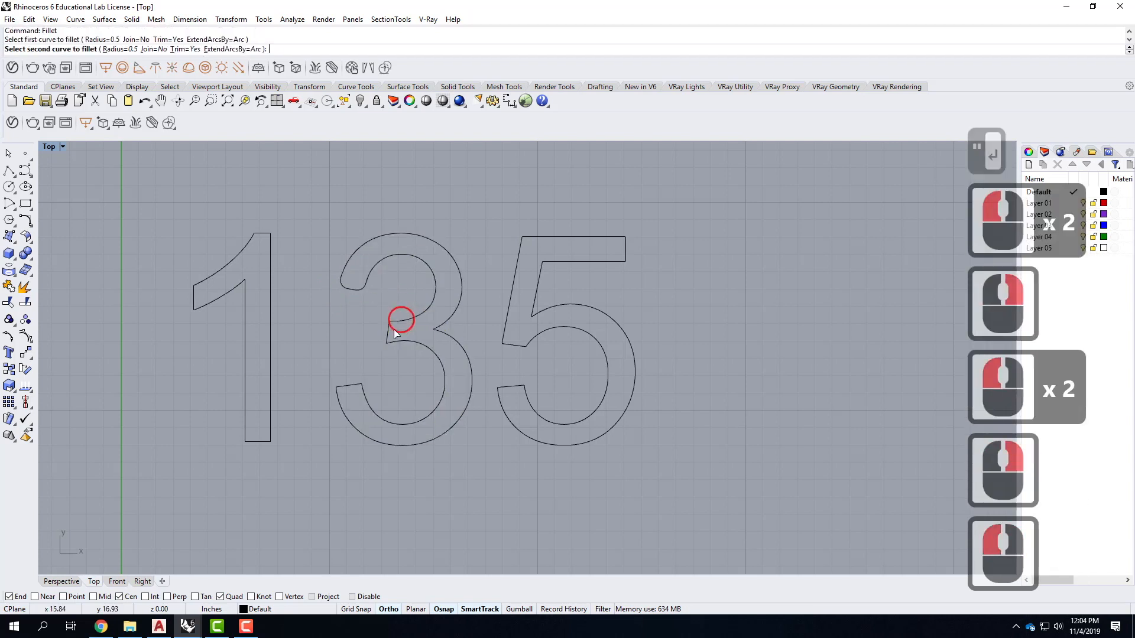
pyautogui.click(439, 324)
pyautogui.rightClick(445, 324)
pyautogui.click(445, 323)
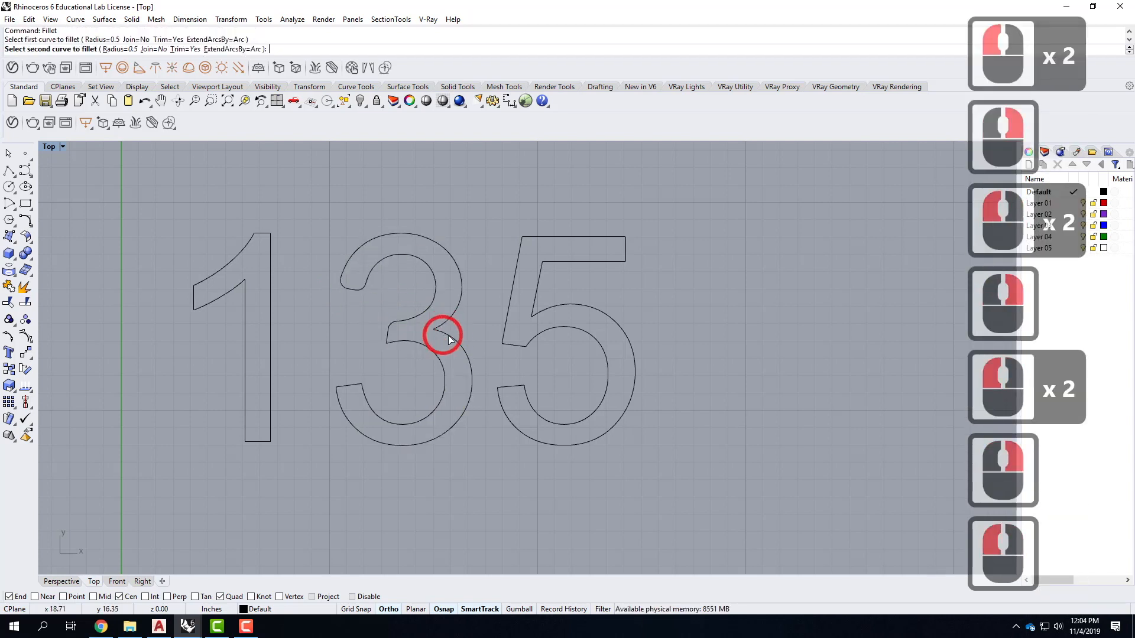
pyautogui.click(443, 334)
pyautogui.moveTo(388, 332); pyautogui.dragTo(384, 334, button='right')
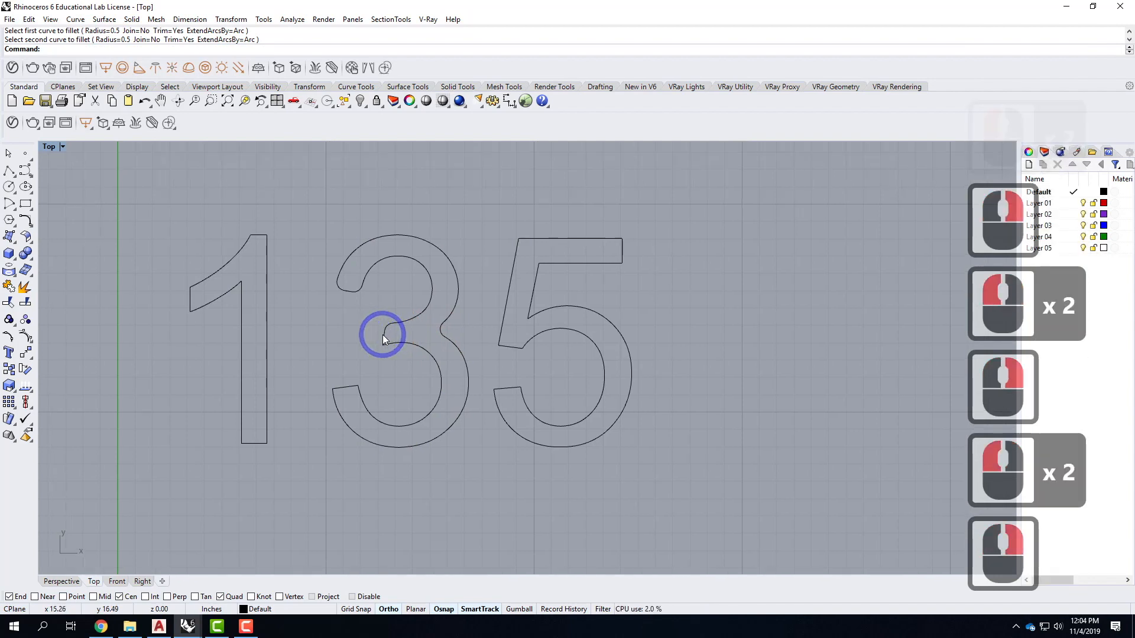
pyautogui.click(383, 336)
pyautogui.rightClick(383, 338)
pyautogui.click(386, 340)
pyautogui.click(391, 327)
pyautogui.moveTo(364, 388); pyautogui.dragTo(362, 390, button='right')
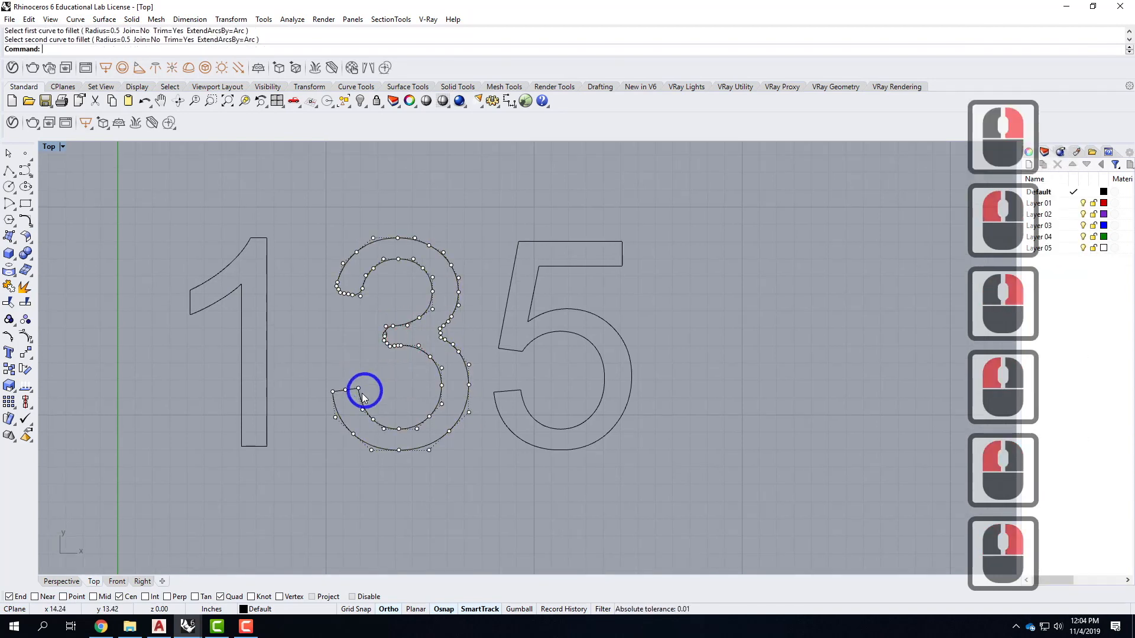
pyautogui.click(357, 394)
pyautogui.click(354, 396)
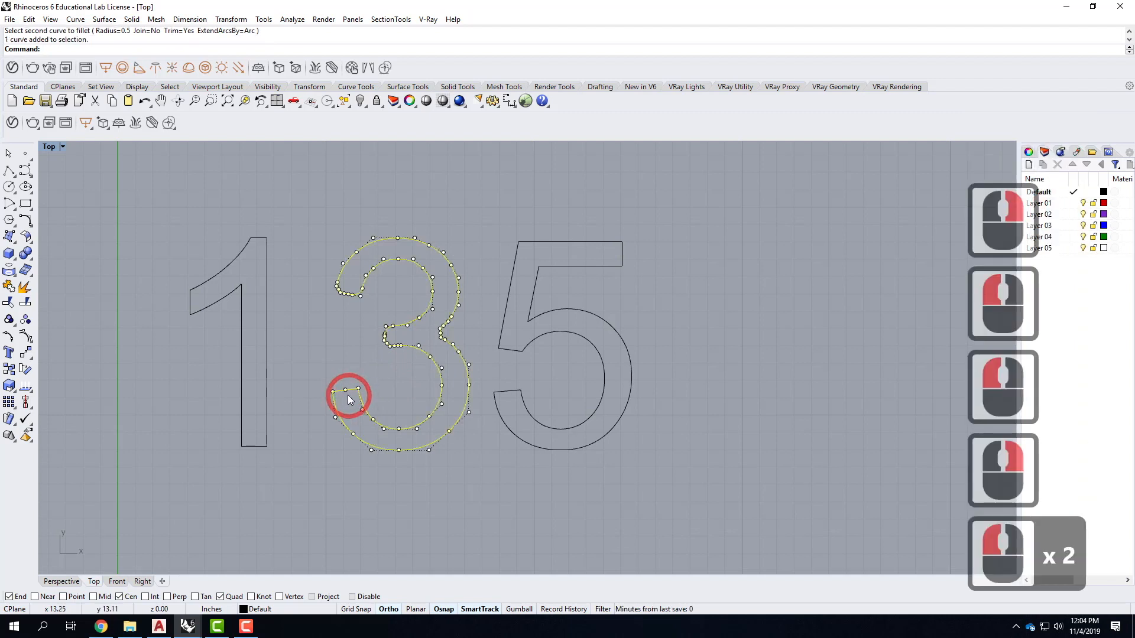
pyautogui.press('Escape')
pyautogui.press('Escape')
pyautogui.press('Escape')
# Fillet both corners at the lower open end of the 3 with the 0.5 inch radius
pyautogui.rightClick(364, 402)
pyautogui.click(353, 397)
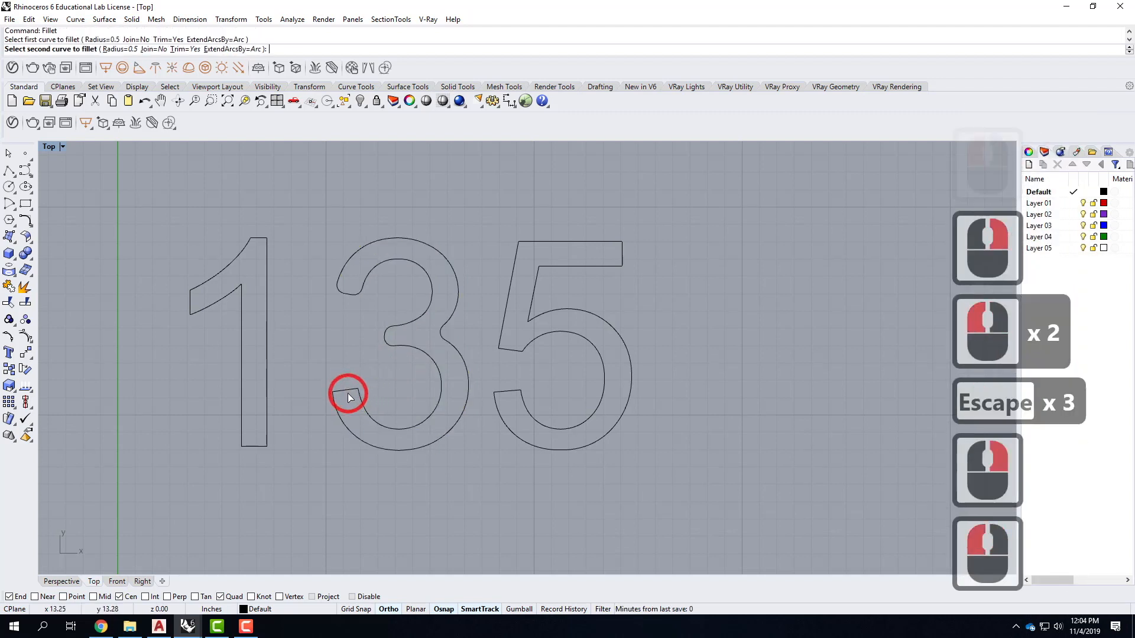
pyautogui.click(345, 396)
pyautogui.rightClick(346, 394)
pyautogui.click(338, 398)
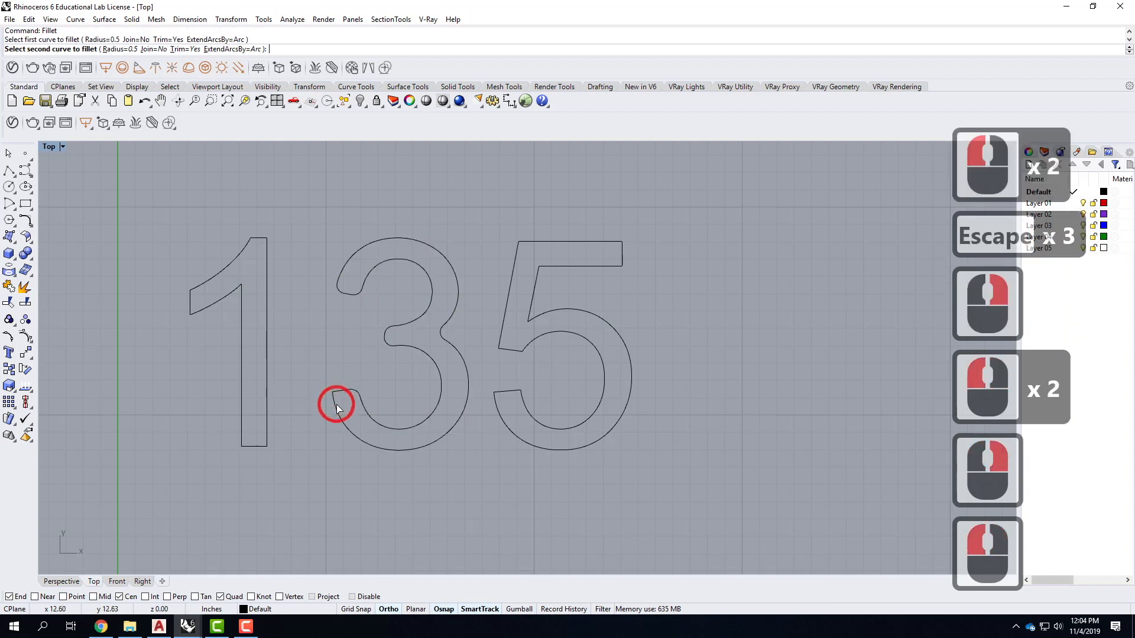
pyautogui.click(337, 405)
# Fillet the two upper corners of the 5's horizontal bar with the 0.5 inch radius
pyautogui.rightClick(495, 251)
pyautogui.click(513, 253)
pyautogui.click(540, 241)
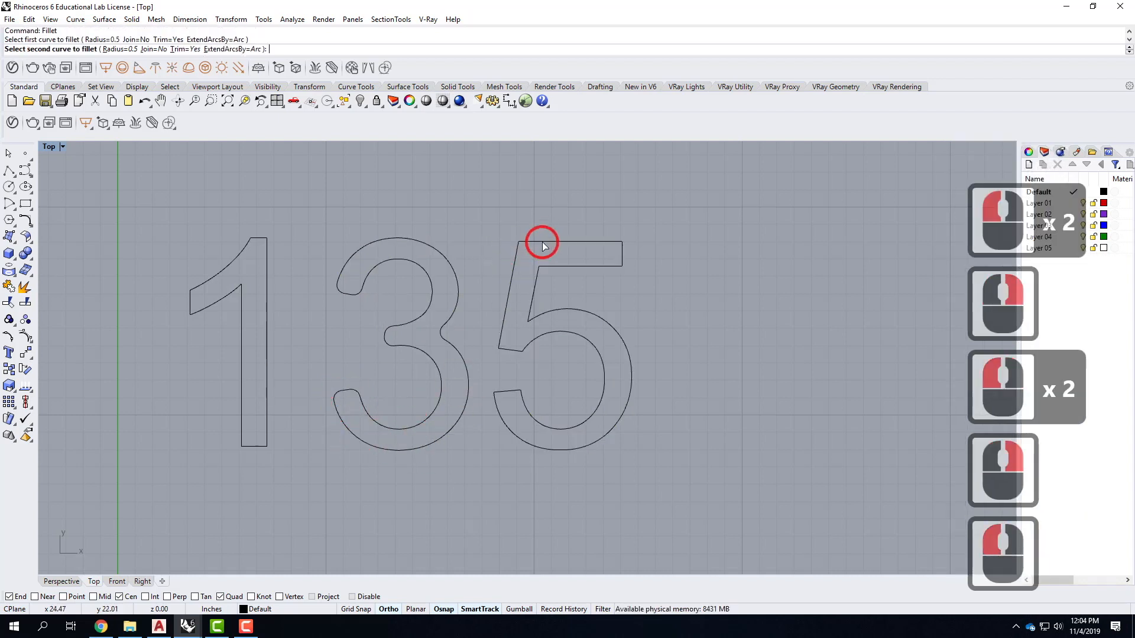
pyautogui.rightClick(593, 245)
pyautogui.click(616, 243)
pyautogui.click(622, 250)
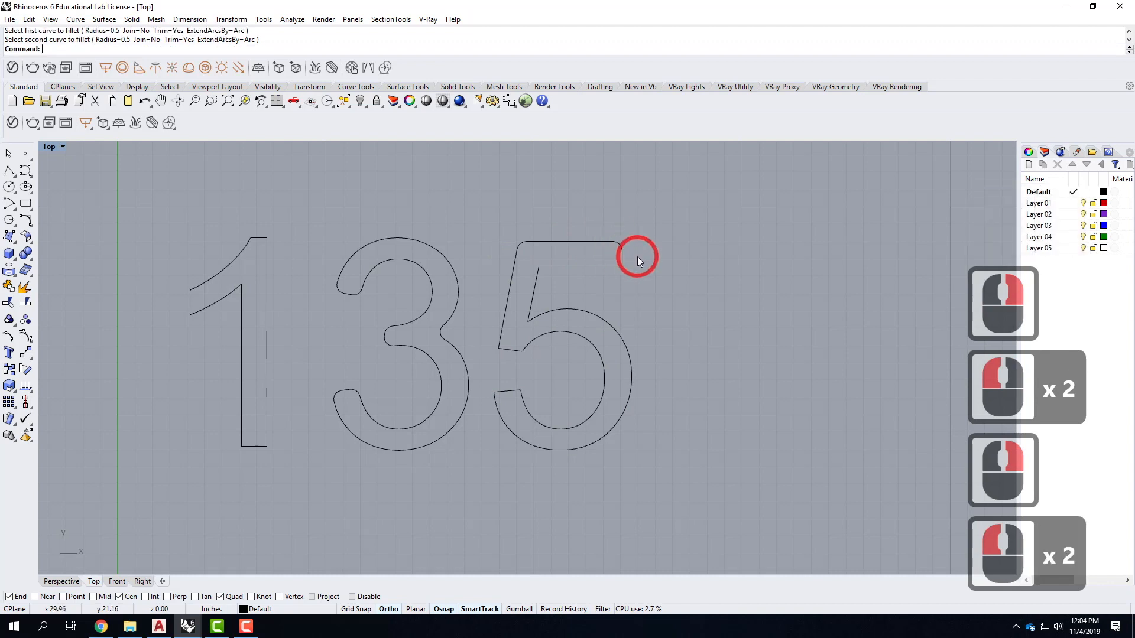
# Delete the curves of the digits 5 and 1, keeping only the 3
pyautogui.moveTo(658, 218); pyautogui.dragTo(491, 491)
pyautogui.press('Delete')
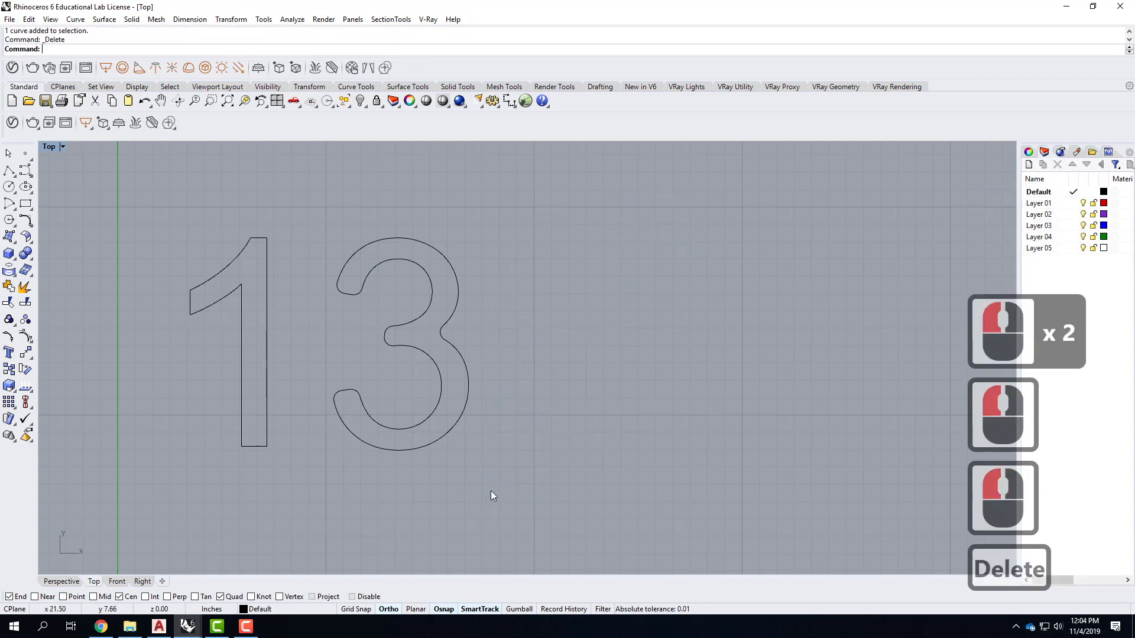
pyautogui.moveTo(337, 486); pyautogui.dragTo(196, 163)
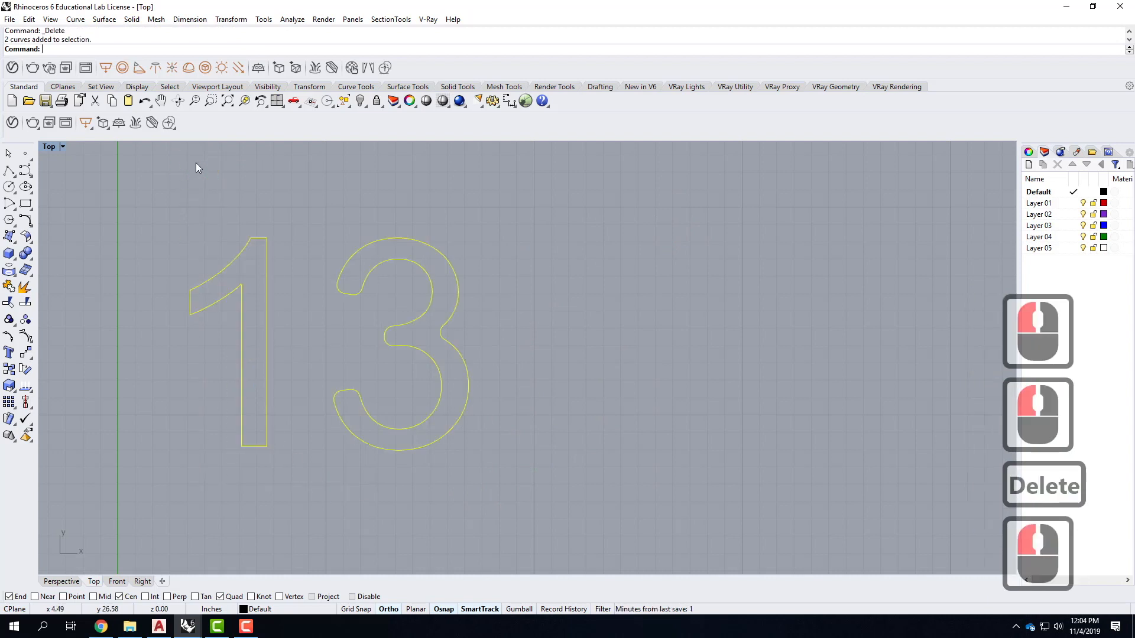
pyautogui.press('Escape')
pyautogui.moveTo(177, 210); pyautogui.dragTo(289, 509)
pyautogui.press('Delete')
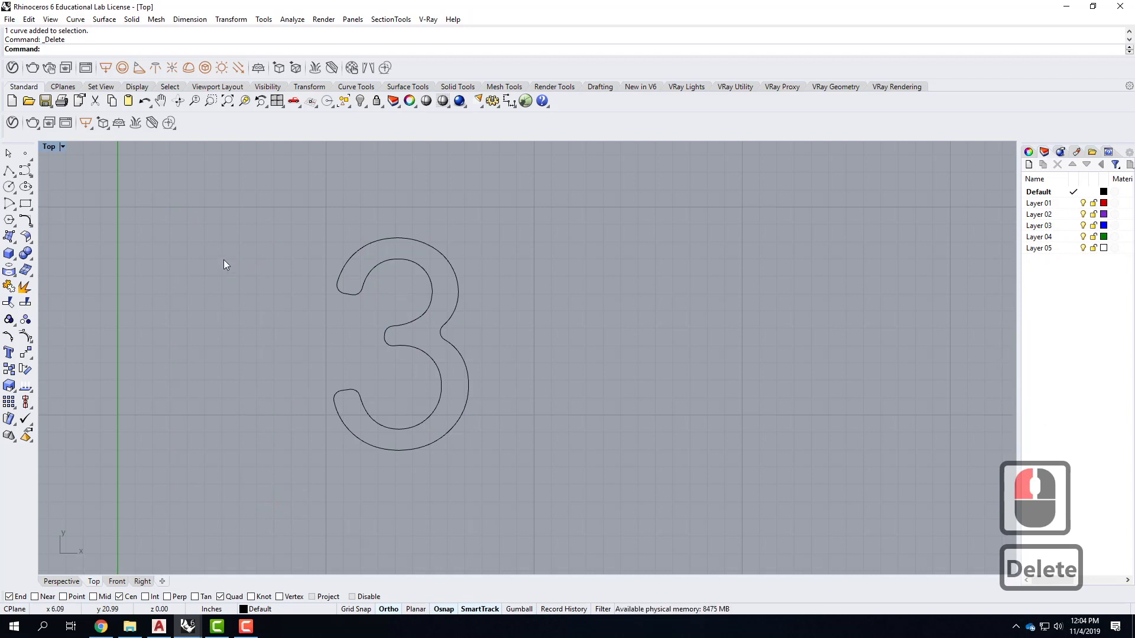
# Enable the Mid snap and draw a 3/8 inch diameter circle centred on the short straight segment at the 3's upper end
pyautogui.click(8, 187)
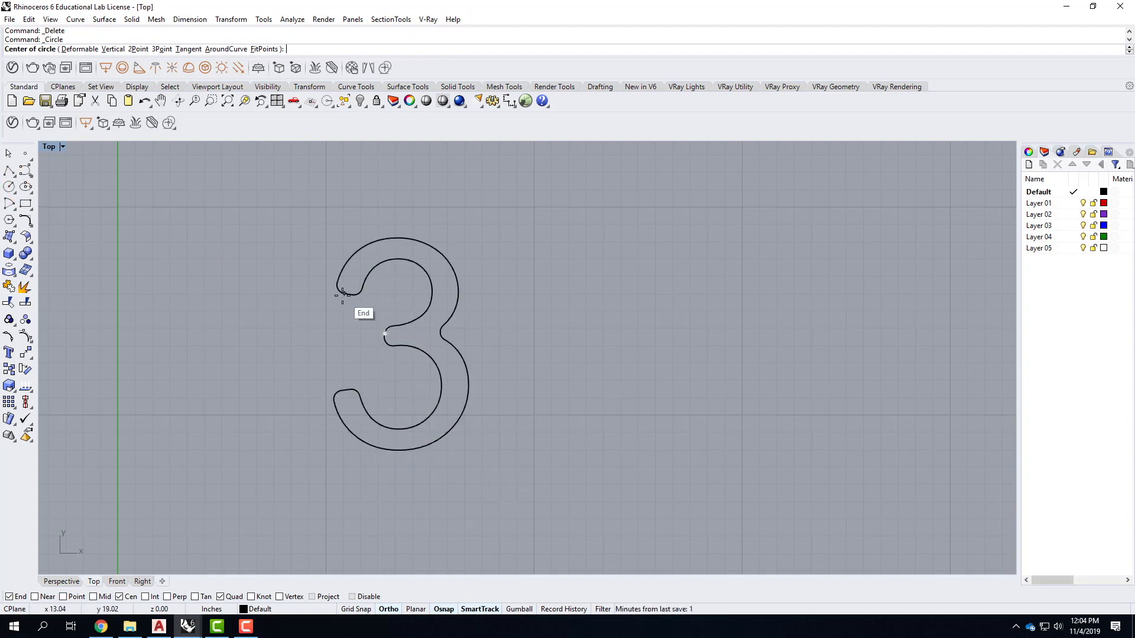
pyautogui.scroll(10, 348, 295)
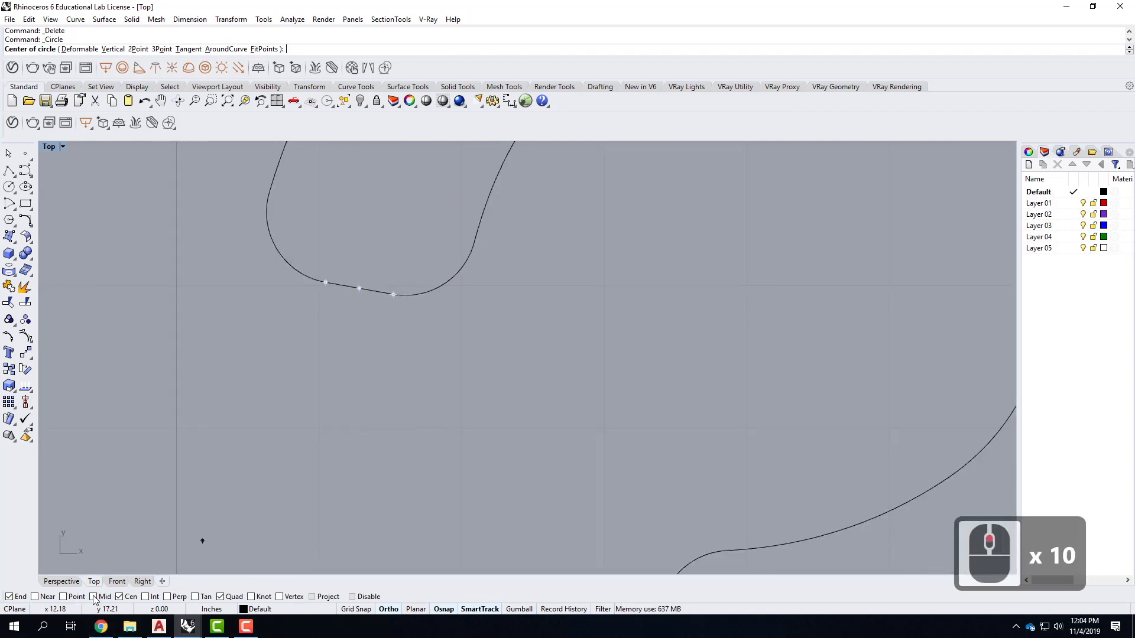
pyautogui.click(354, 276)
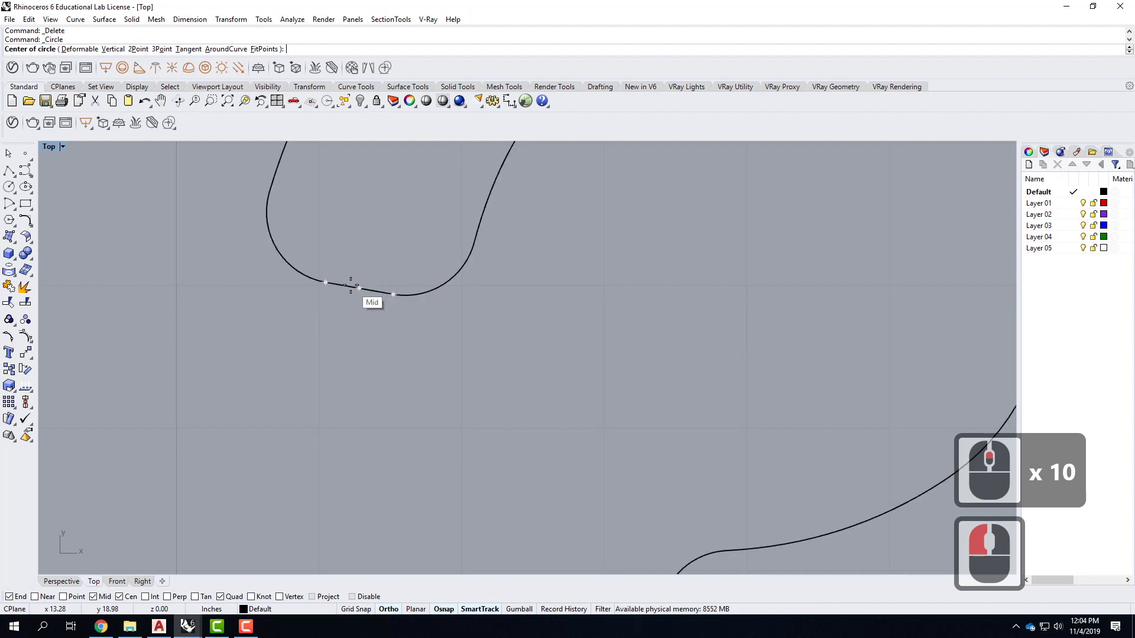
pyautogui.click(355, 287)
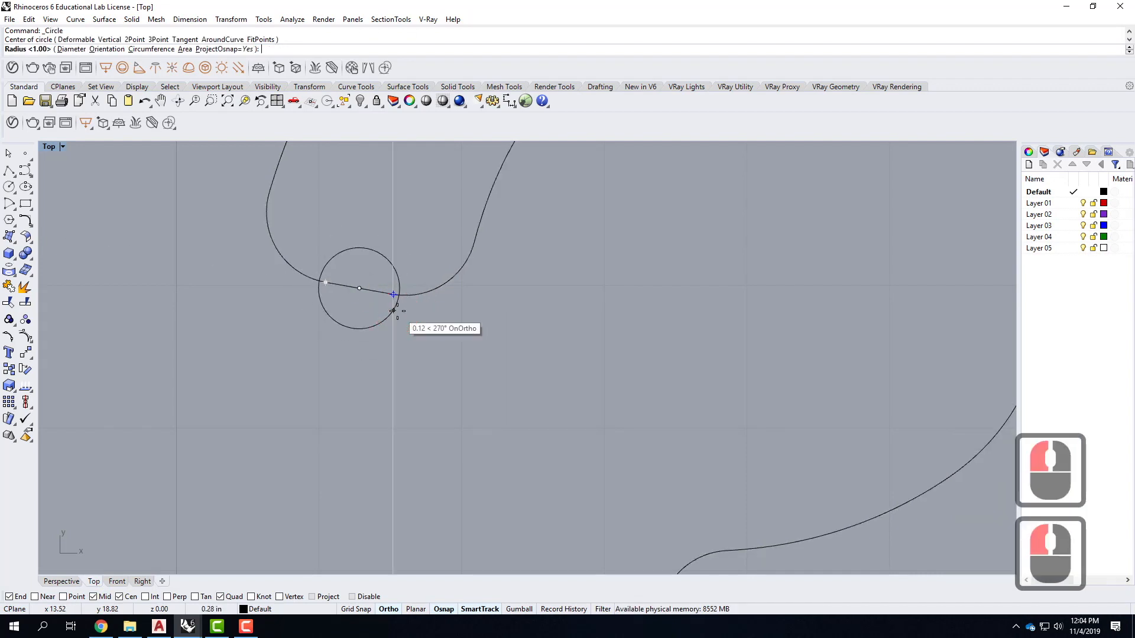
pyautogui.write('d')
pyautogui.press('Return')
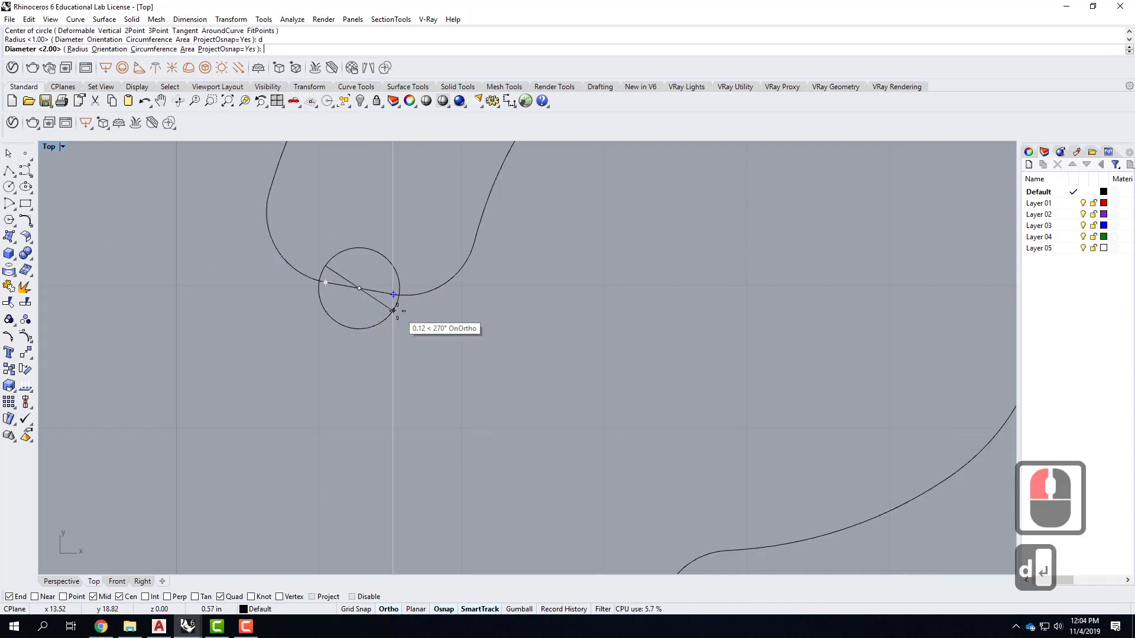
pyautogui.write('3/8"')
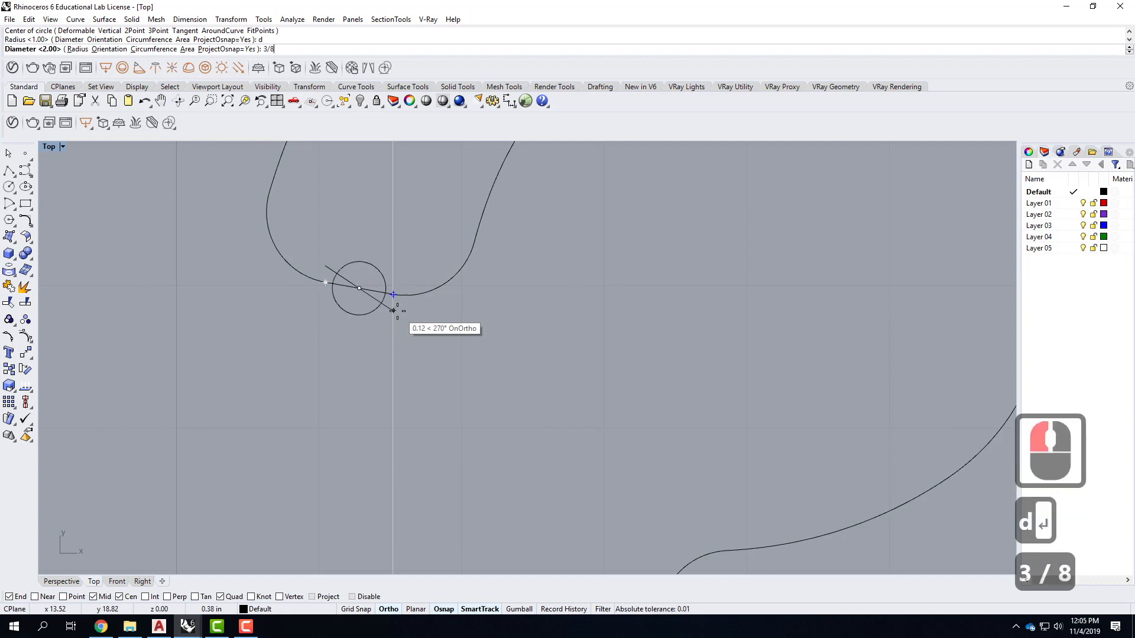
pyautogui.press('Return')
# In a maximized Perspective view, rotate the circle upright by 90 degrees in 3D about the horizontal axis through its center and quadrant
pyautogui.click(359, 315)
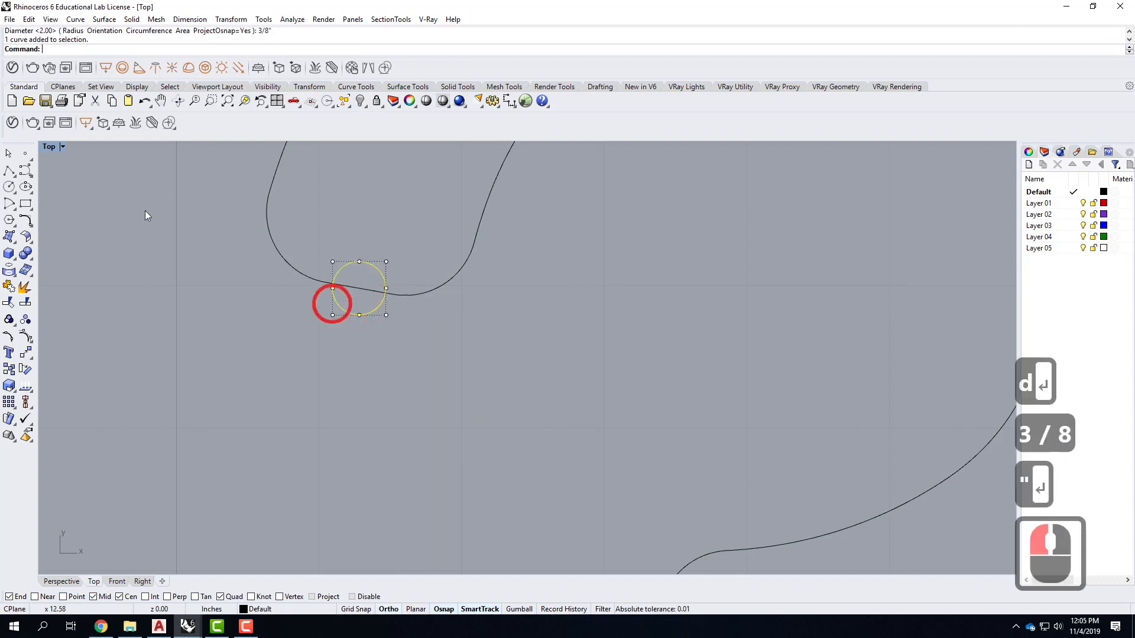
pyautogui.doubleClick(52, 150)
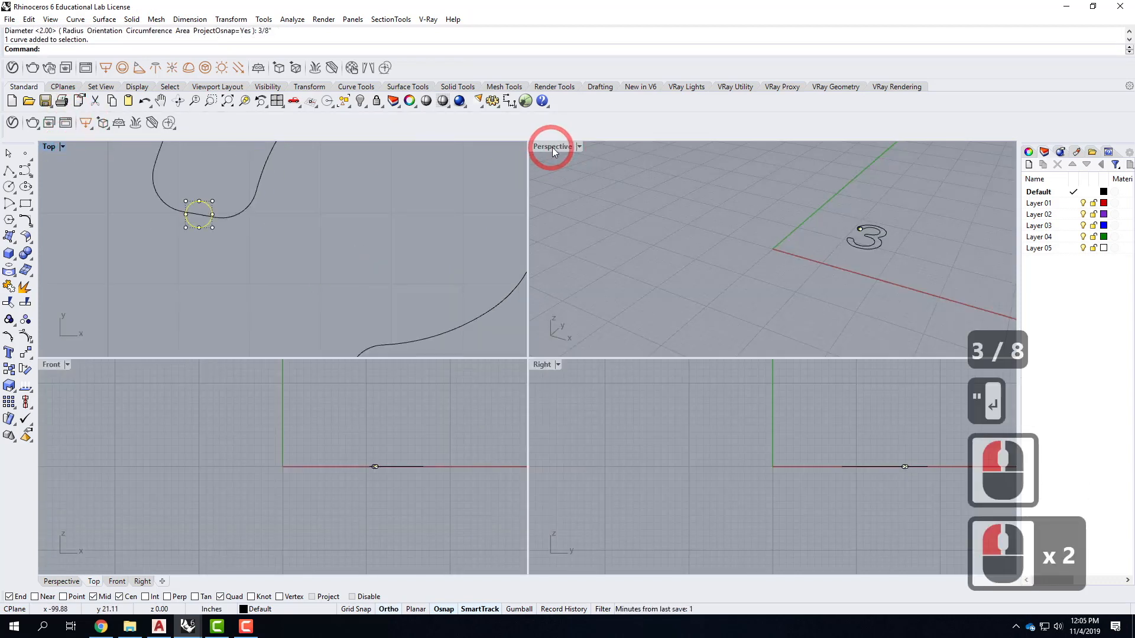
pyautogui.doubleClick(552, 147)
pyautogui.scroll(3, 700, 332)
pyautogui.scroll(8, 707, 323)
pyautogui.moveTo(716, 309); pyautogui.dragTo(458, 399, button='right')
pyautogui.scroll(-6, 453, 402)
pyautogui.scroll(1, 630, 281)
pyautogui.scroll(11, 596, 303)
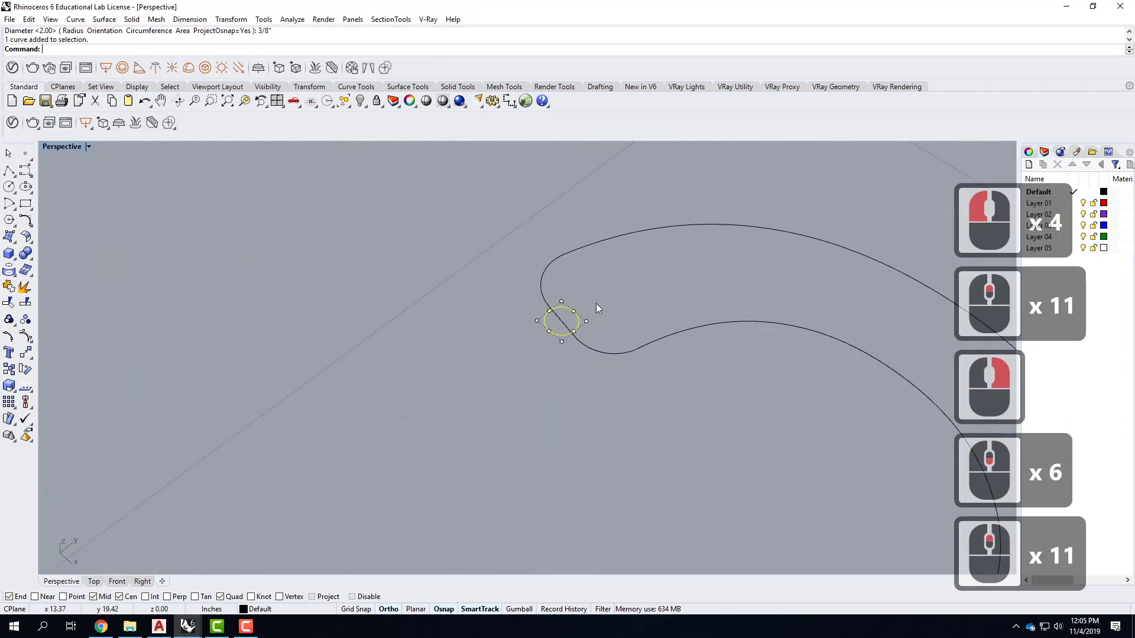
pyautogui.write('Rotate3d')
pyautogui.press('Return')
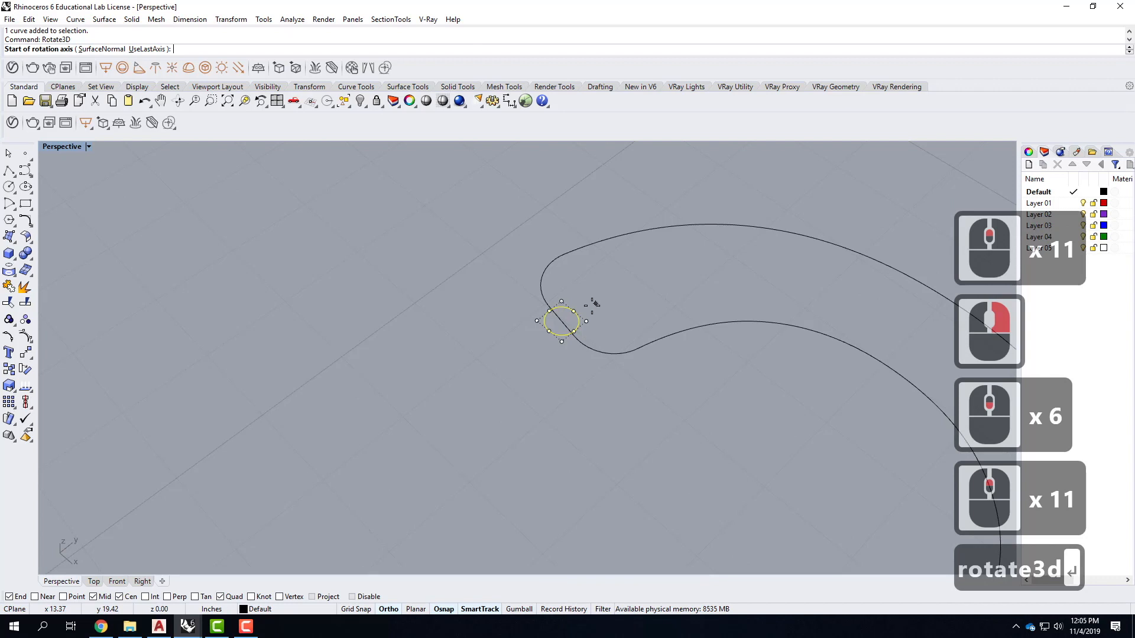
pyautogui.click(574, 312)
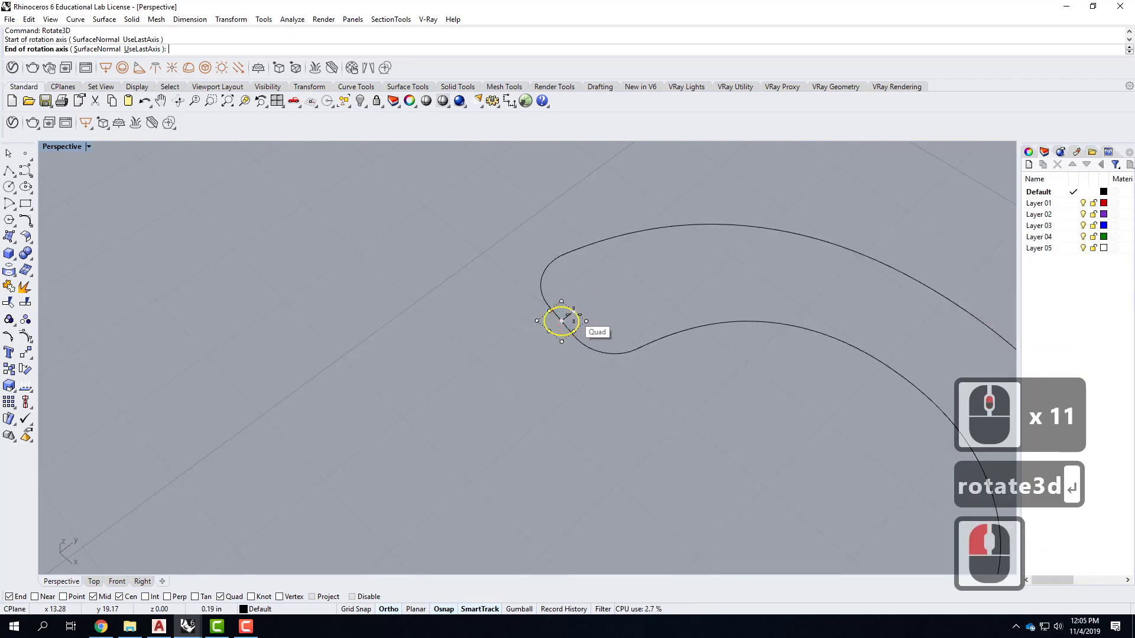
pyautogui.click(518, 287)
pyautogui.click(577, 263)
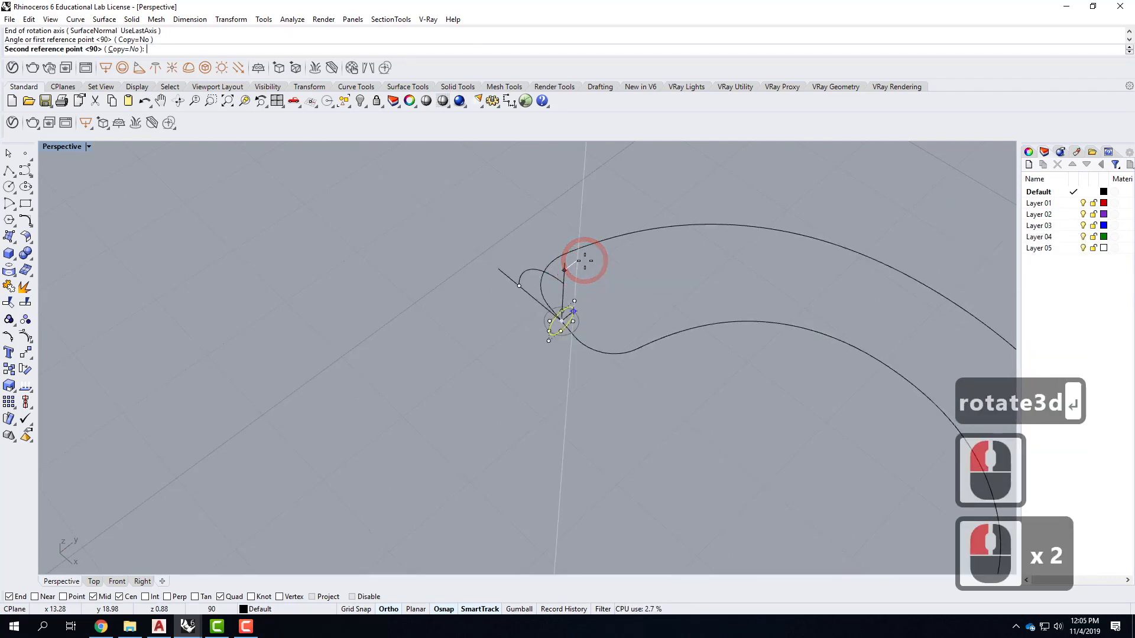
# Complete the circle's 90-degree 3D rotation by picking the second reference point
pyautogui.click(551, 408)
pyautogui.scroll(3, 627, 417)
pyautogui.moveTo(627, 417); pyautogui.dragTo(552, 359, button='right')
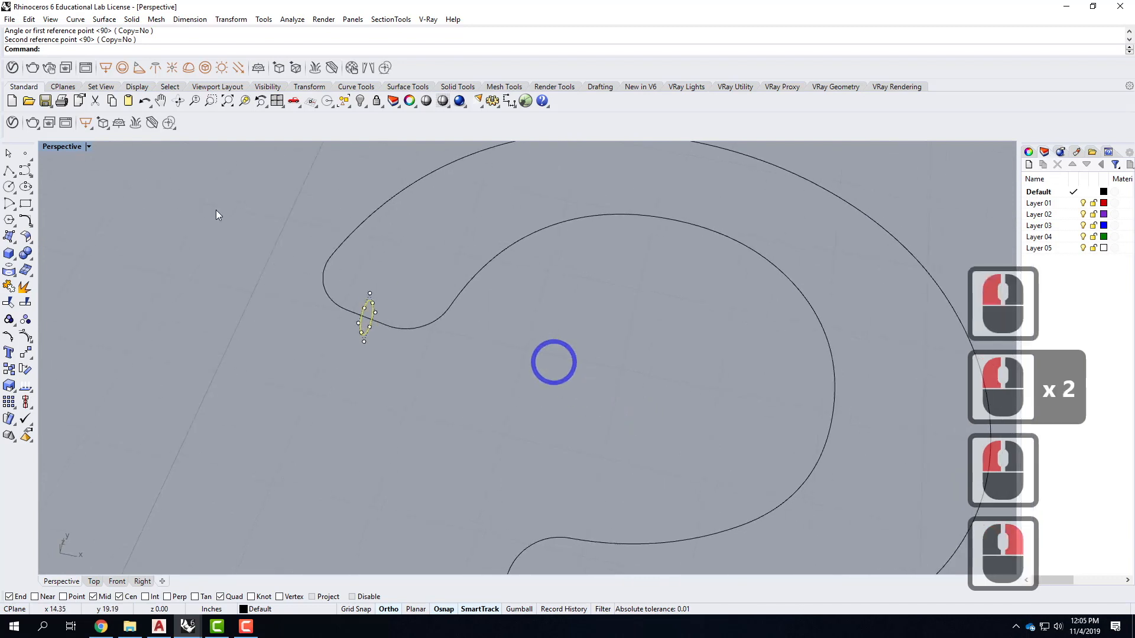
# In the Top view with Ortho off, rotate the circle about its center until it stands perpendicular to the 3's short straight segment
pyautogui.doubleClick(72, 146)
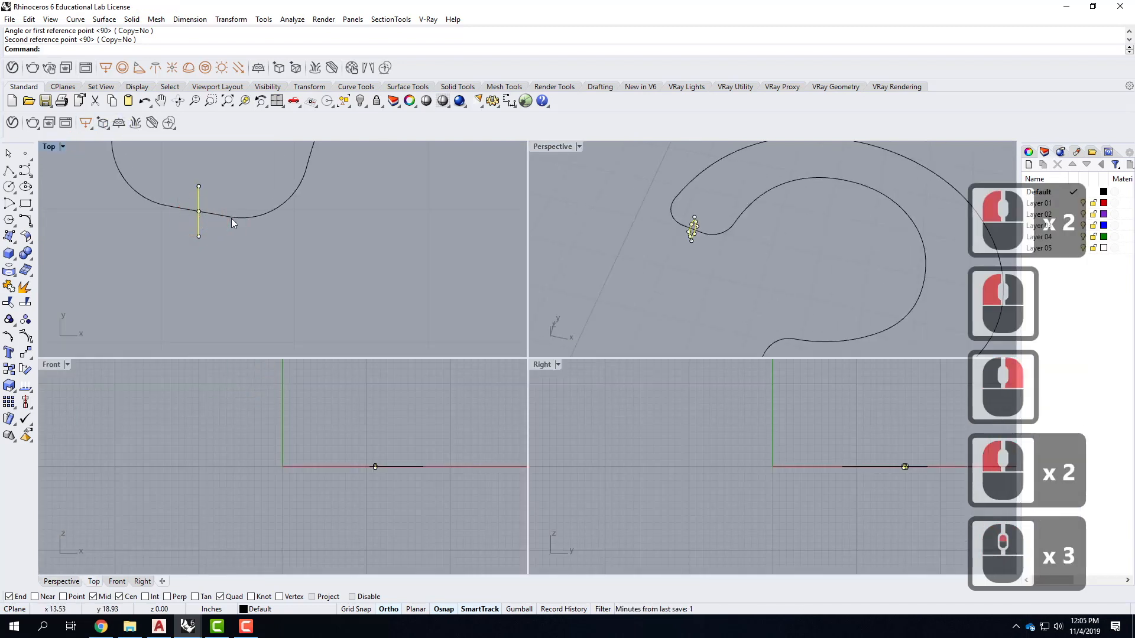
pyautogui.write('rotate')
pyautogui.press('Return')
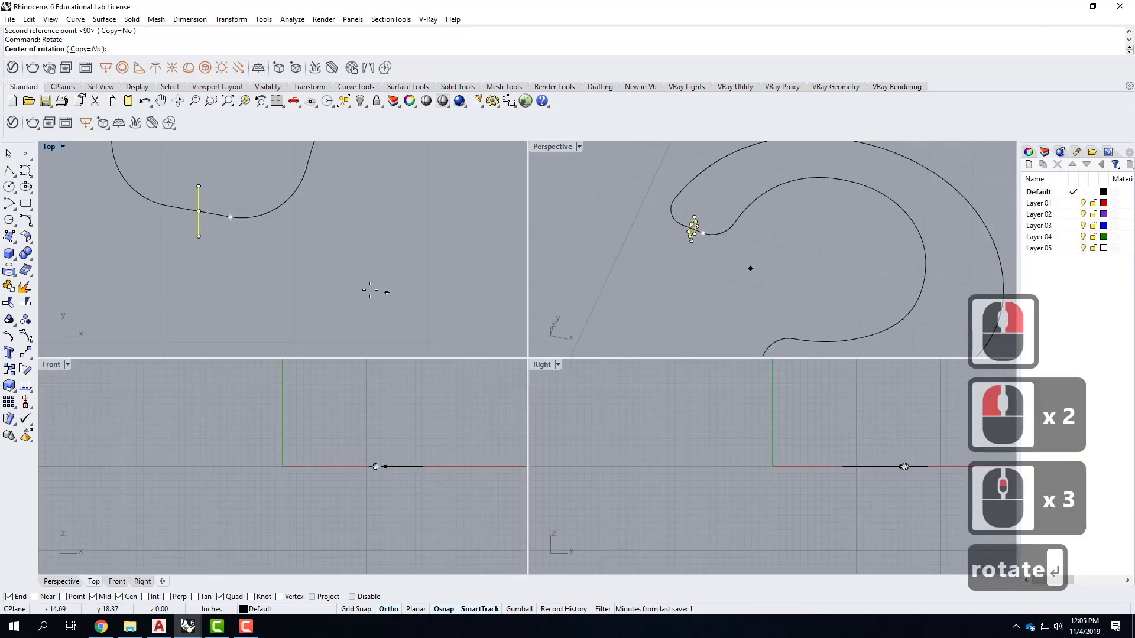
pyautogui.click(199, 211)
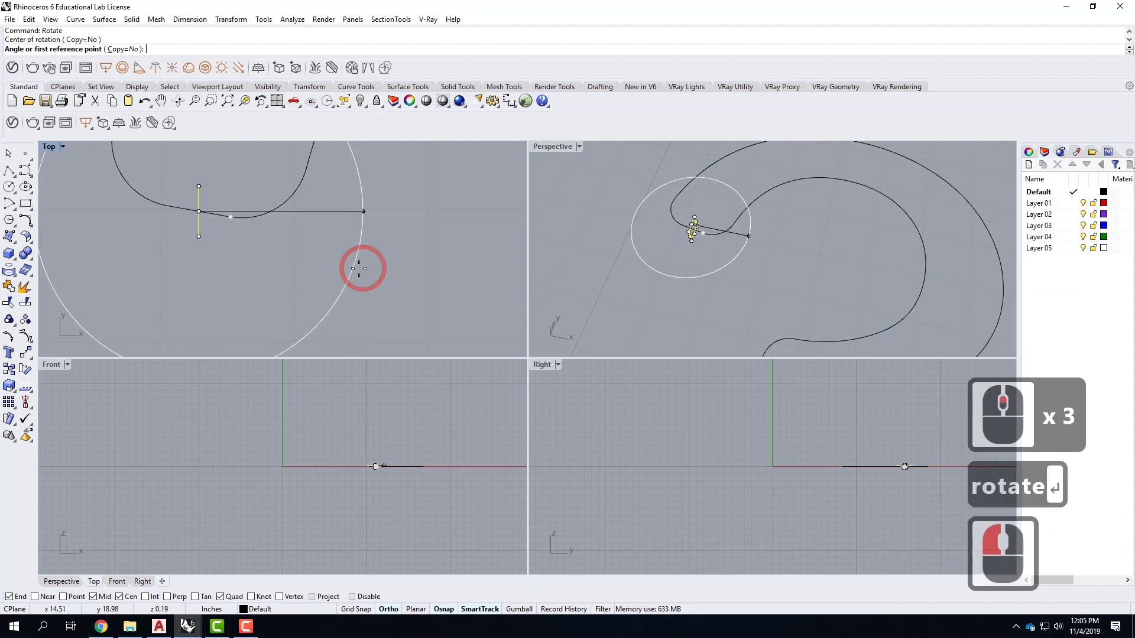
pyautogui.click(388, 609)
pyautogui.click(357, 196)
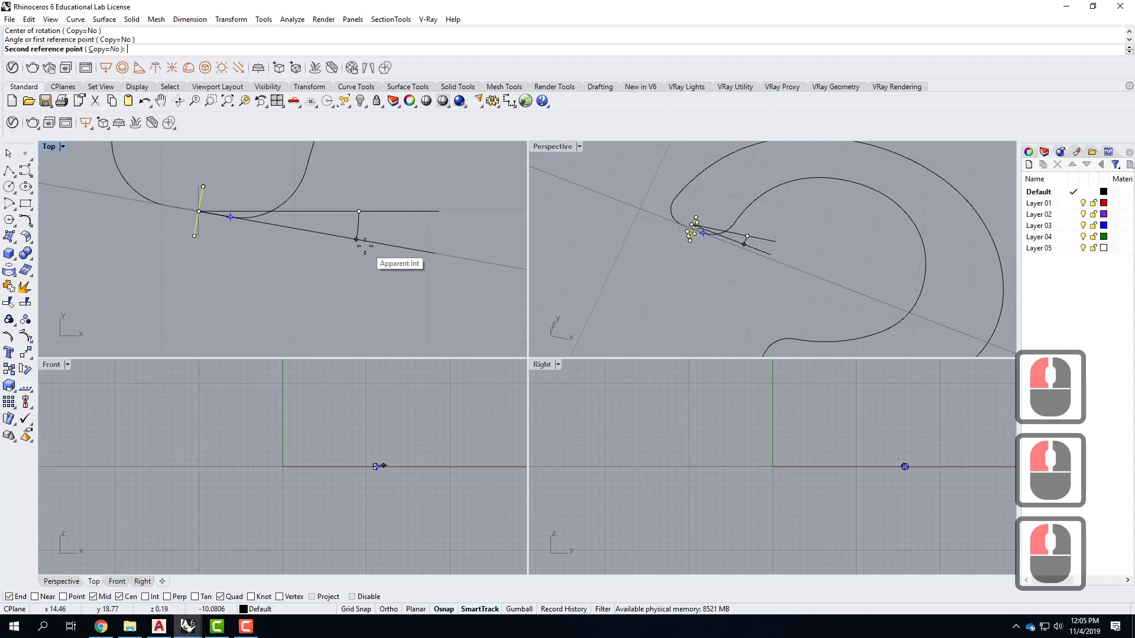
pyautogui.click(364, 246)
pyautogui.press('Escape')
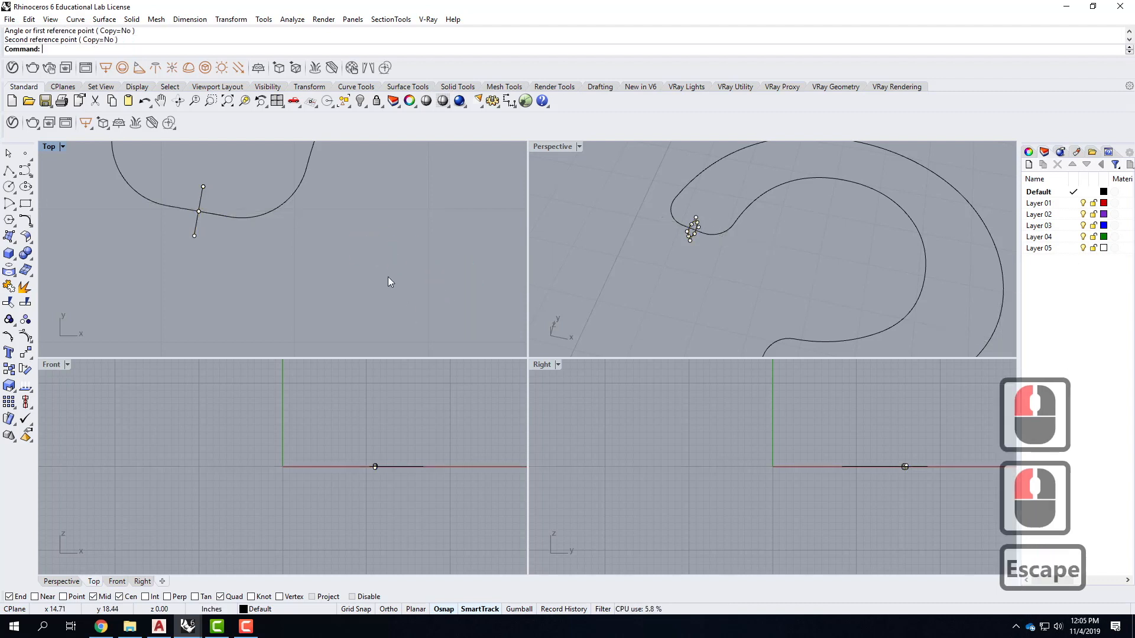
pyautogui.press('Escape')
pyautogui.press('Escape')
pyautogui.press('Escape')
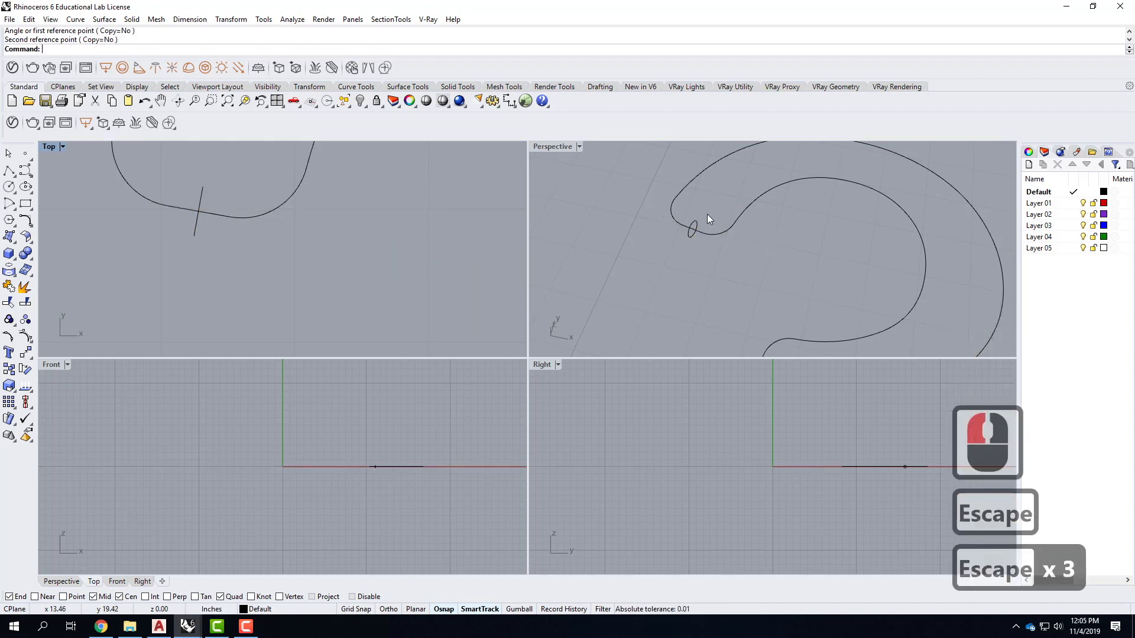
# Sweep the circle along the 3 outline with a one-rail sweep, using Freeform frame style and unchanged cross sections
pyautogui.write('swe')
pyautogui.press('Return')
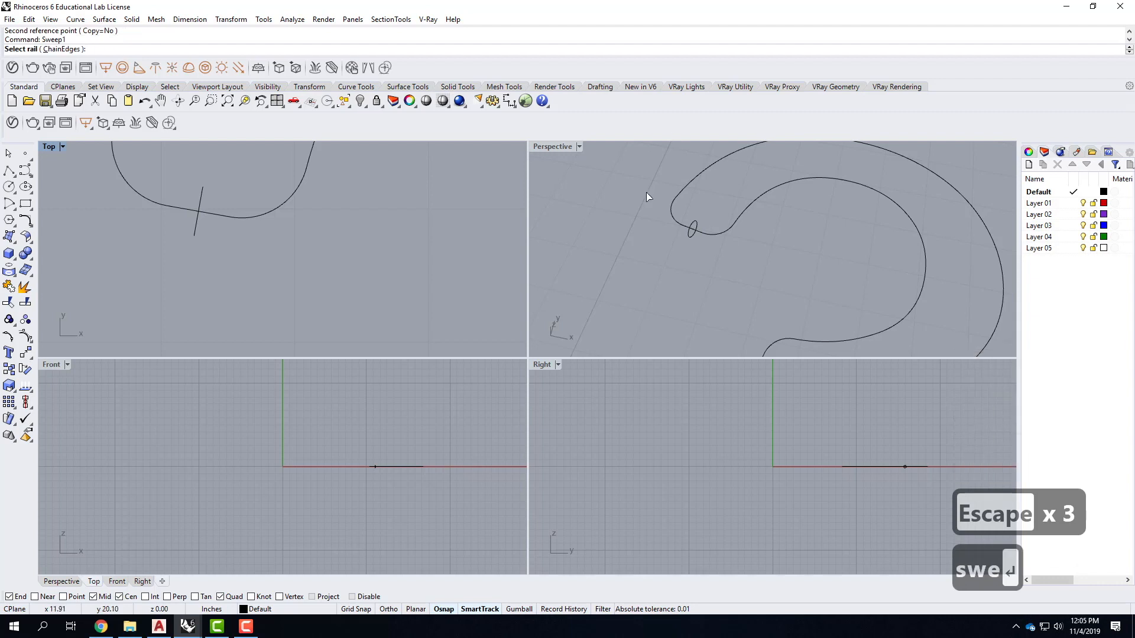
pyautogui.click(675, 198)
pyautogui.click(689, 222)
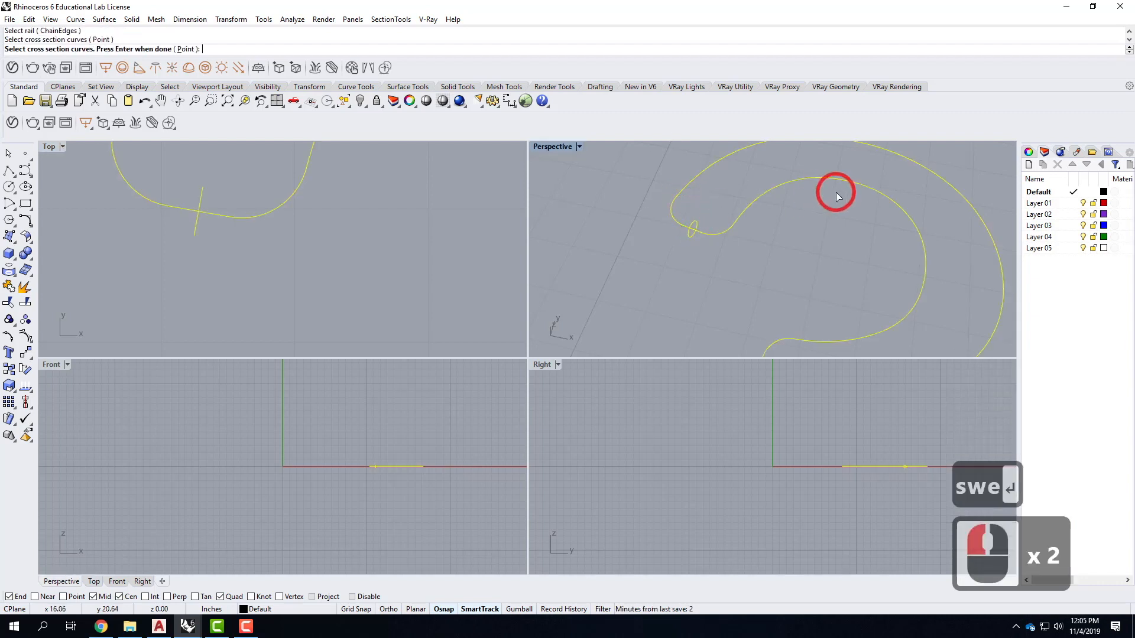
pyautogui.press('Return')
pyautogui.press('Return')
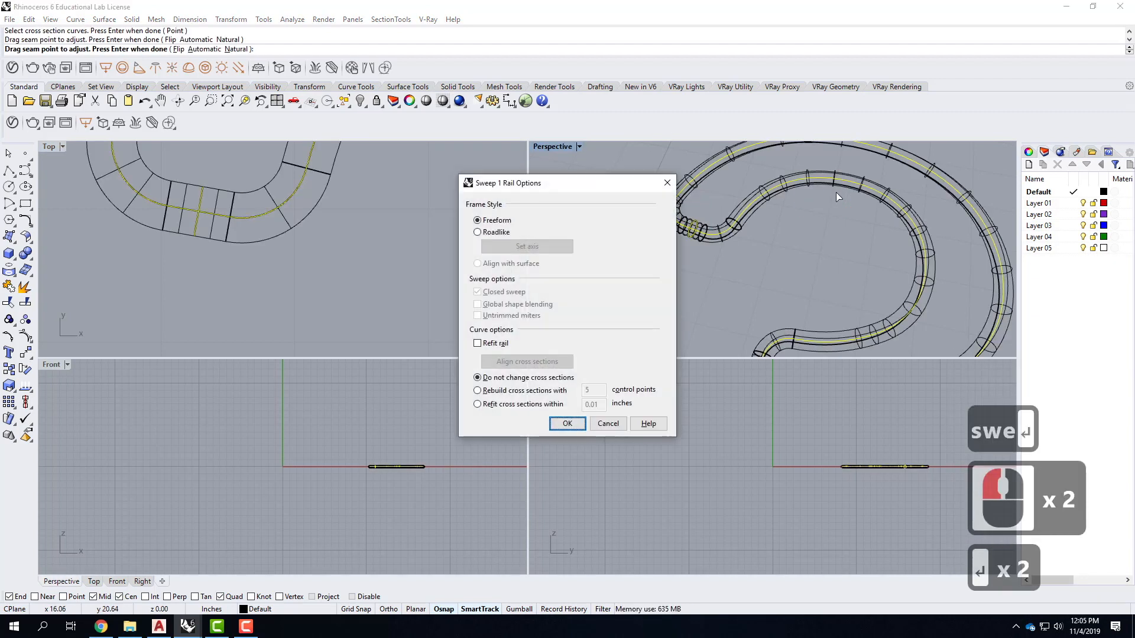
pyautogui.click(577, 429)
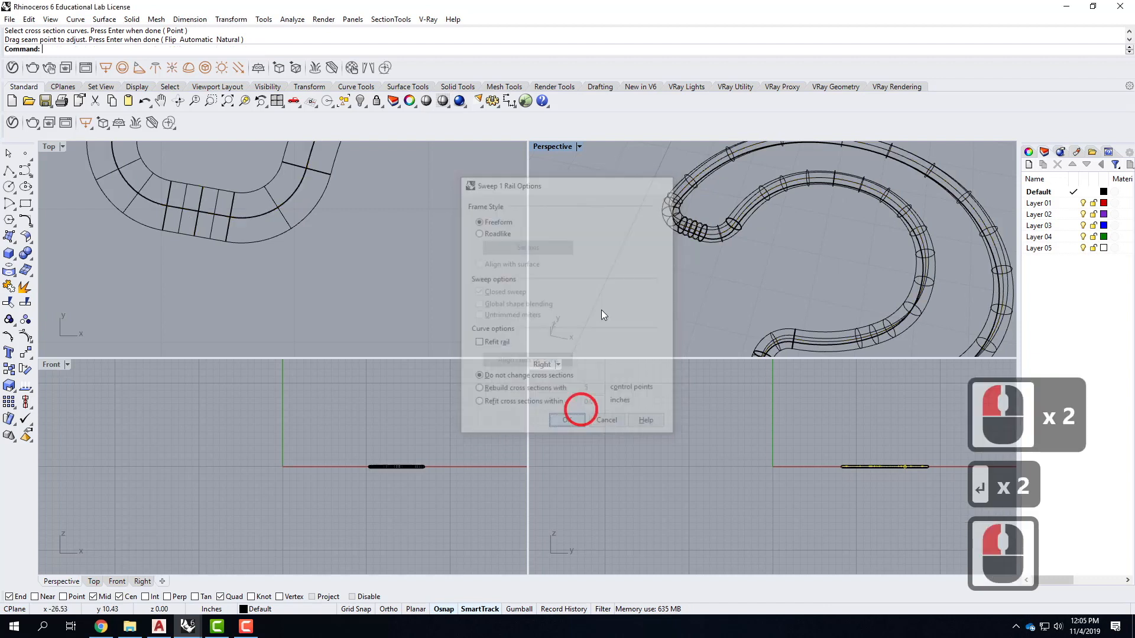
# Maximize the Perspective view and set its display mode to Shaded
pyautogui.doubleClick(547, 146)
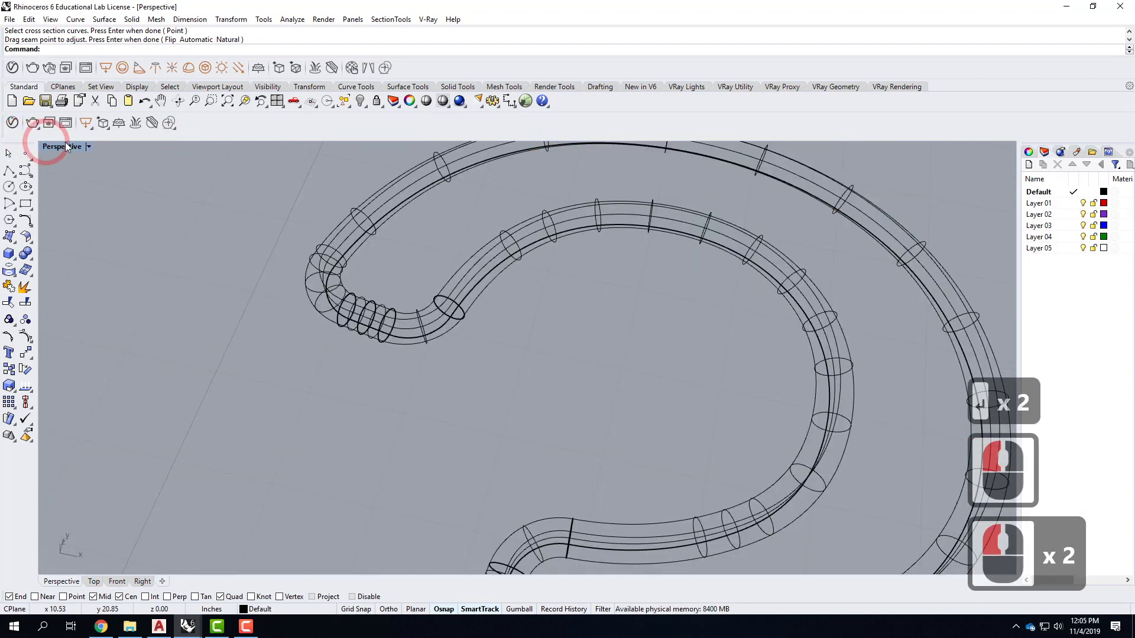
pyautogui.click(88, 147)
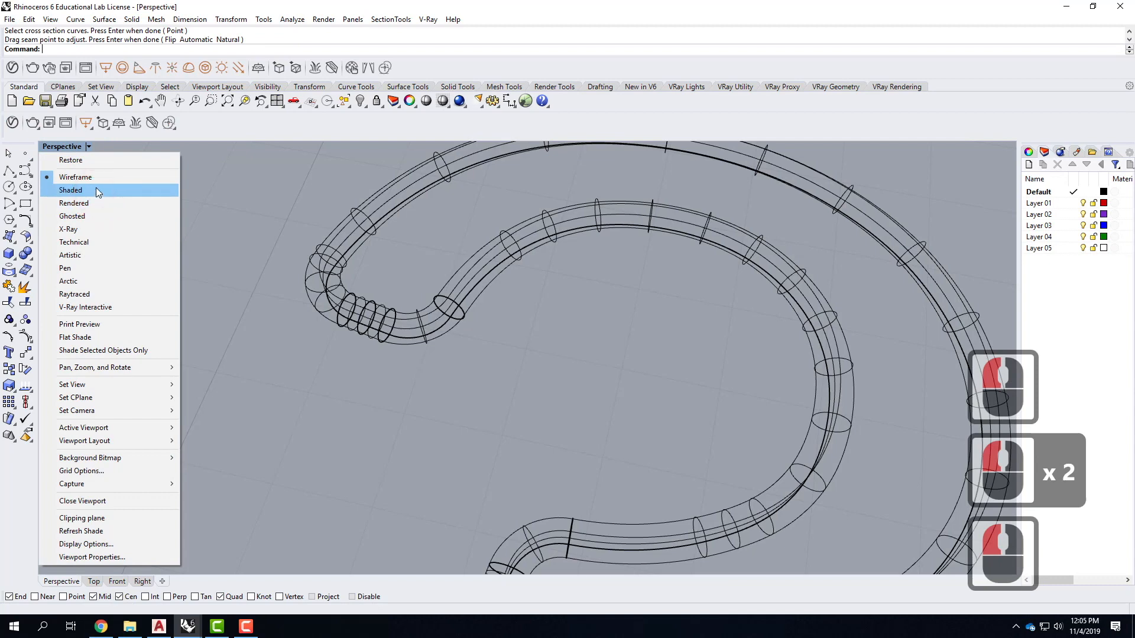
pyautogui.click(94, 189)
pyautogui.scroll(-11, 284, 278)
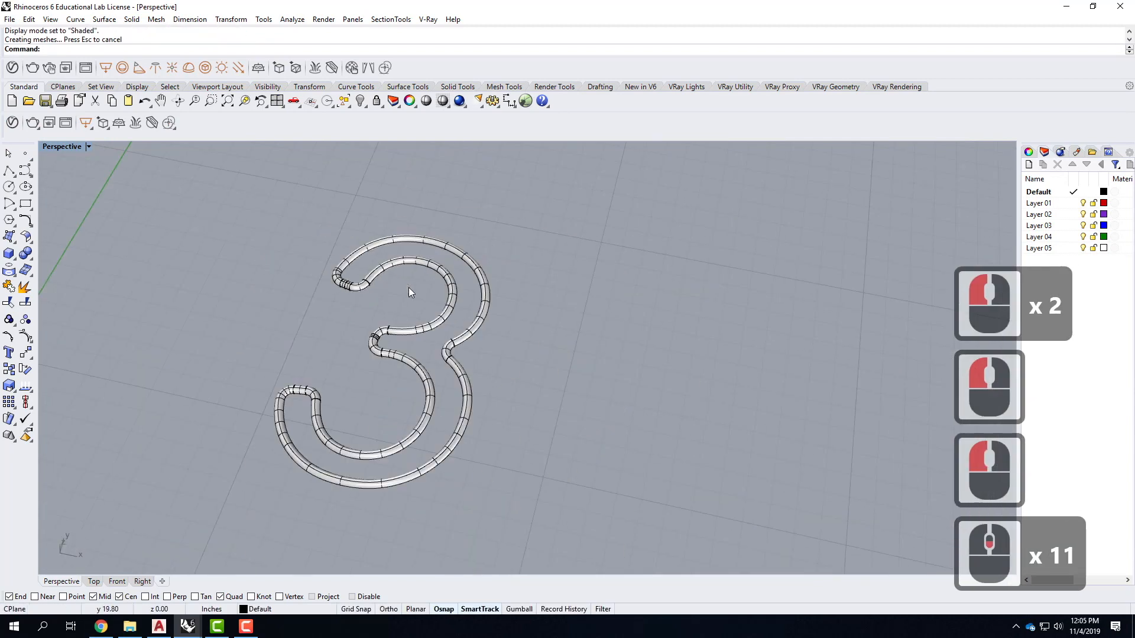
# Move the swept 3 and its curves from the quadrant at the numeral's base to the origin 0,0,0
pyautogui.moveTo(369, 410); pyautogui.dragTo(331, 248, button='right')
pyautogui.scroll(-4, 314, 236)
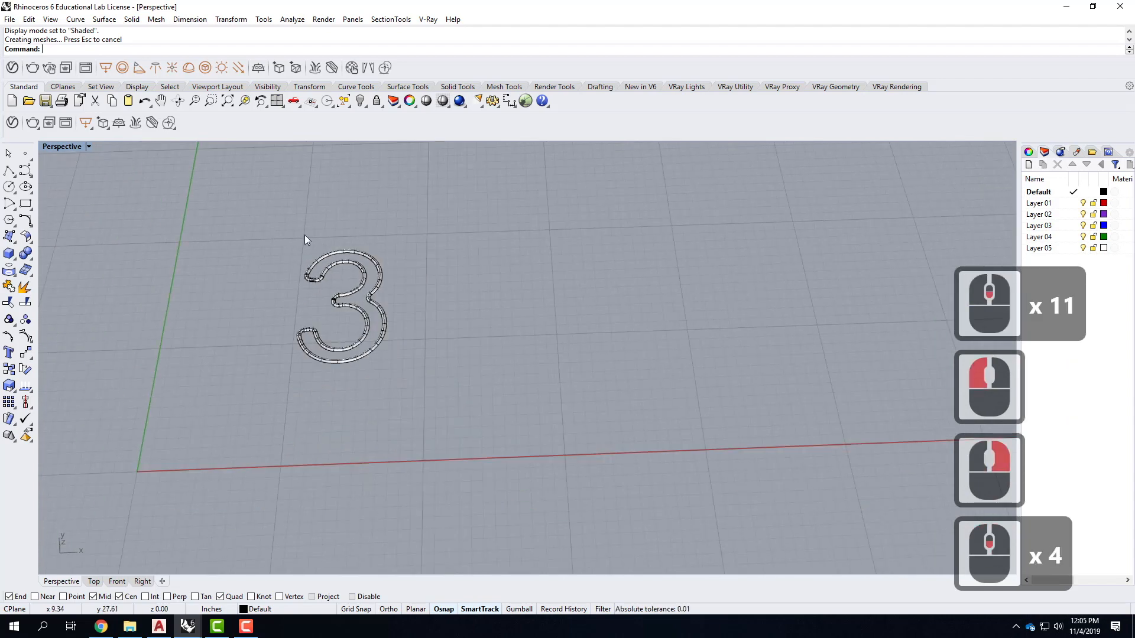
pyautogui.moveTo(406, 356); pyautogui.dragTo(438, 441)
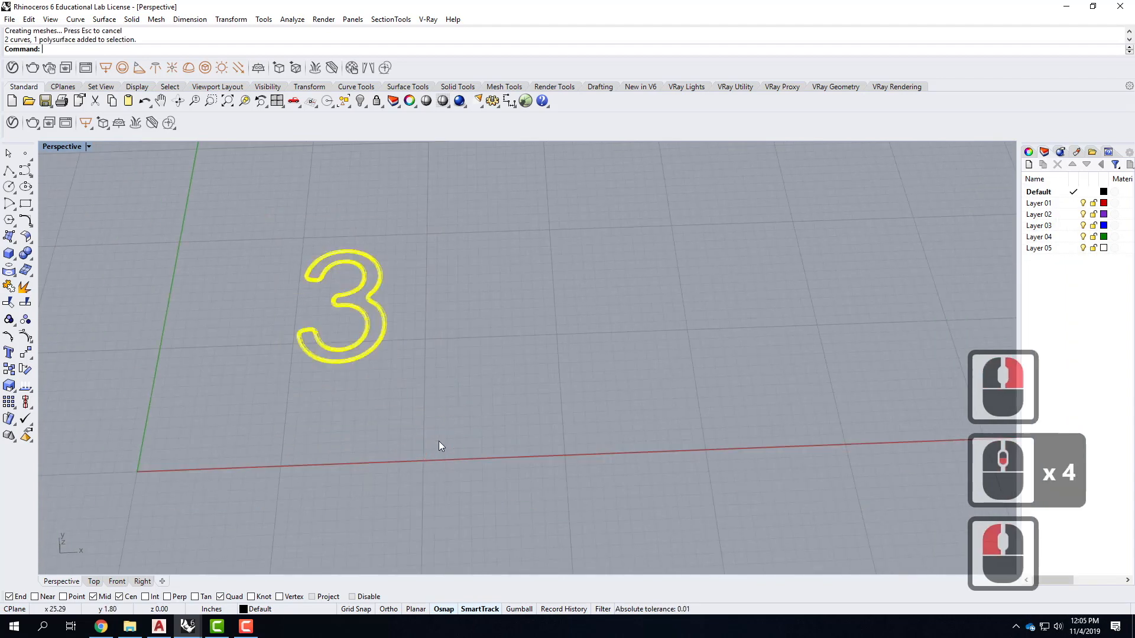
pyautogui.write('move')
pyautogui.press('Return')
pyautogui.scroll(5, 322, 361)
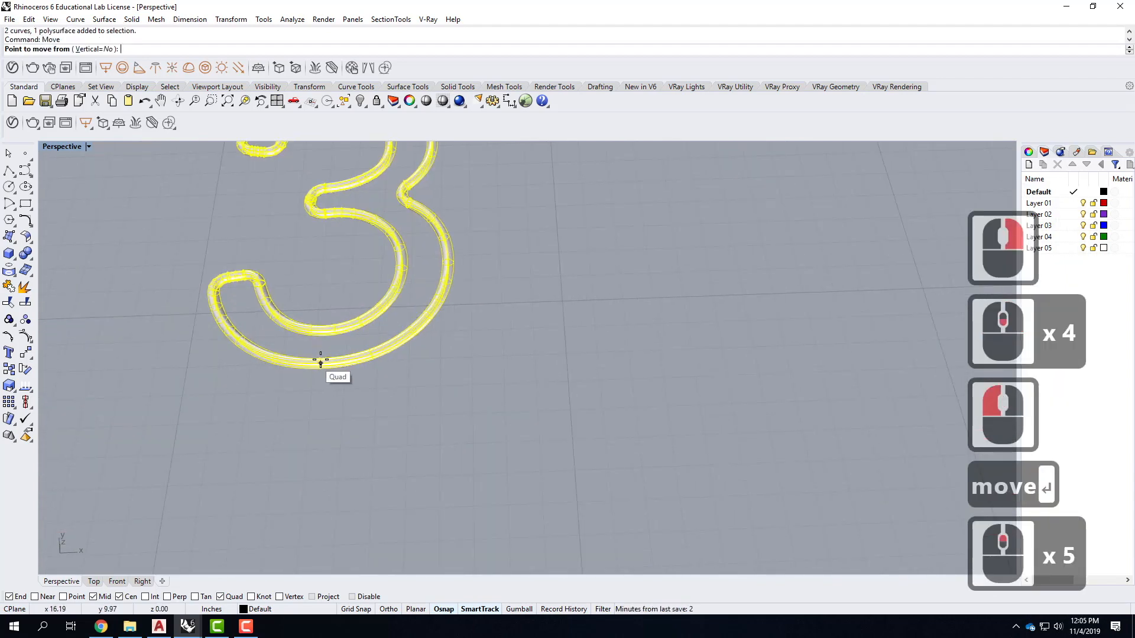
pyautogui.click(324, 362)
pyautogui.scroll(-5, 367, 296)
pyautogui.write('0')
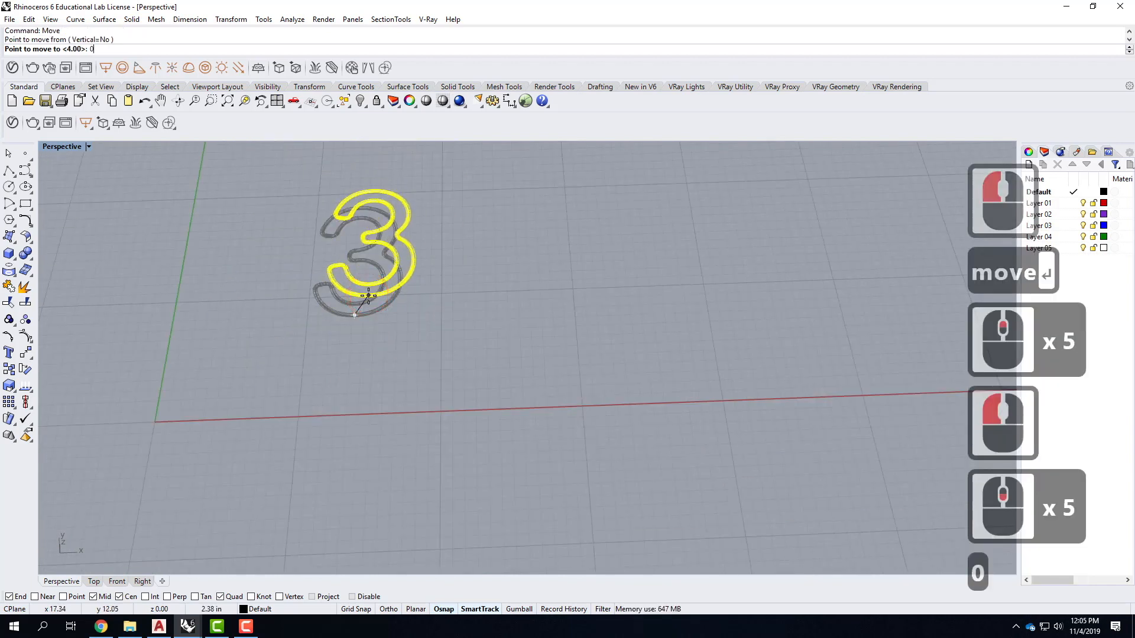
pyautogui.write(',0,0,')
pyautogui.press('Return')
# Rotate the 3 and its curves in 3D by 90 degrees about the X axis through the origin to stand it upright
pyautogui.write('rotate3d')
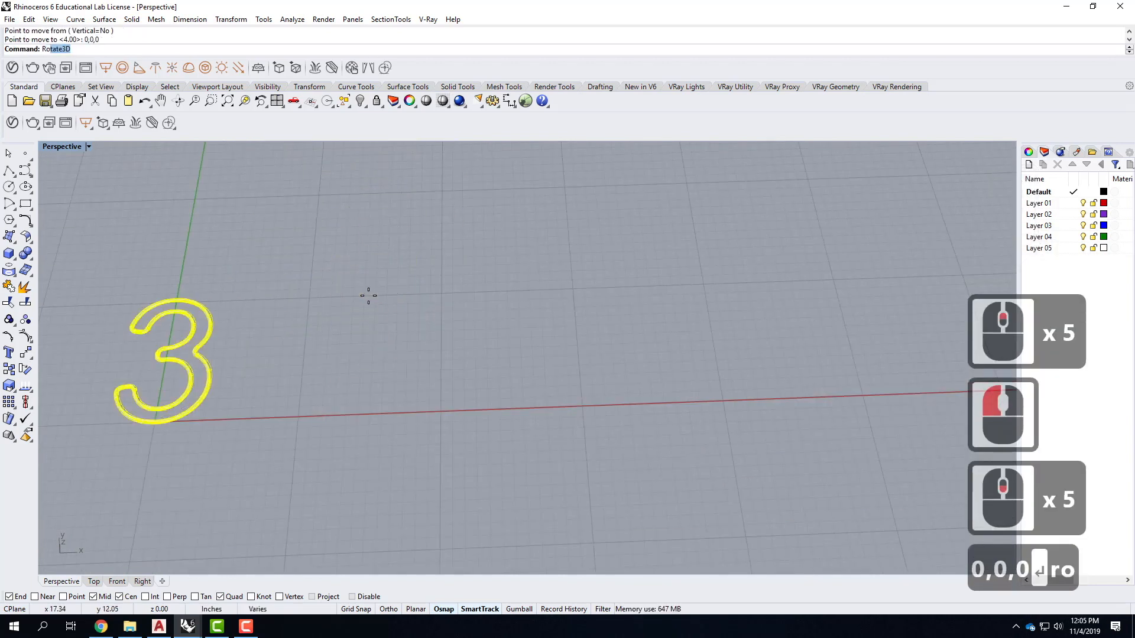
pyautogui.press('Return')
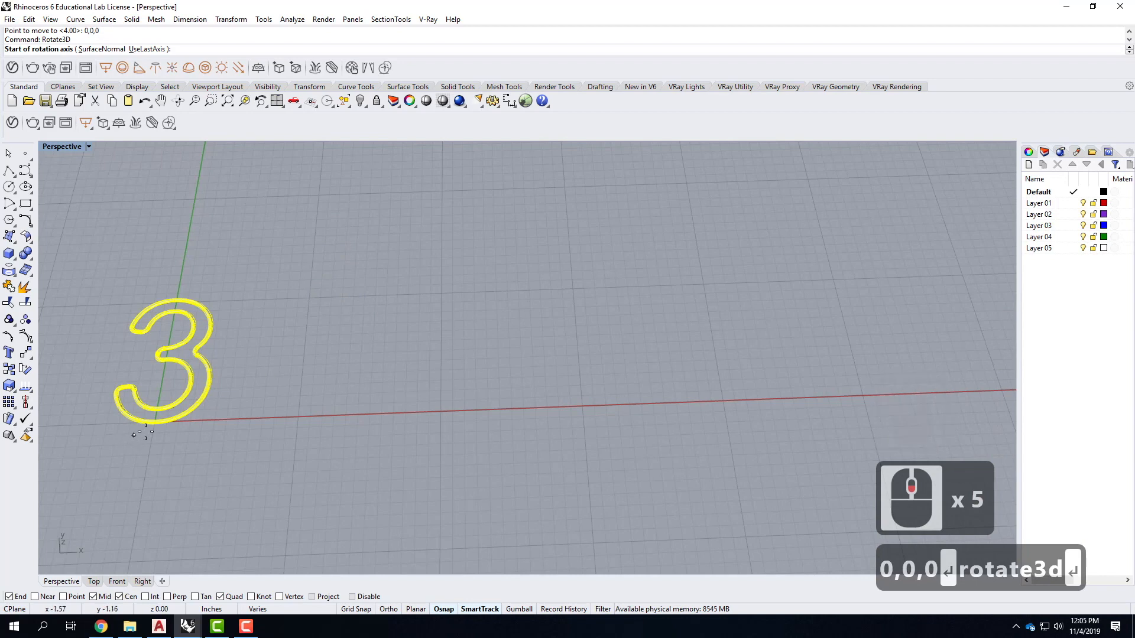
pyautogui.click(155, 421)
pyautogui.click(453, 410)
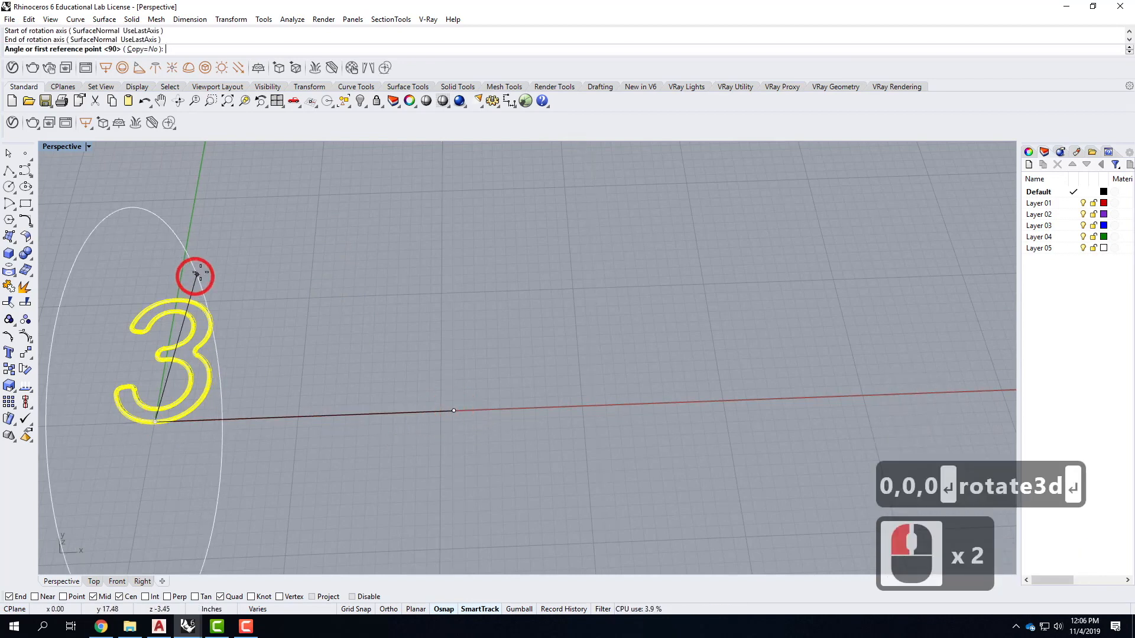
pyautogui.click(188, 238)
pyautogui.keyDown('shift'); pyautogui.click(81, 200); pyautogui.keyUp('shift')
# Move the upright 3 and its curves 1 inch in the negative Y direction
pyautogui.scroll(-3, 287, 228)
pyautogui.moveTo(376, 307); pyautogui.dragTo(267, 370, button='right')
pyautogui.scroll(-6, 268, 370)
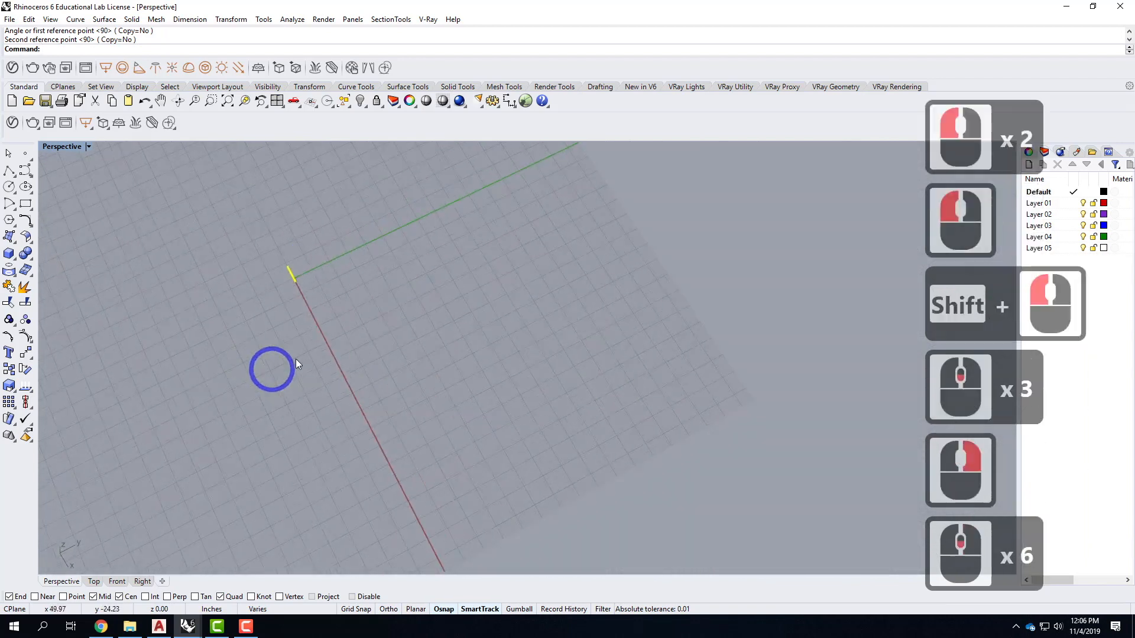
pyautogui.scroll(11, 284, 295)
pyautogui.write('move')
pyautogui.press('Return')
pyautogui.click(319, 303)
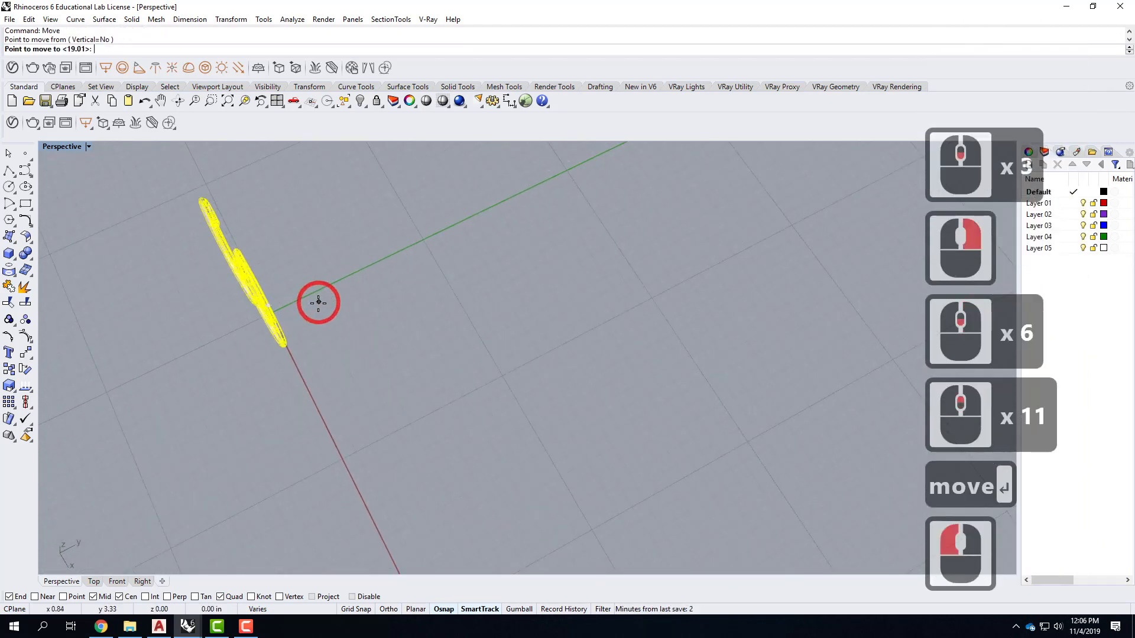
pyautogui.write('1"')
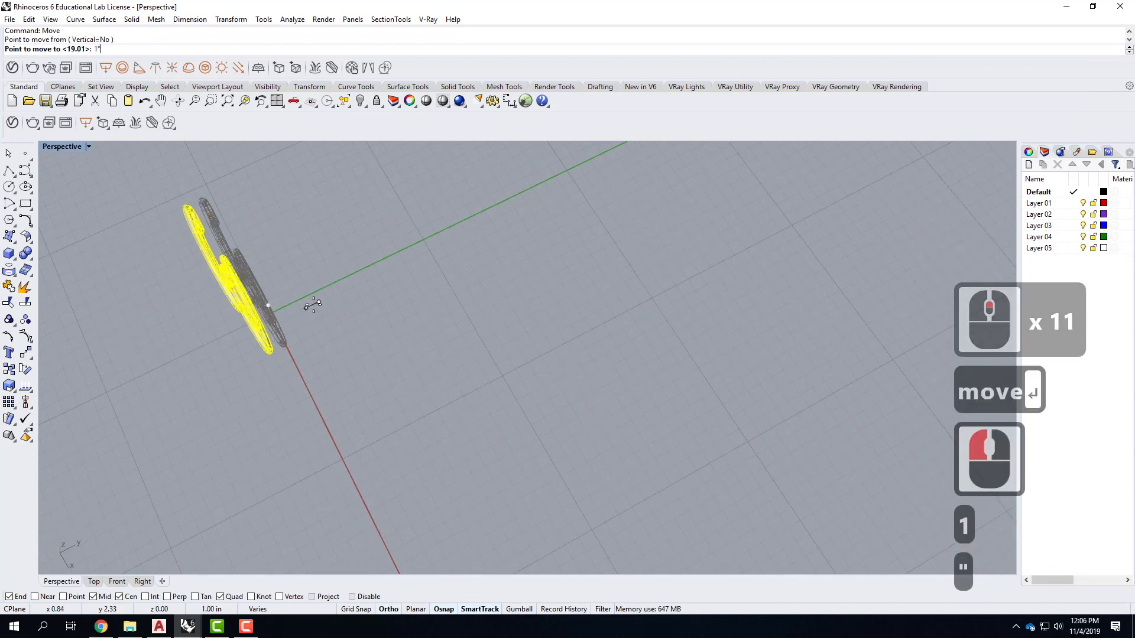
pyautogui.press('Return')
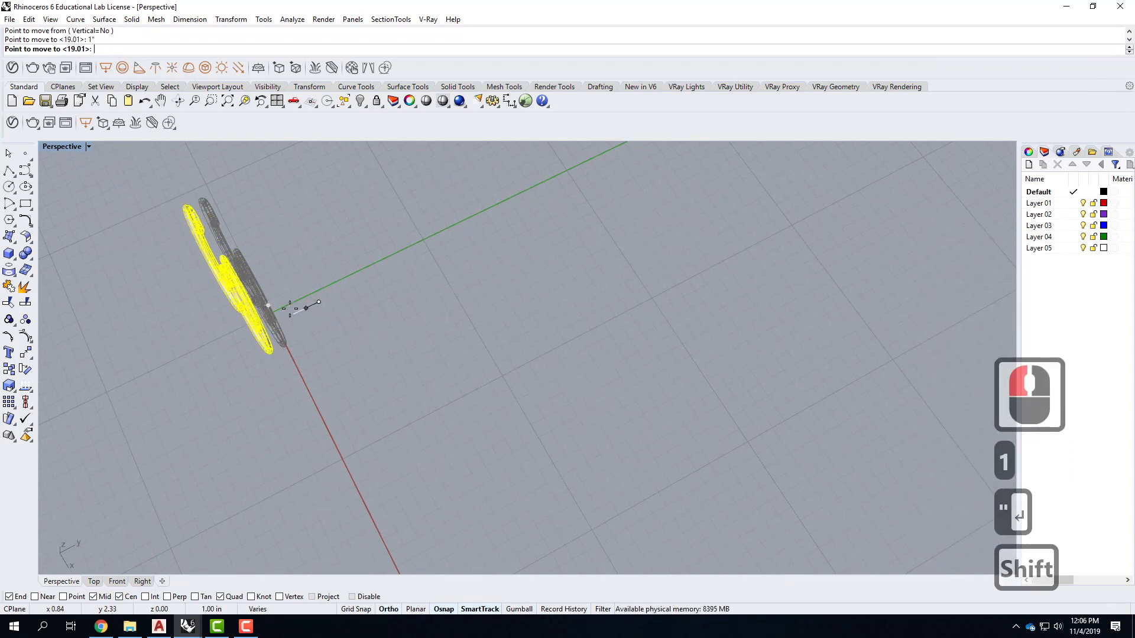
pyautogui.keyDown('shift'); pyautogui.click(303, 309); pyautogui.keyUp('shift')
pyautogui.press('Escape')
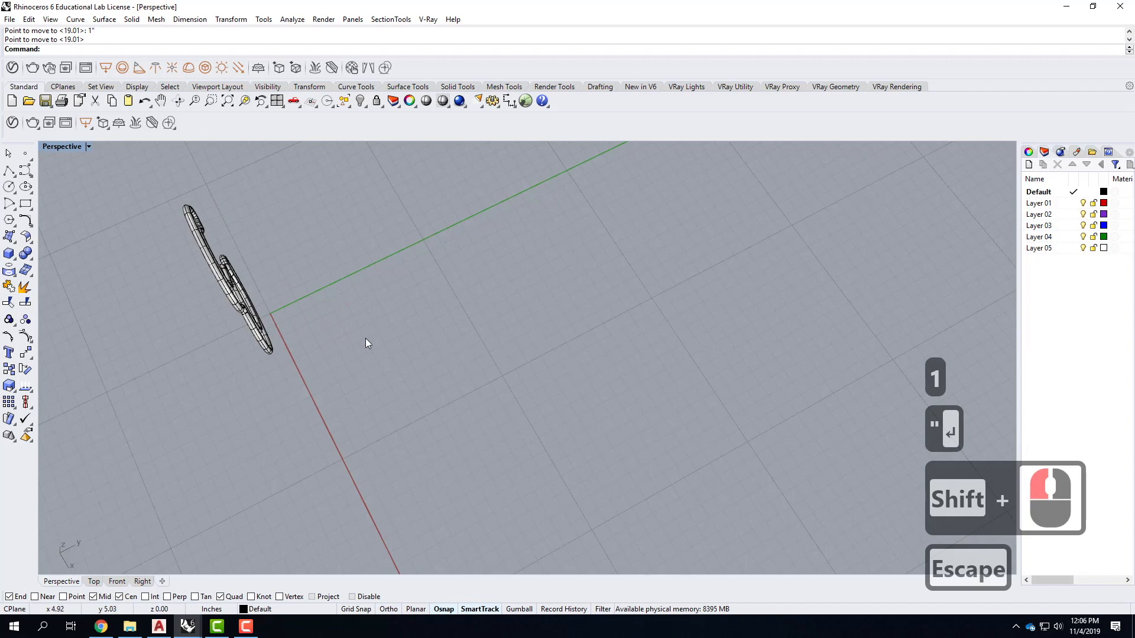
pyautogui.scroll(-4, 355, 352)
pyautogui.moveTo(350, 358); pyautogui.dragTo(431, 258, button='right')
pyautogui.scroll(2, 406, 357)
pyautogui.scroll(6, 366, 375)
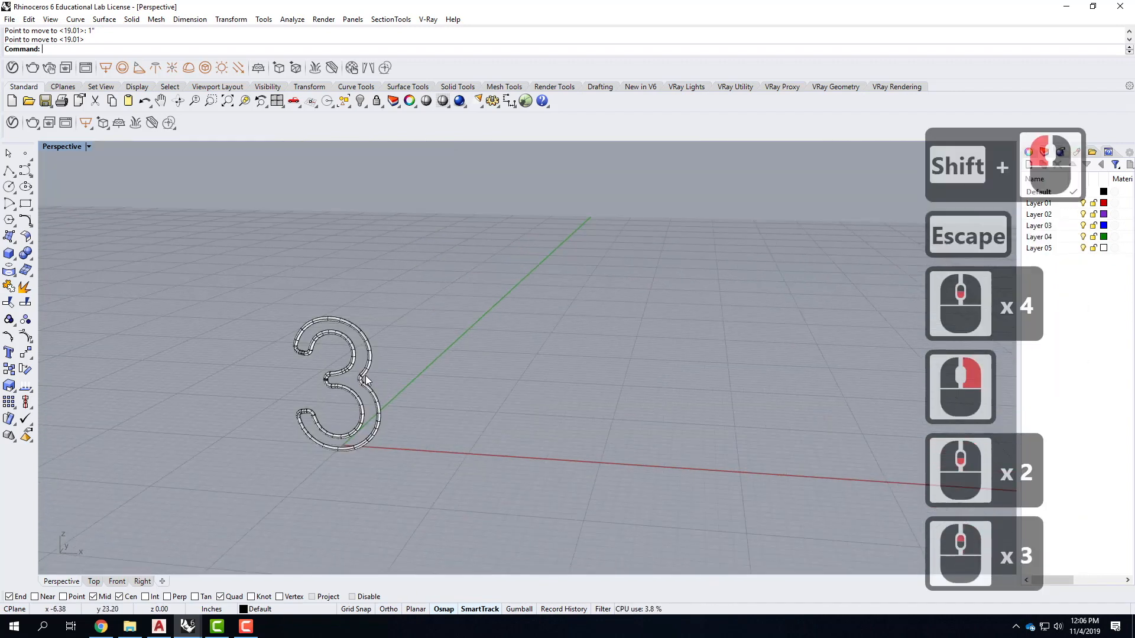
pyautogui.click(378, 372)
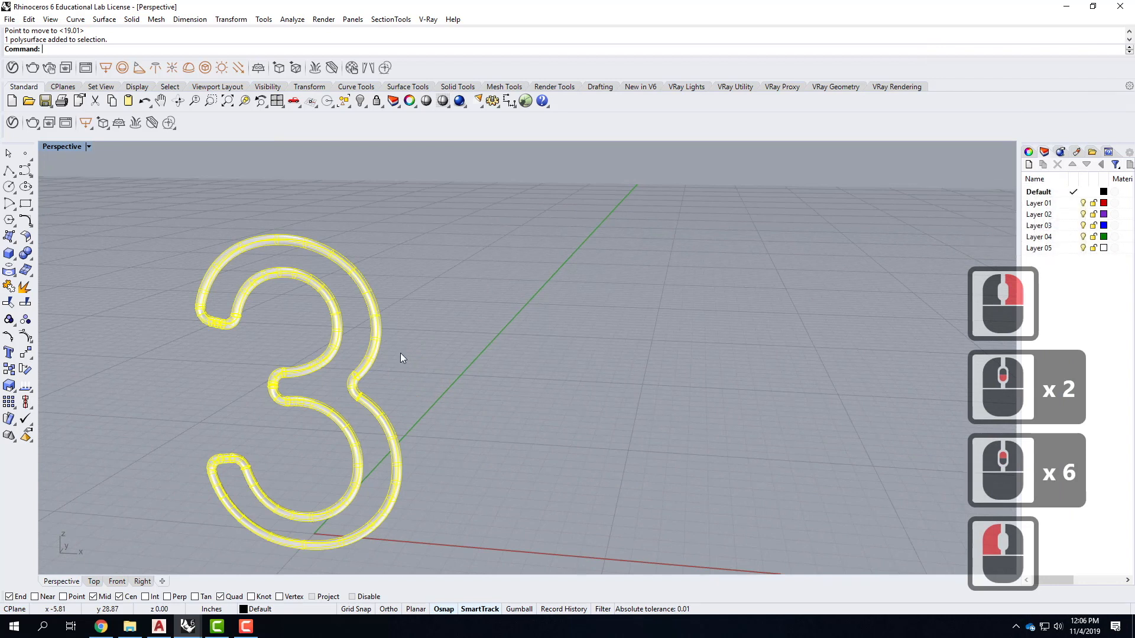
pyautogui.click(395, 339)
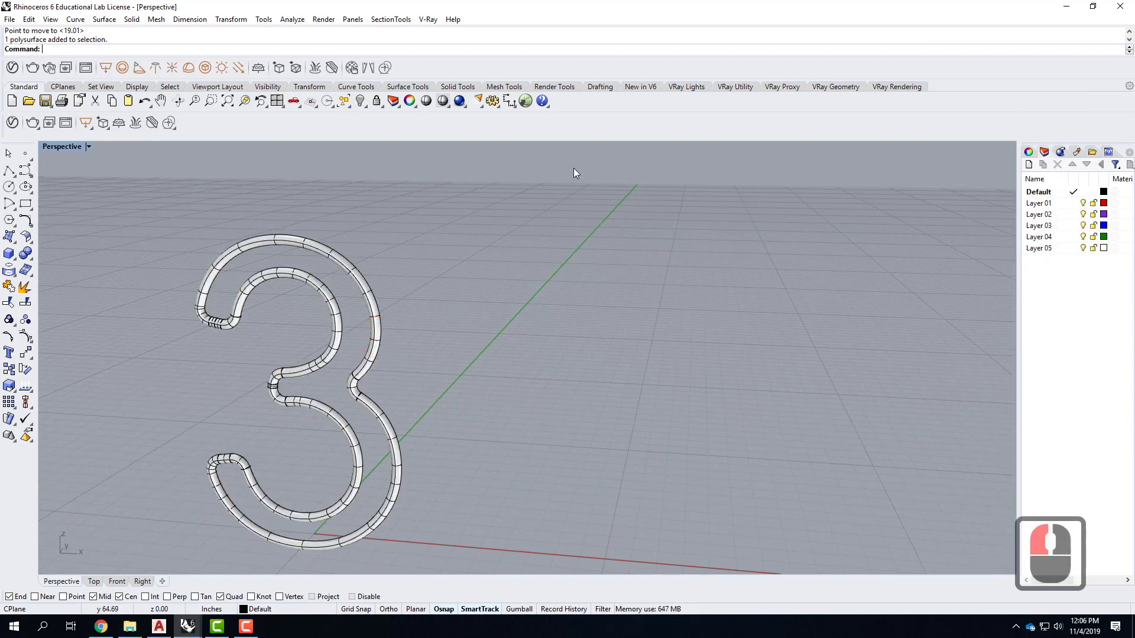
# Rename the Default layer as Neon
pyautogui.click(1048, 193)
pyautogui.click(1048, 192)
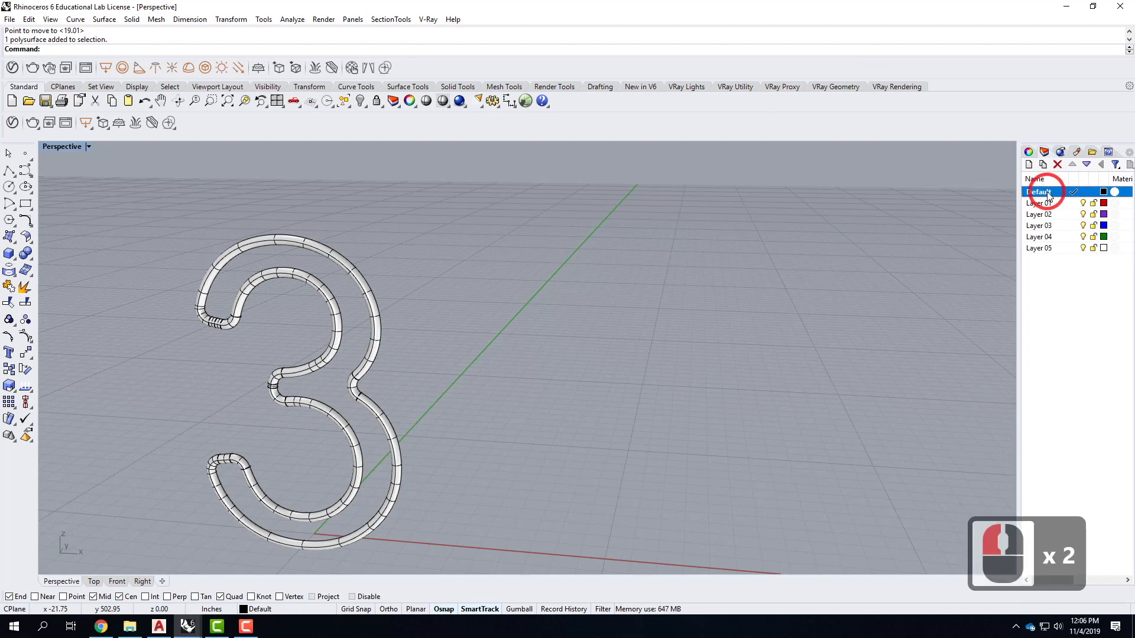
pyautogui.click(1048, 193)
pyautogui.write('Ne')
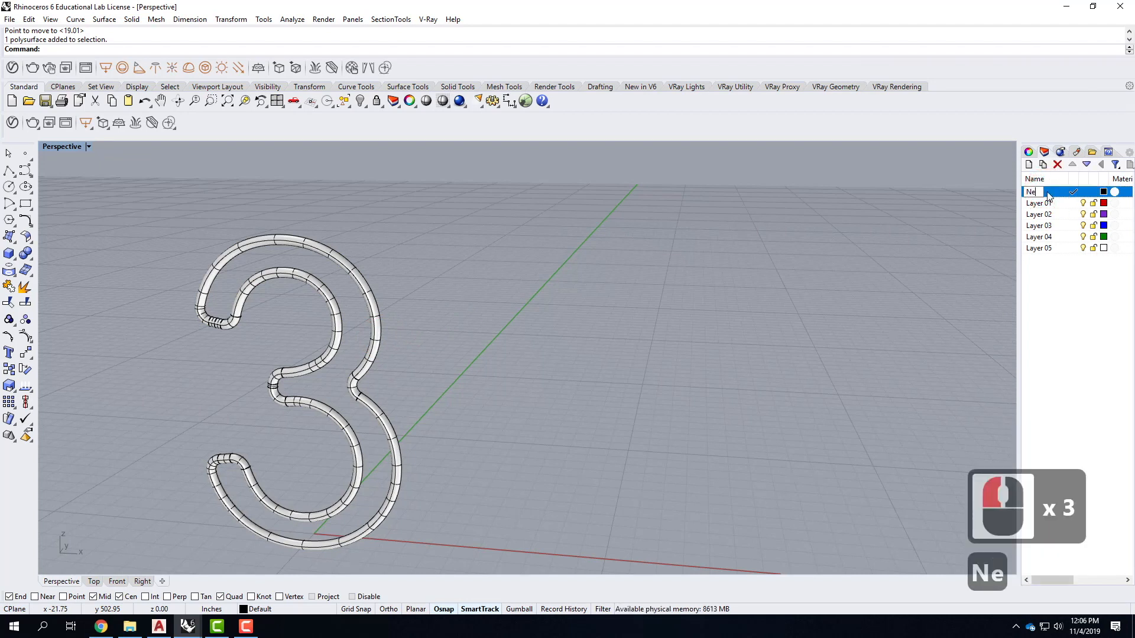
pyautogui.press('Return')
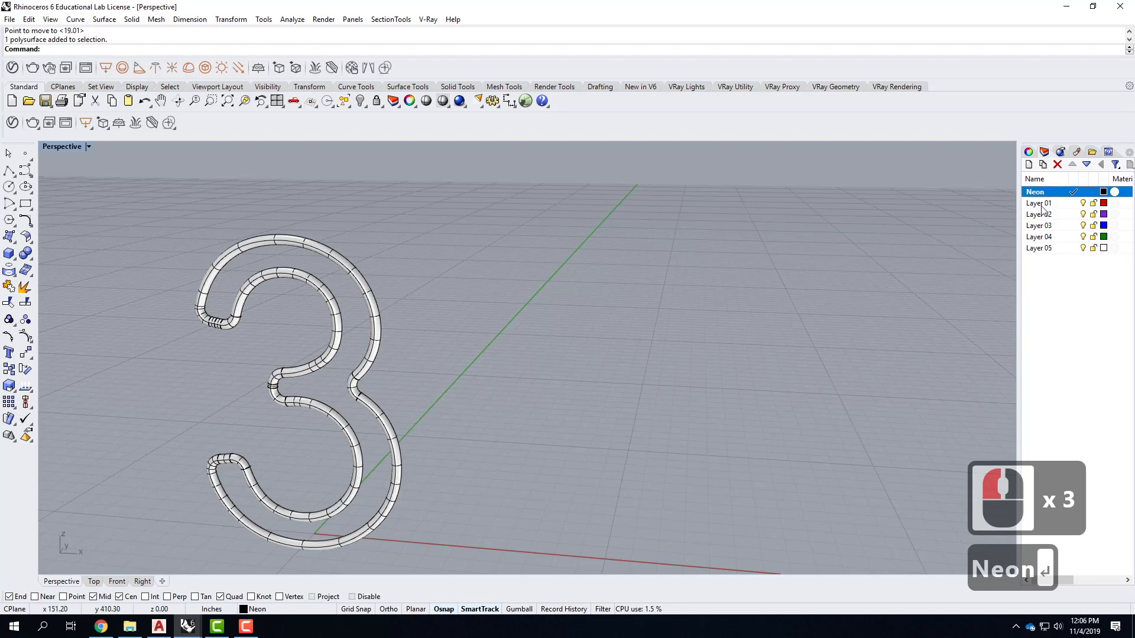
# Delete the unused layers Layer 01 through Layer 05
pyautogui.click(1040, 204)
pyautogui.keyDown('shift'); pyautogui.click(1039, 248); pyautogui.keyUp('shift')
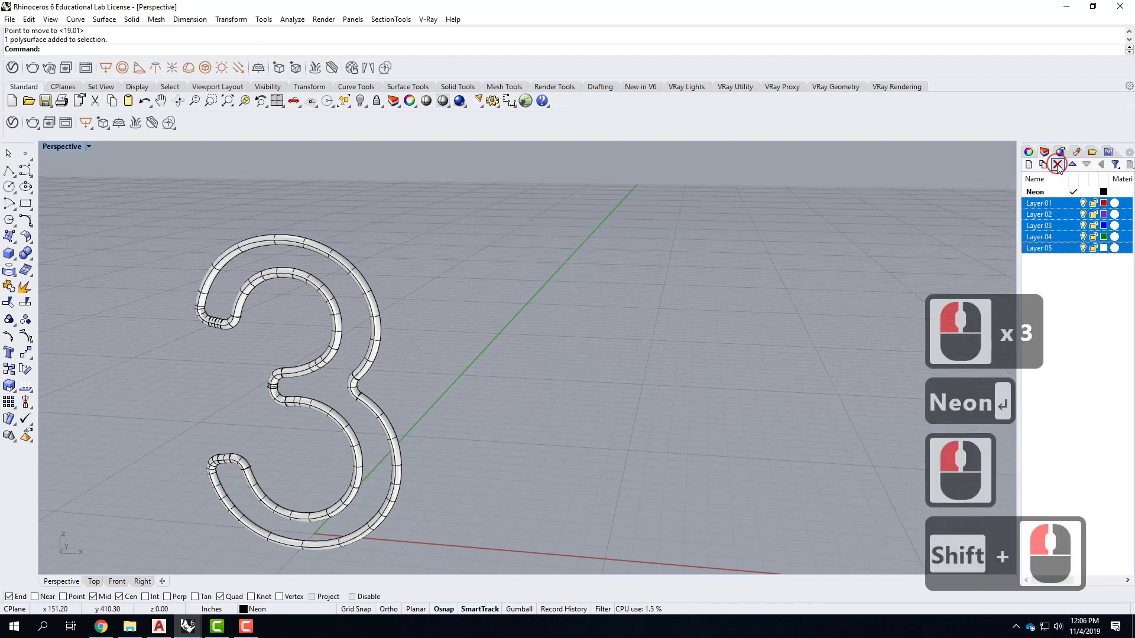
pyautogui.click(1057, 165)
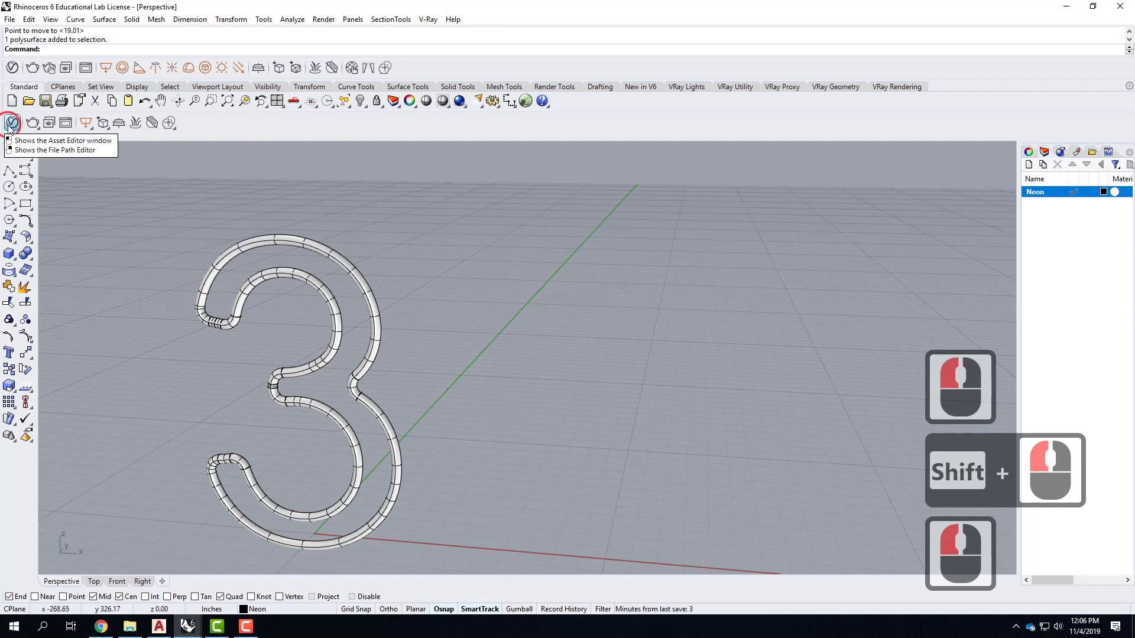
# Open the V-Ray Asset Editor and browse the Various category of the material library
pyautogui.click(11, 123)
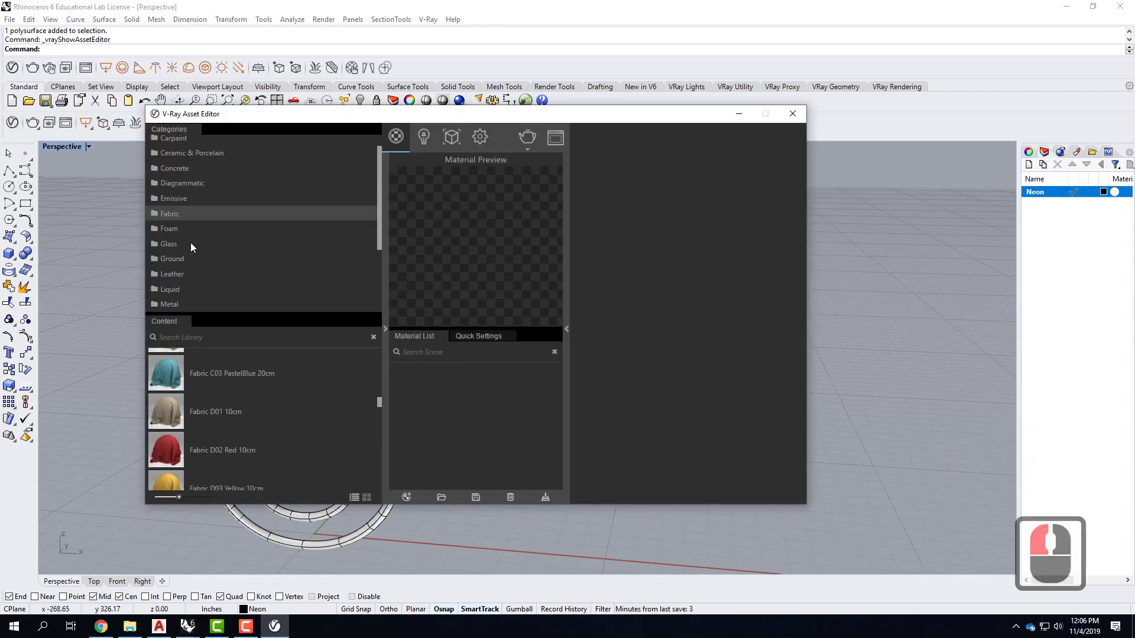
pyautogui.moveTo(381, 204); pyautogui.dragTo(381, 296)
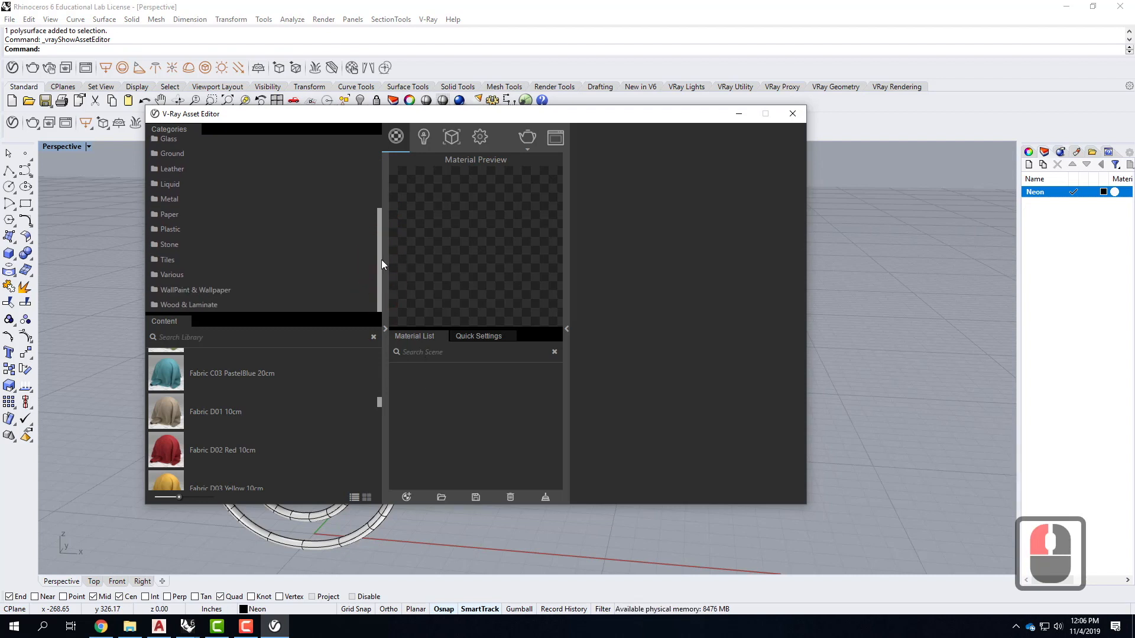
pyautogui.click(383, 174)
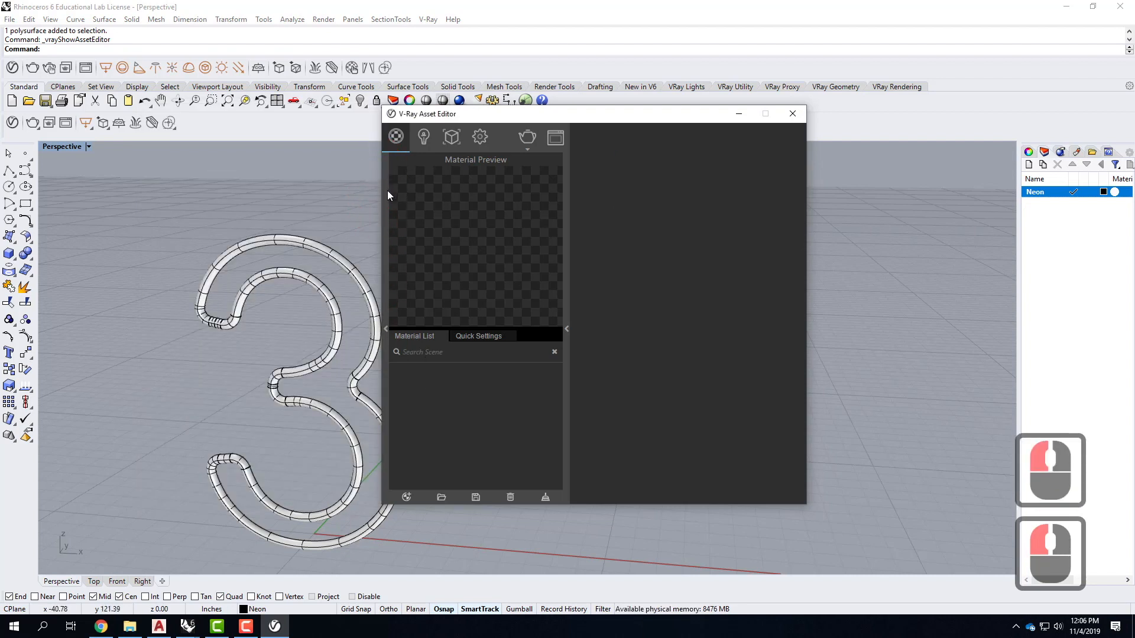
pyautogui.click(383, 194)
pyautogui.moveTo(379, 253); pyautogui.dragTo(387, 285)
pyautogui.doubleClick(178, 276)
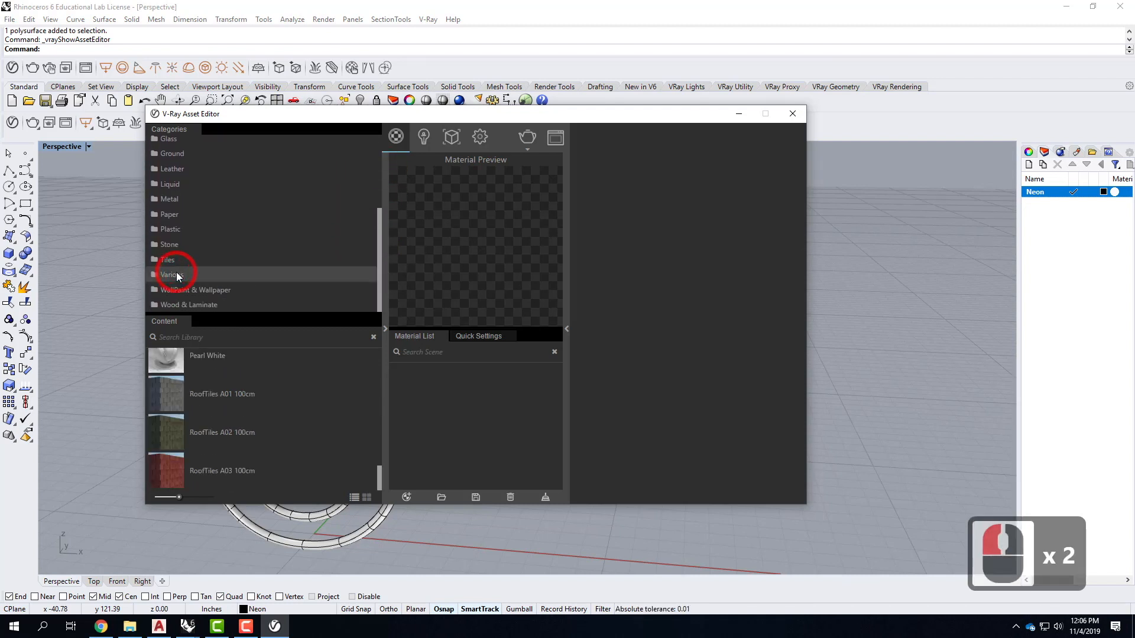
pyautogui.scroll(-5, 322, 441)
pyautogui.scroll(16, 321, 439)
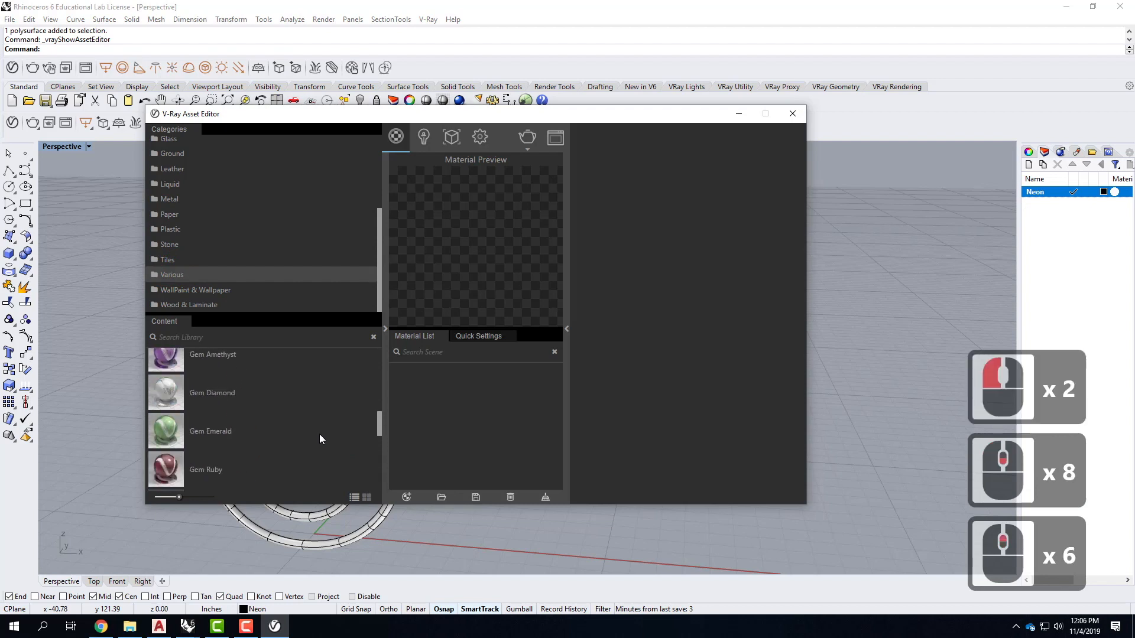
pyautogui.scroll(-7, 321, 438)
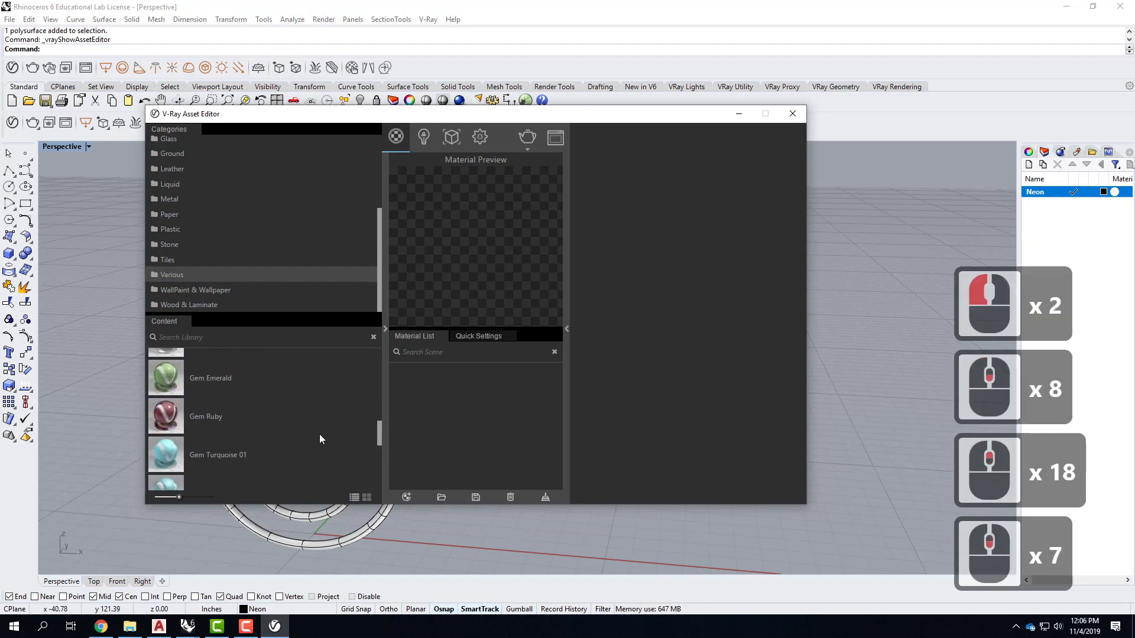
# Create a new Emissive material in the scene's material list
pyautogui.click(452, 388)
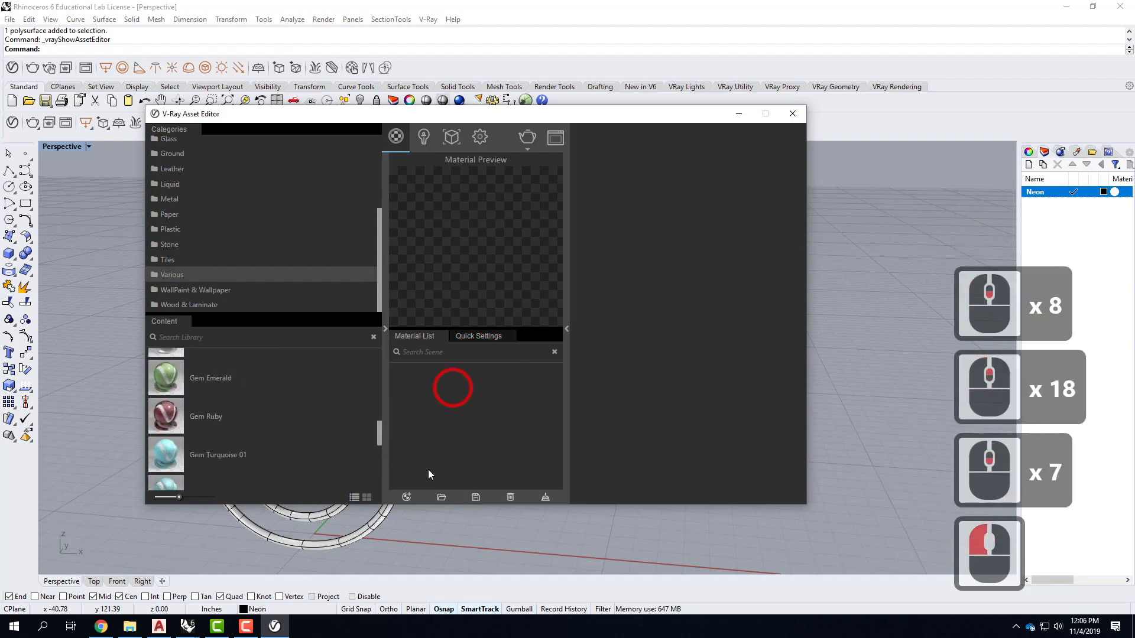
pyautogui.click(406, 499)
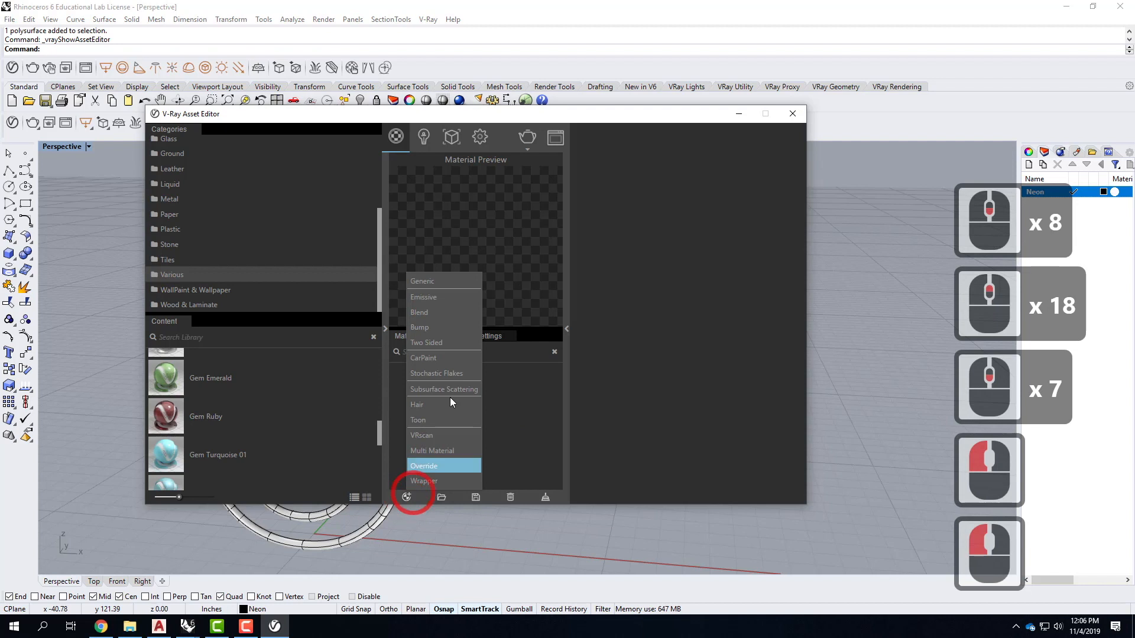
pyautogui.click(444, 298)
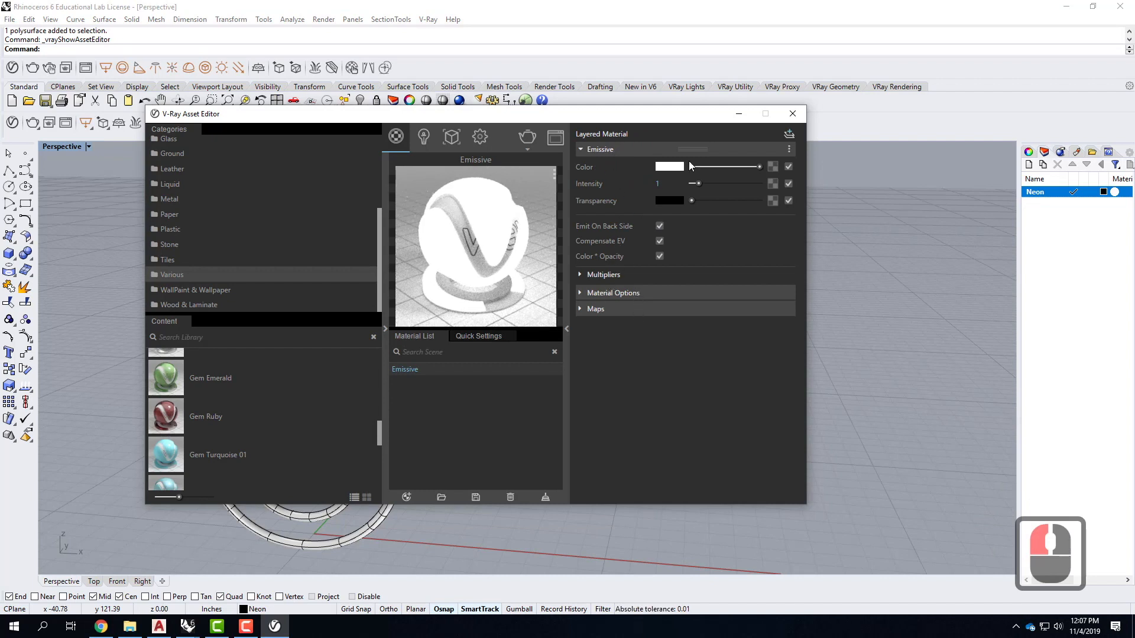
# Open the emissive color for editing and look up the incandescent bulb settings on the V-Ray 8.15 tutorial page in Chrome
pyautogui.click(670, 167)
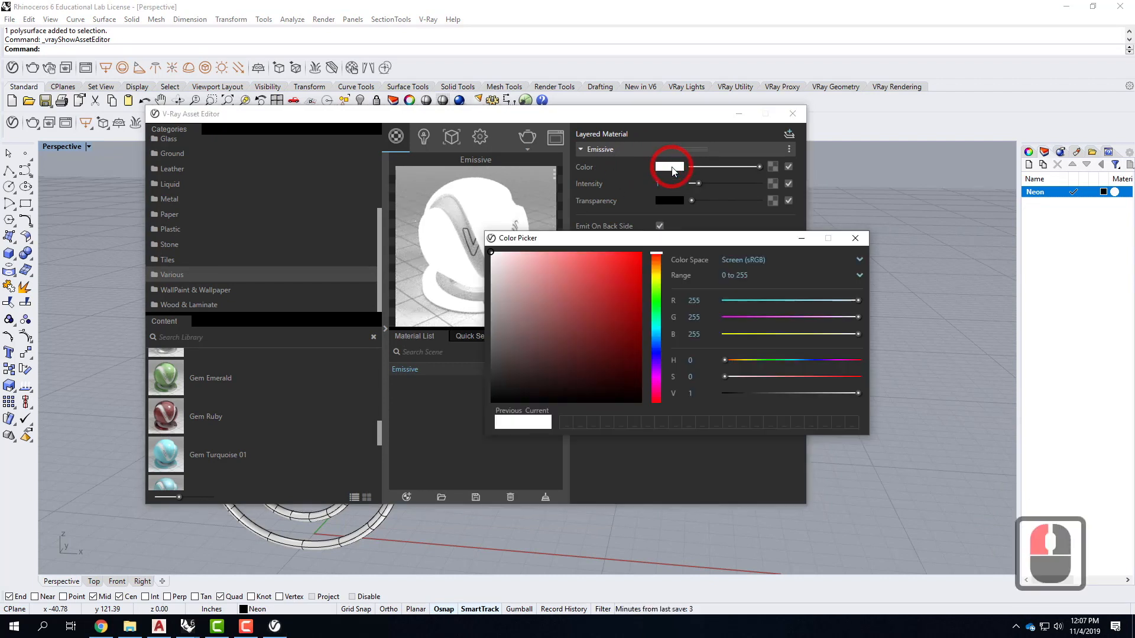
pyautogui.click(105, 625)
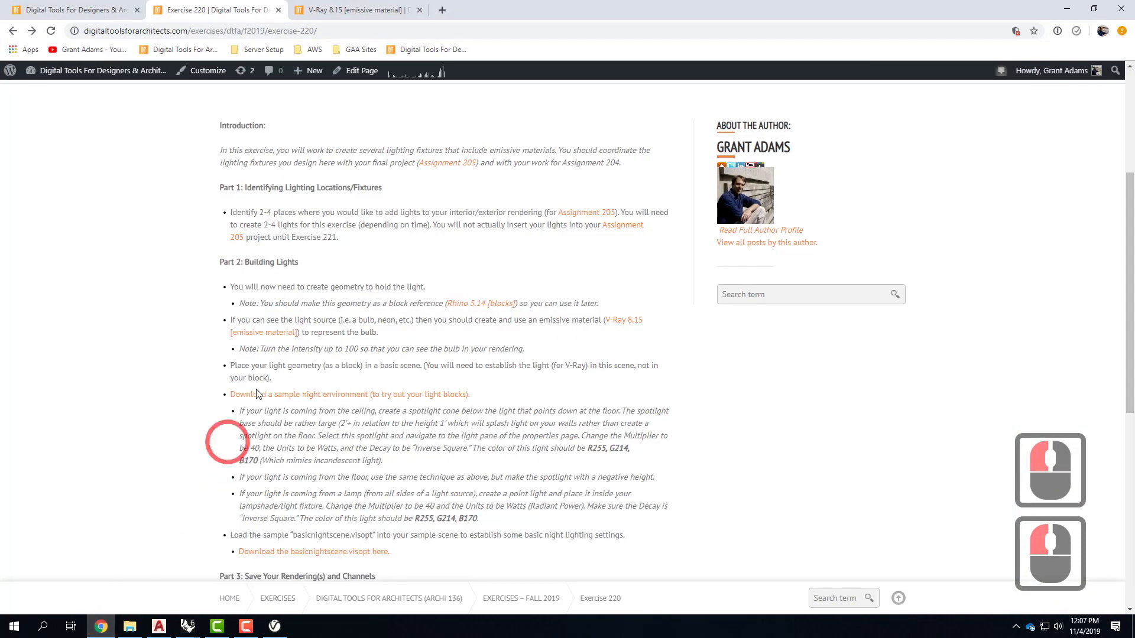
pyautogui.click(339, 10)
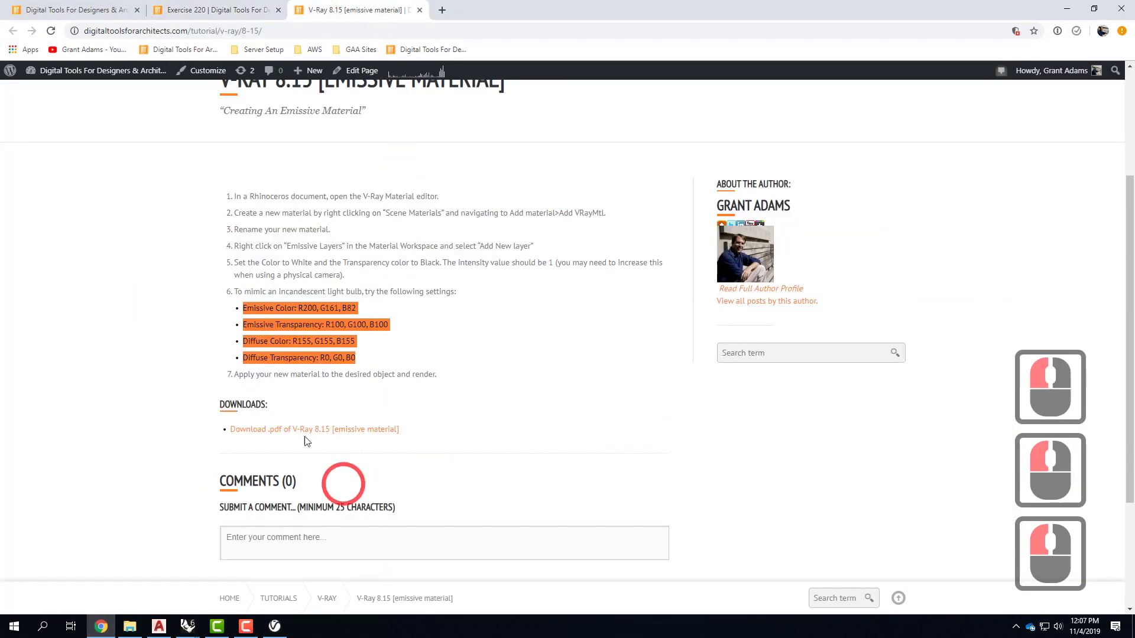
pyautogui.click(283, 630)
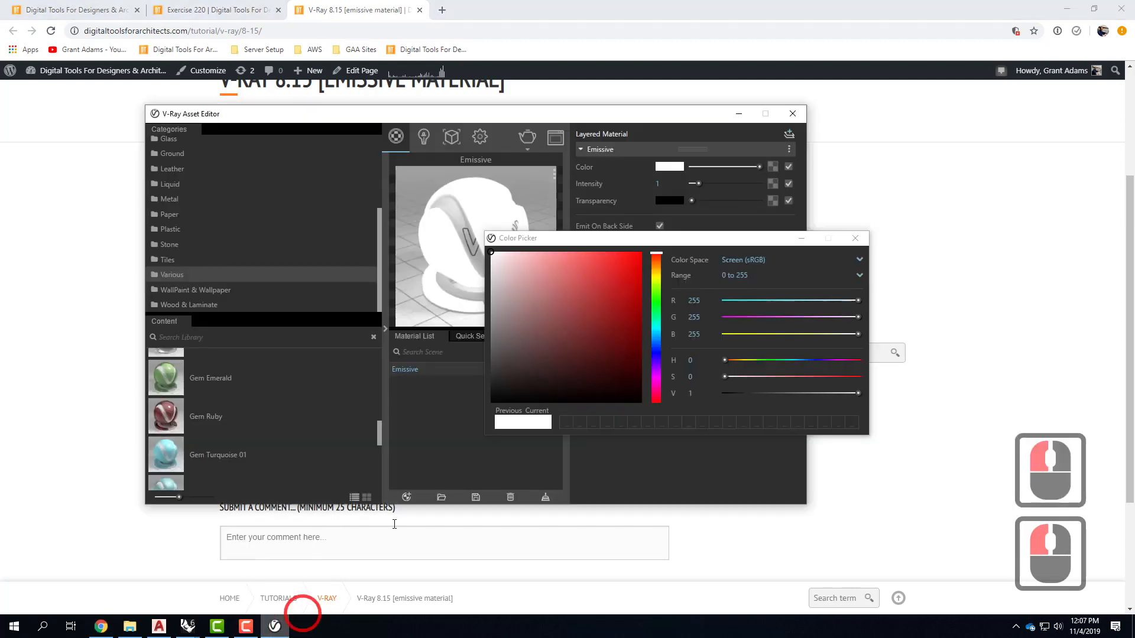
# Set the emissive color to R 200, G 161, B 82
pyautogui.doubleClick(668, 295)
pyautogui.write('200')
pyautogui.press('Tab')
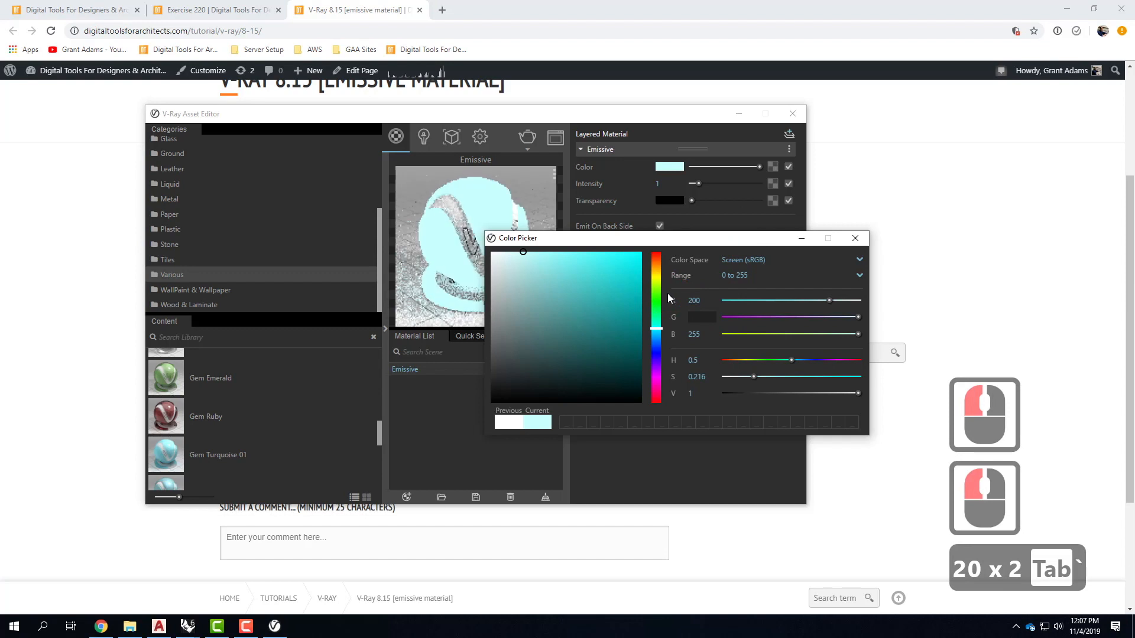
pyautogui.write('161')
pyautogui.press('Tab')
pyautogui.write('82')
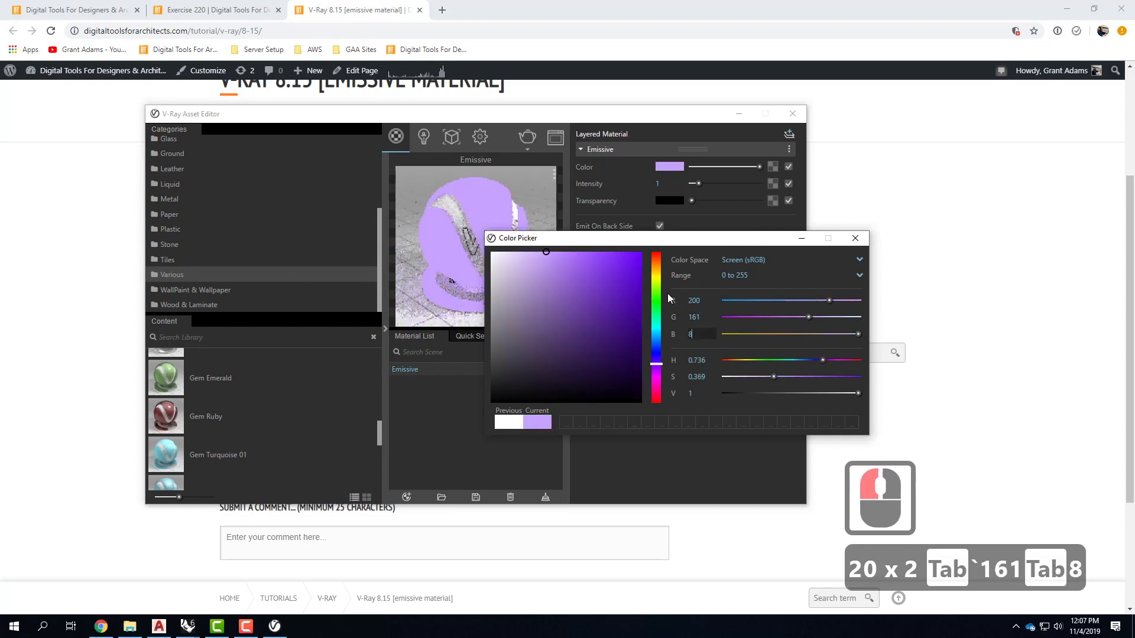
pyautogui.press('Tab')
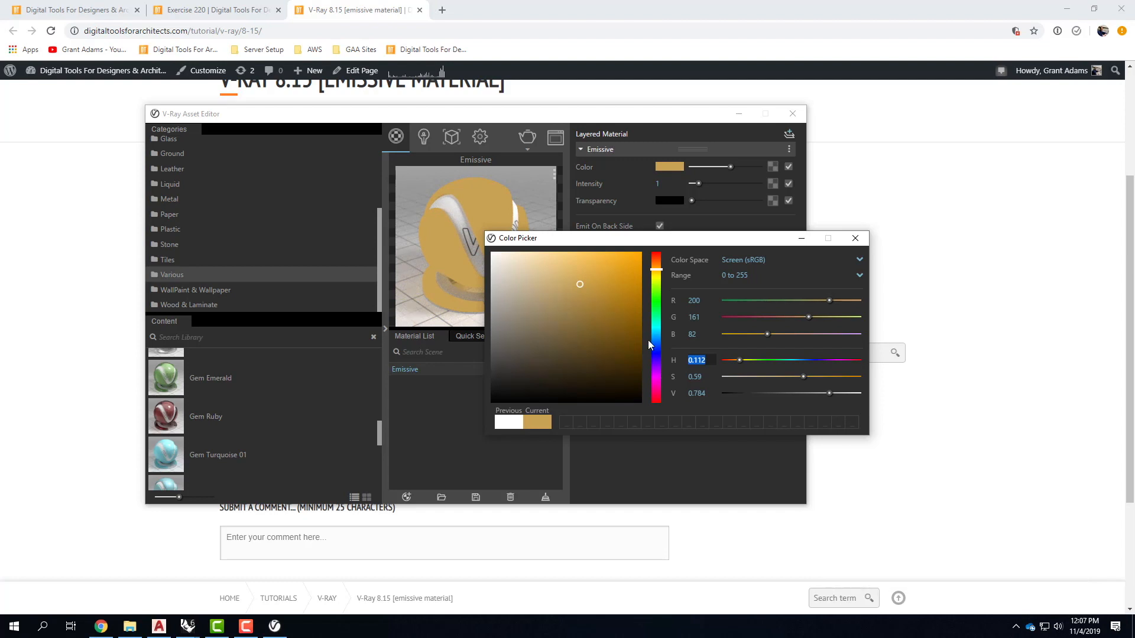
# Change the emissive color to a saturated deep pink, about R 200, G 16, B 100
pyautogui.click(655, 391)
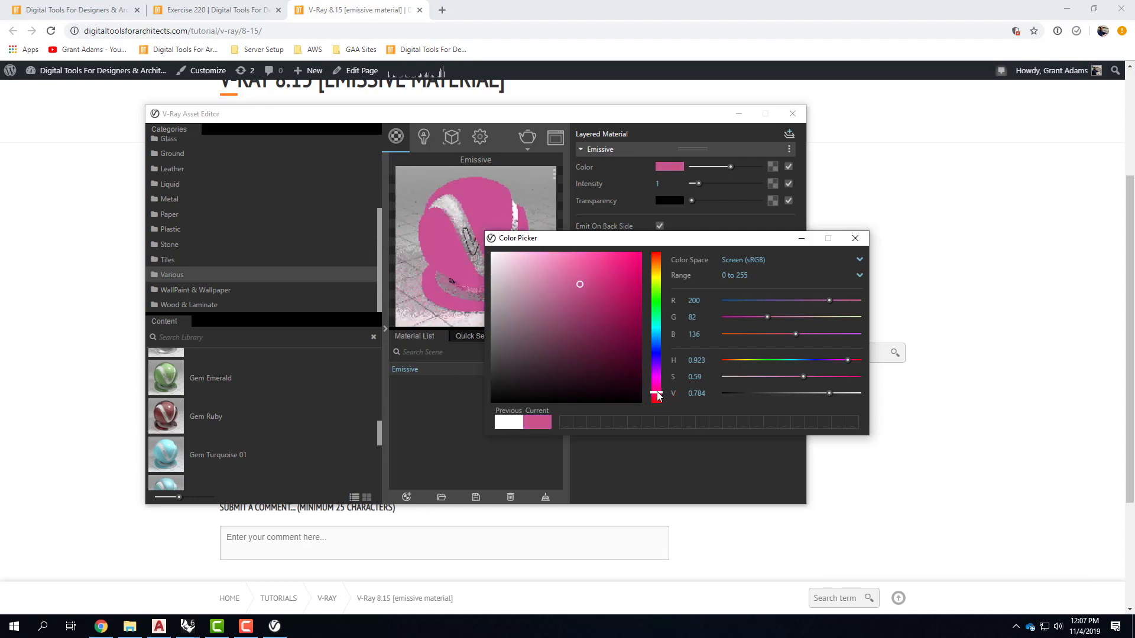
pyautogui.click(630, 286)
pyautogui.click(630, 286)
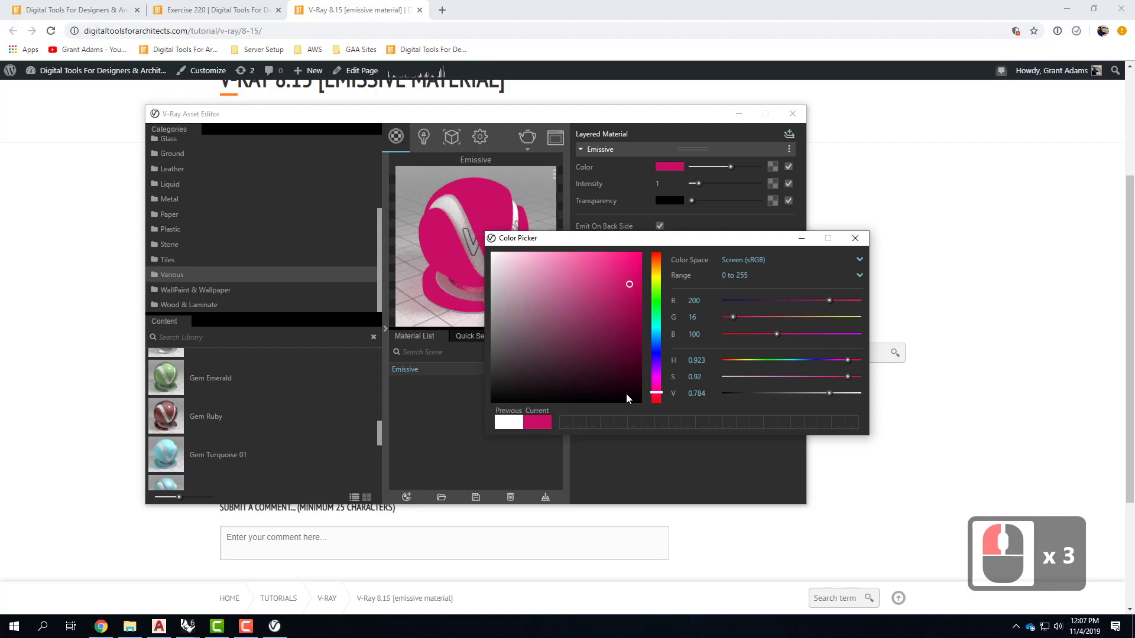
pyautogui.click(856, 238)
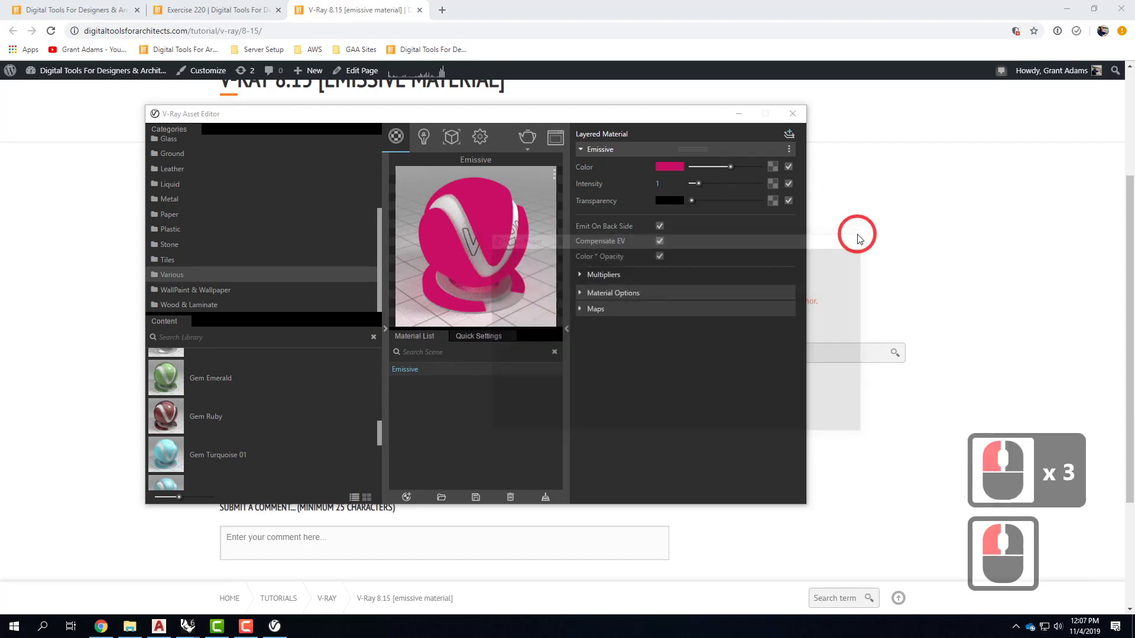
# Set the emissive material's transparency color to R 100, G 100, B 100
pyautogui.click(670, 202)
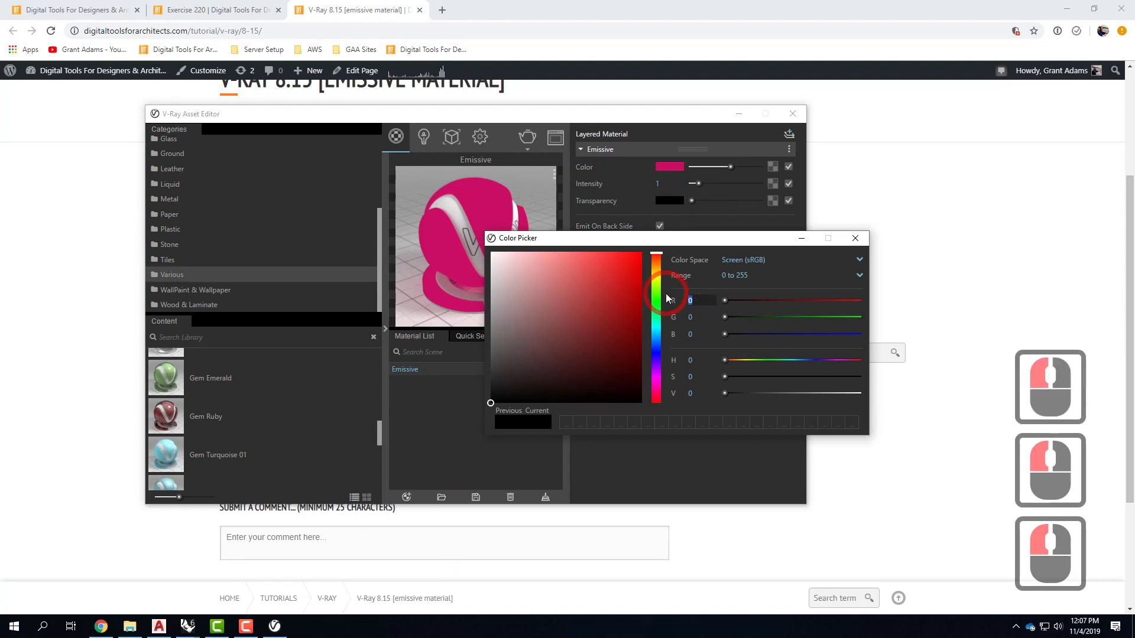
pyautogui.write('100')
pyautogui.press('Tab')
pyautogui.write('100')
pyautogui.press('Tab')
pyautogui.write('100')
pyautogui.press('Tab')
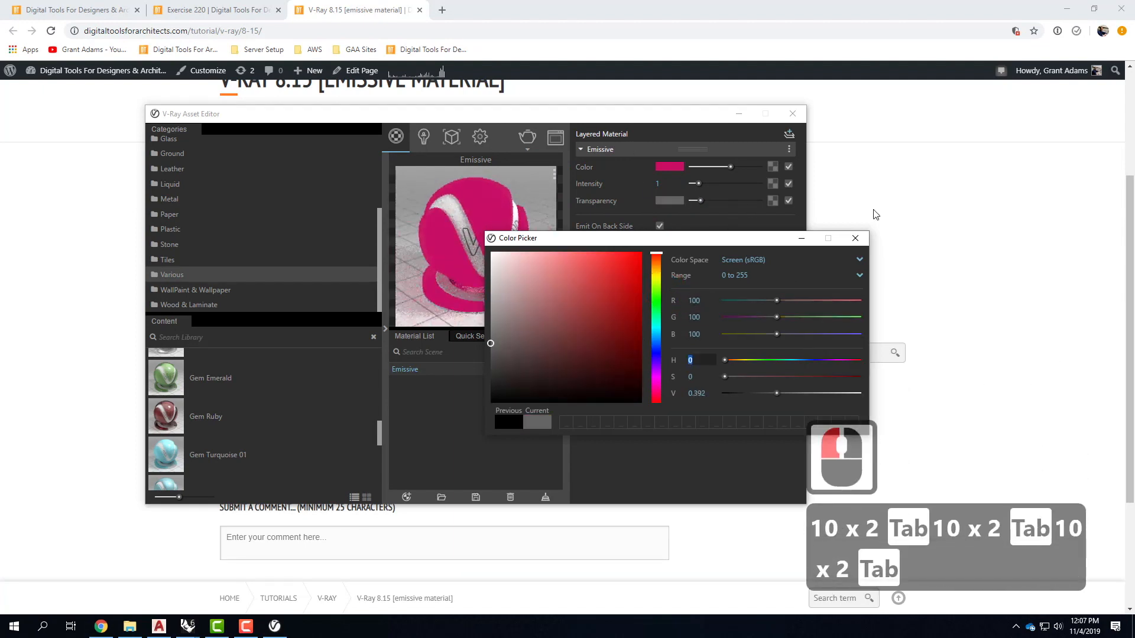
pyautogui.click(863, 238)
# Set the emissive material's intensity to 50
pyautogui.click(668, 183)
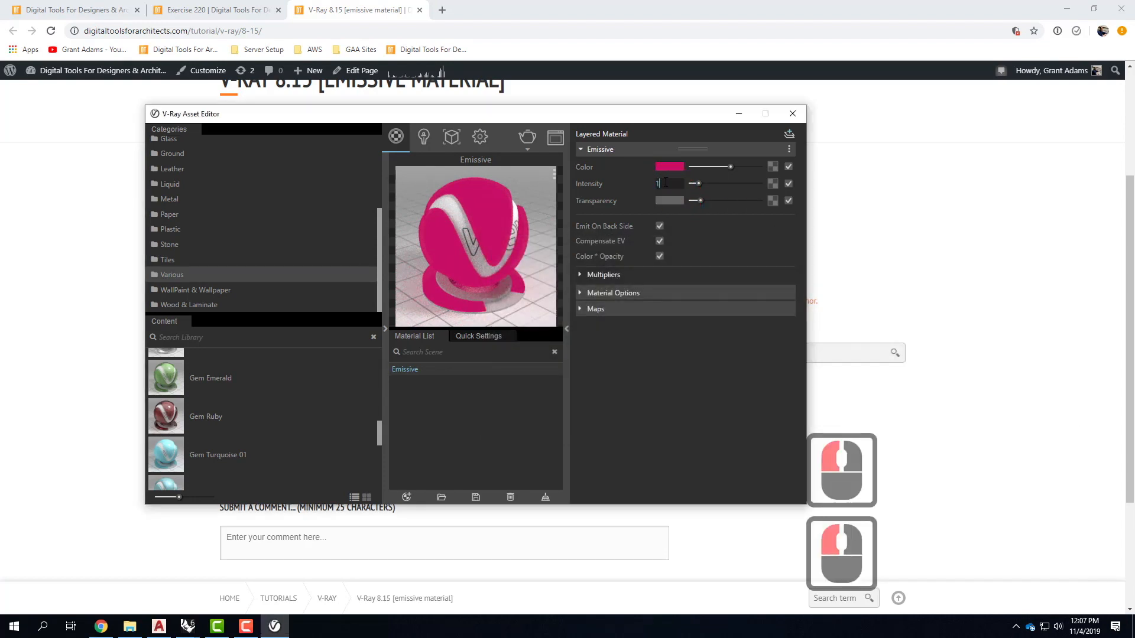
pyautogui.click(640, 180)
pyautogui.moveTo(640, 181); pyautogui.dragTo(837, 195)
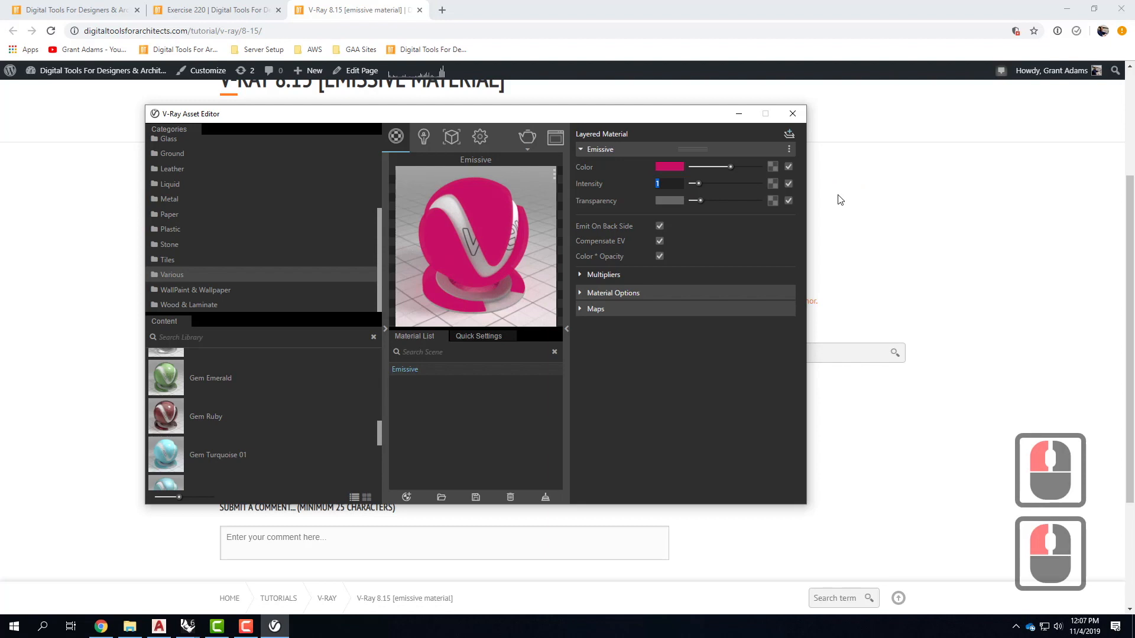
pyautogui.write('50')
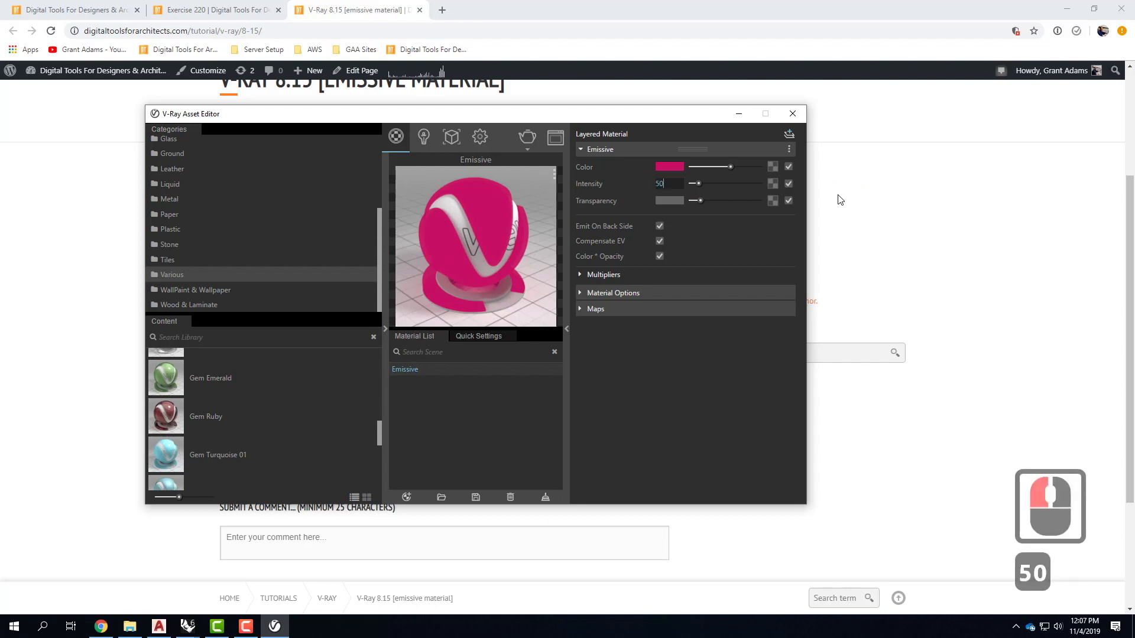
pyautogui.press('Tab')
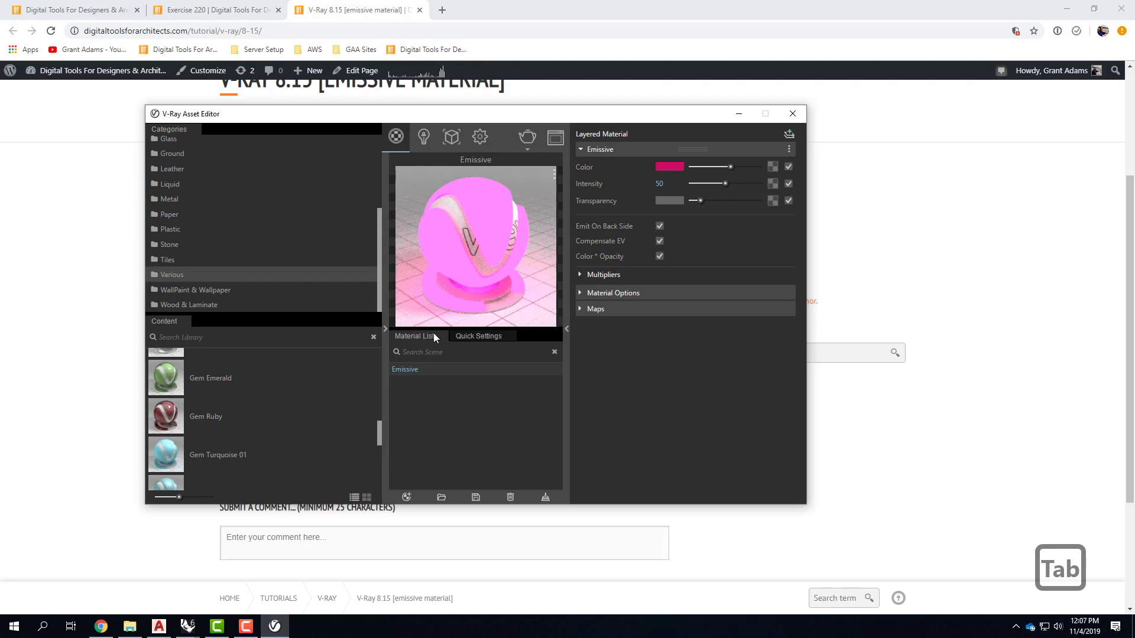
# Rename the Emissive material as Neon
pyautogui.click(404, 370)
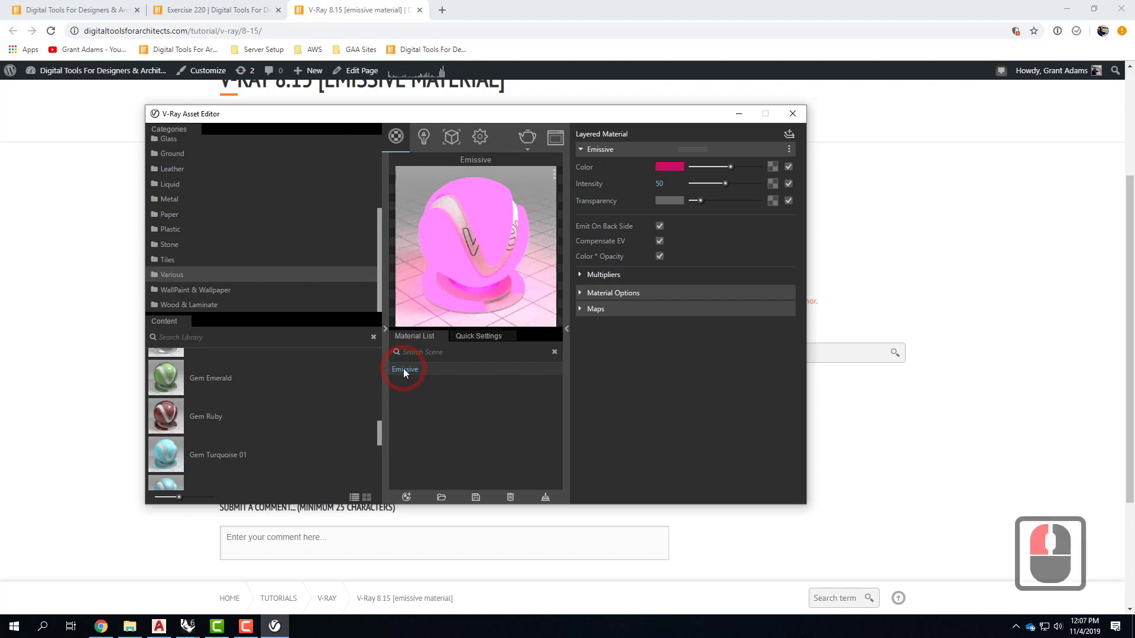
pyautogui.rightClick(404, 370)
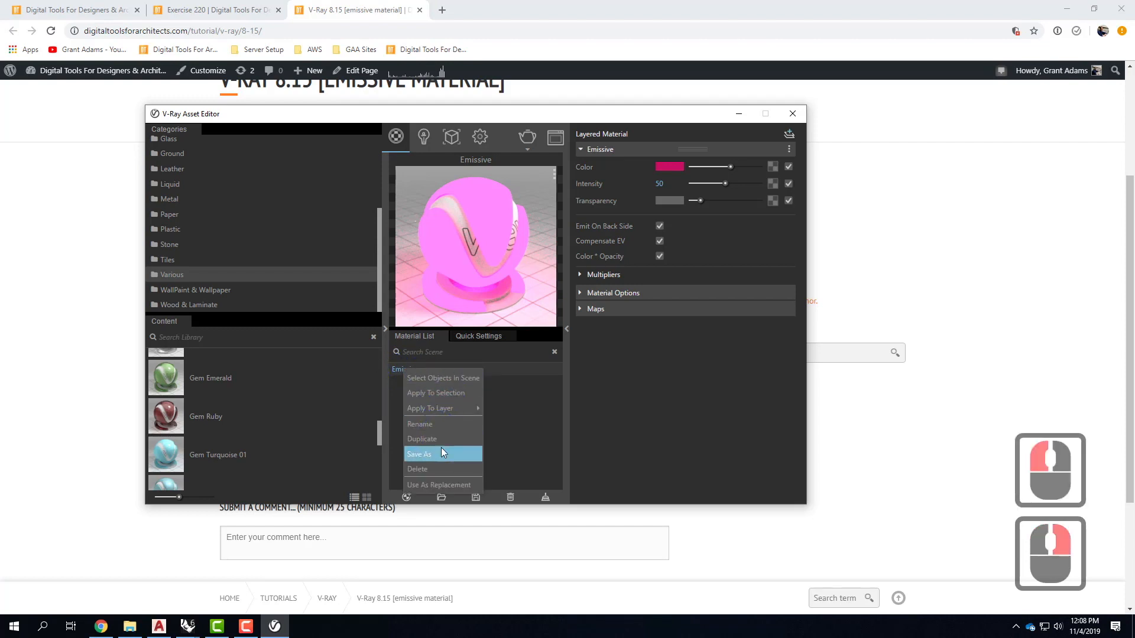
pyautogui.click(442, 425)
pyautogui.hotkey('ctrl', 'a')
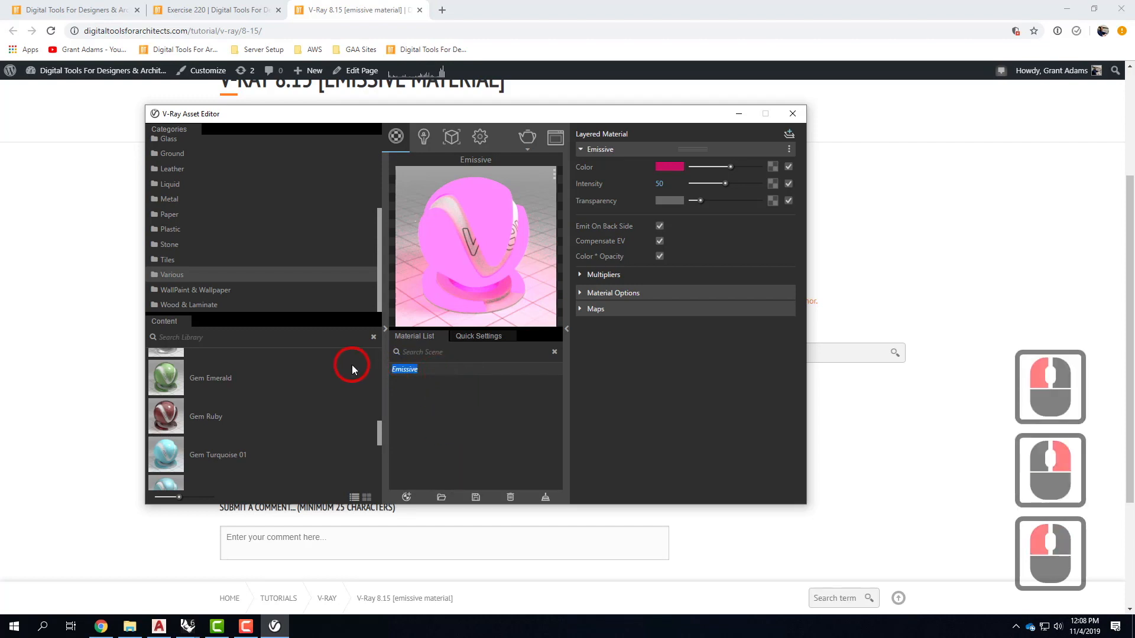
pyautogui.write('Neon')
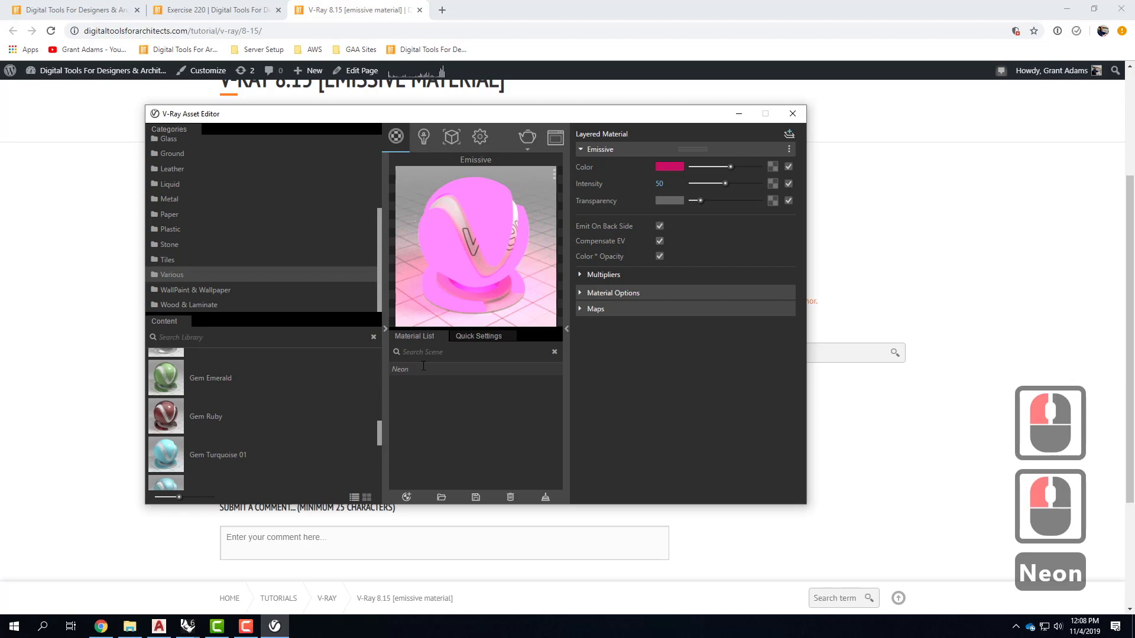
pyautogui.click(428, 396)
pyautogui.click(430, 394)
# Apply the Neon material to the Neon layer
pyautogui.click(395, 370)
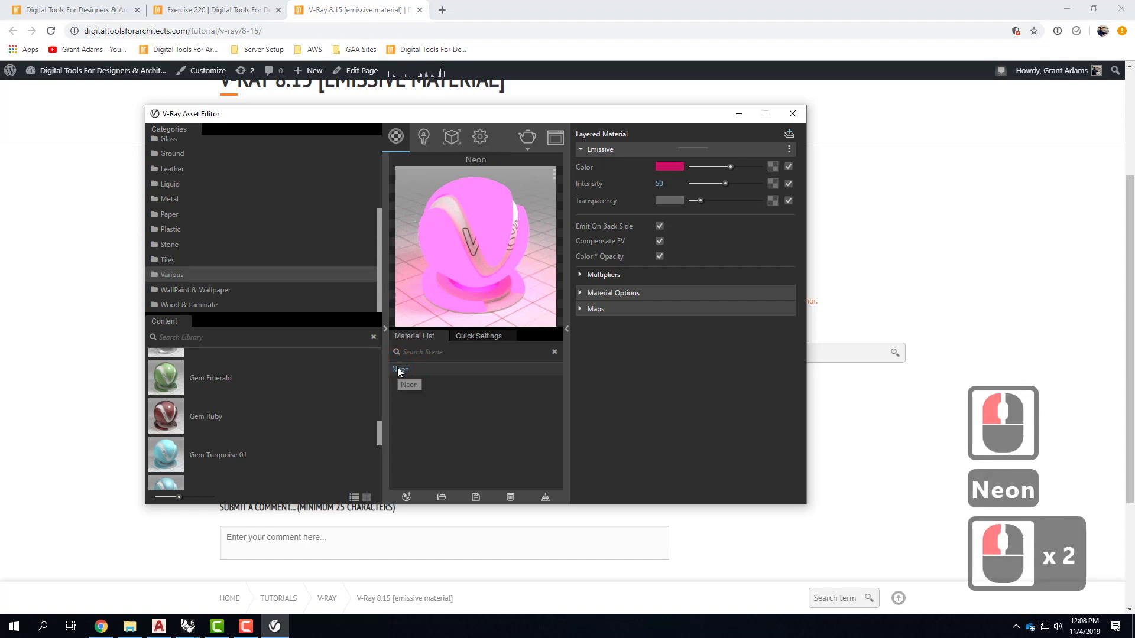
pyautogui.rightClick(427, 370)
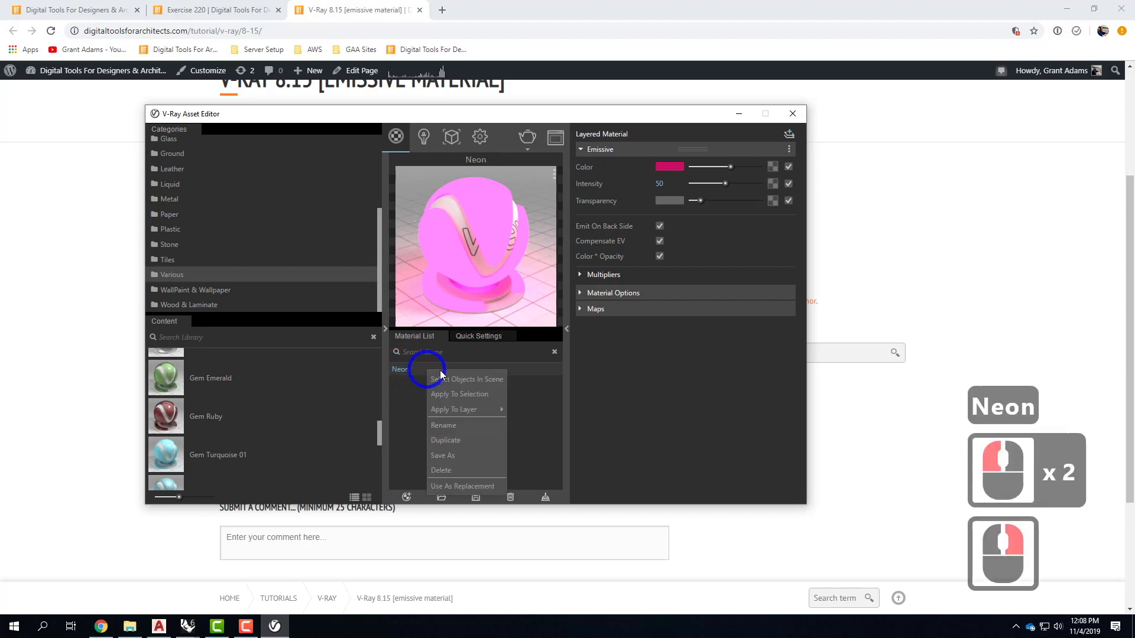
pyautogui.moveTo(468, 407)
pyautogui.click(523, 409)
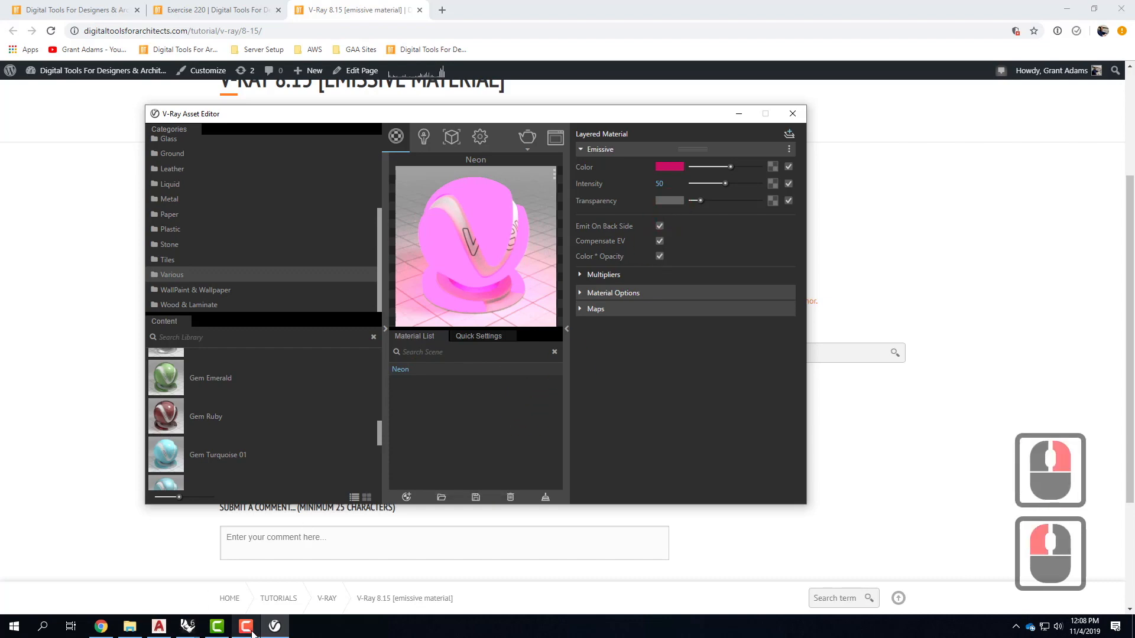
pyautogui.click(160, 628)
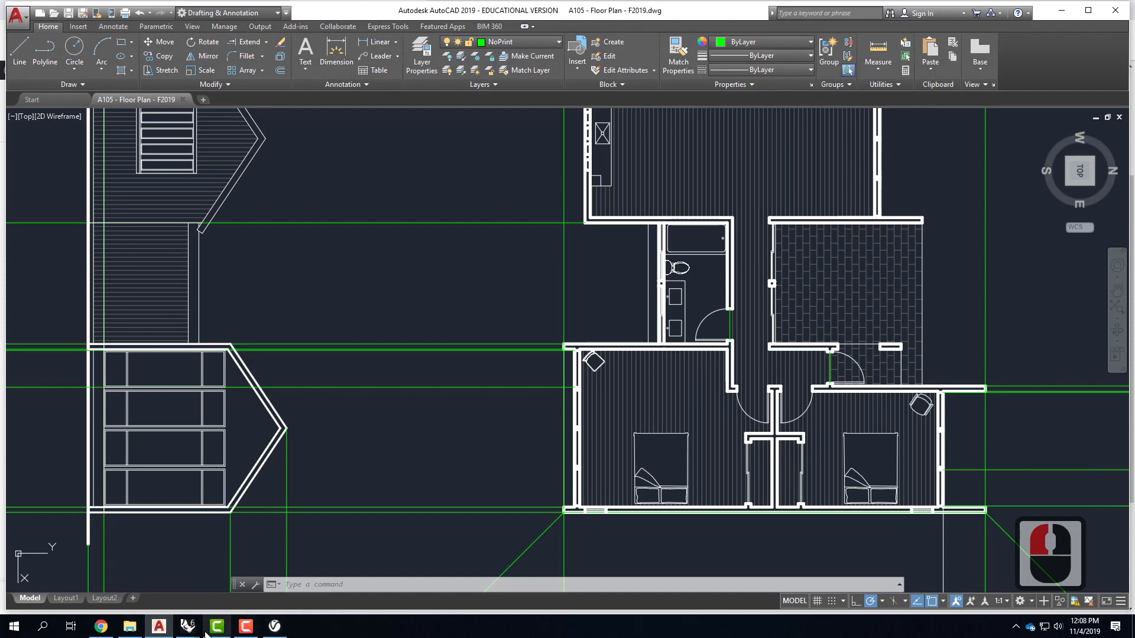
pyautogui.moveTo(184, 630)
pyautogui.click(152, 580)
pyautogui.click(233, 440)
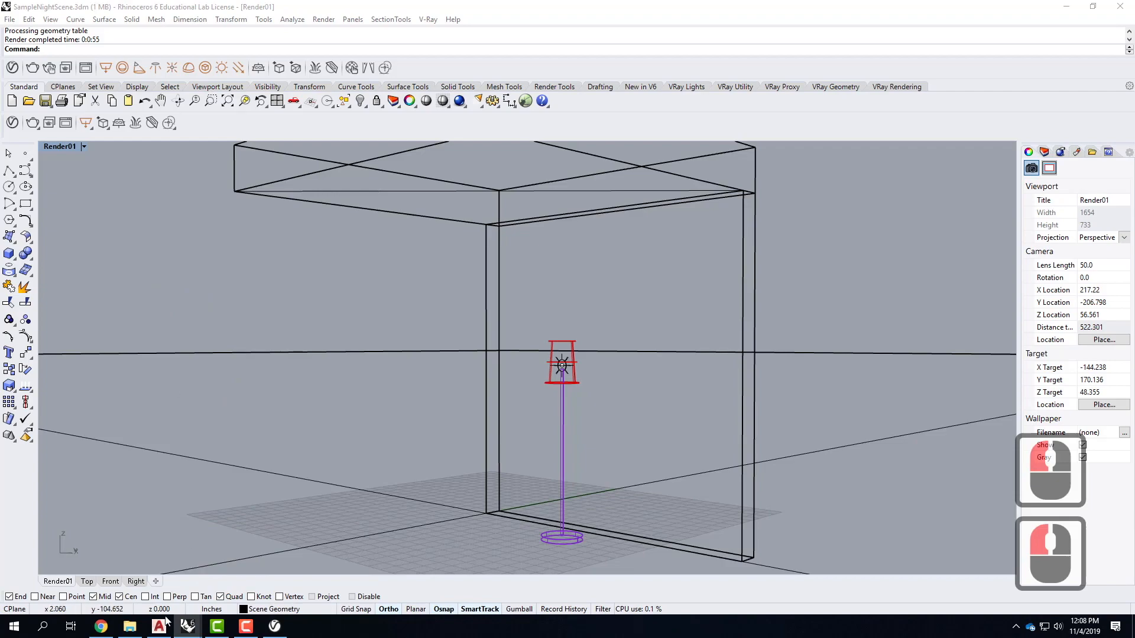
# Switch back to the Rhino window containing the neon numeral 3 model
pyautogui.click(186, 628)
pyautogui.moveTo(184, 628)
pyautogui.click(105, 582)
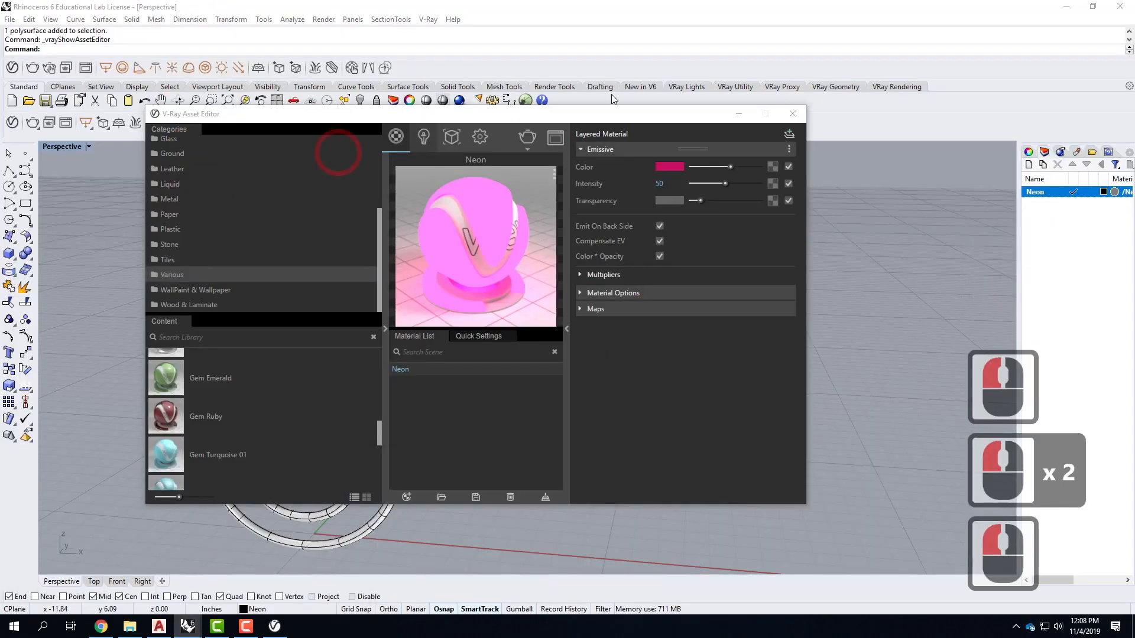
# Save the neon numeral model as Neon.3dm in the F2019 folder
pyautogui.click(793, 114)
pyautogui.click(11, 19)
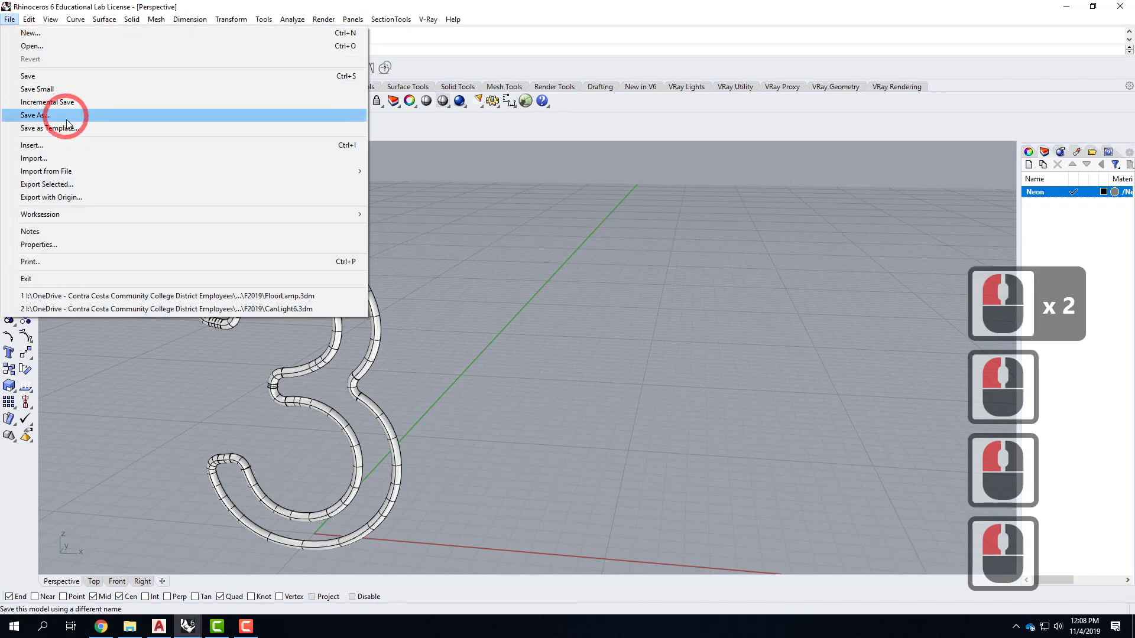
pyautogui.click(77, 76)
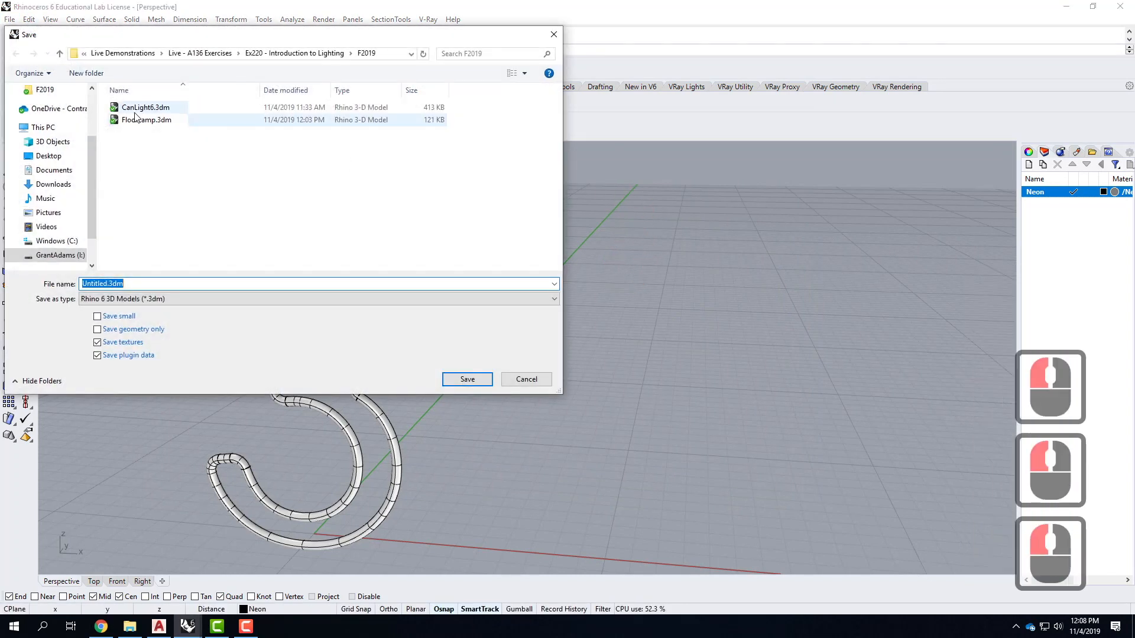
pyautogui.write('Neon')
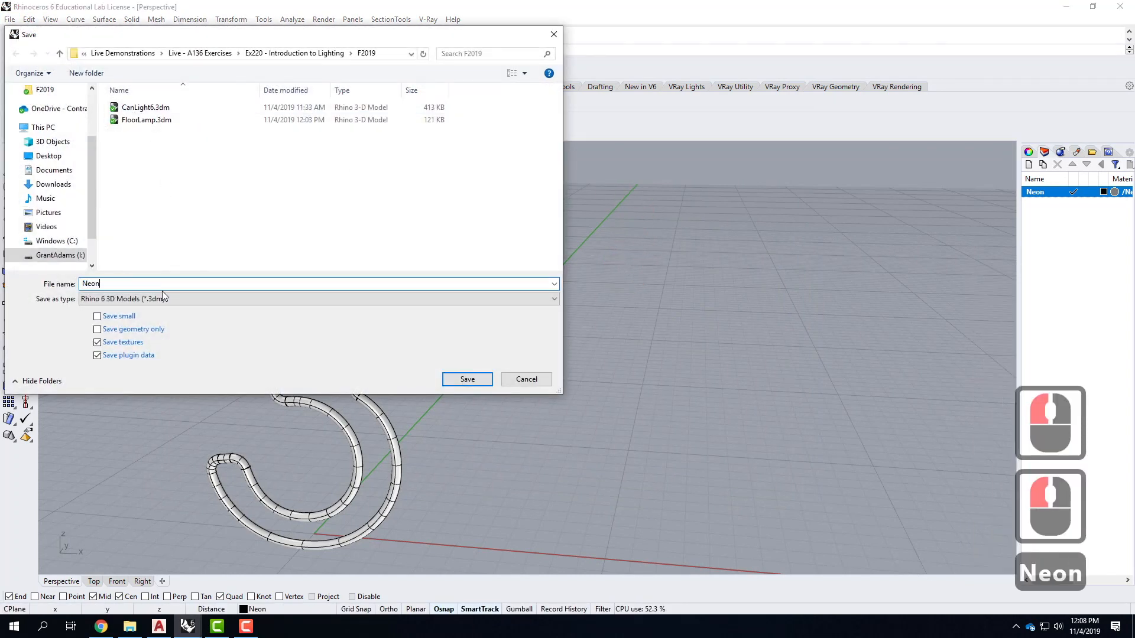
pyautogui.write('.3dm')
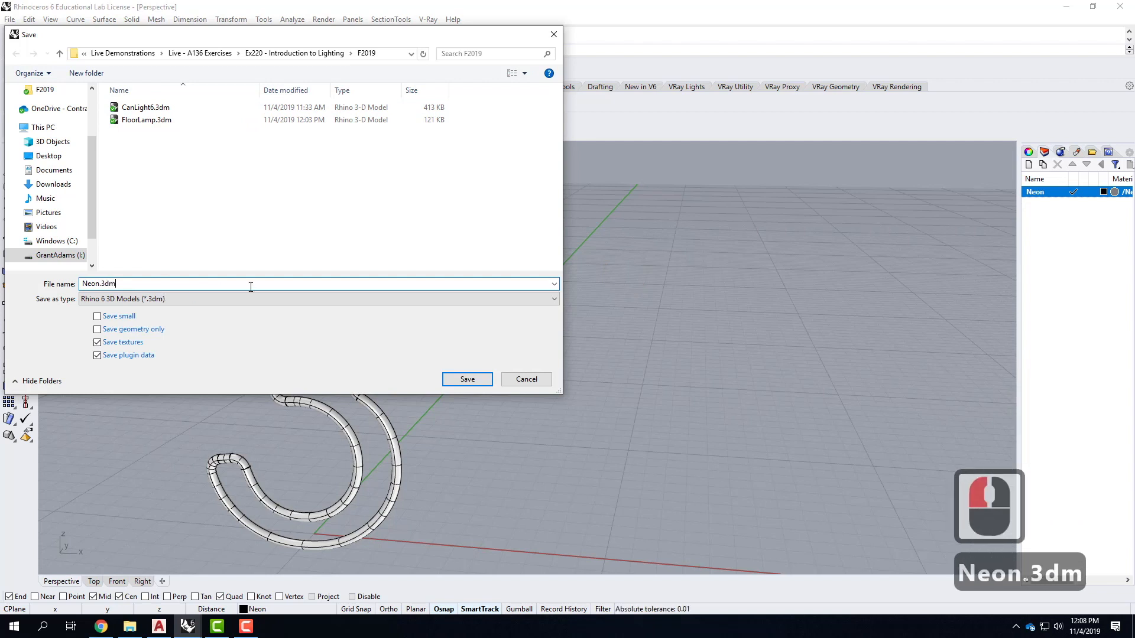
pyautogui.click(477, 380)
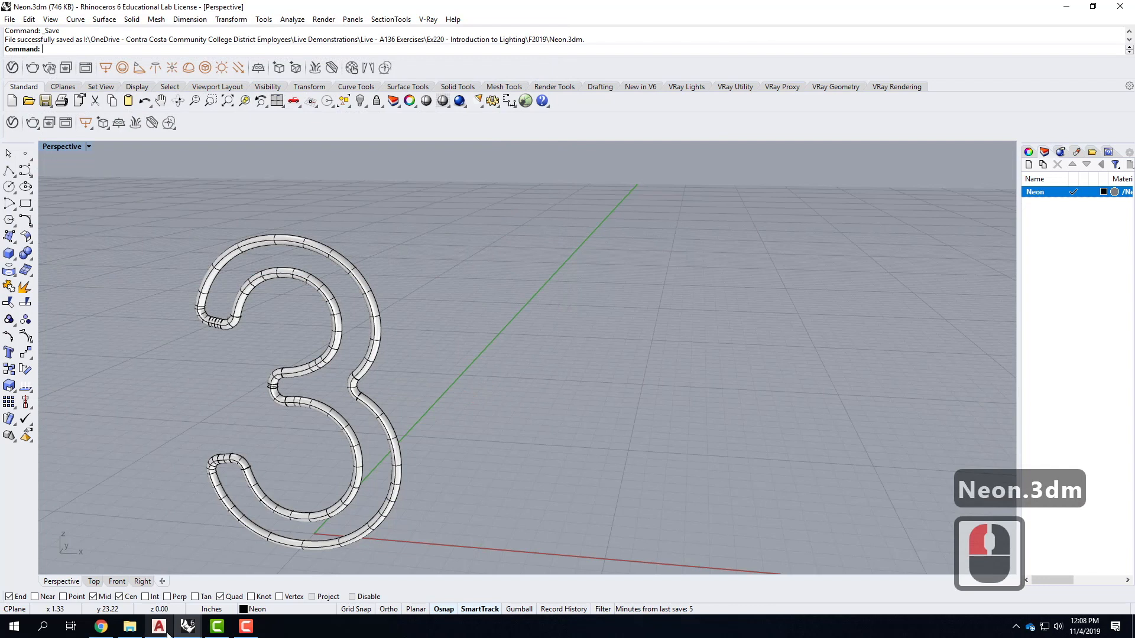
# Switch to the SampleNightScene.3dm Rhino window and add a new layer
pyautogui.click(187, 626)
pyautogui.click(226, 587)
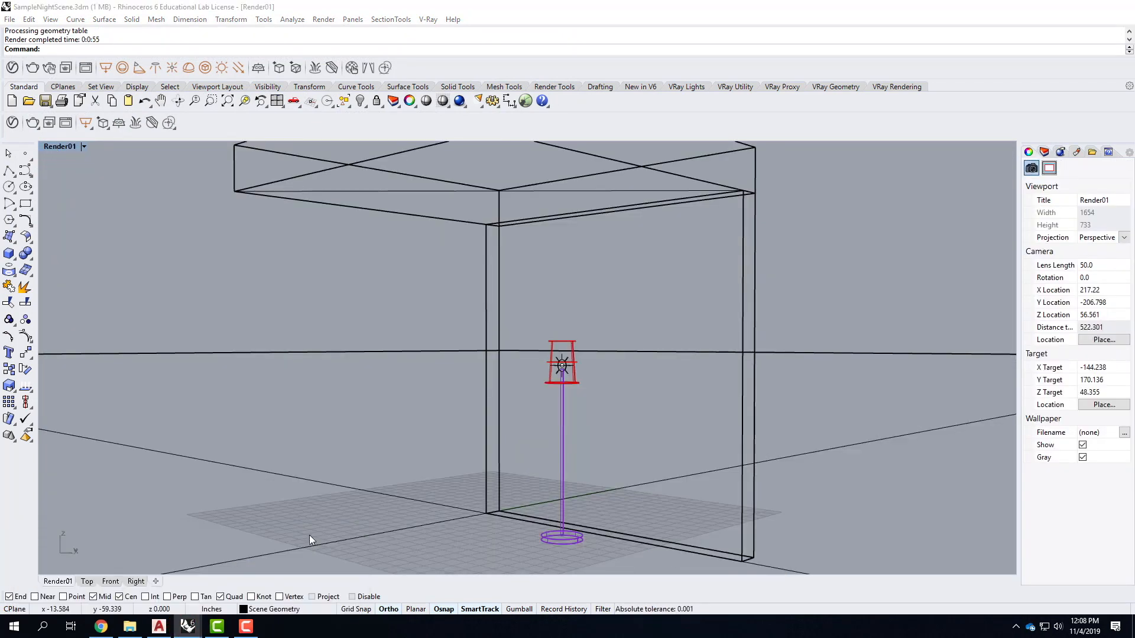
pyautogui.click(1045, 153)
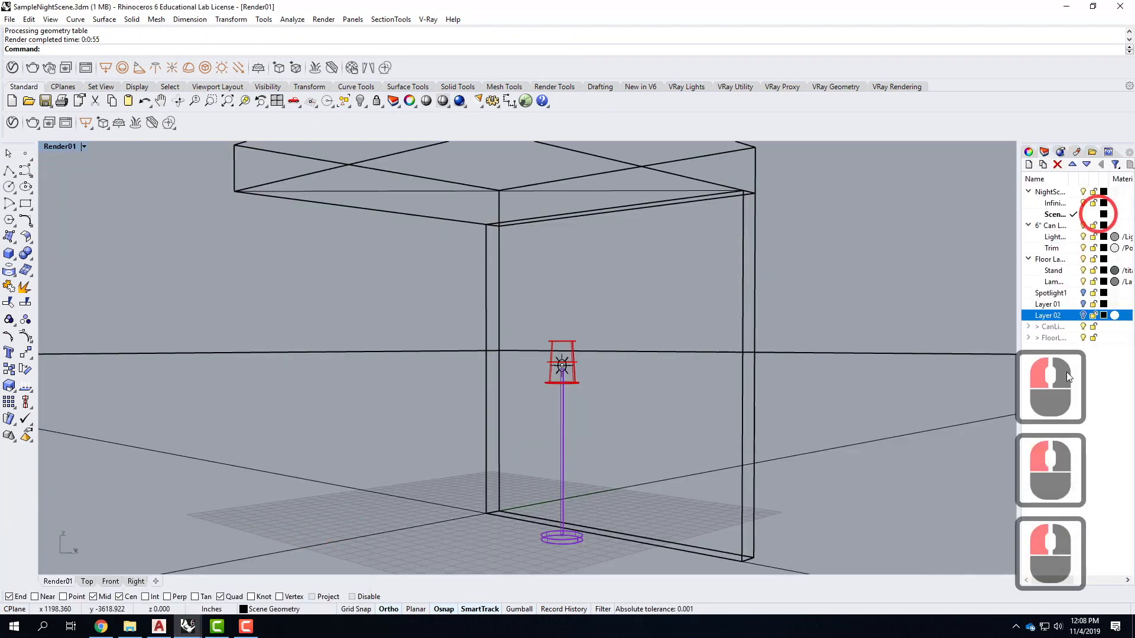
pyautogui.click(1028, 164)
# Move the floor lamp block and its point light to the new layer and turn that layer off
pyautogui.moveTo(539, 301); pyautogui.dragTo(621, 464)
pyautogui.click(575, 385)
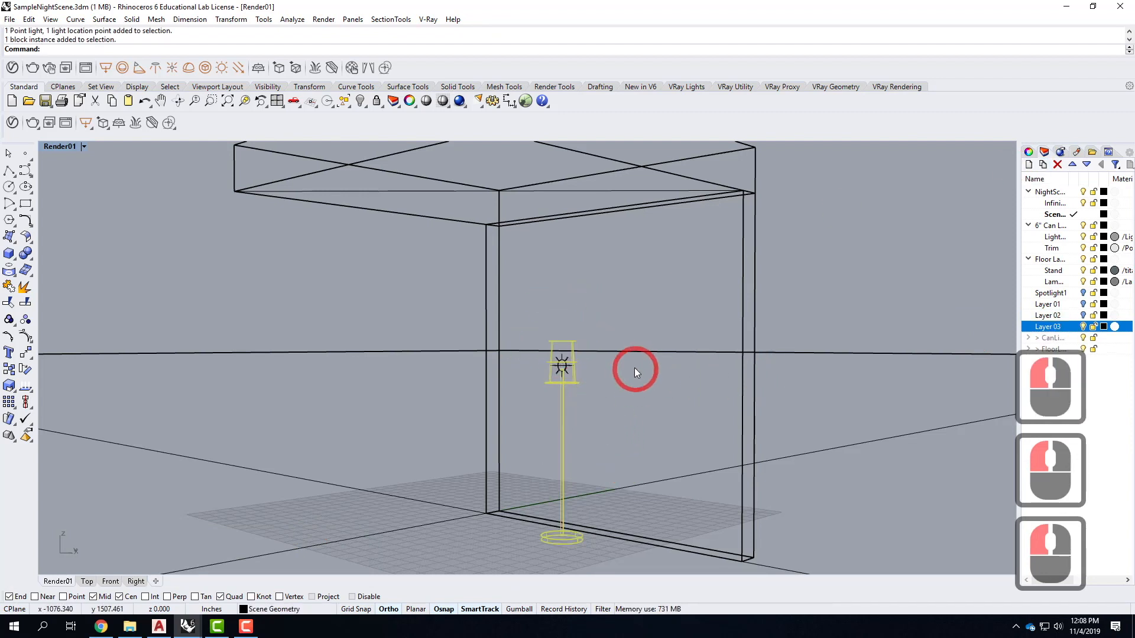
pyautogui.keyDown('shift'); pyautogui.moveTo(538, 312); pyautogui.dragTo(609, 436); pyautogui.keyUp('shift')
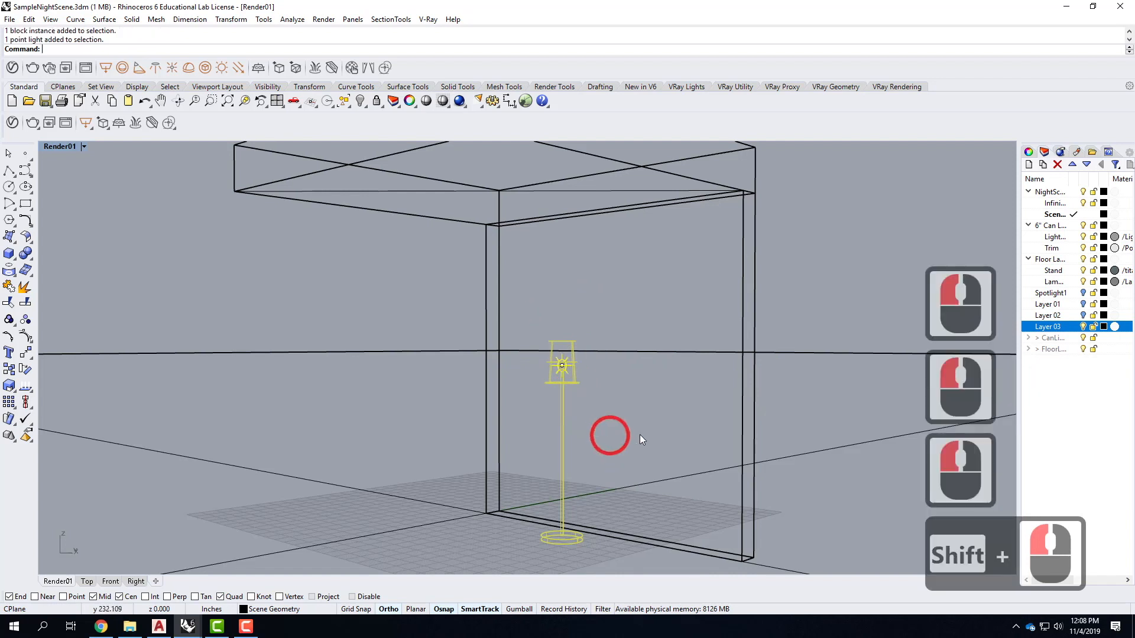
pyautogui.rightClick(1059, 327)
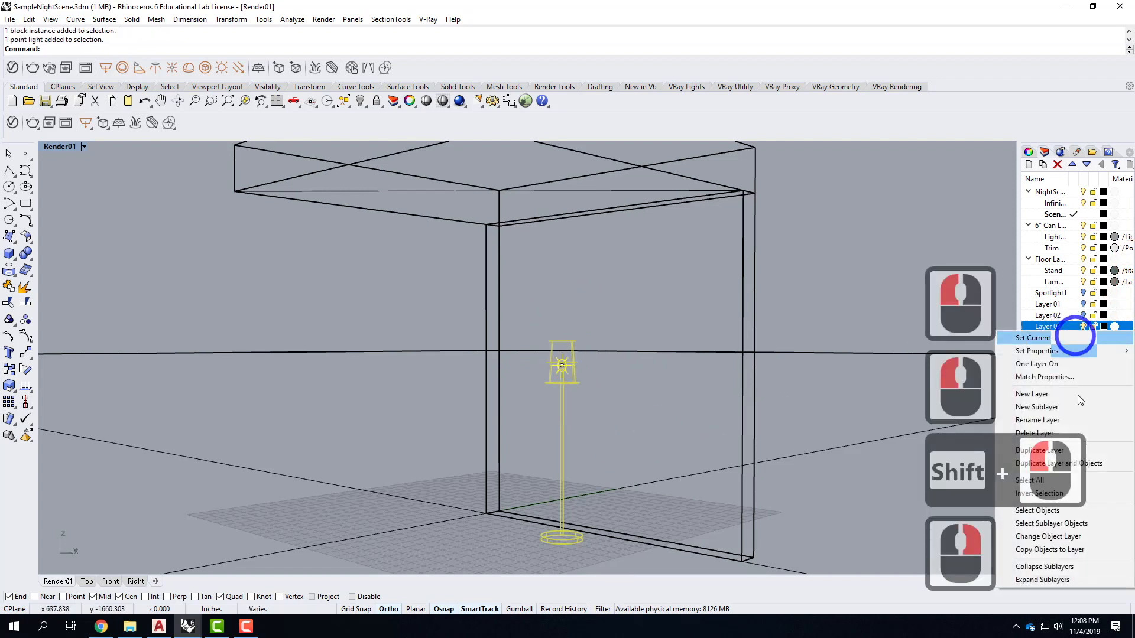
pyautogui.click(1058, 537)
pyautogui.click(1083, 327)
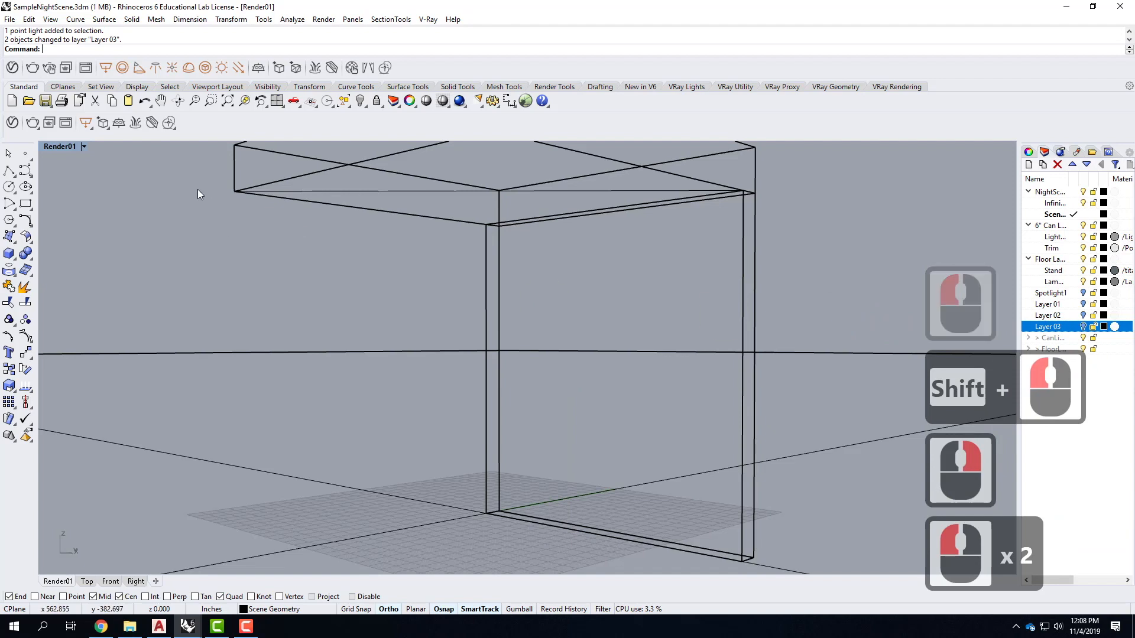
# Insert Neon.3dm as a linked block instance at the base of the wall's corner
pyautogui.click(28, 19)
pyautogui.moveTo(87, 229)
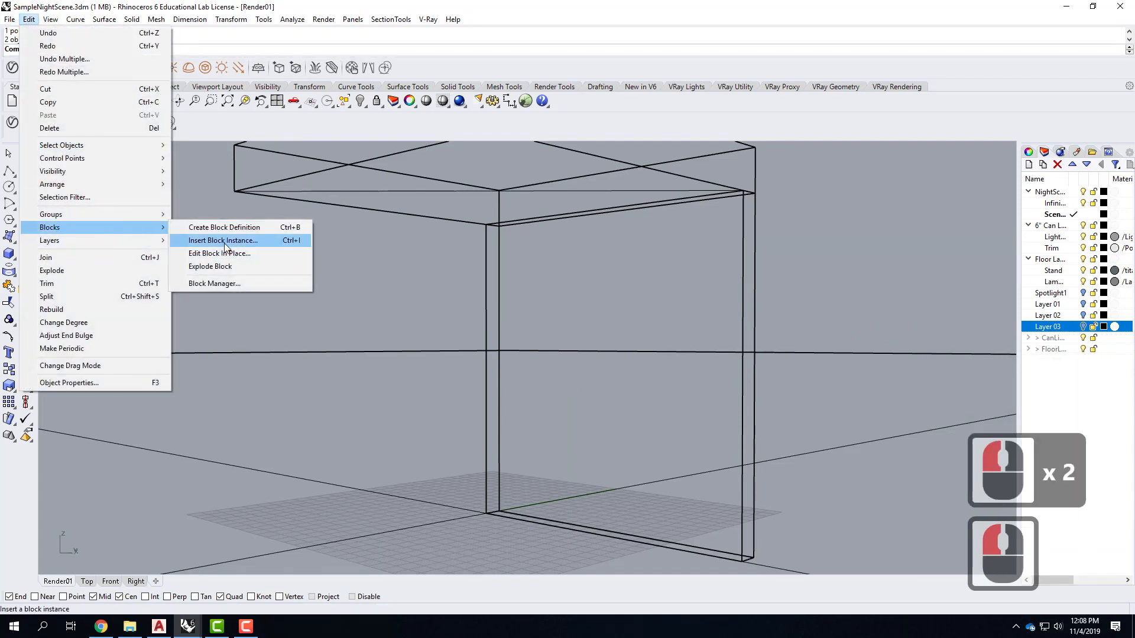
pyautogui.click(223, 241)
pyautogui.click(828, 205)
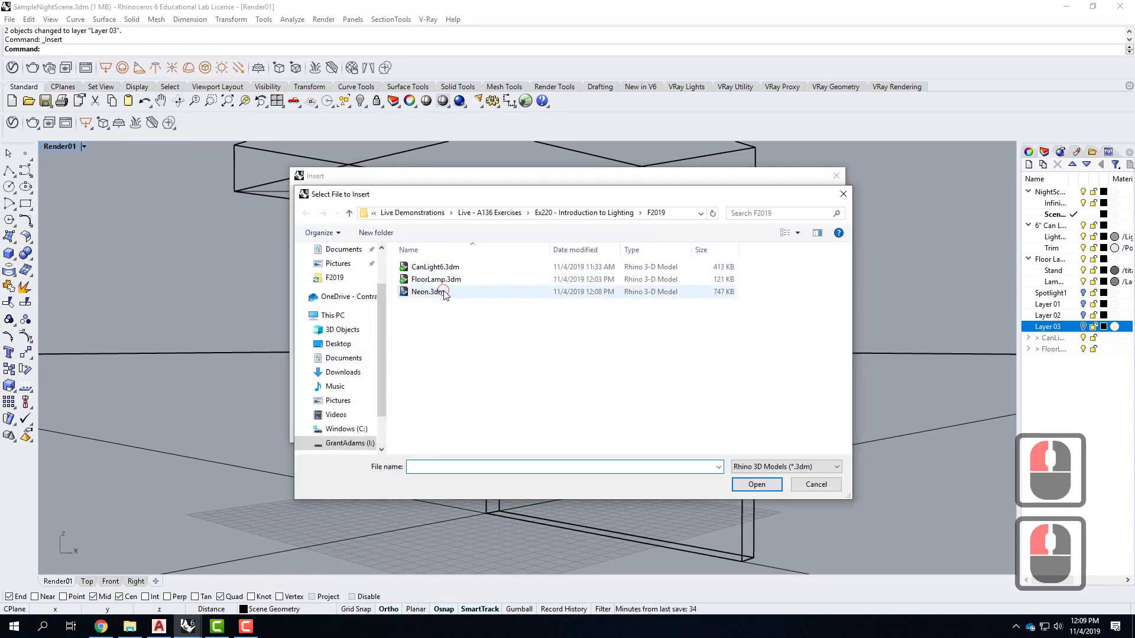
pyautogui.click(444, 292)
pyautogui.click(752, 482)
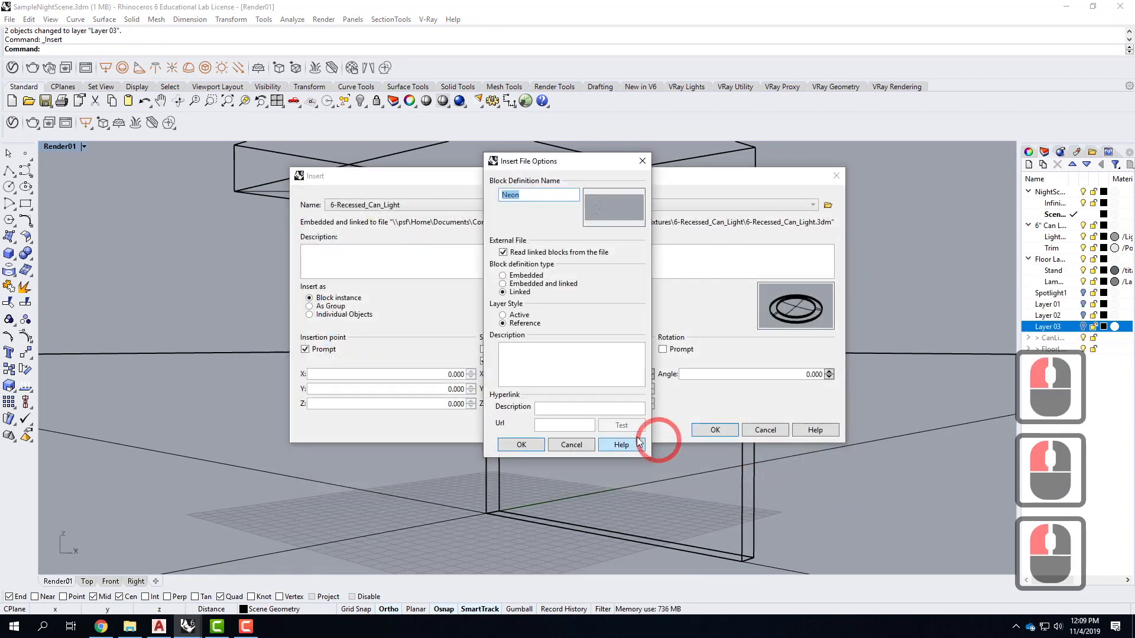
pyautogui.click(520, 445)
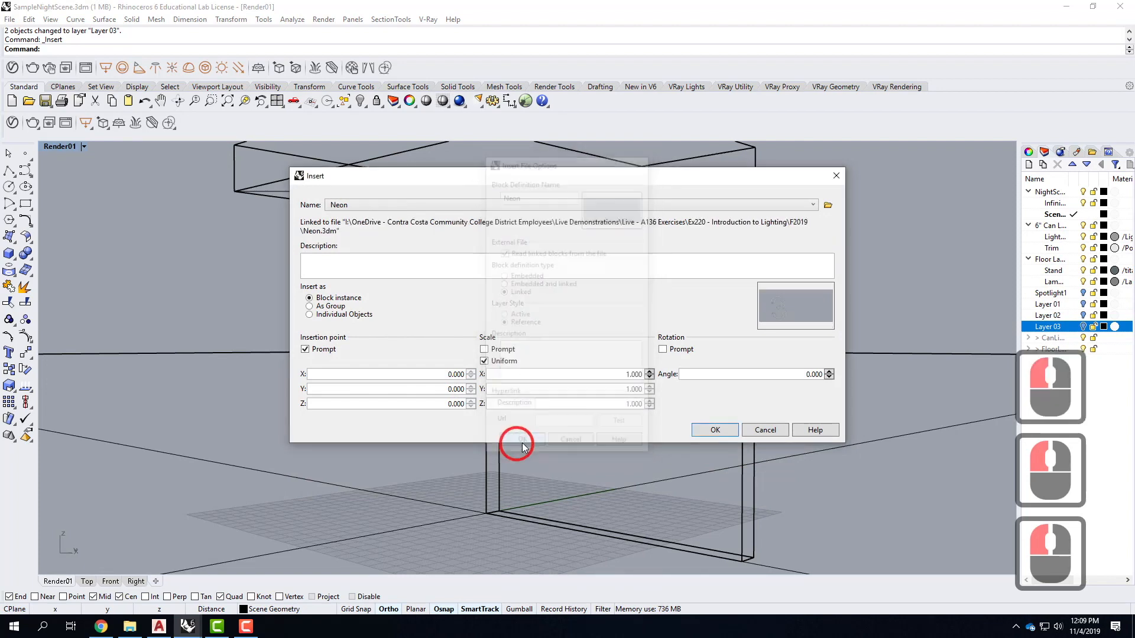
pyautogui.click(712, 430)
pyautogui.click(489, 514)
# Move the neon numeral 3 vertically up by about 49 inches
pyautogui.write('move')
pyautogui.press('Return')
pyautogui.write('v')
pyautogui.press('Return')
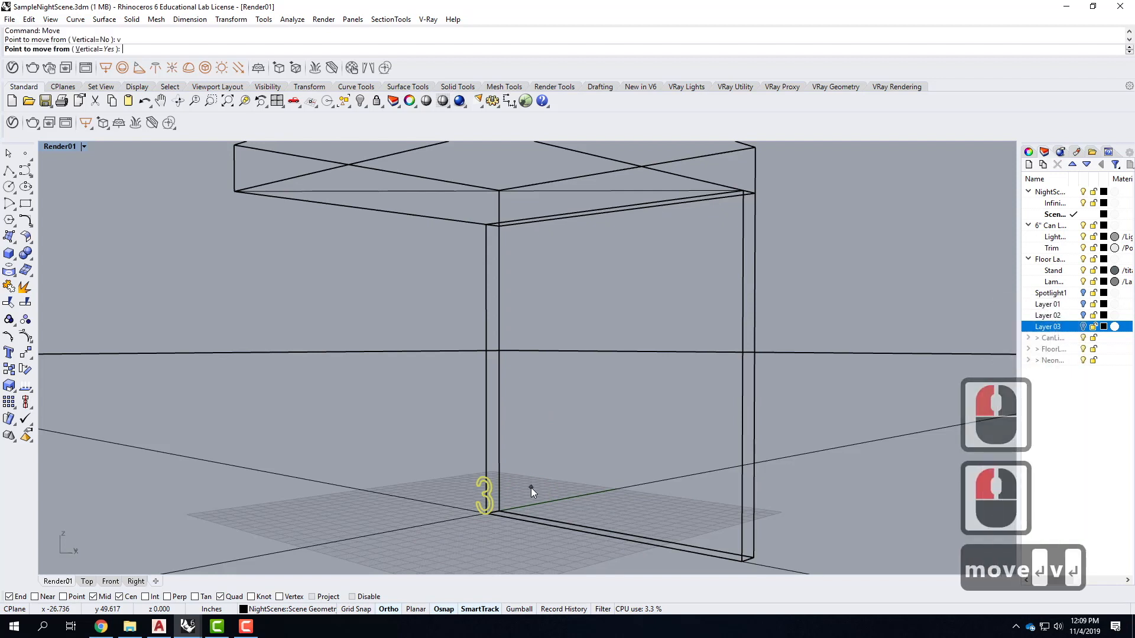
pyautogui.click(509, 537)
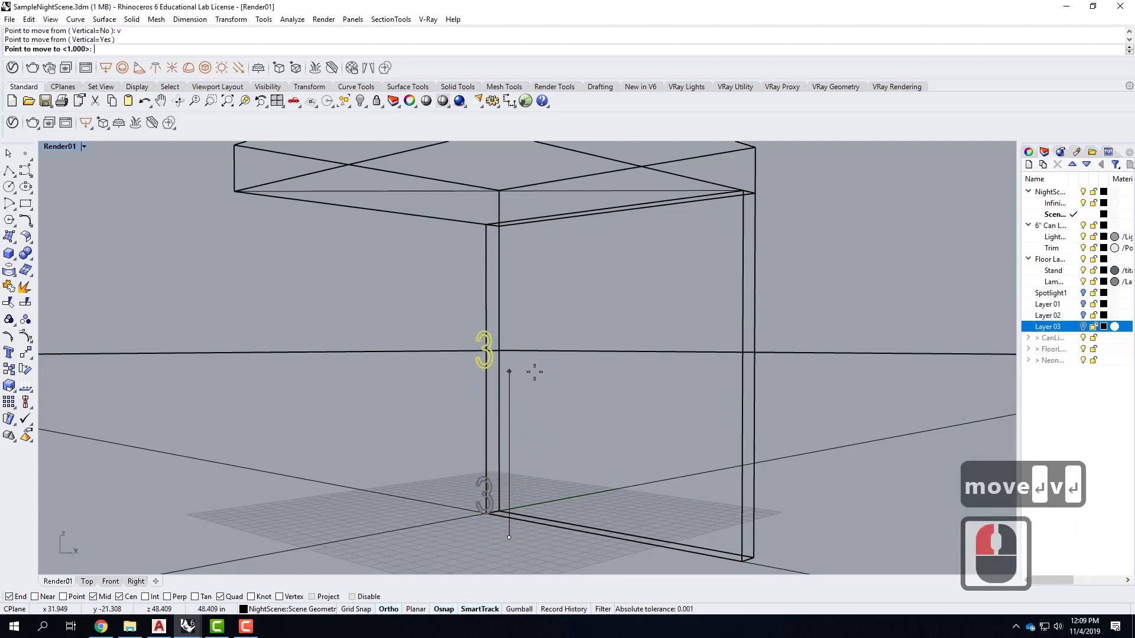
pyautogui.click(507, 385)
# Move the neon numeral 3 horizontally from the corner to about the middle of the wall face and deselect it
pyautogui.rightClick(481, 426)
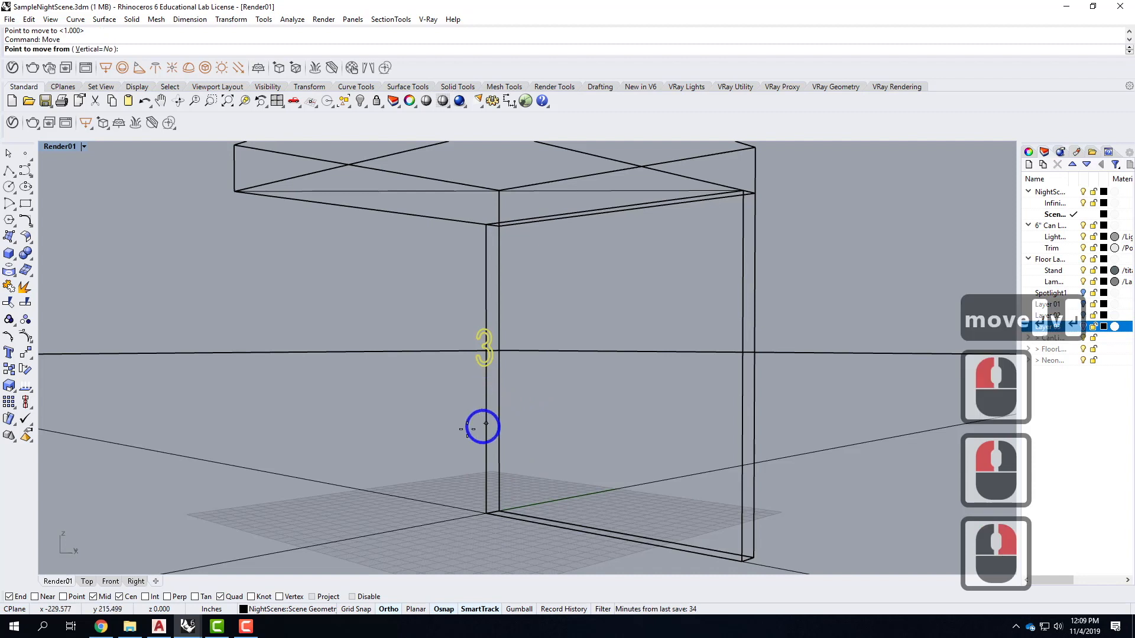
pyautogui.click(398, 457)
pyautogui.click(431, 474)
pyautogui.press('Escape')
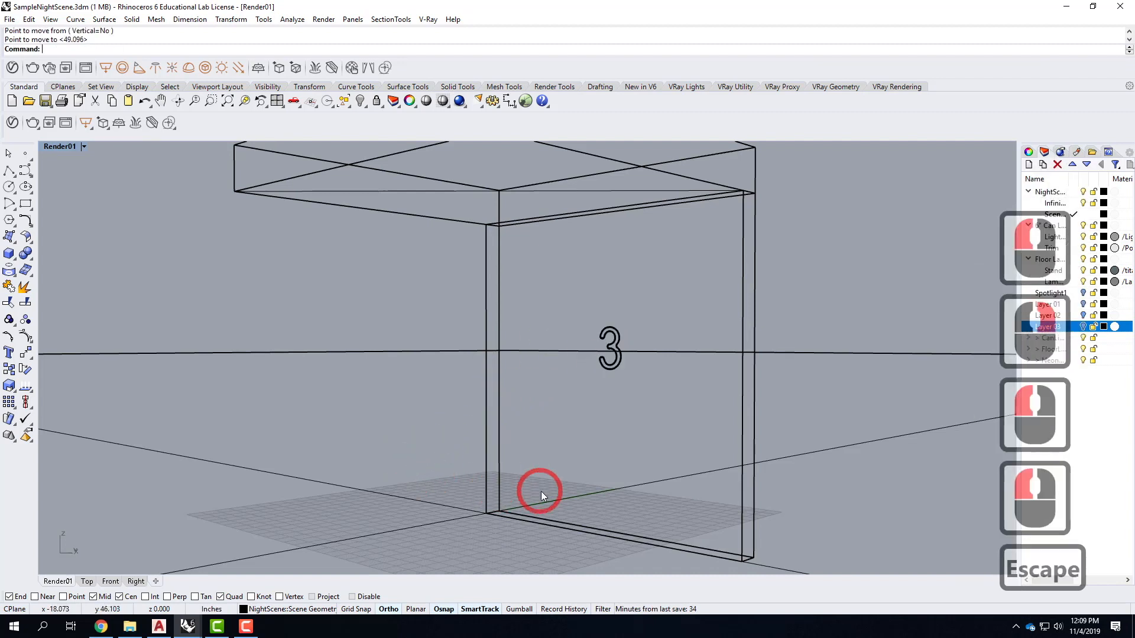
pyautogui.press('Escape')
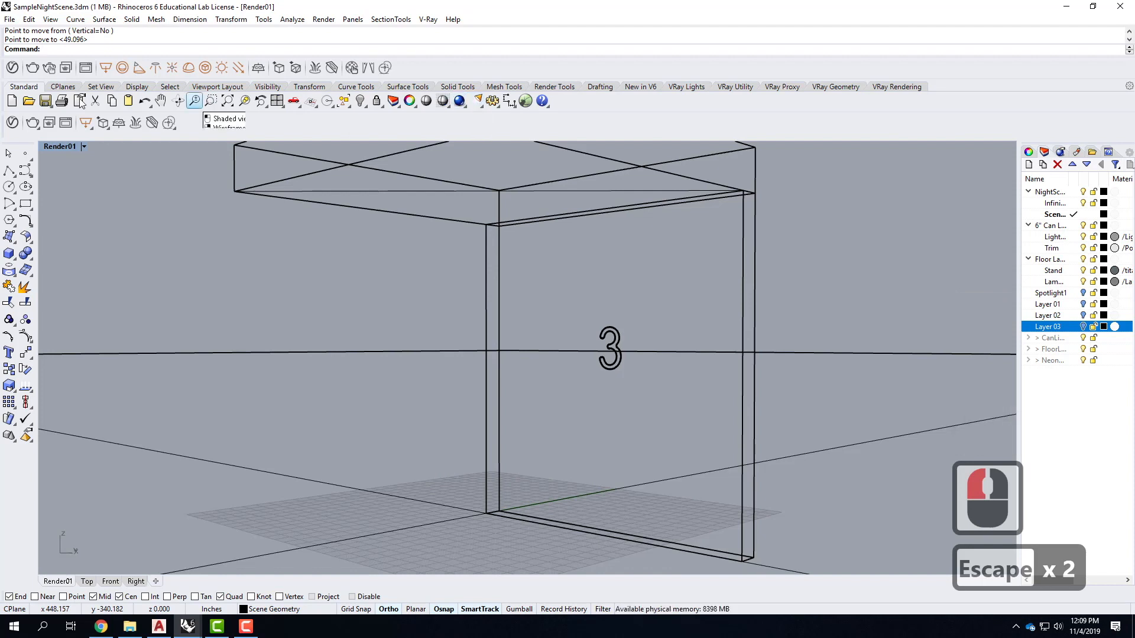
# Render the night scene with V-Ray, check the neon glow in the frame buffer, and put the V-Ray windows away
pyautogui.click(13, 123)
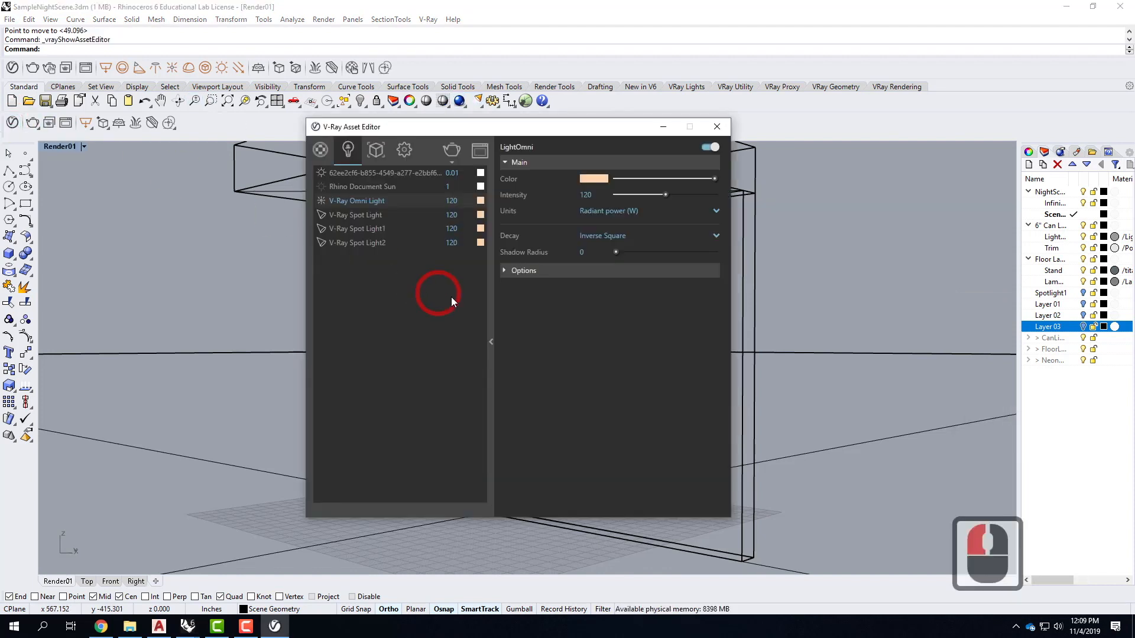
pyautogui.click(716, 126)
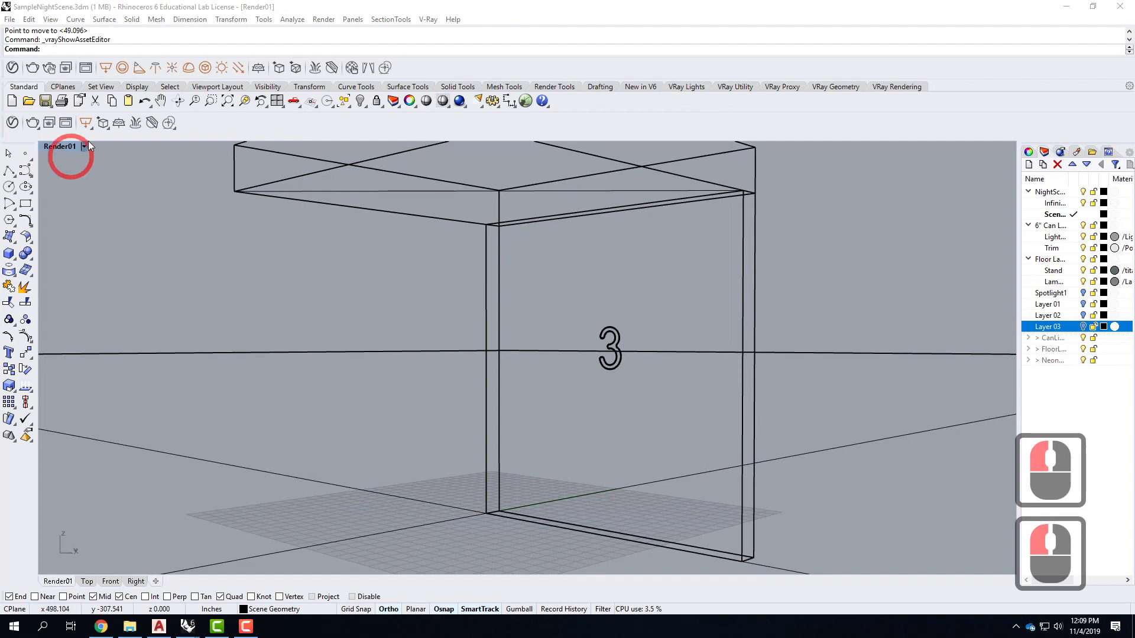
pyautogui.click(12, 123)
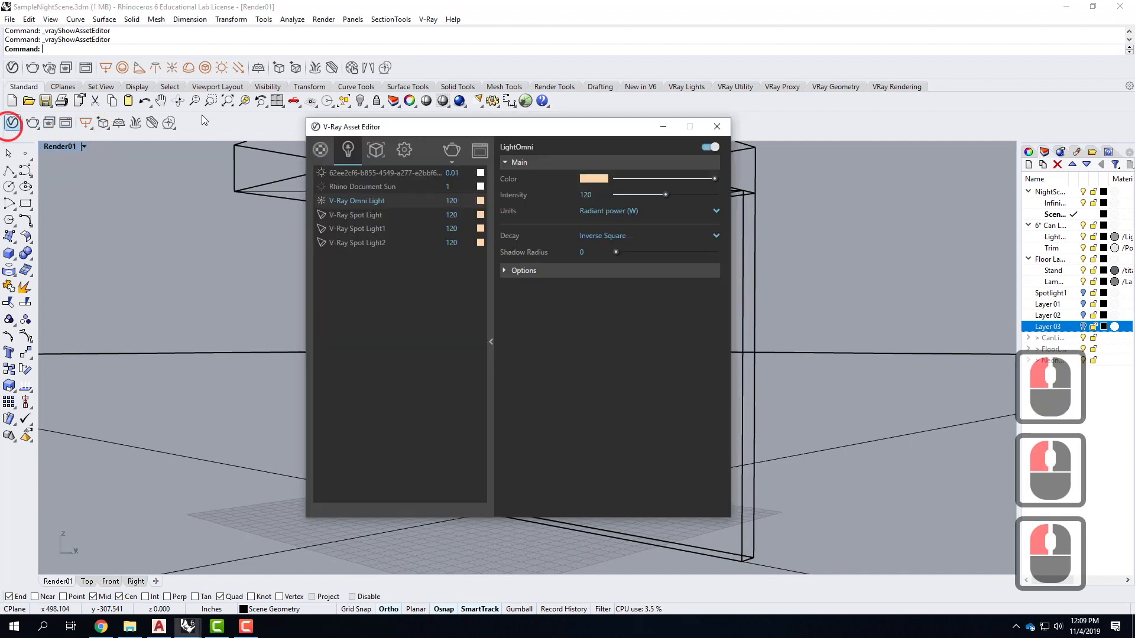
pyautogui.click(451, 152)
pyautogui.click(481, 153)
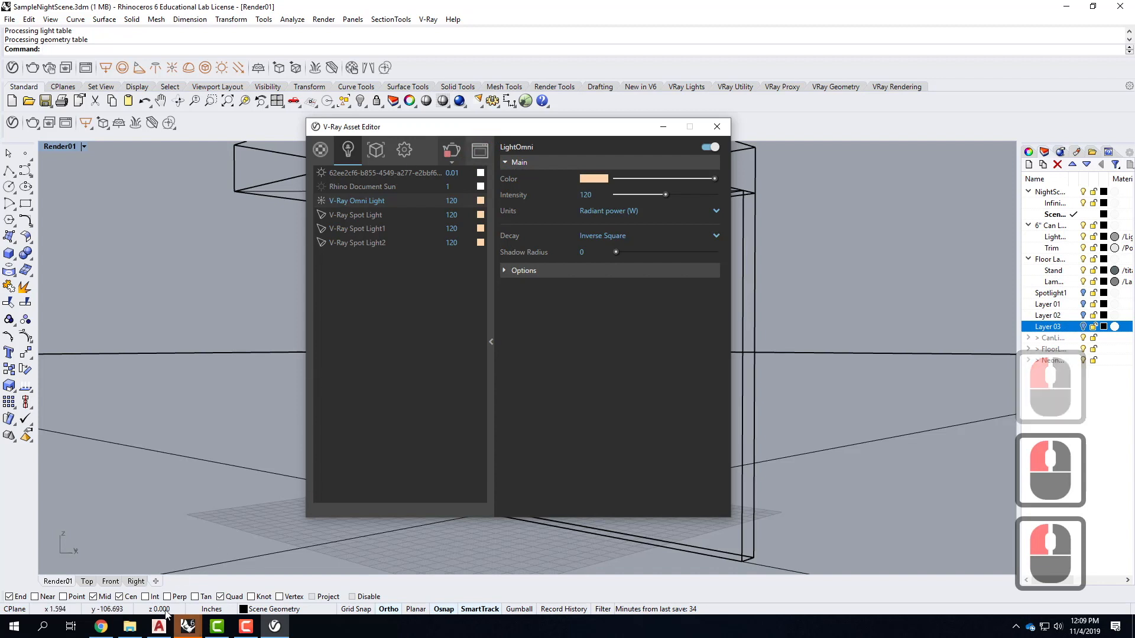
pyautogui.click(182, 628)
pyautogui.click(307, 583)
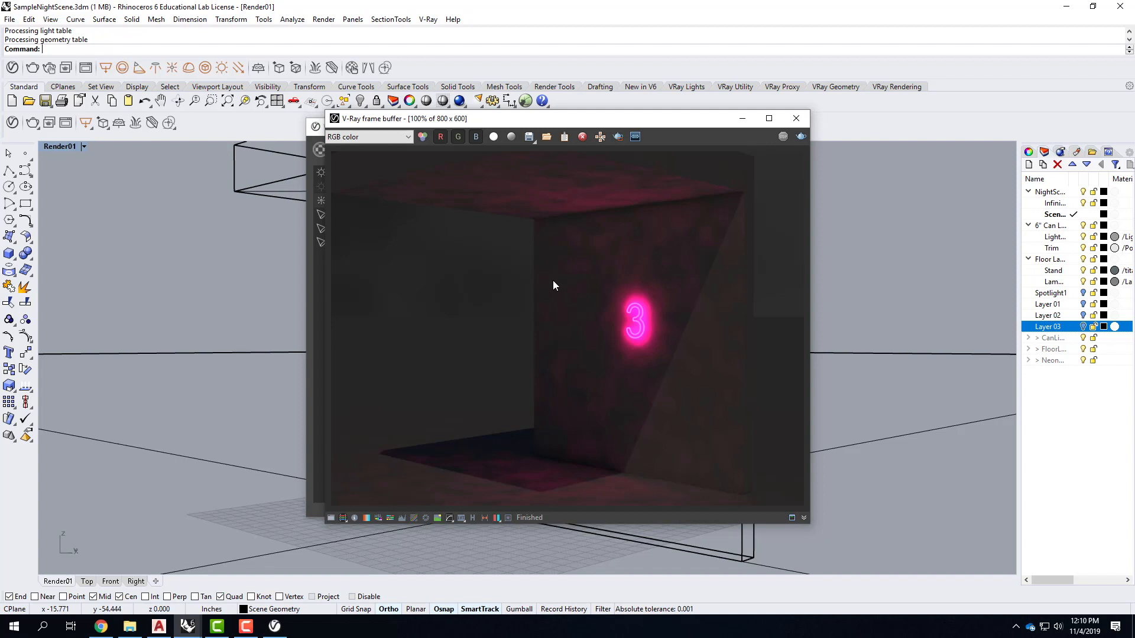
pyautogui.click(742, 118)
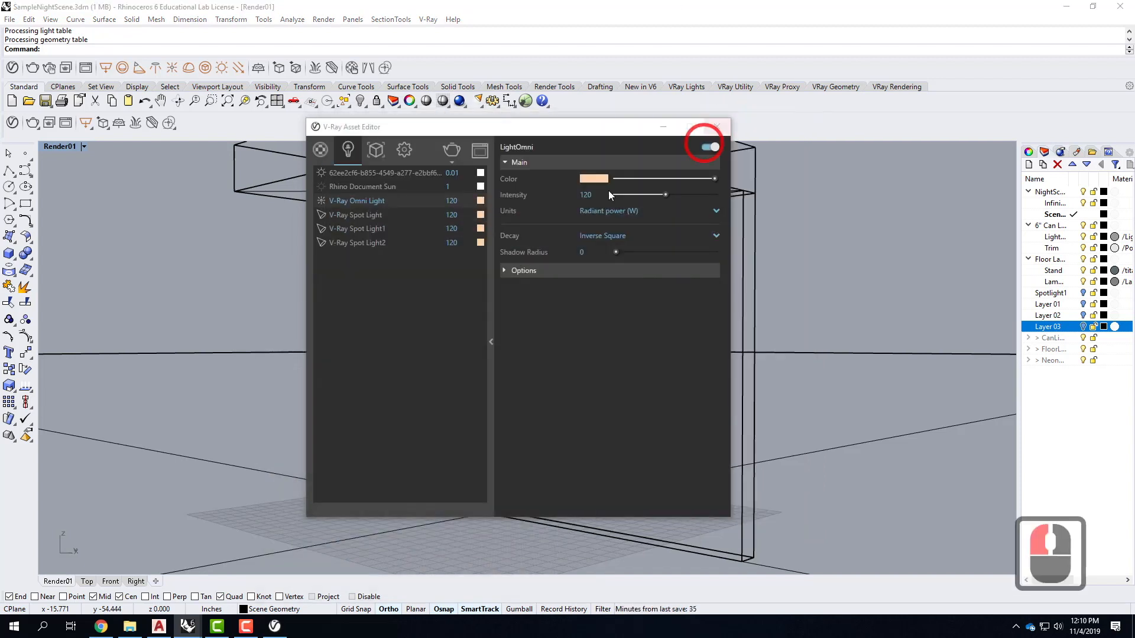
pyautogui.click(663, 129)
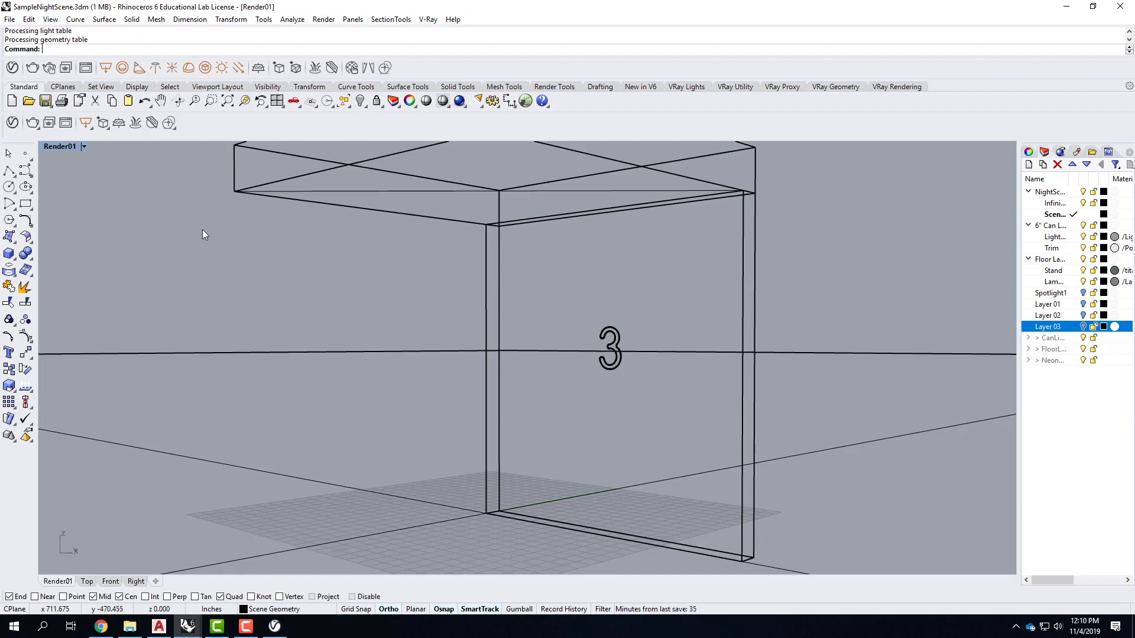
# Create a 1' by 1' V-Ray rectangular light at the base of the wall's corner
pyautogui.click(105, 68)
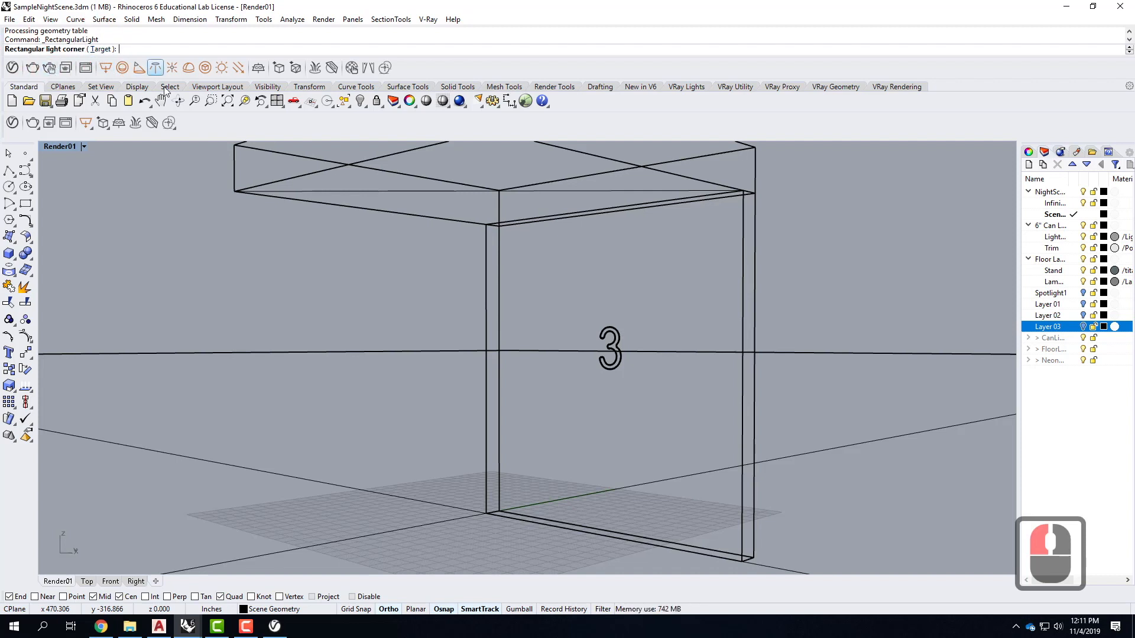
pyautogui.click(486, 513)
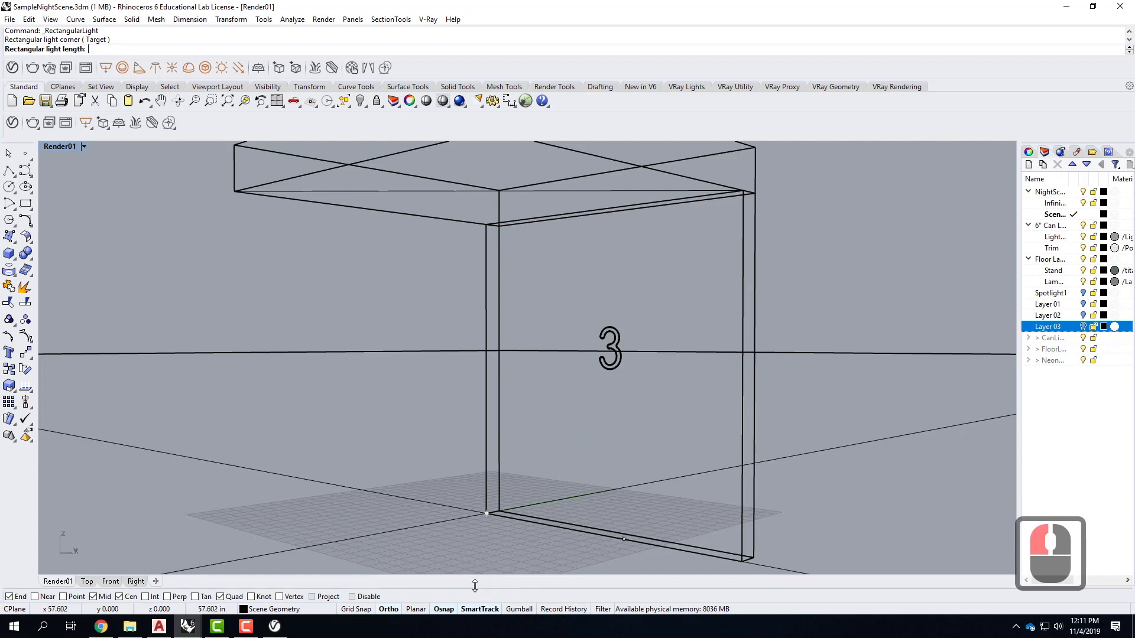
pyautogui.write("1'")
pyautogui.press('Return')
pyautogui.click(545, 538)
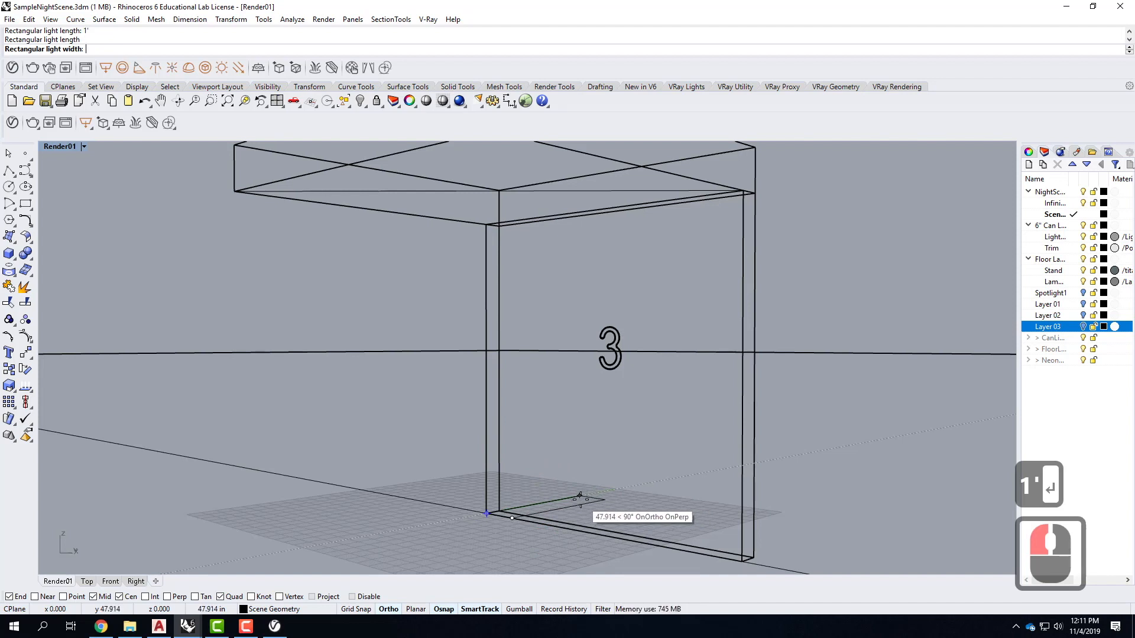
pyautogui.write("1'")
pyautogui.press('Return')
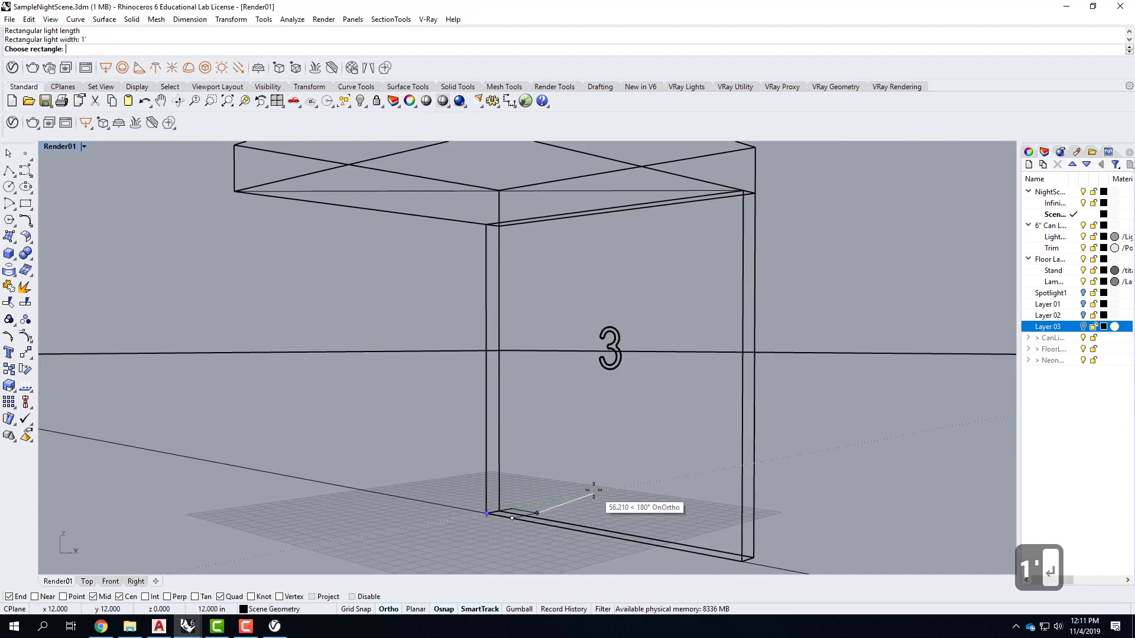
pyautogui.click(594, 491)
pyautogui.click(549, 515)
# Stand the rectangular light upright by rotating it 90 degrees in 3D about its edge at the wall's base corner
pyautogui.click(515, 524)
pyautogui.scroll(5, 506, 516)
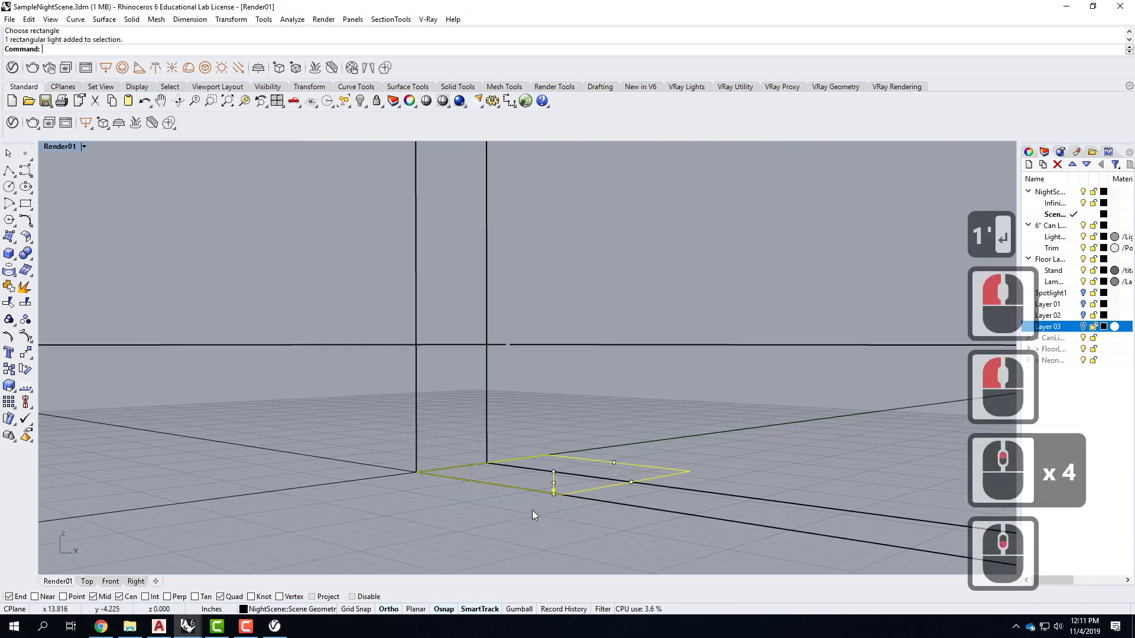
pyautogui.scroll(-4, 484, 504)
pyautogui.write('rotate3d')
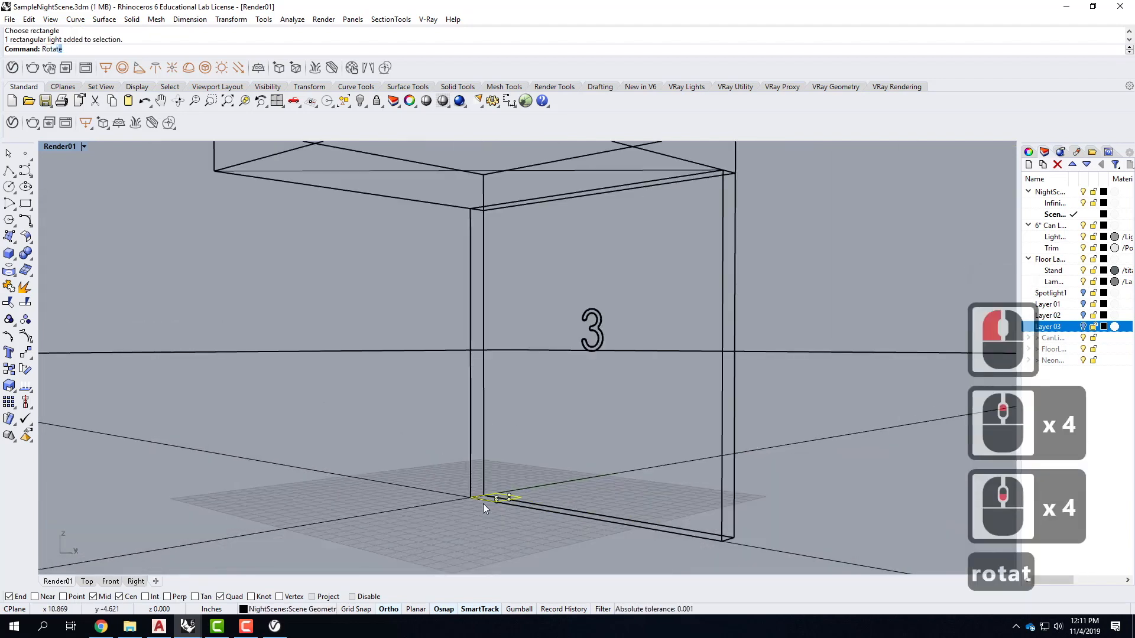
pyautogui.press('Return')
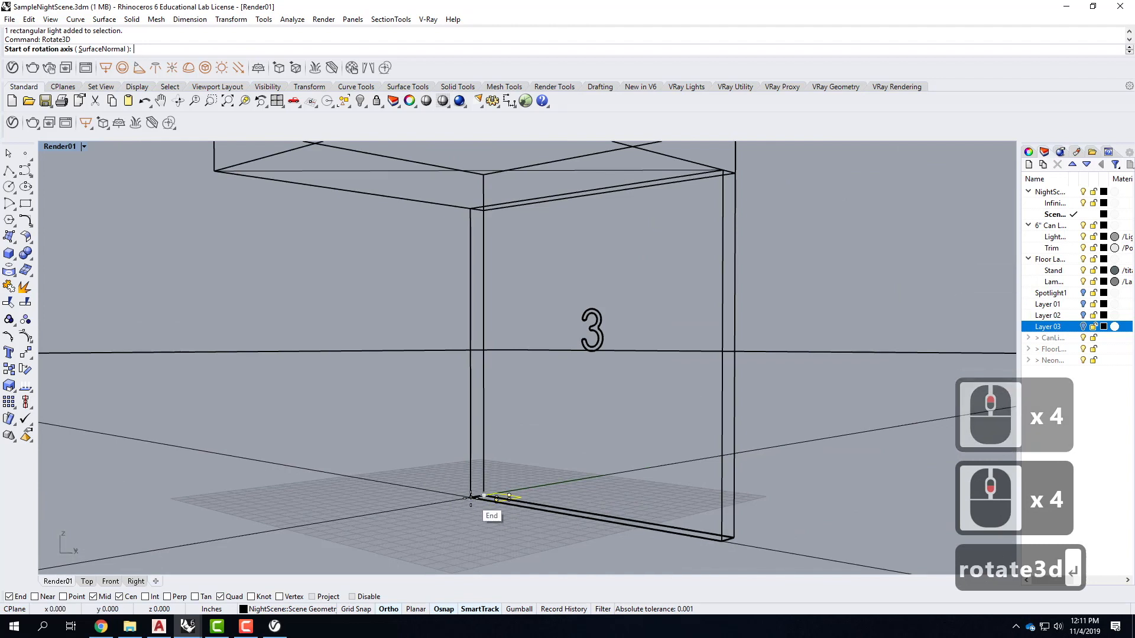
pyautogui.click(496, 501)
pyautogui.click(498, 493)
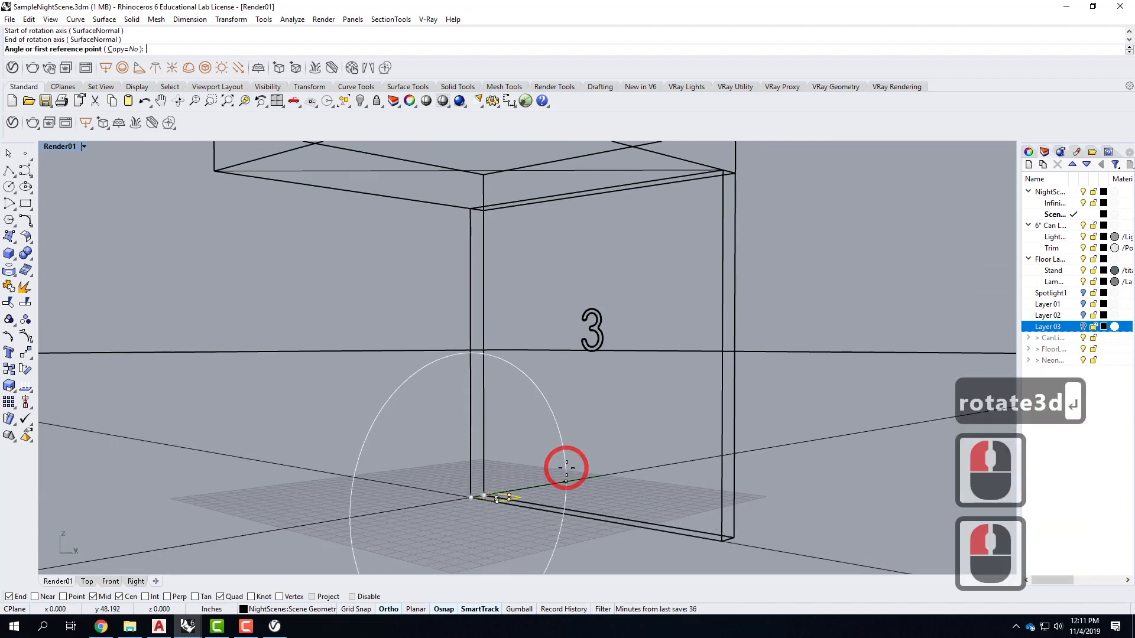
pyautogui.click(466, 387)
pyautogui.click(421, 379)
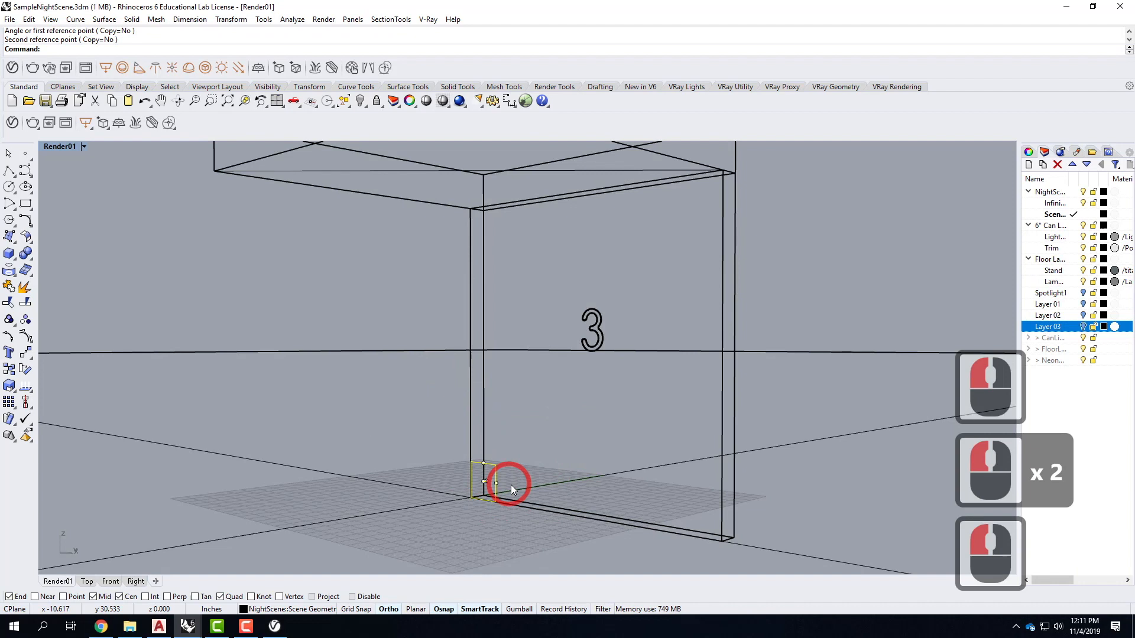
pyautogui.rightClick(486, 504)
pyautogui.press('Escape')
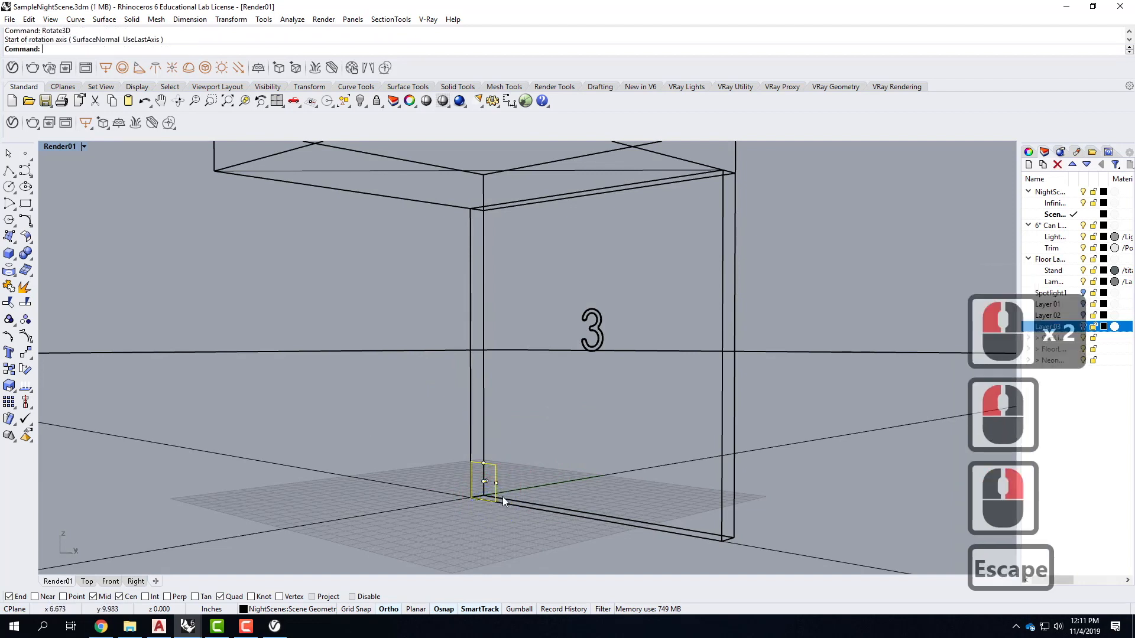
pyautogui.press('Escape')
pyautogui.press('Escape')
# Rotate the upright rectangular light 180 degrees in plan about the wall's base corner and reselect it
pyautogui.scroll(3, 493, 483)
pyautogui.click(502, 484)
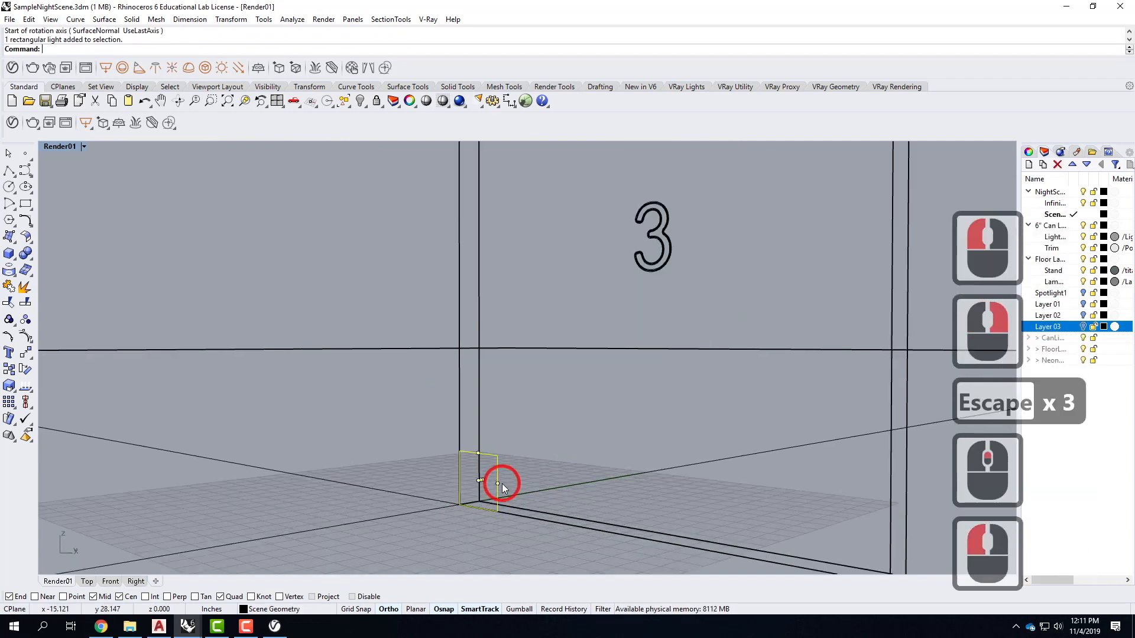
pyautogui.write('rotate')
pyautogui.press('Return')
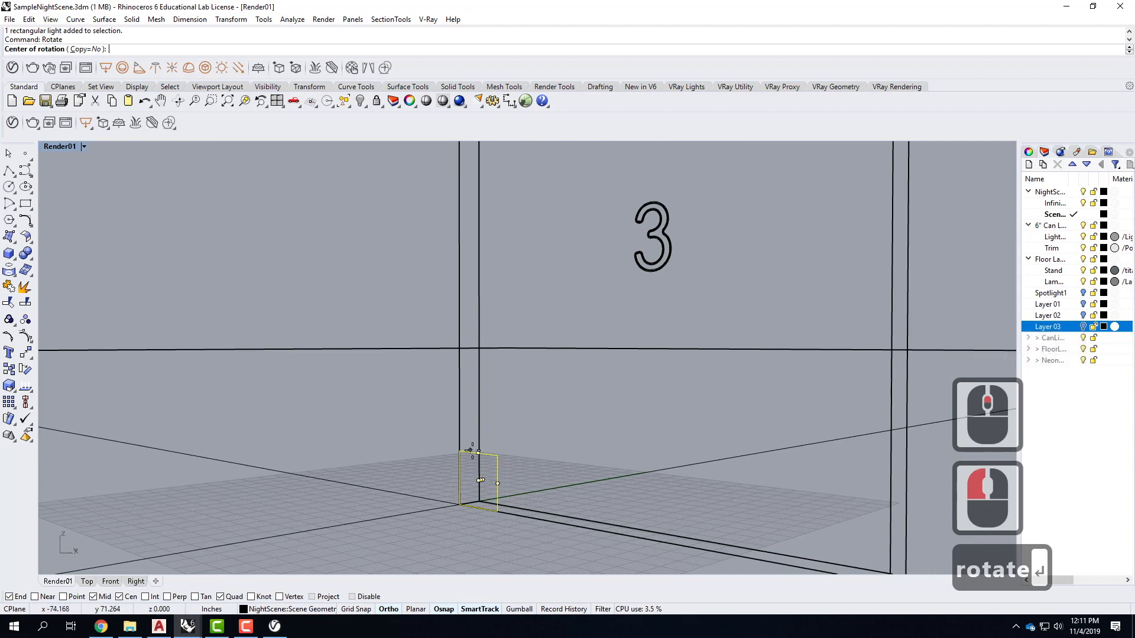
pyautogui.click(510, 515)
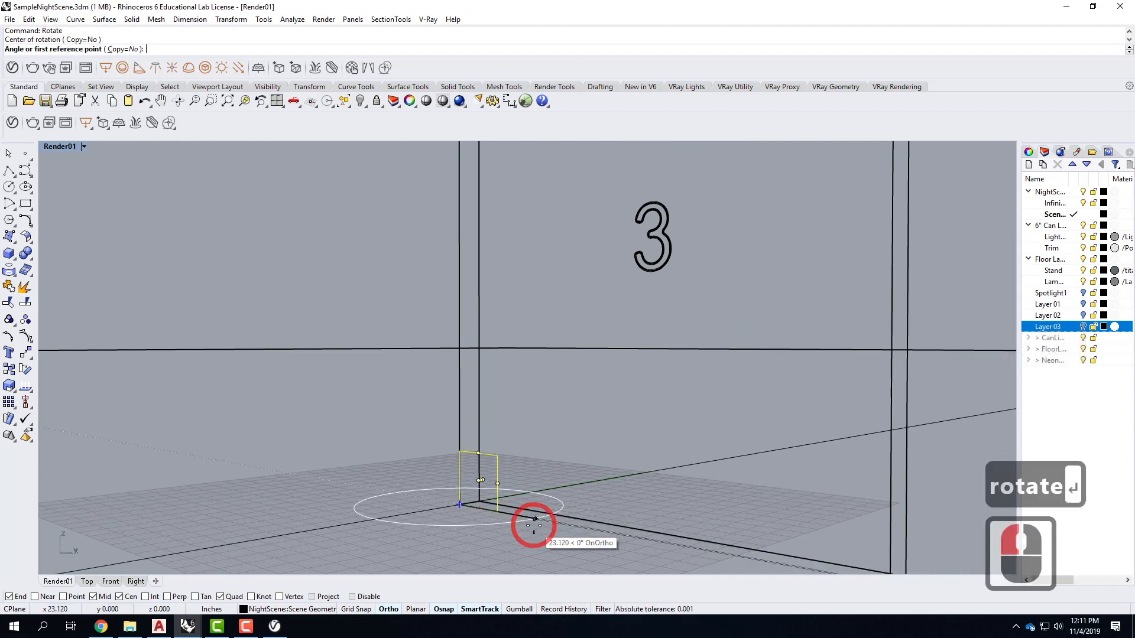
pyautogui.click(532, 525)
pyautogui.click(445, 460)
pyautogui.press('Escape')
pyautogui.press('Escape')
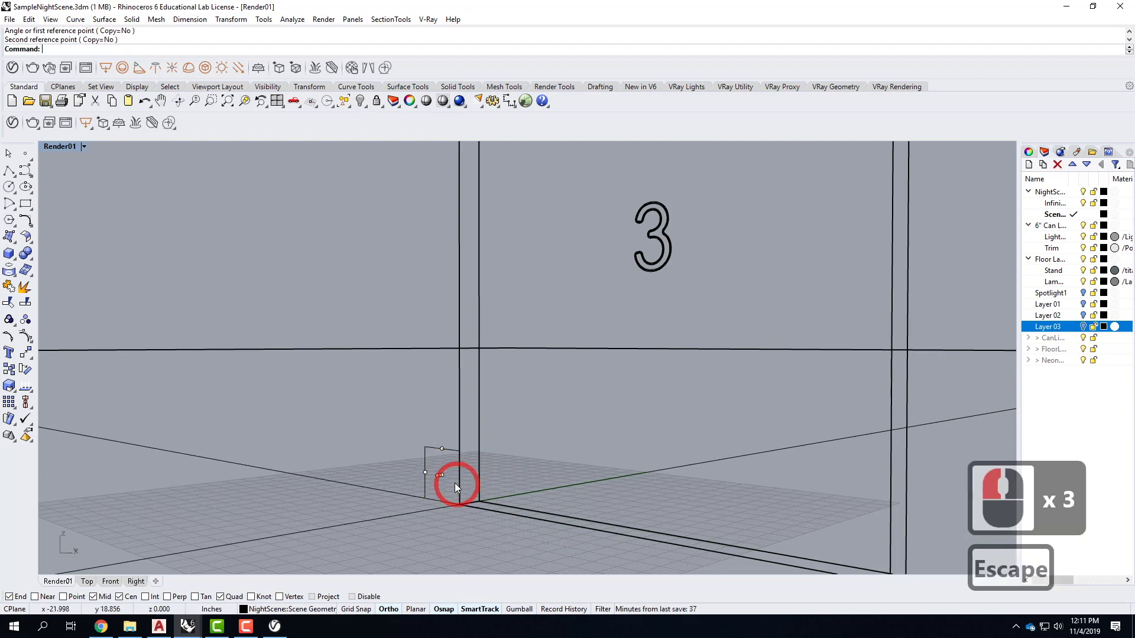
pyautogui.scroll(3, 445, 478)
pyautogui.scroll(-1, 444, 477)
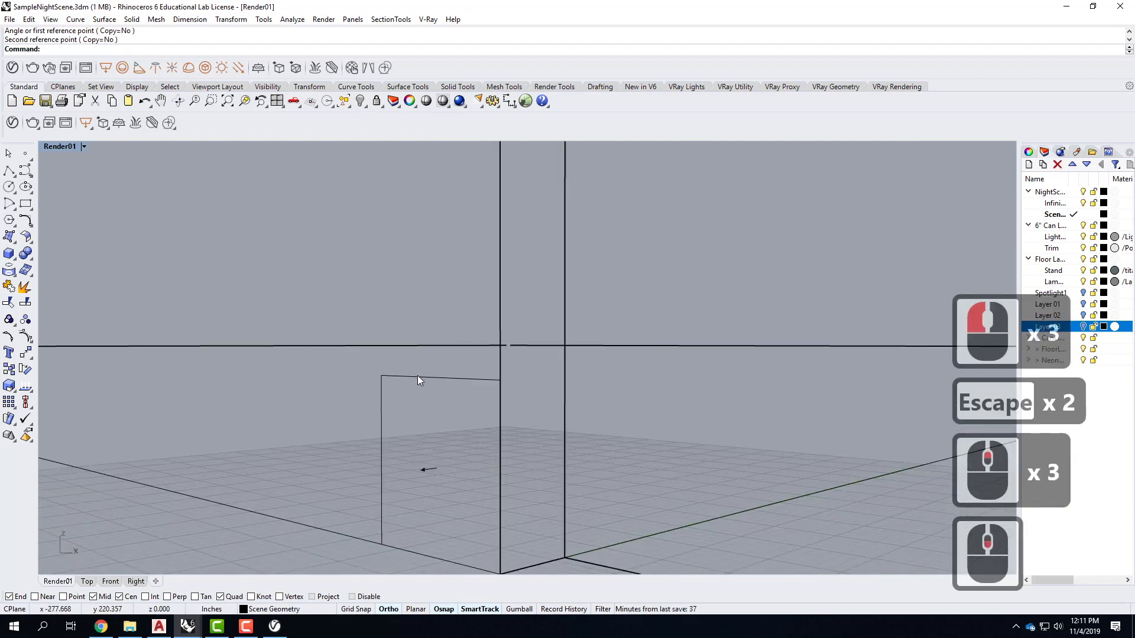
pyautogui.click(417, 377)
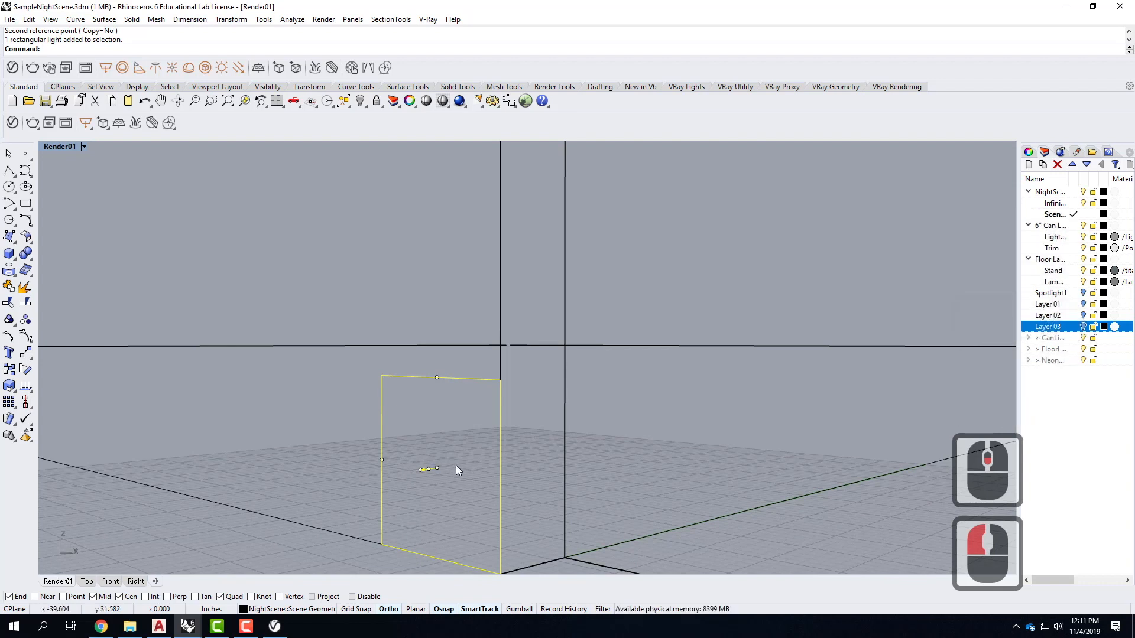
pyautogui.scroll(-3, 456, 470)
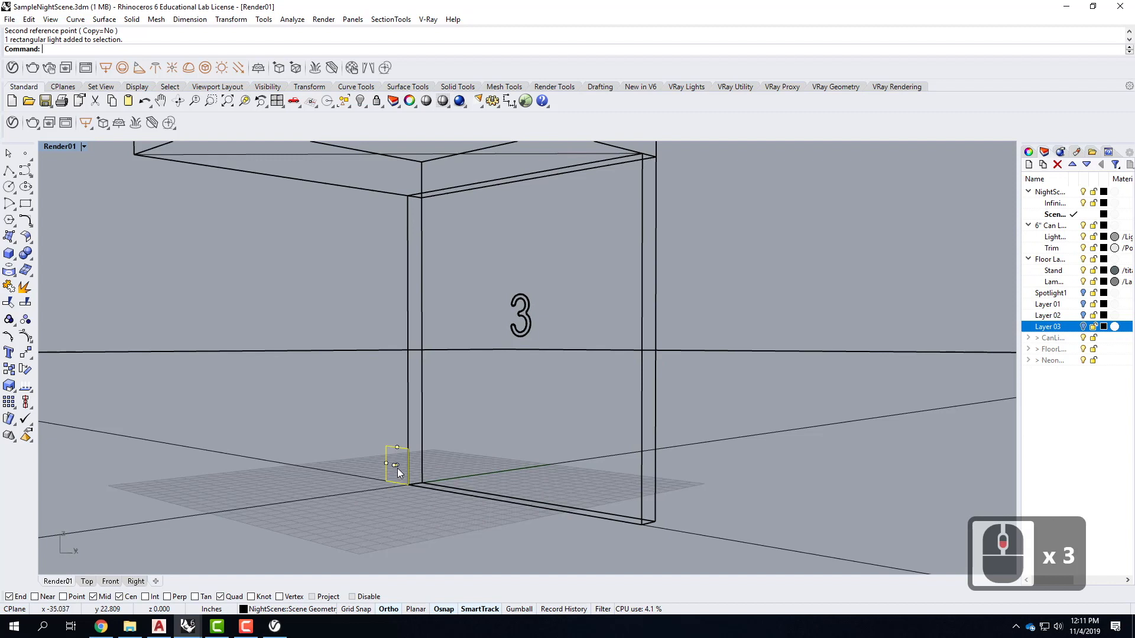
pyautogui.write('move')
pyautogui.press('Return')
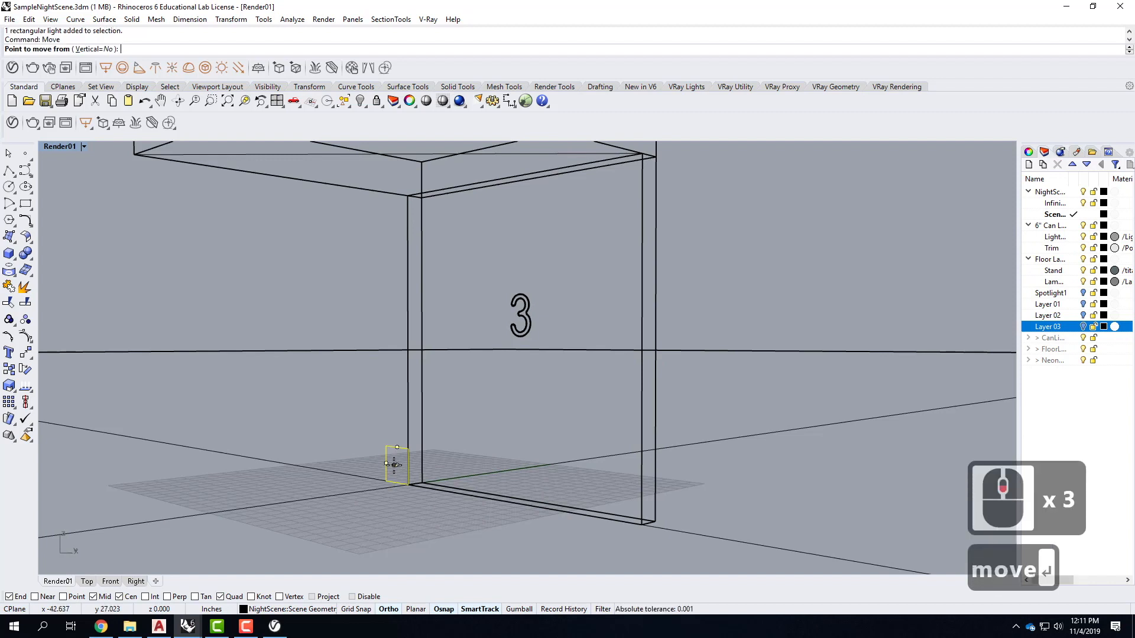
pyautogui.click(394, 465)
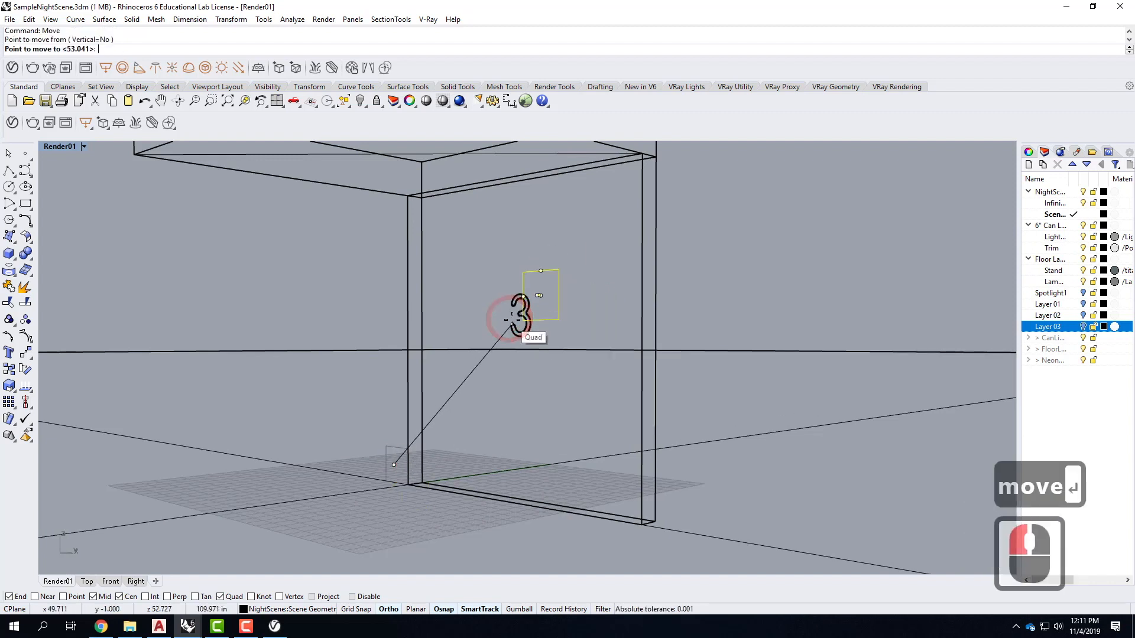
pyautogui.press('Escape')
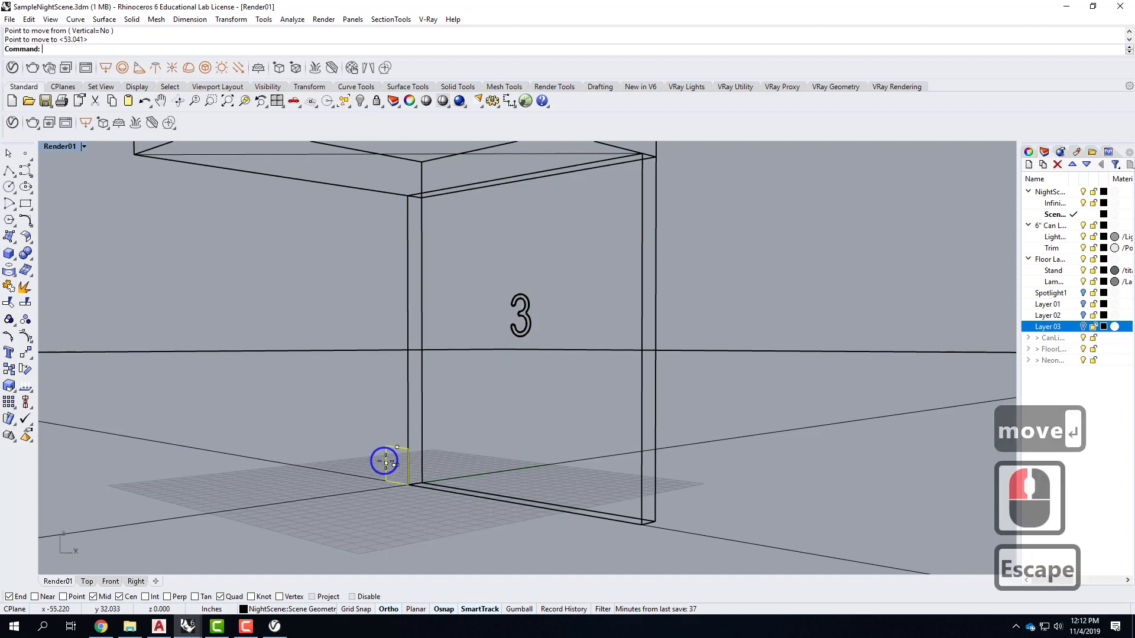
# Turn on the Point object snap and move the rectangular light from its centre to the middle of the neon 3
pyautogui.rightClick(382, 476)
pyautogui.click(70, 596)
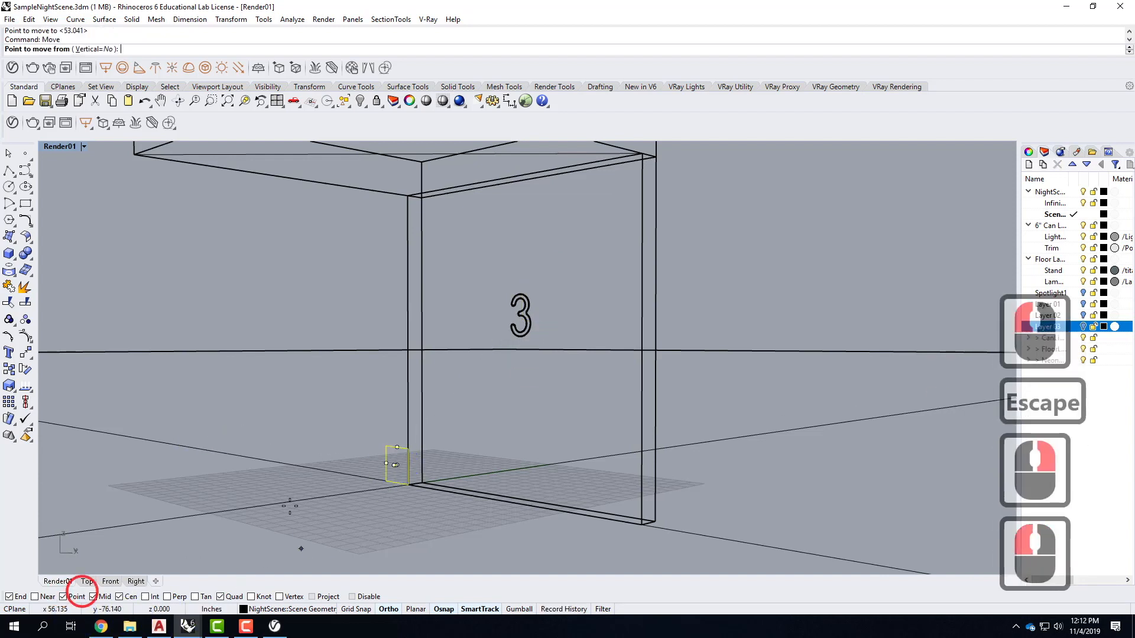
pyautogui.click(392, 465)
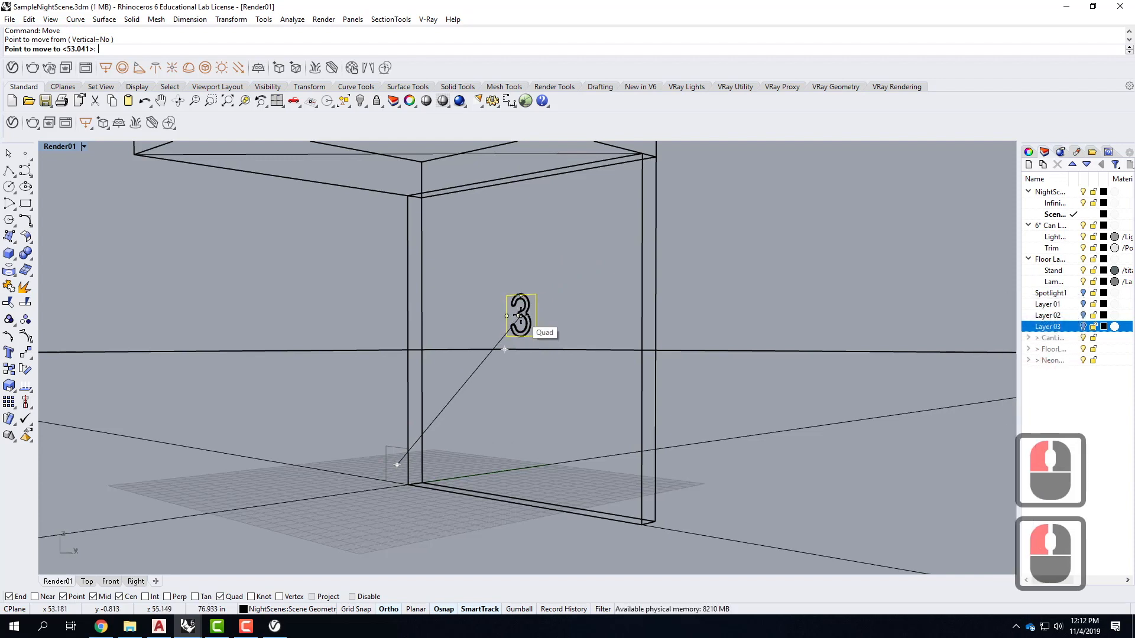
pyautogui.click(582, 334)
pyautogui.click(519, 317)
# In the Top view, move the rectangular light about 0.23 inch toward the wall, behind the neon 3, and deselect it
pyautogui.moveTo(614, 324)
pyautogui.mouseDown(button='right')
pyautogui.moveTo(586, 325)
pyautogui.moveTo(601, 324)
pyautogui.mouseUp(button='right')
pyautogui.doubleClick(66, 146)
pyautogui.click(326, 278)
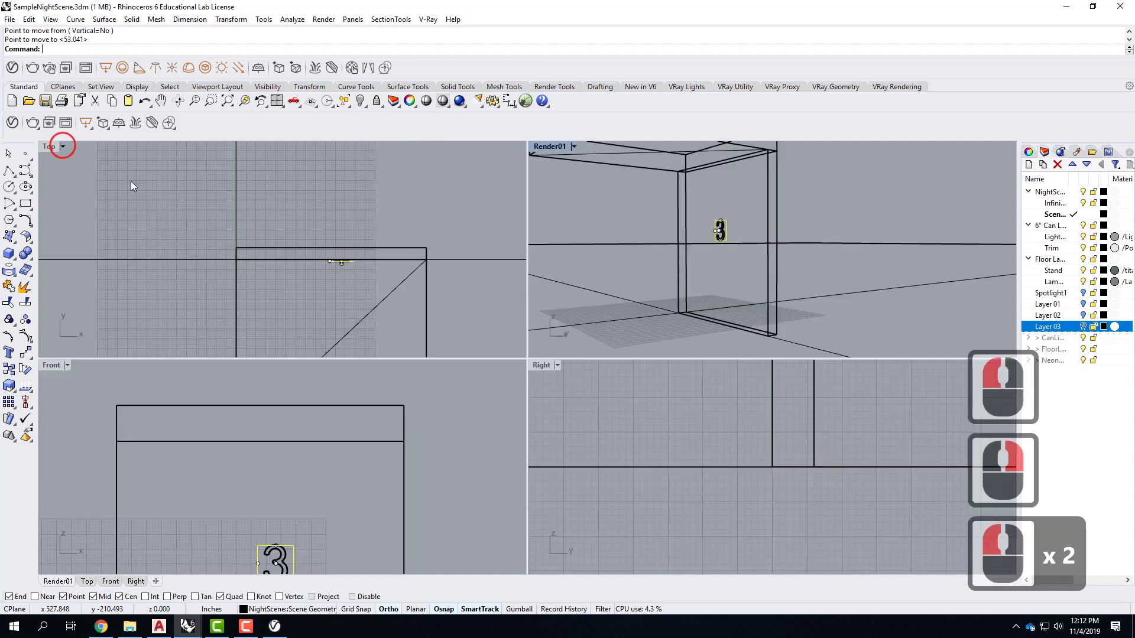
pyautogui.scroll(14, 342, 264)
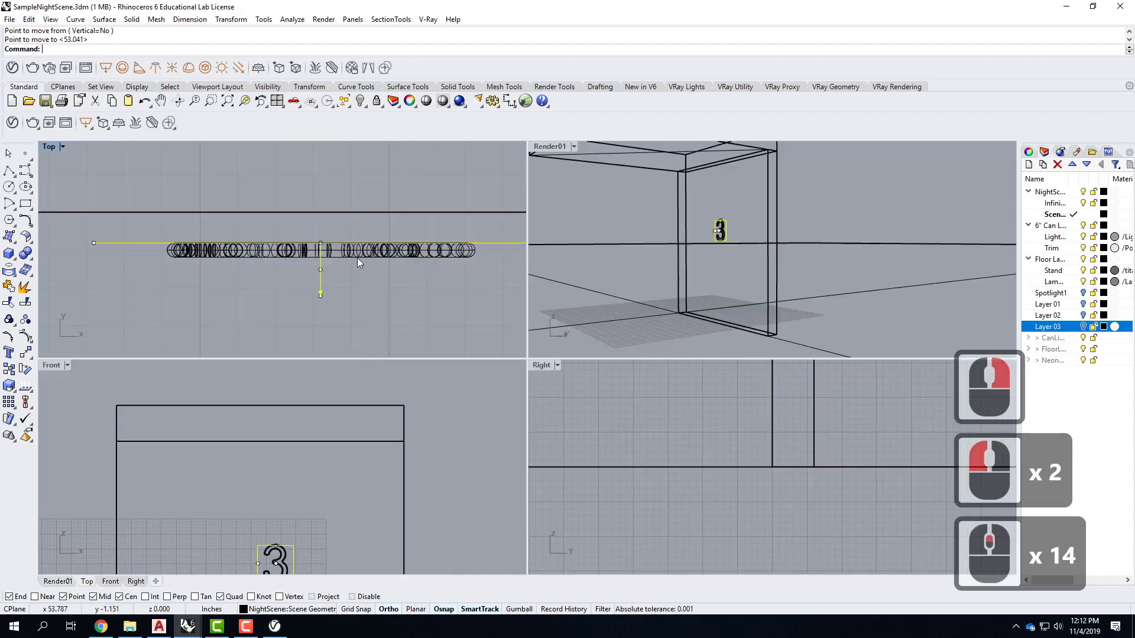
pyautogui.write('move')
pyautogui.press('Return')
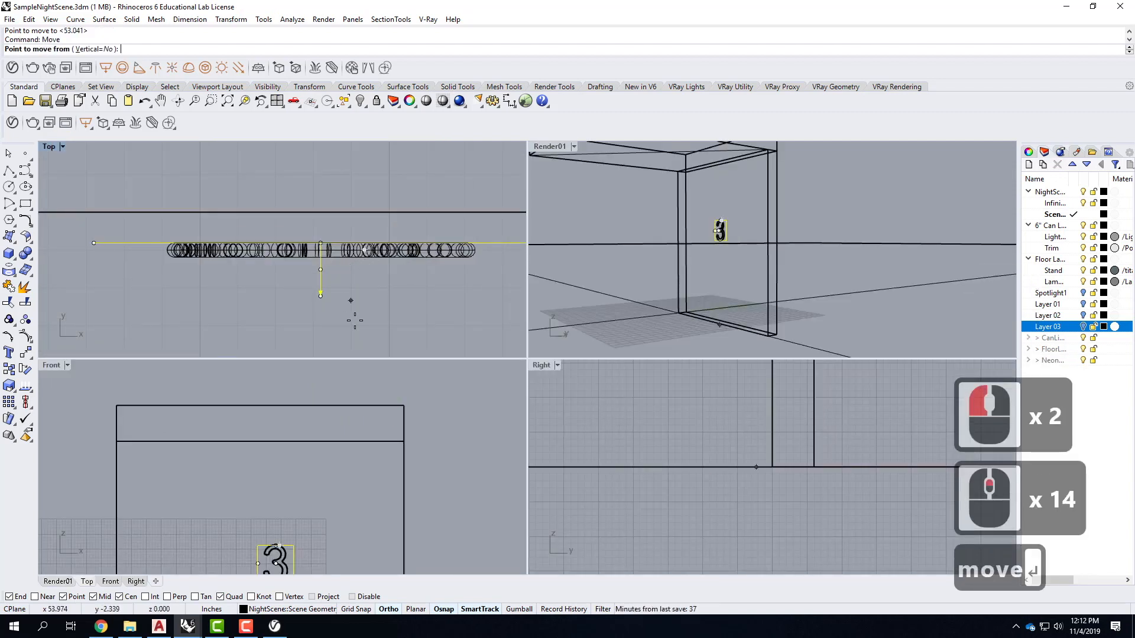
pyautogui.click(363, 302)
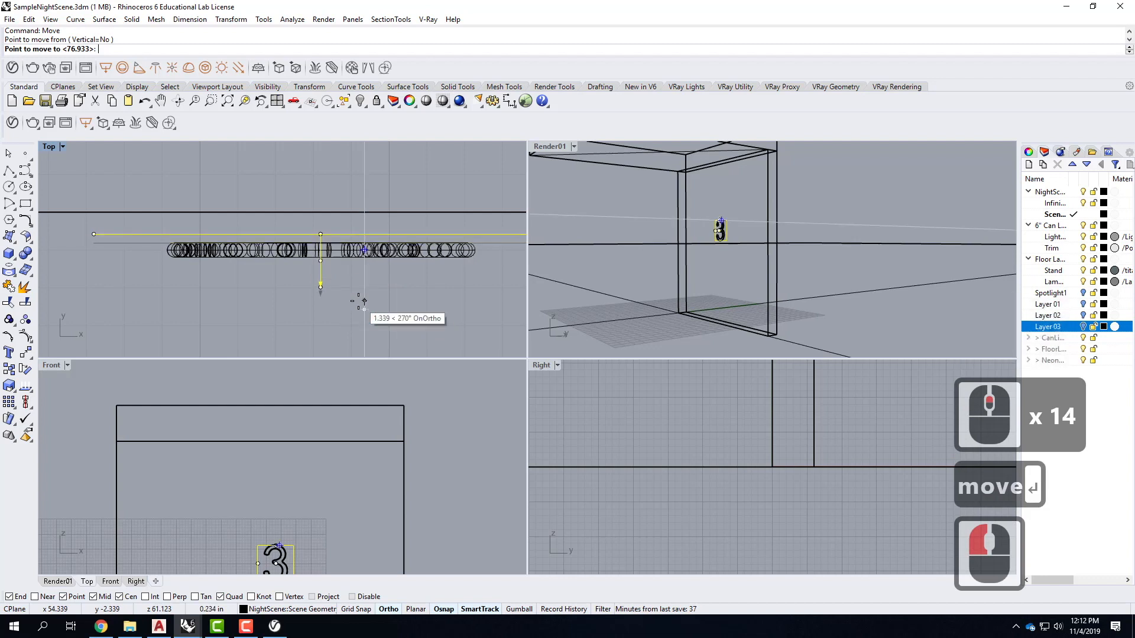
pyautogui.click(448, 321)
pyautogui.press('Escape')
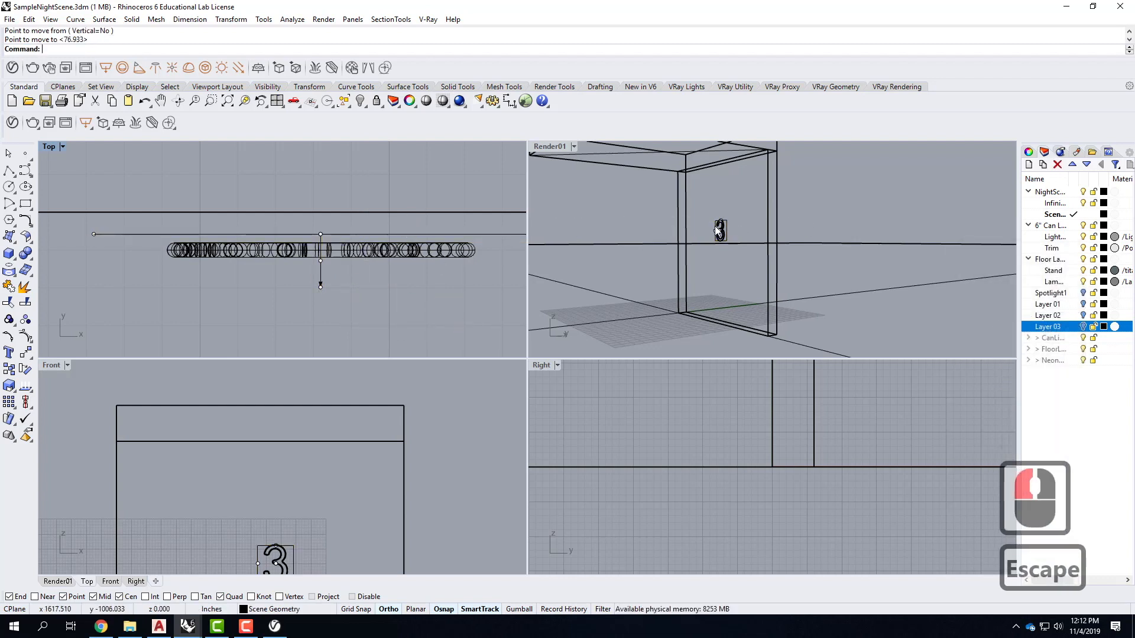
# Edit the rectangular light in the V-Ray Asset Editor, setting its units to Radiant power (W) and enabling Invisible
pyautogui.doubleClick(548, 148)
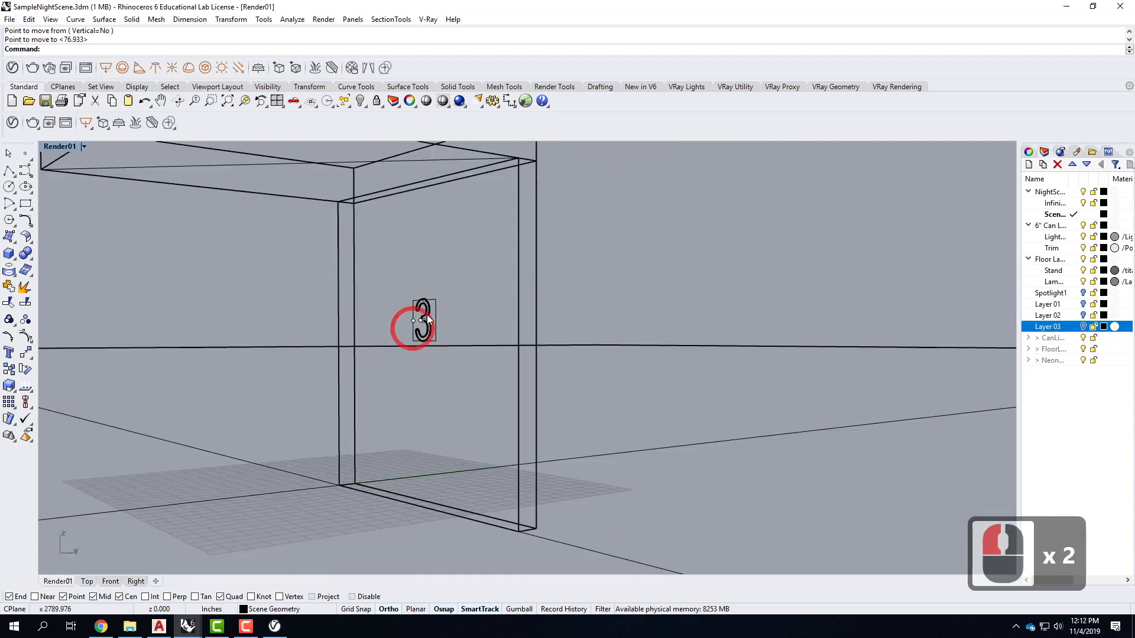
pyautogui.click(436, 314)
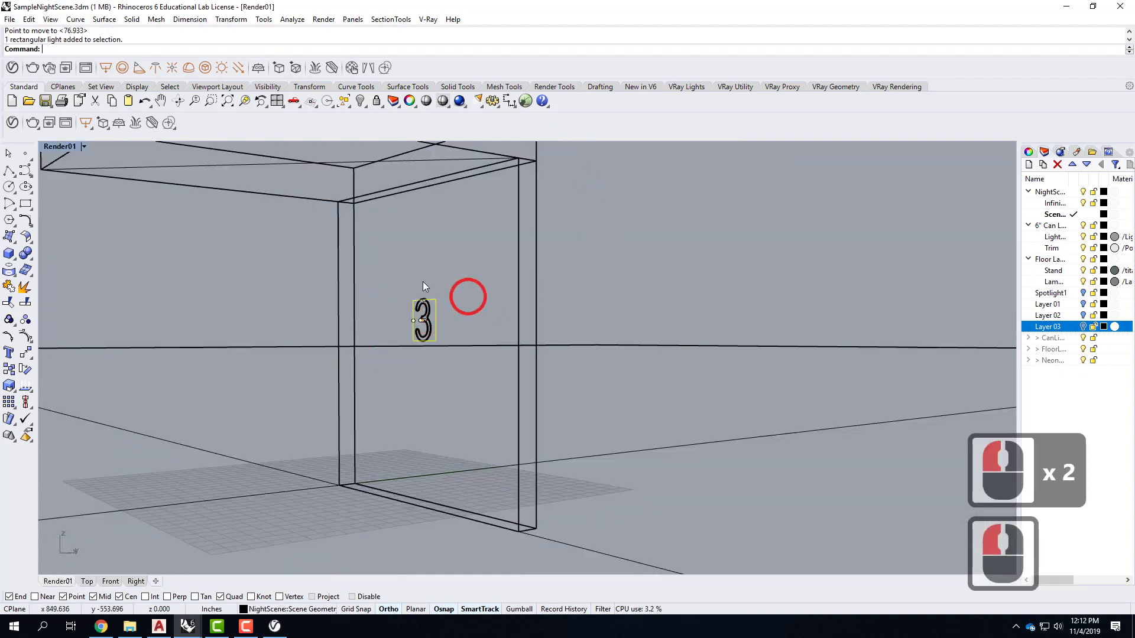
pyautogui.click(1045, 153)
pyautogui.click(1029, 152)
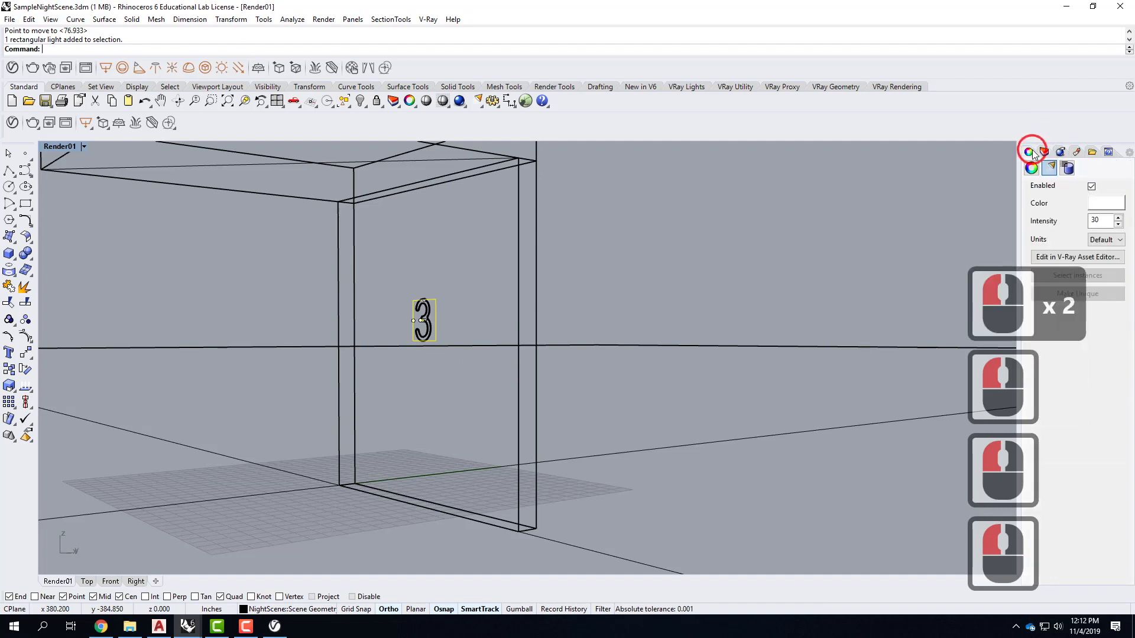
pyautogui.click(1077, 257)
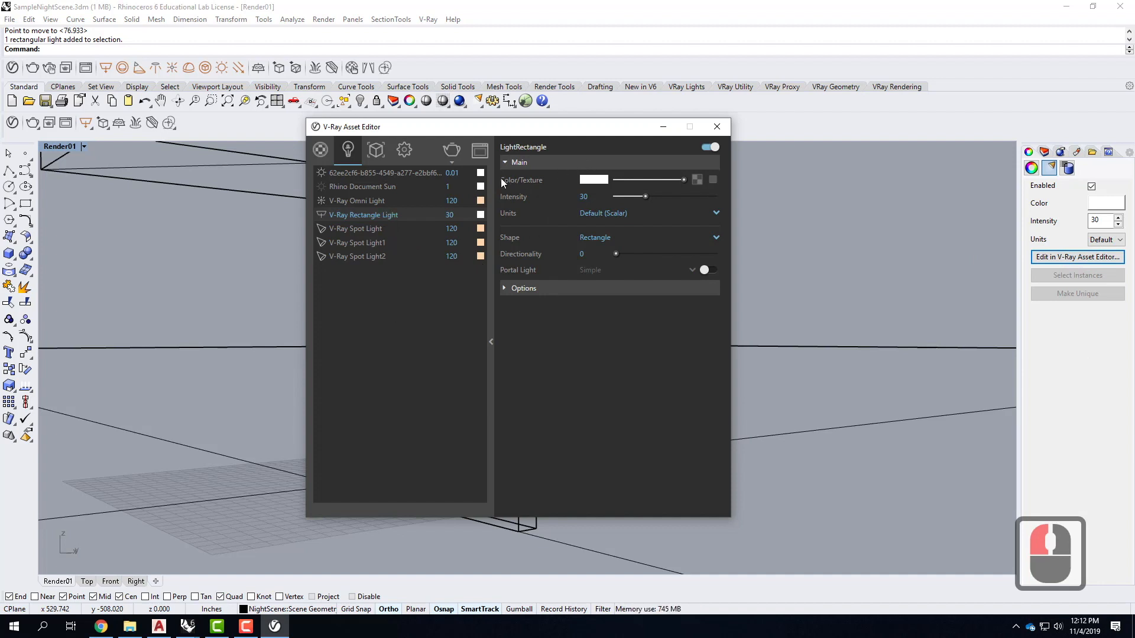
pyautogui.click(600, 214)
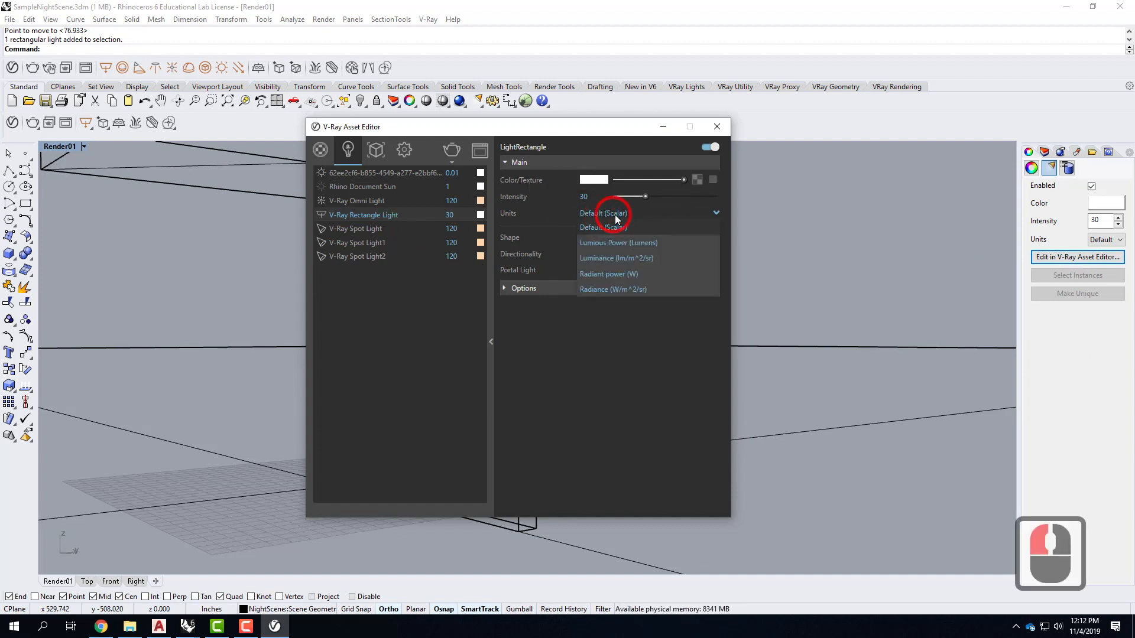
pyautogui.click(615, 274)
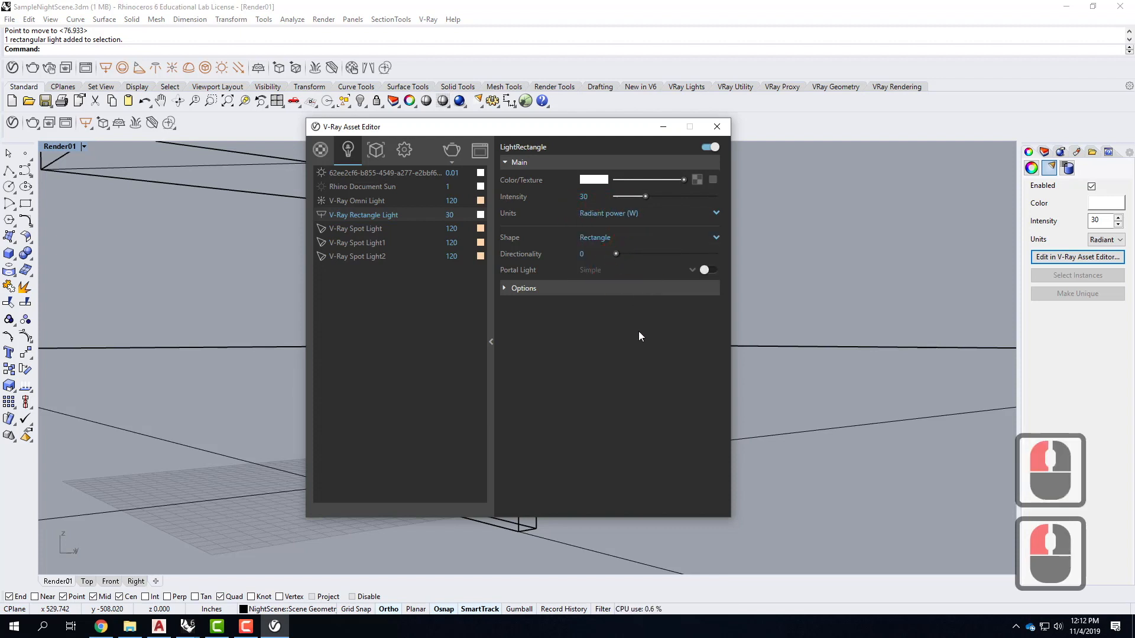
pyautogui.click(504, 289)
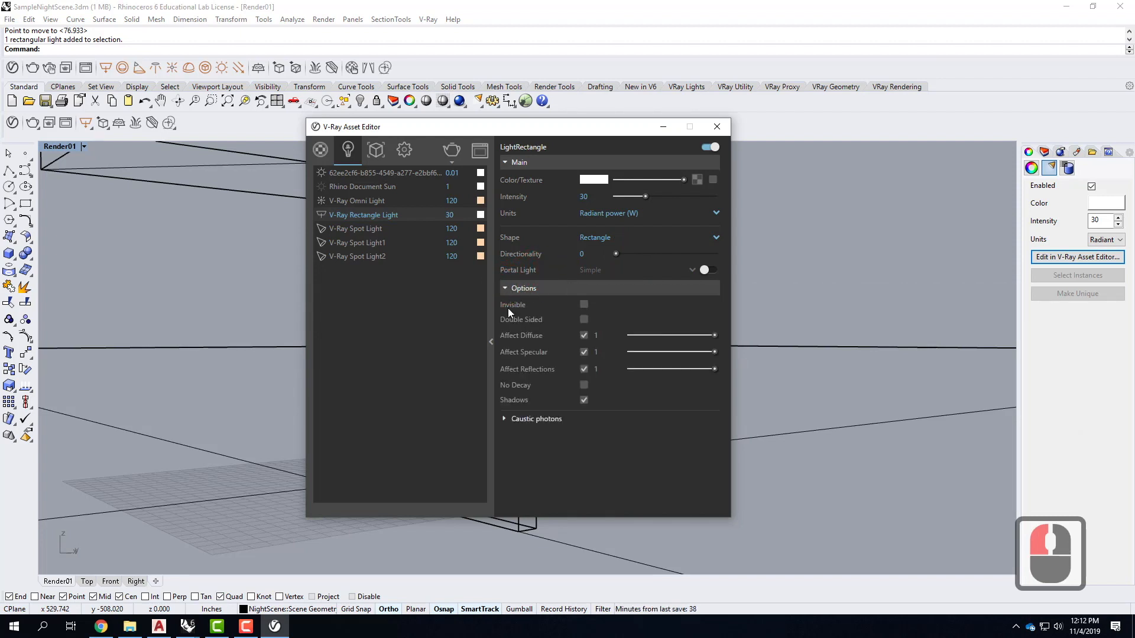
pyautogui.click(584, 305)
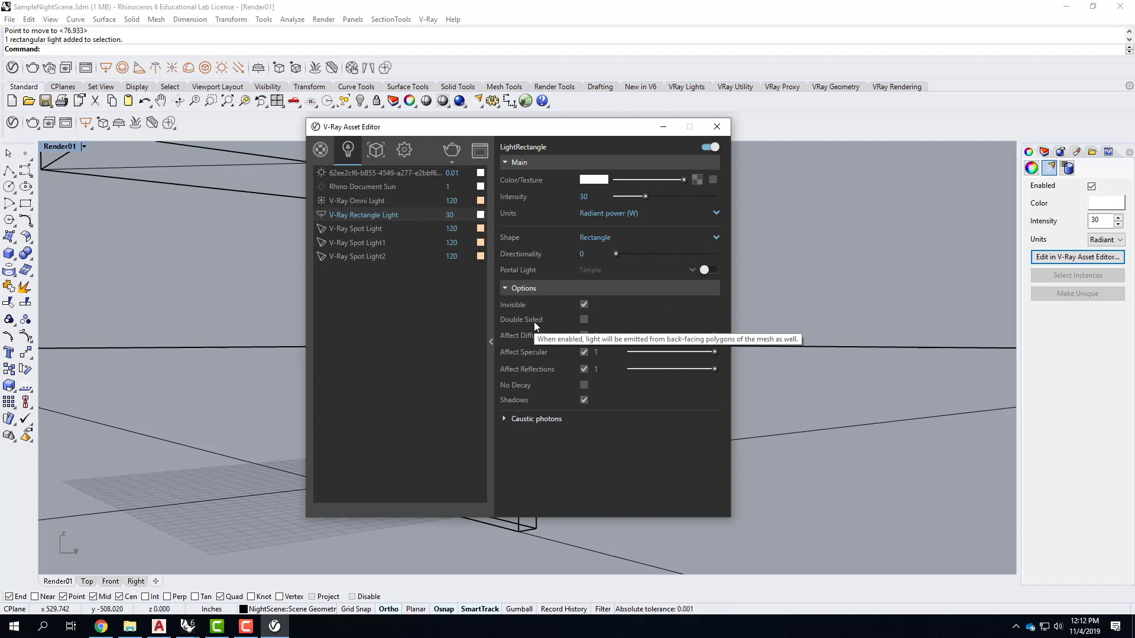
# Set the rectangular light's colour to magenta, RGB 223, 27, 222
pyautogui.click(588, 180)
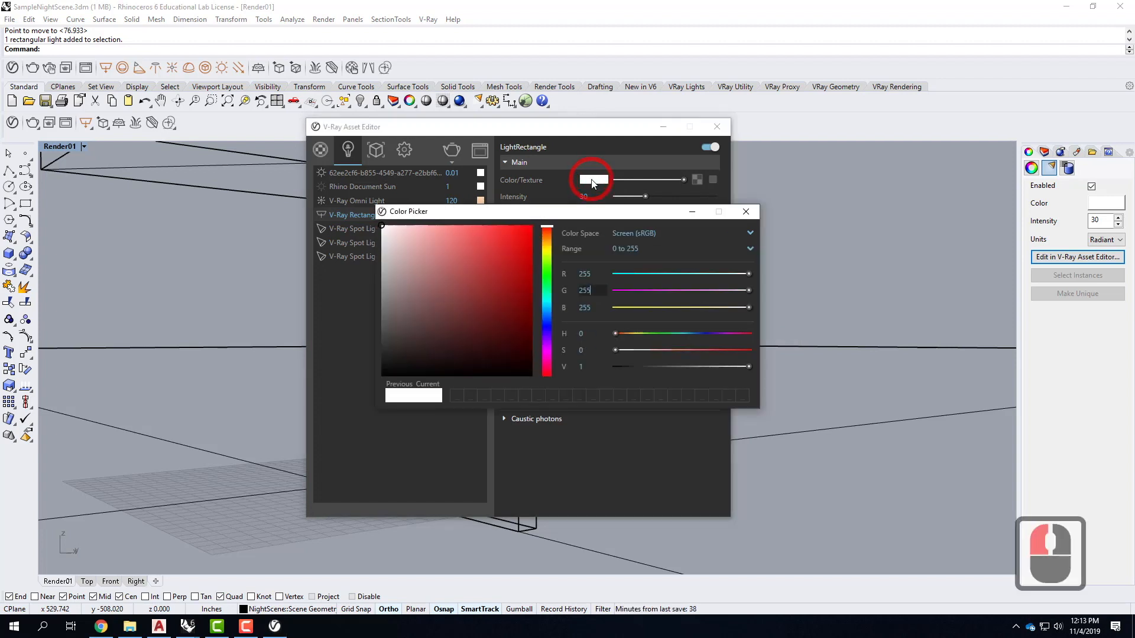
pyautogui.click(547, 352)
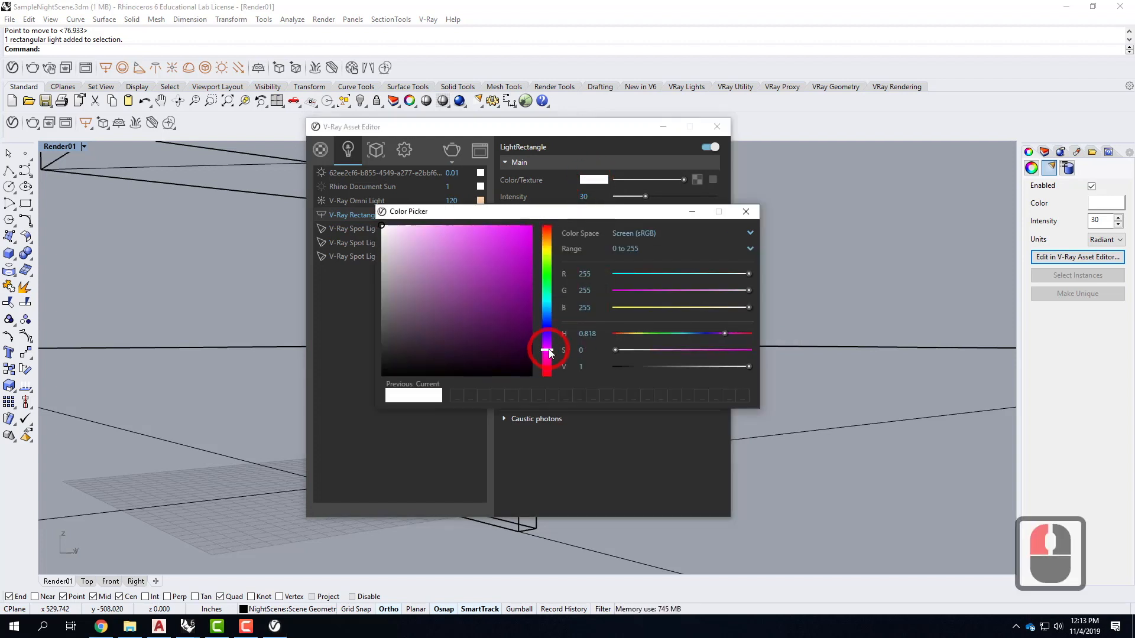
pyautogui.doubleClick(515, 244)
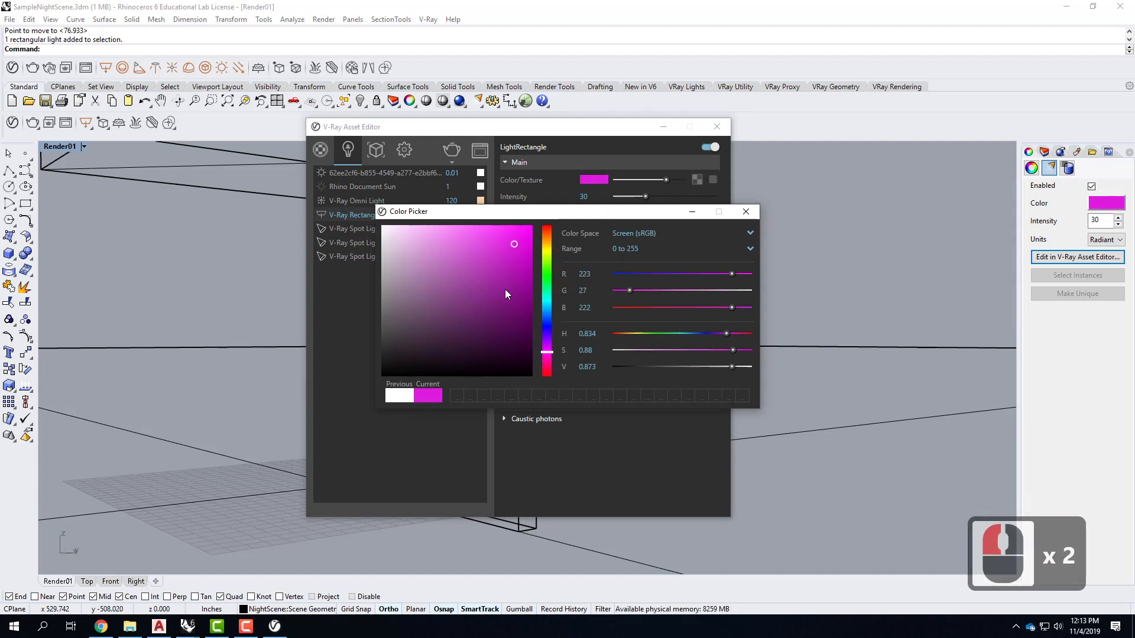
pyautogui.click(746, 211)
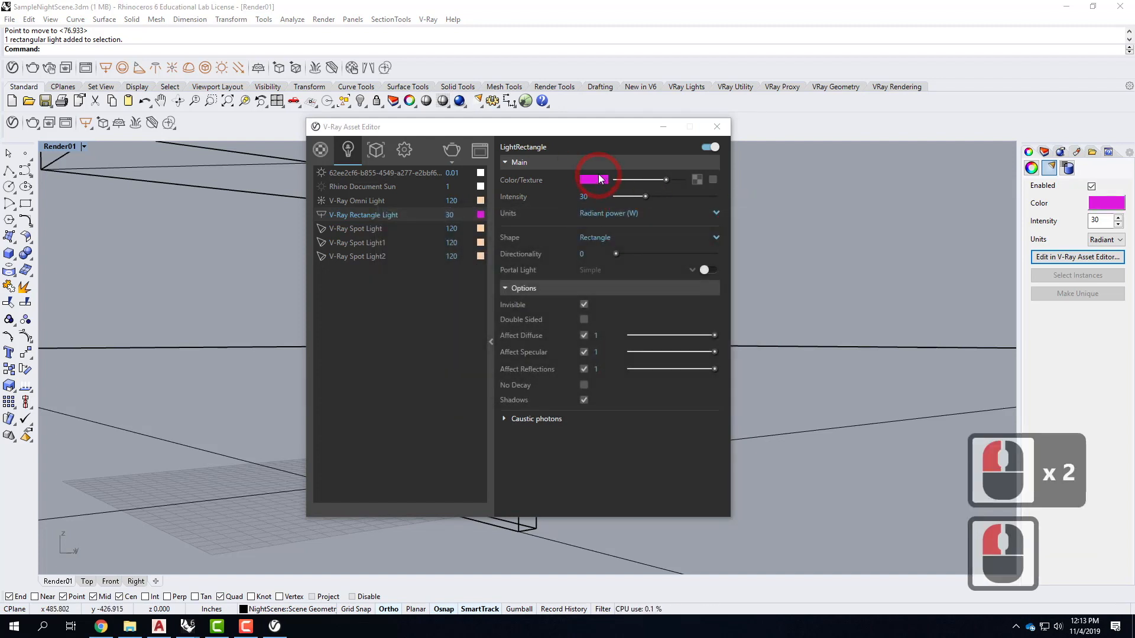
# Close the V-Ray Asset Editor and restore the saved Render01 named view in the viewport
pyautogui.click(720, 129)
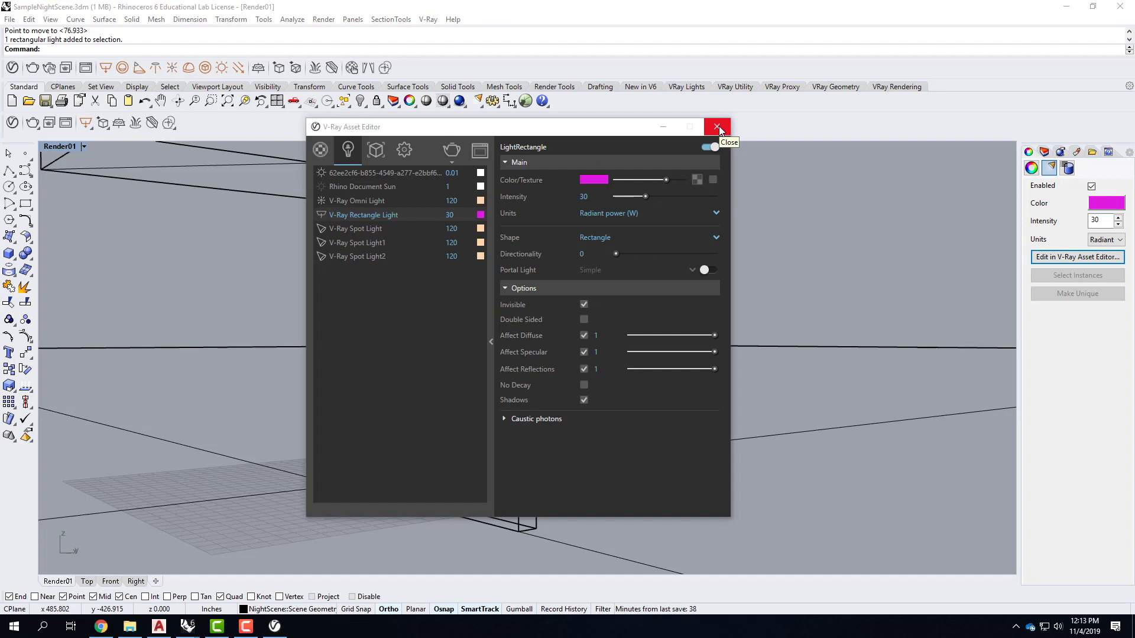
pyautogui.click(718, 128)
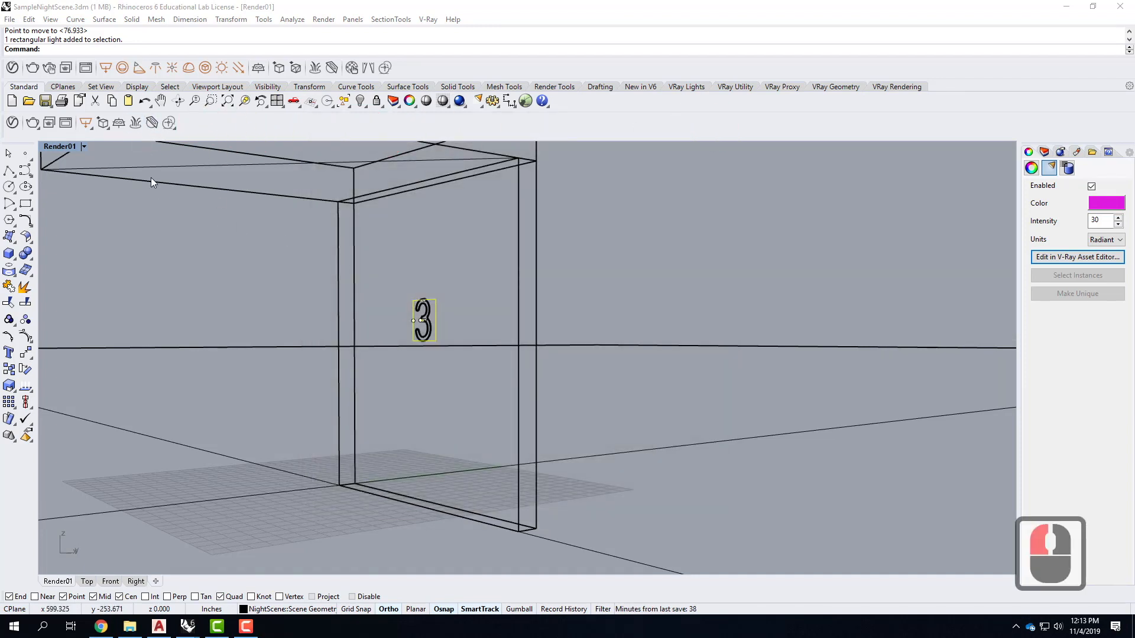
pyautogui.click(83, 146)
pyautogui.click(120, 395)
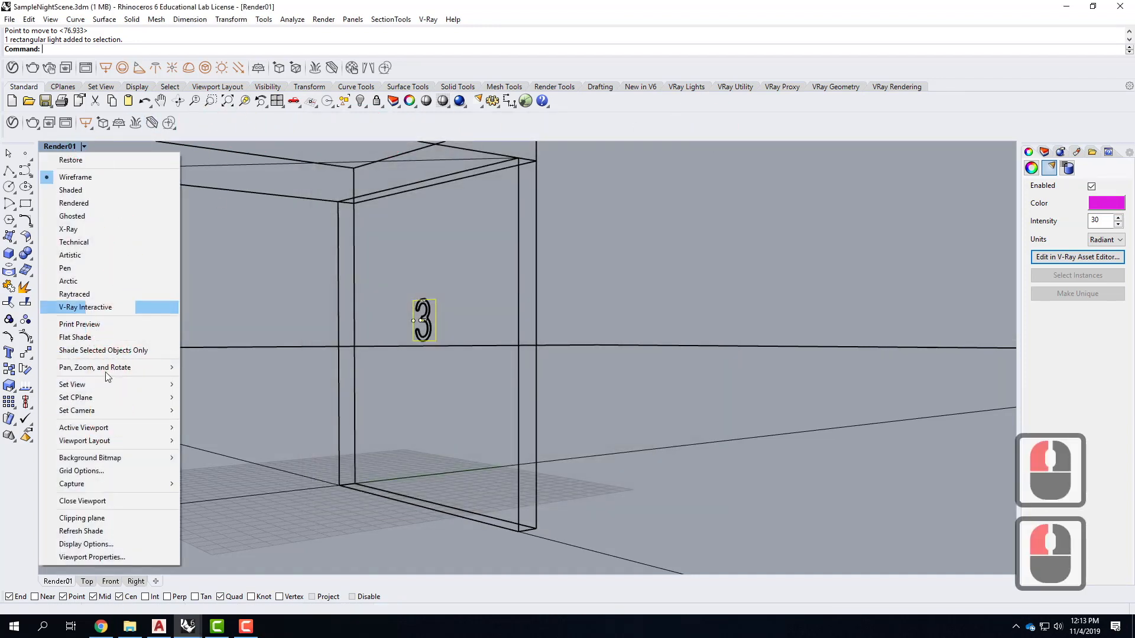
pyautogui.moveTo(103, 385)
pyautogui.click(235, 539)
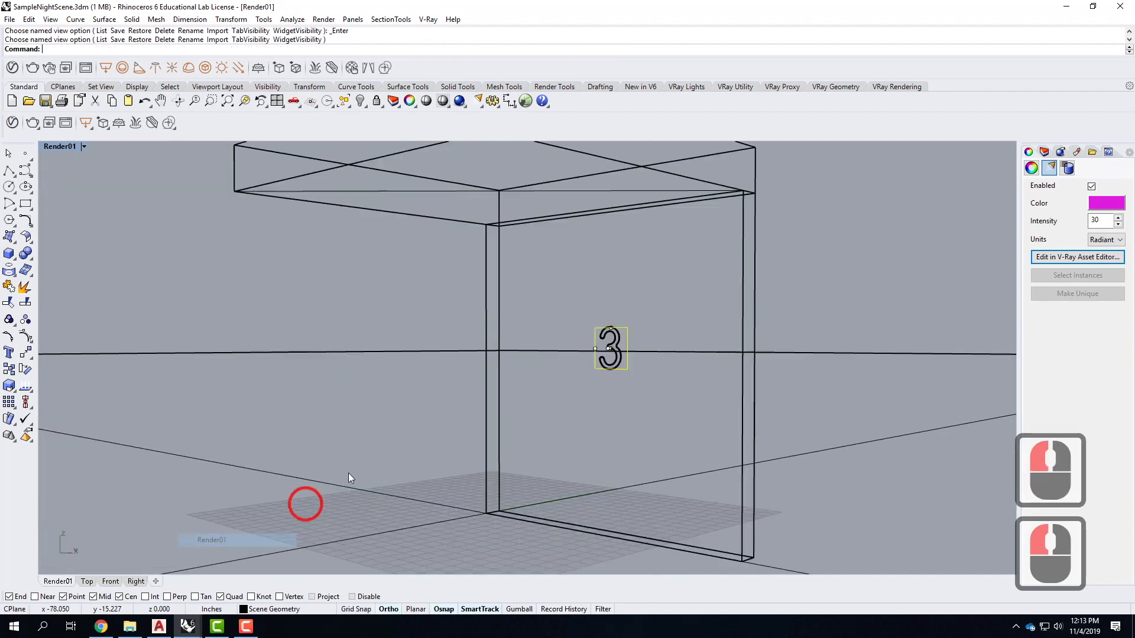
# Render the Render01 view, check the neon 3 in the V-Ray frame buffer, and minimize the frame buffer
pyautogui.click(459, 100)
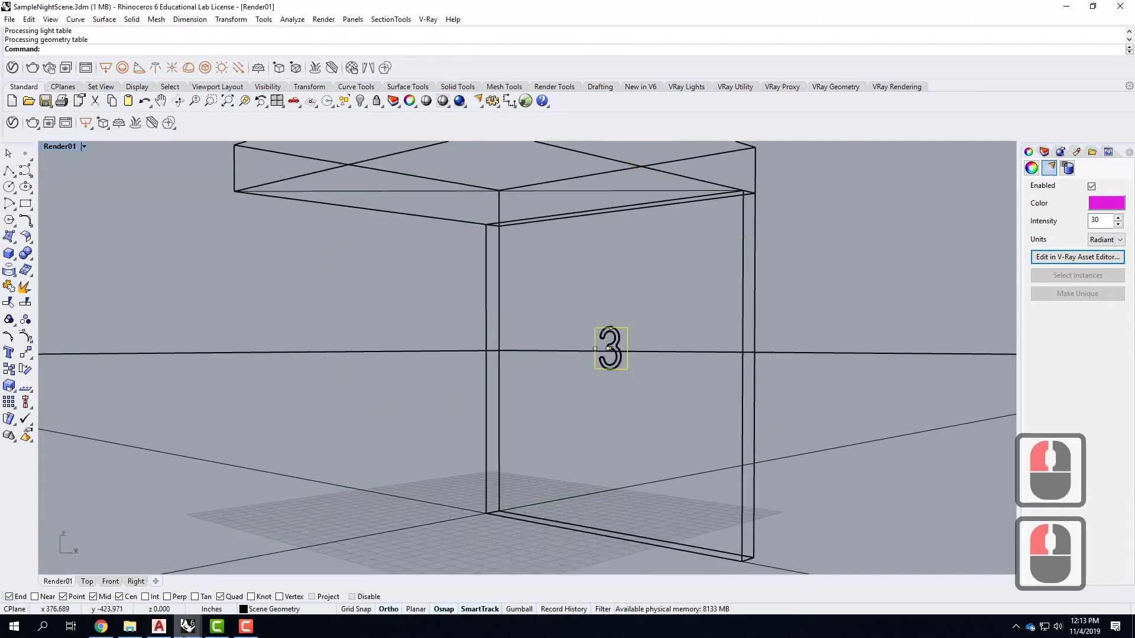
pyautogui.moveTo(188, 627)
pyautogui.click(321, 573)
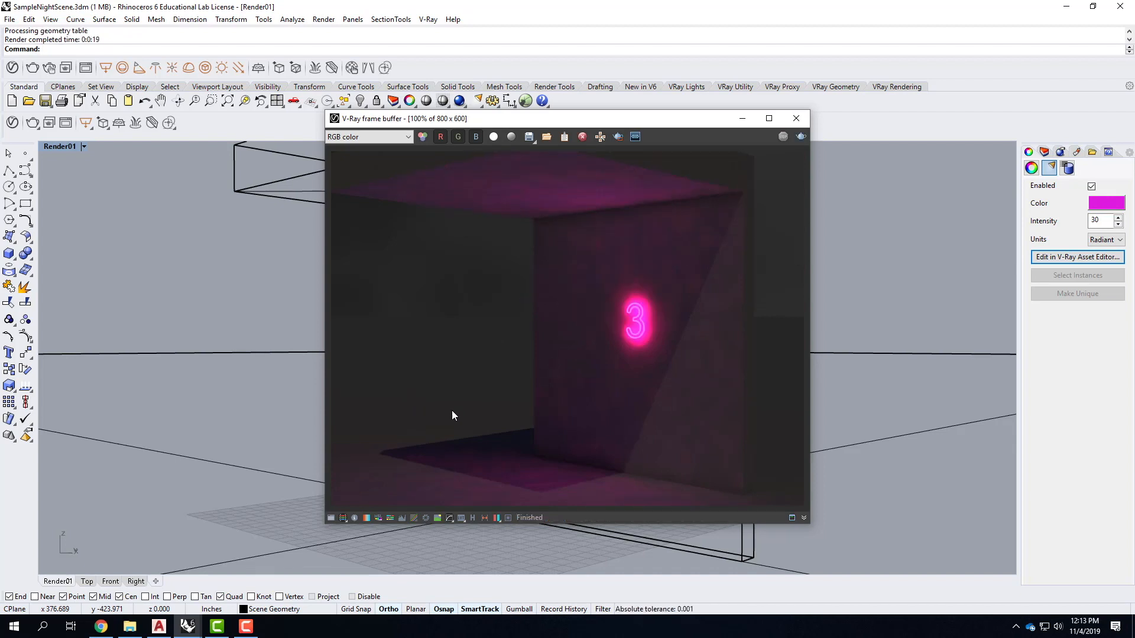
pyautogui.click(743, 118)
# Set the magenta rectangular light's intensity to 120
pyautogui.click(1093, 221)
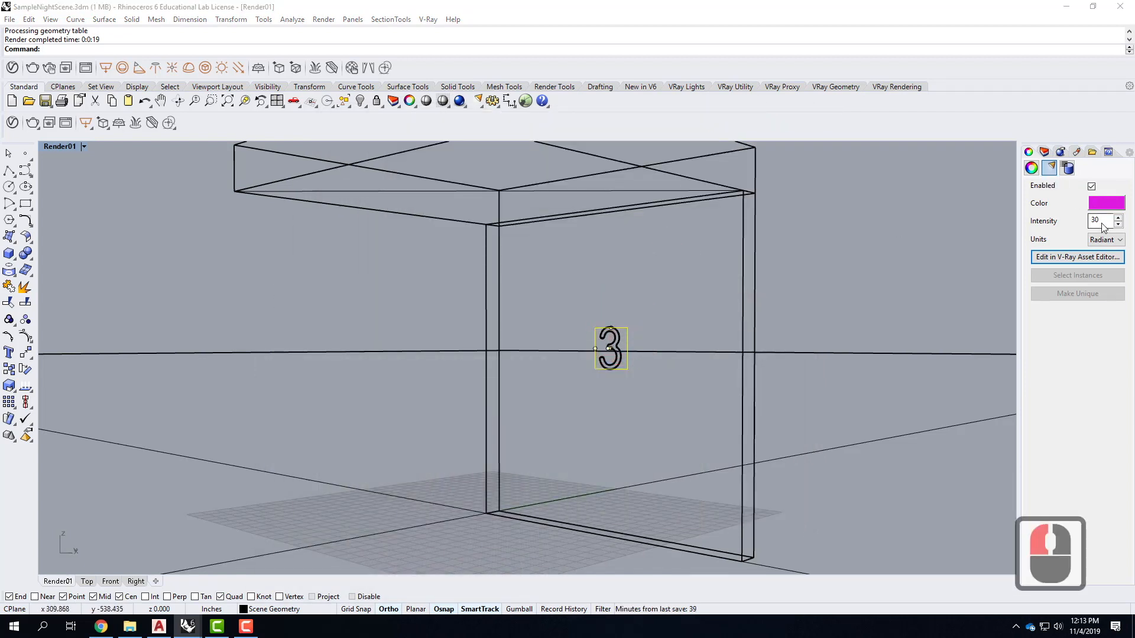
pyautogui.click(1070, 220)
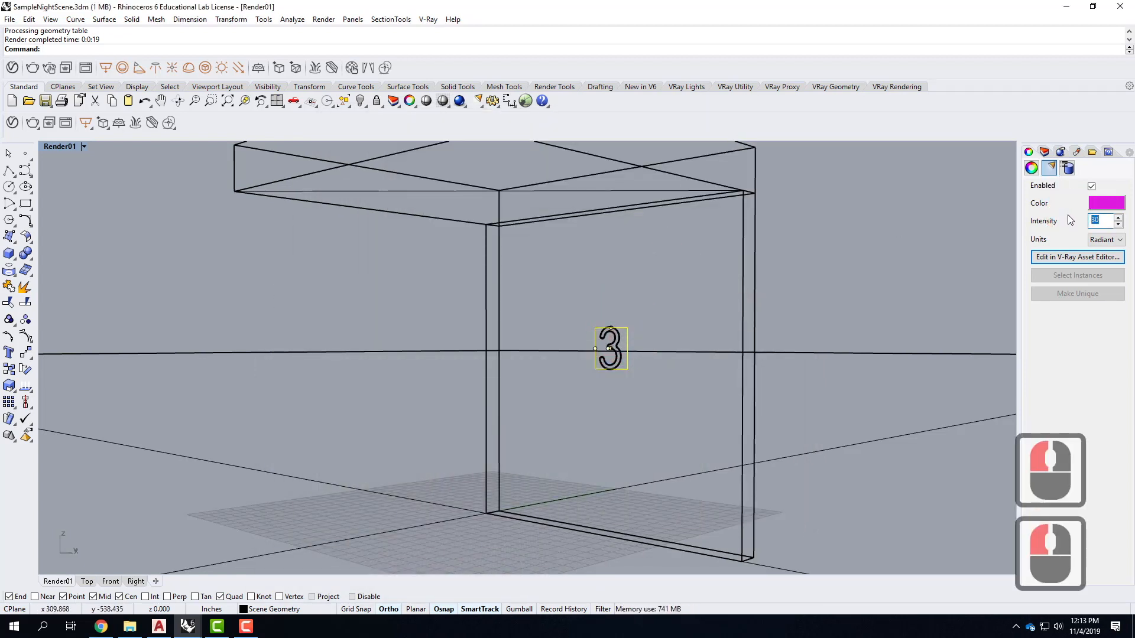
pyautogui.write('120')
pyautogui.press('Tab')
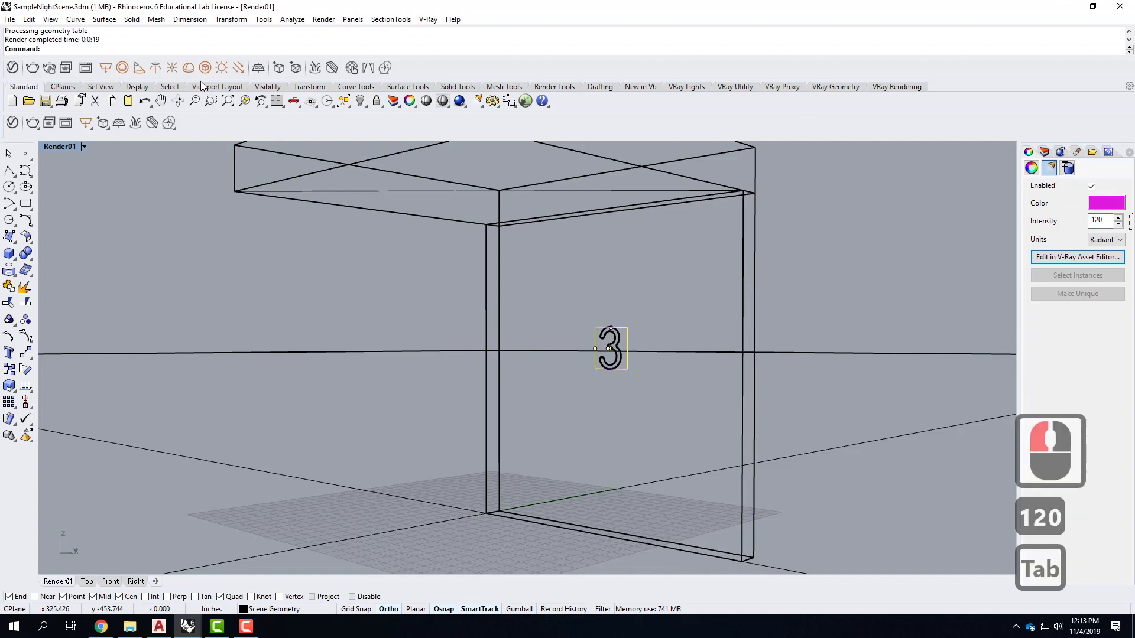
# Render the scene again with the brighter rectangular light and bring up the V-Ray frame buffer
pyautogui.click(461, 101)
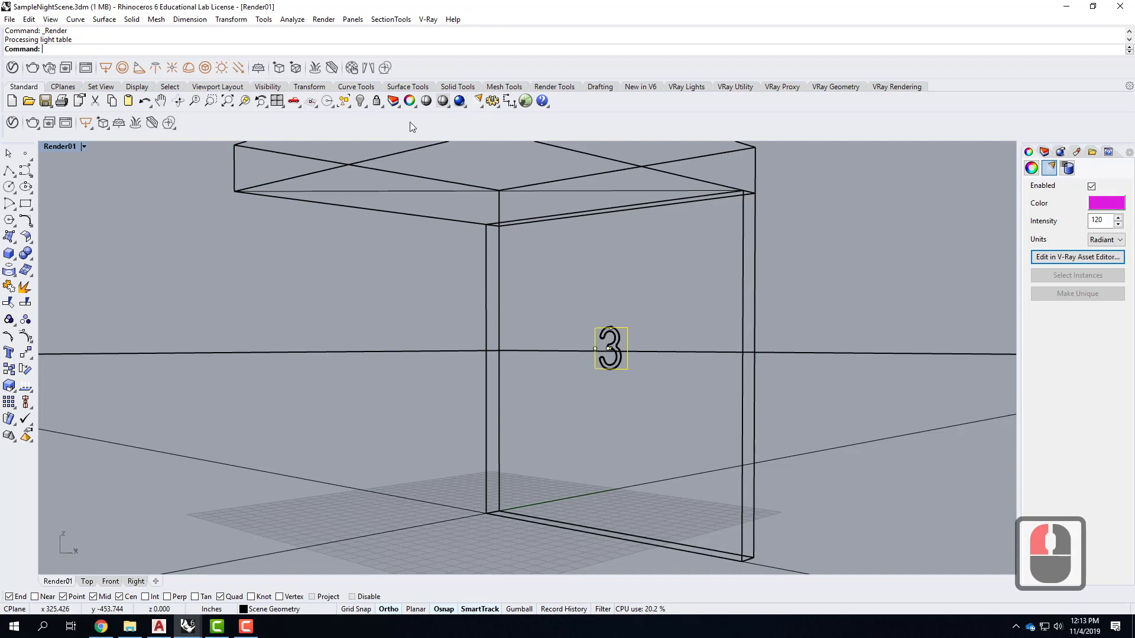
pyautogui.click(188, 627)
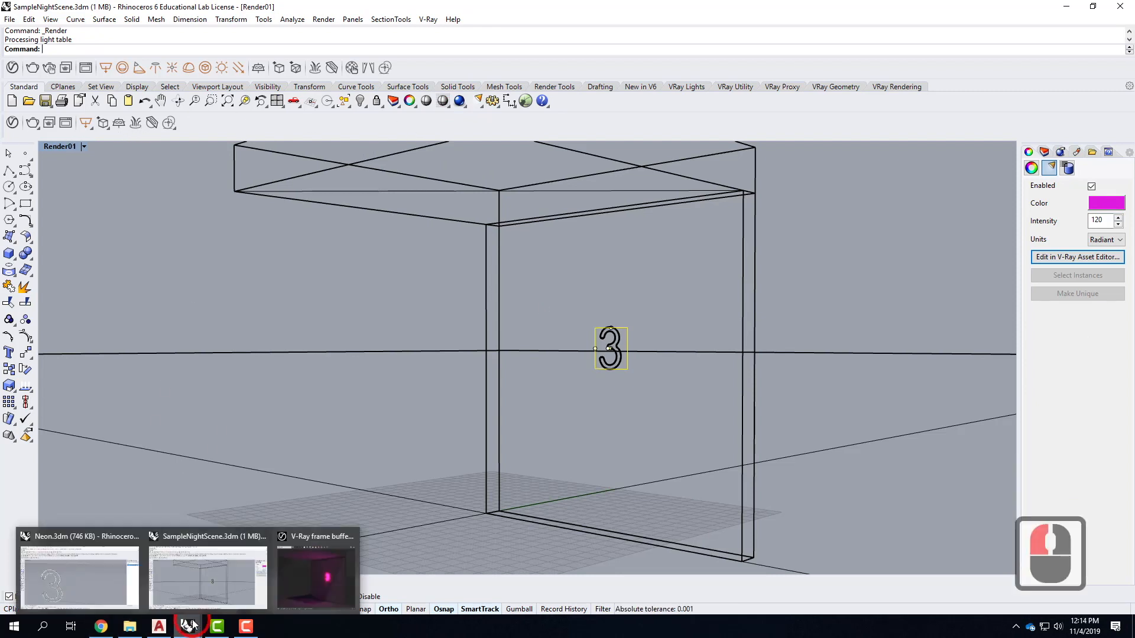
pyautogui.click(315, 581)
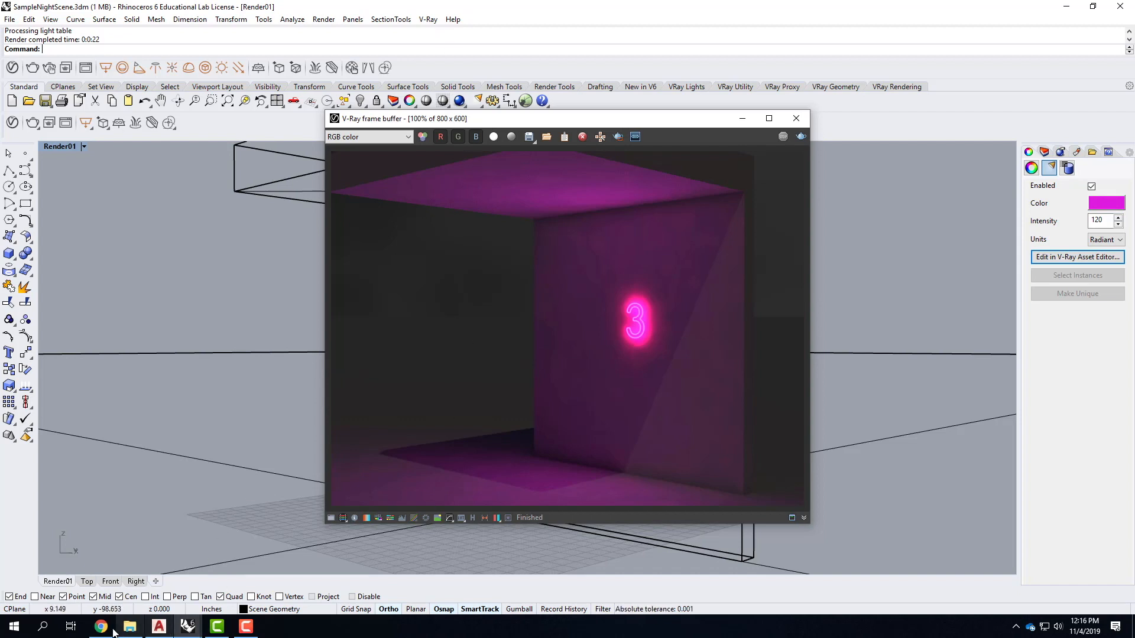
pyautogui.moveTo(100, 632)
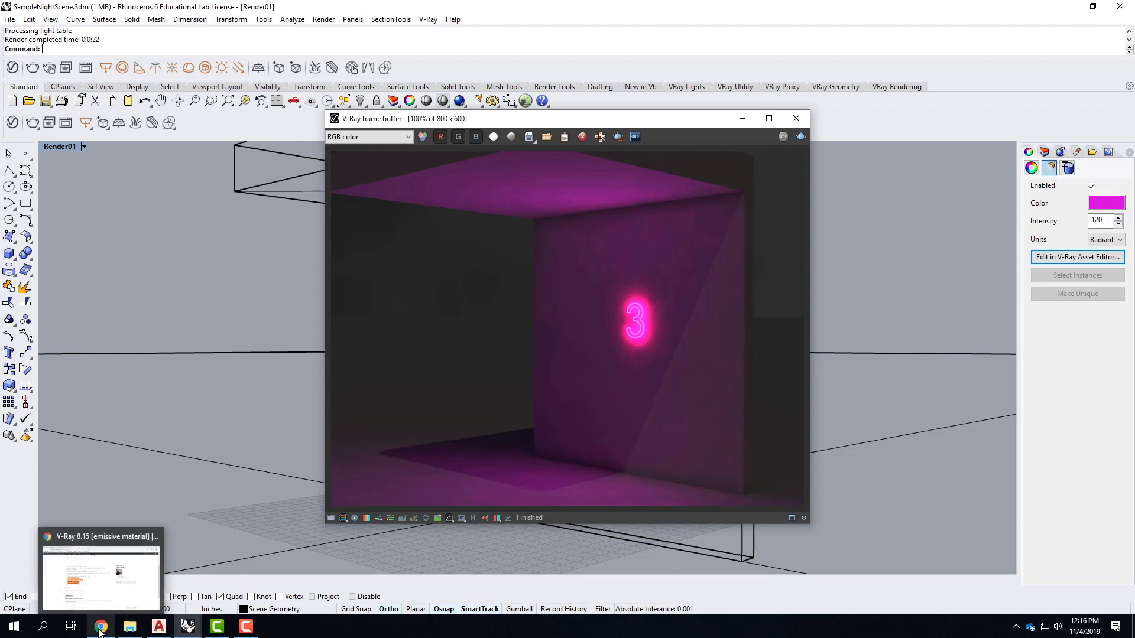
pyautogui.click(246, 626)
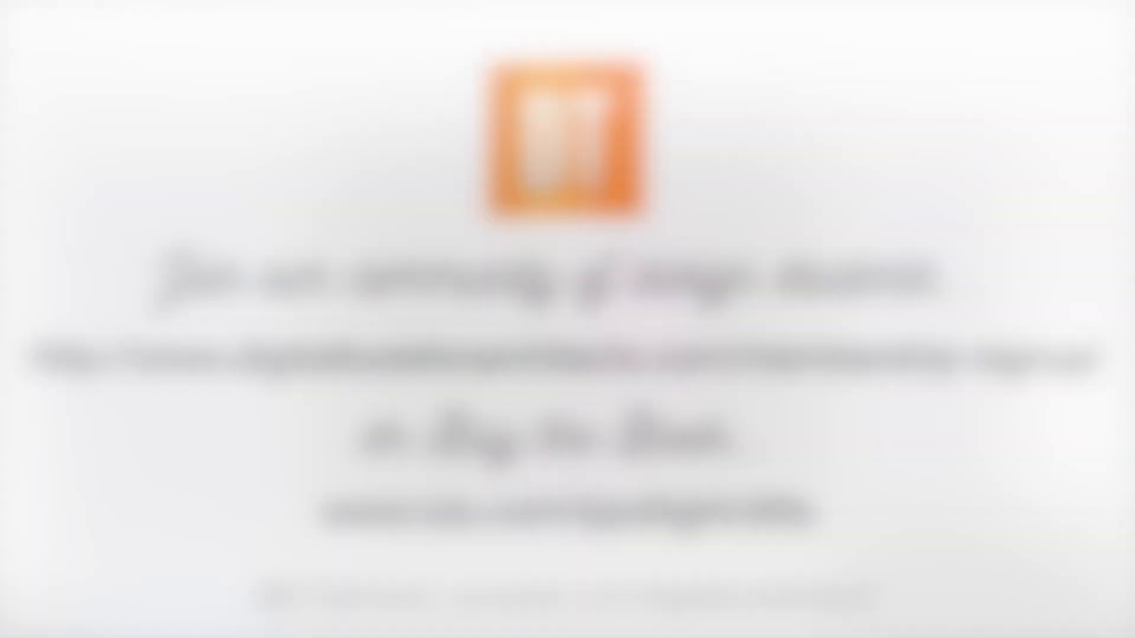